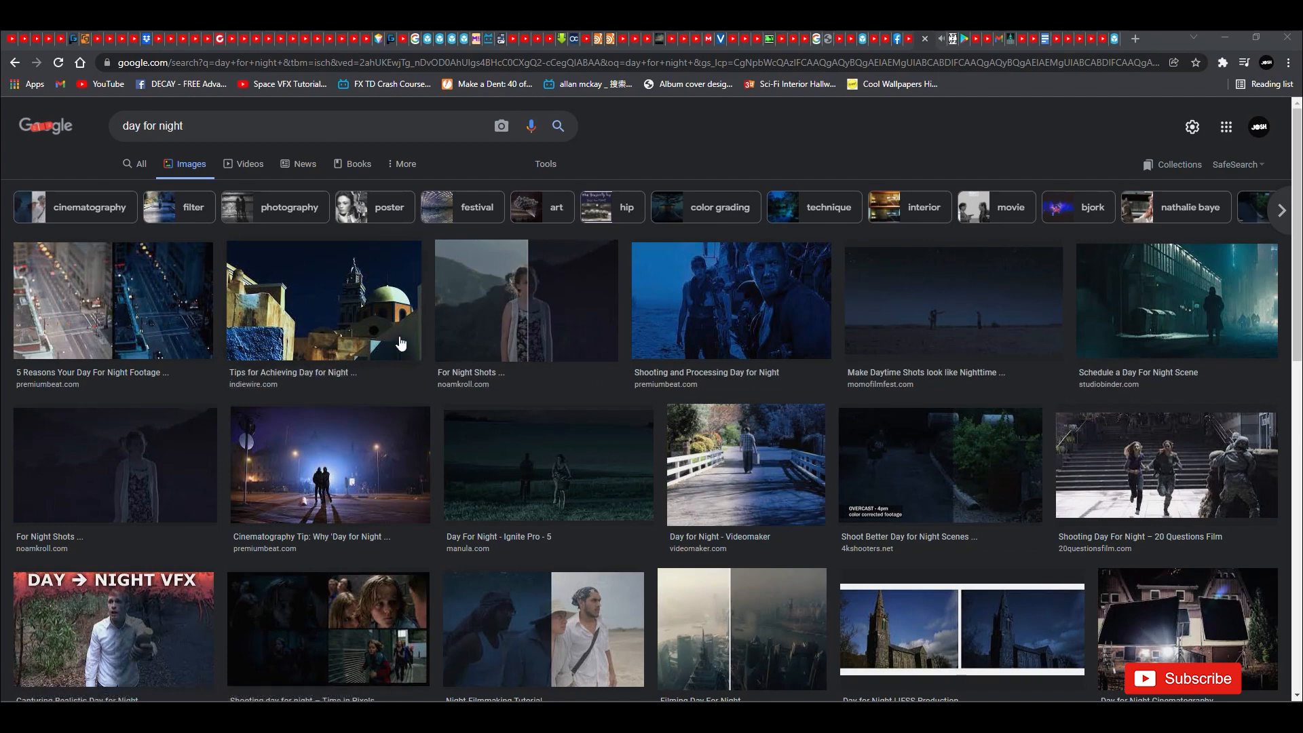
Browse the "day for night" image results for examples of daytime footage graded to look like night.
scroll(401, 344, down, 1)
scroll(424, 420, down, 3)
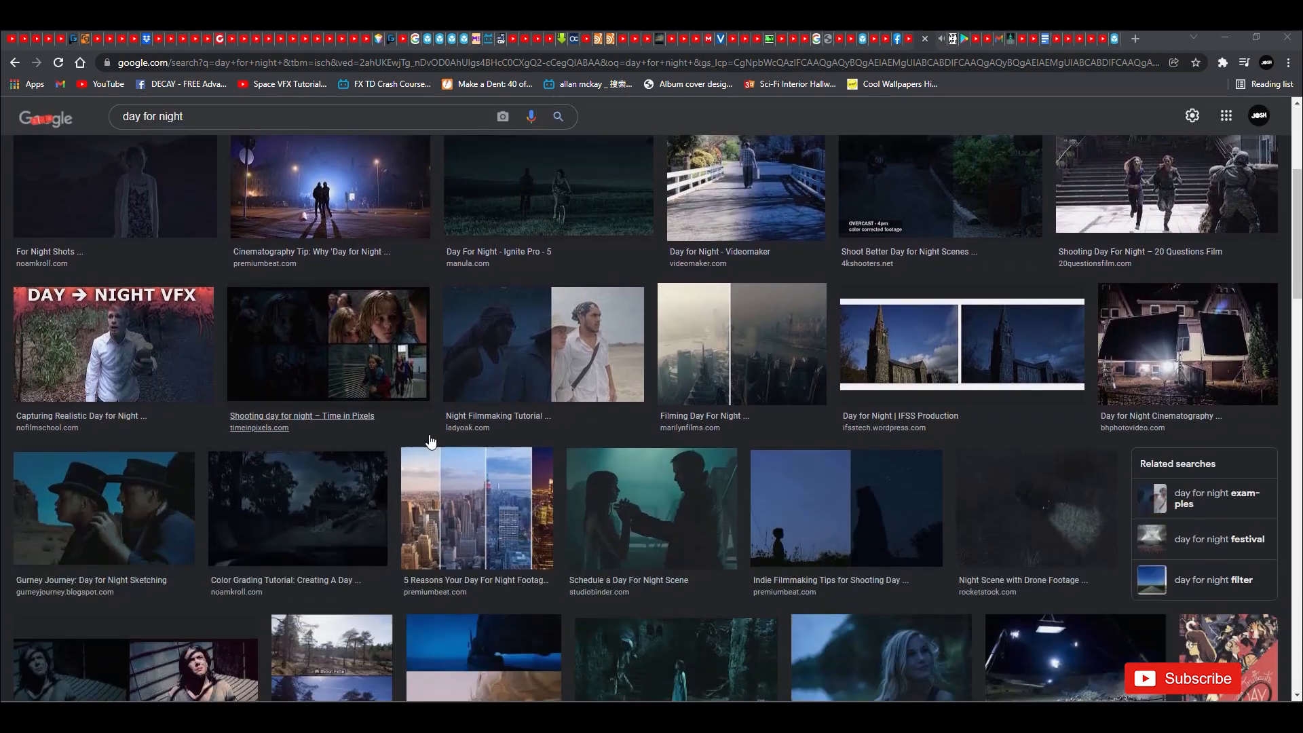
scroll(431, 441, down, 1)
scroll(448, 430, down, 8)
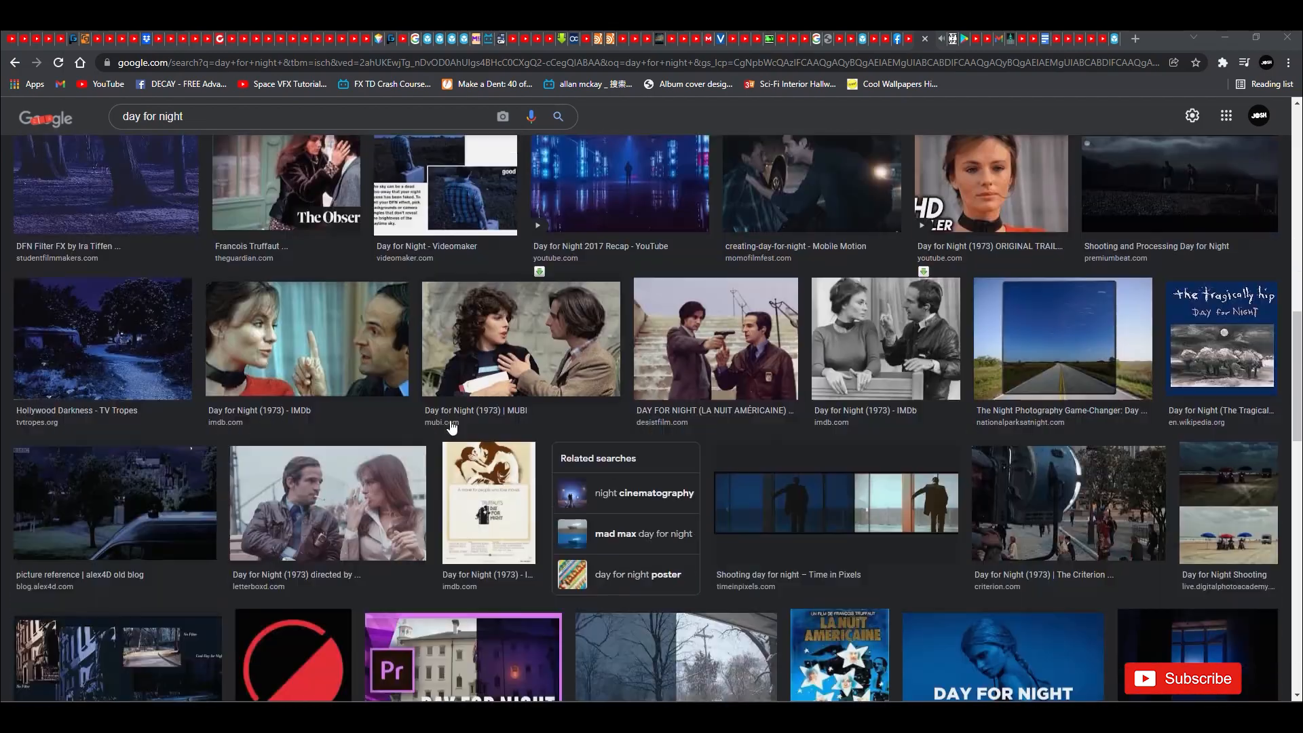
scroll(452, 428, down, 5)
scroll(605, 445, up, 7)
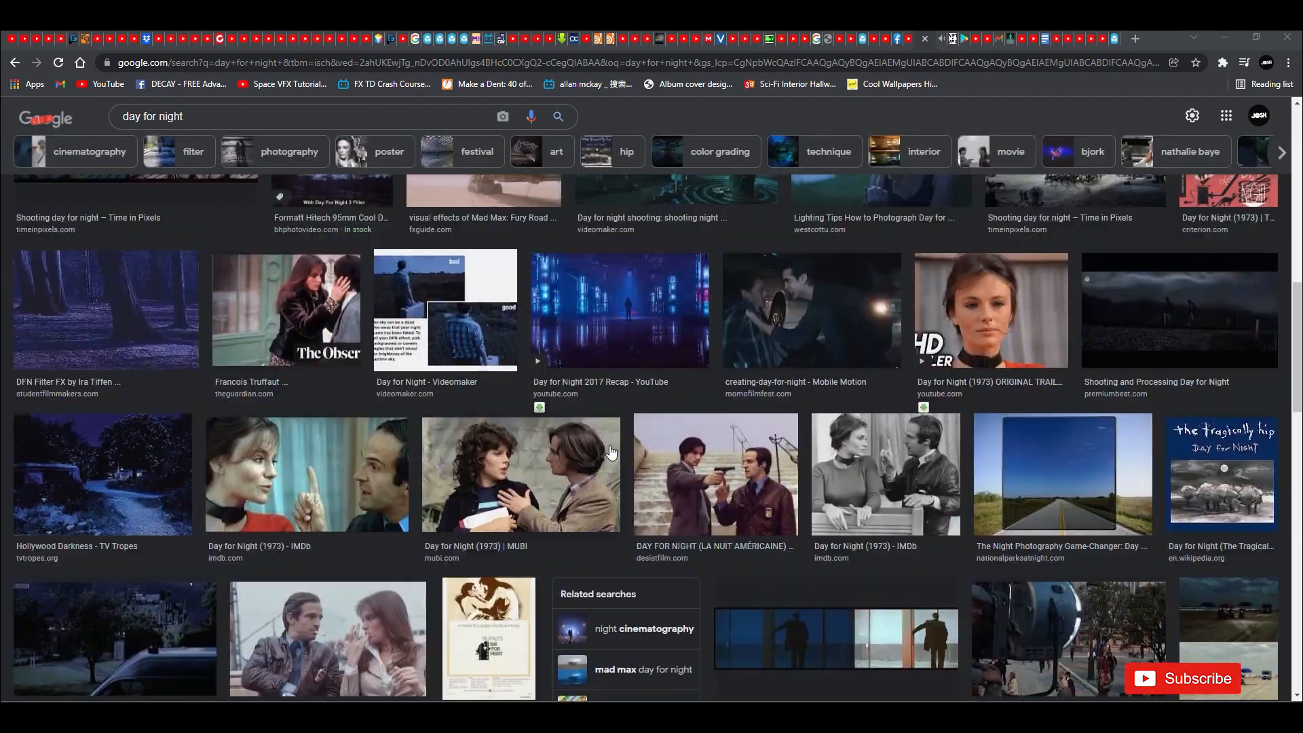
scroll(611, 452, up, 5)
scroll(808, 484, down, 13)
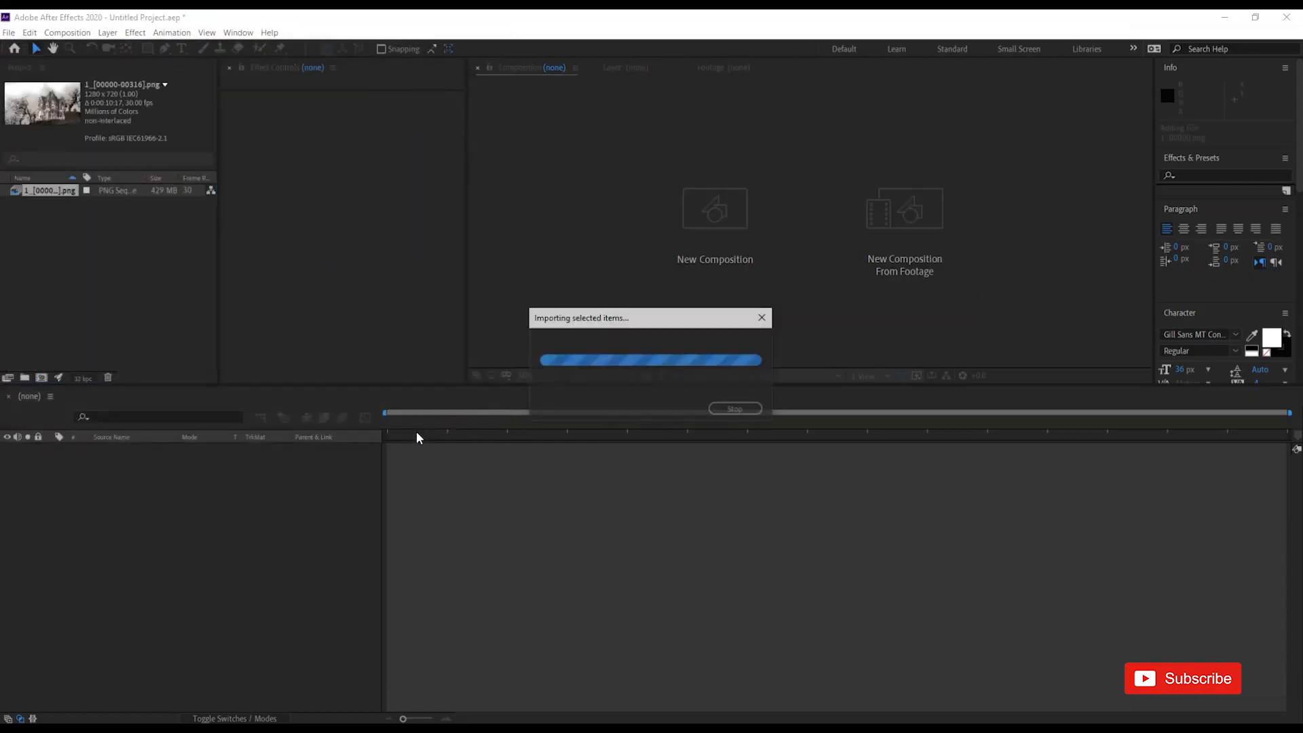
Create a composition from the imported PNG sequence and apply the Lumetri Color effect to its layer.
drag(52, 381, 42, 378)
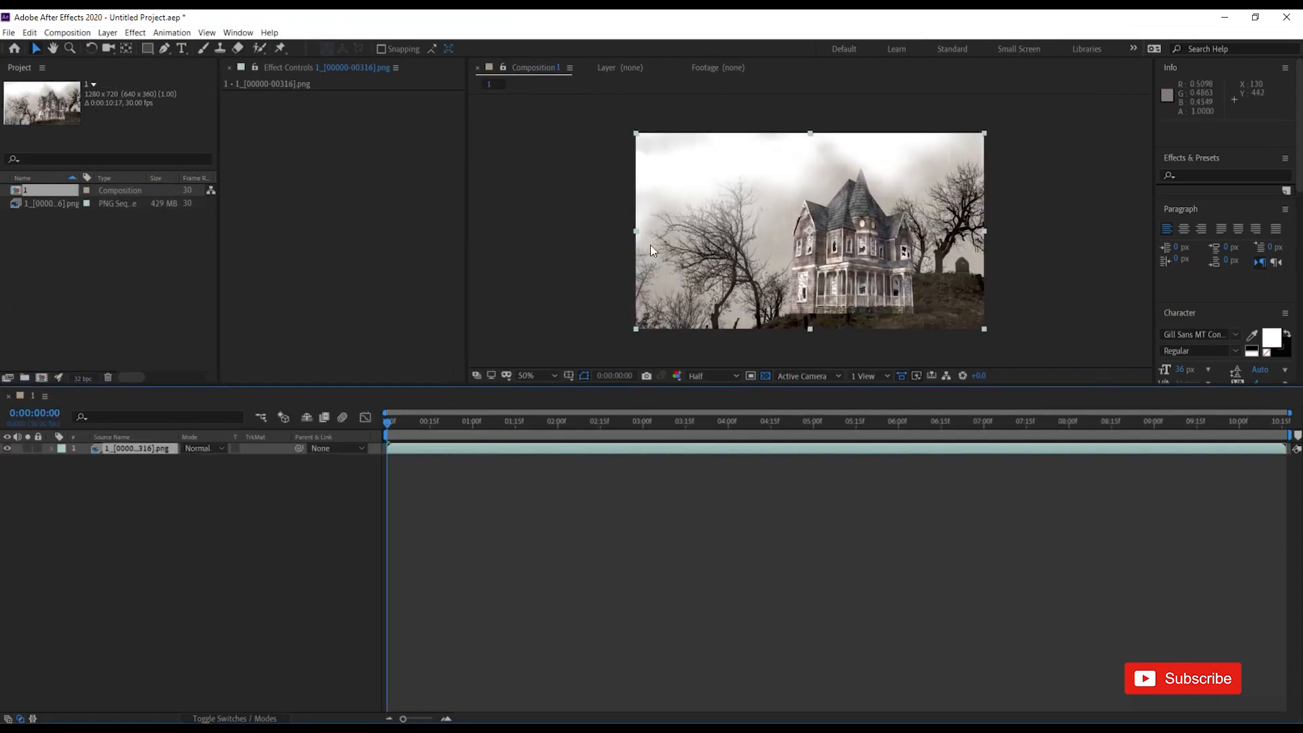
drag(389, 424, 282, 466)
key(ctrl+space)
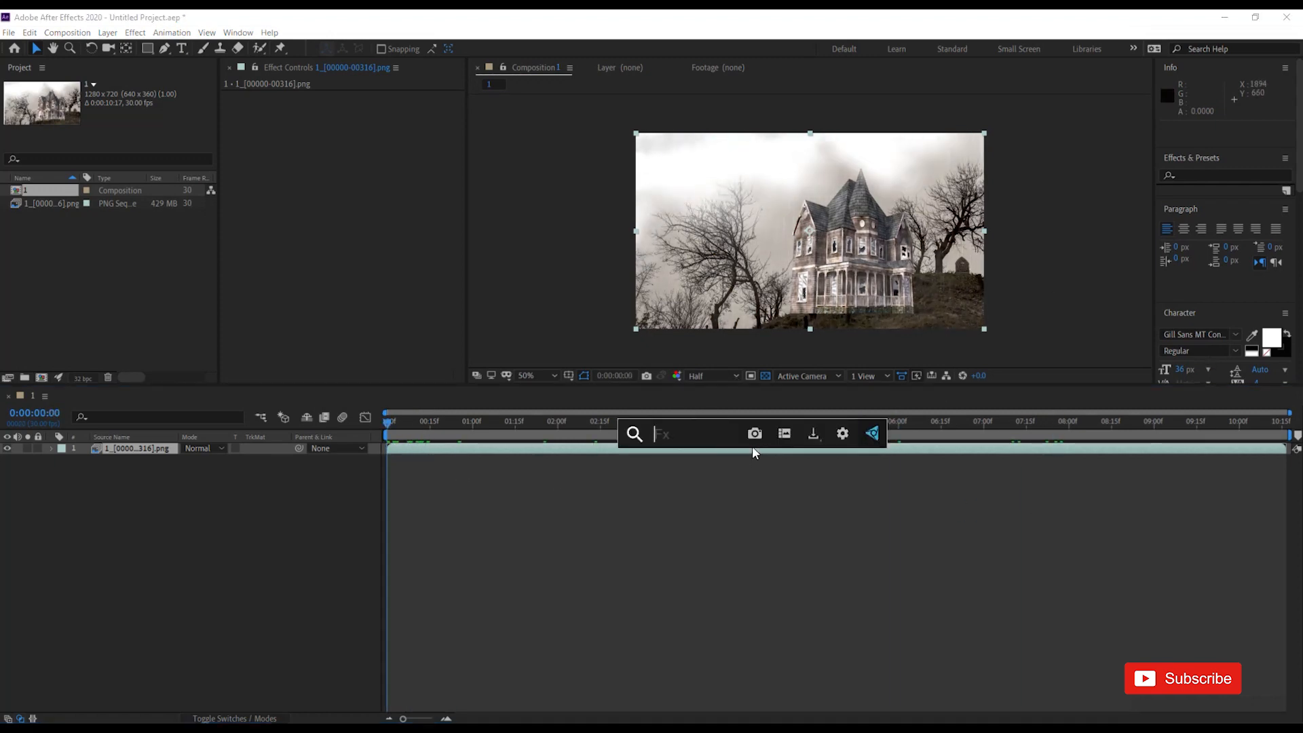
text(lum)
key(Down)
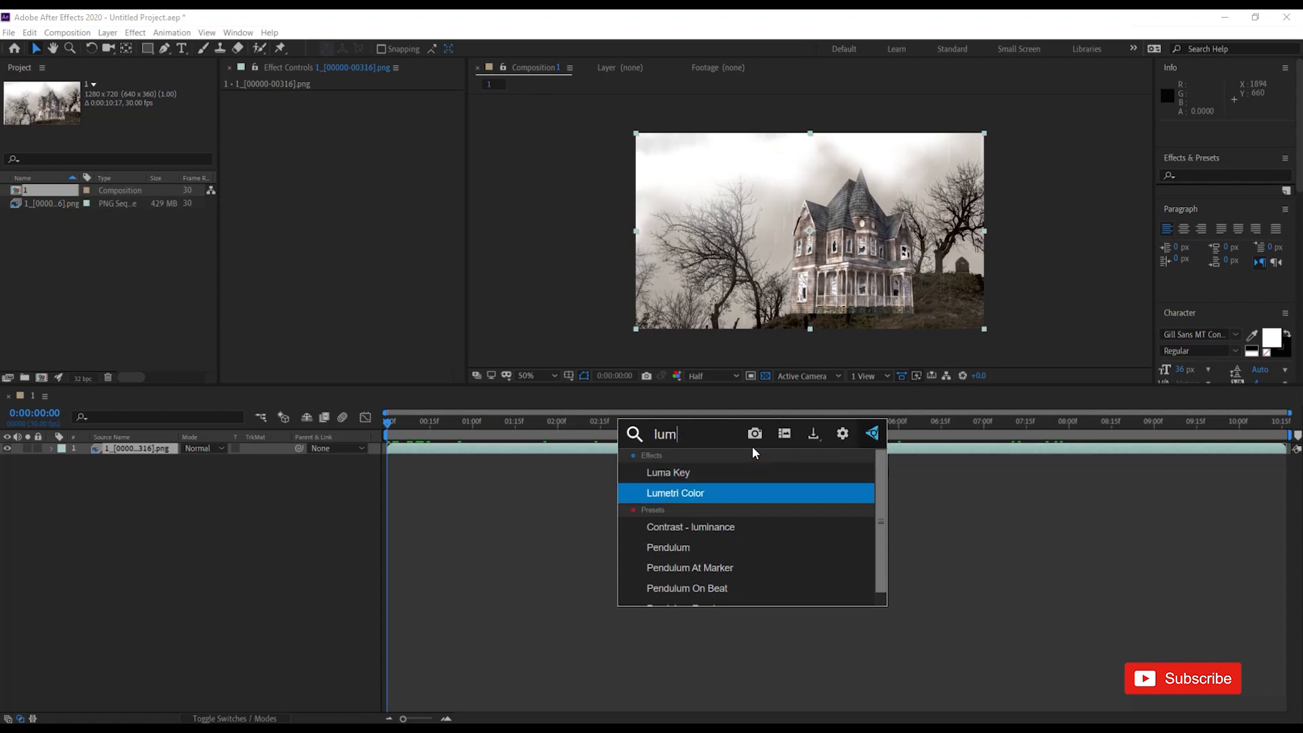
key(Return)
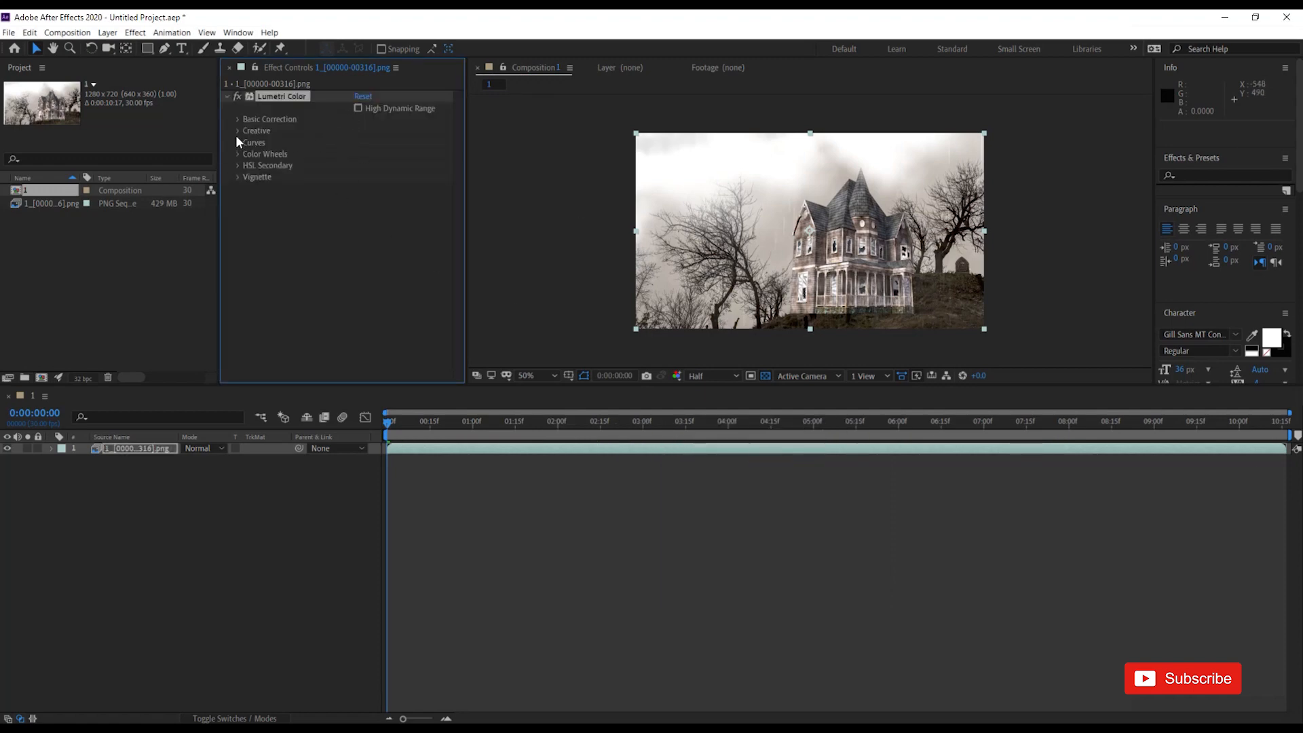
Tint the midtones and highlights blue with Lumetri Color's color wheels, and lower the shadow and highlight luminance to the minimum.
click(236, 154)
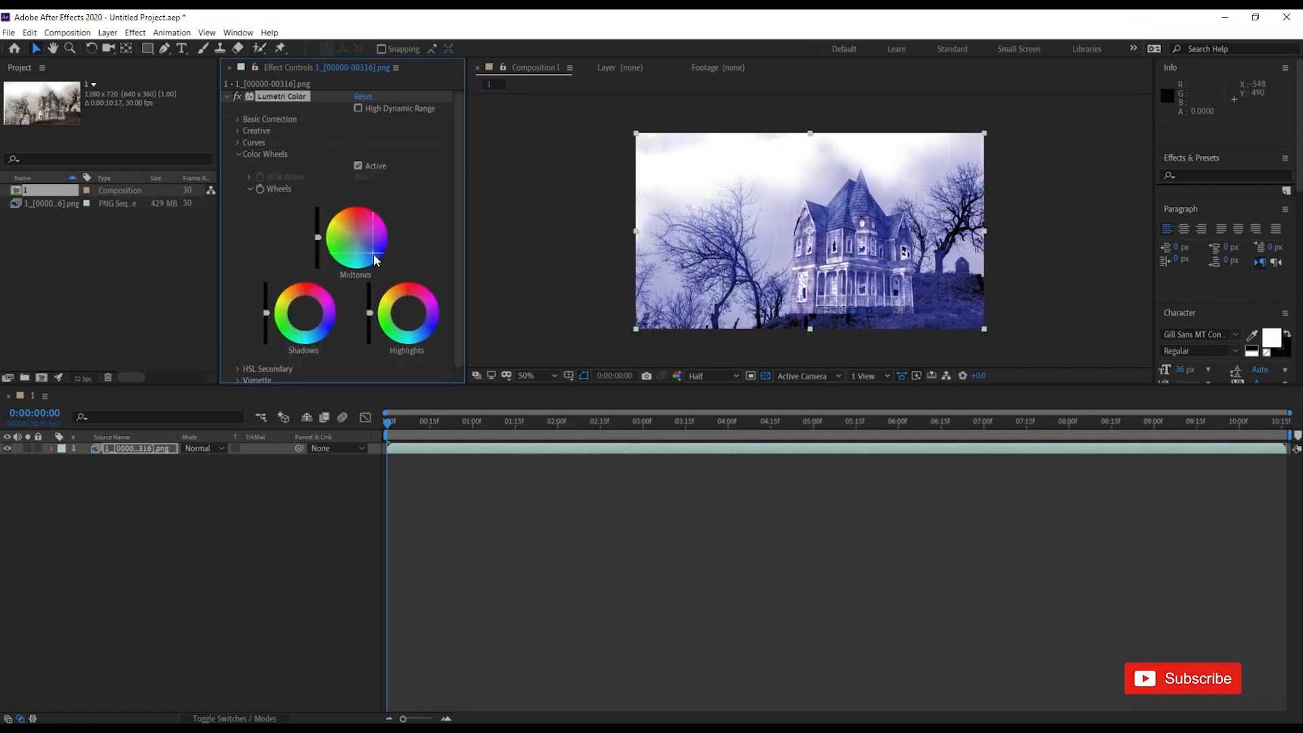
drag(375, 261, 359, 254)
drag(266, 312, 266, 344)
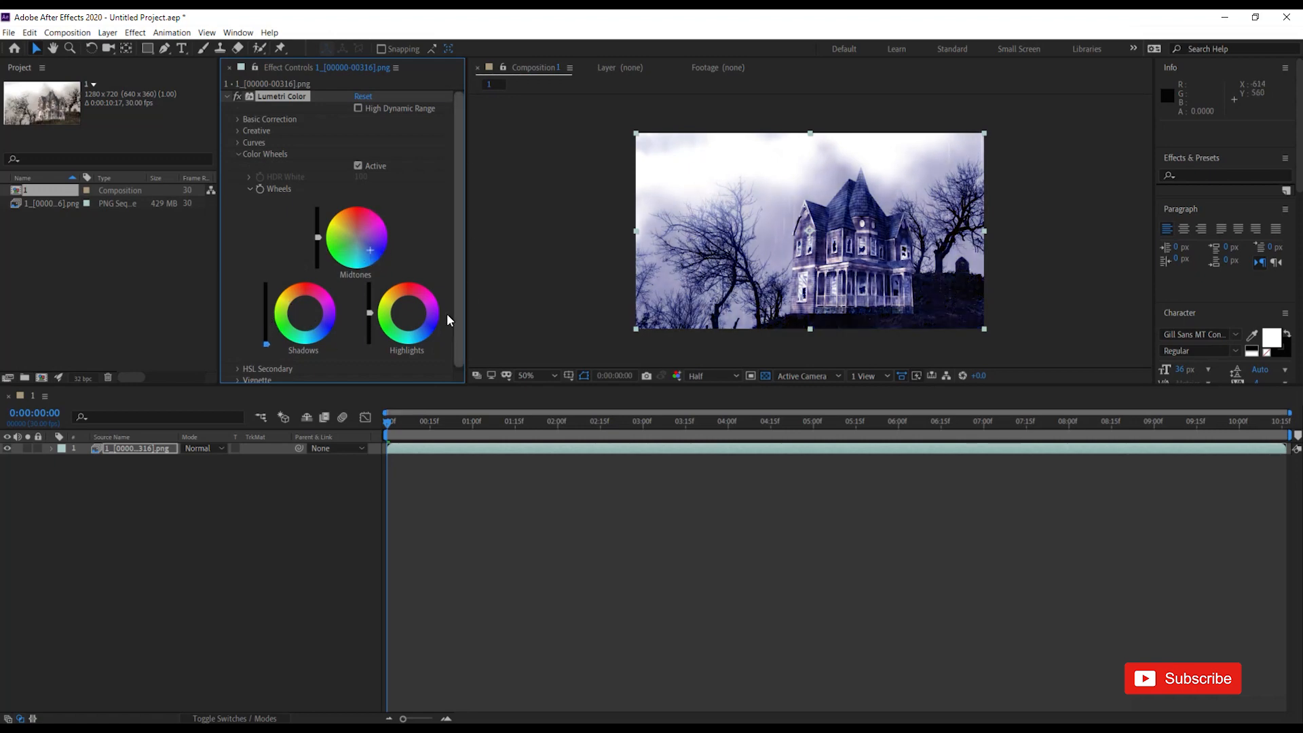
drag(408, 313, 369, 344)
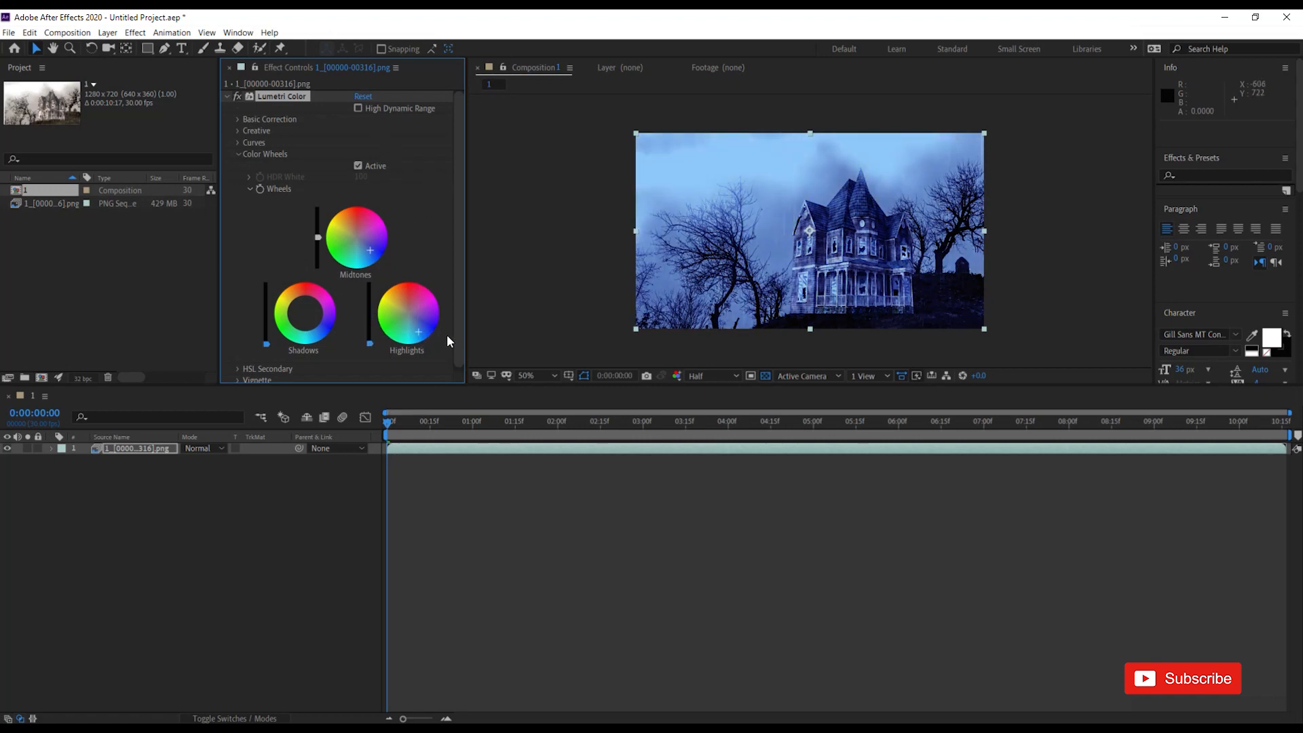
click(366, 246)
drag(419, 331, 419, 333)
click(227, 96)
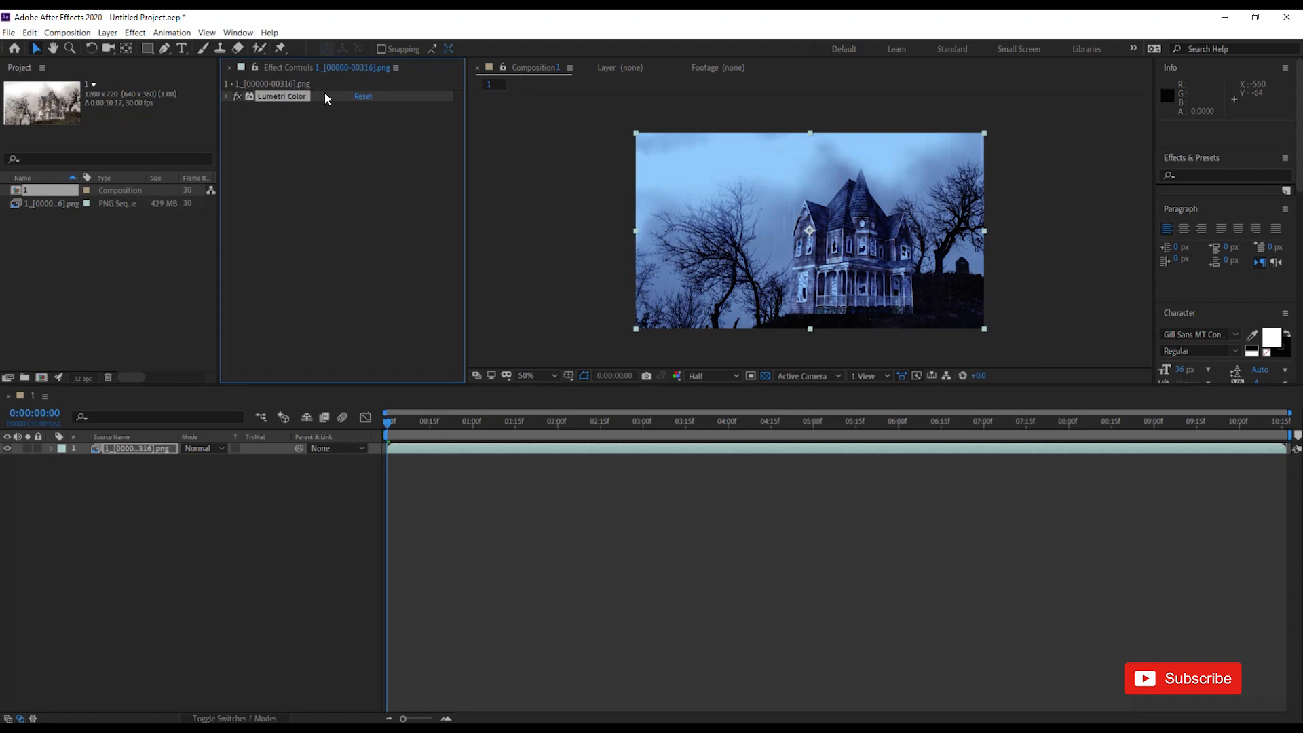
Apply Brightness & Contrast to the footage layer with brightness -150 and contrast 84.
key(ctrl+space)
text(bri)
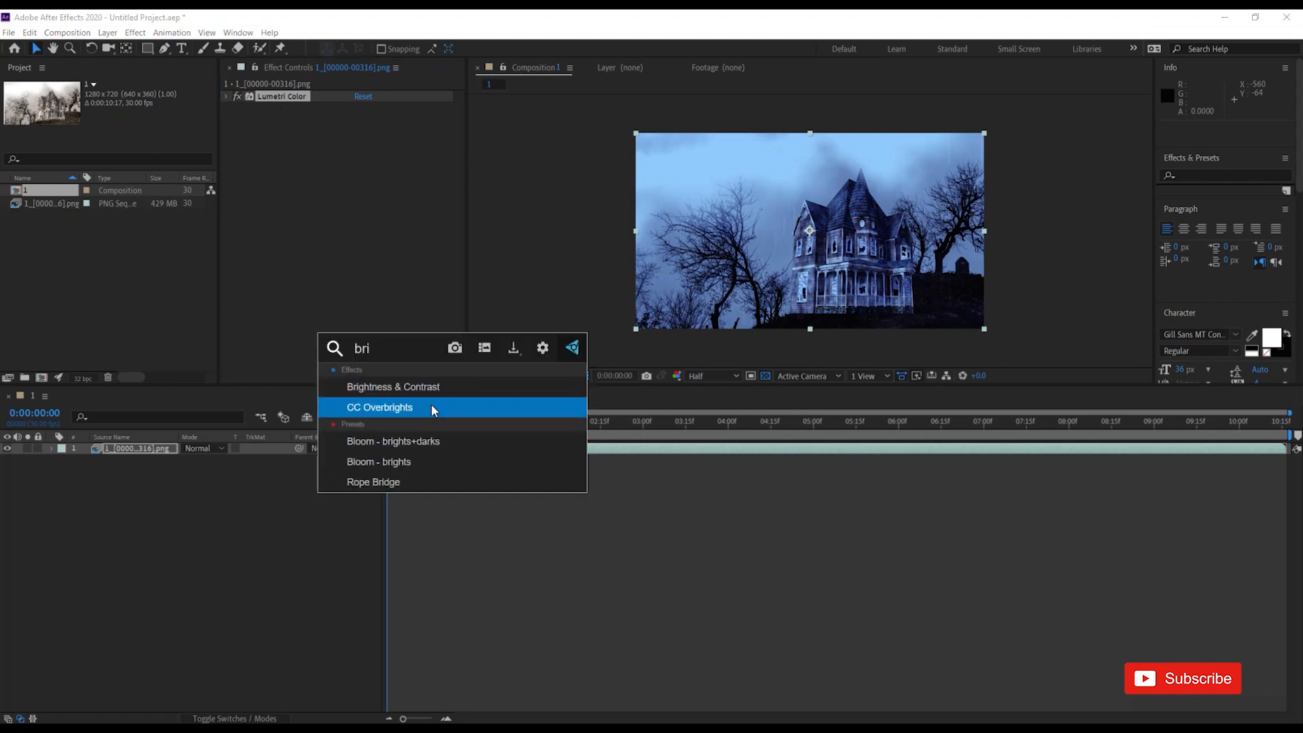
key(Up)
key(Return)
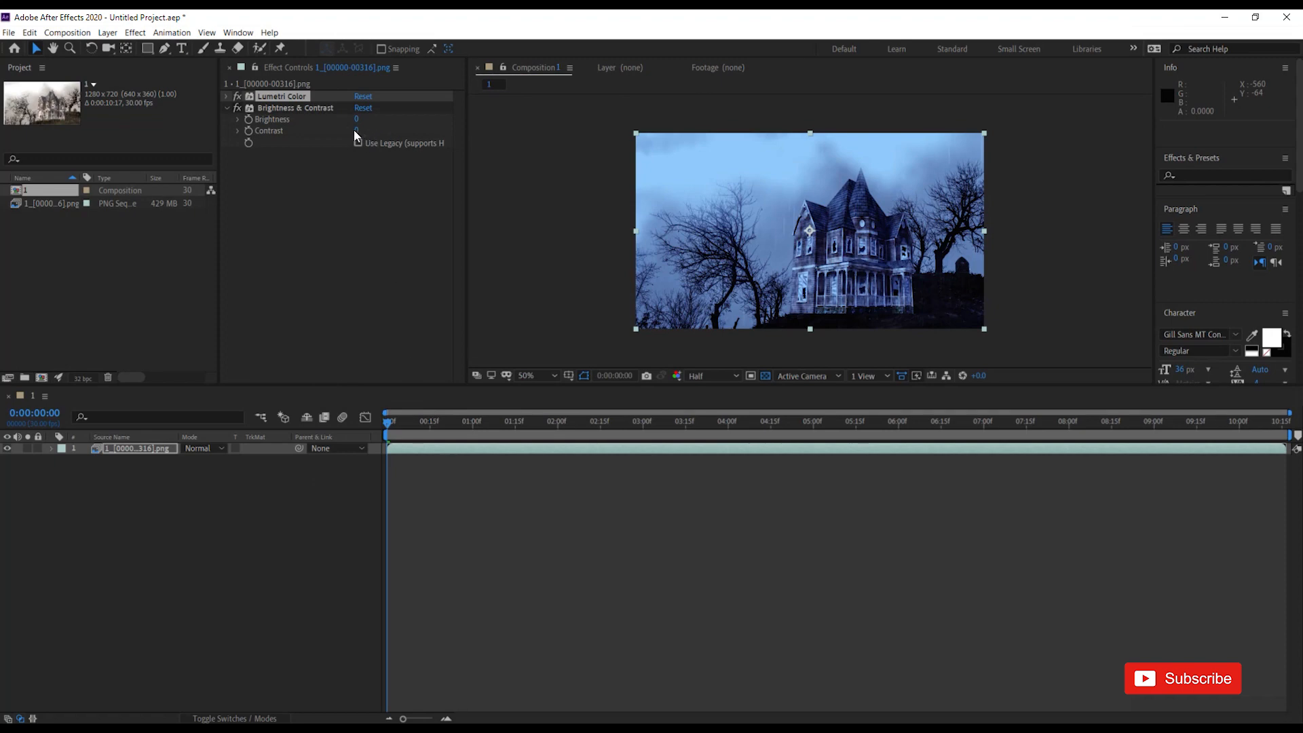
drag(355, 131, 453, 154)
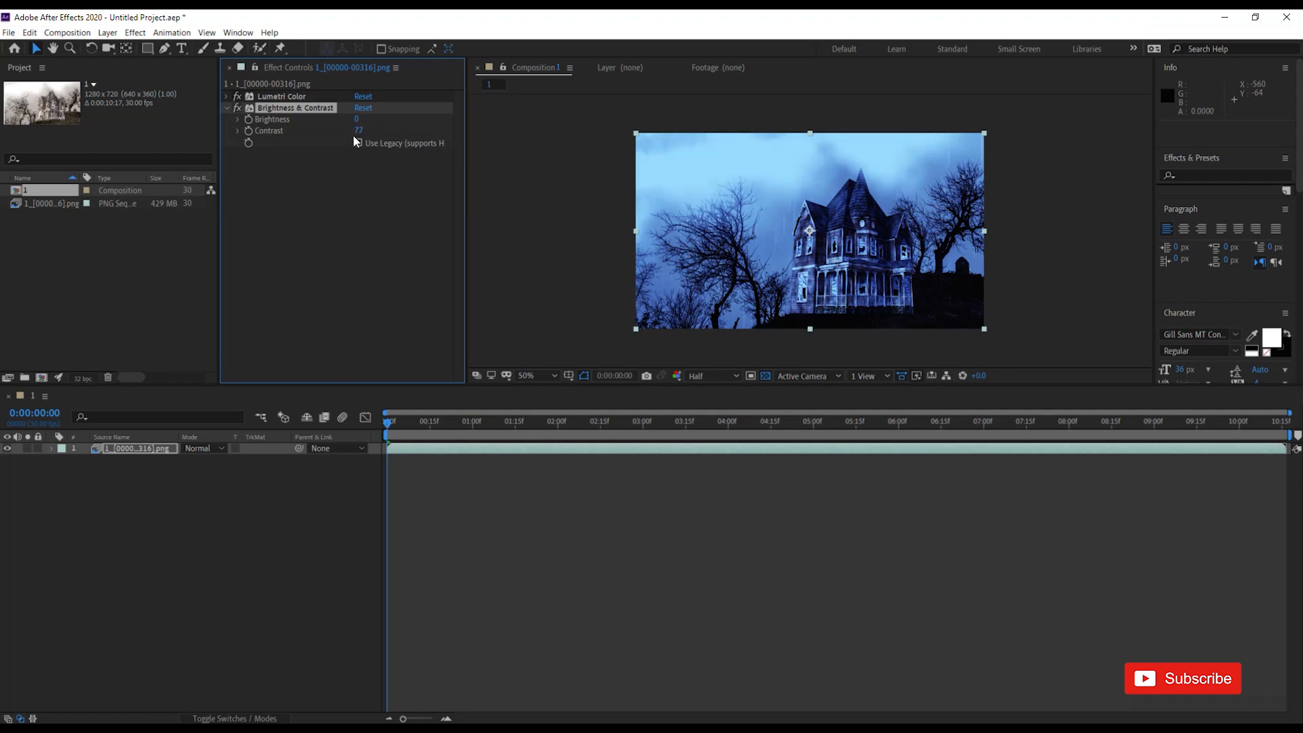
drag(359, 124, 275, 149)
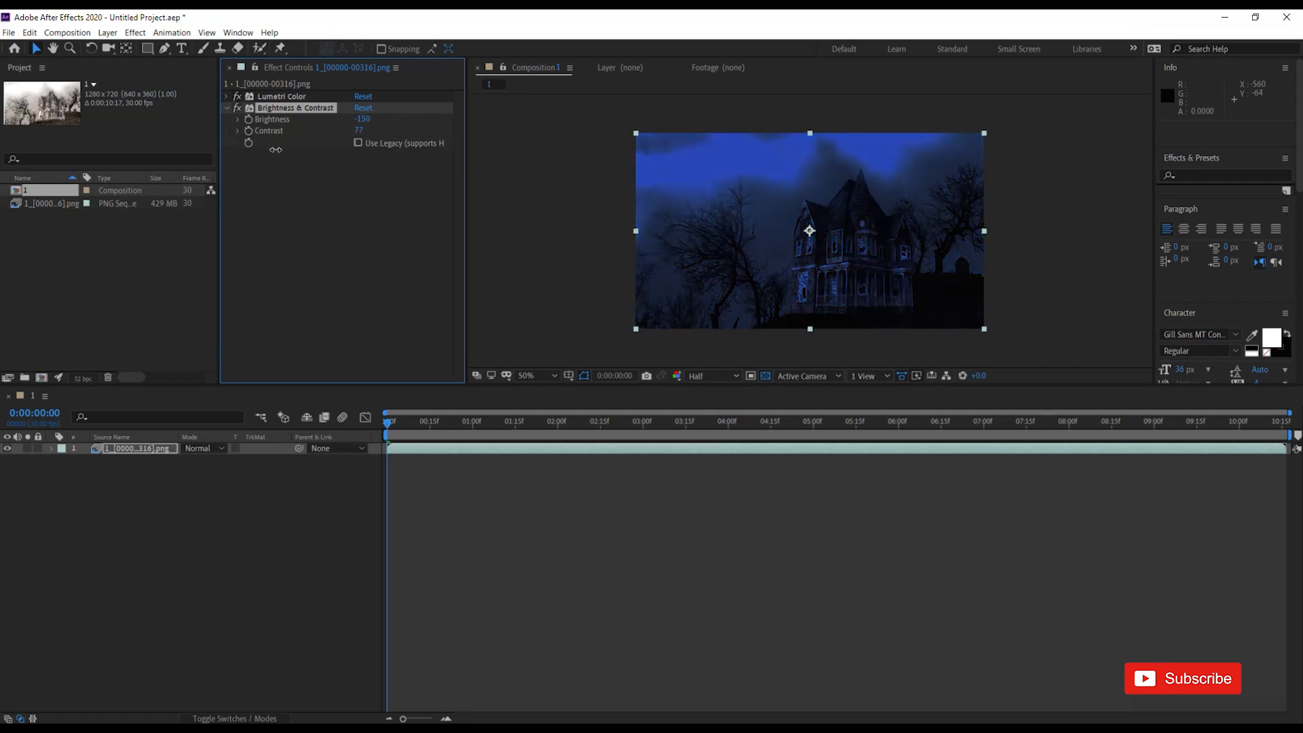
click(358, 131)
text(84)
key(Return)
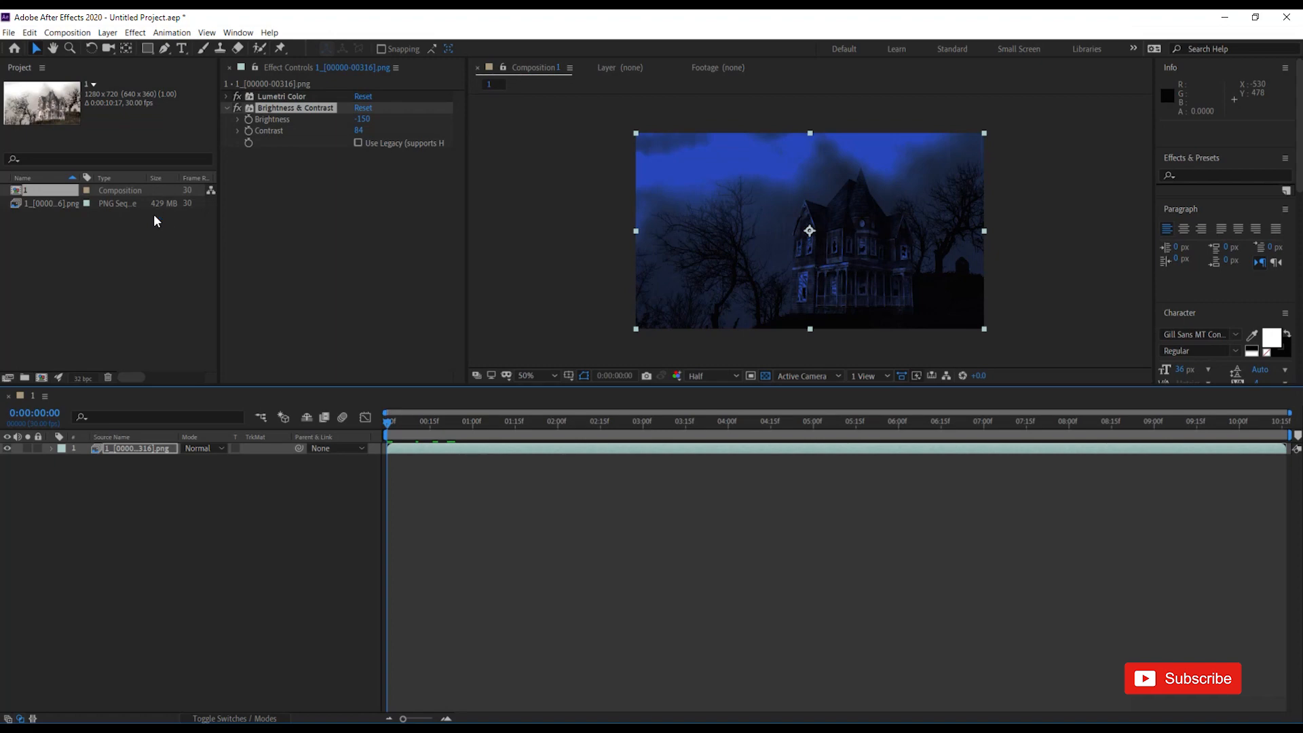
click(227, 108)
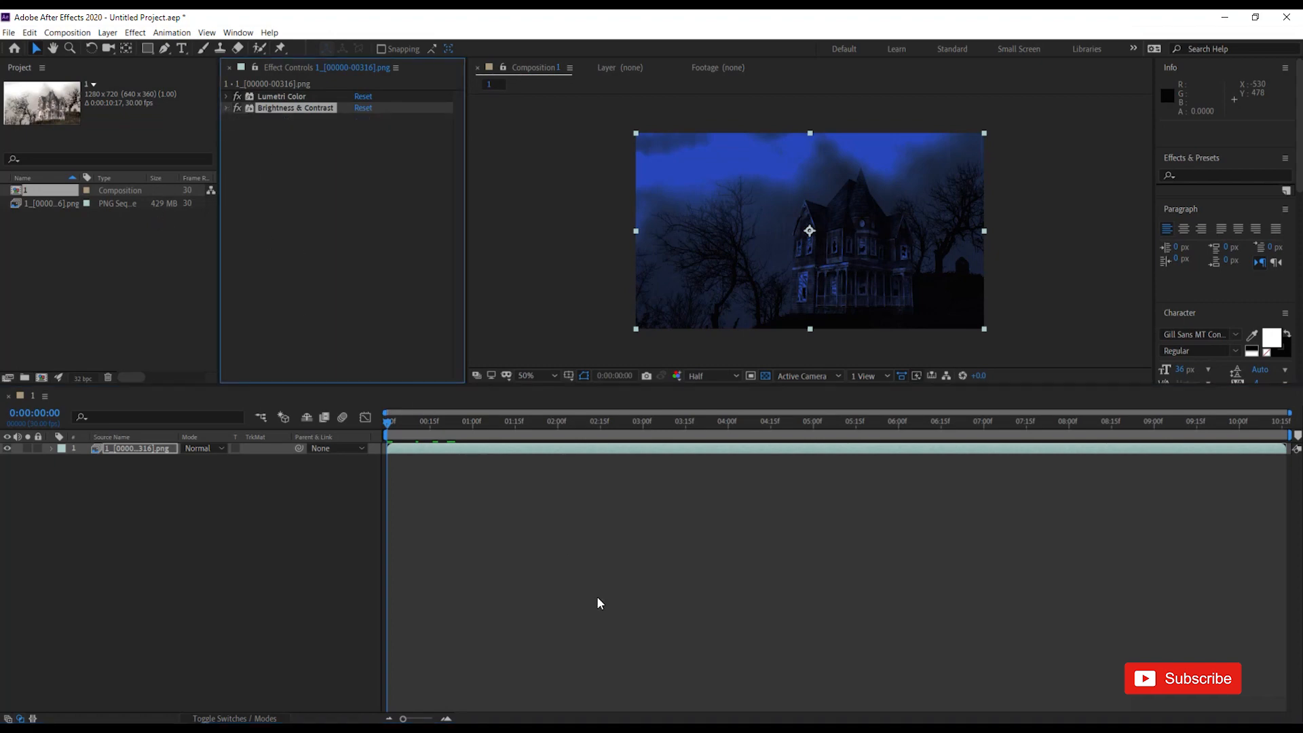
Apply Hue/Saturation to the footage layer with master saturation -3 and master lightness -55.
key(ctrl+space)
text(hu)
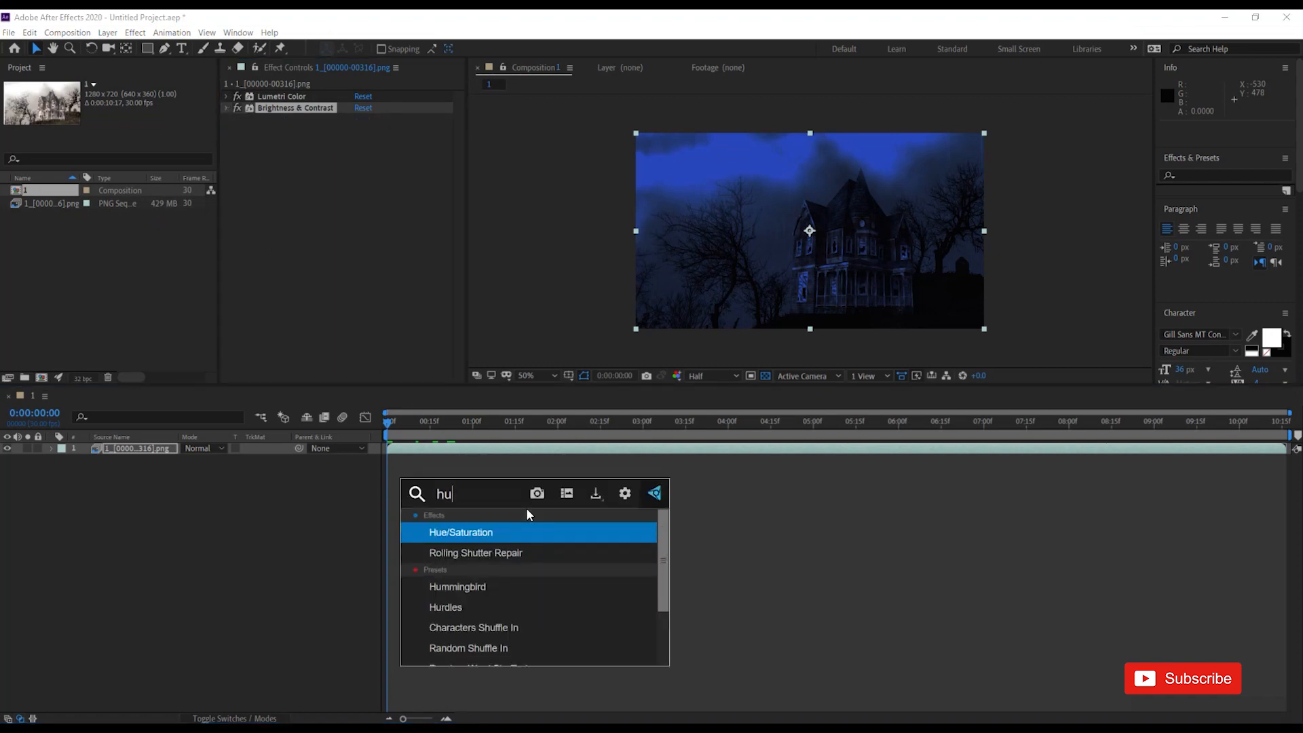
click(520, 530)
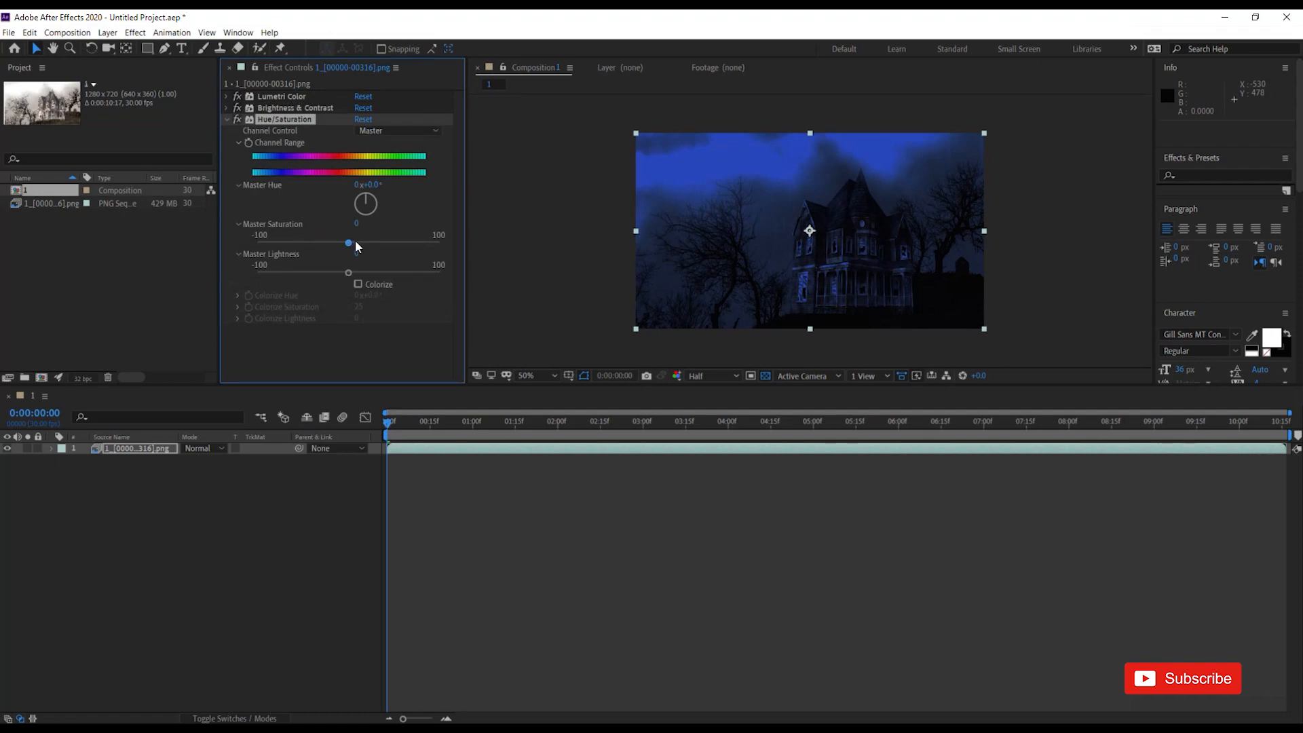
drag(350, 242, 297, 280)
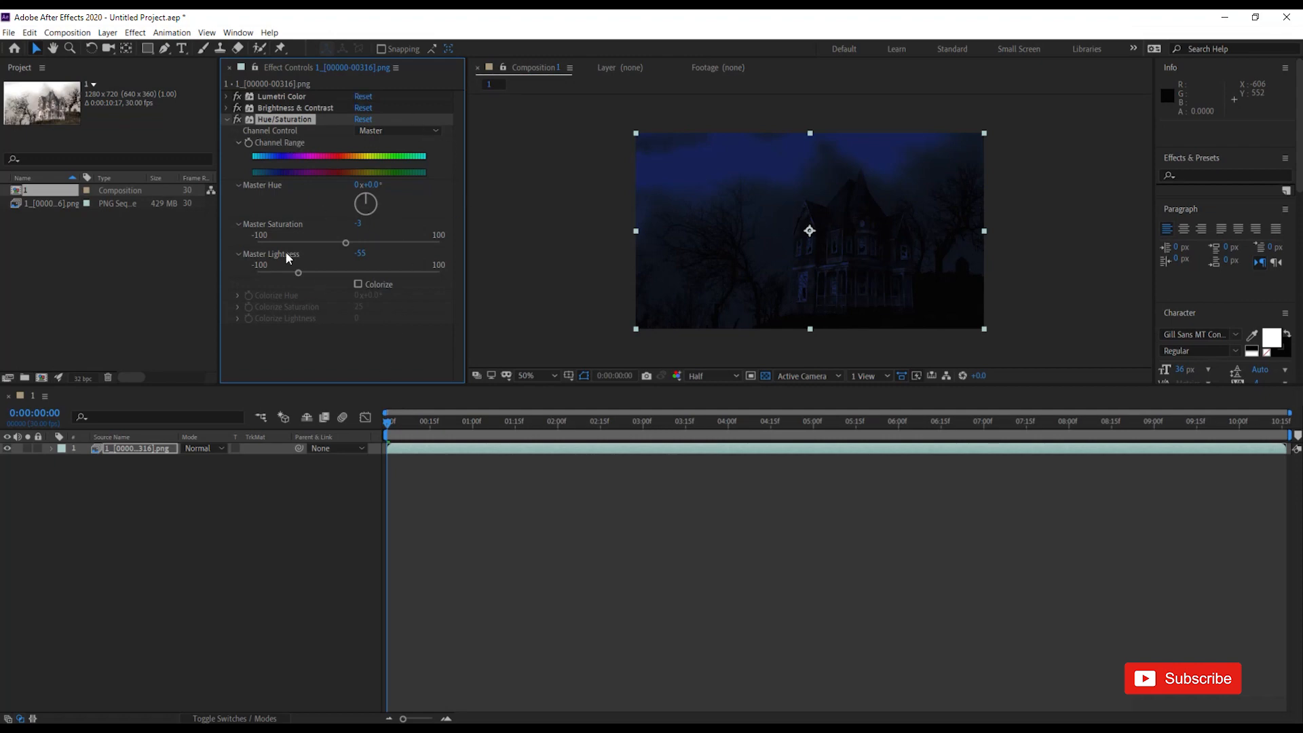
click(226, 120)
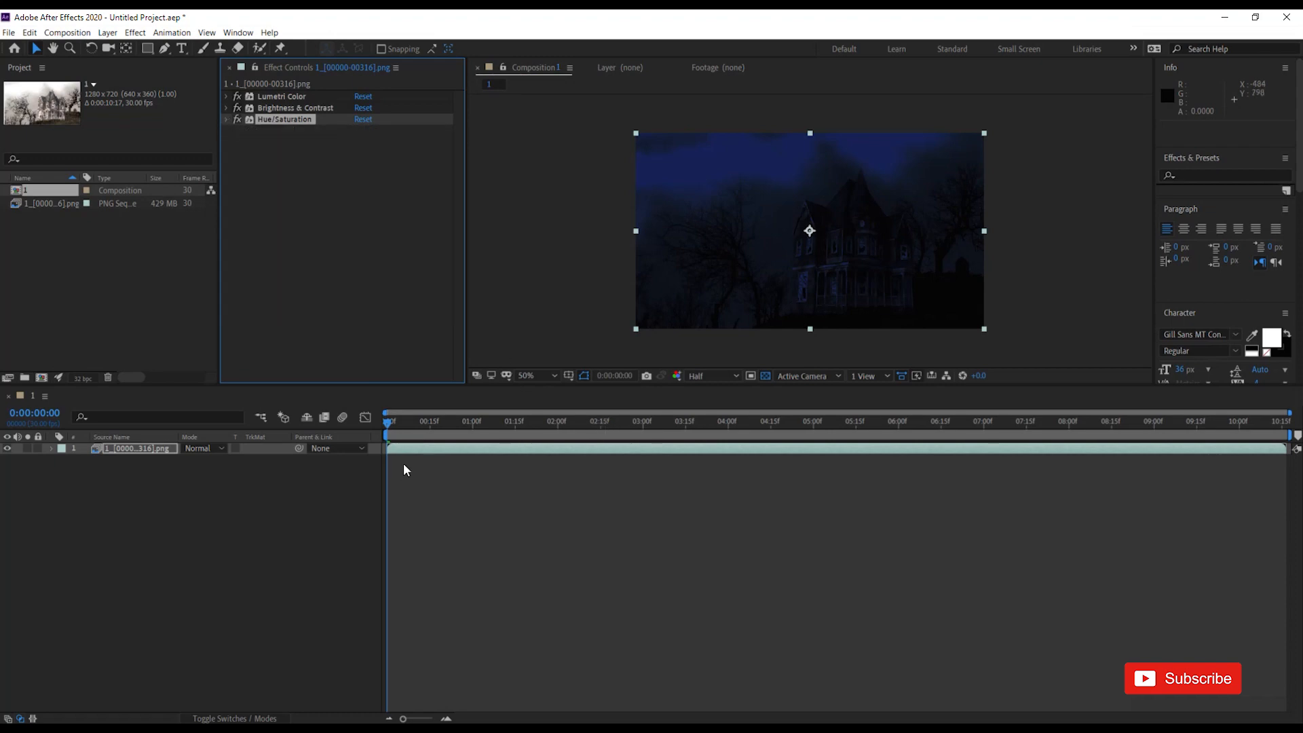
Play back the composition to check the darkened footage.
click(396, 447)
key(space)
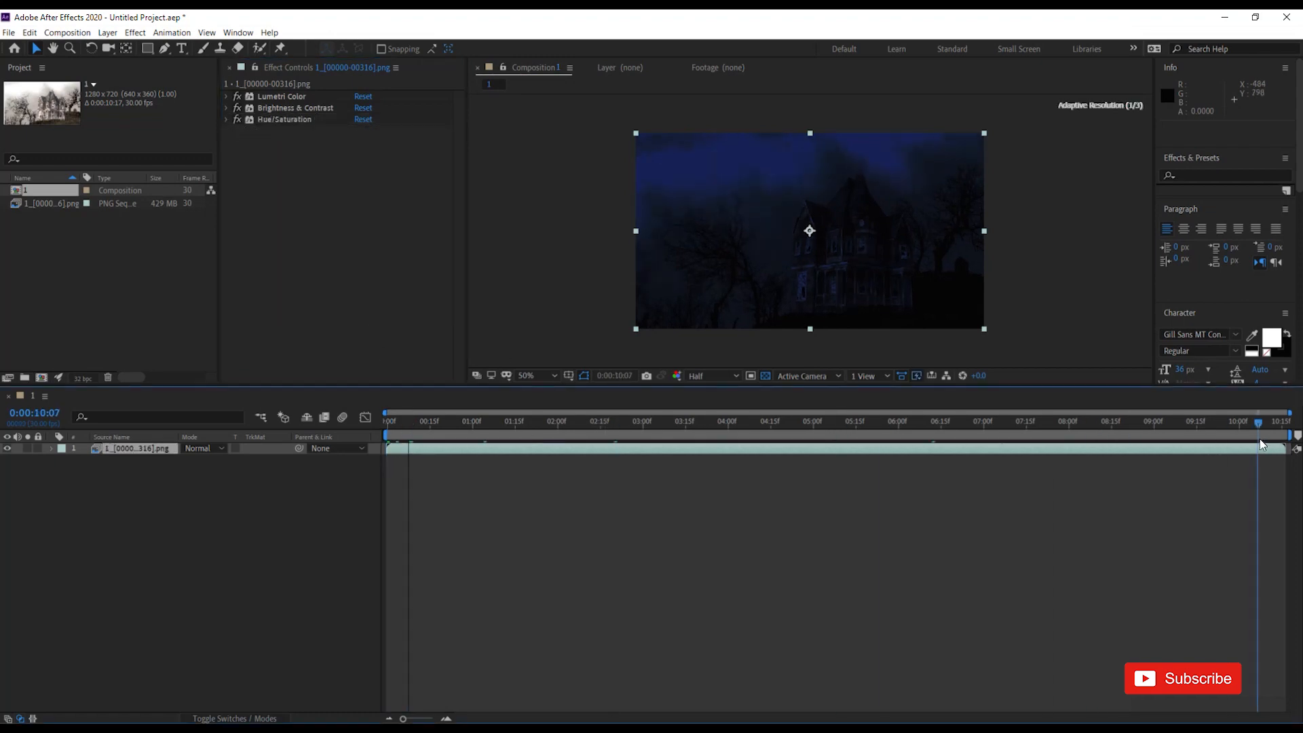
key(space)
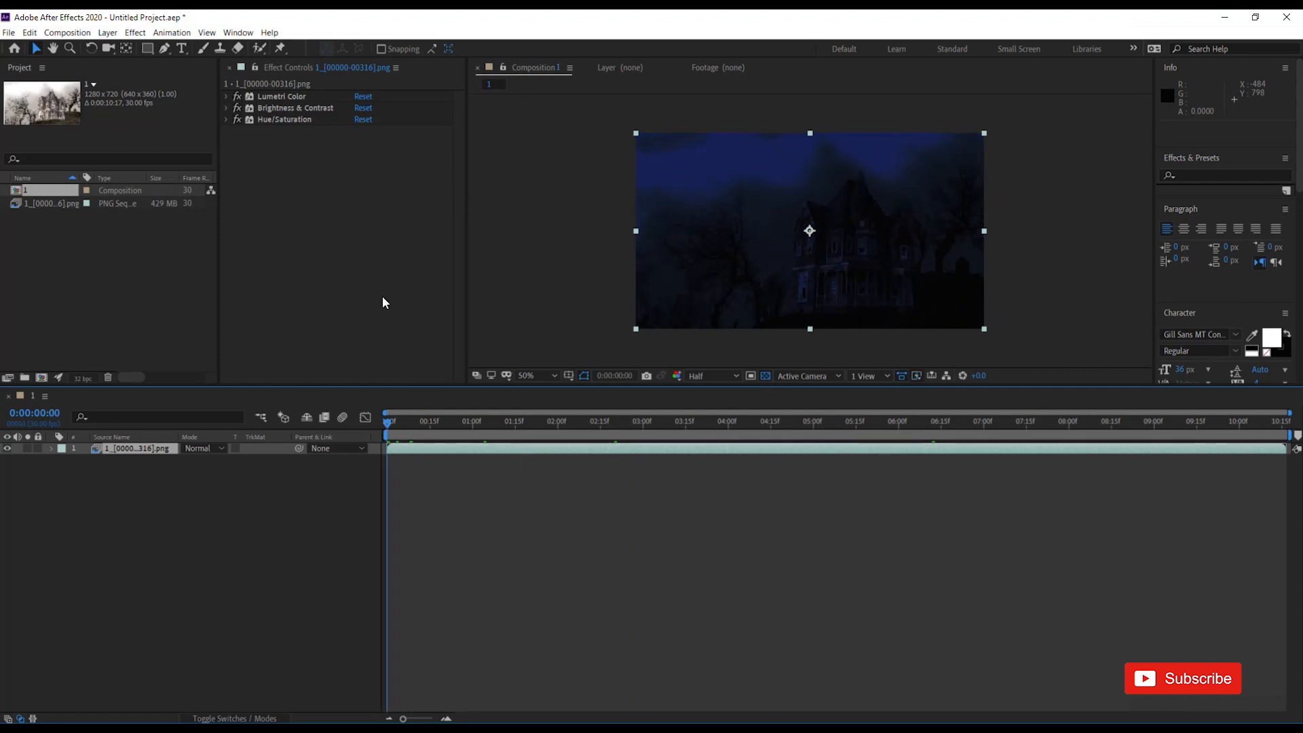
Set the composition's preview resolution to Full and replay the footage from the start.
click(719, 377)
click(704, 407)
click(391, 422)
key(space)
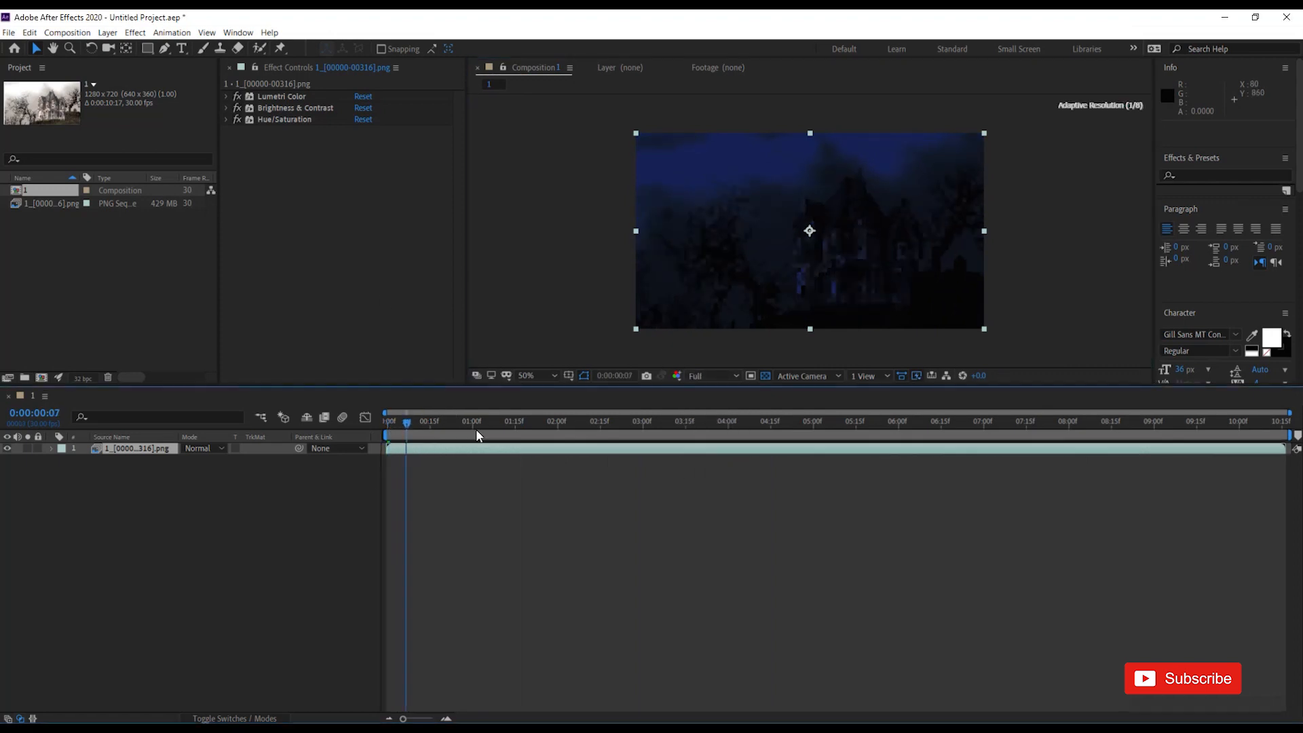
key(space)
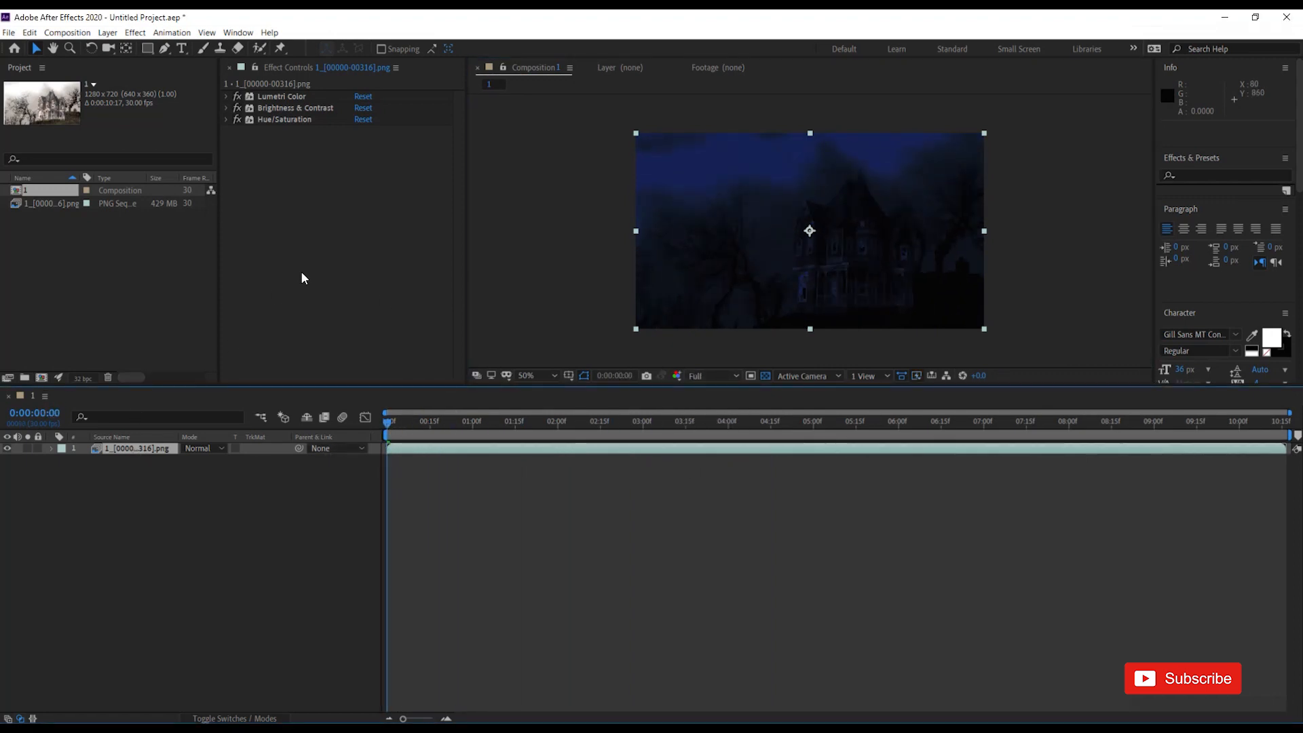
Add an adjustment layer above the footage layer.
right_click(266, 486)
mouse_move(292, 496)
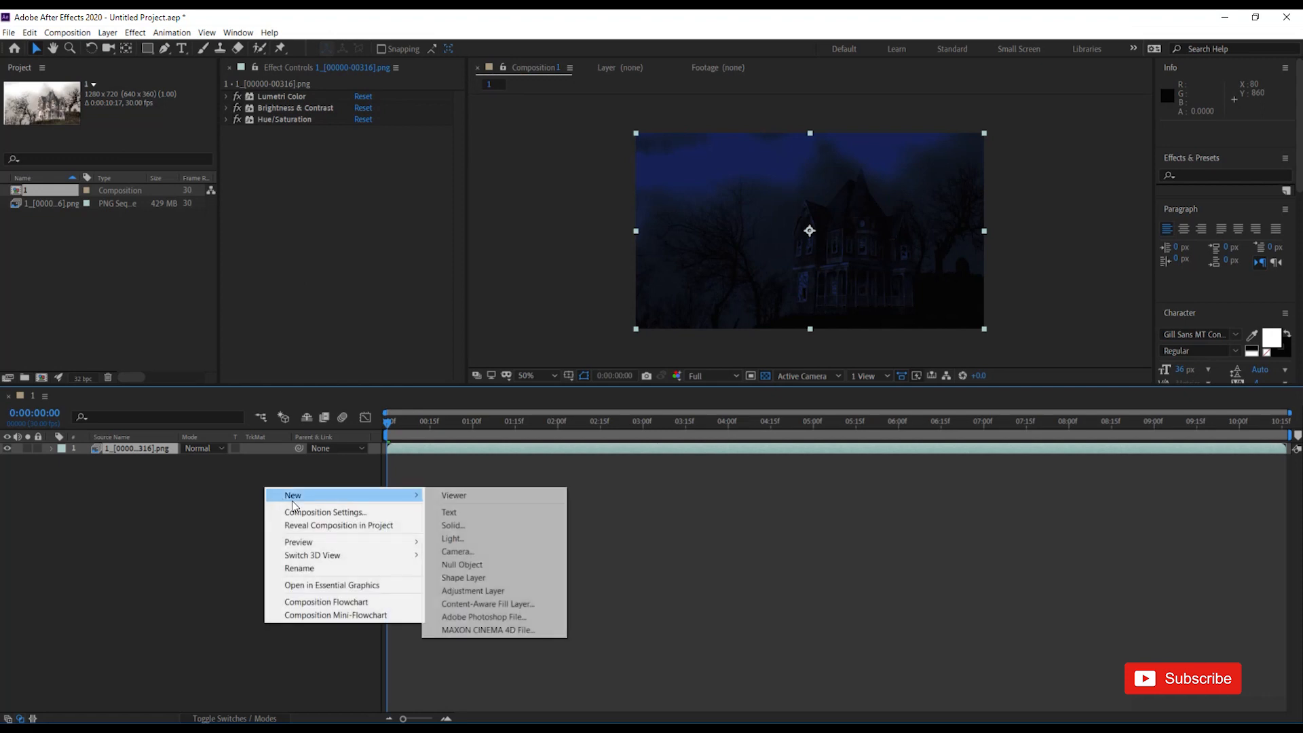
click(487, 589)
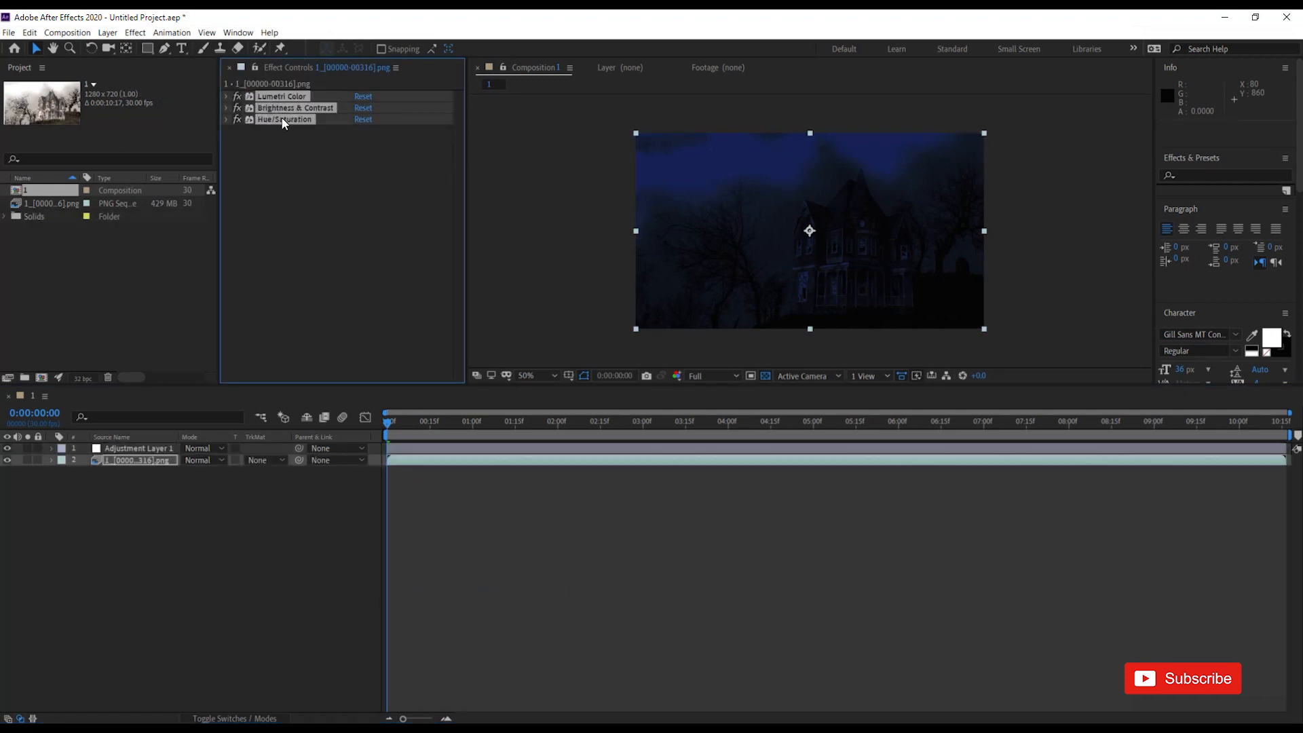
Move Lumetri Color, Brightness & Contrast and Hue/Saturation from the footage to the adjustment layer, and toggle its visibility to compare.
right_click(282, 119)
shift+click(282, 109)
shift+click(283, 100)
key(ctrl+x)
click(146, 448)
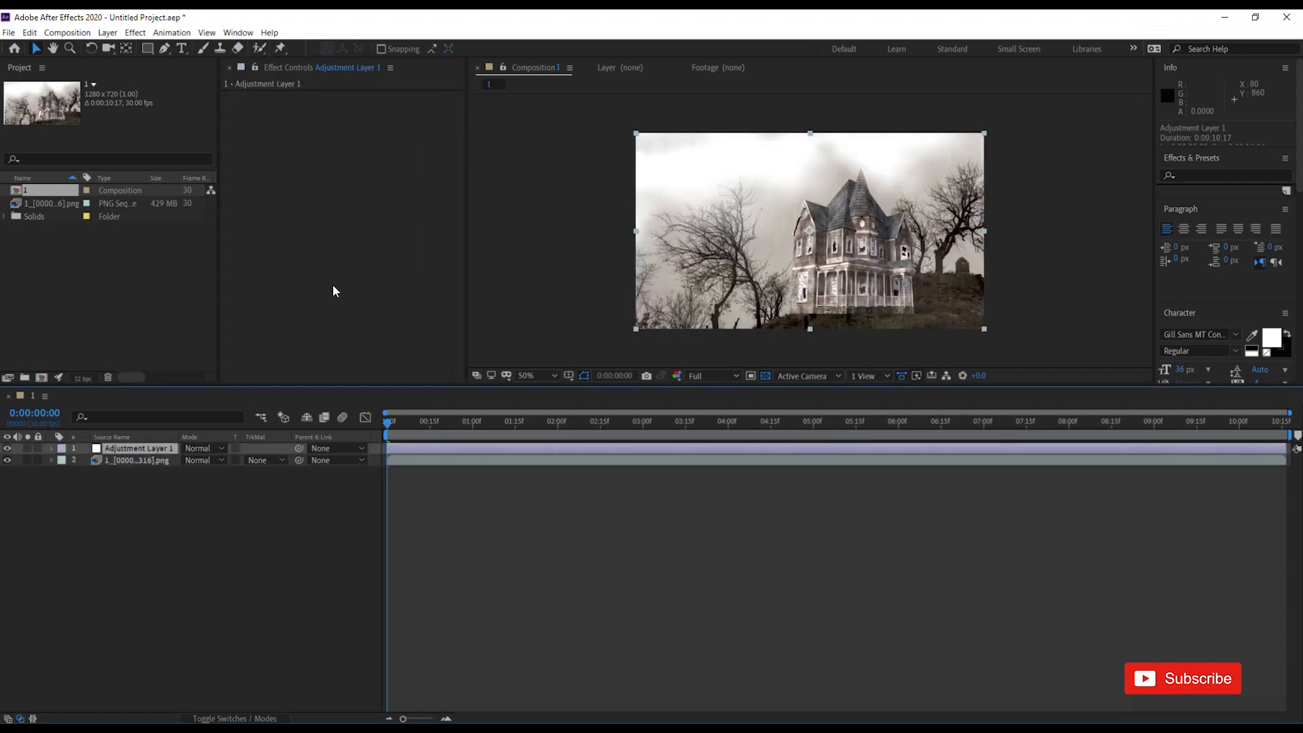
key(ctrl+v)
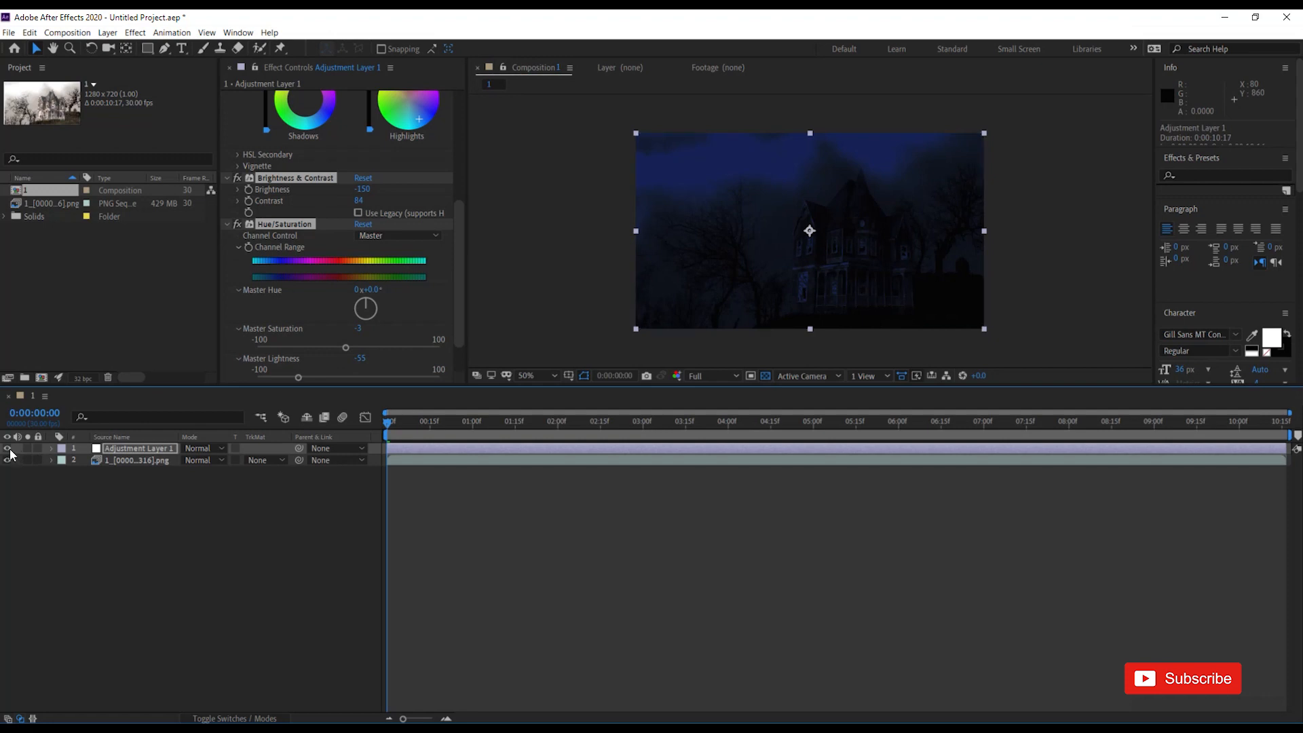
click(7, 448)
click(7, 447)
Rename the adjustment layer as Day2nite.
right_click(121, 447)
click(217, 441)
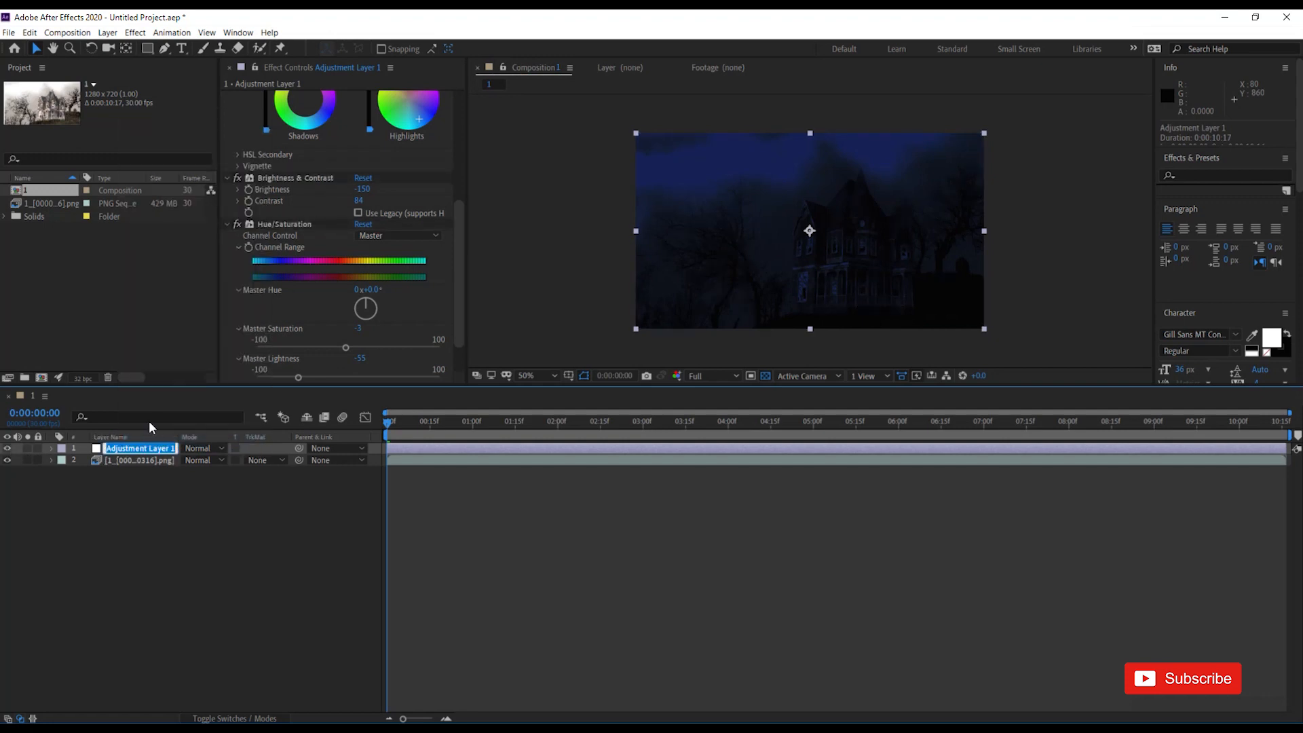
text(Day2nite)
key(Return)
Collapse the Brightness & Contrast and Hue/Saturation settings of the Day2nite layer.
scroll(375, 285, up, 2)
scroll(361, 259, down, 2)
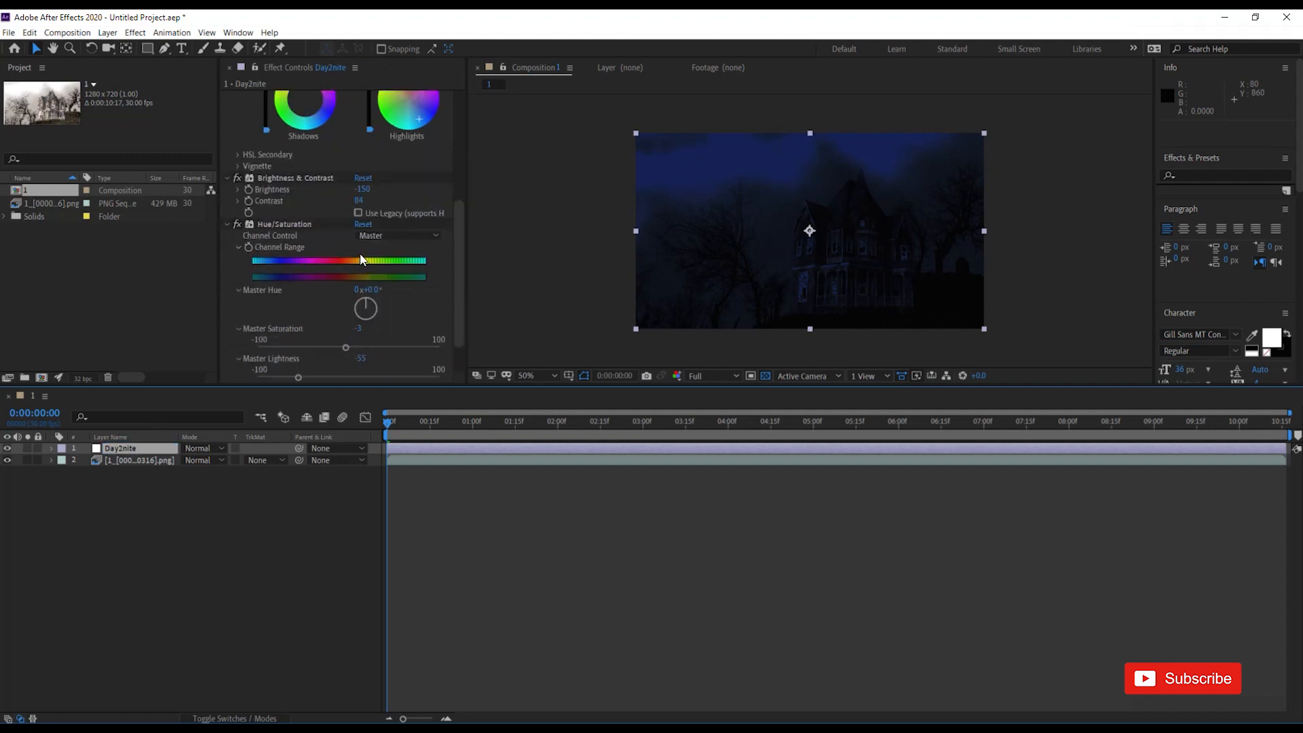
scroll(360, 259, up, 2)
right_click(307, 242)
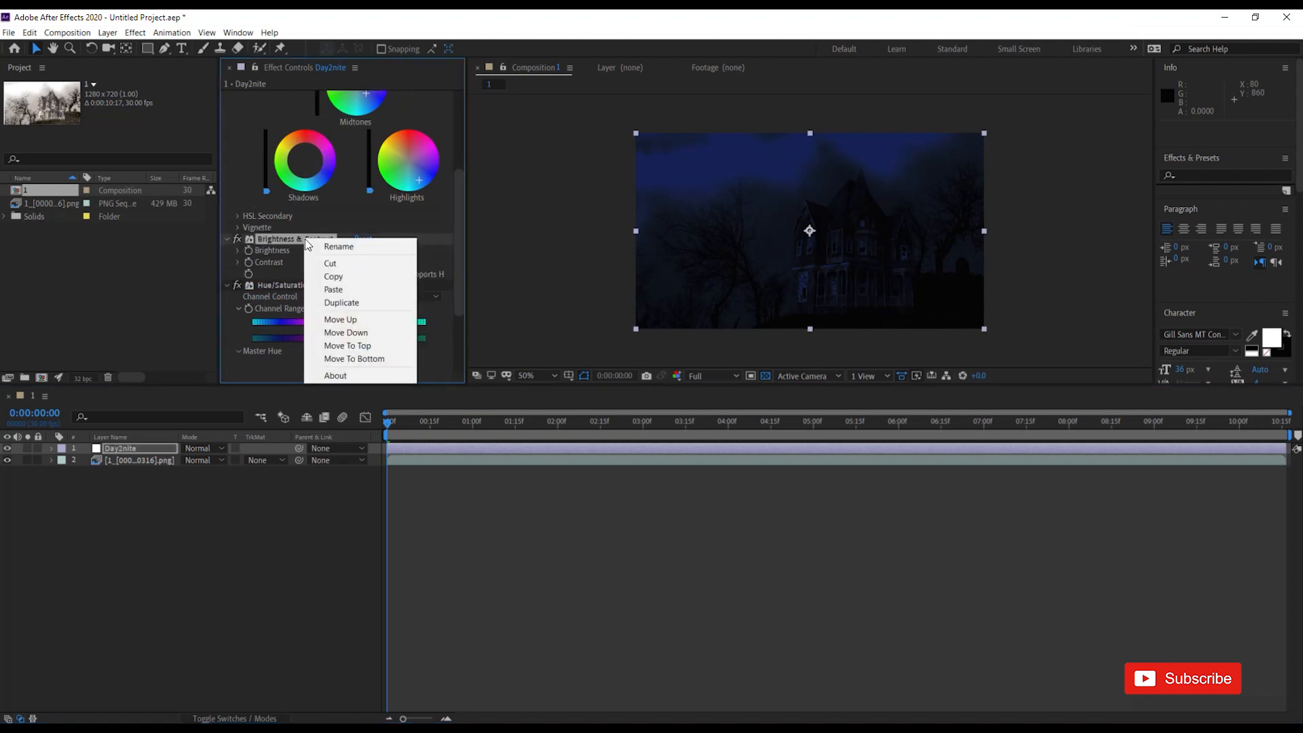
click(224, 240)
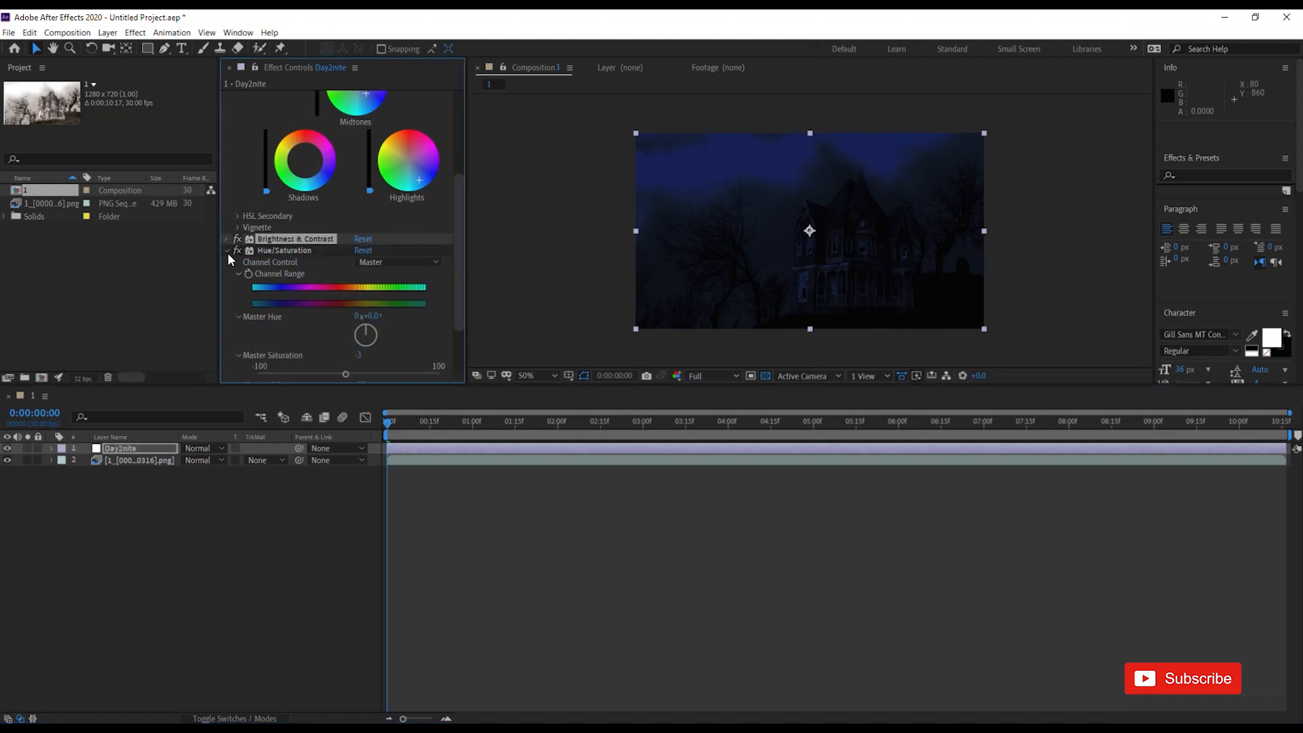
click(227, 251)
scroll(228, 253, up, 4)
scroll(231, 224, up, 1)
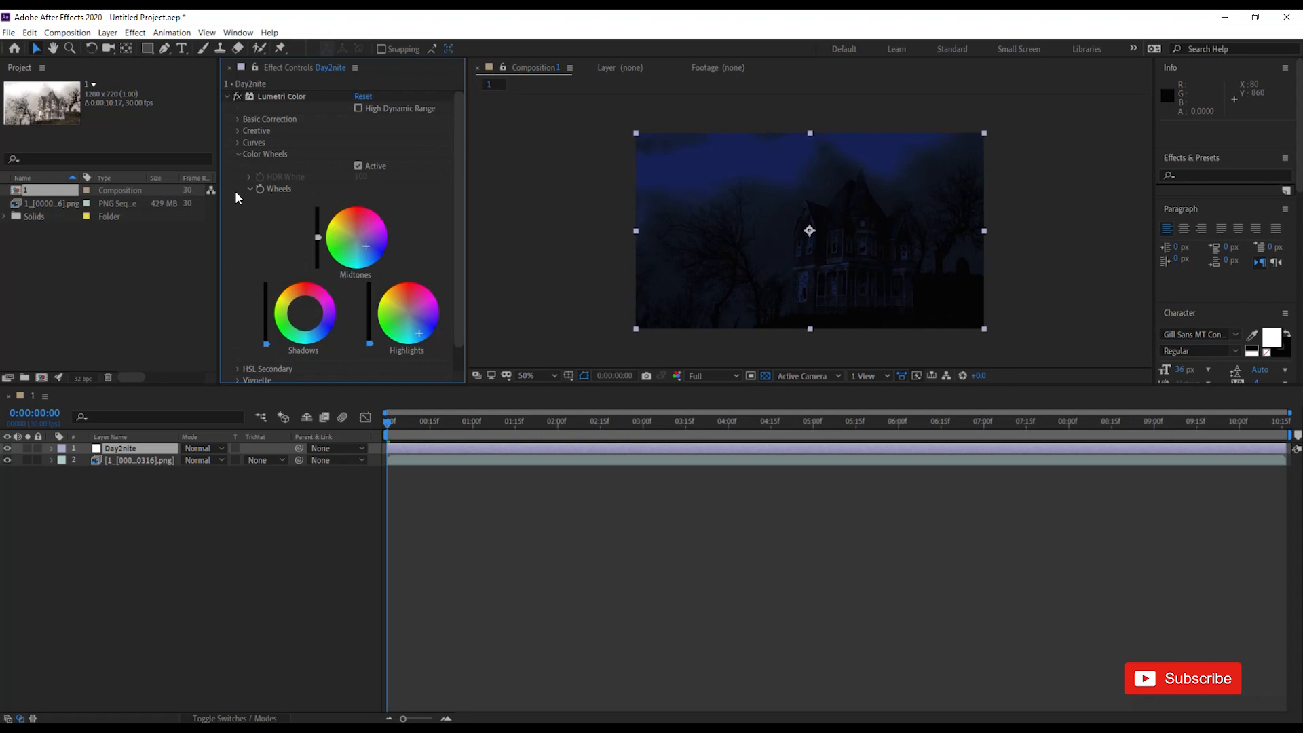
Collapse the Lumetri Color settings and add a Levels effect to the Day2nite layer.
click(226, 97)
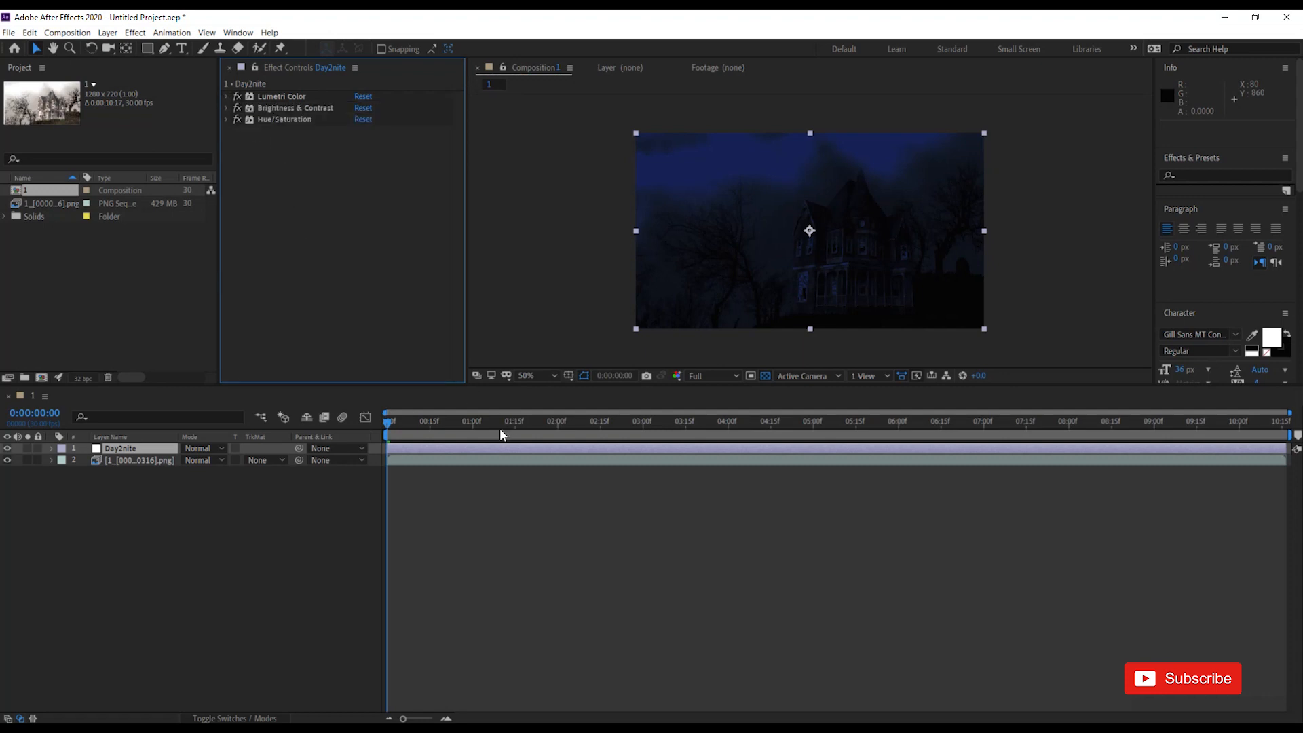
key(ctrl+space)
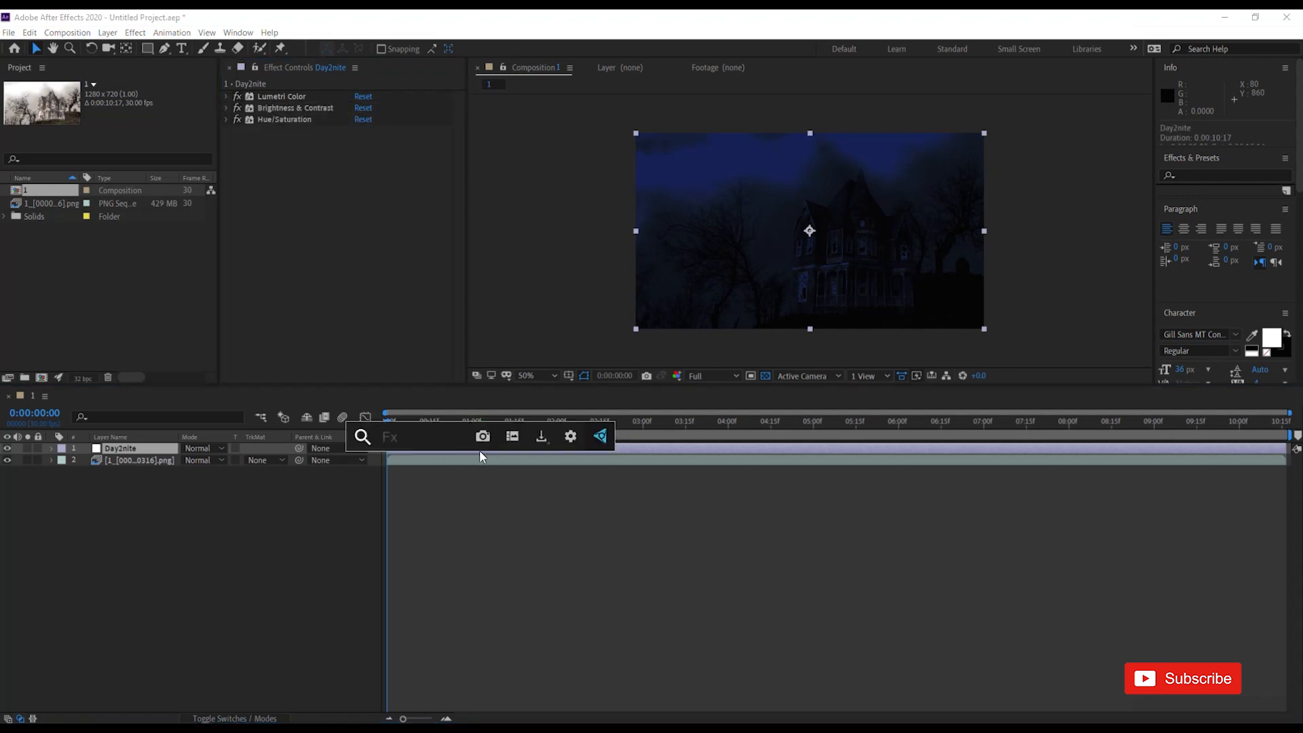
text(lev)
key(Return)
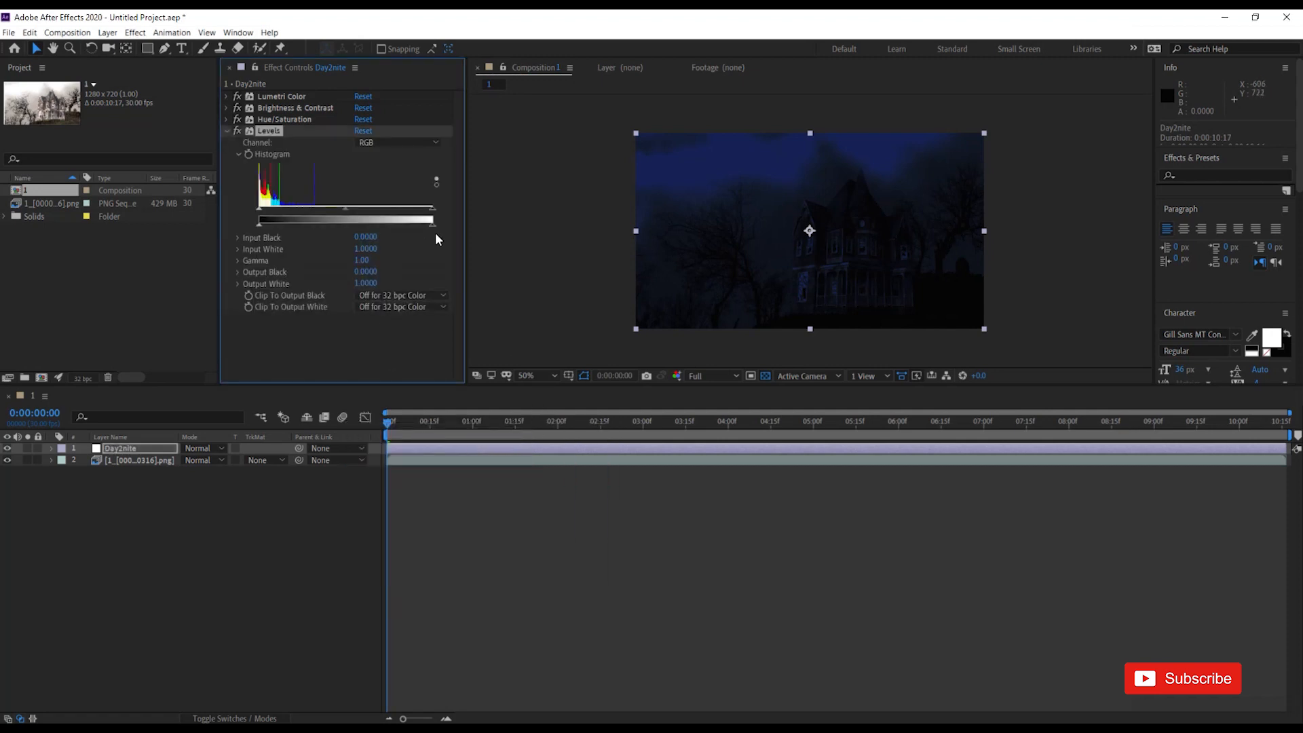
Darken the scene with Levels by setting Output White to 0.6333, with Input White at 1.
drag(432, 225, 351, 231)
drag(432, 208, 357, 214)
click(365, 249)
text(1)
key(Return)
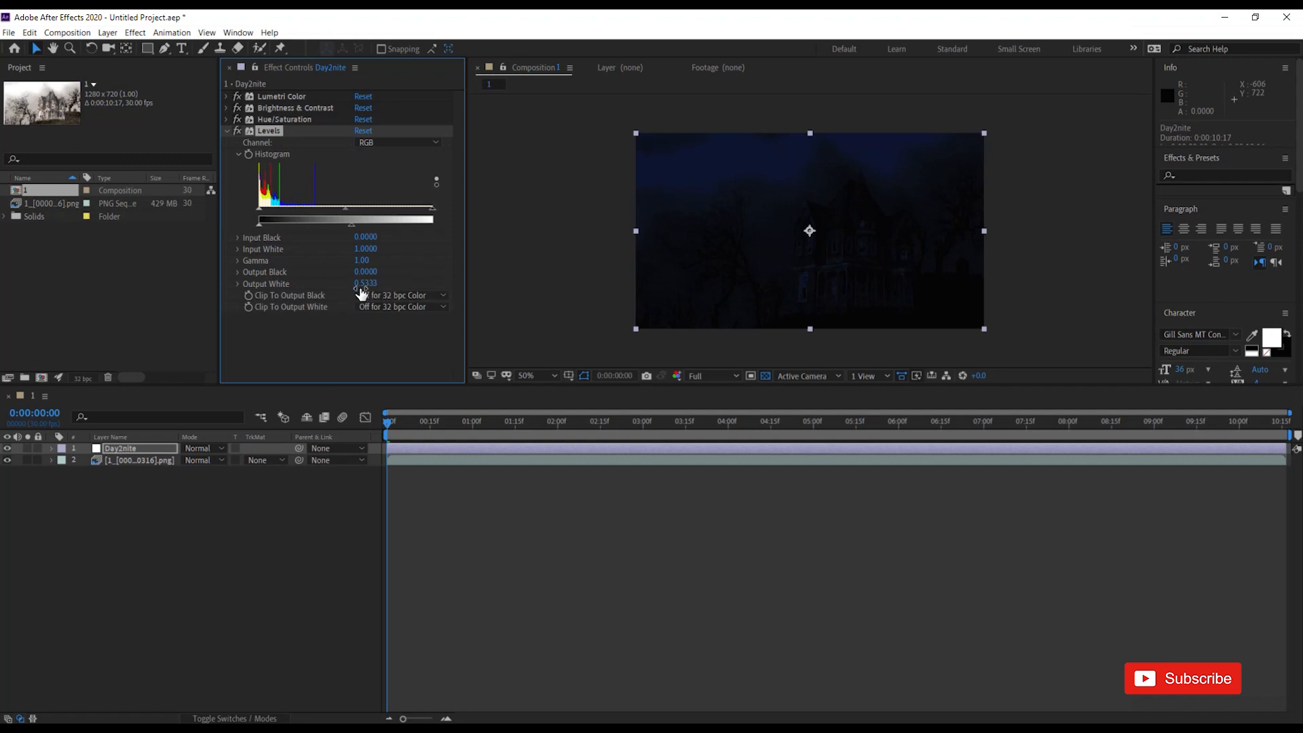
drag(365, 283, 400, 300)
mouse_move(389, 423)
mouse_down()
mouse_move(688, 446)
mouse_move(1092, 436)
mouse_move(380, 462)
mouse_move(624, 433)
mouse_move(382, 433)
mouse_up()
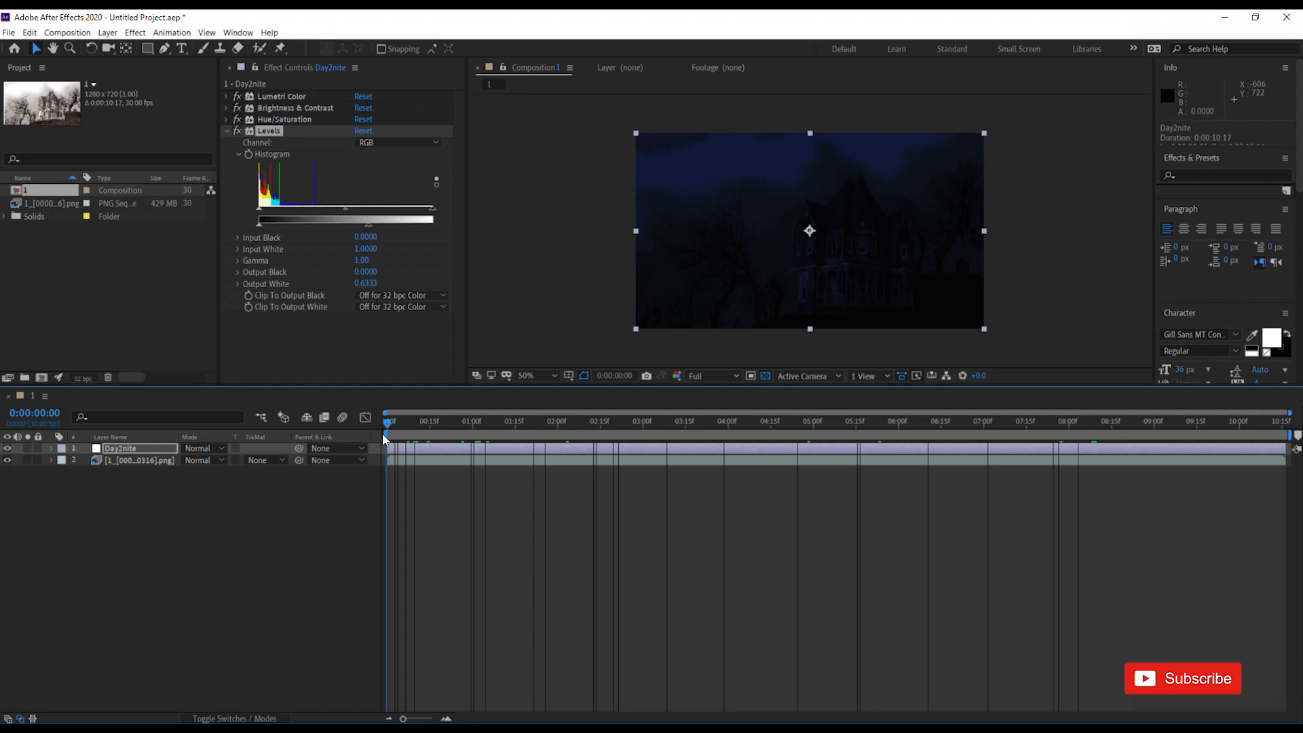
Collapse the Levels settings and toggle the Day2nite layer's visibility to compare the footage with and without the grade.
click(228, 131)
click(364, 241)
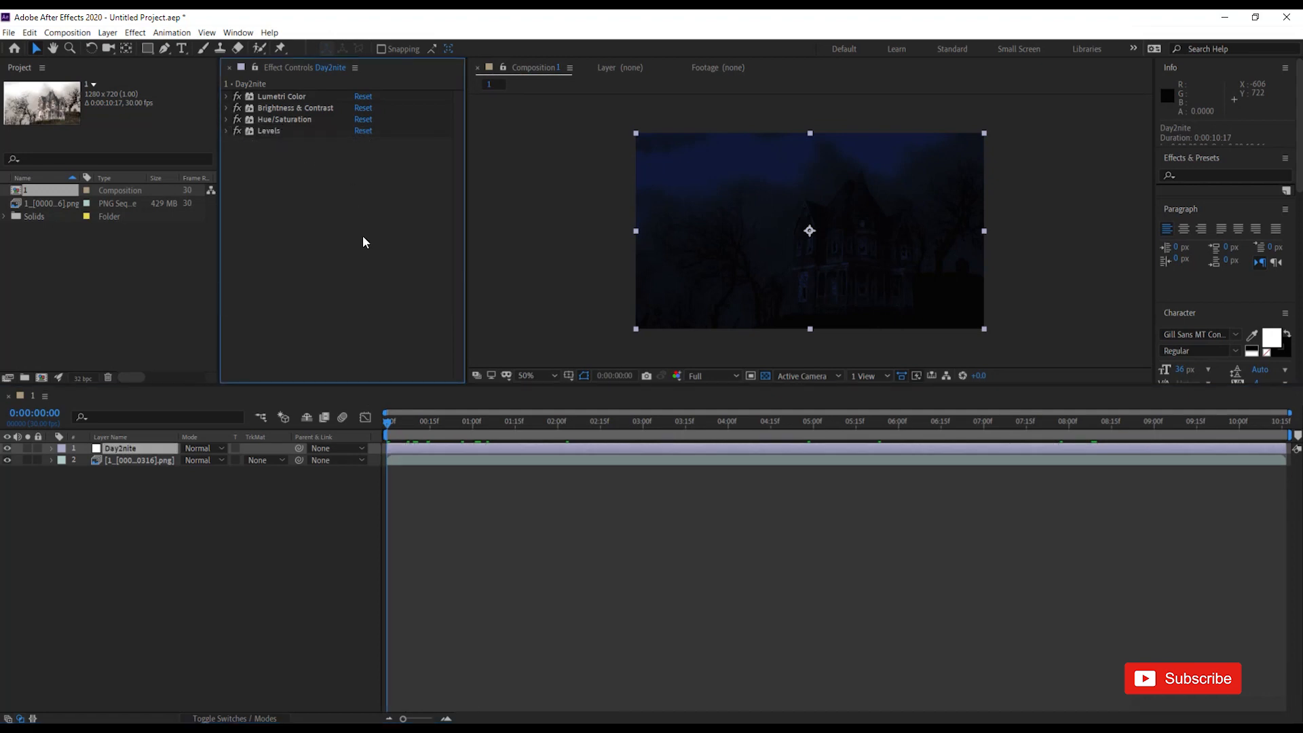
click(7, 448)
click(7, 448)
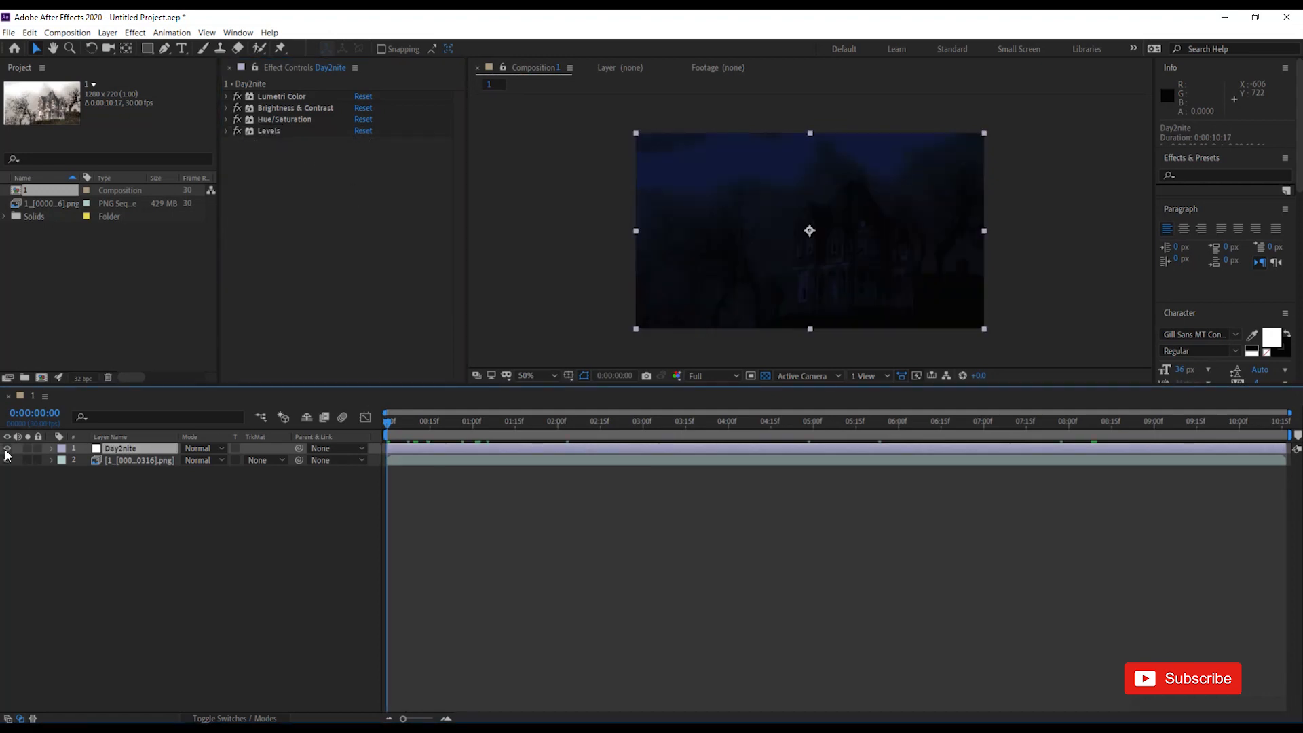
click(6, 448)
click(6, 448)
Import the night house photo 403664825.jpg and place it above the Day2nite layer in the composition.
click(87, 302)
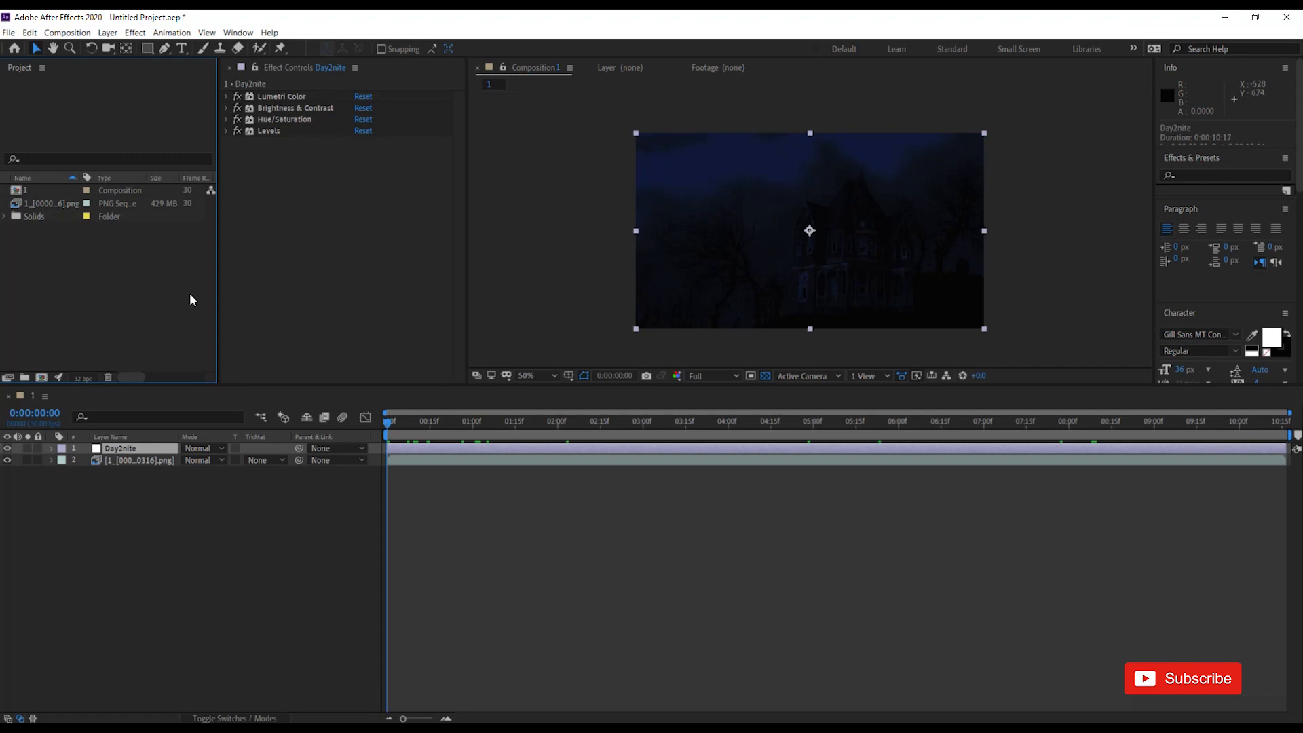
double_click(172, 304)
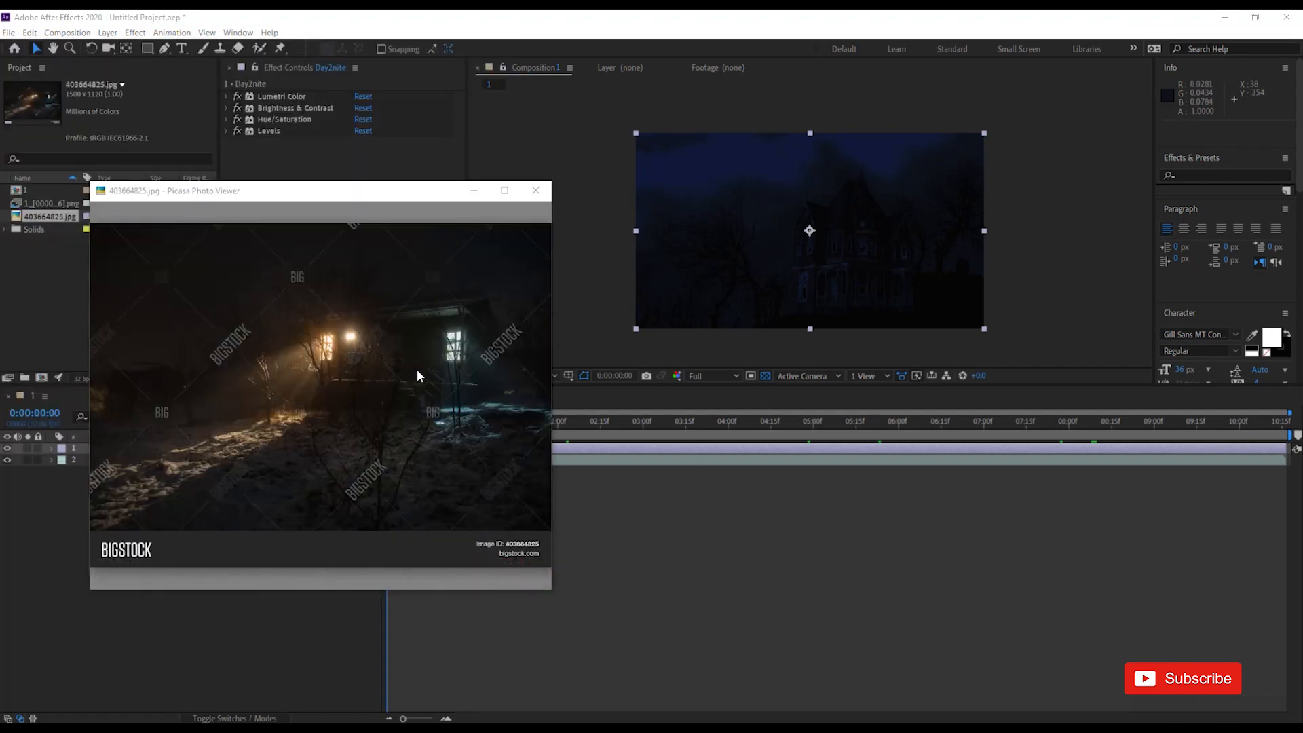
drag(411, 192, 502, 205)
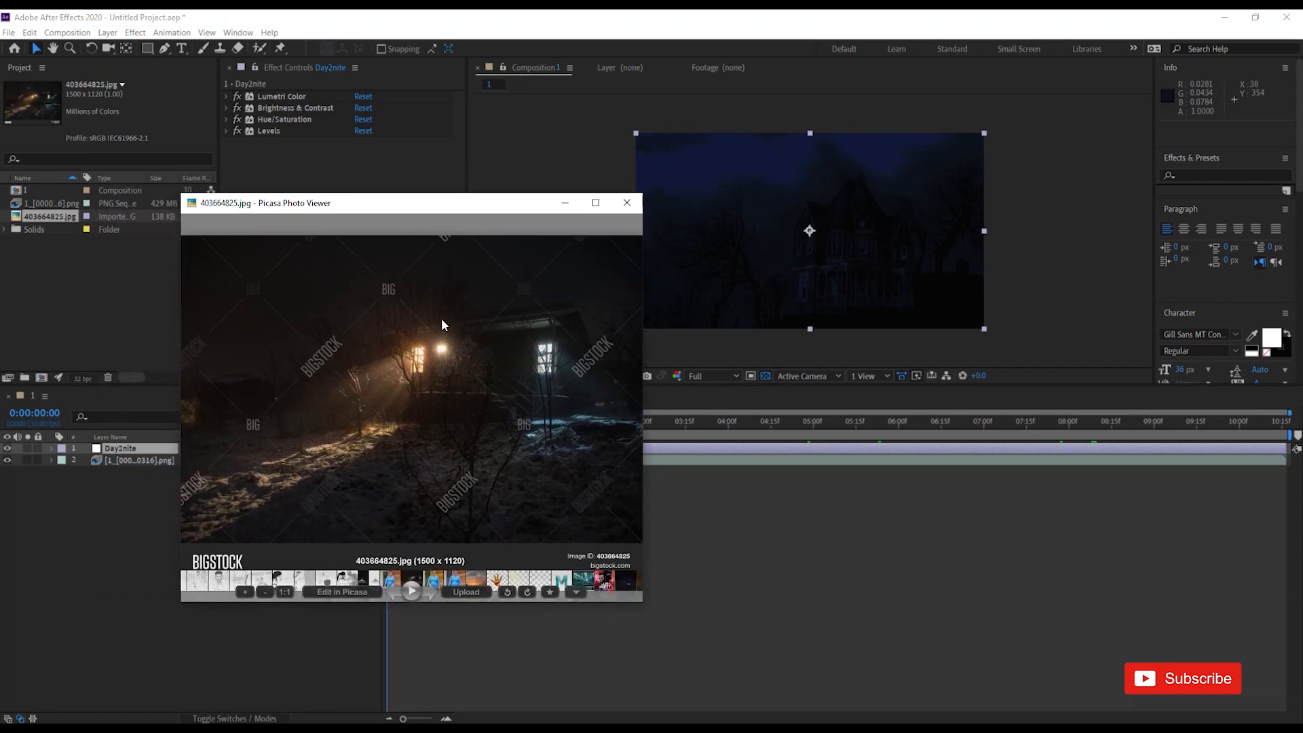
click(626, 203)
drag(47, 222, 129, 451)
Draw a four-point Pen tool mask around the glowing orange window in the 403664825.jpg layer.
scroll(797, 224, up, 3)
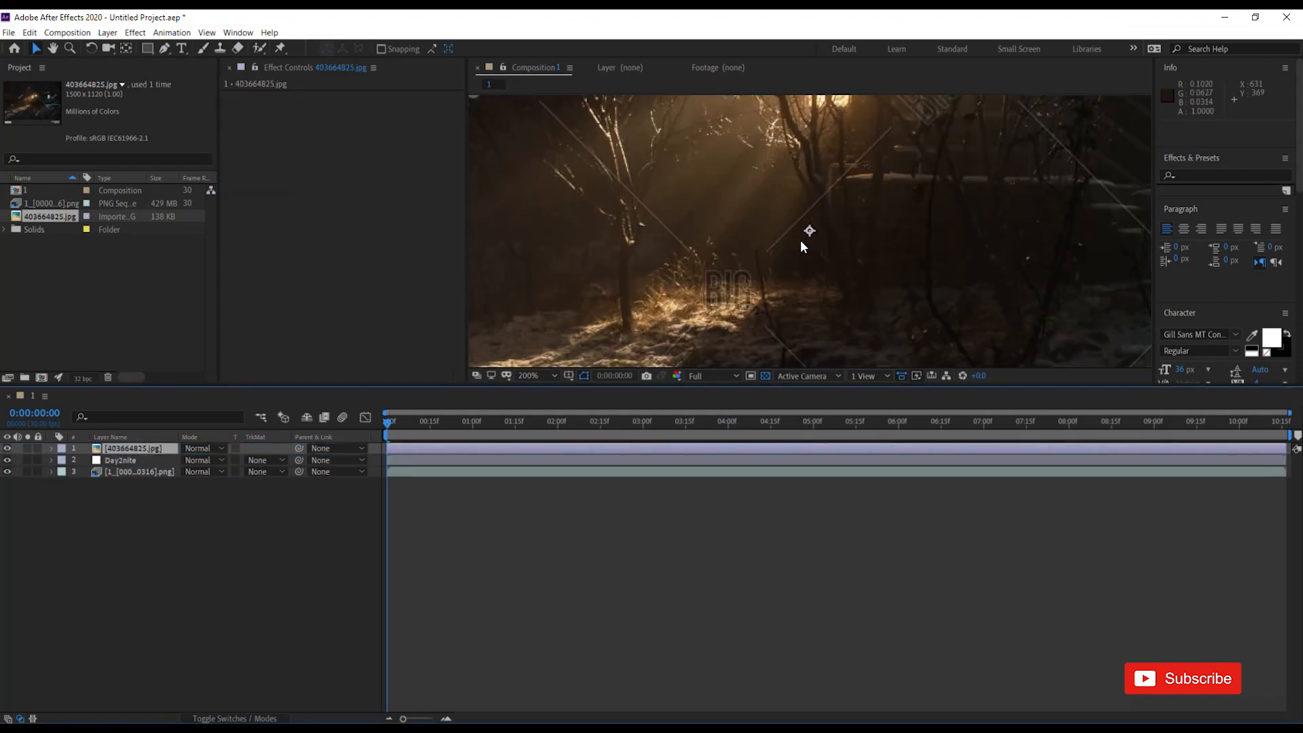
scroll(808, 204, down, 2)
scroll(818, 153, up, 2)
scroll(813, 141, down, 2)
scroll(743, 194, up, 2)
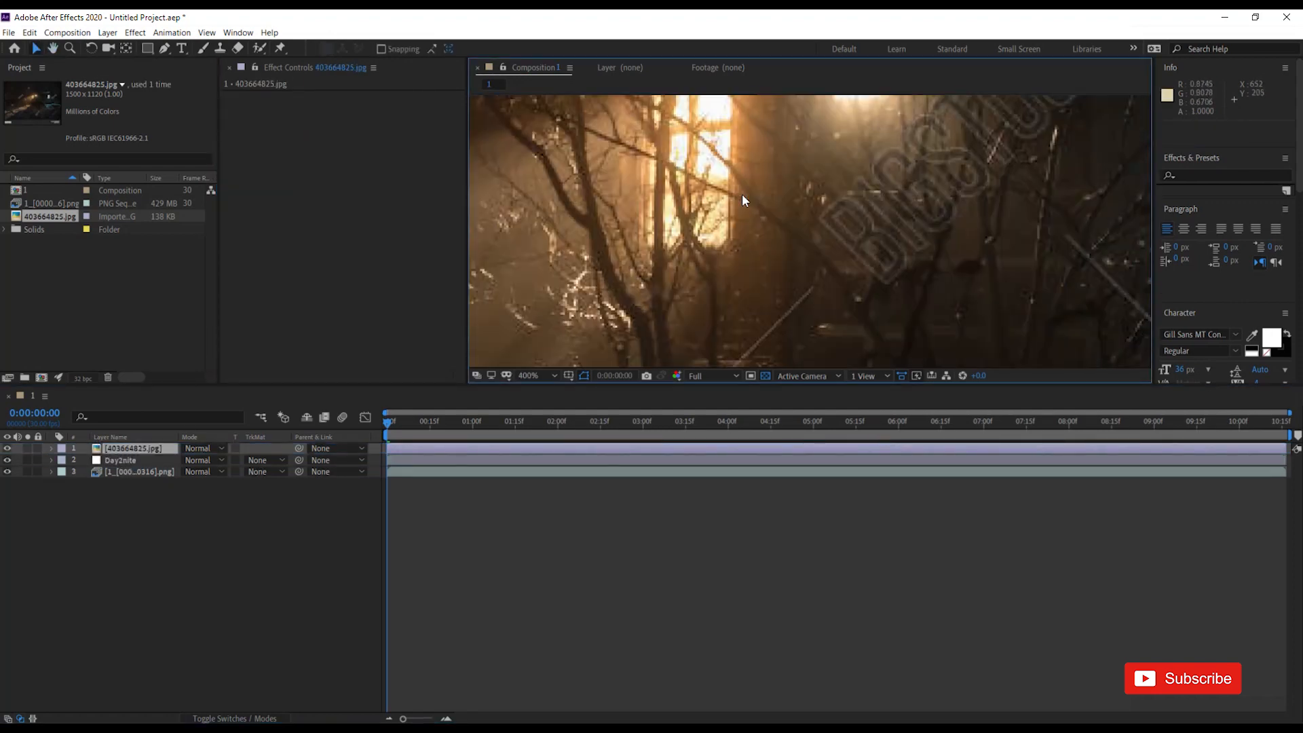
scroll(759, 196, down, 3)
scroll(763, 193, up, 2)
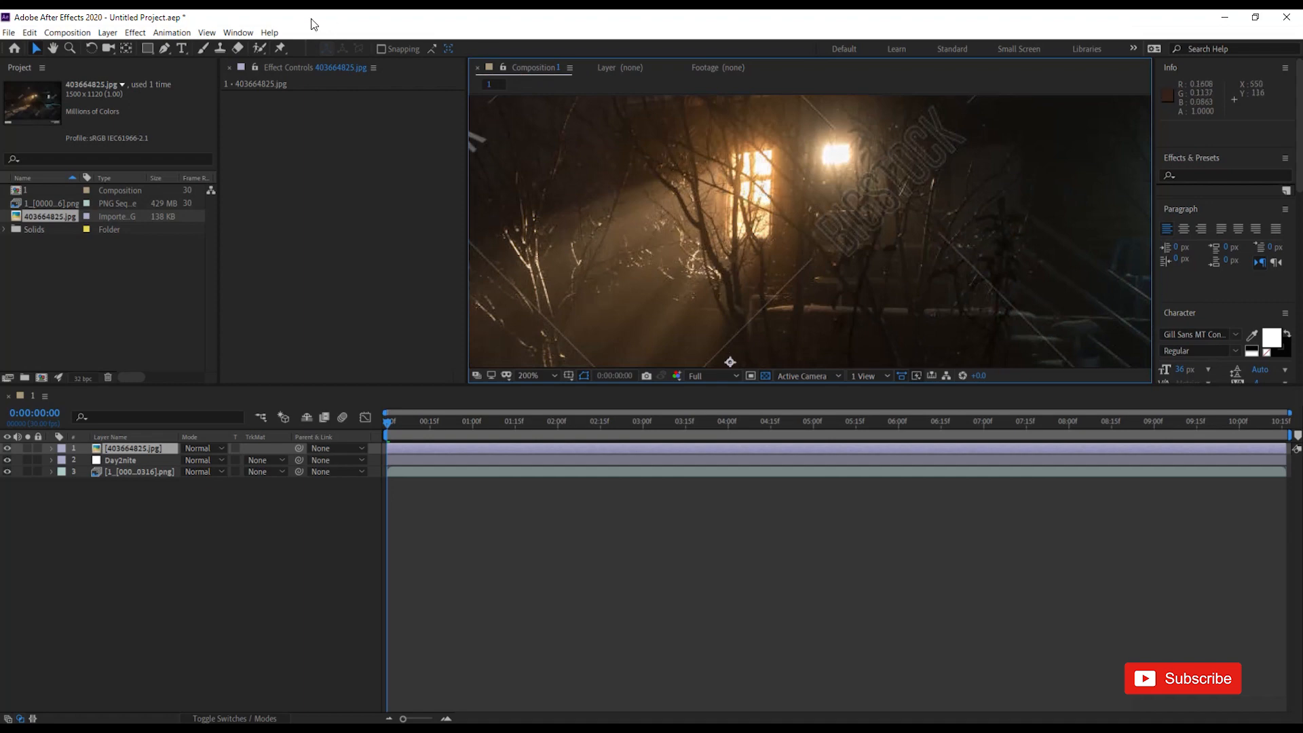
click(164, 49)
scroll(705, 176, up, 2)
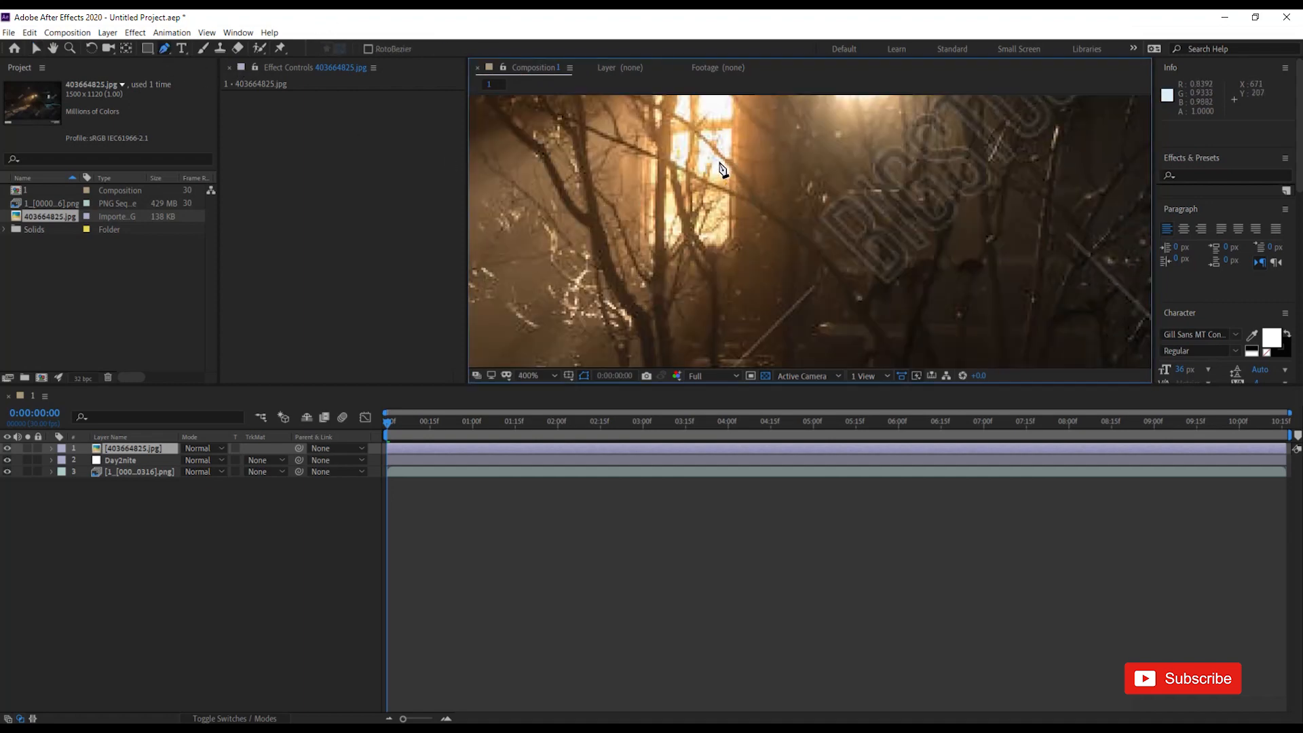
click(692, 164)
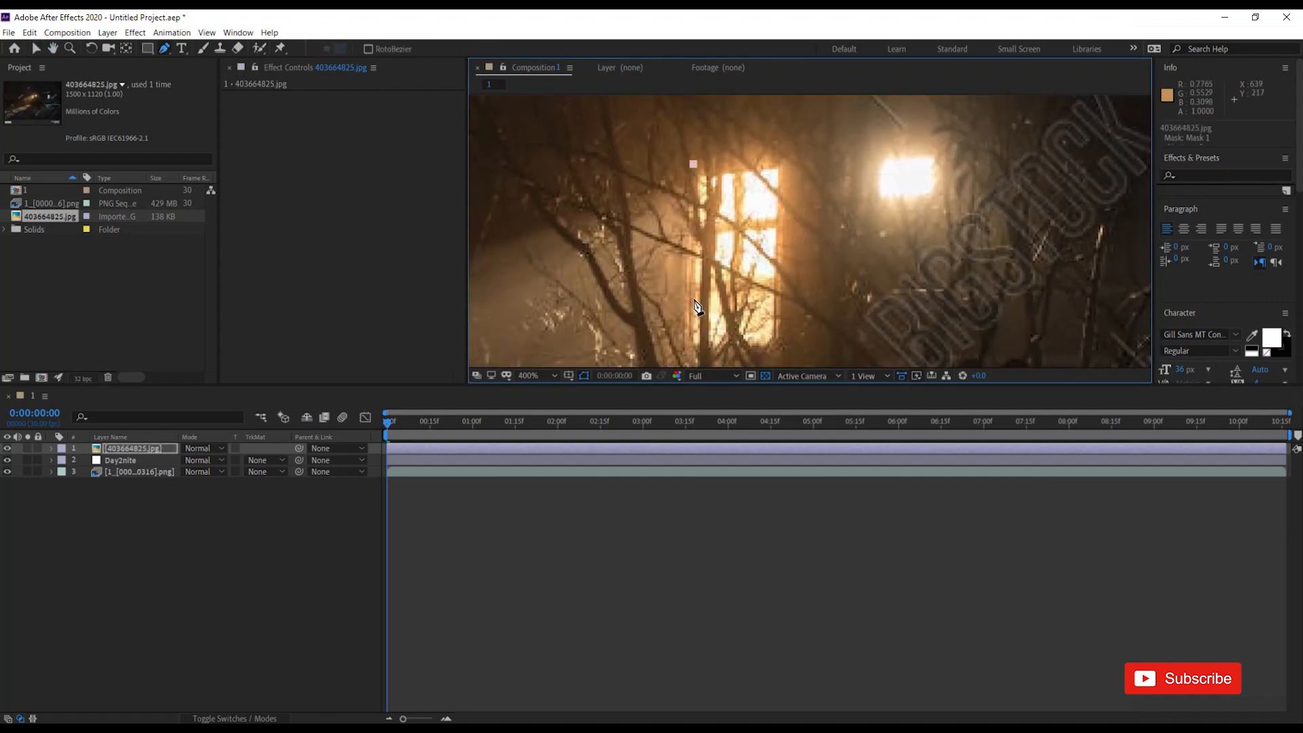
click(687, 343)
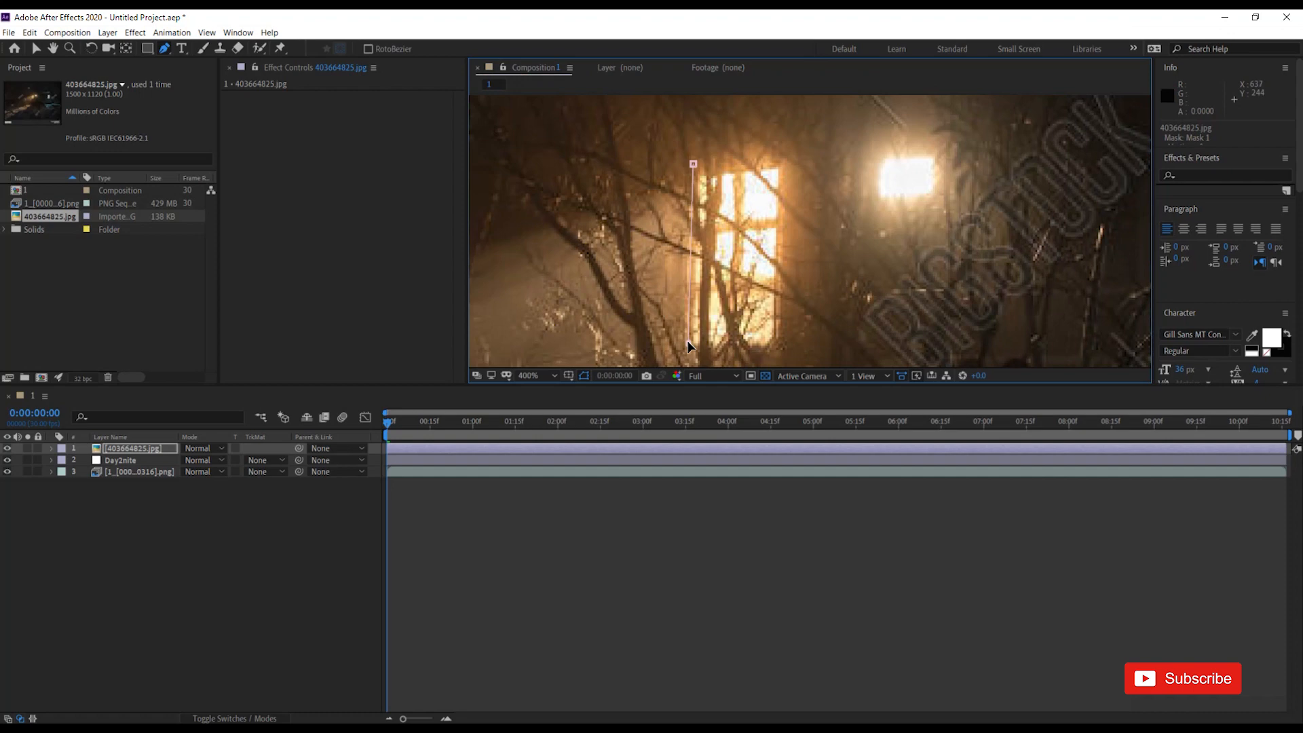
click(778, 349)
click(783, 159)
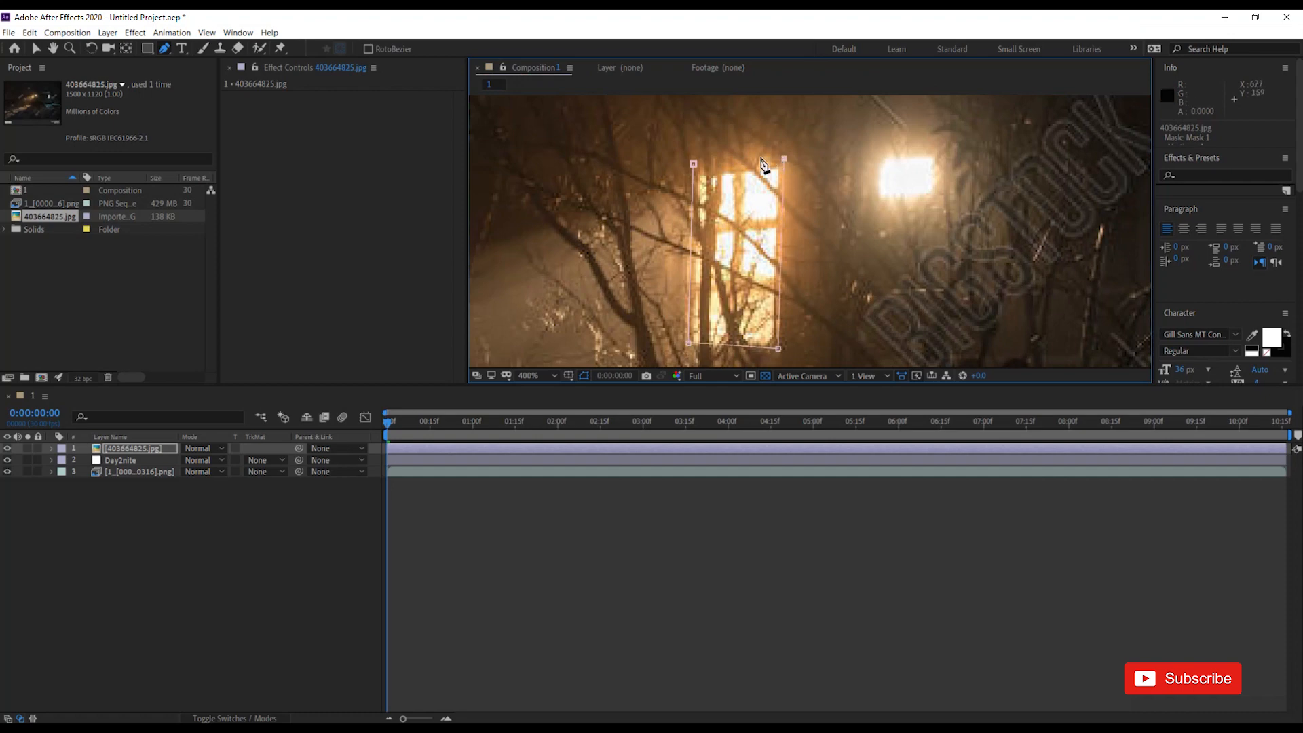
click(692, 164)
scroll(721, 204, down, 3)
scroll(769, 280, up, 1)
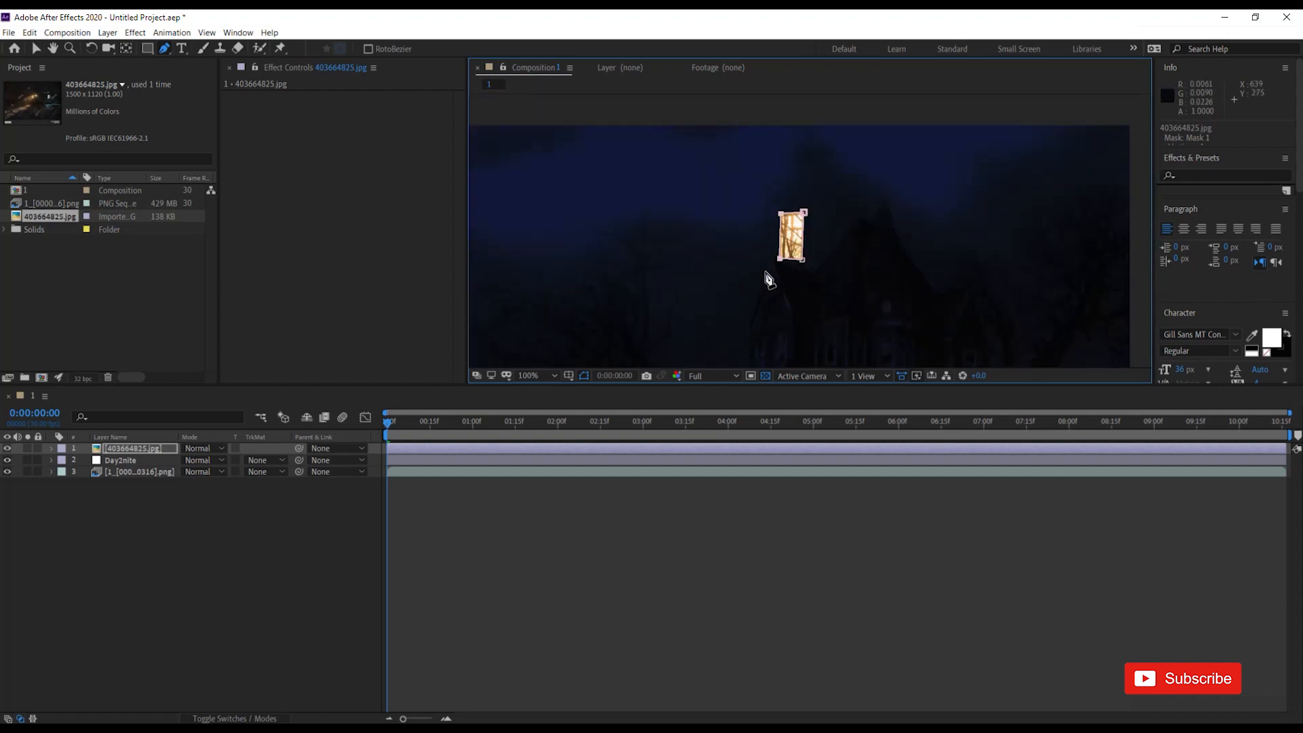
Hide the Day2nite layer and move the masked window over the house's leftmost upper-floor window.
click(8, 460)
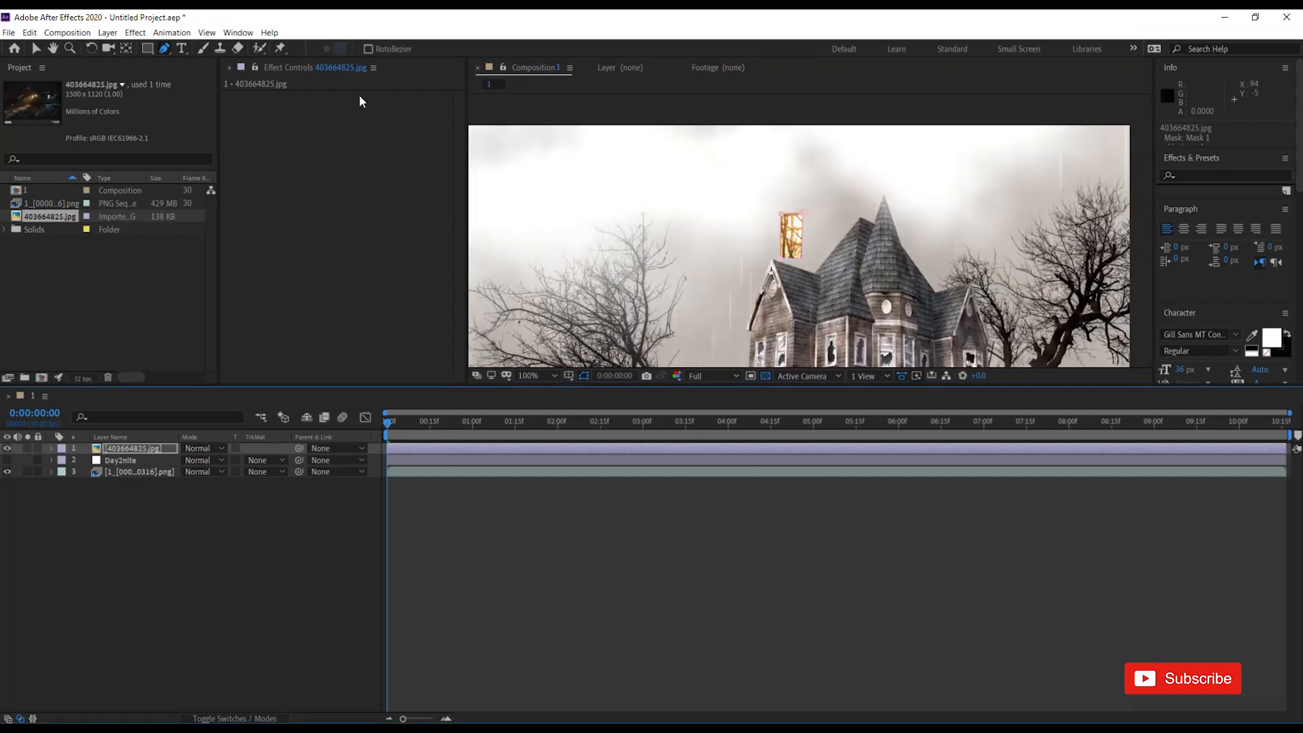
click(36, 48)
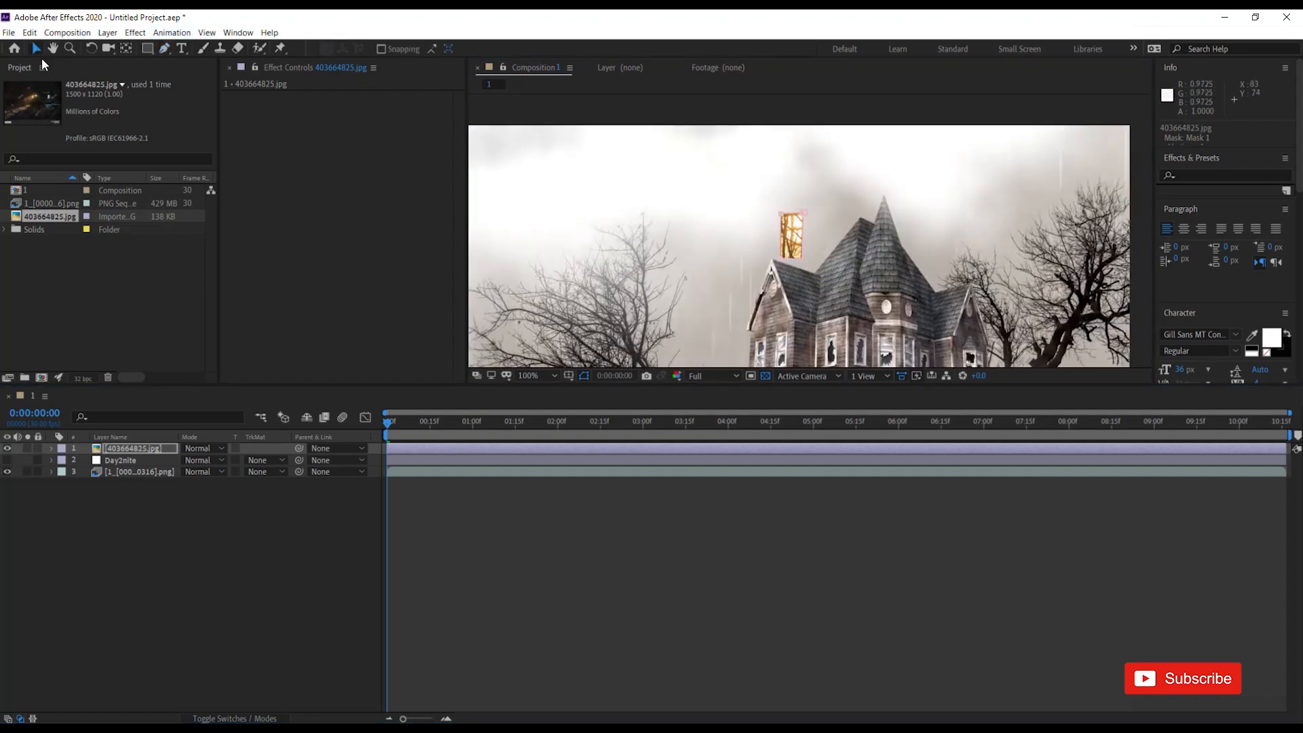
click(120, 313)
scroll(802, 239, down, 3)
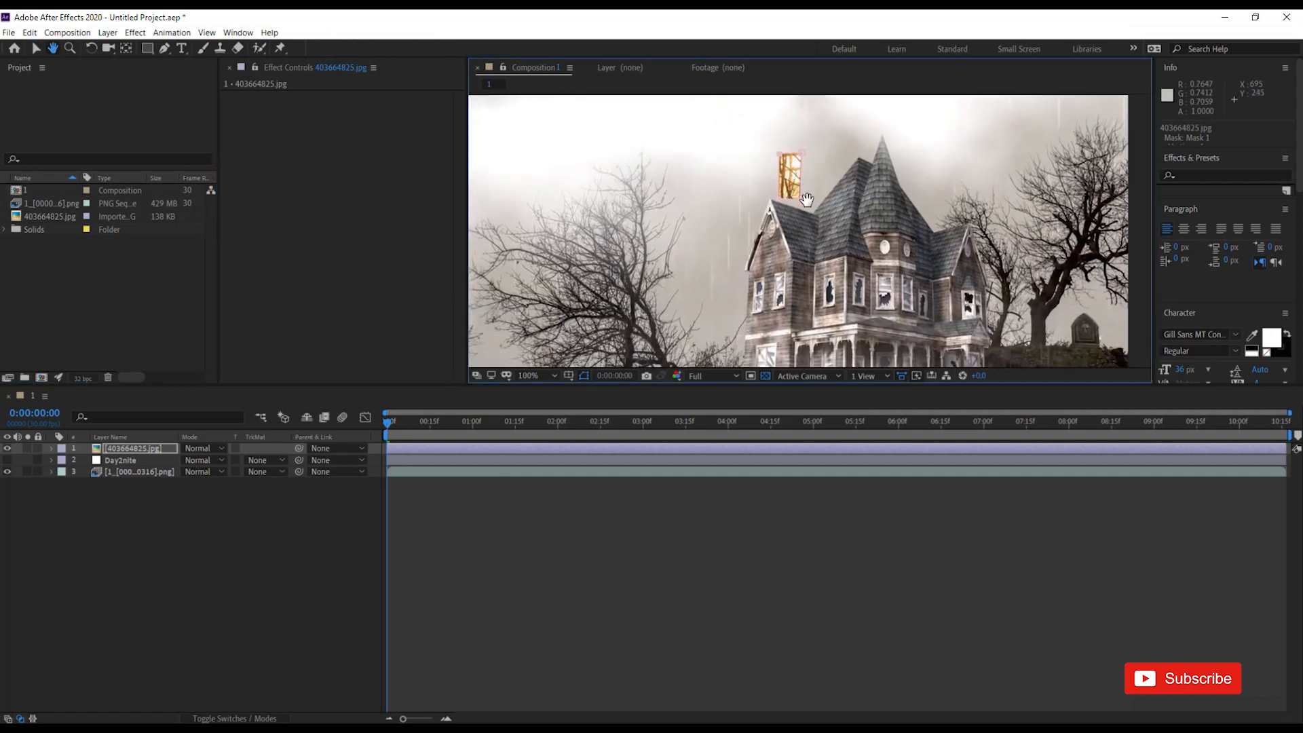
click(773, 258)
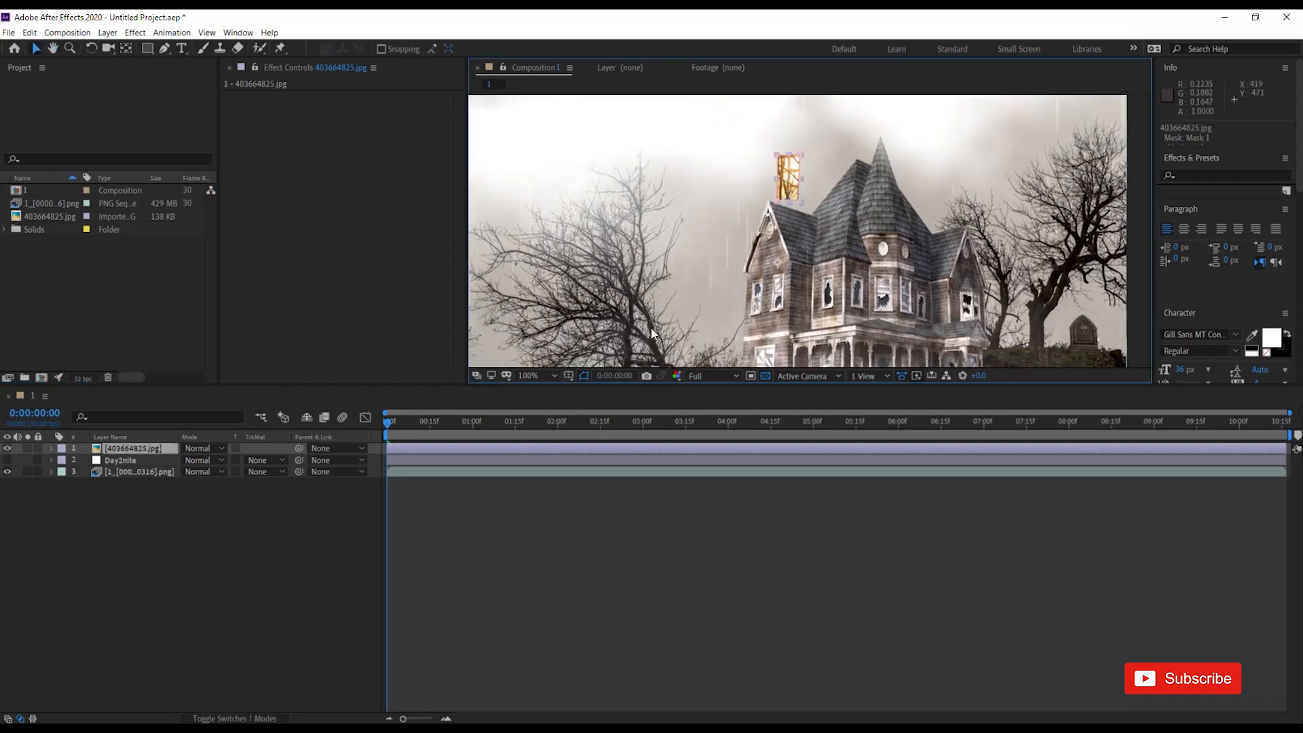
click(611, 519)
drag(790, 195, 757, 313)
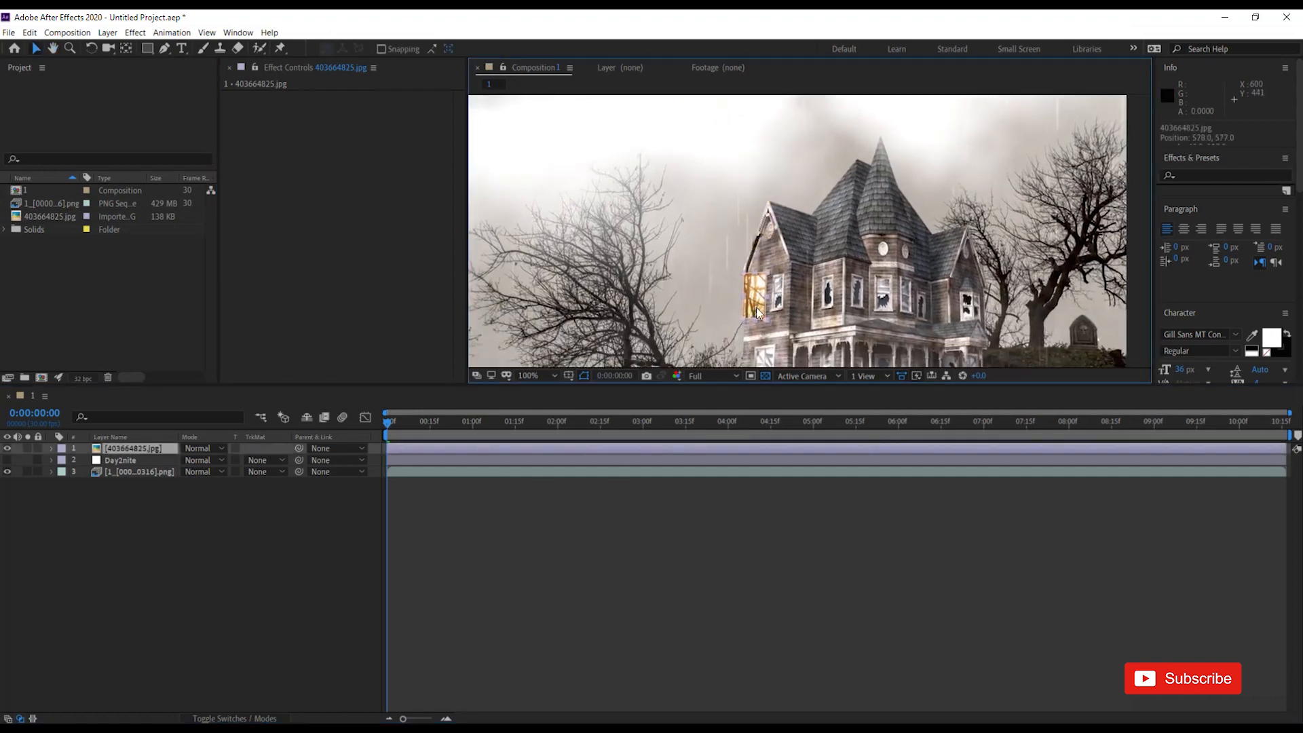
Move the anchor point of the 403664825.jpg layer to the centre of the masked window.
click(126, 48)
scroll(758, 306, up, 2)
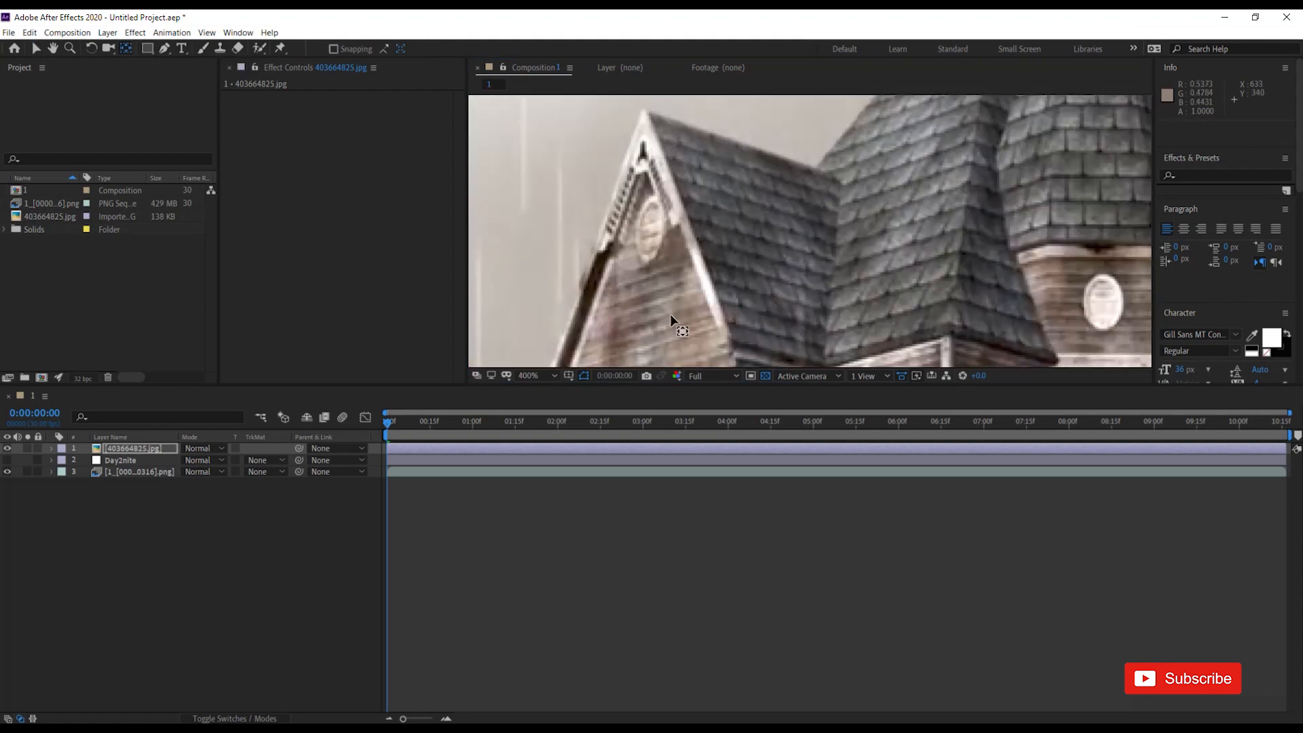
drag(670, 322, 779, 95)
drag(709, 274, 732, 217)
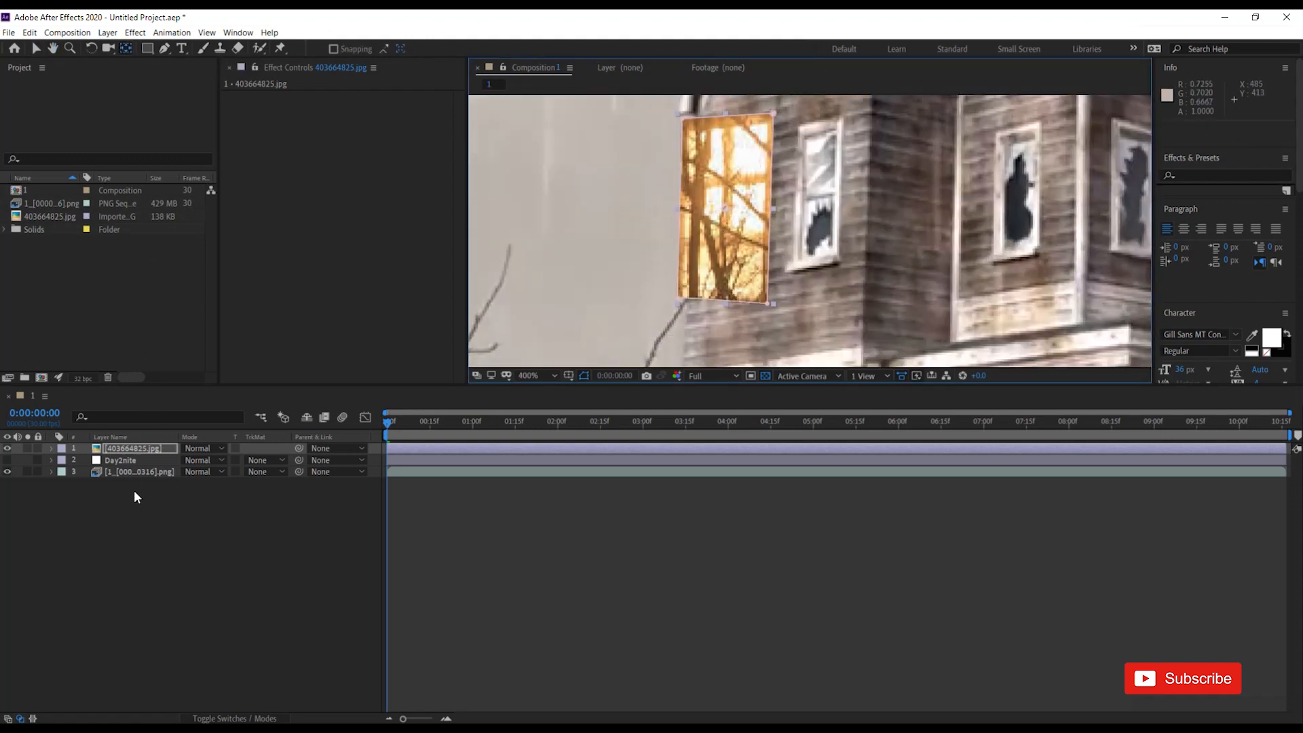
Scale the 403664825.jpg layer to 60% and lower its opacity to 64%.
key(s)
drag(226, 468, 204, 469)
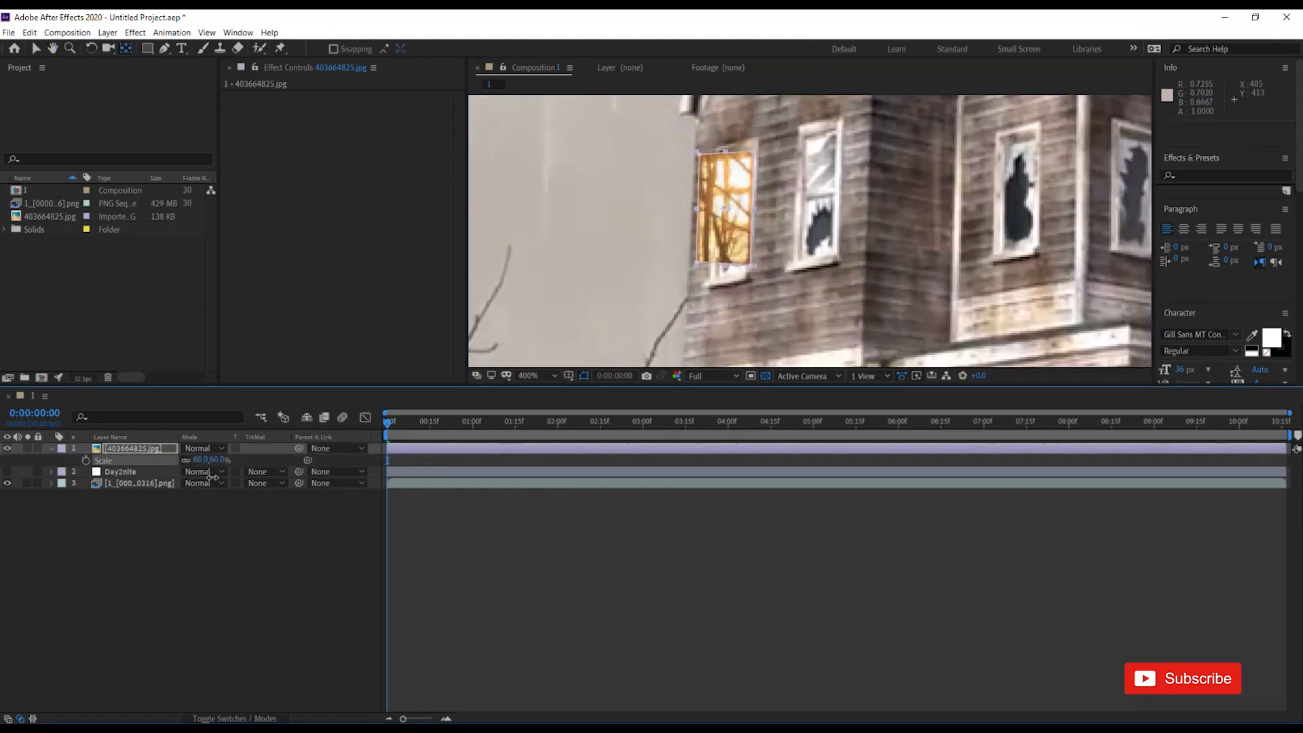
key(t)
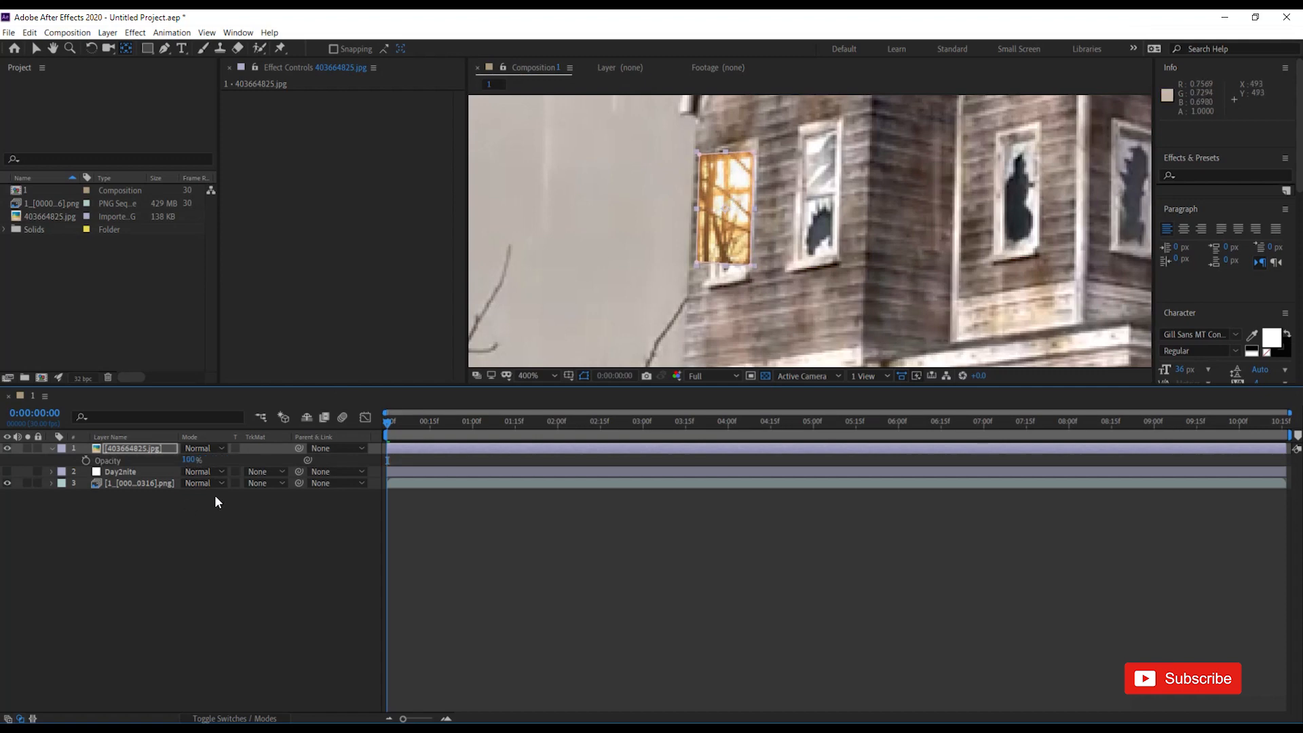
drag(189, 465, 170, 465)
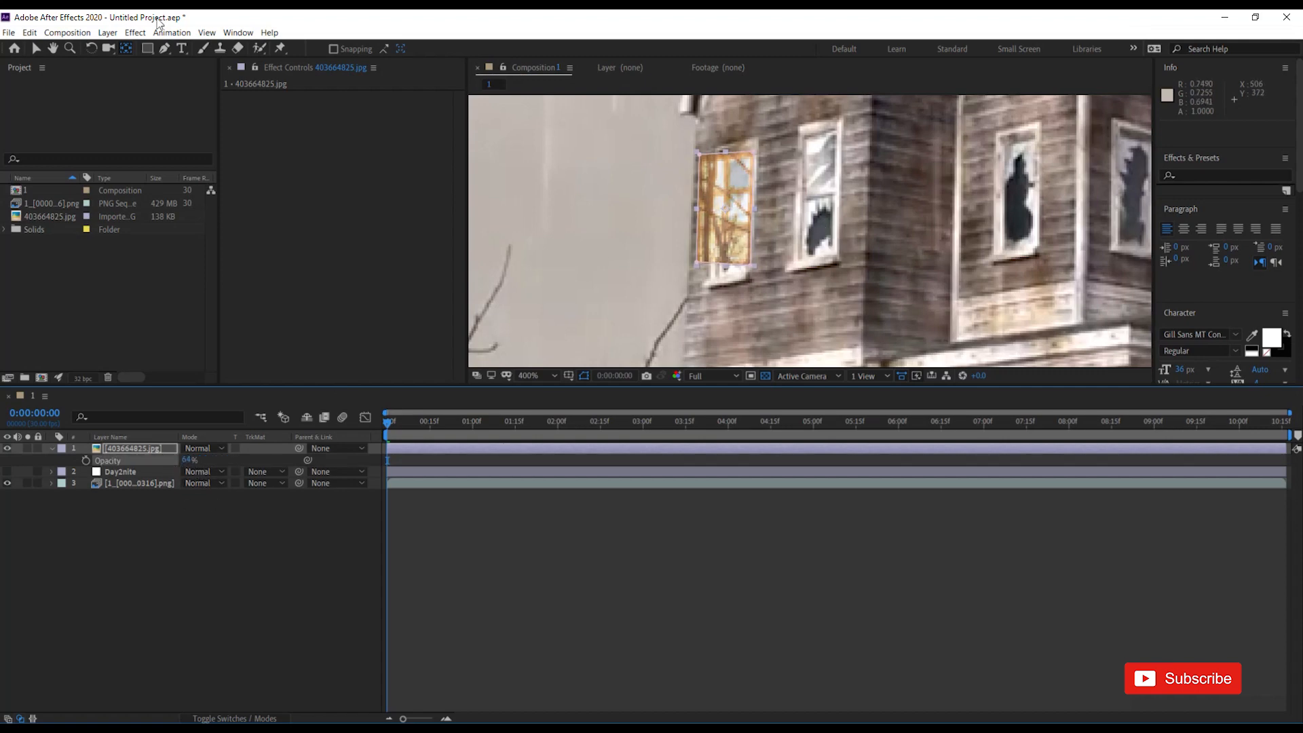
Adjust the four mask corners of the glowing window to fit the slanted frame of the house window beneath it.
click(37, 48)
drag(700, 155, 720, 152)
drag(697, 263, 746, 278)
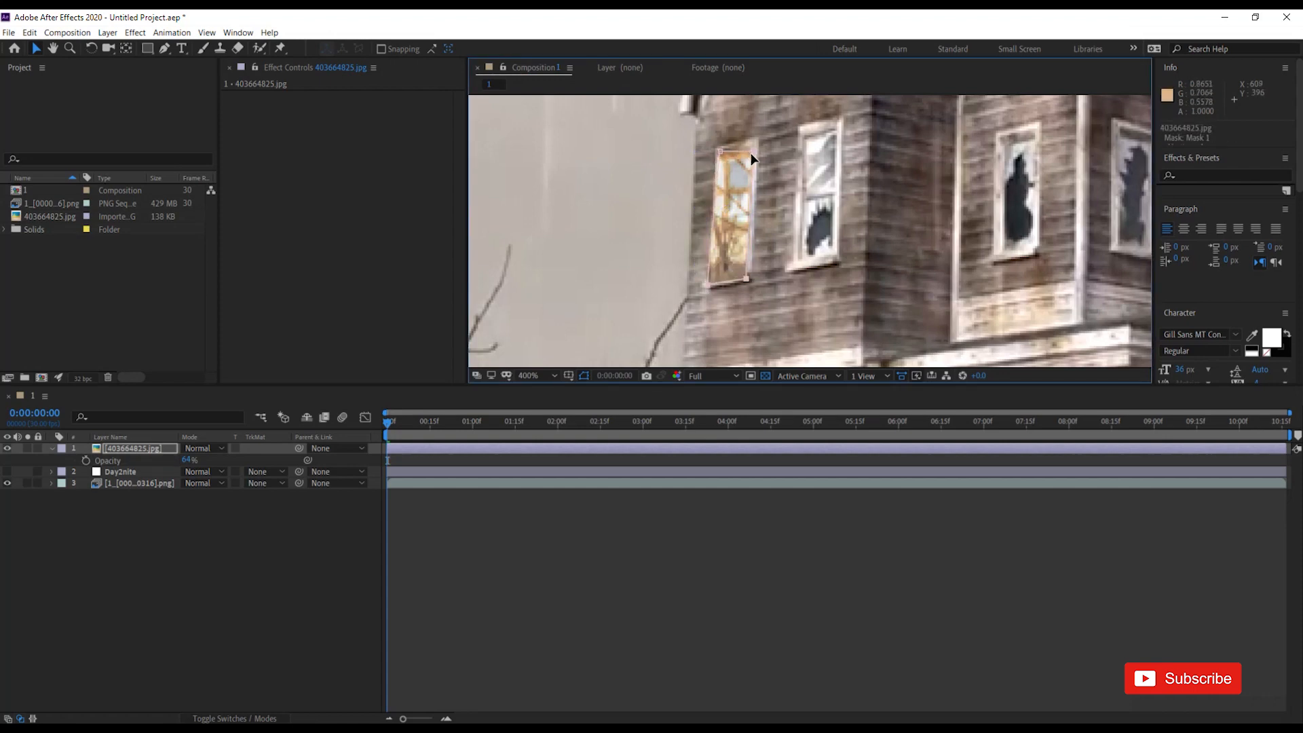
drag(754, 152, 755, 143)
drag(746, 278, 750, 278)
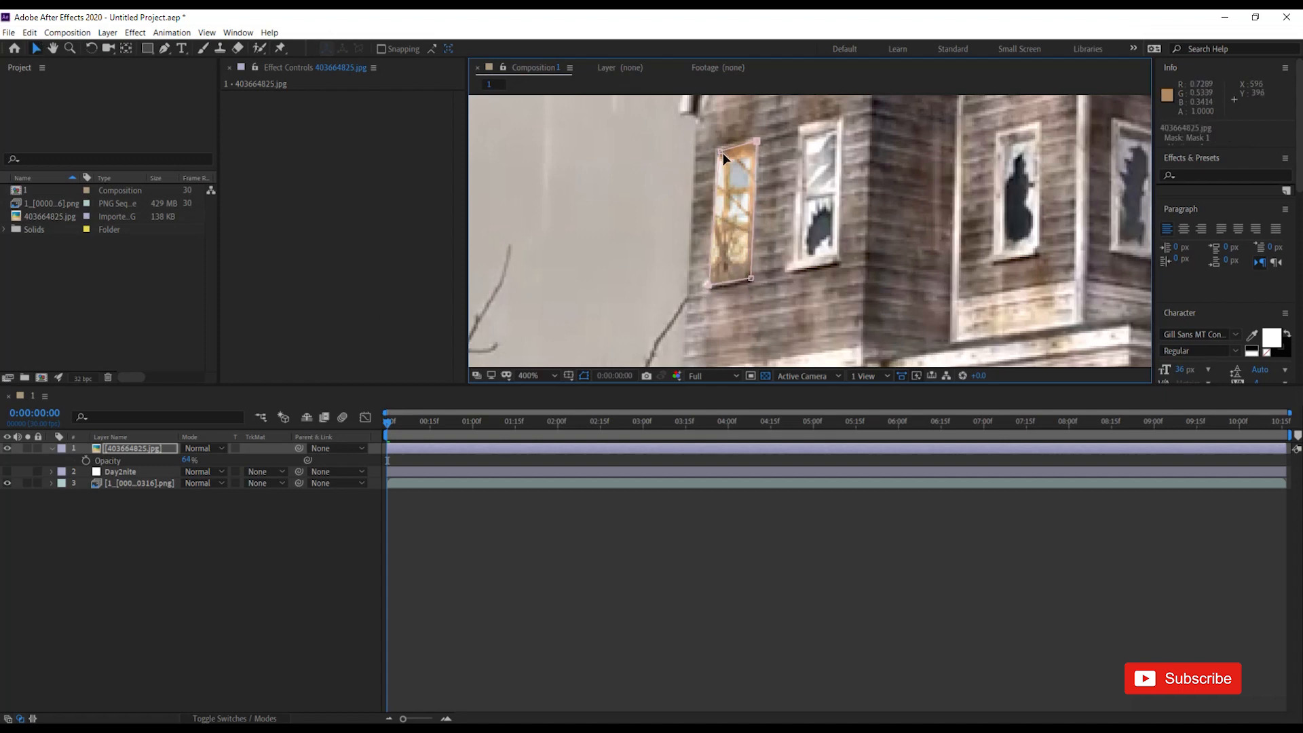
drag(720, 151, 708, 154)
mouse_move(707, 286)
mouse_down()
mouse_move(671, 284)
mouse_move(757, 281)
mouse_move(700, 289)
mouse_up()
drag(756, 141, 761, 137)
drag(758, 281, 755, 282)
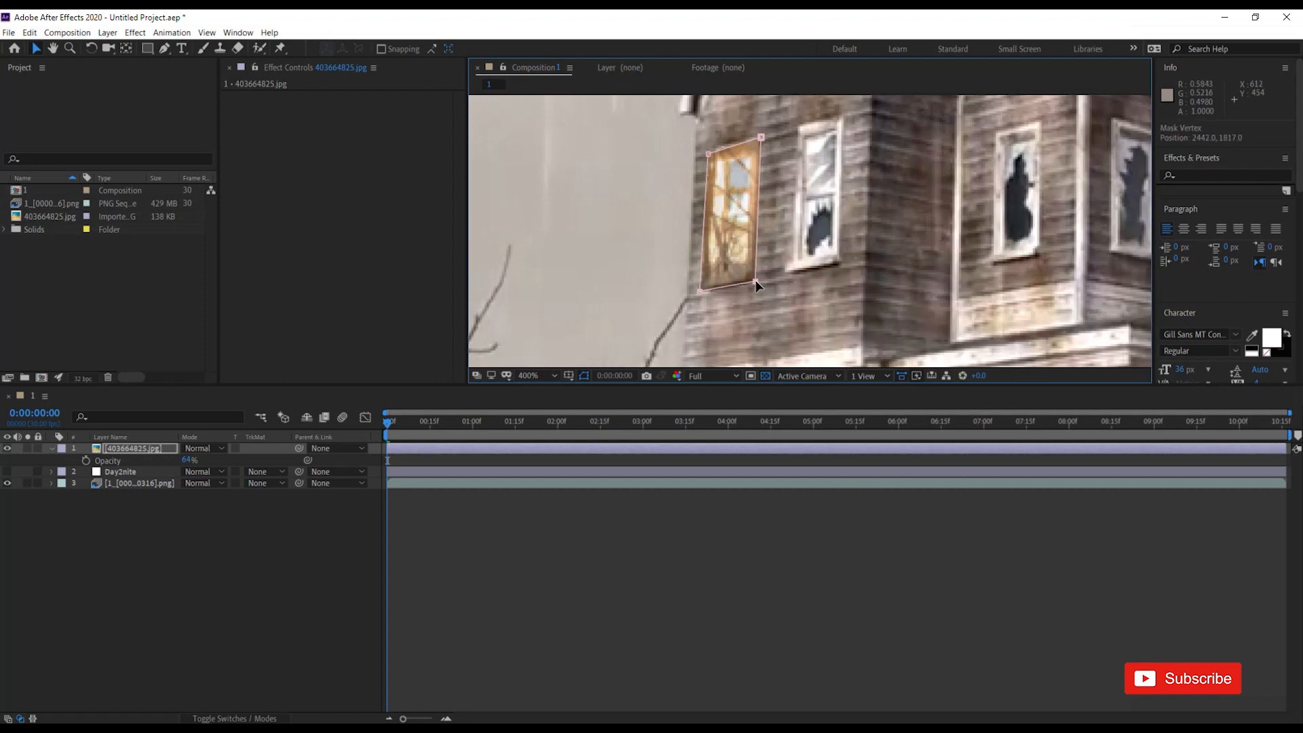
Show the Day2nite layer again and check the glowing window against the night scene.
scroll(655, 242, down, 2)
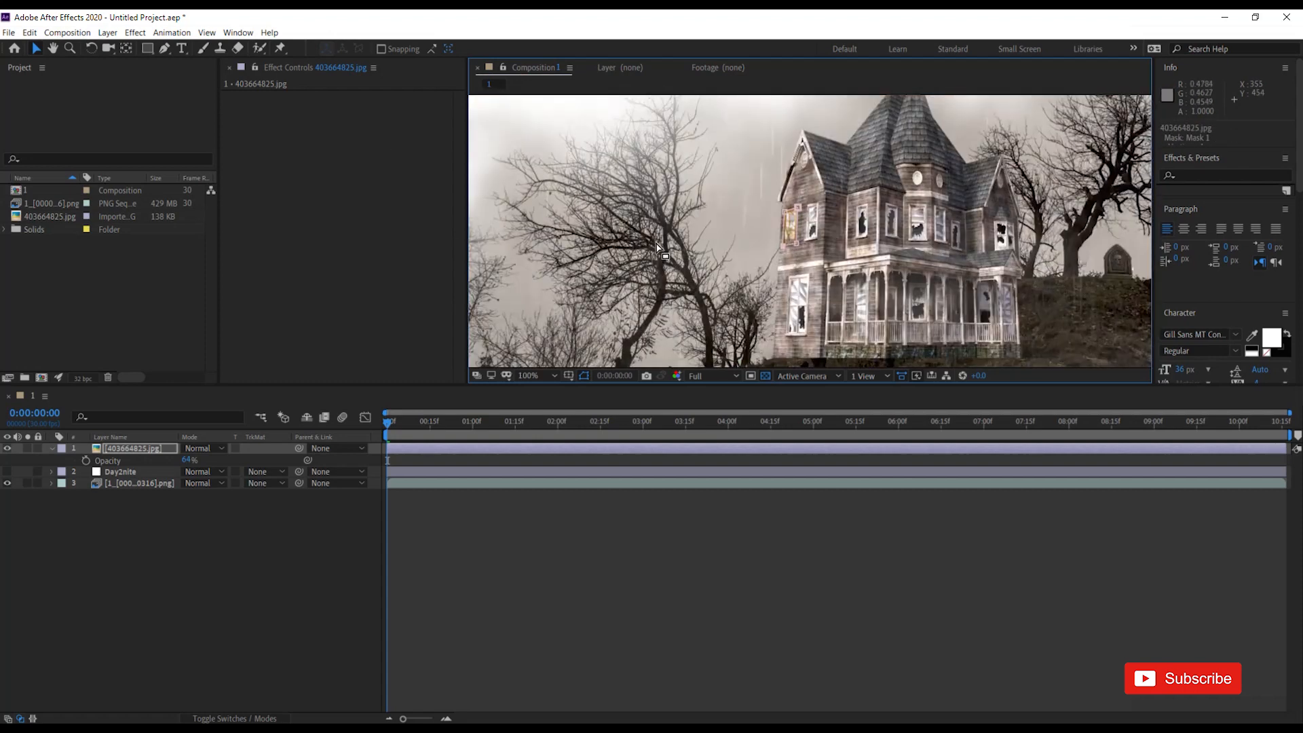
scroll(657, 245, up, 1)
click(96, 280)
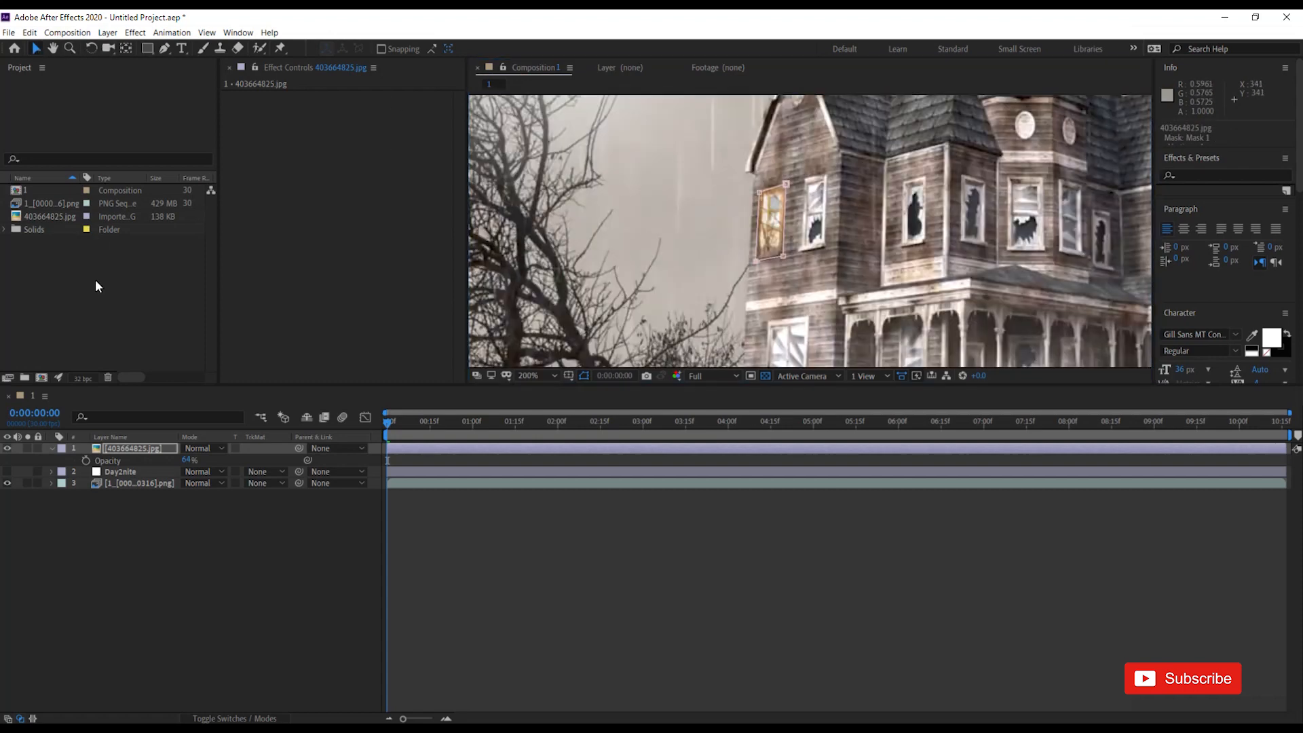
click(8, 472)
key(comma)
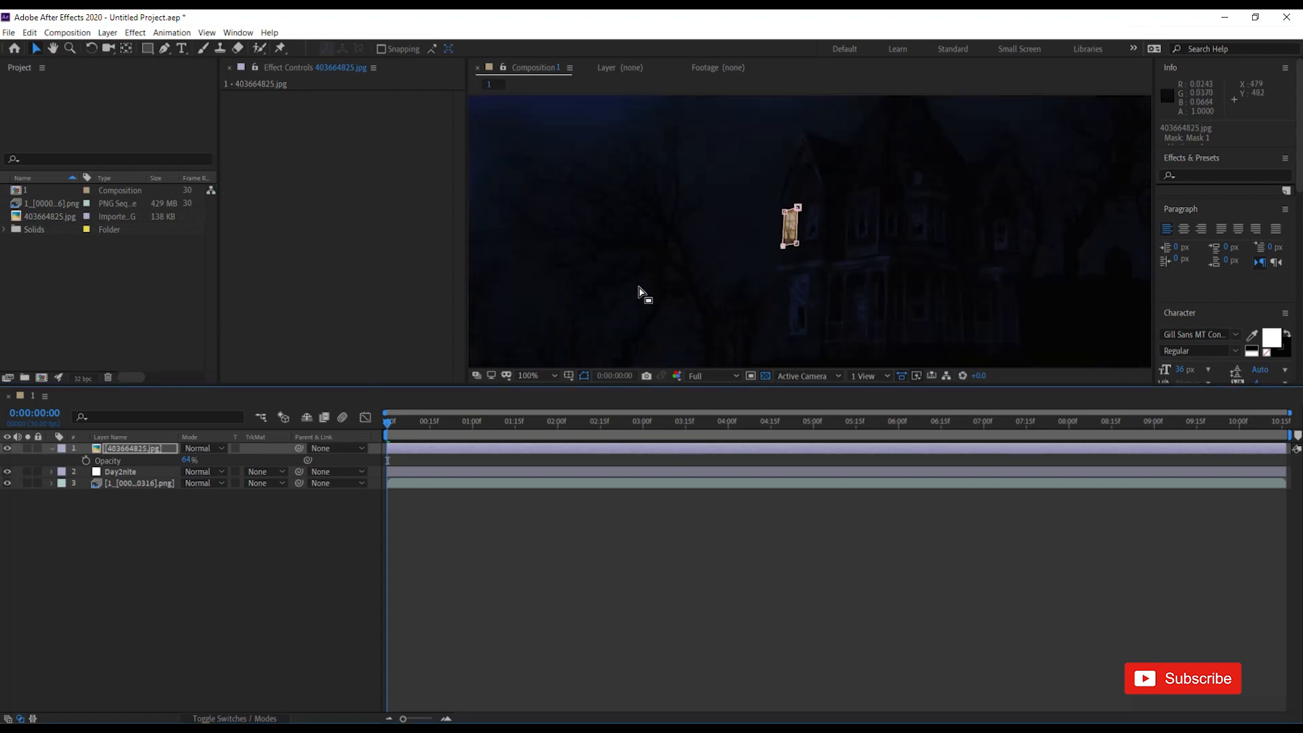
scroll(794, 248, down, 2)
scroll(802, 237, up, 4)
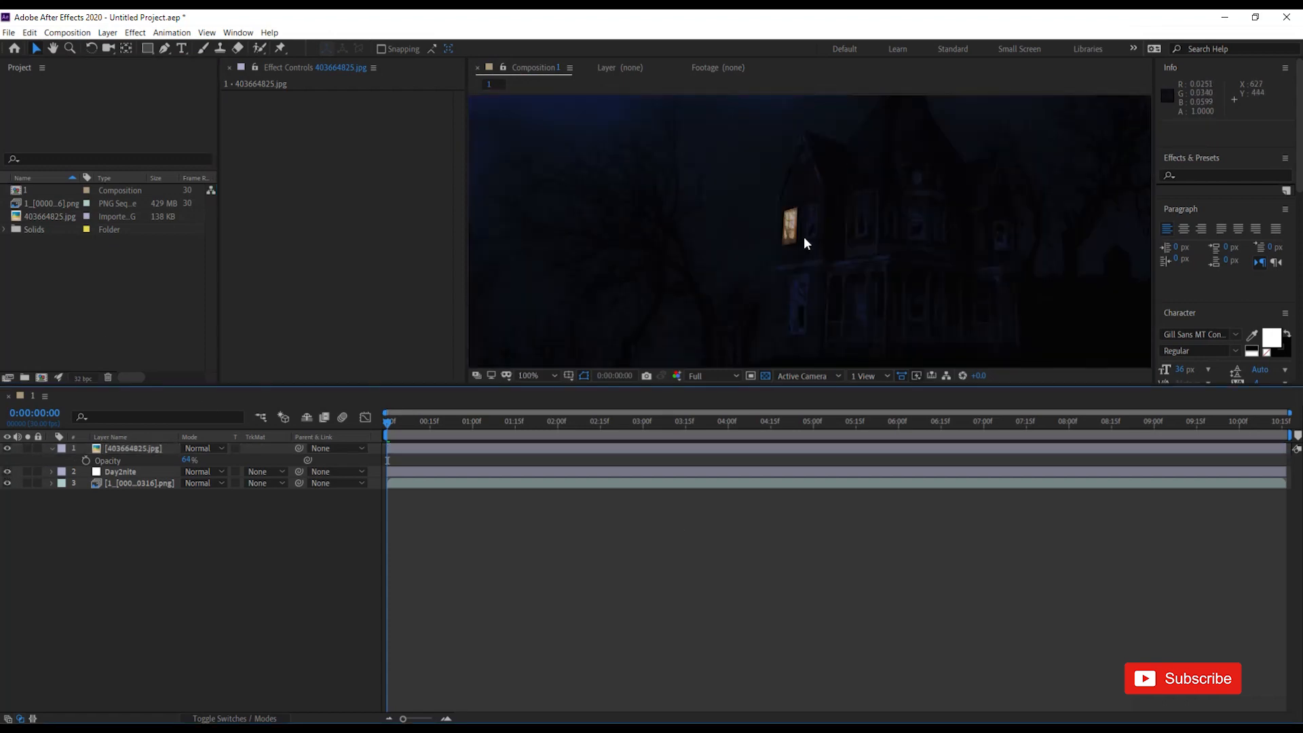
Set the mask feather of the 403664825.jpg layer to 25 pixels.
click(779, 190)
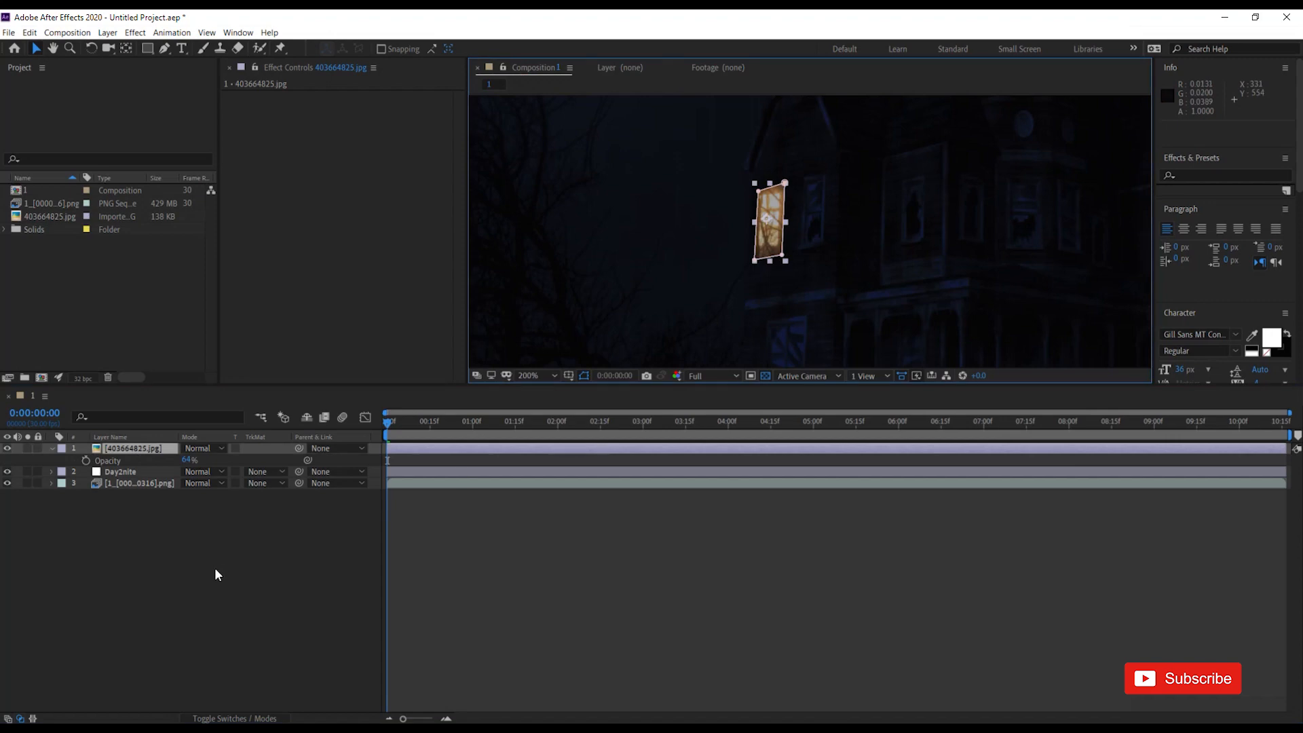
key(m)
key(m)
drag(209, 485, 239, 483)
click(592, 544)
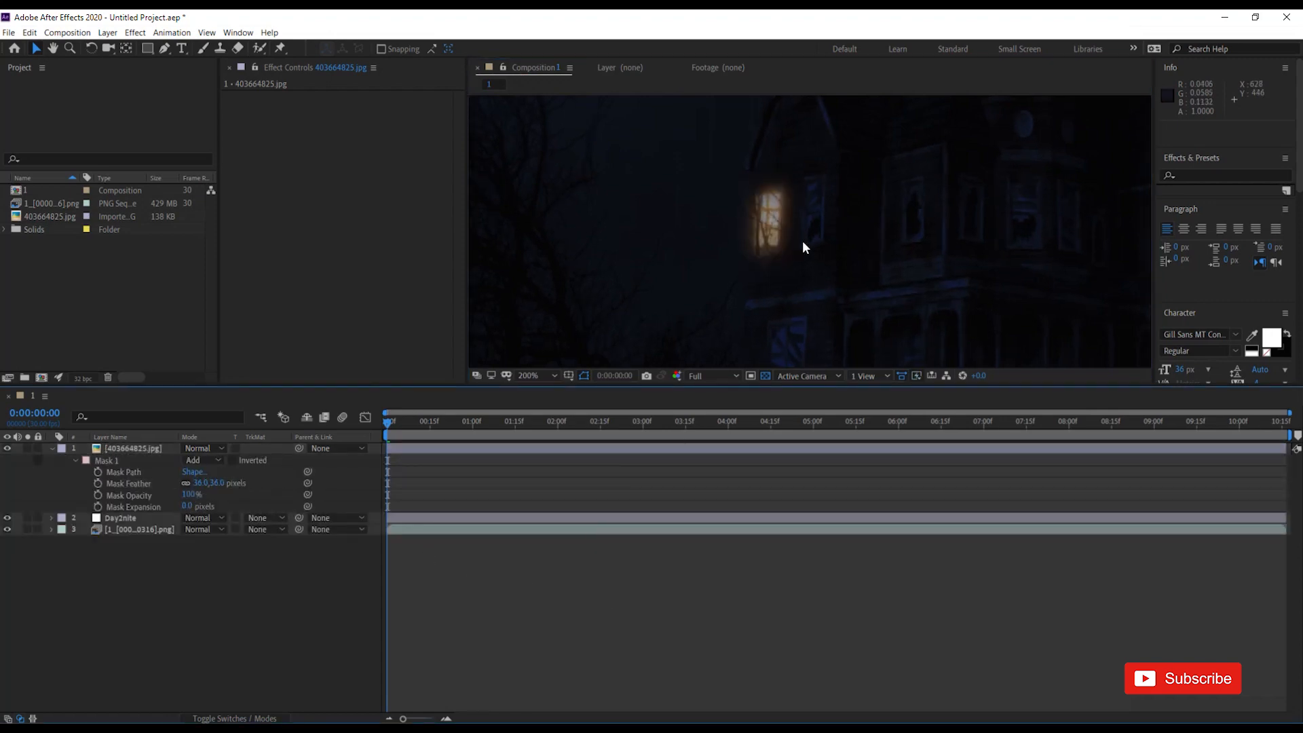
click(217, 484)
drag(217, 484, 212, 484)
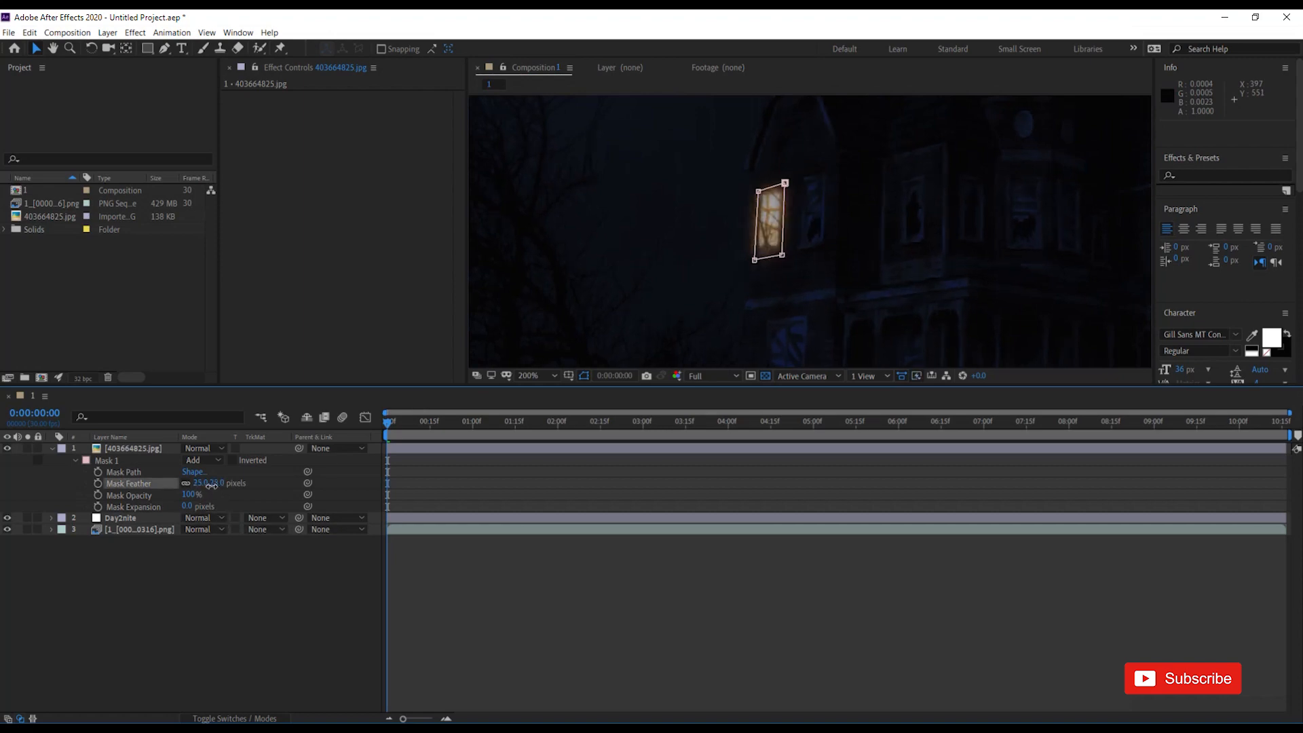
Try the Overlay and Add blending modes on the 403664825.jpg layer and return it to Normal.
click(204, 448)
click(261, 456)
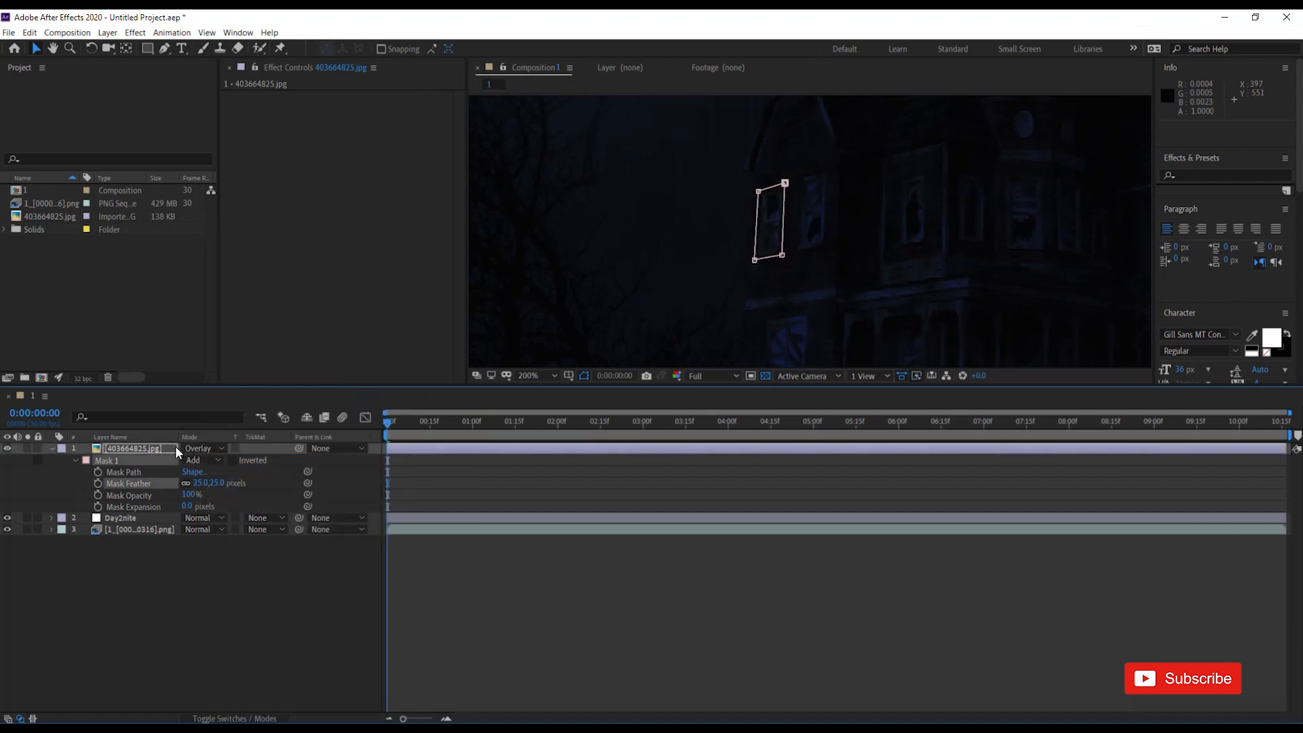
click(203, 447)
click(226, 365)
click(412, 600)
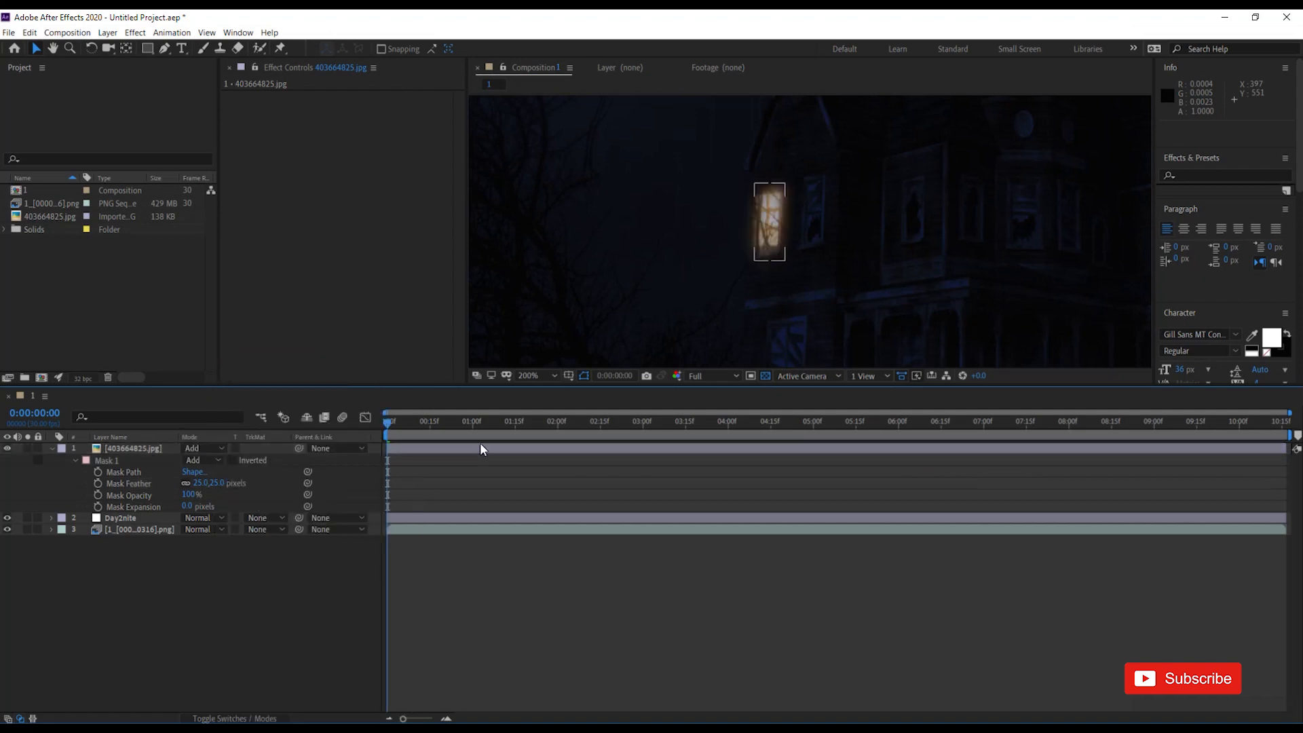
key(comma)
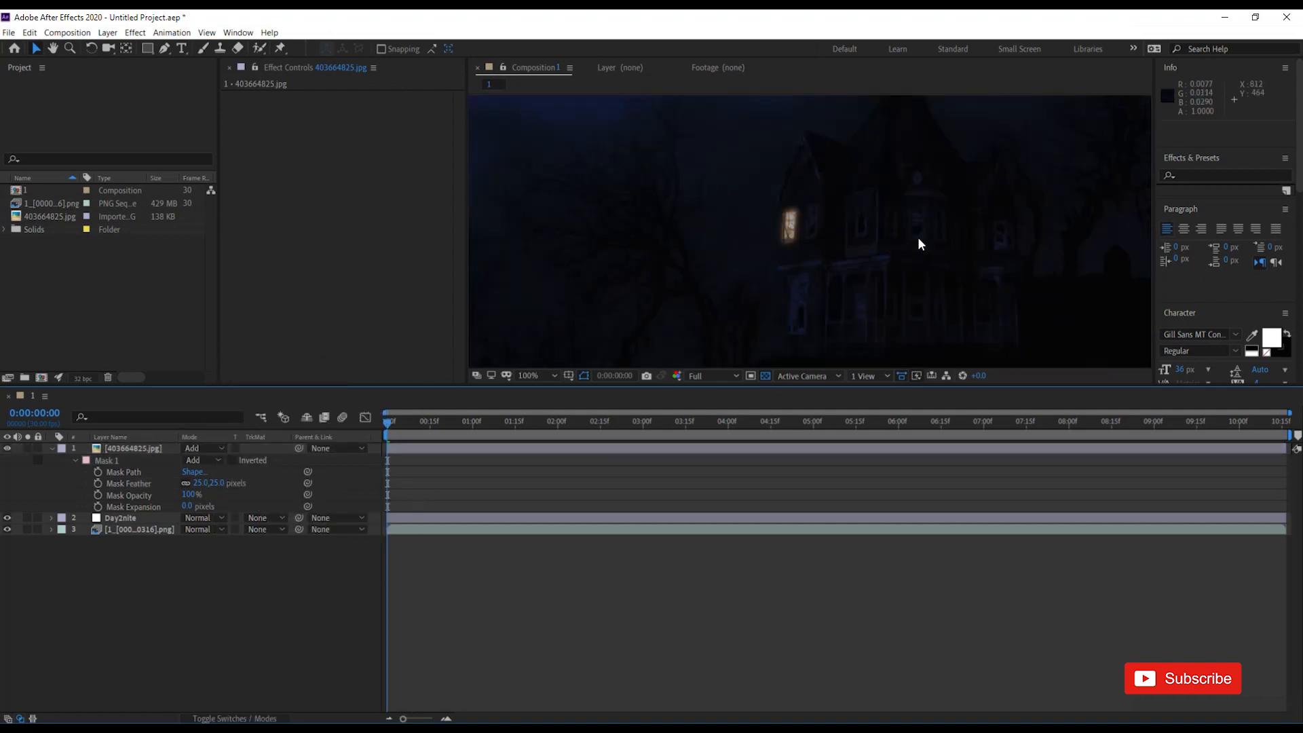
click(792, 238)
click(203, 448)
click(234, 231)
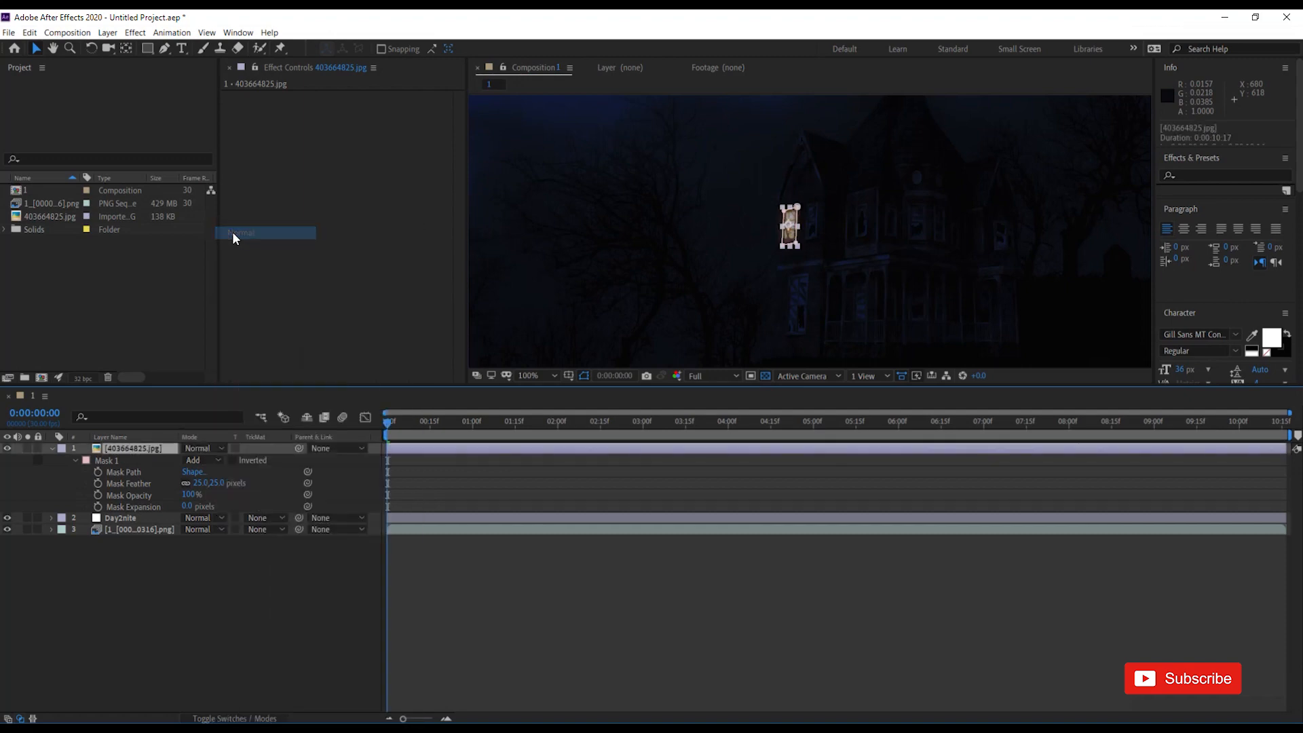
click(219, 631)
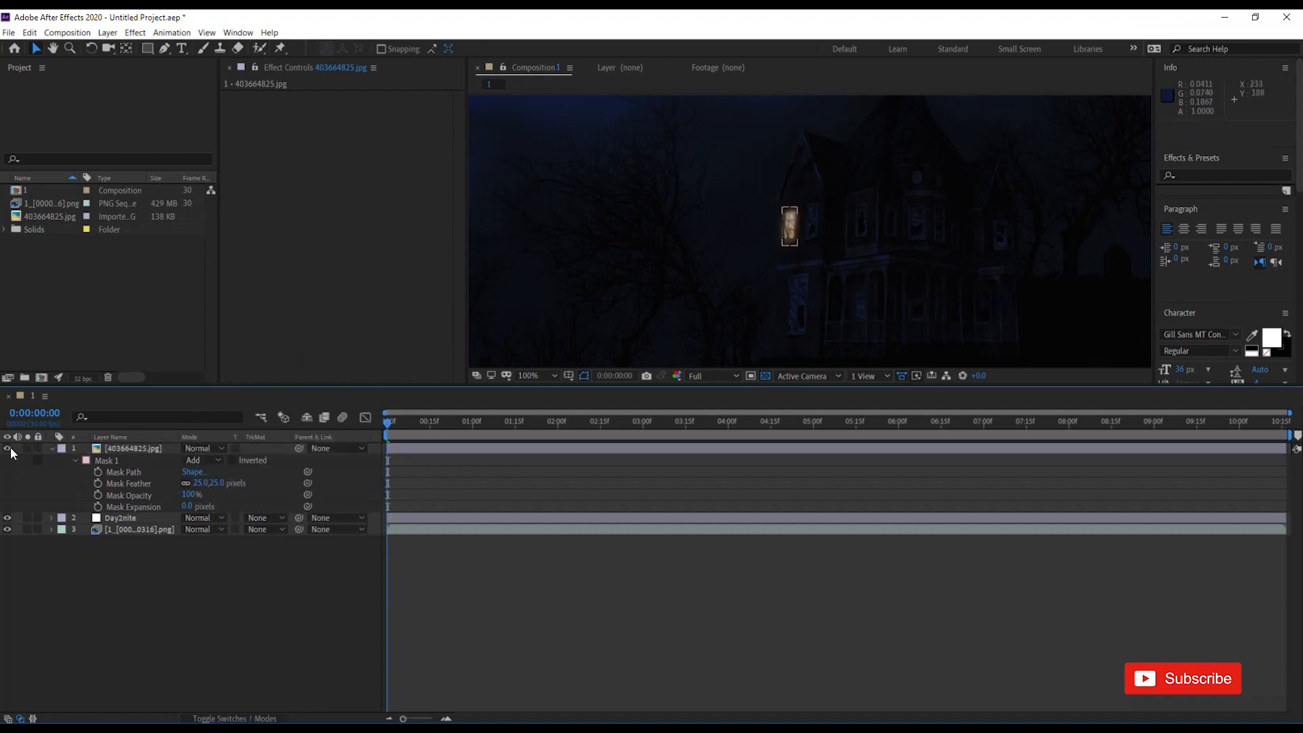
click(51, 449)
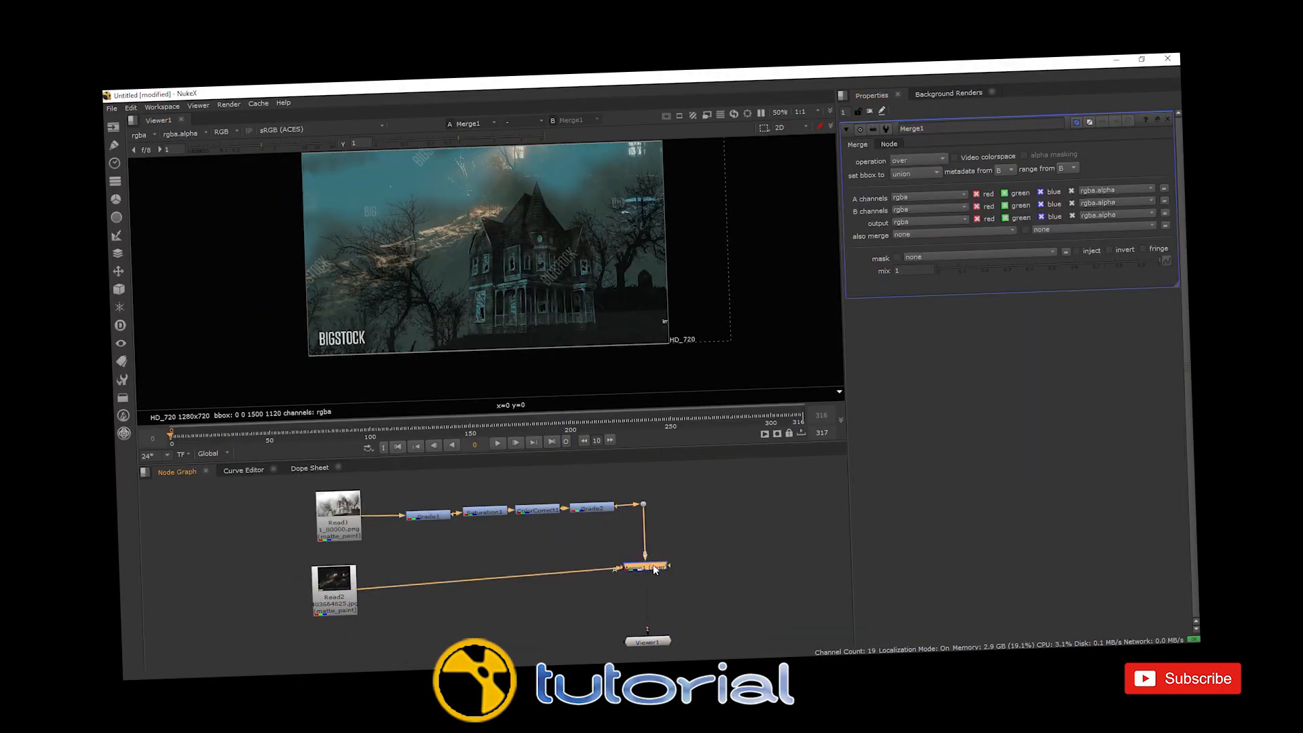
click(929, 160)
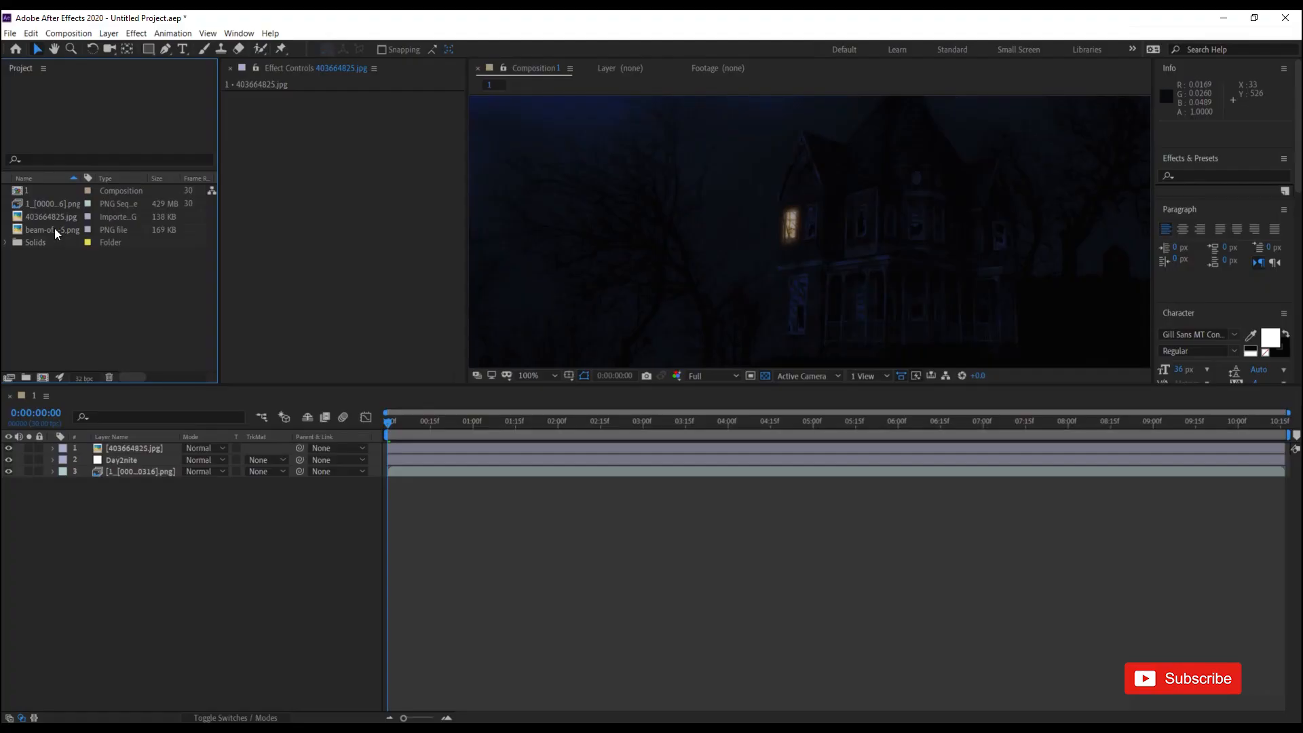
Add the beam-of-light PNG to the composition as the topmost layer and scale it down to 9%.
drag(54, 229, 121, 447)
scroll(750, 202, down, 2)
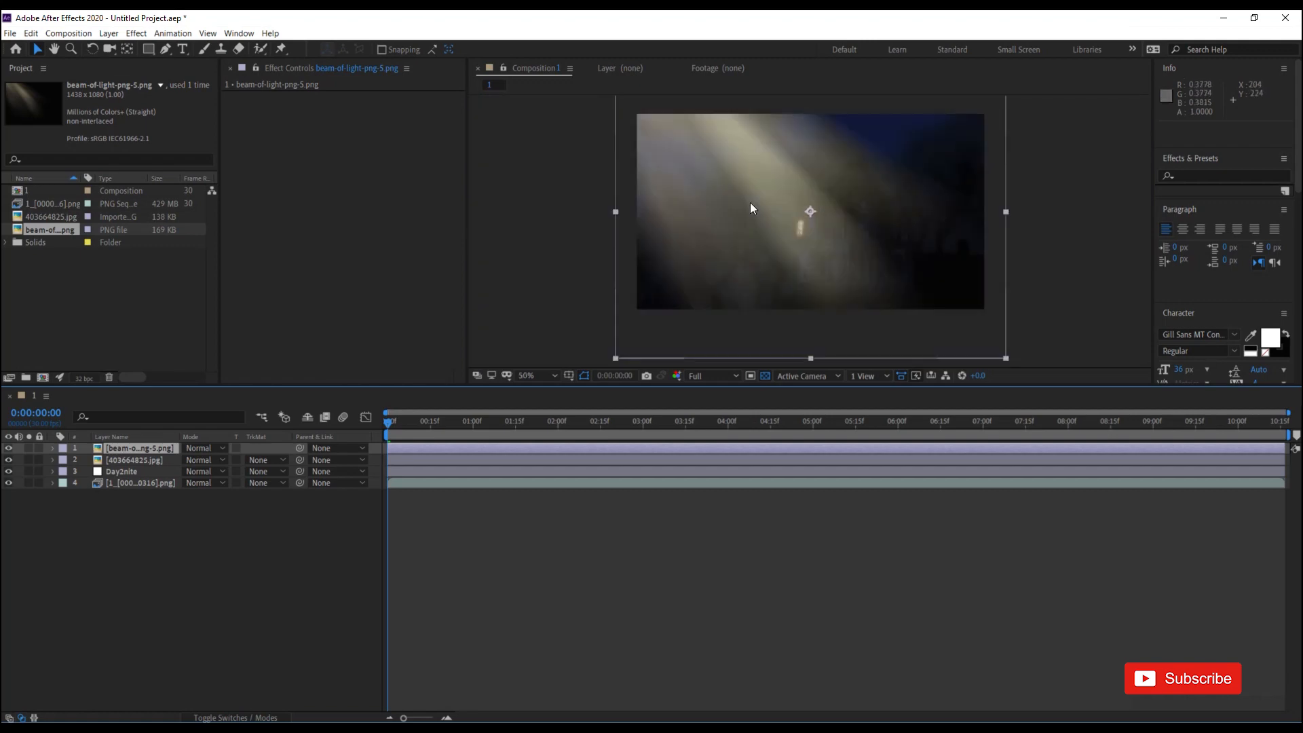
key(s)
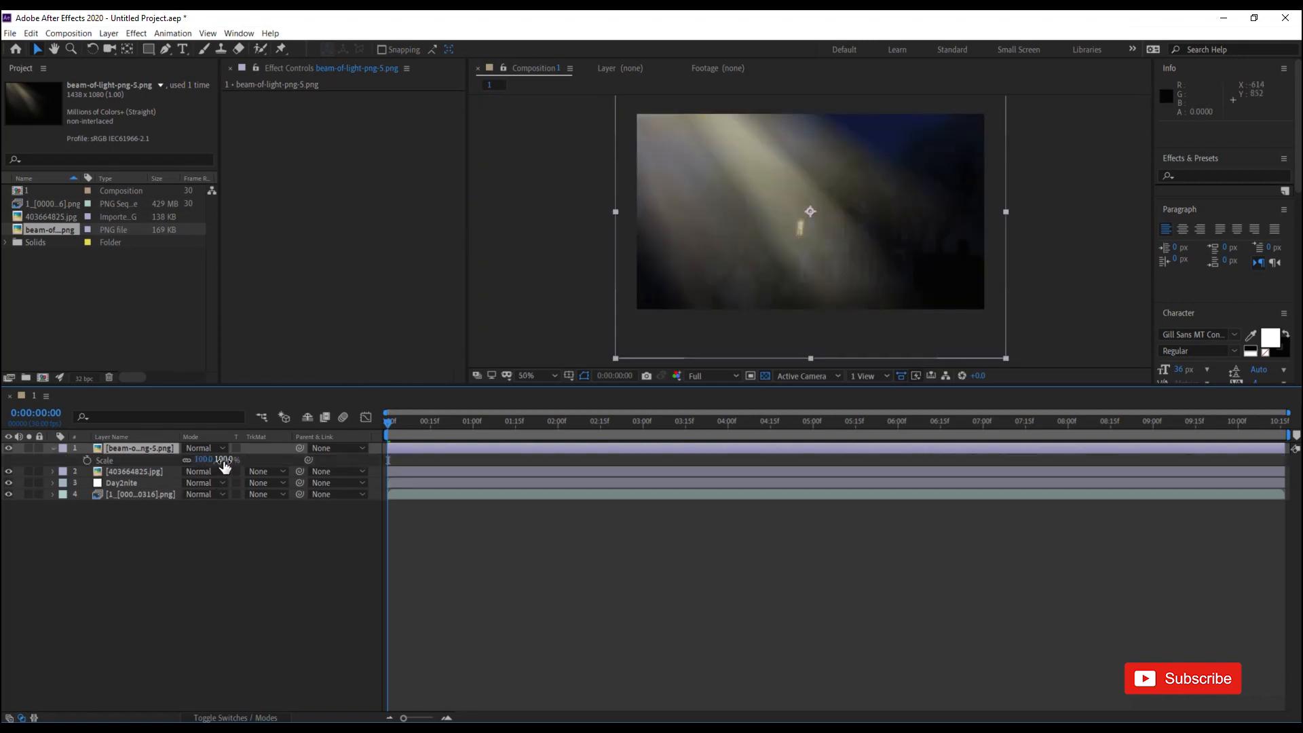
drag(225, 465, 129, 465)
scroll(693, 277, up, 4)
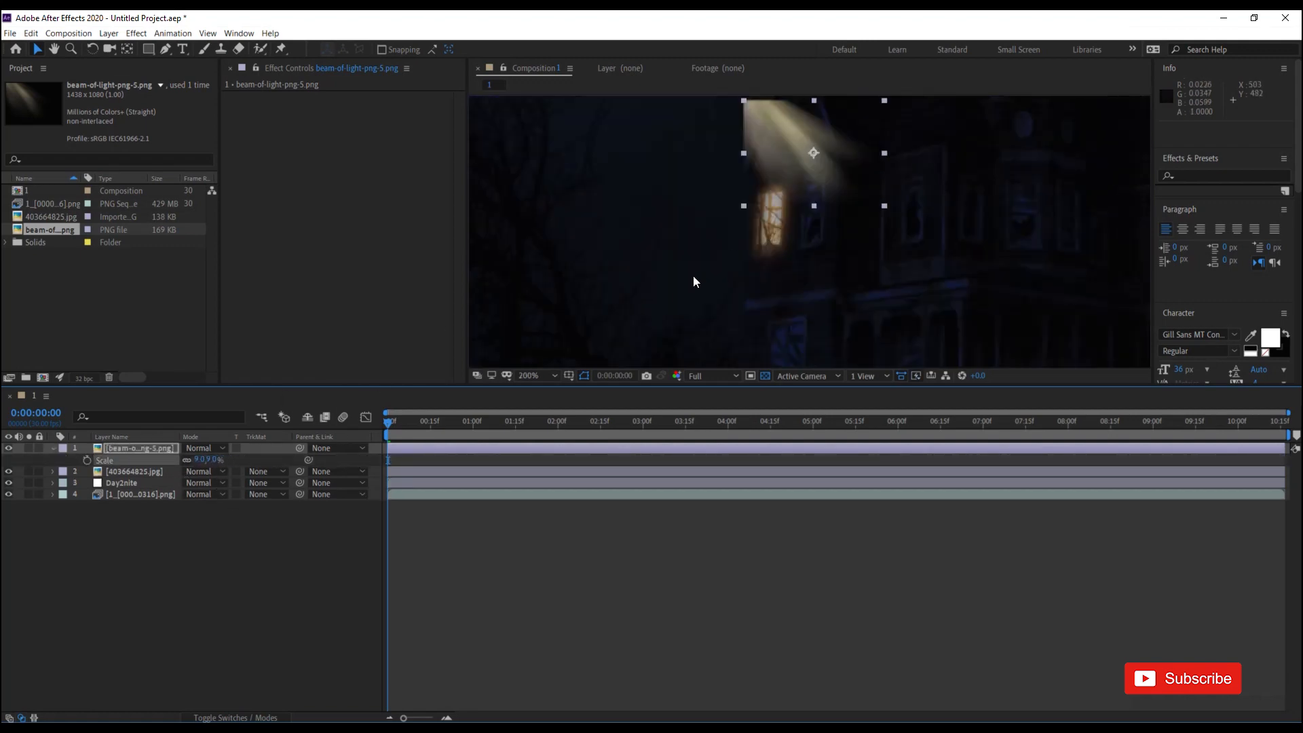
Rotate the beam-of-light layer to 107° and place its bright end on the glowing window.
key(r)
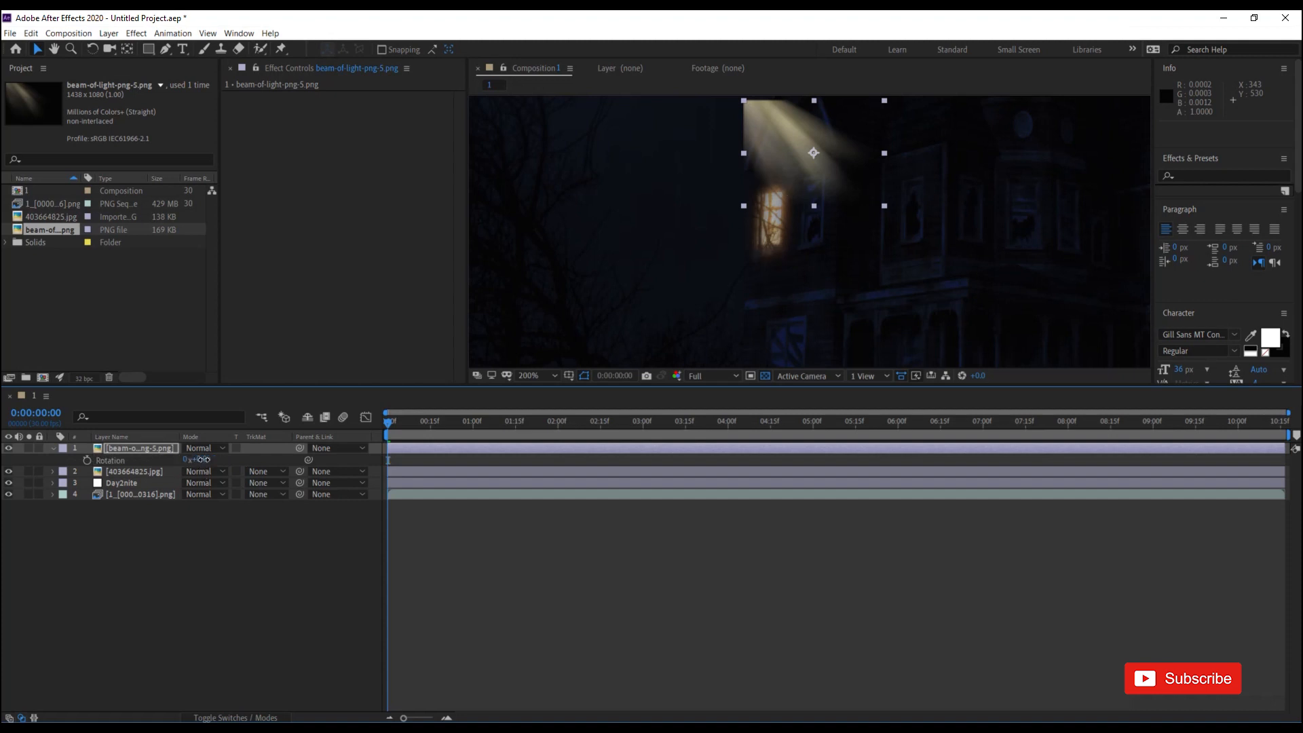
drag(203, 461, 307, 471)
drag(801, 159, 686, 234)
drag(206, 461, 194, 460)
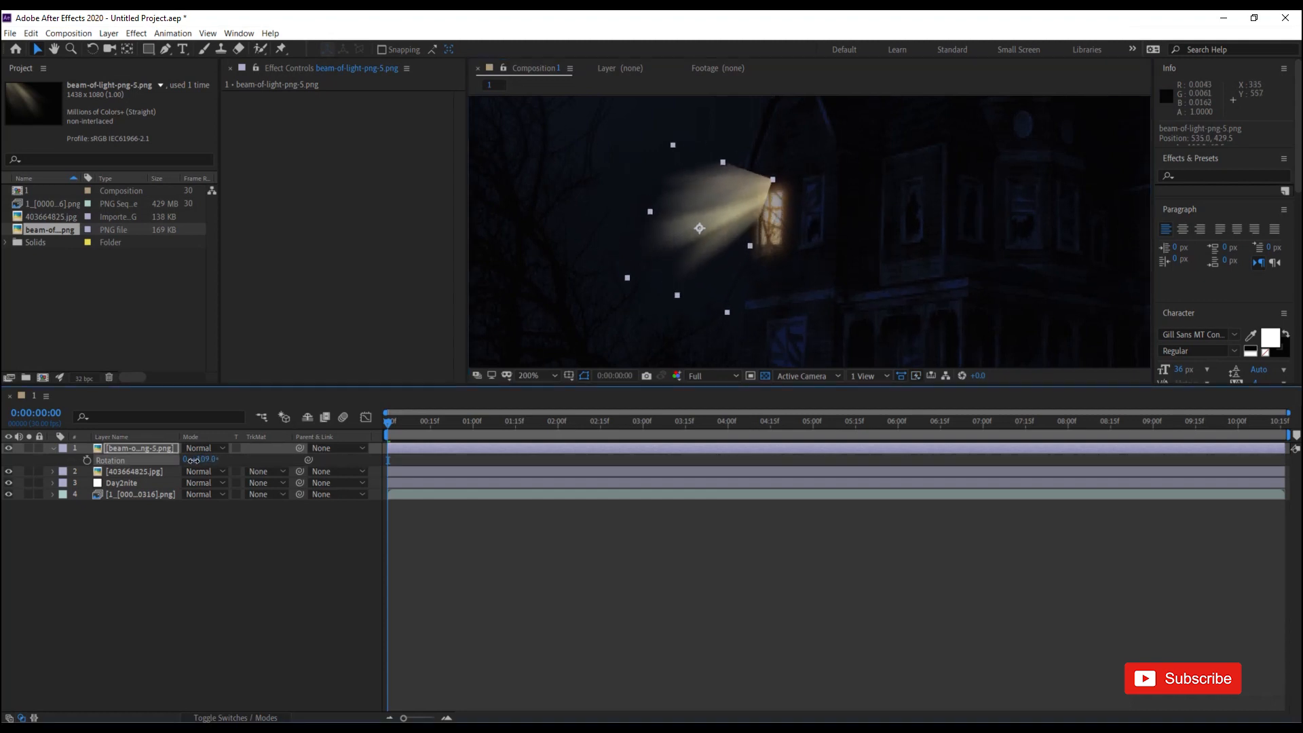
drag(731, 184, 744, 203)
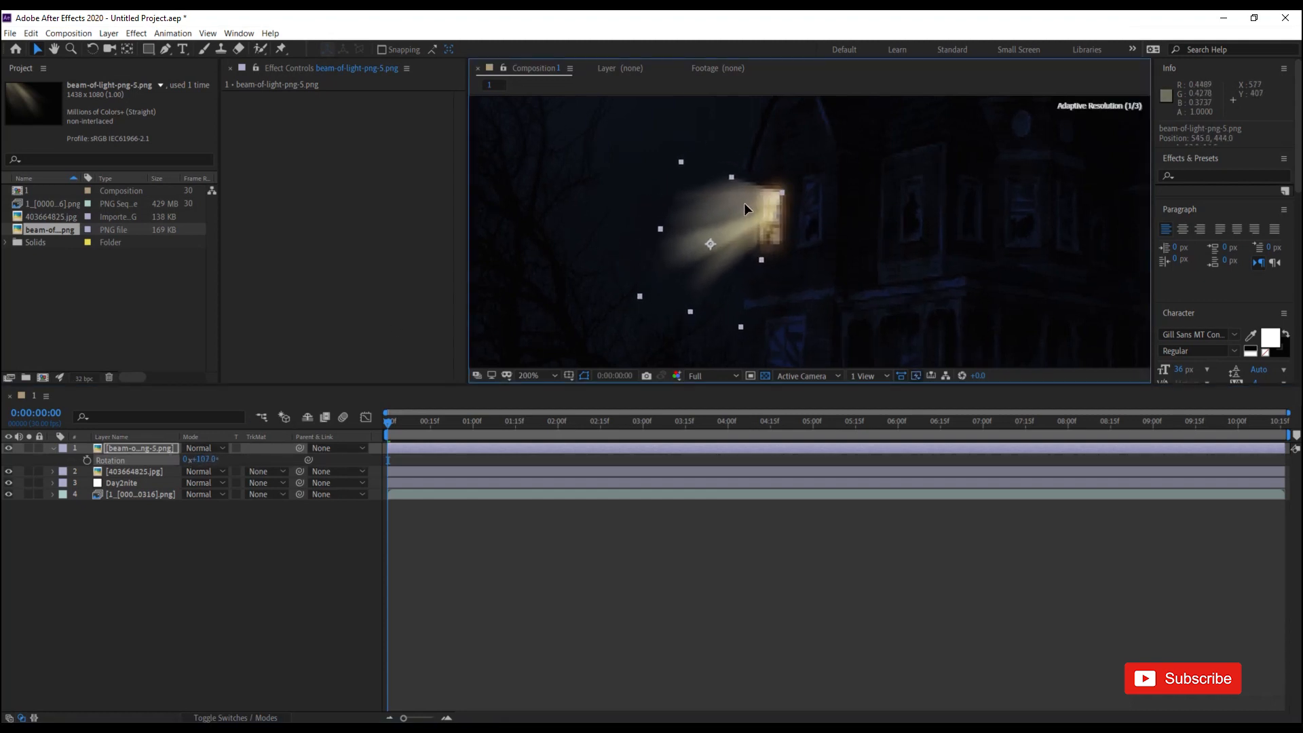
Check the beam against the house and refine its rotation, moving it to about position 554.5, 454 at the window.
click(844, 203)
scroll(844, 201, down, 6)
scroll(820, 222, up, 4)
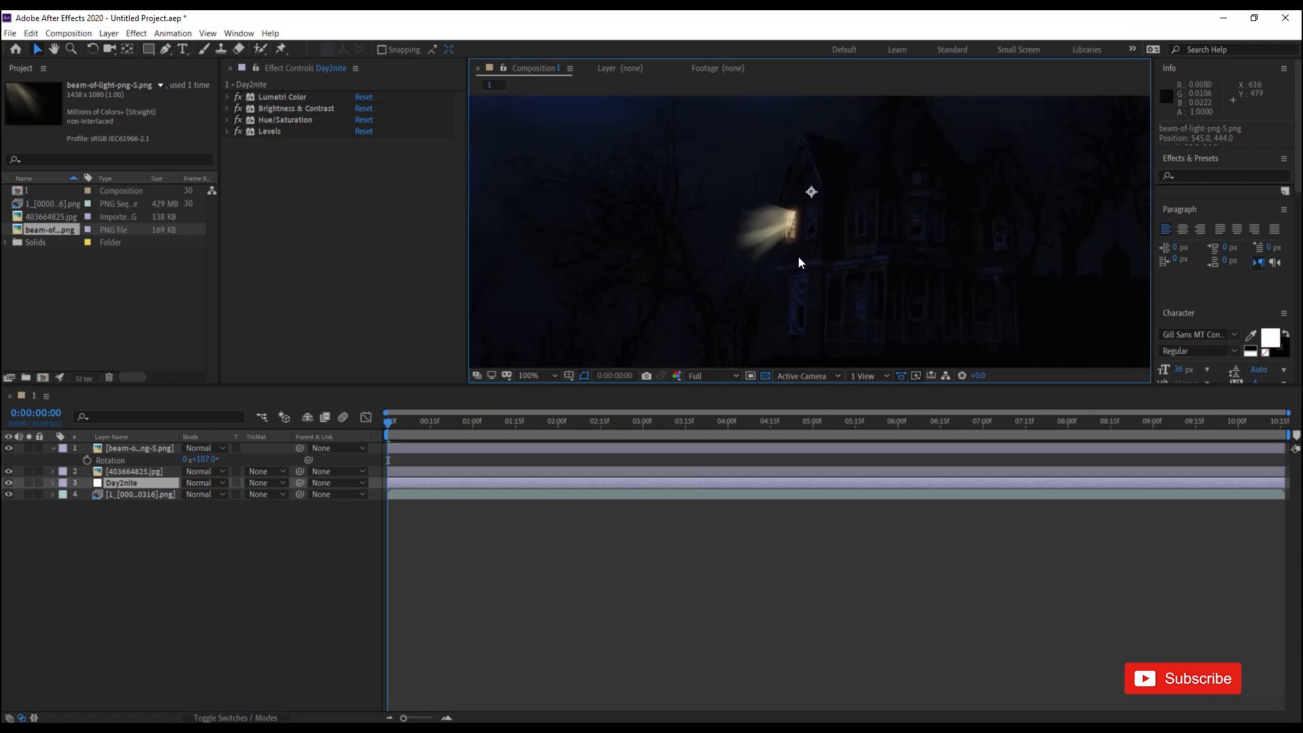
scroll(780, 225, up, 2)
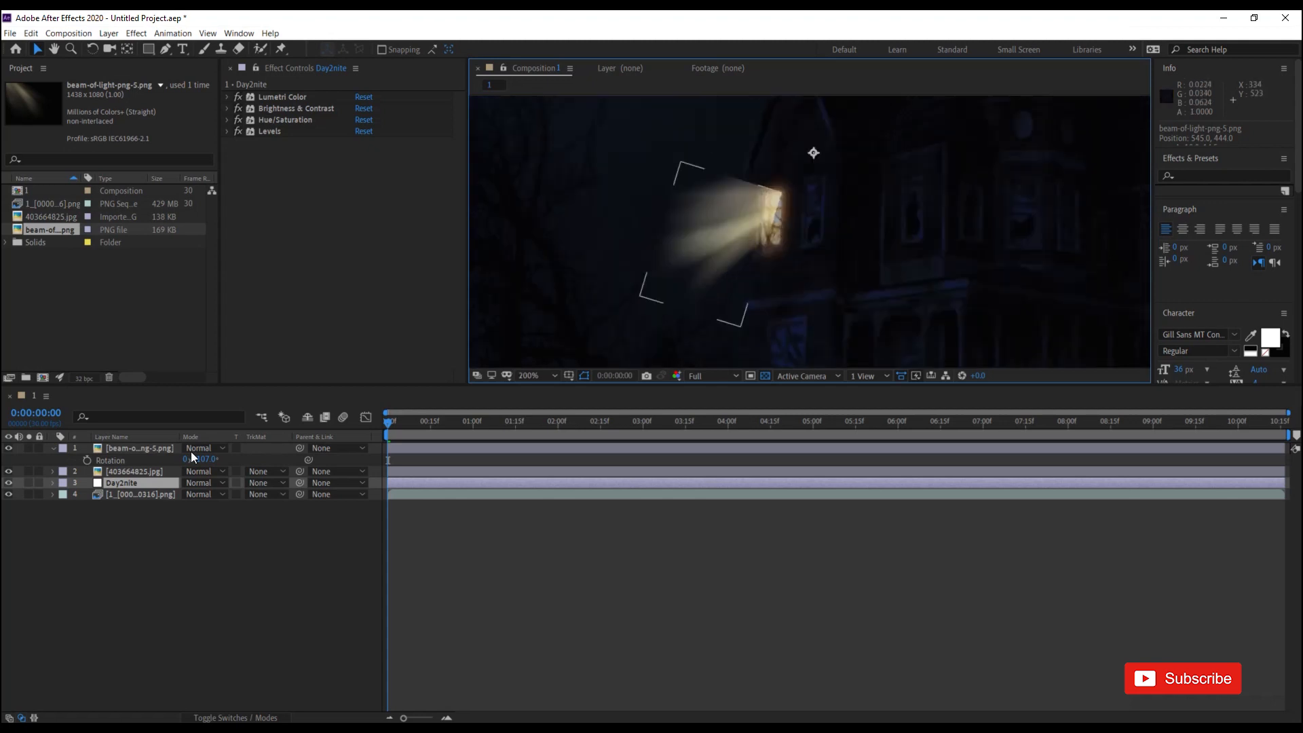
drag(207, 461, 198, 462)
drag(731, 213, 742, 224)
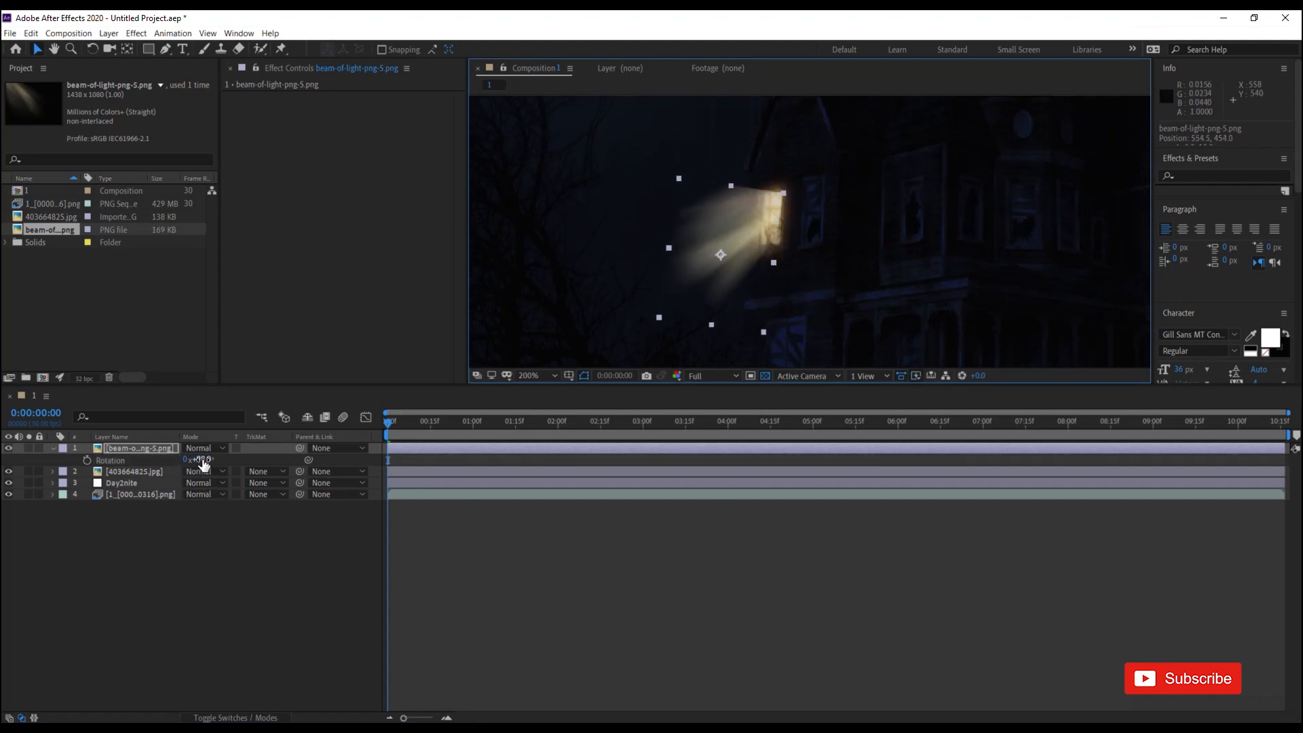
key(s)
drag(208, 461, 255, 470)
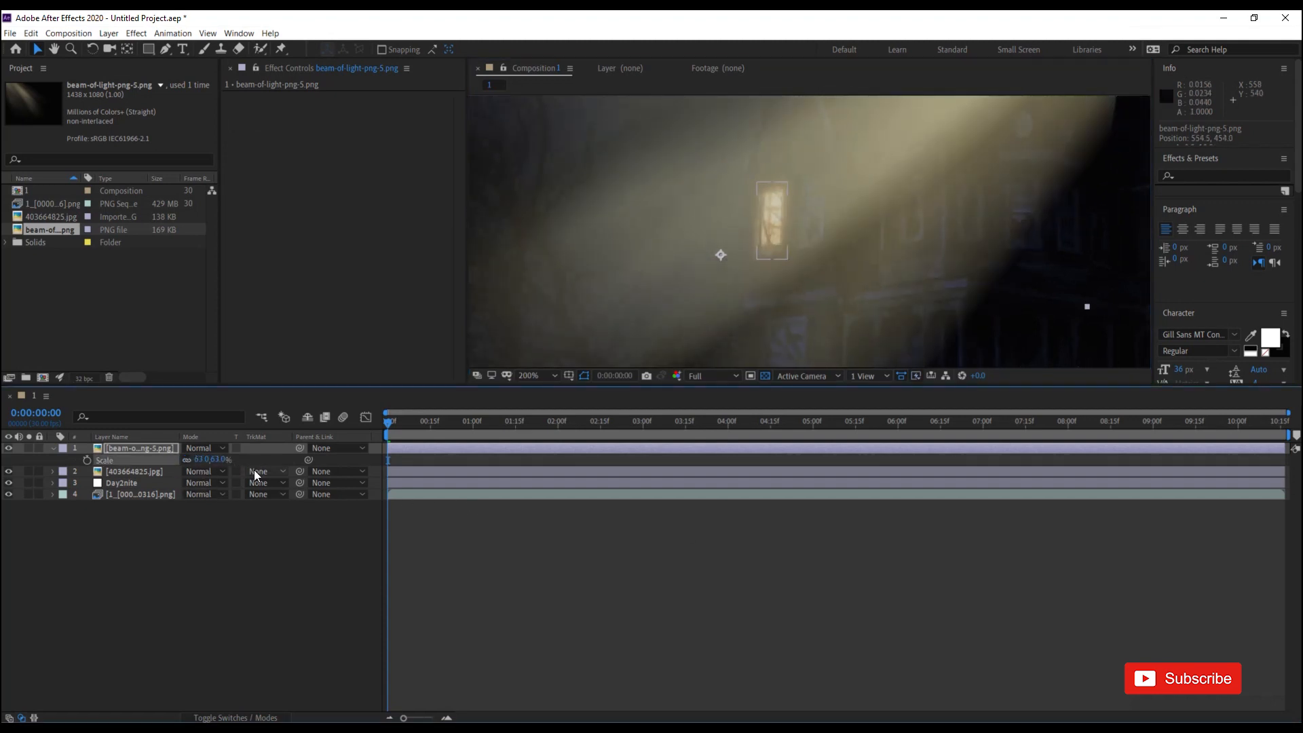
key(ctrl+z)
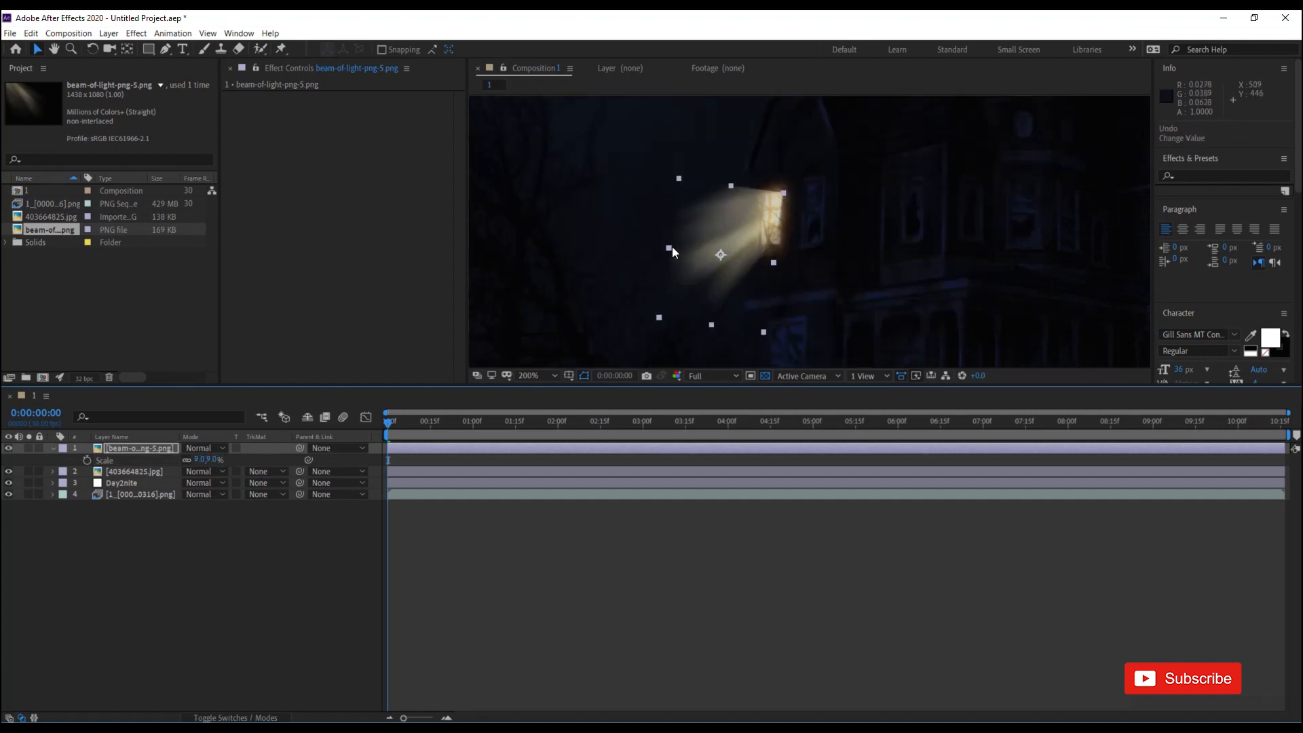
Stretch the beam outward to a scale of about 6.6 by 20%, realign it with the glowing window and check it in the scene.
drag(672, 251, 602, 247)
drag(809, 221, 759, 219)
drag(675, 181, 776, 208)
scroll(723, 238, down, 1)
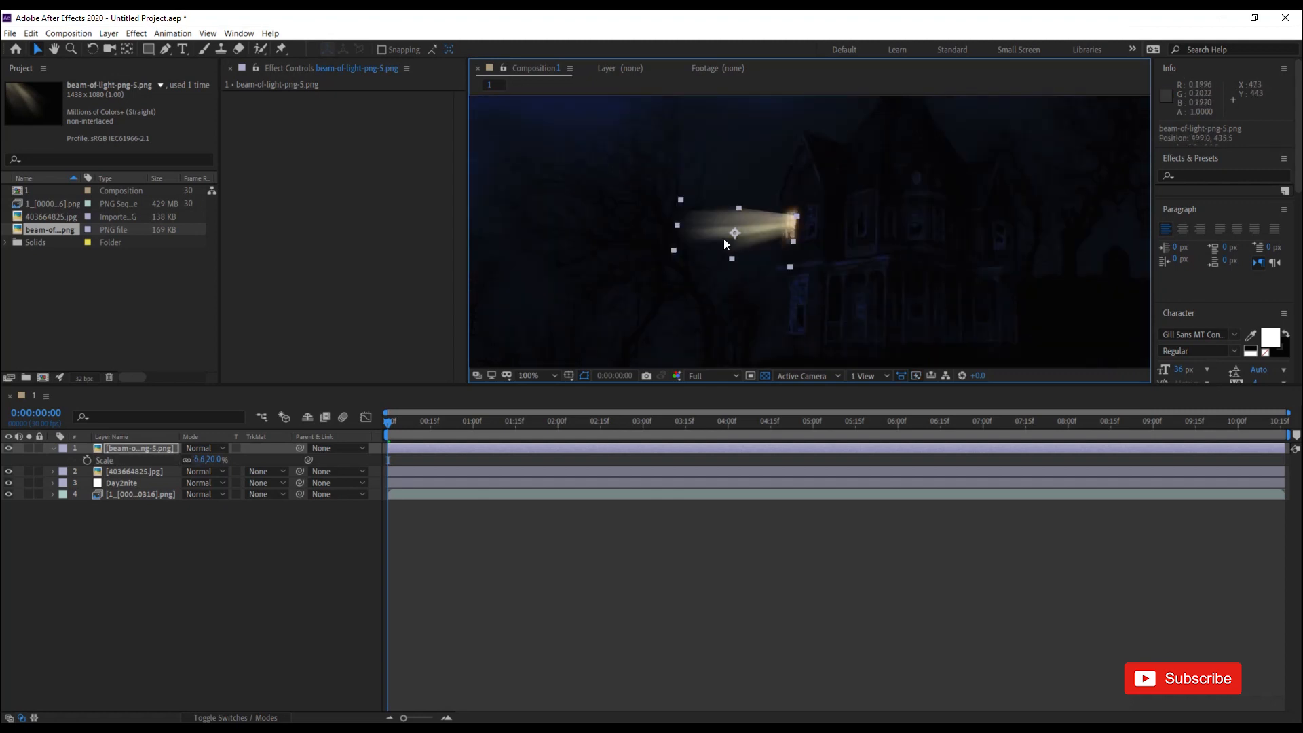
click(840, 279)
scroll(840, 278, down, 3)
scroll(804, 234, up, 4)
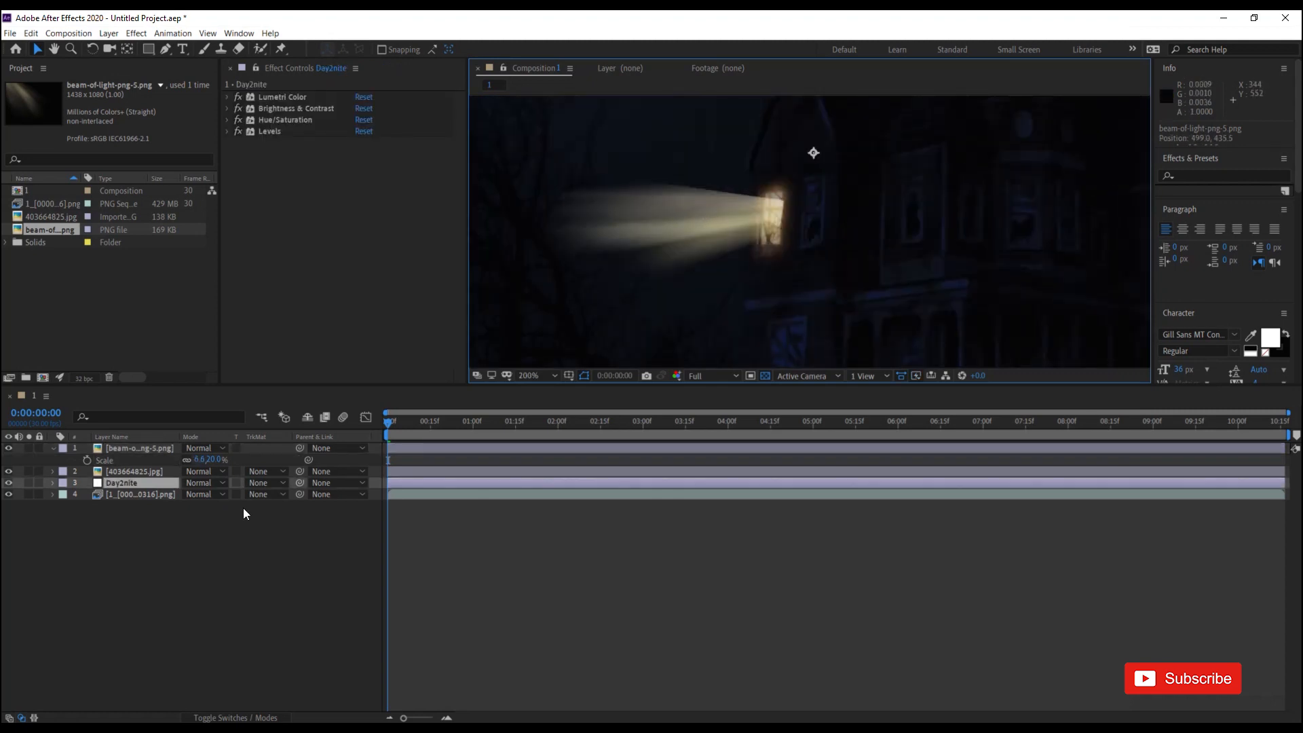
Shorten the light beam to a scale of about 6.6 by 14.3% and move it back against the glowing window.
click(125, 450)
drag(547, 217, 580, 219)
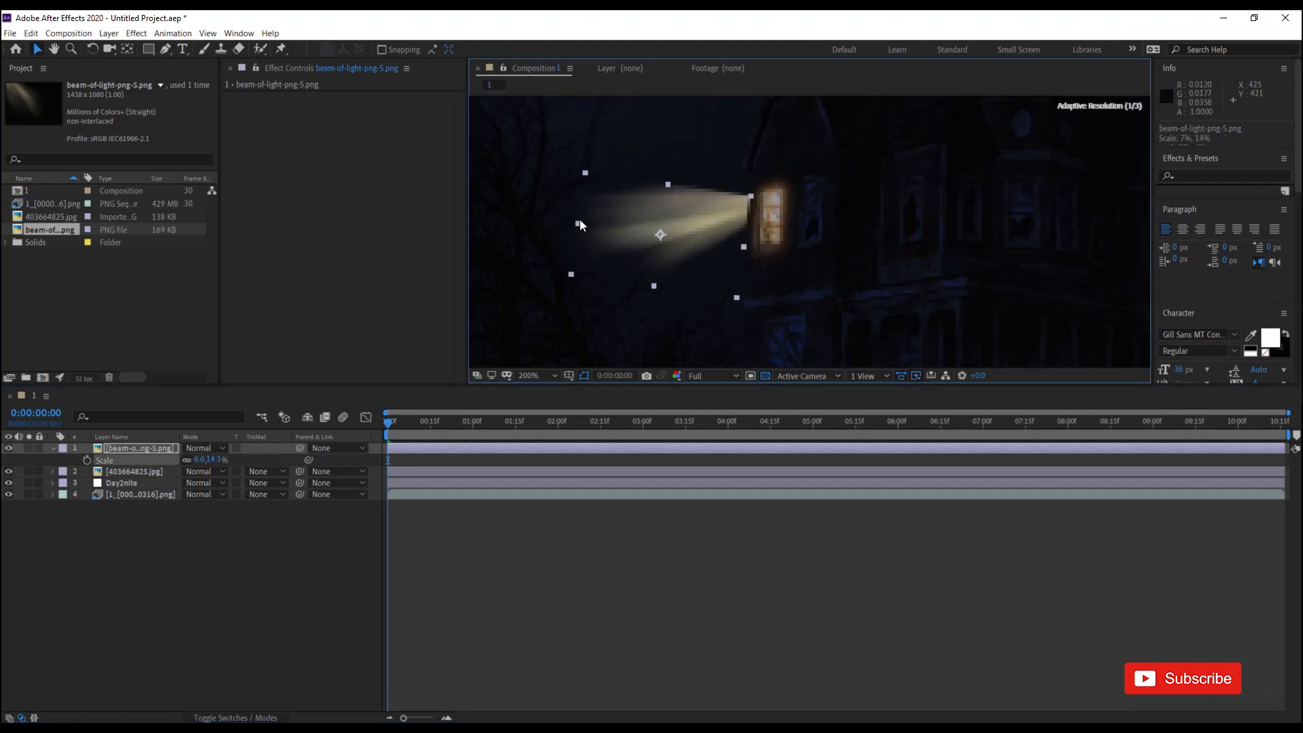
drag(663, 224, 699, 223)
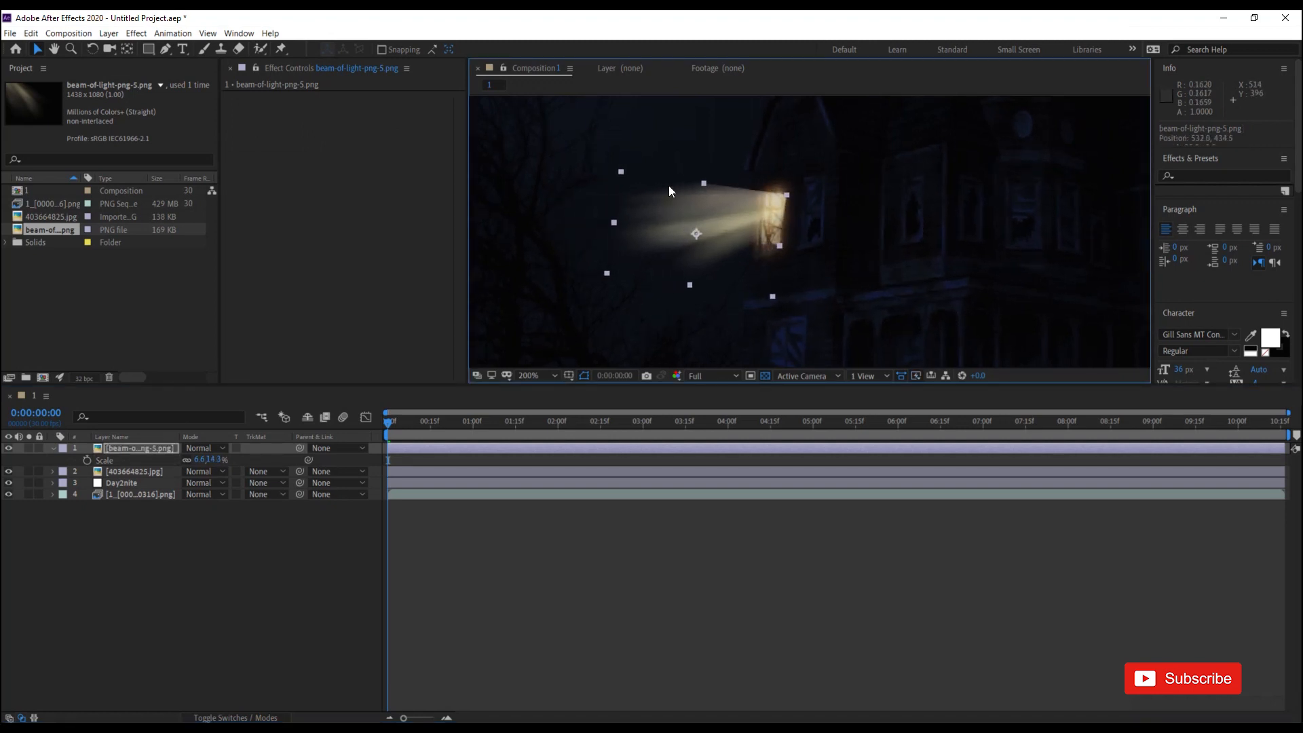
drag(210, 460, 213, 460)
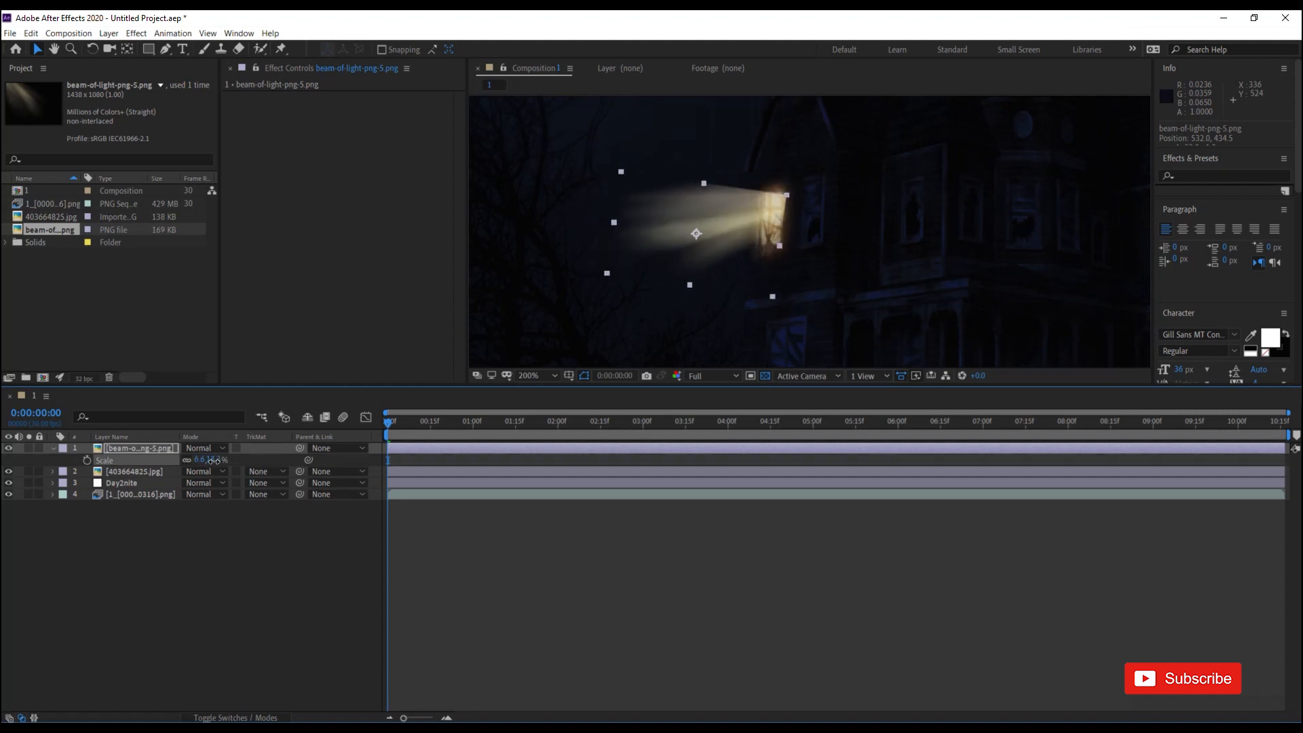
Try a Color Balance effect with a raised midtone red on the beam layer and remove the effect.
key(ctrl+space)
text(col)
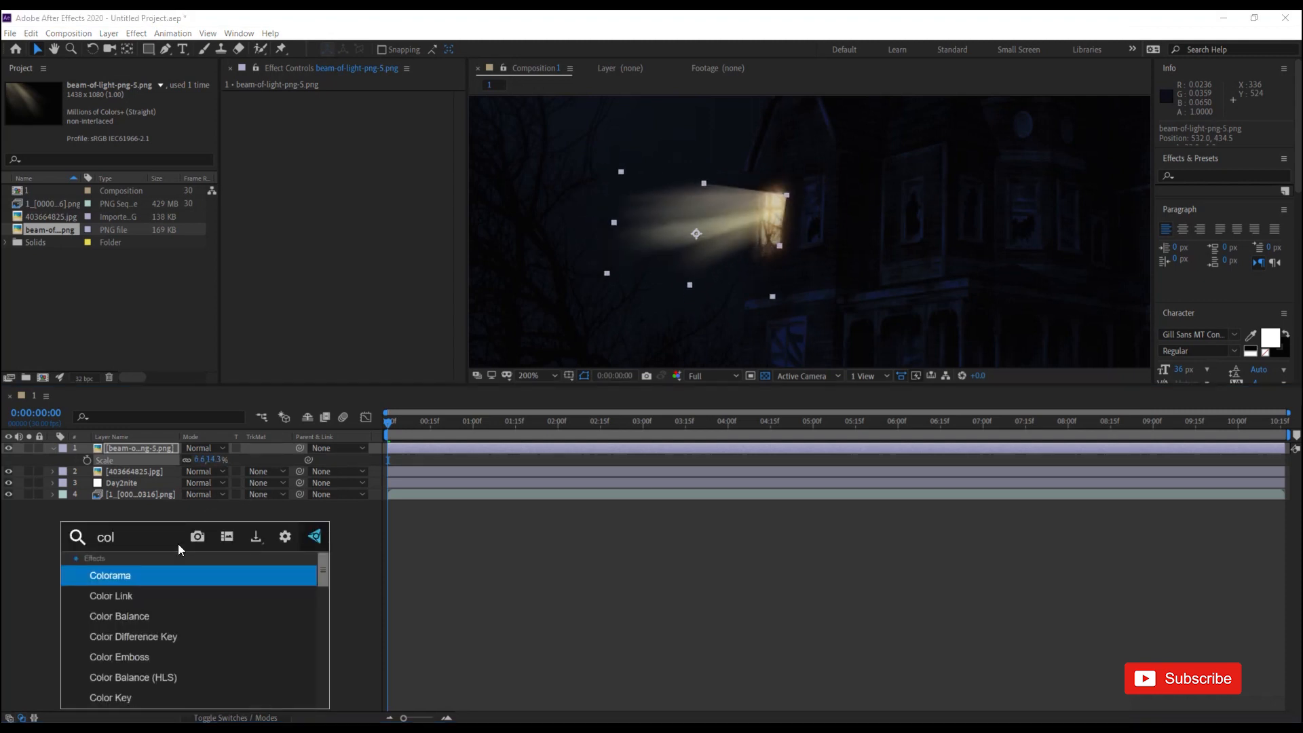
click(160, 616)
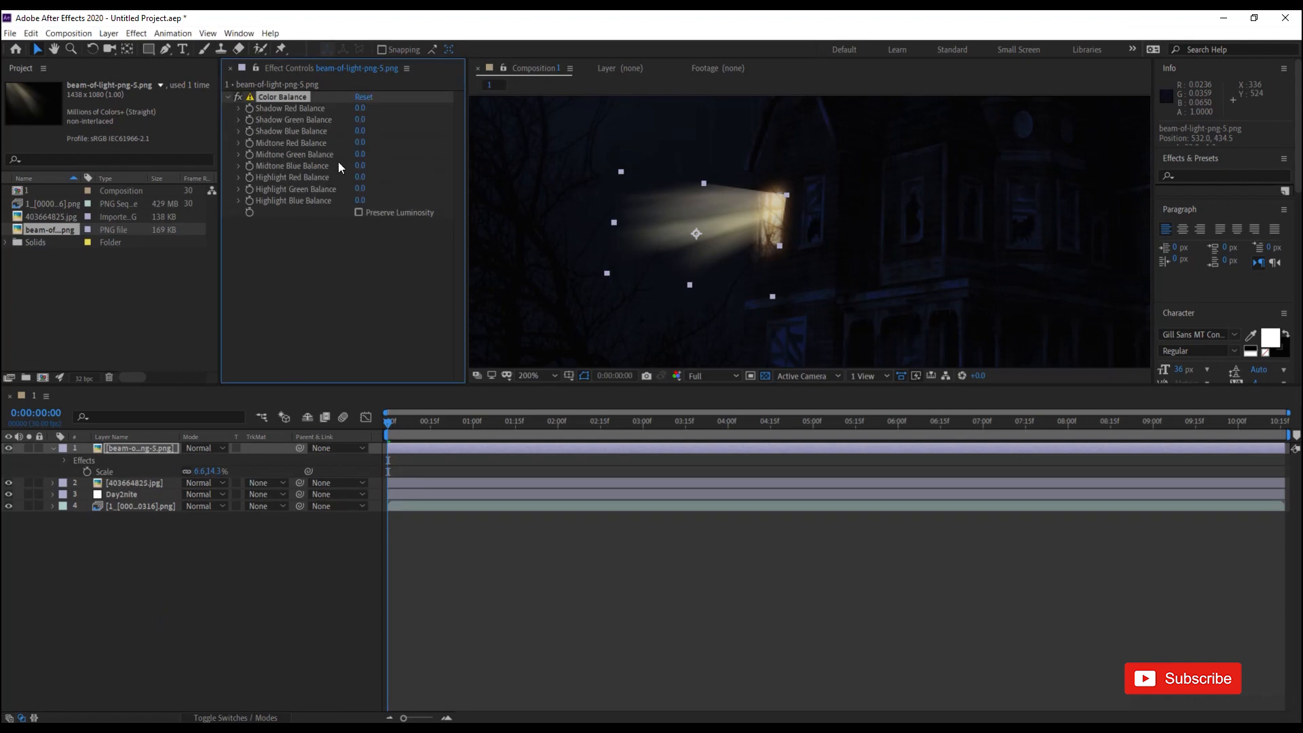
drag(360, 143, 429, 144)
key(Delete)
Try tinting the beam layer with a Curves effect on the red channel and remove the effect.
key(ctrl+space)
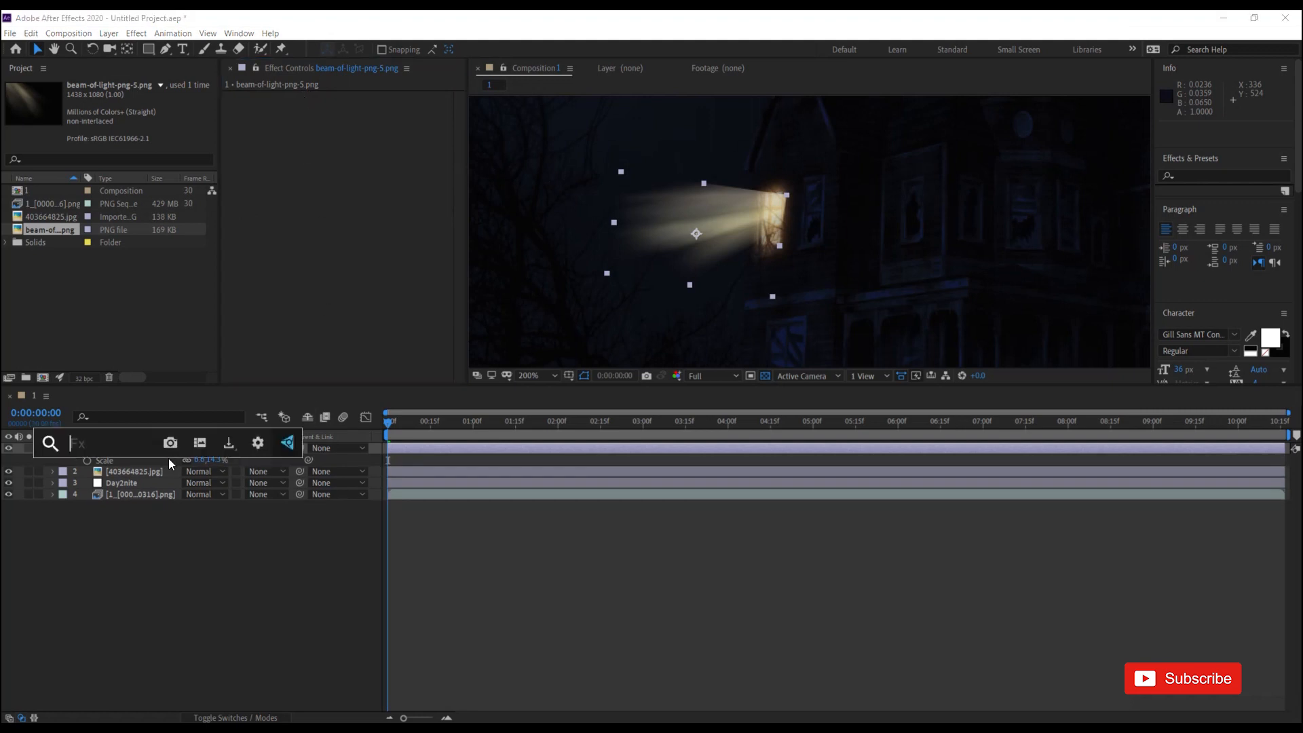
text(cu)
click(143, 483)
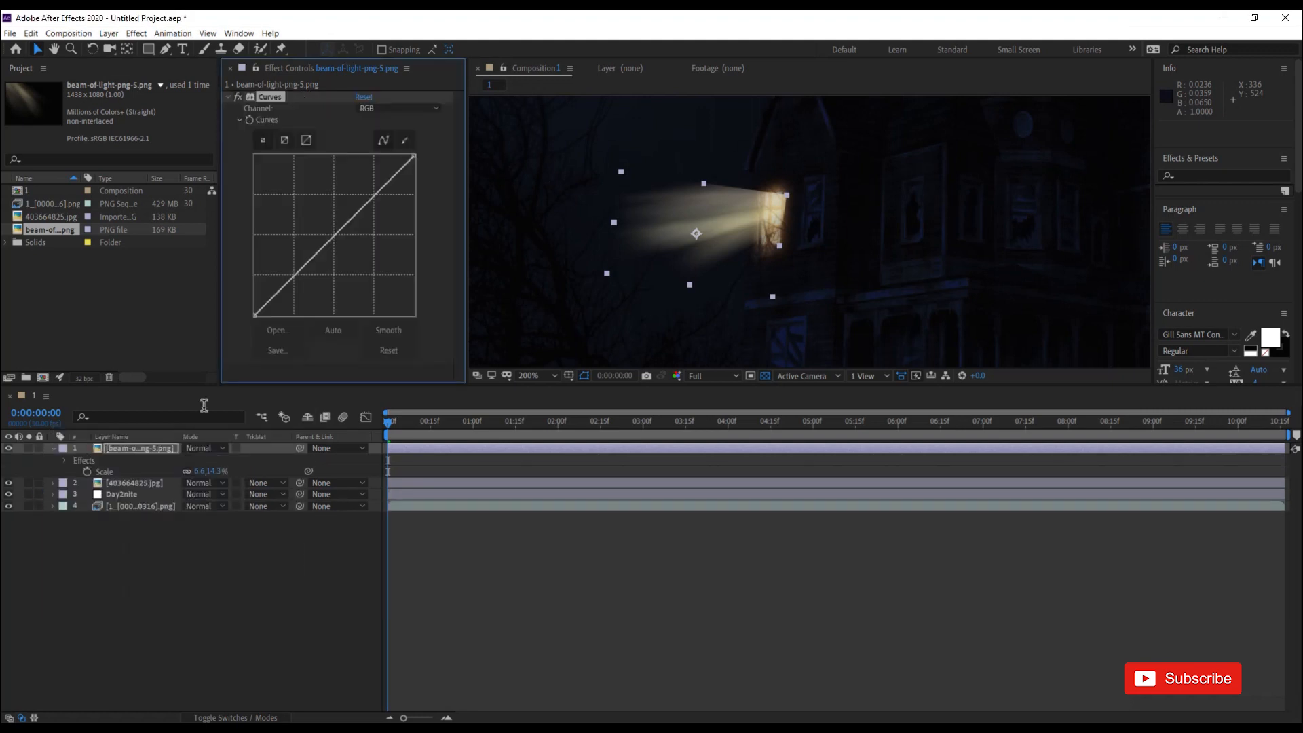
click(380, 108)
click(370, 133)
drag(354, 219, 384, 247)
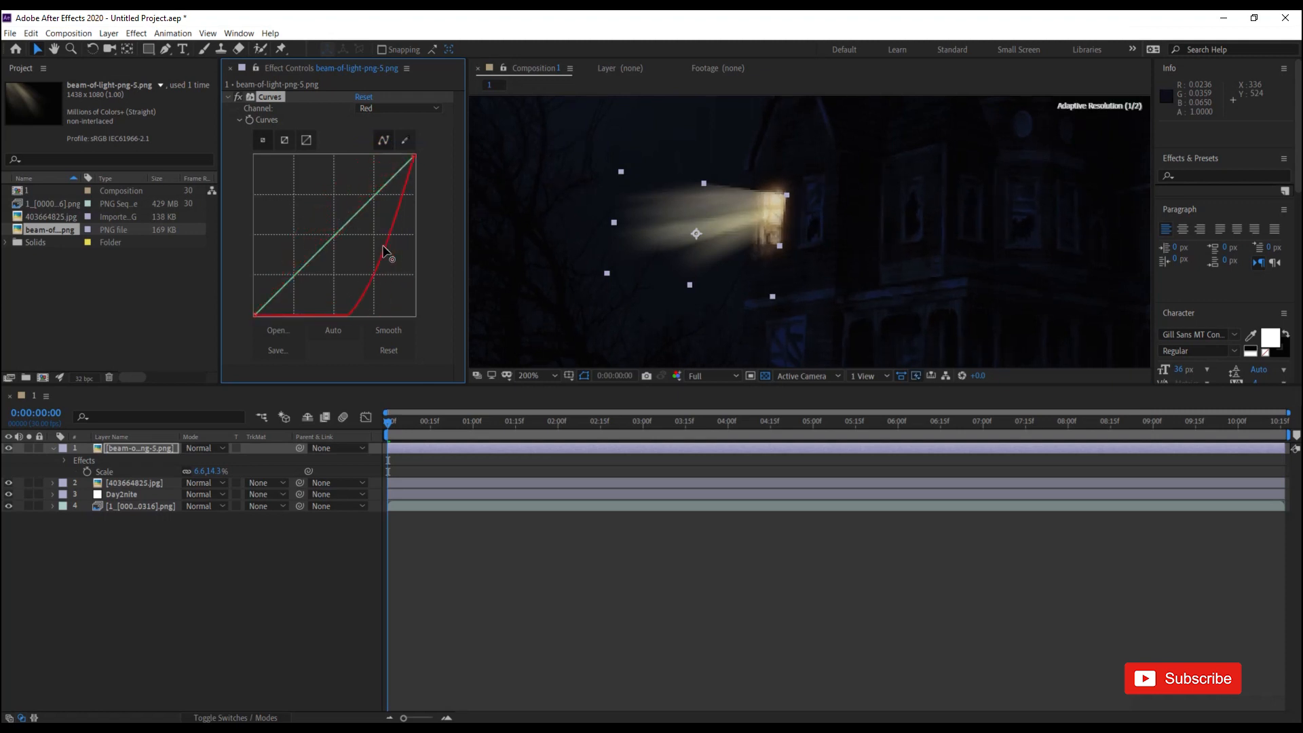
key(ctrl+z)
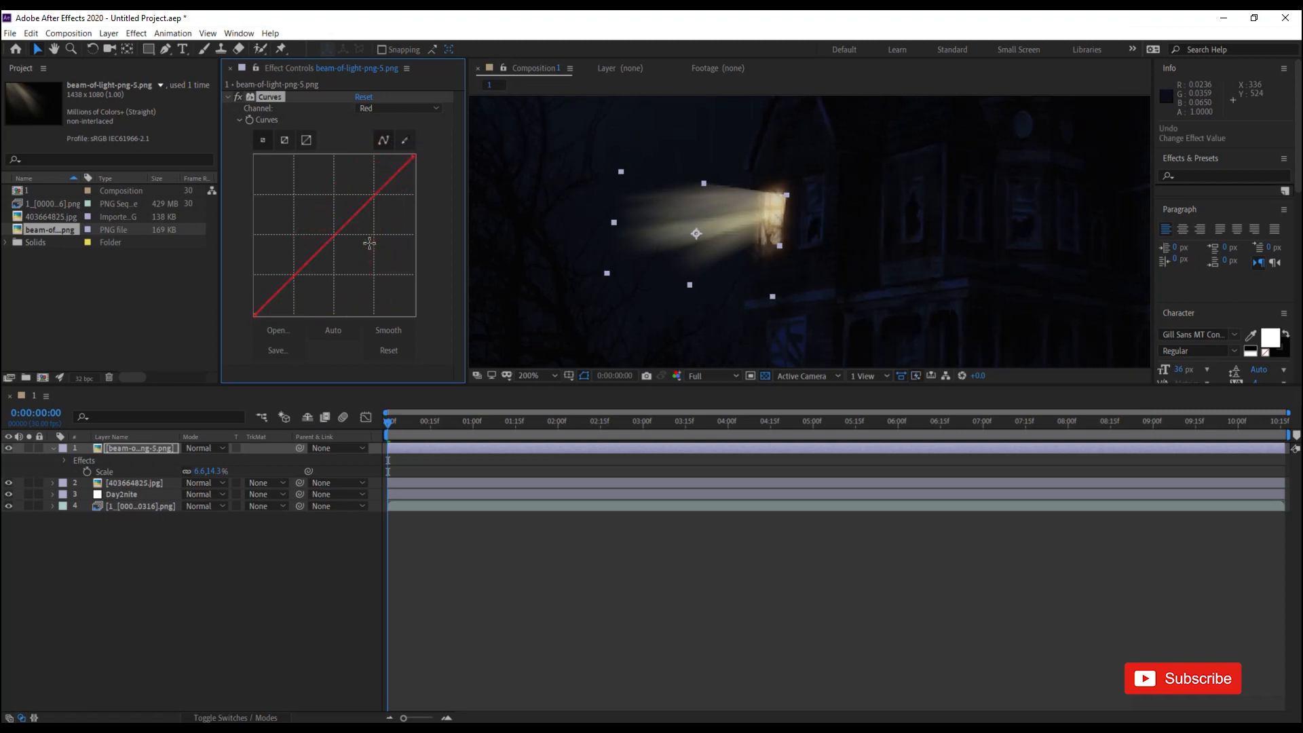
drag(254, 314, 255, 279)
drag(253, 191, 261, 312)
key(Delete)
Enlarge the light beam to a scale of about 6.9 by 19.3% and realign it with the glowing window.
scroll(765, 209, up, 2)
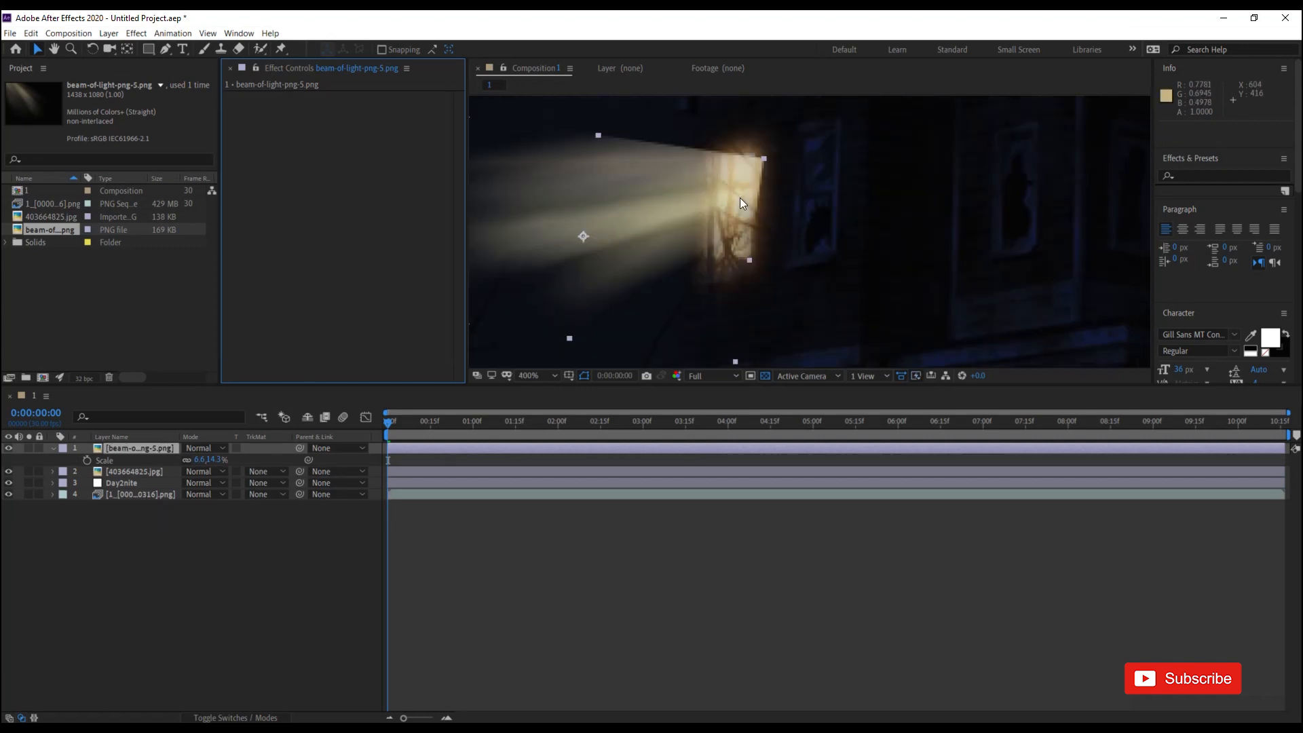
drag(779, 190, 802, 245)
scroll(830, 197, down, 2)
drag(662, 258, 629, 222)
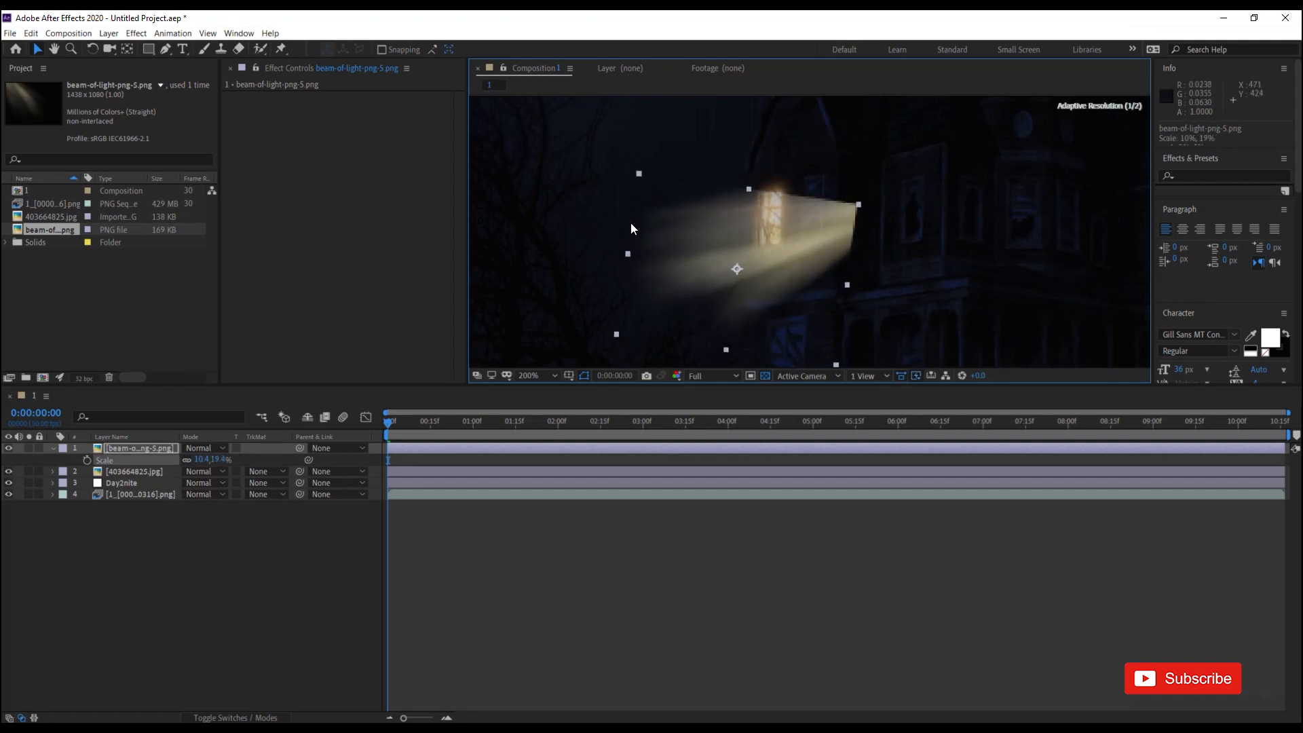
drag(738, 191, 760, 216)
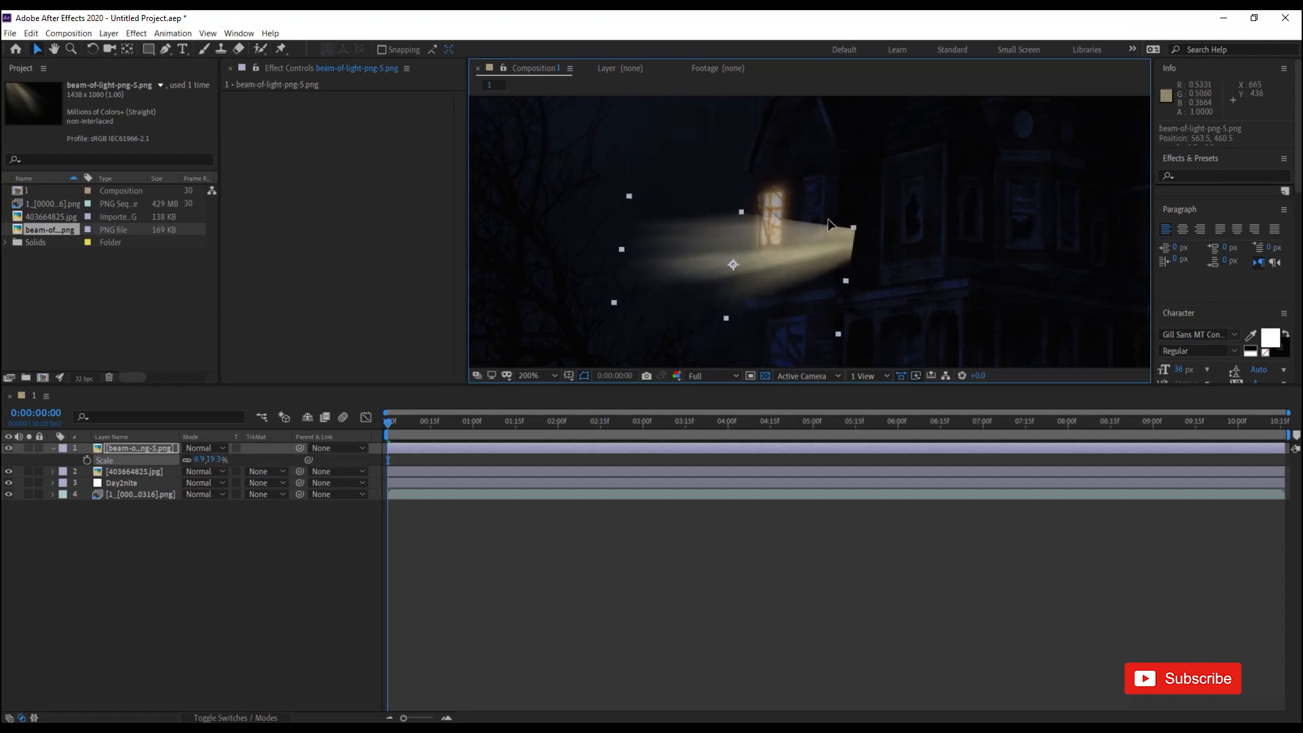
drag(849, 230, 771, 207)
click(780, 466)
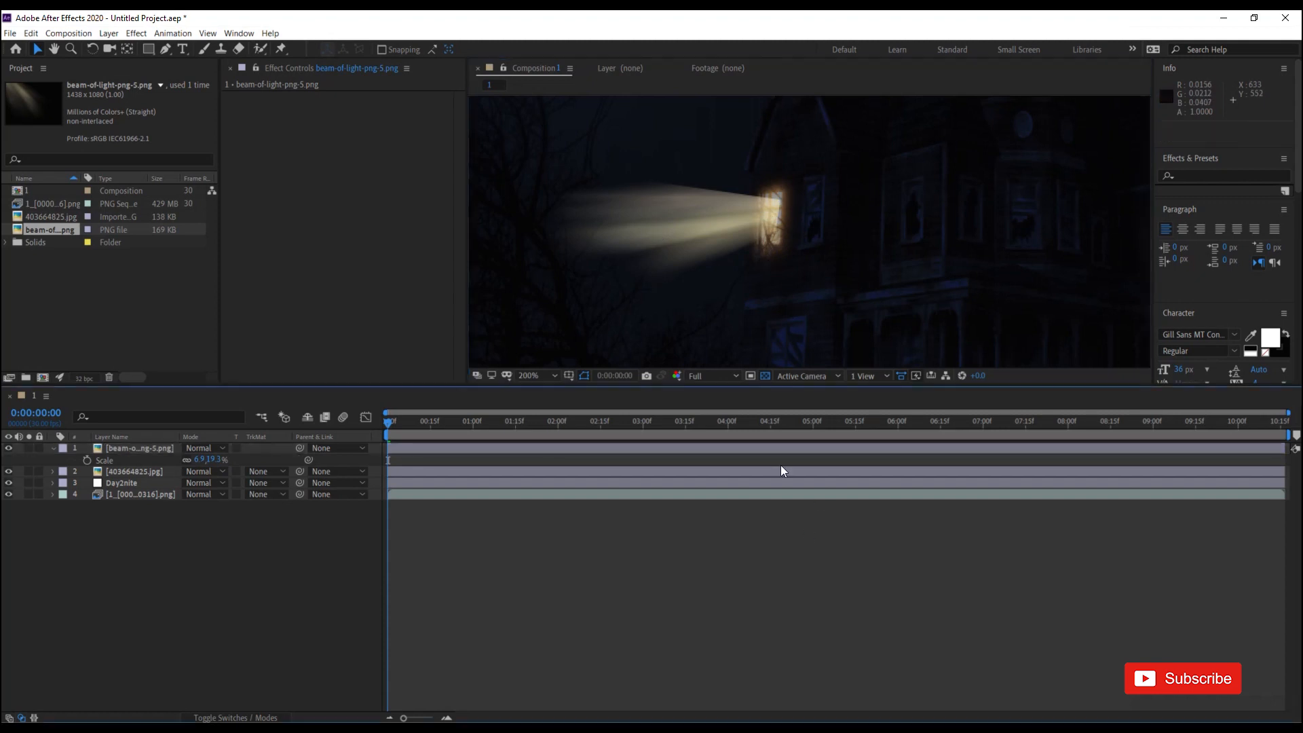
Lower the light beam layer's opacity to 44% and check it in the scene.
click(130, 448)
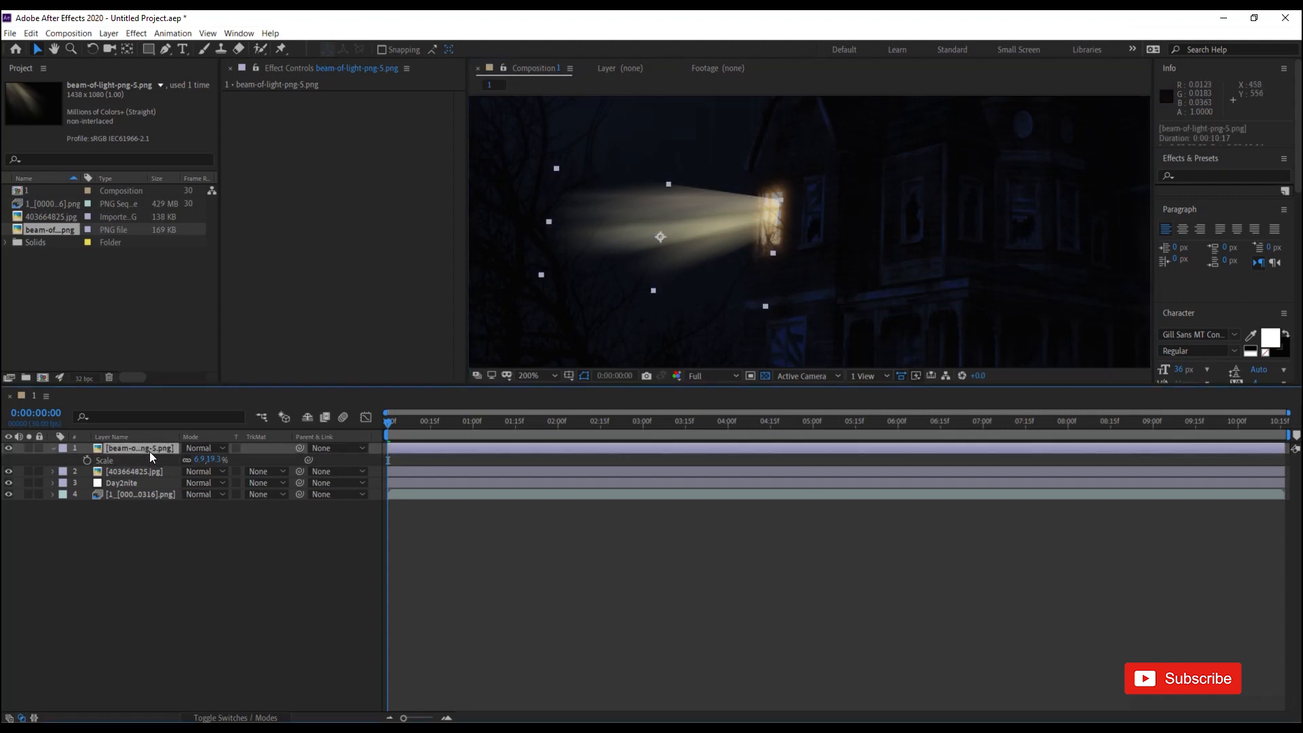
key(t)
drag(192, 467, 163, 475)
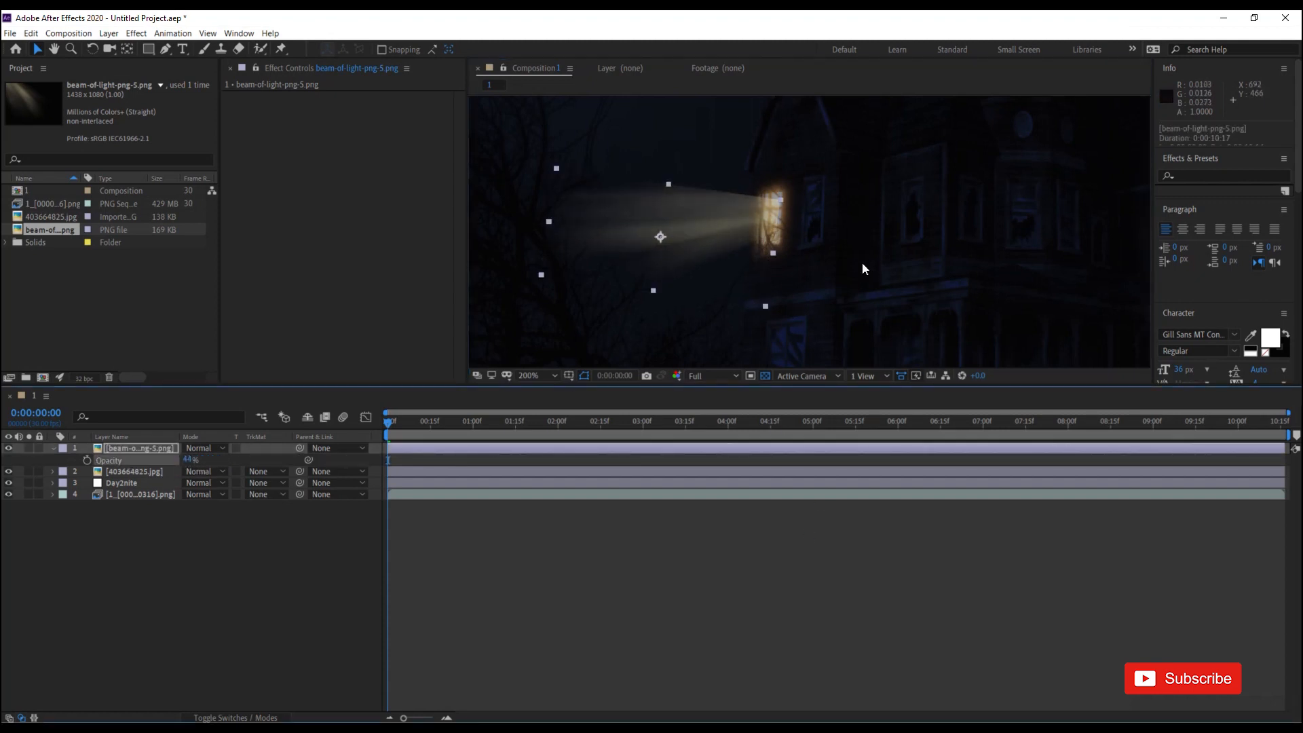
key(comma)
click(779, 520)
scroll(780, 306, down, 1)
scroll(792, 309, up, 1)
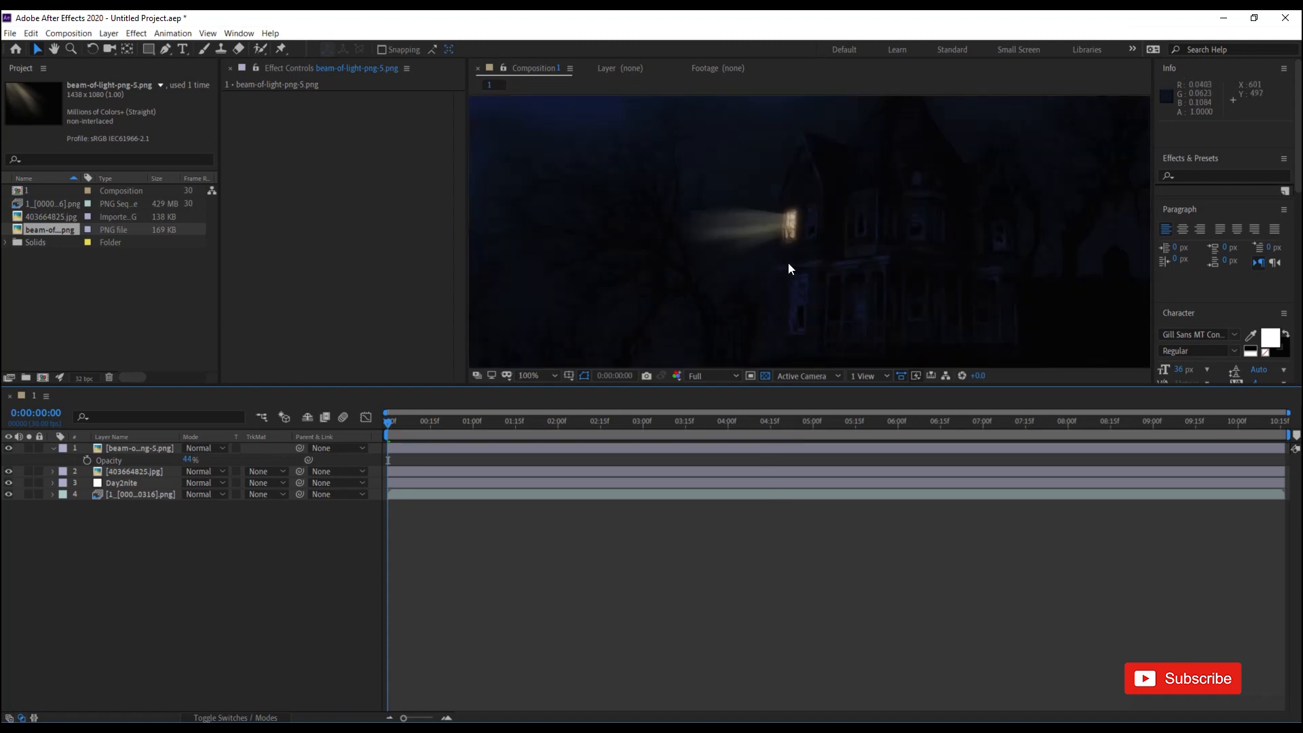
Apply the non-legacy Gaussian Blur effect to the light beam layer.
click(731, 234)
key(ctrl+space)
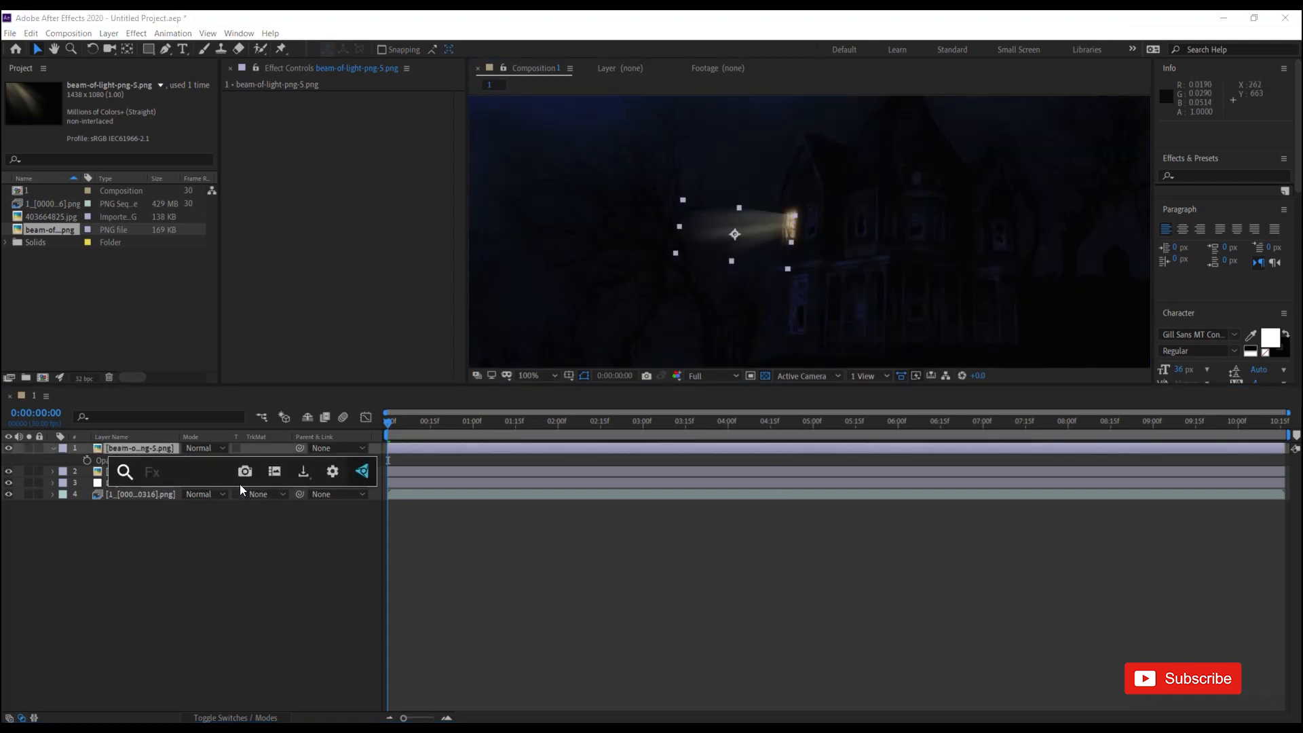
text(g)
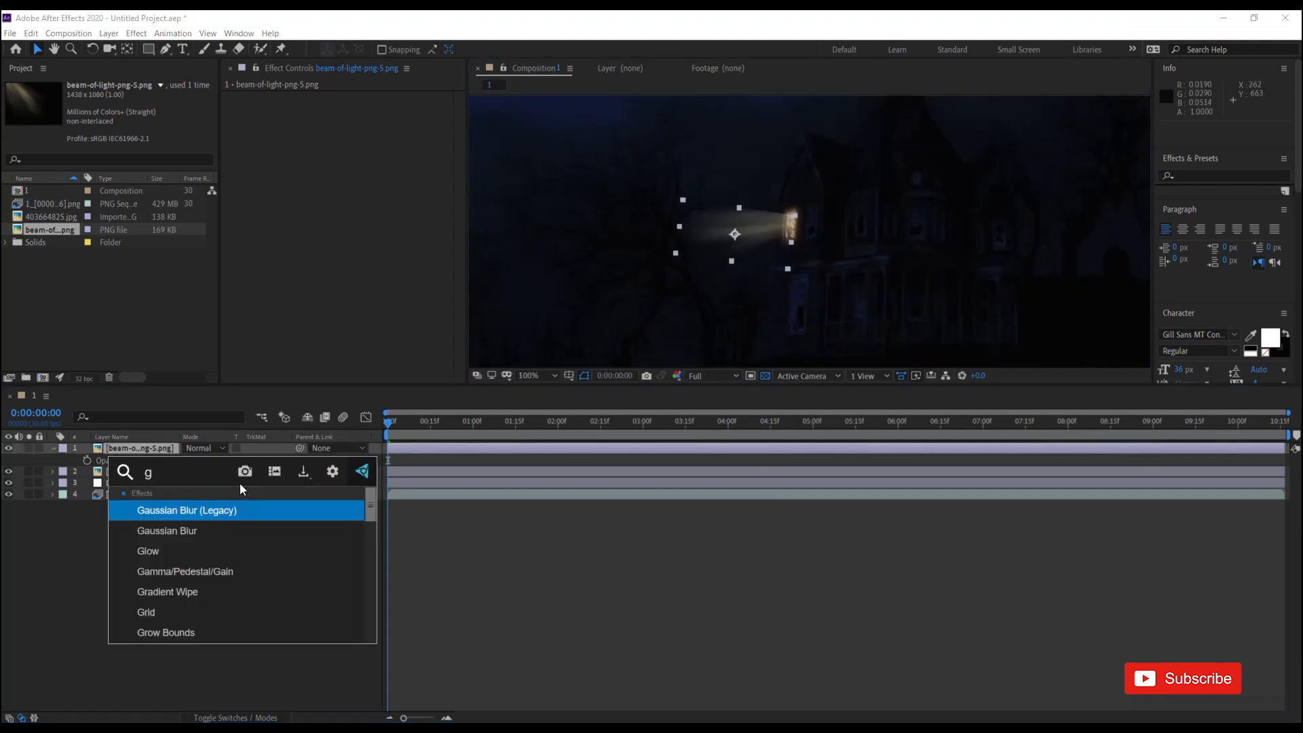
key(Down)
key(Return)
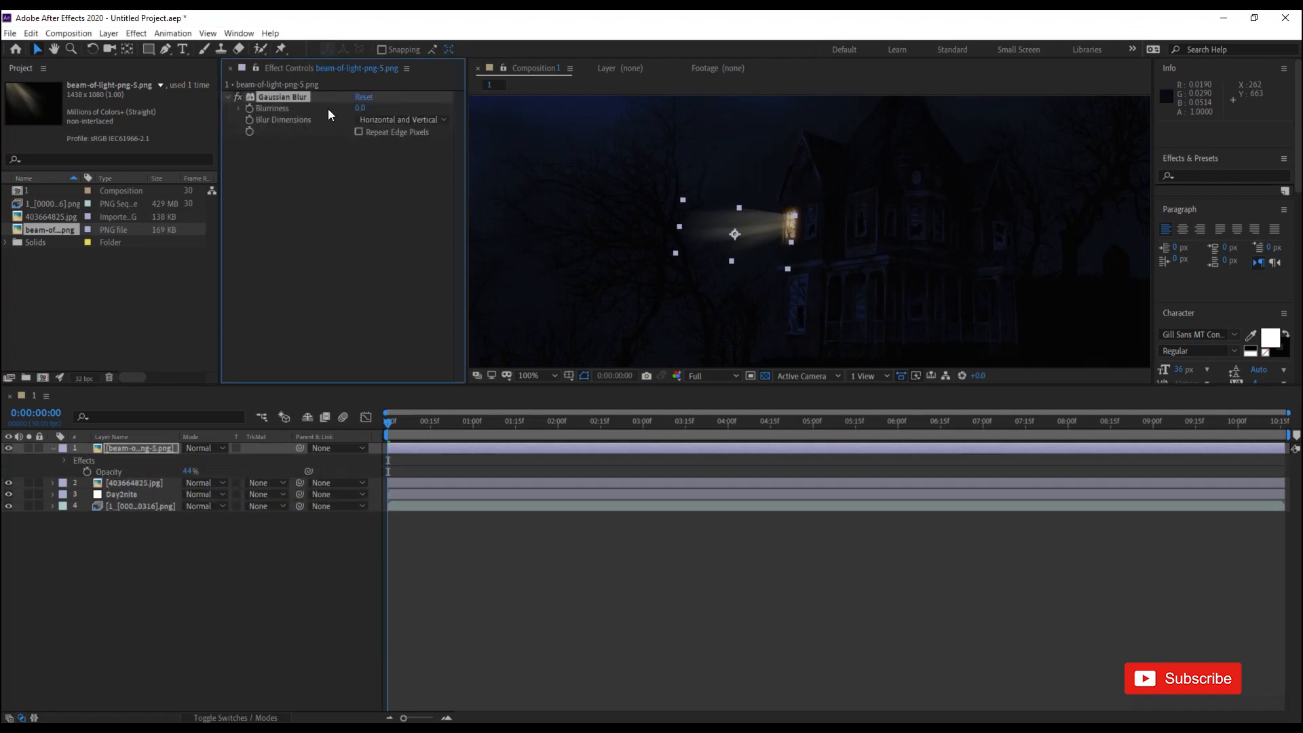
Raise the beam's Gaussian Blur blurriness to about 257.8.
drag(360, 108, 837, 173)
drag(652, 179, 652, 178)
scroll(809, 232, up, 2)
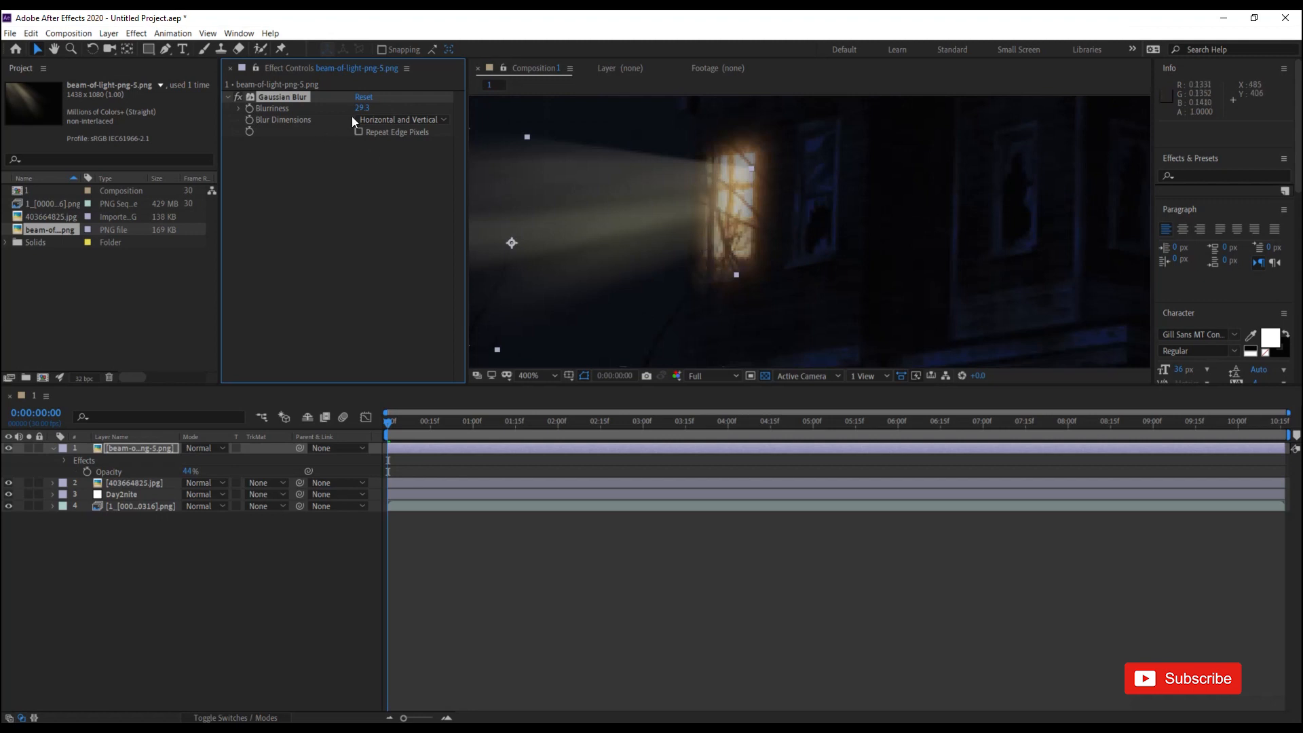
drag(359, 109, 1129, 198)
drag(361, 108, 1076, 152)
click(875, 149)
scroll(876, 155, down, 2)
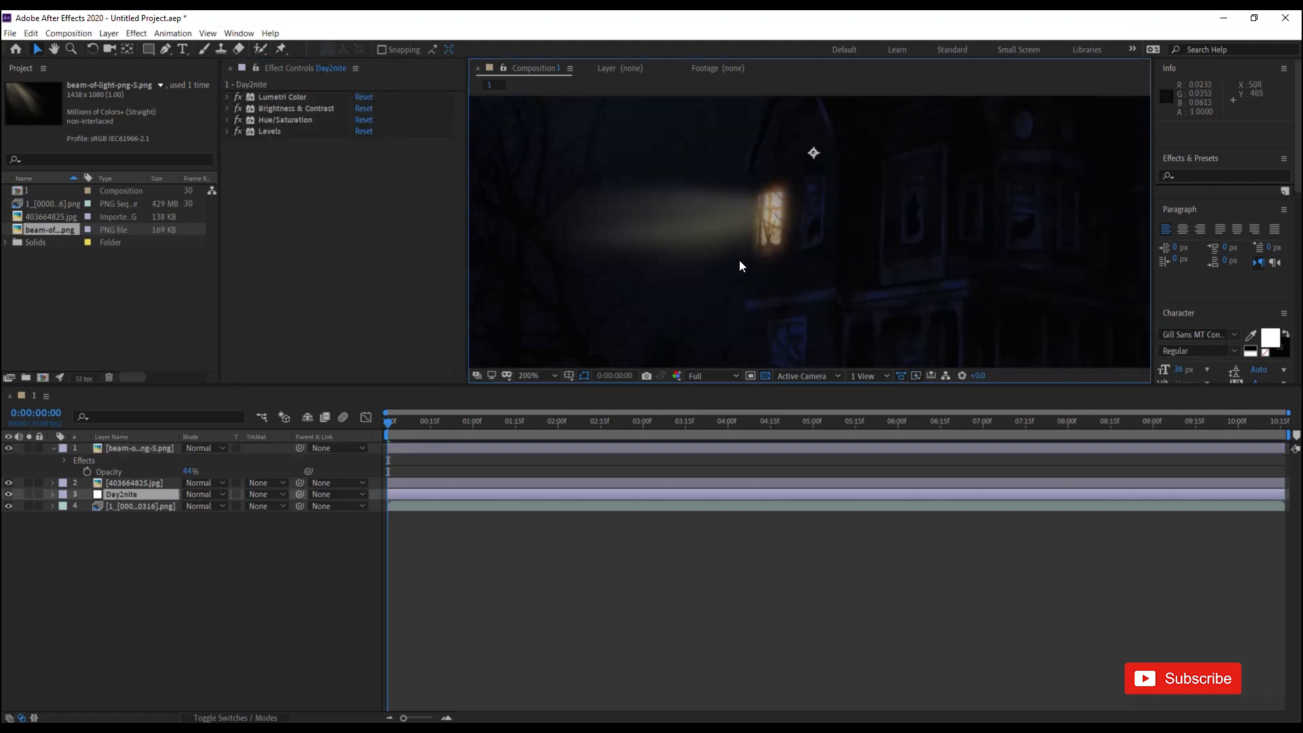
Move the blurred beam closer to the glowing window and shorten it to a scale of about 7 by 14%.
mouse_move(693, 231)
mouse_down()
mouse_move(713, 234)
mouse_move(673, 240)
mouse_up()
click(156, 450)
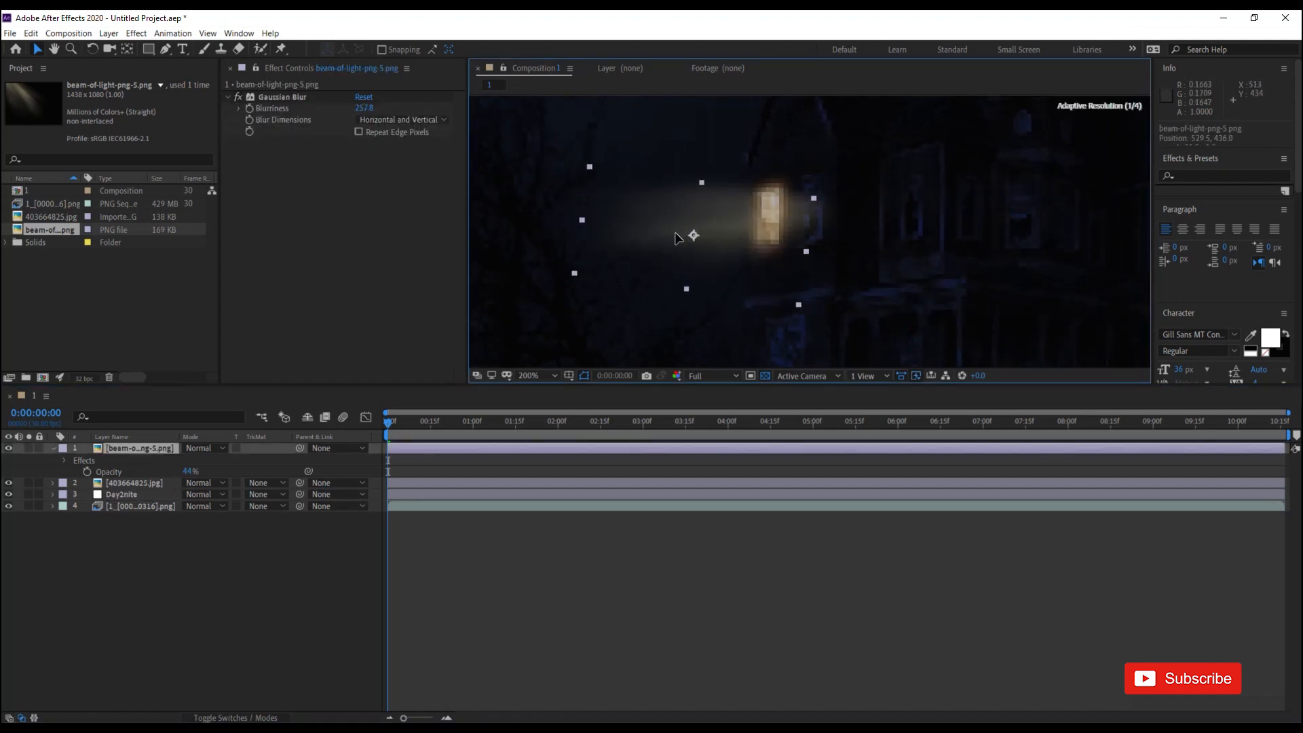
click(807, 255)
click(155, 450)
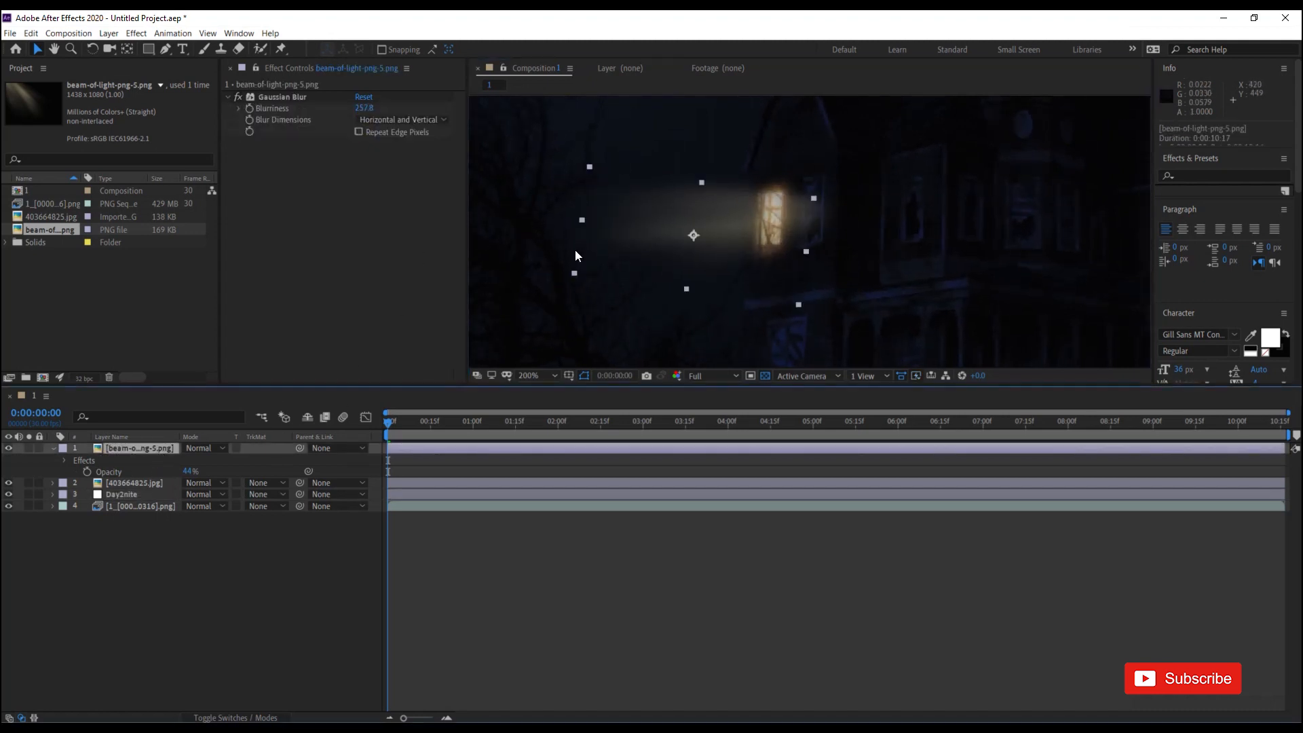
drag(582, 220, 619, 230)
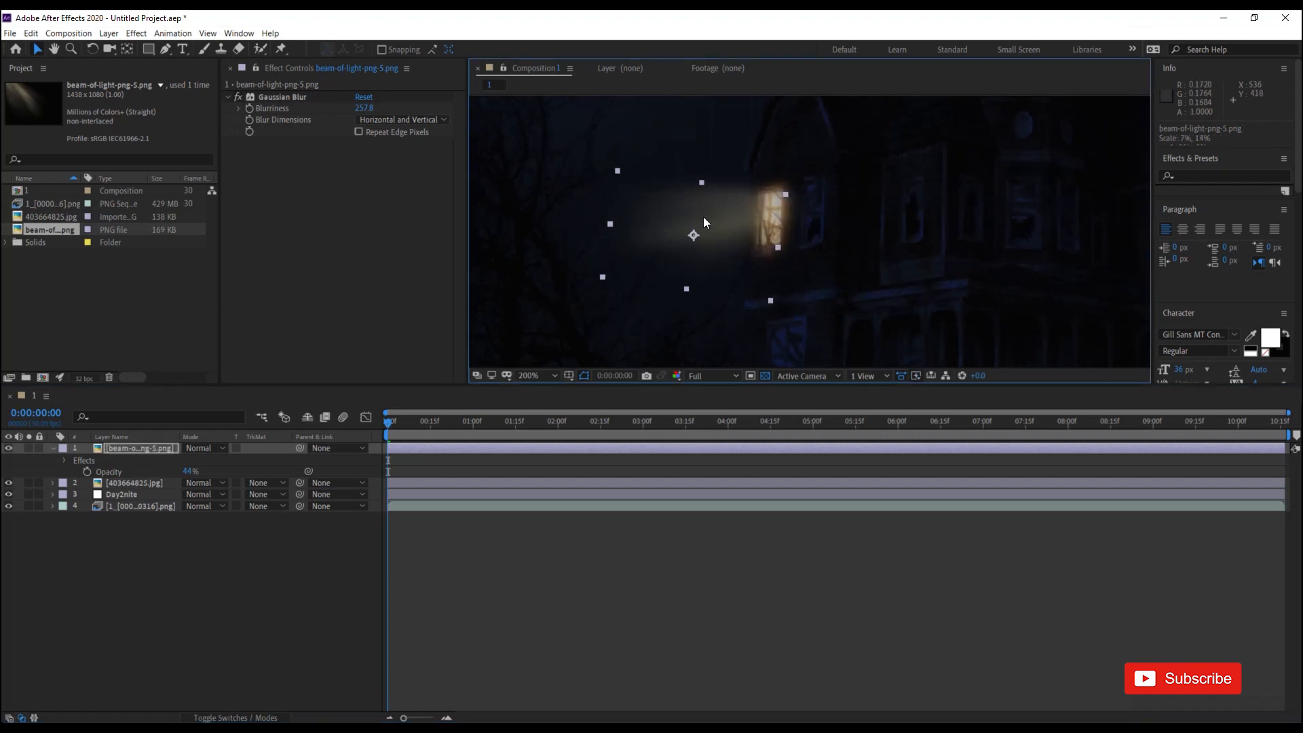
click(789, 526)
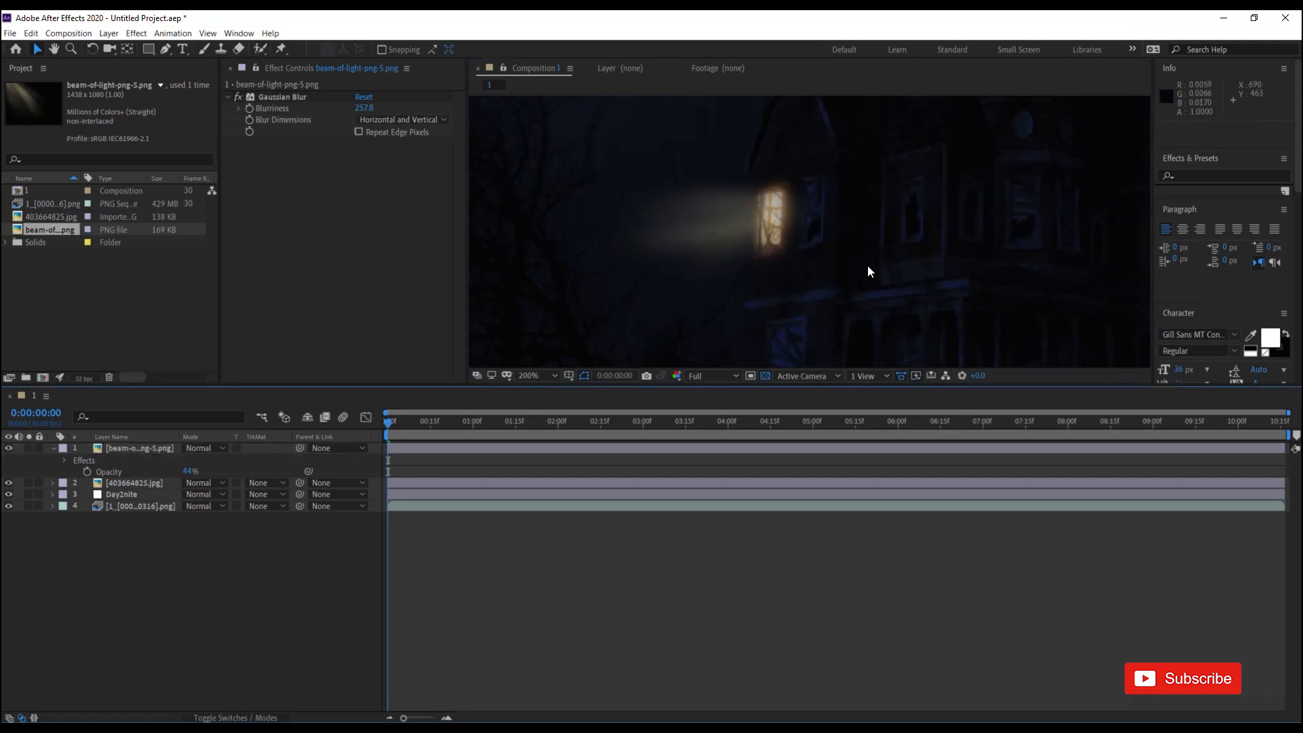
Widen the blurred beam vertically to a scale of about 9 by 14%.
scroll(867, 264, down, 2)
scroll(862, 263, up, 1)
click(766, 223)
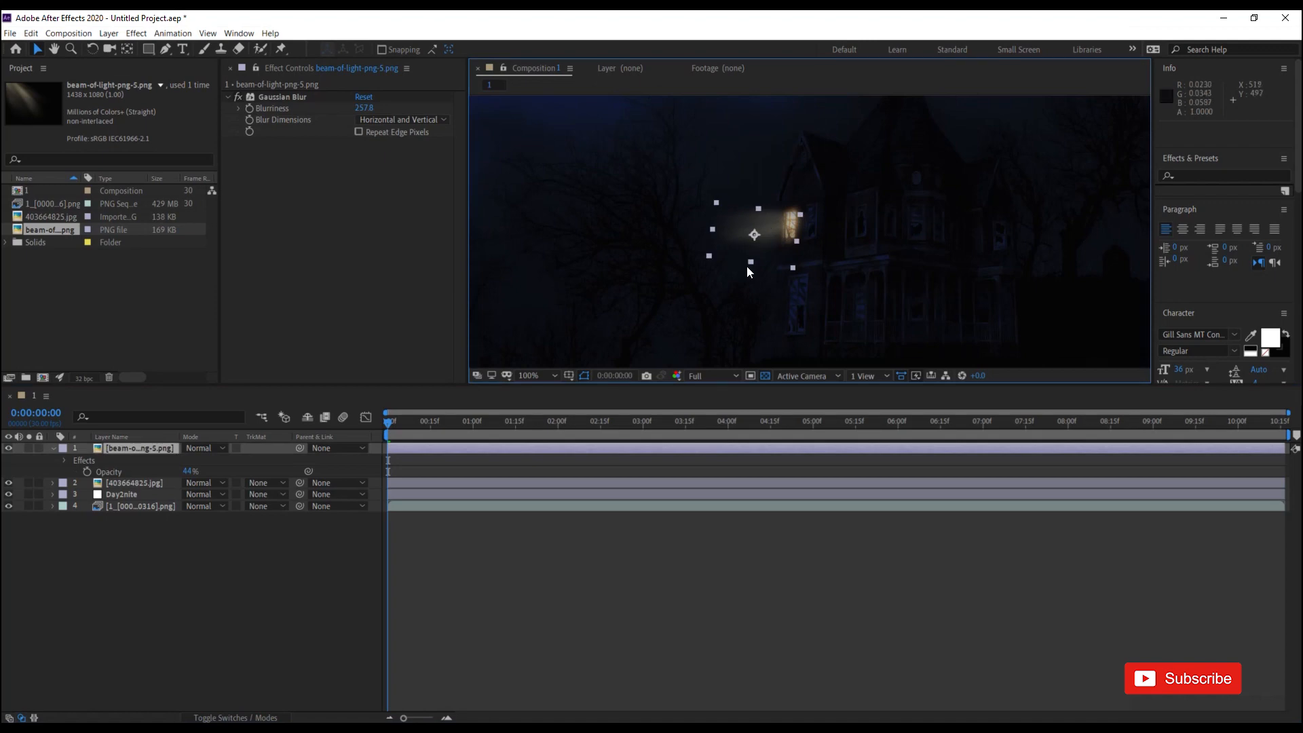
drag(756, 266, 759, 272)
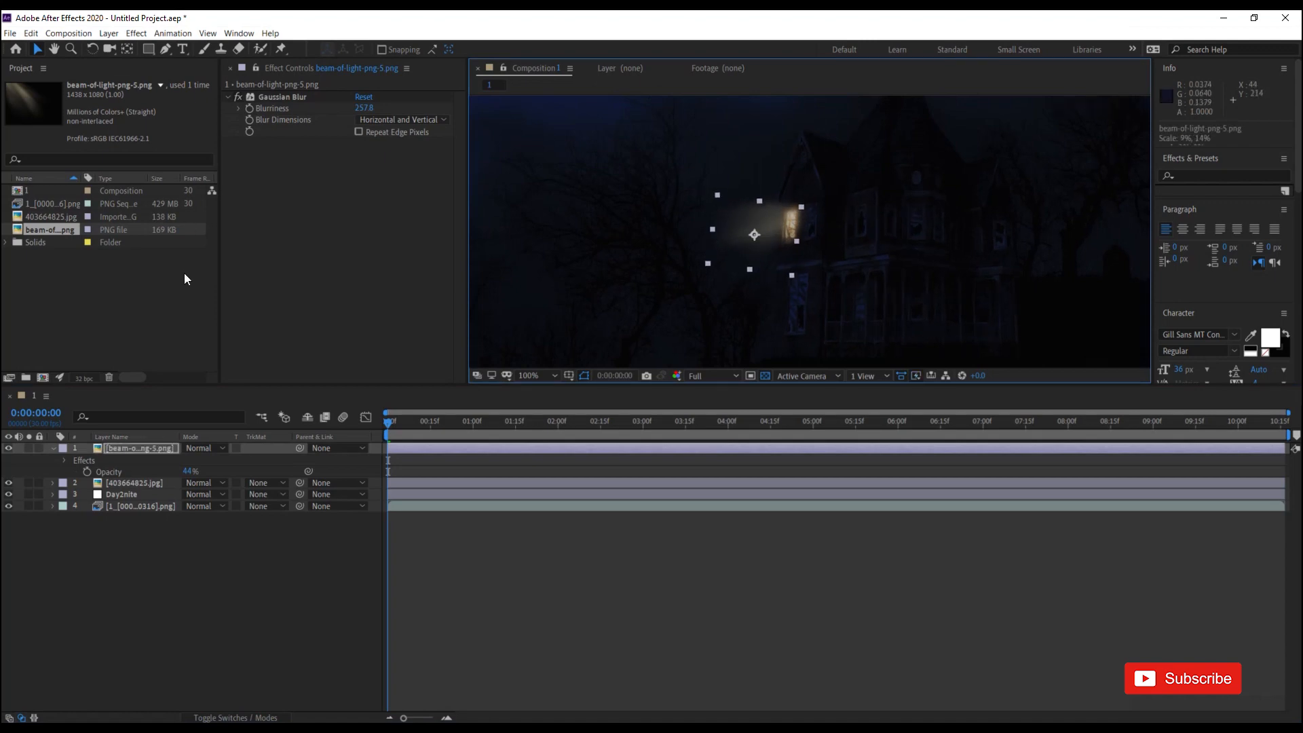
Rotate the light beam to 102° and check it against the whole night scene.
key(r)
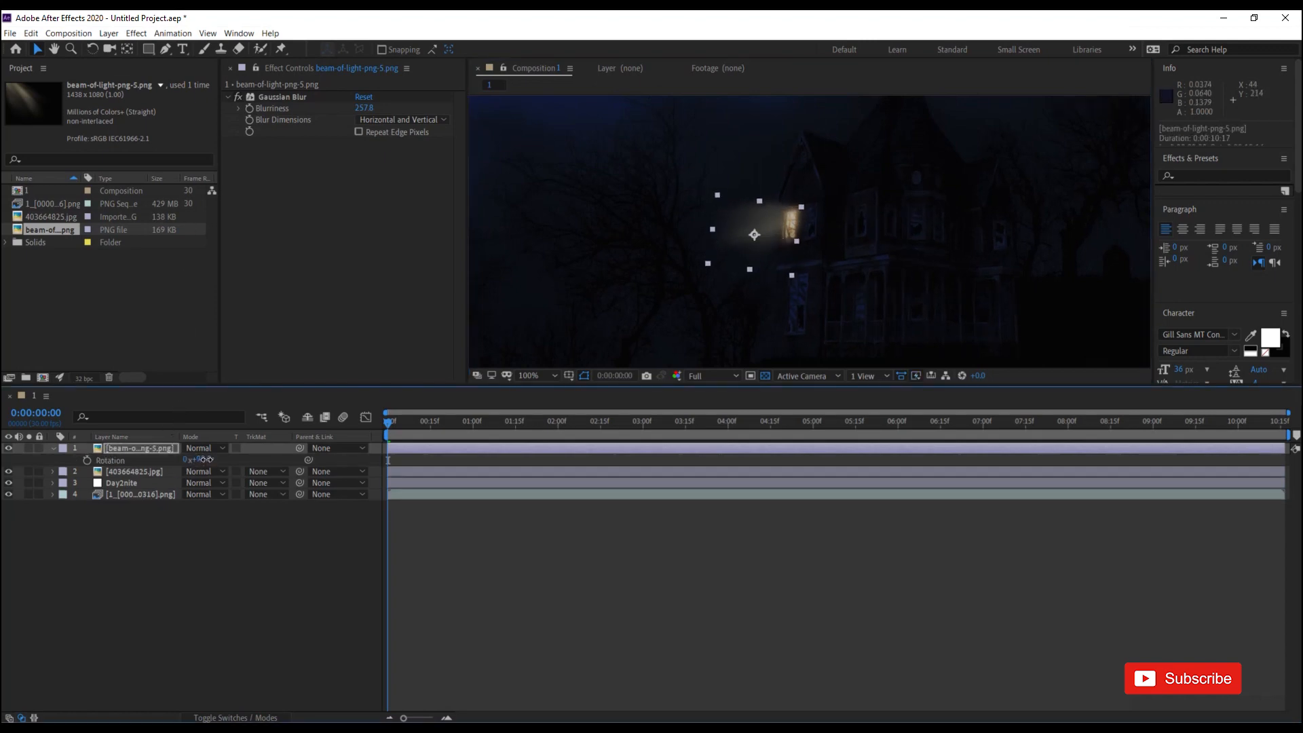
drag(206, 459, 211, 460)
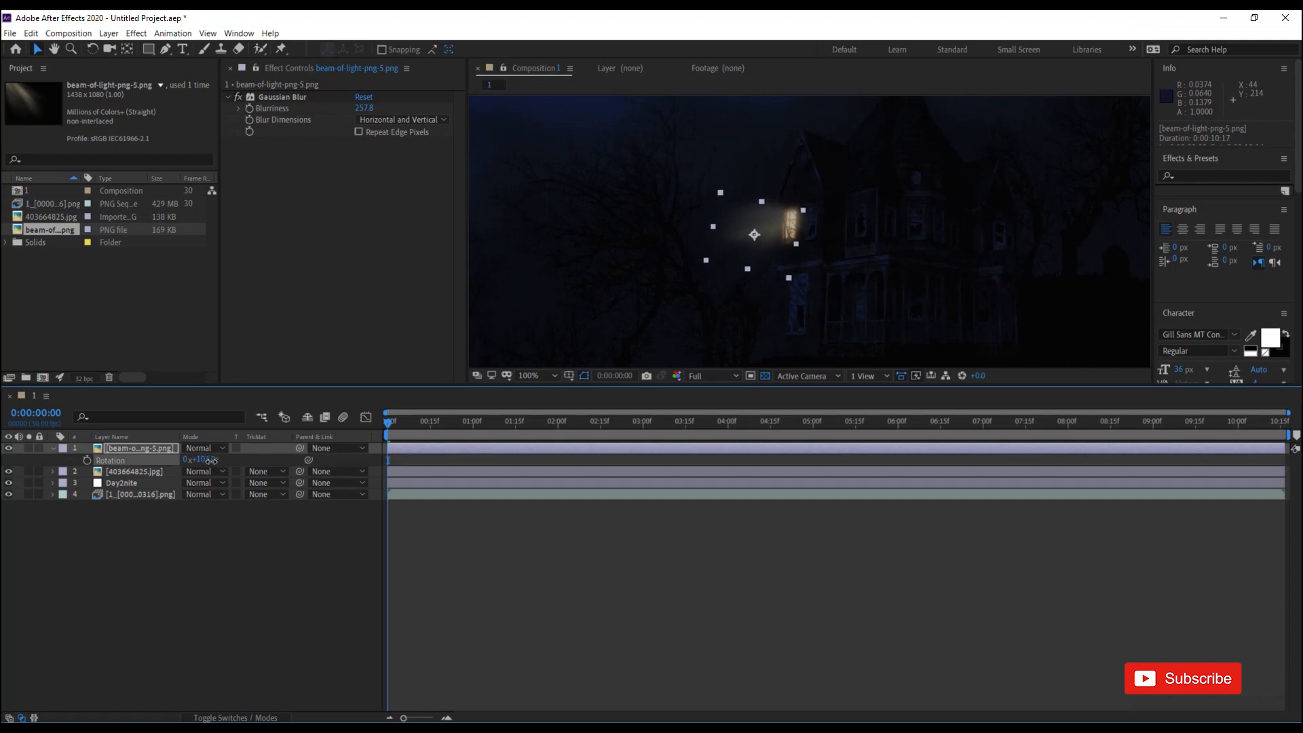
click(615, 572)
scroll(768, 213, down, 2)
click(768, 214)
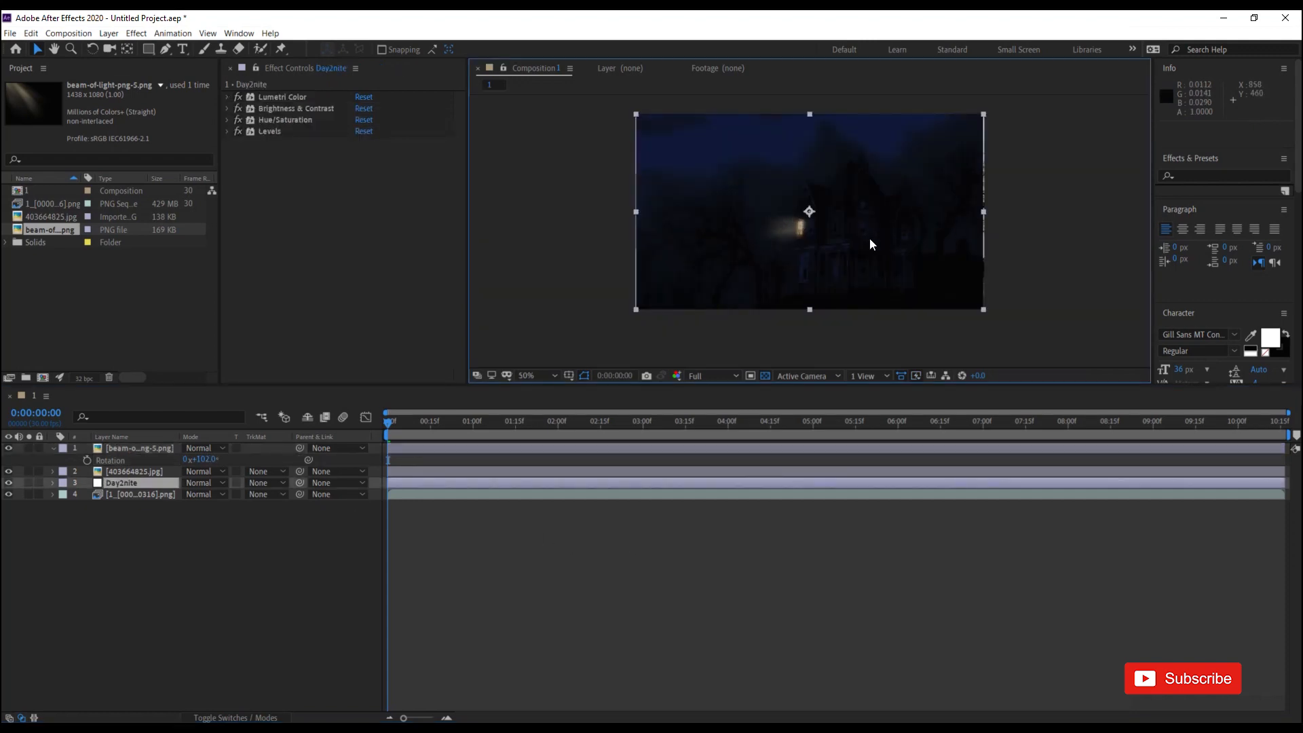
scroll(869, 243, up, 2)
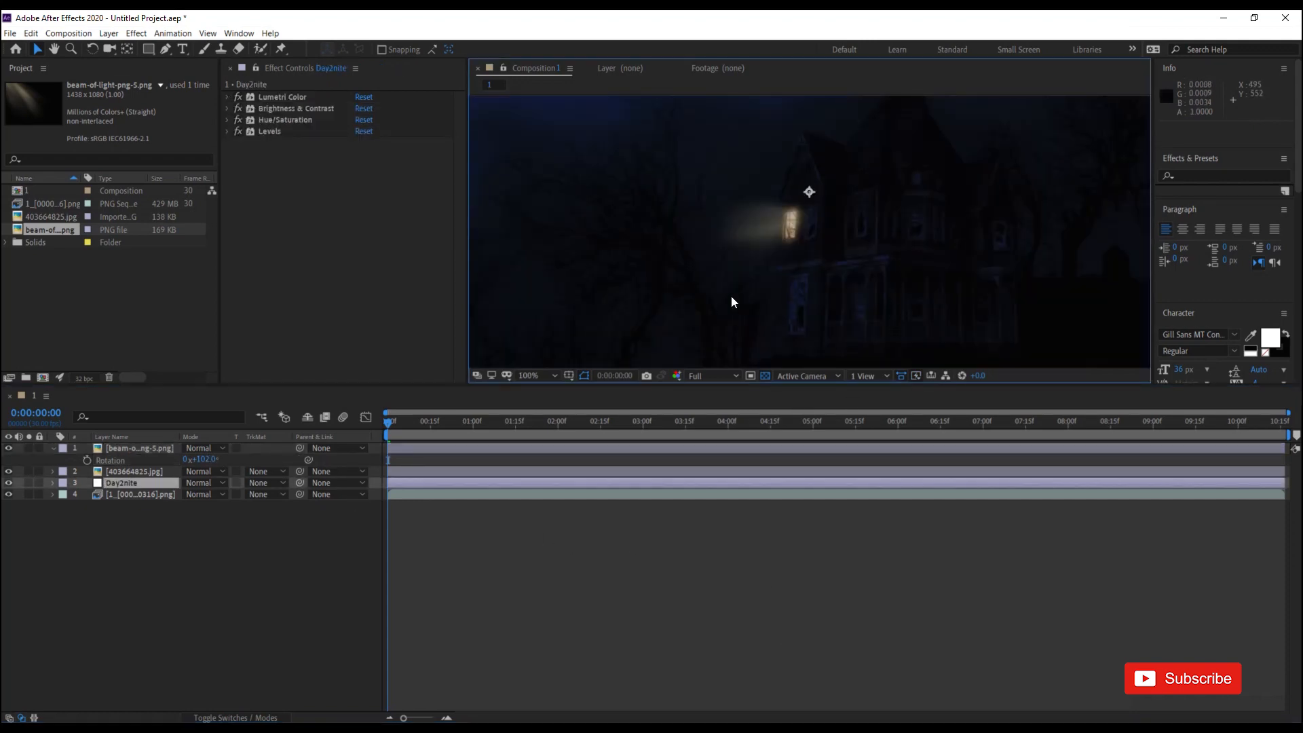
Try the Add blending mode on the light beam layer and settle on Linear Light.
click(169, 448)
click(198, 448)
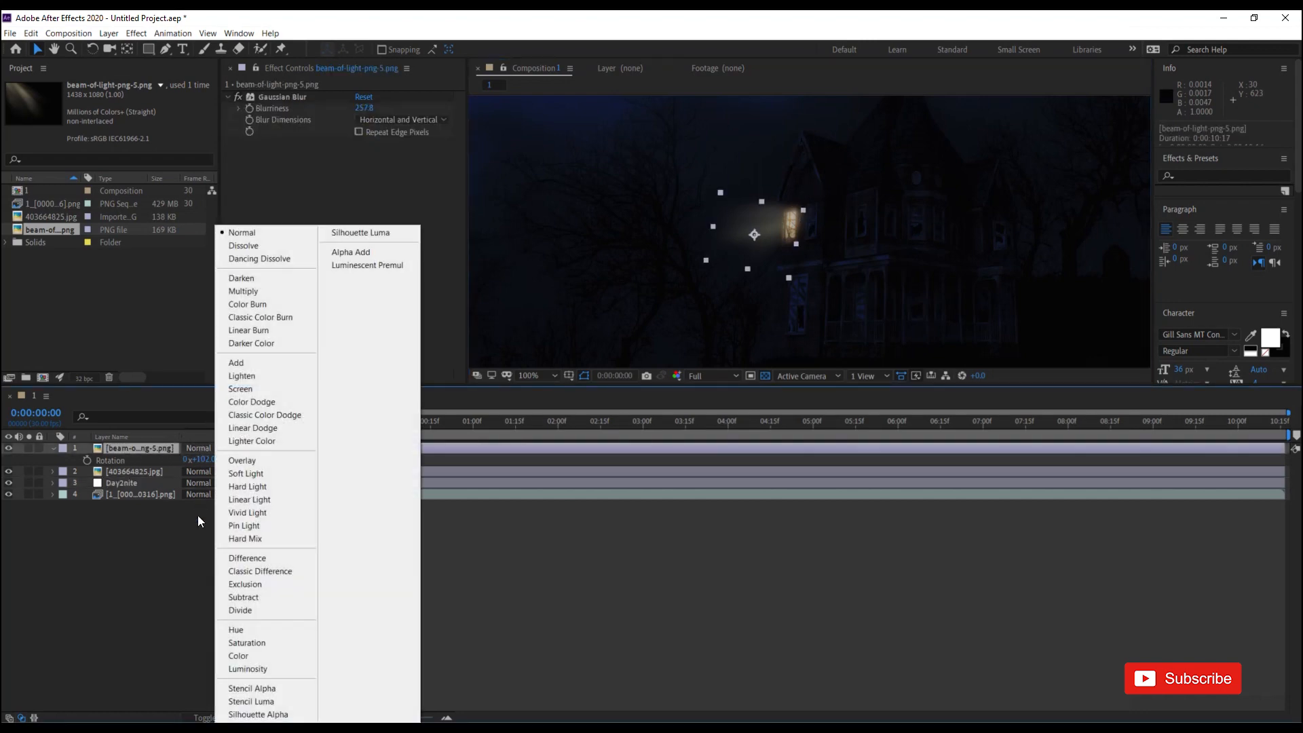
click(264, 368)
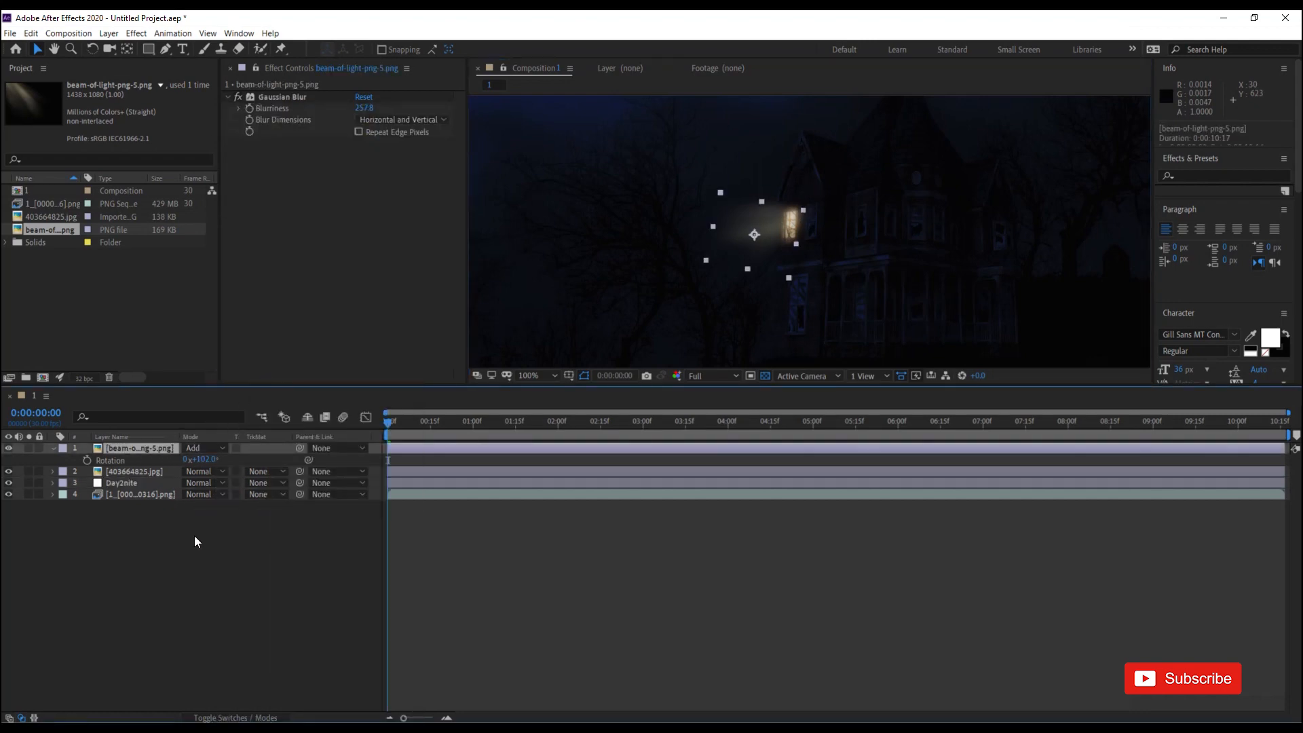
click(193, 448)
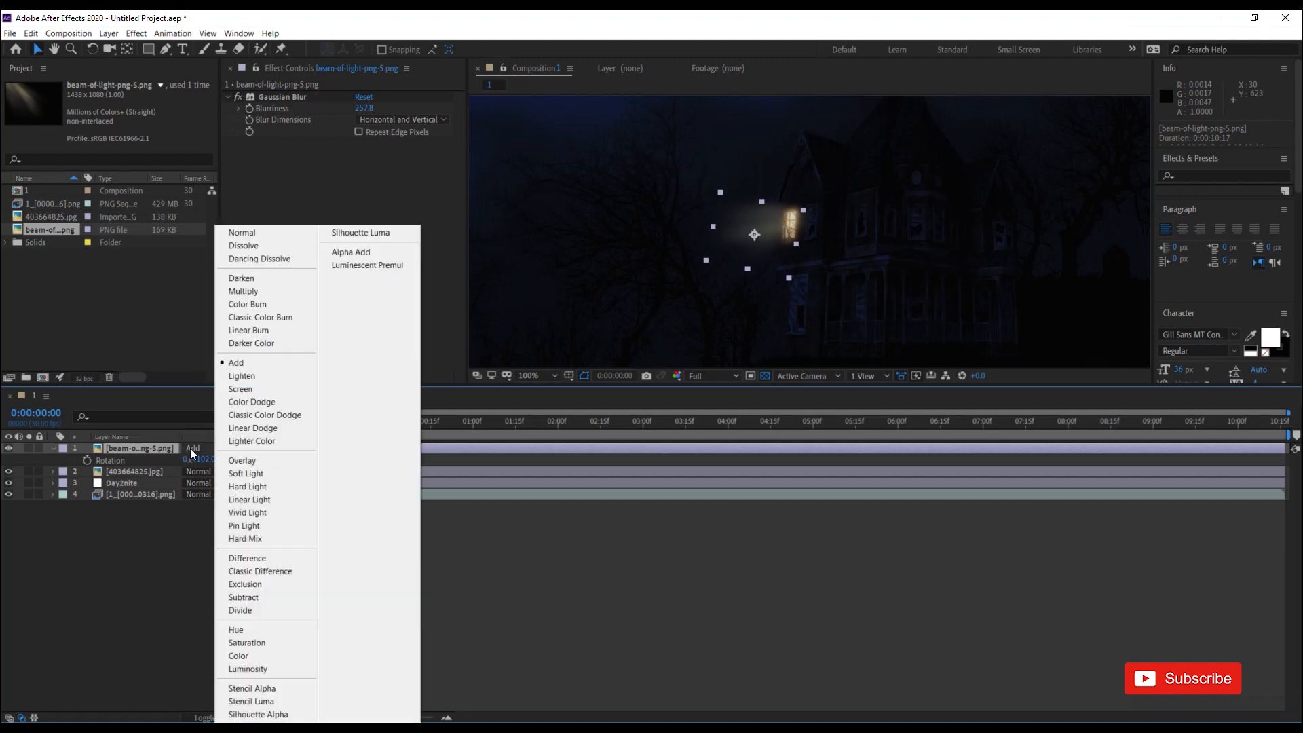
click(263, 497)
scroll(802, 255, up, 1)
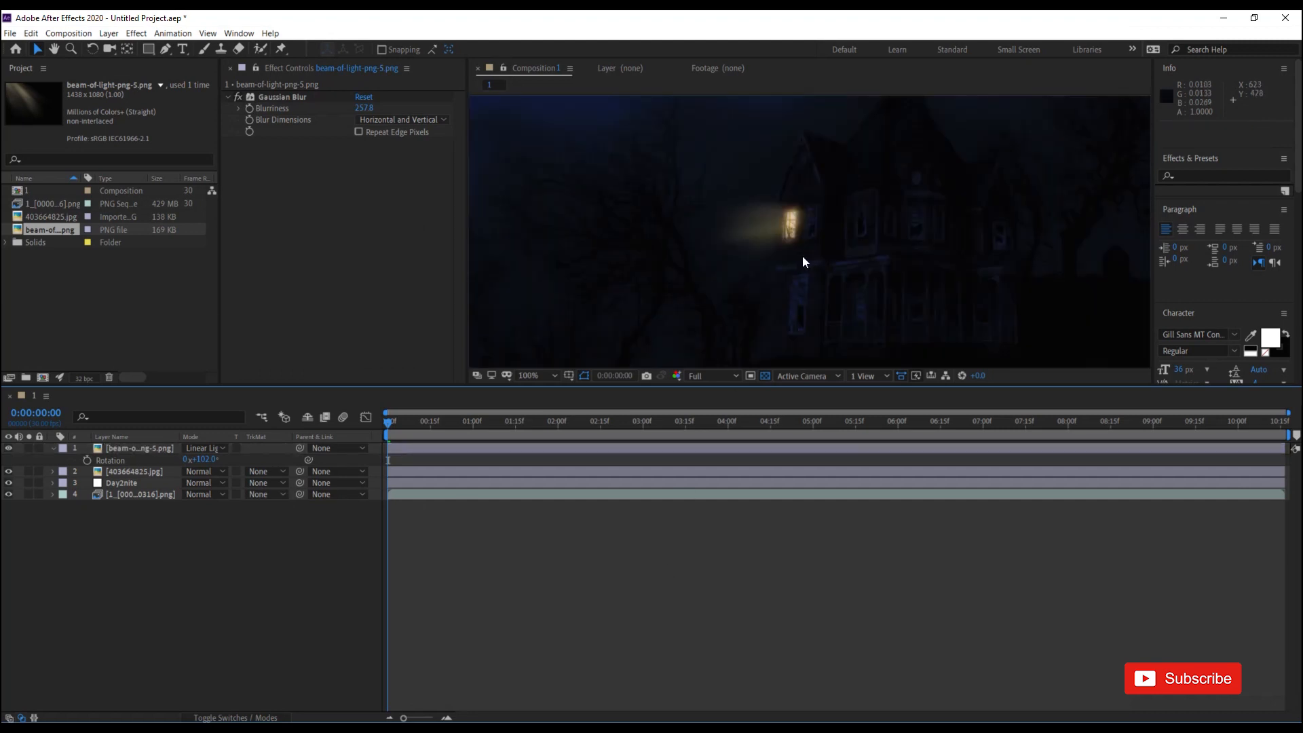
scroll(767, 263, down, 1)
Hide the Day2nite adjustment layer and examine the house's other windows in the daytime footage.
click(8, 483)
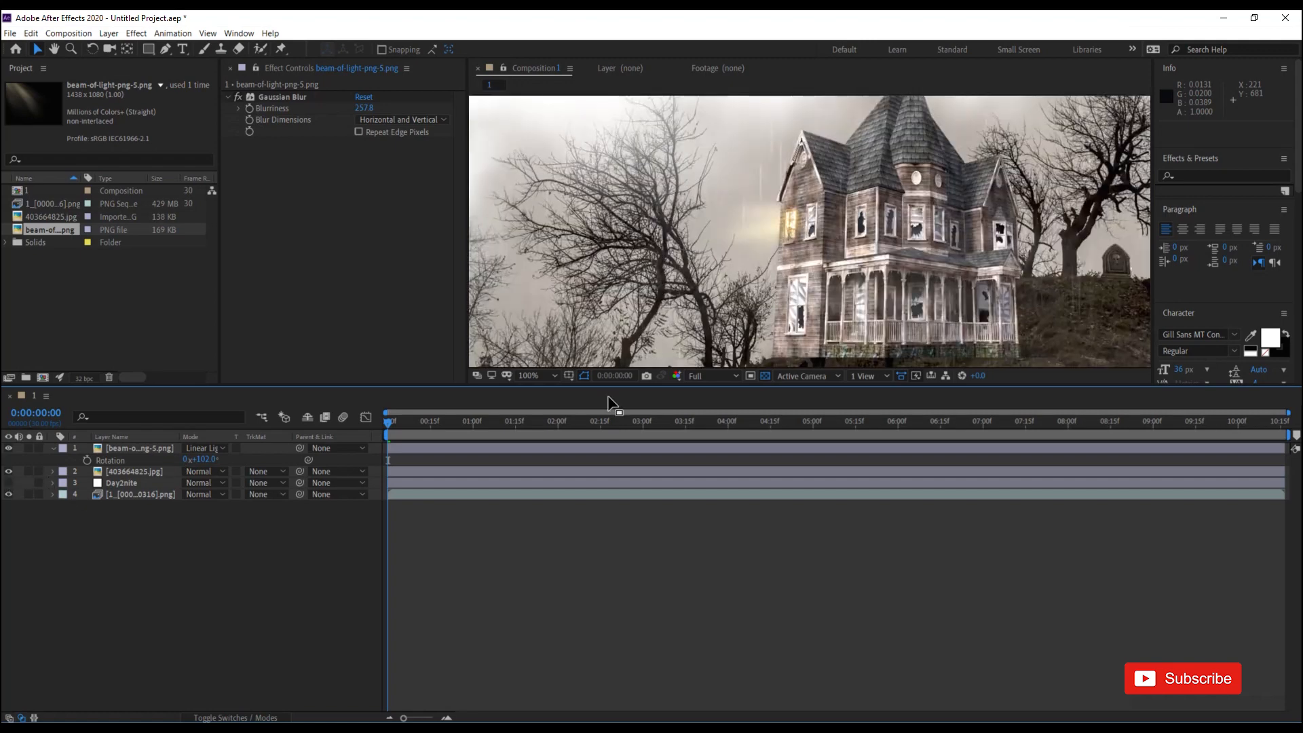
scroll(916, 235, up, 1)
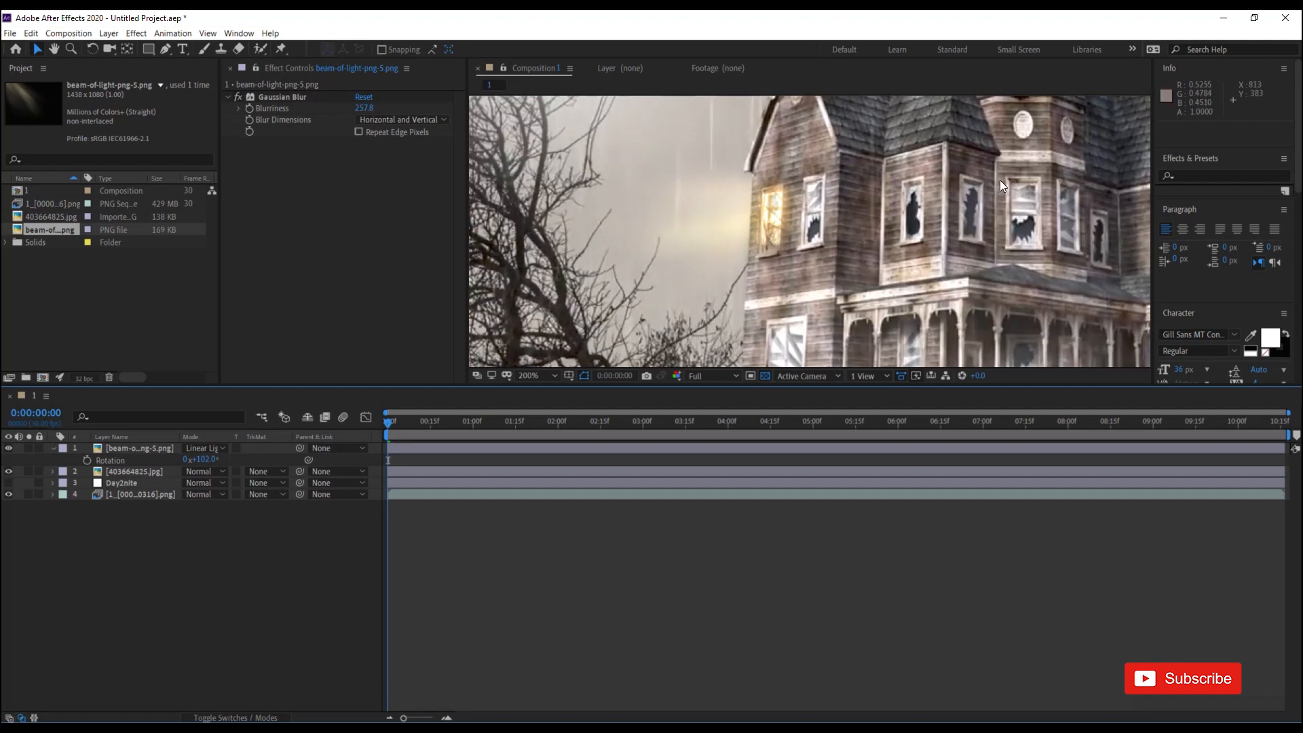
scroll(977, 197, up, 1)
scroll(977, 198, down, 2)
scroll(984, 215, up, 1)
Duplicate the glowing window layer 403664825.jpg and place the copy over the narrow broken window beside the central tower.
click(154, 470)
shift+click(159, 449)
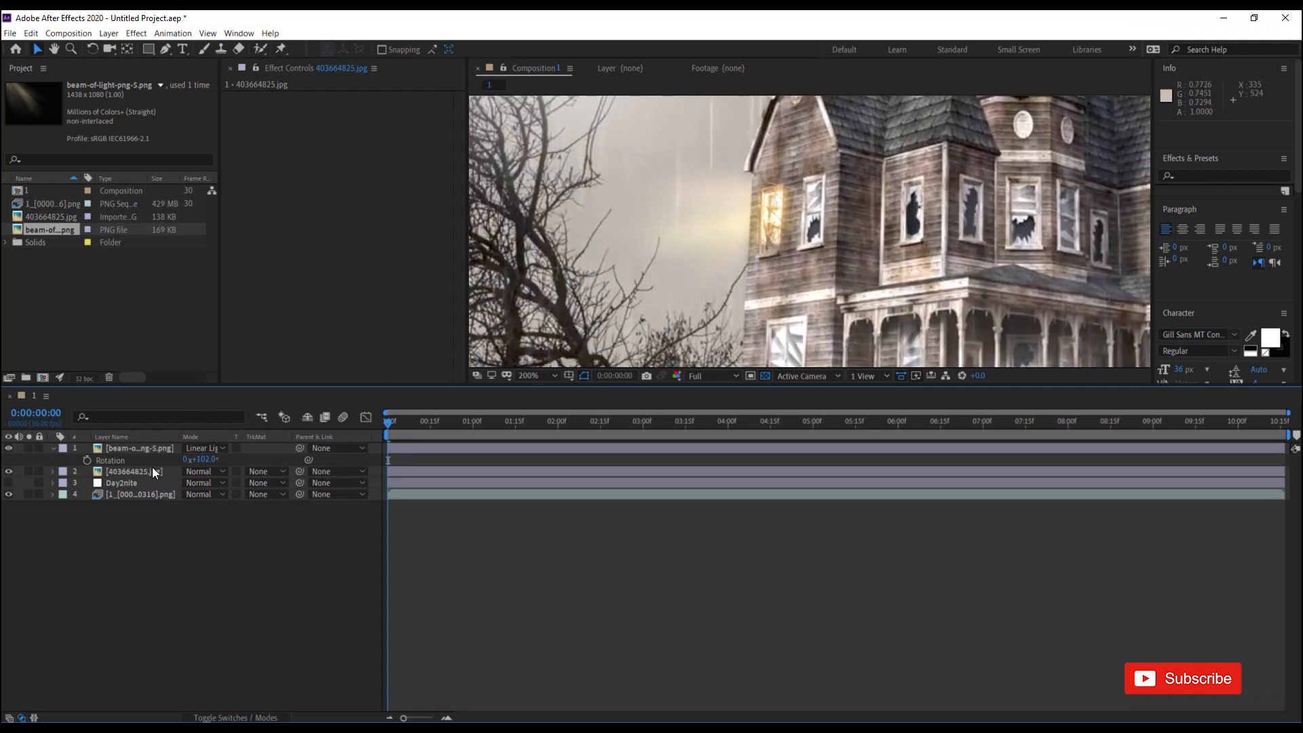
click(148, 477)
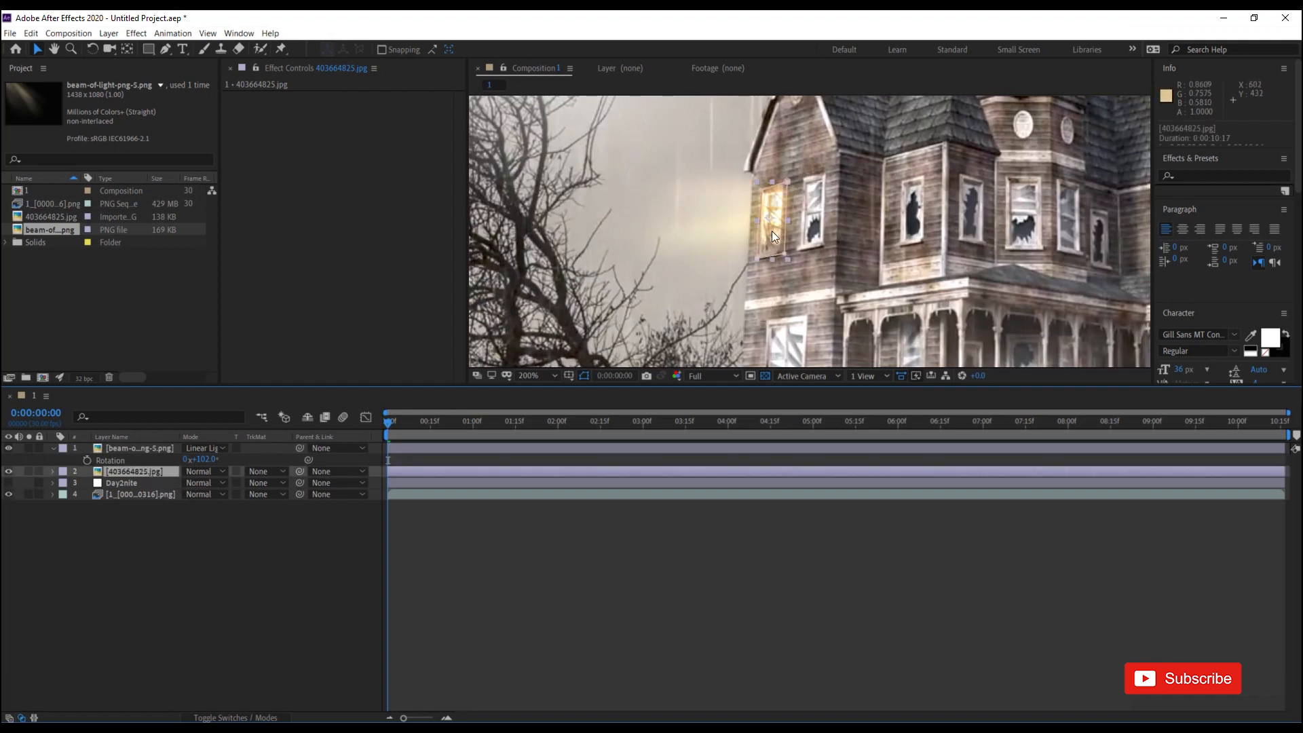
key(ctrl+d)
drag(771, 227, 974, 217)
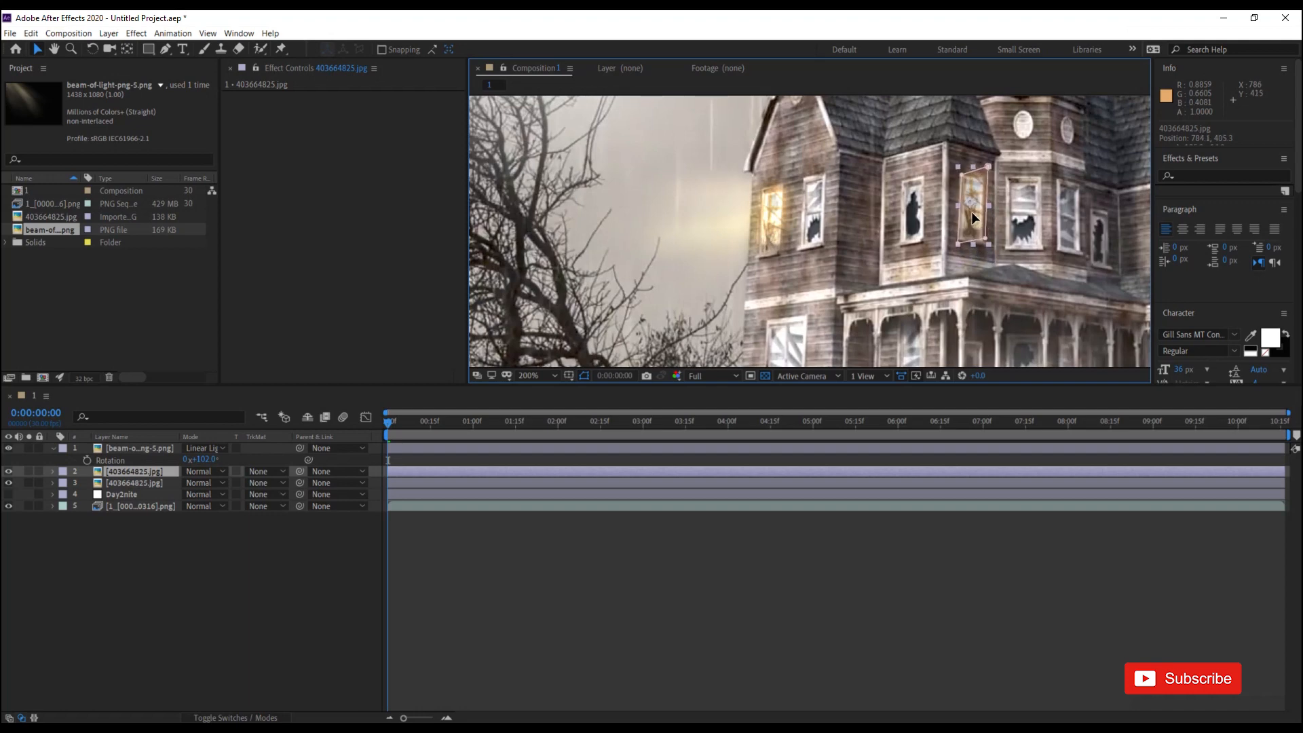
Reshape the copied window layer's mask to frame the wider broken window on the central tower, extending above its frame.
scroll(977, 214, up, 3)
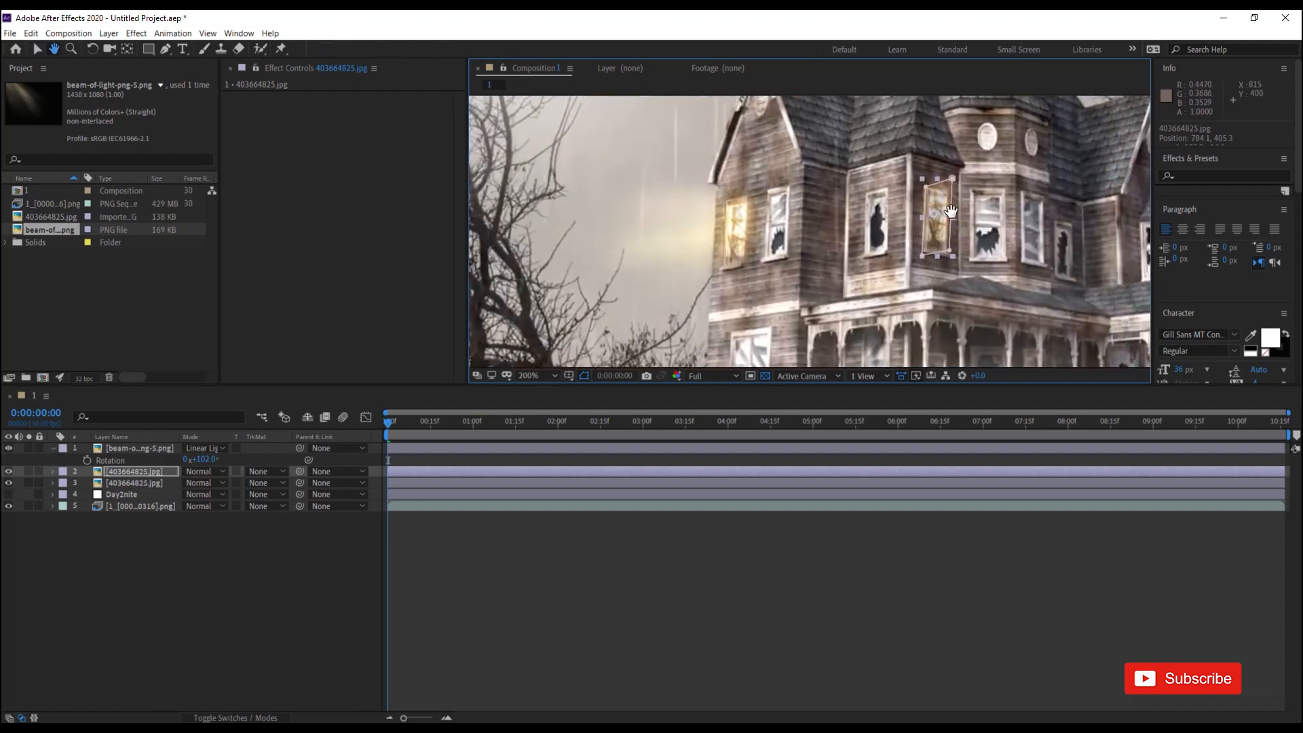
drag(824, 277, 954, 286)
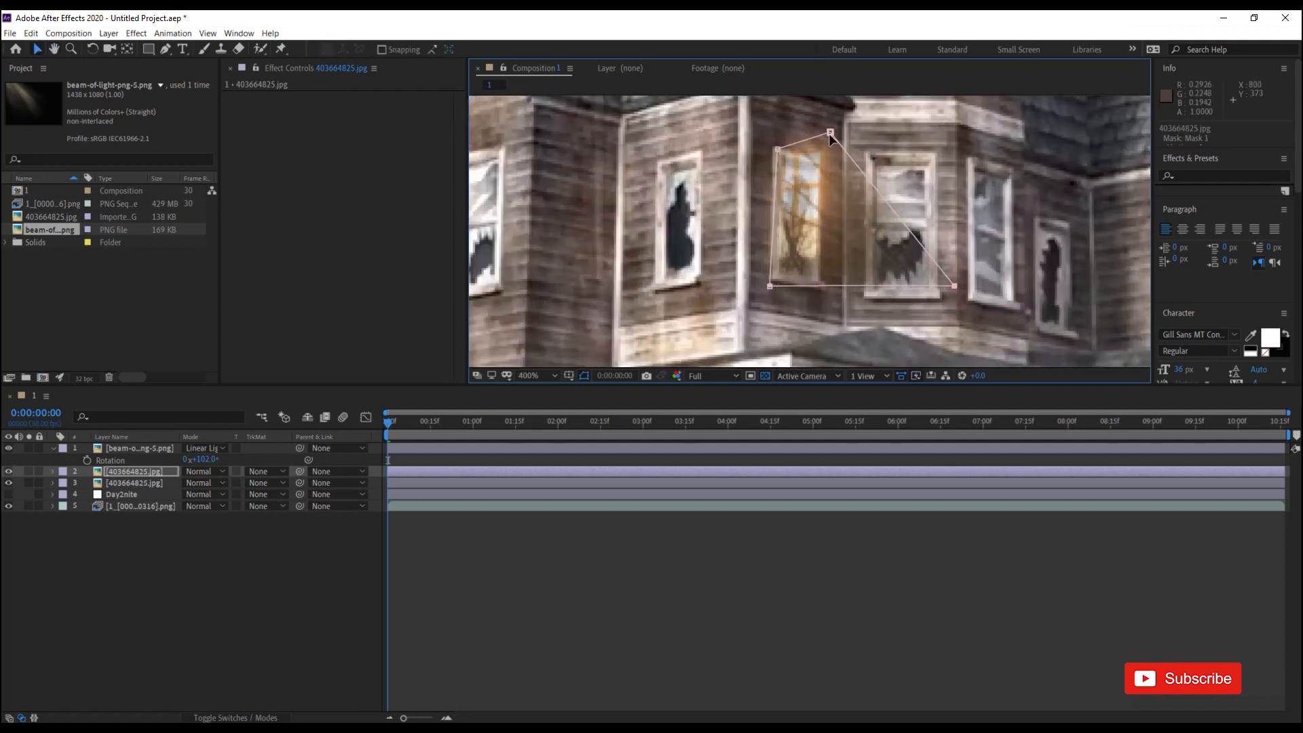
drag(831, 132, 949, 132)
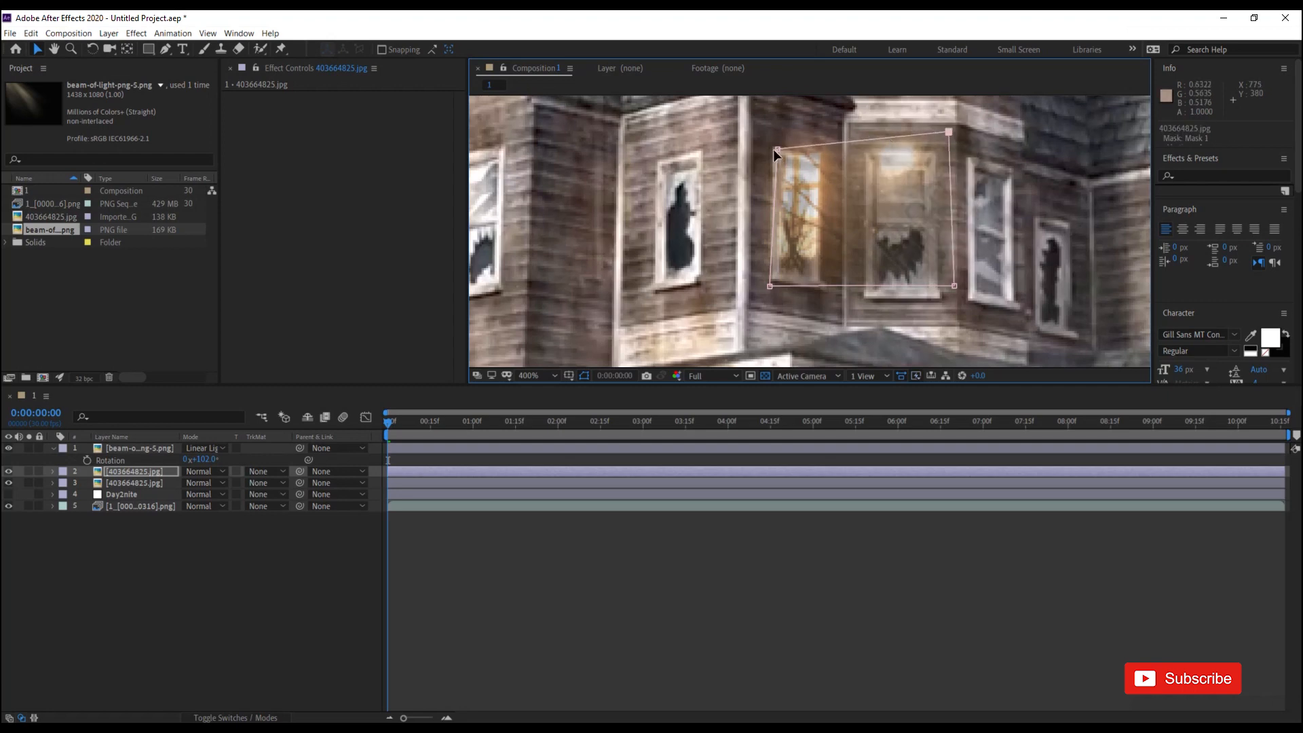
drag(777, 149, 871, 149)
drag(769, 286, 865, 293)
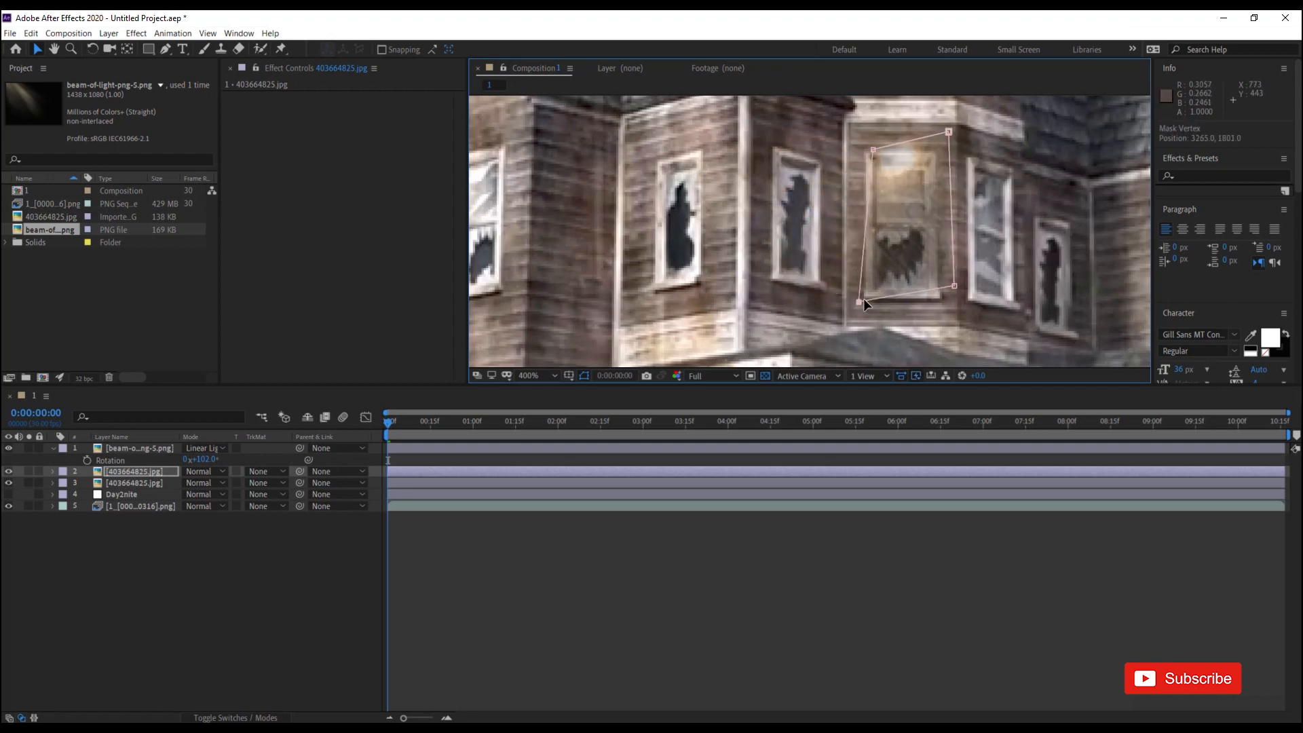
drag(954, 286, 942, 297)
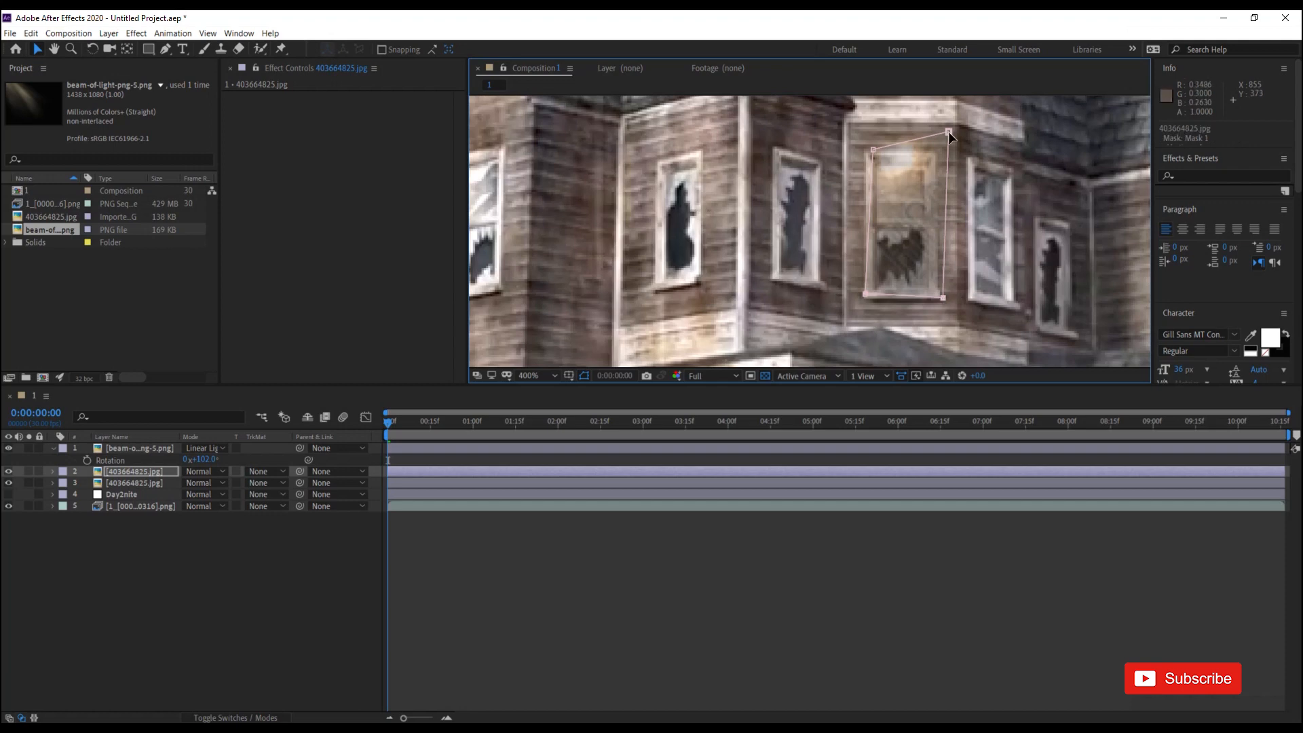
drag(949, 132, 939, 97)
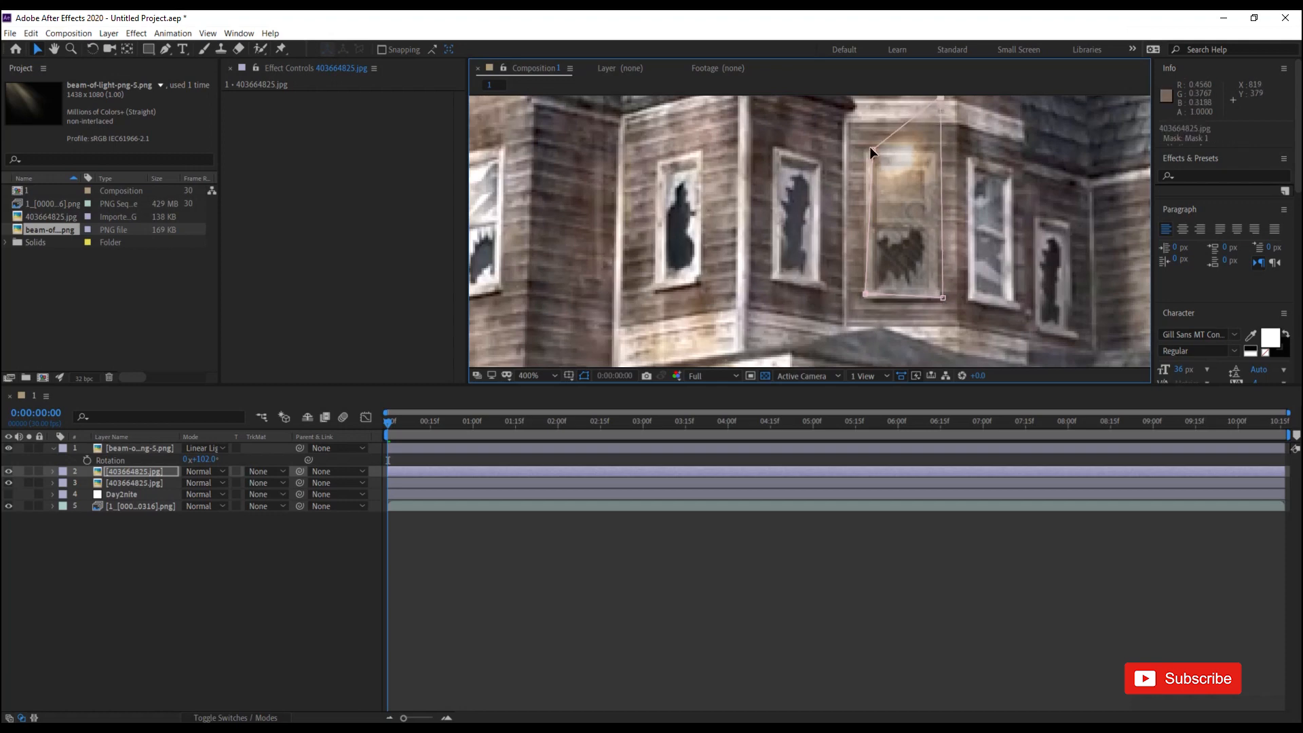
drag(871, 149, 863, 121)
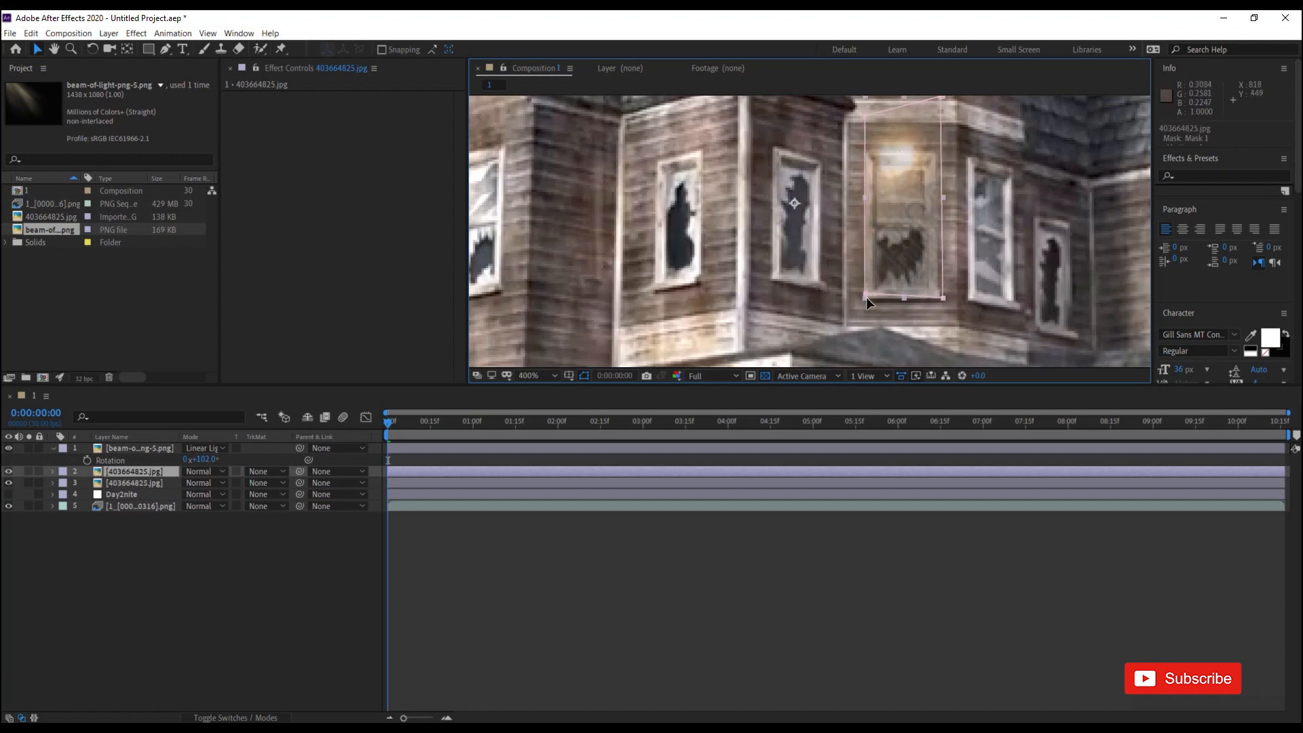
Shorten the copied window layer's mask and move the layer down so the glow covers the tower window.
drag(864, 294, 867, 259)
drag(942, 296, 940, 261)
drag(941, 97, 941, 116)
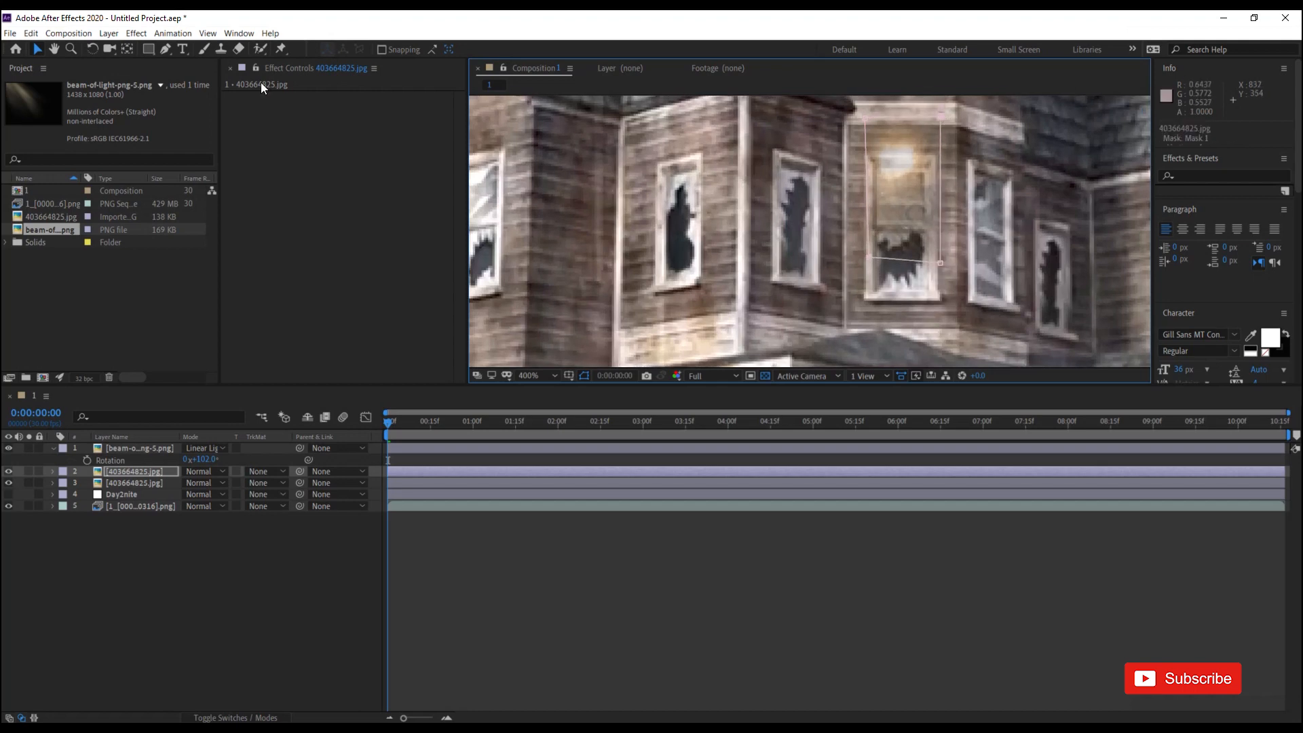
click(136, 531)
click(149, 473)
drag(888, 160, 886, 193)
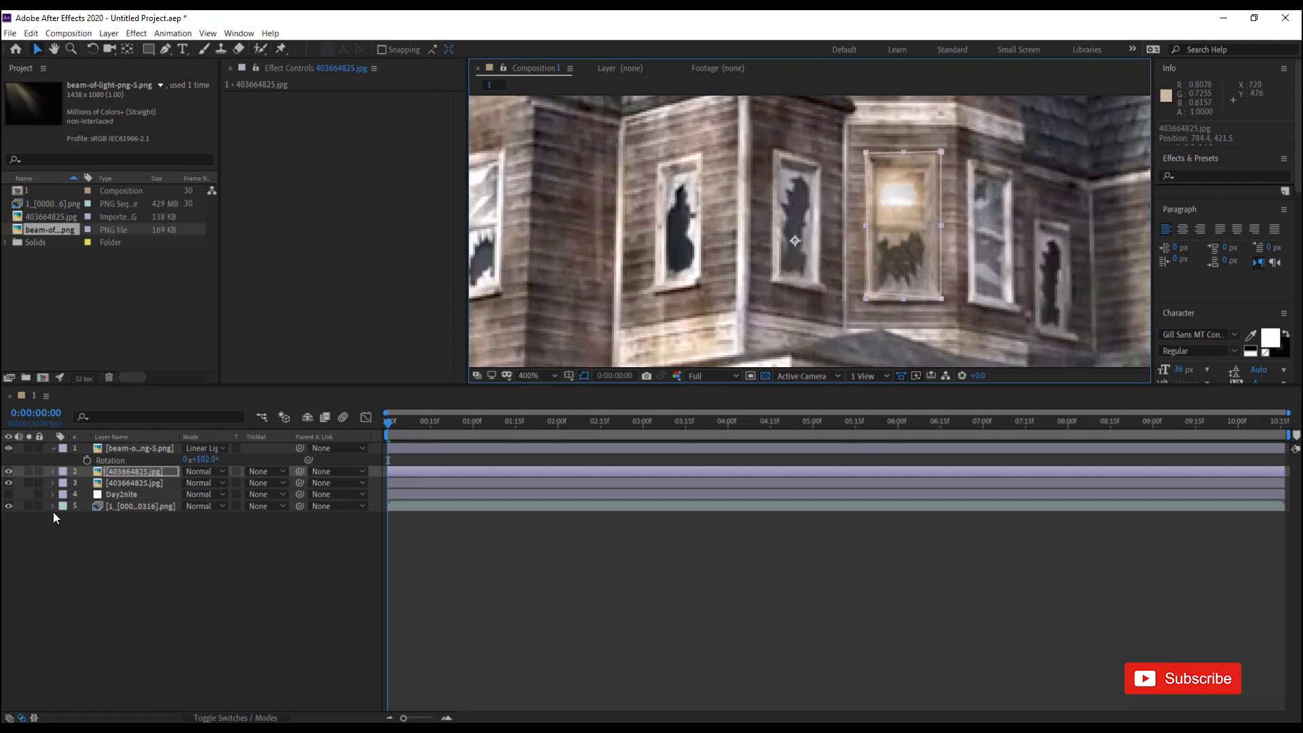
Show the Day2nite adjustment layer again and check both glowing windows in the night scene.
click(8, 494)
scroll(809, 267, down, 4)
click(860, 576)
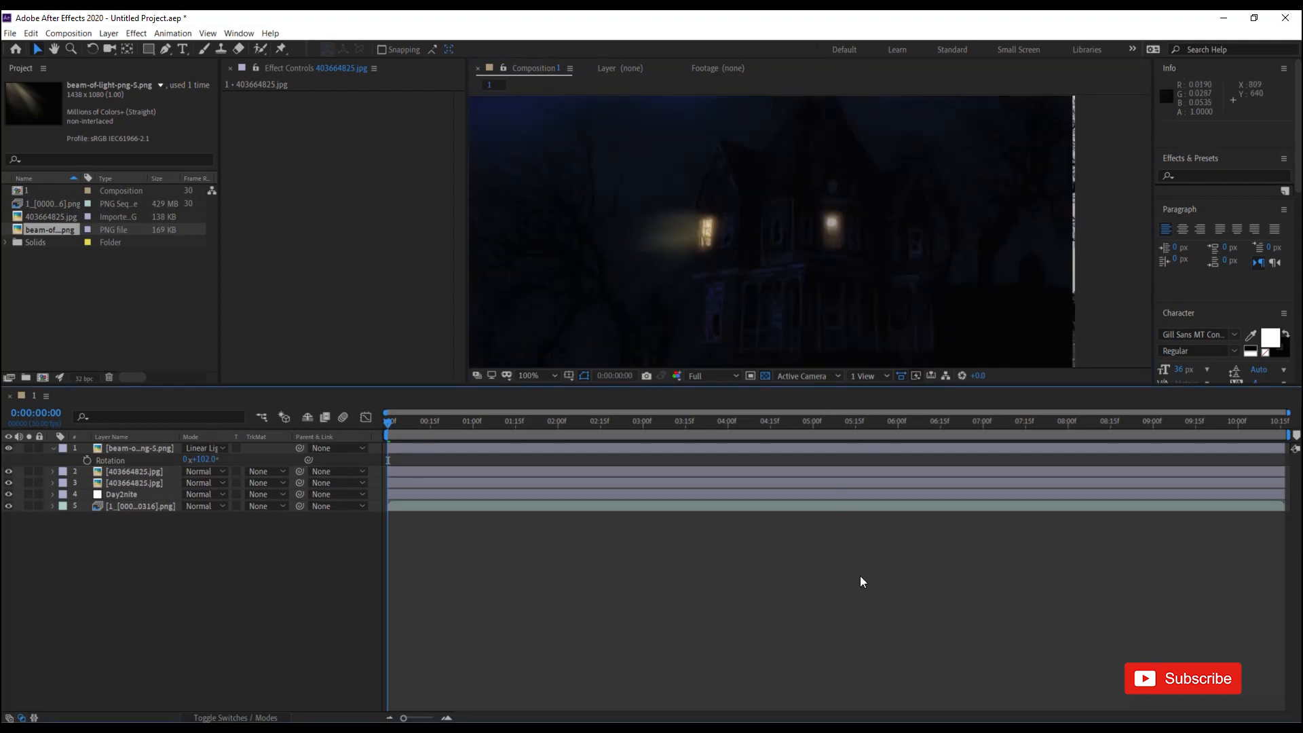
click(143, 481)
click(149, 470)
click(582, 601)
scroll(861, 259, down, 1)
scroll(842, 266, up, 1)
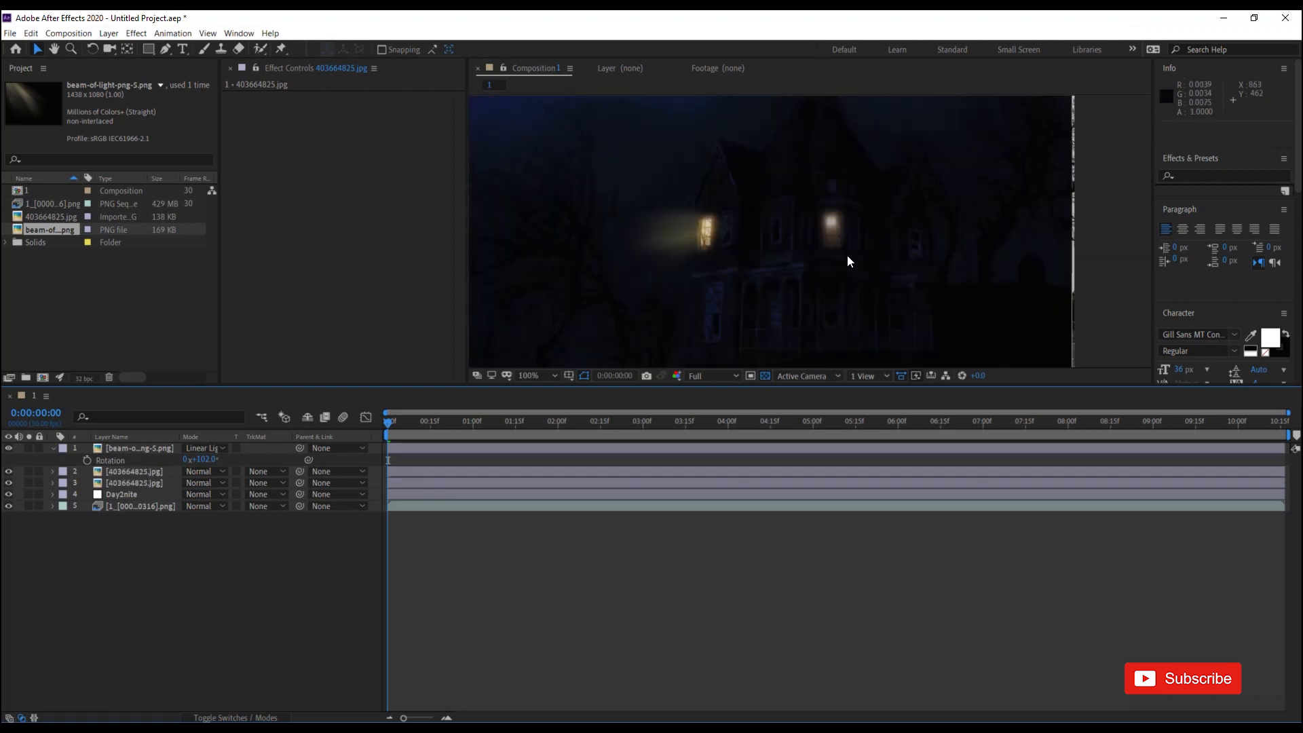
Try different blending modes on the tower window's 403664825.jpg layer and settle on Screen.
click(133, 471)
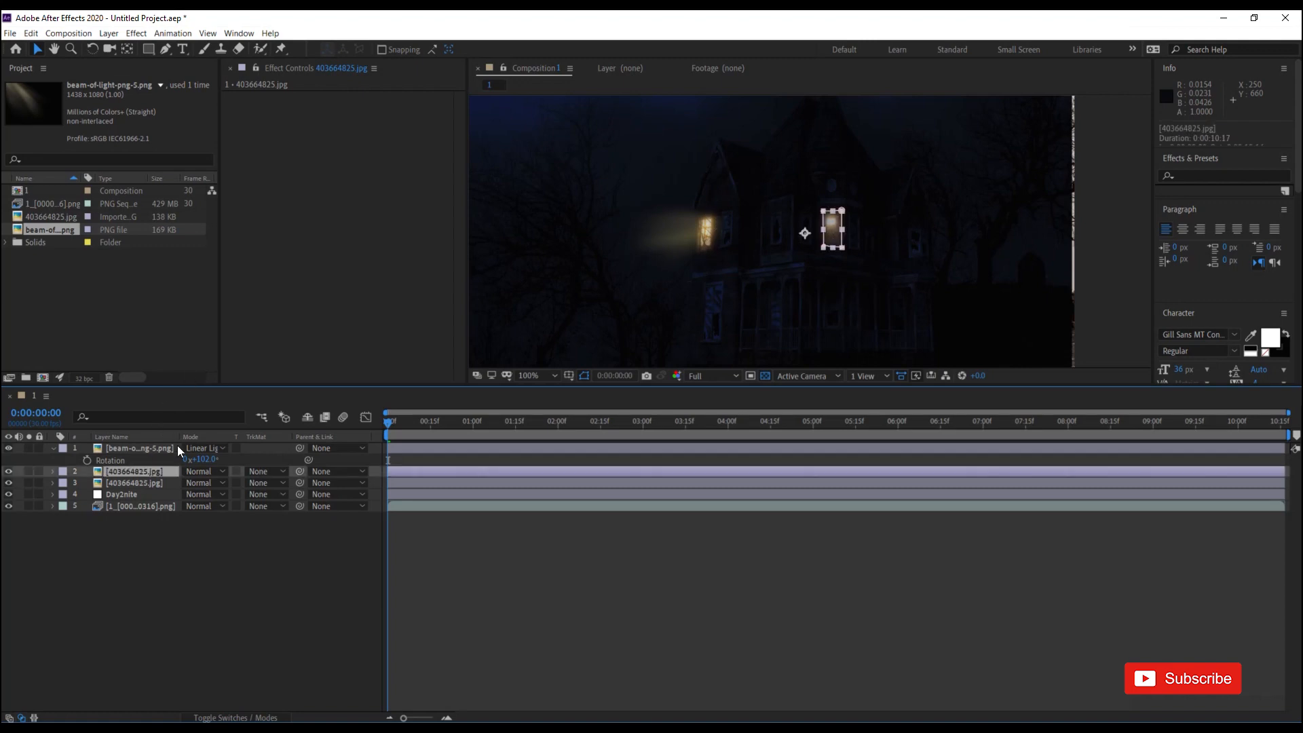
click(200, 472)
click(228, 463)
click(198, 473)
click(252, 377)
click(199, 471)
click(242, 392)
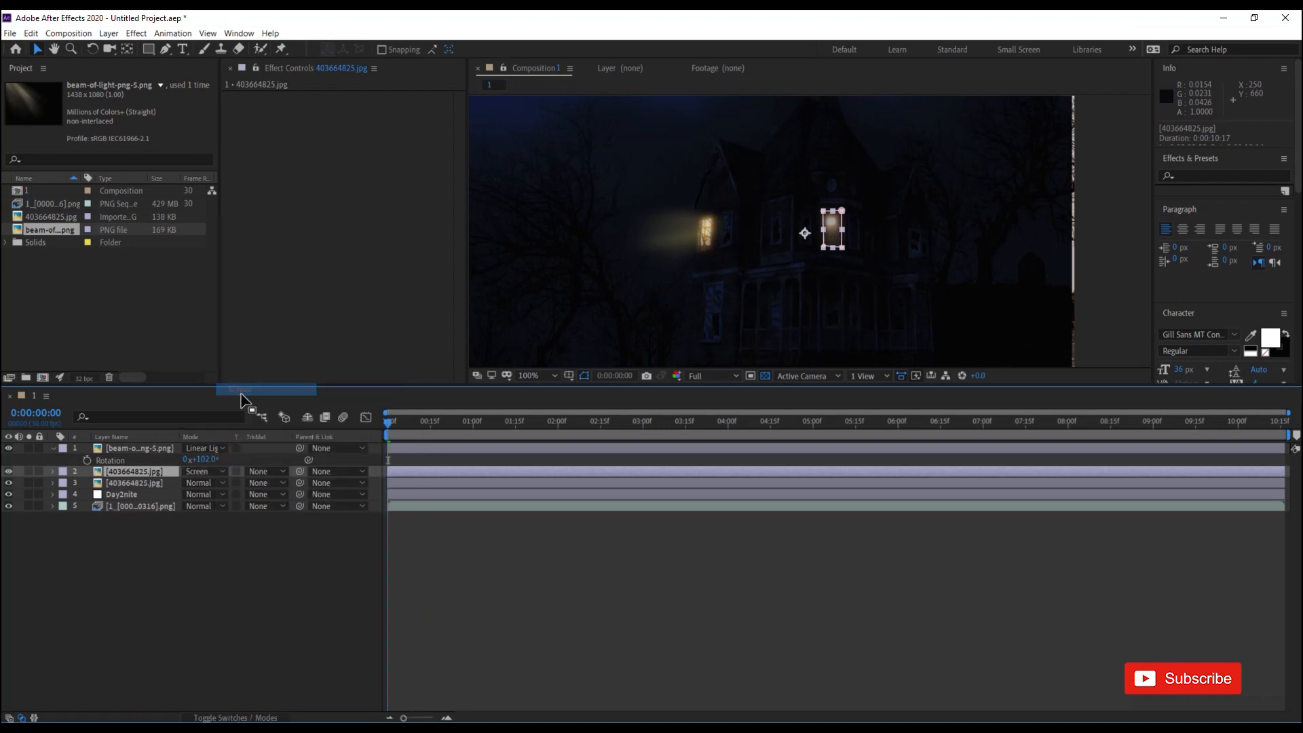
click(488, 560)
scroll(886, 268, down, 2)
scroll(869, 275, up, 2)
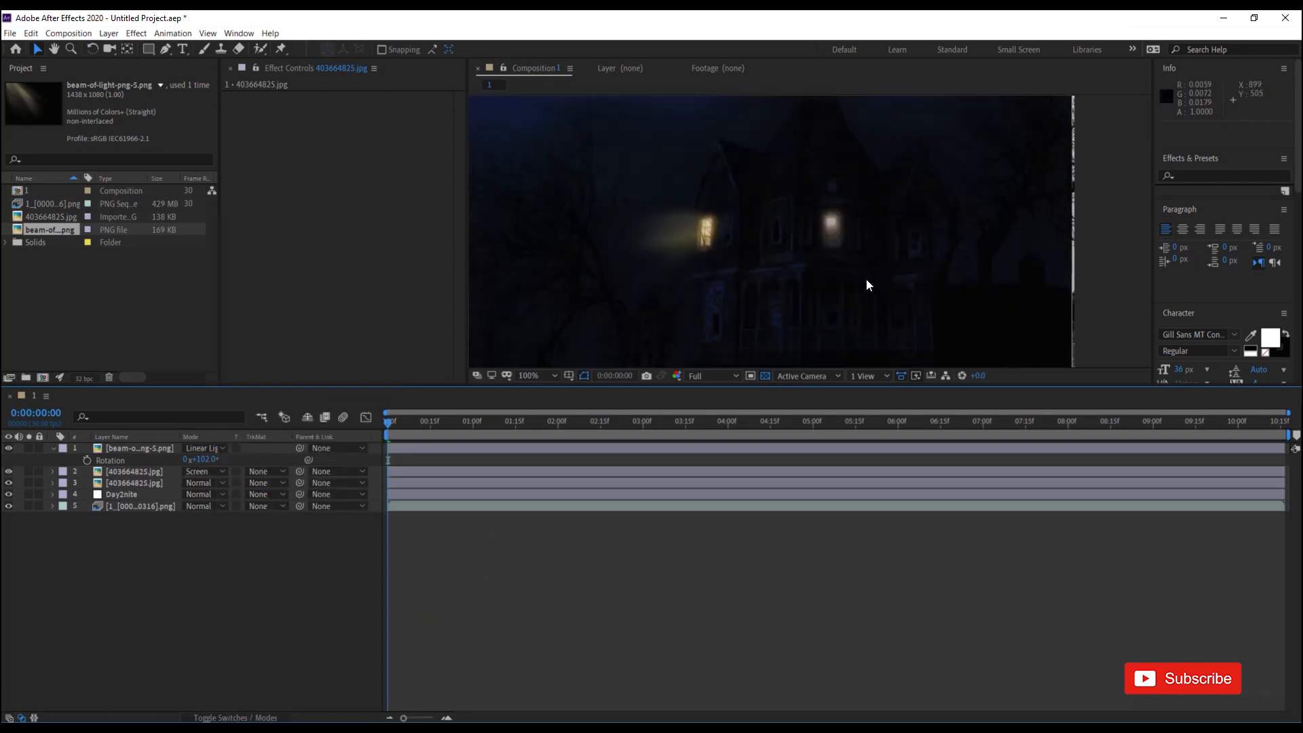
click(642, 234)
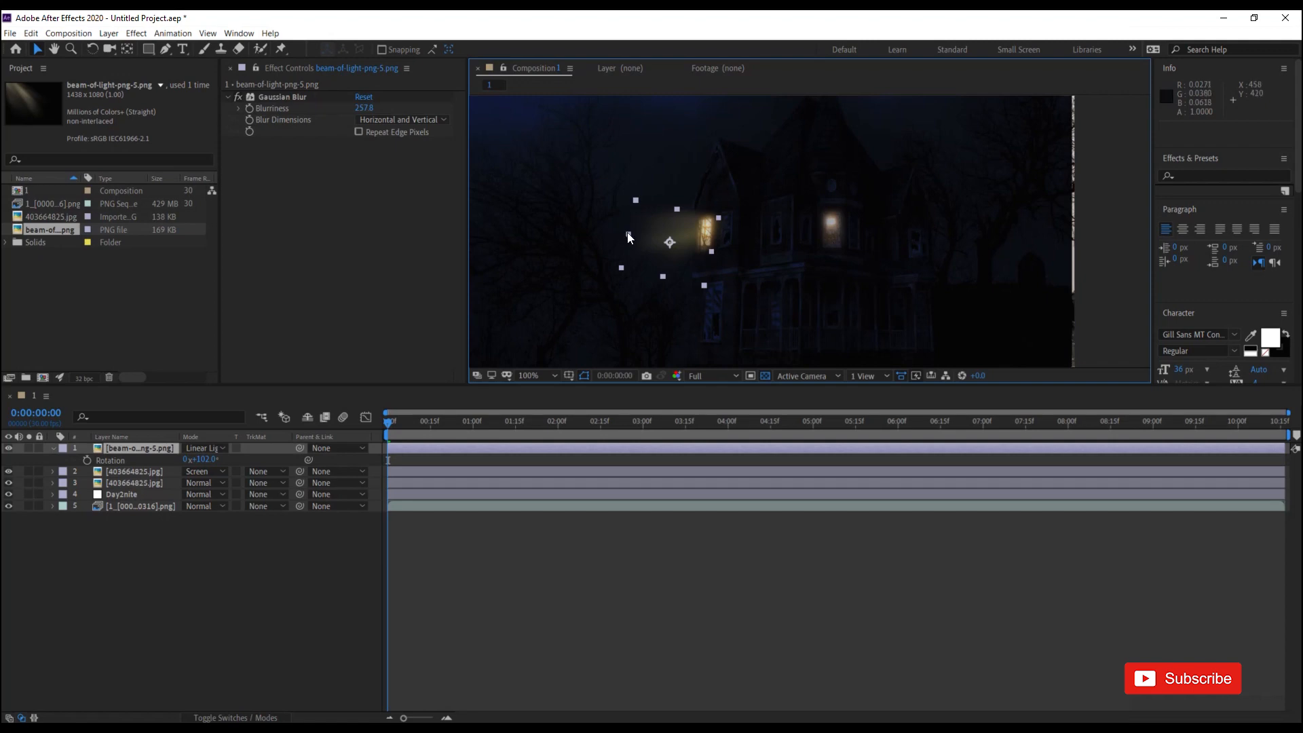
drag(626, 233, 620, 232)
scroll(816, 257, down, 2)
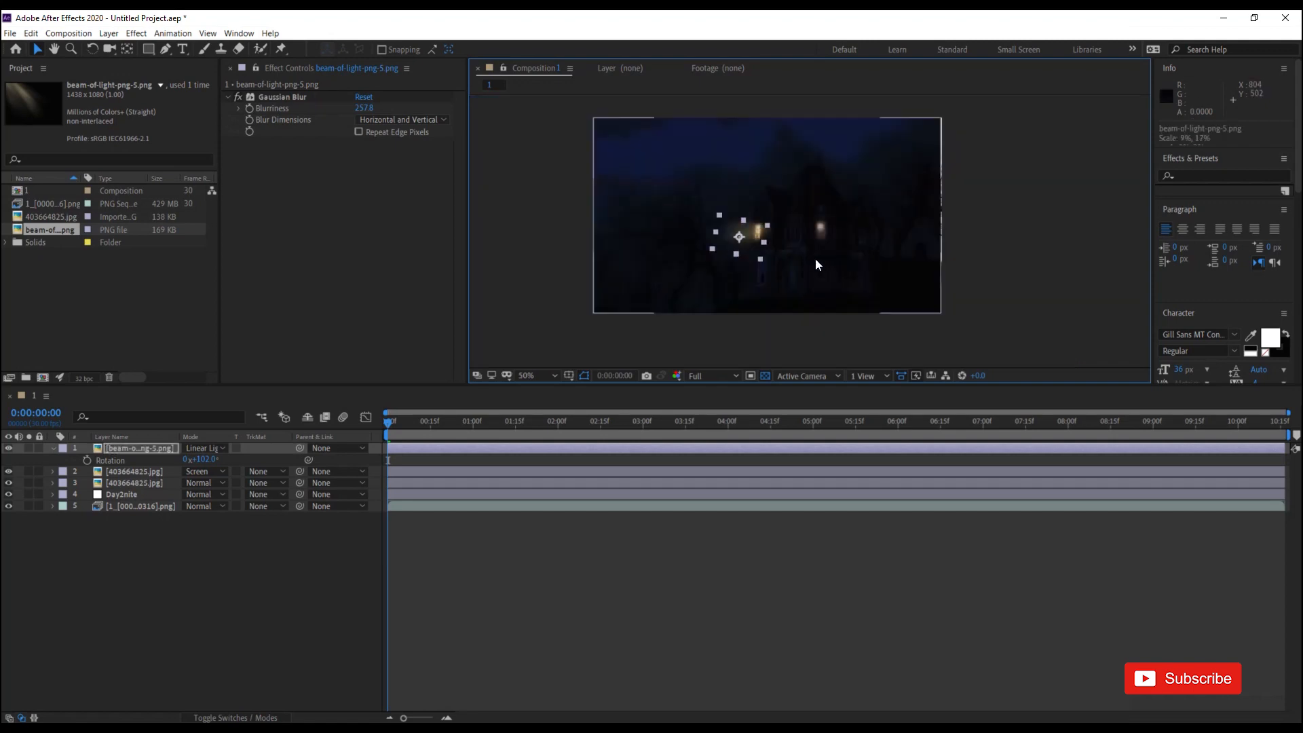
click(857, 597)
scroll(729, 253, up, 1)
click(705, 252)
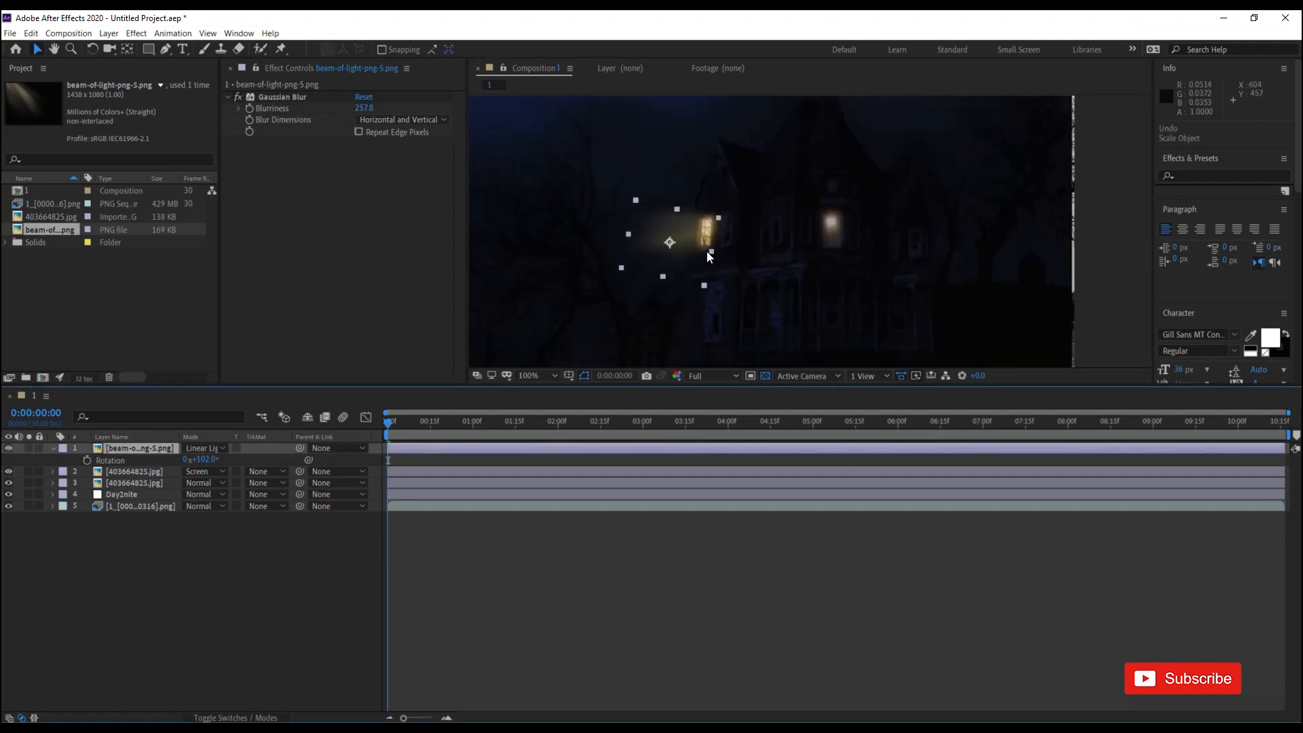
click(798, 459)
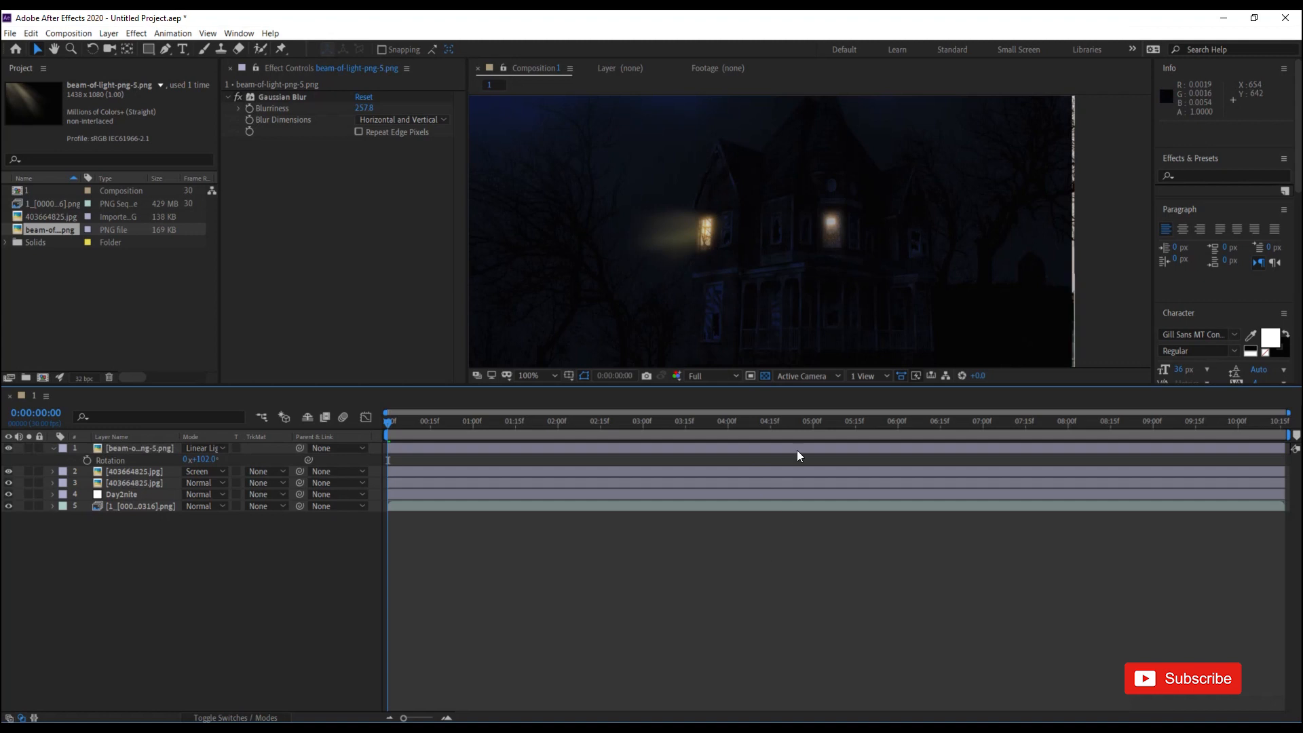
click(829, 227)
click(657, 563)
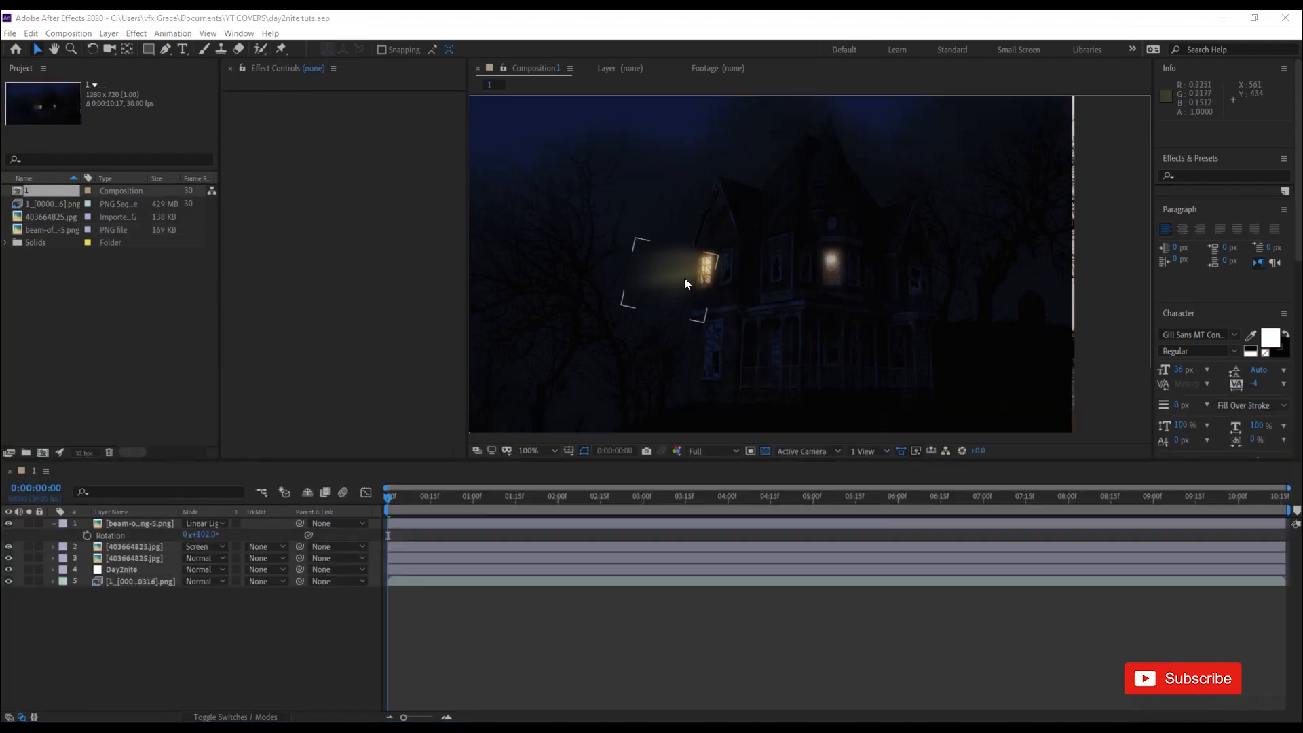
Stretch the light beam farther out from the glowing side window towards the trees and reduce its opacity.
click(684, 278)
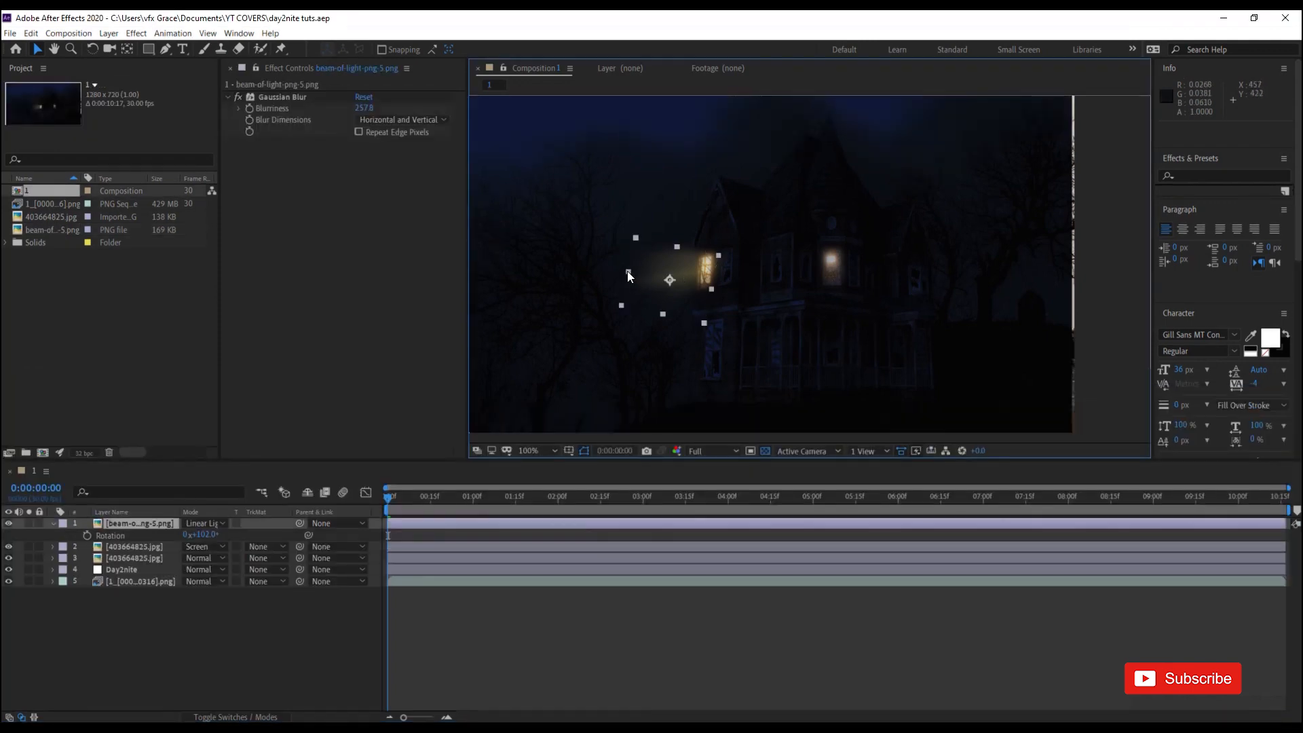
drag(627, 271, 603, 270)
drag(708, 271, 675, 272)
click(157, 522)
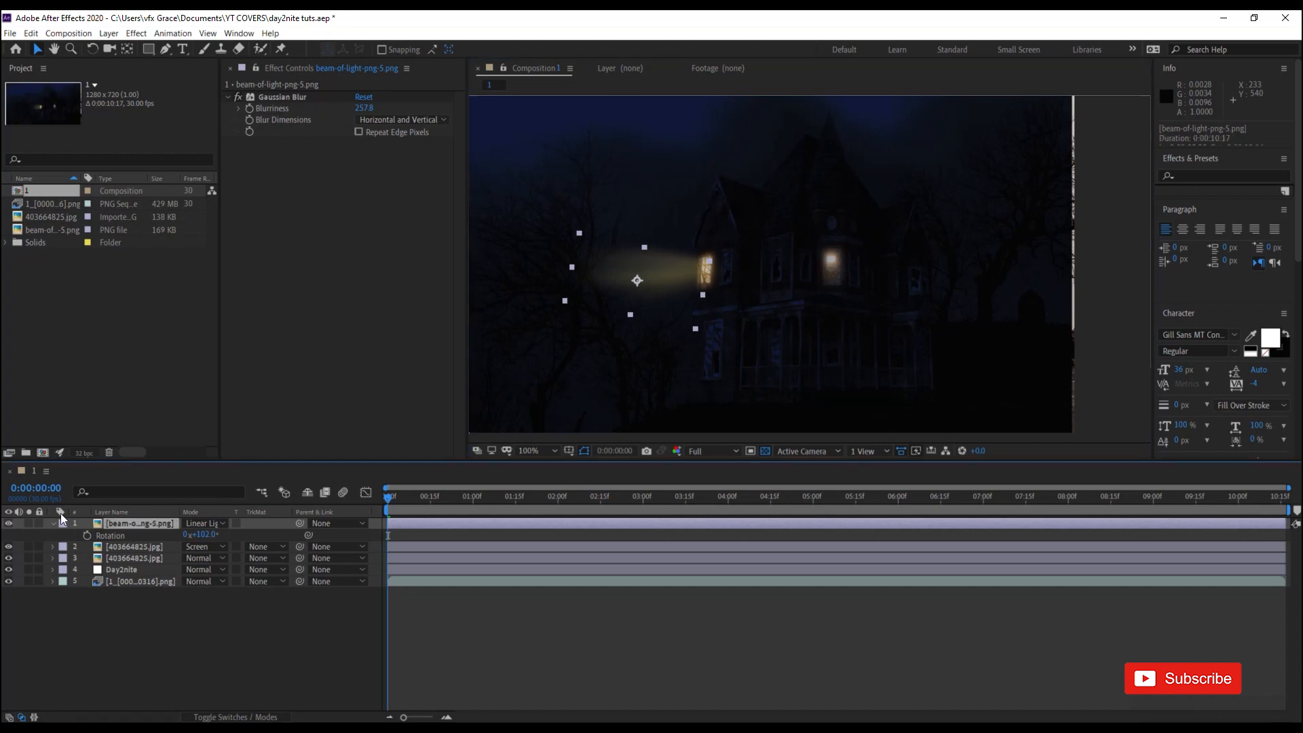
click(9, 523)
key(t)
drag(192, 536, 174, 539)
scroll(724, 293, down, 2)
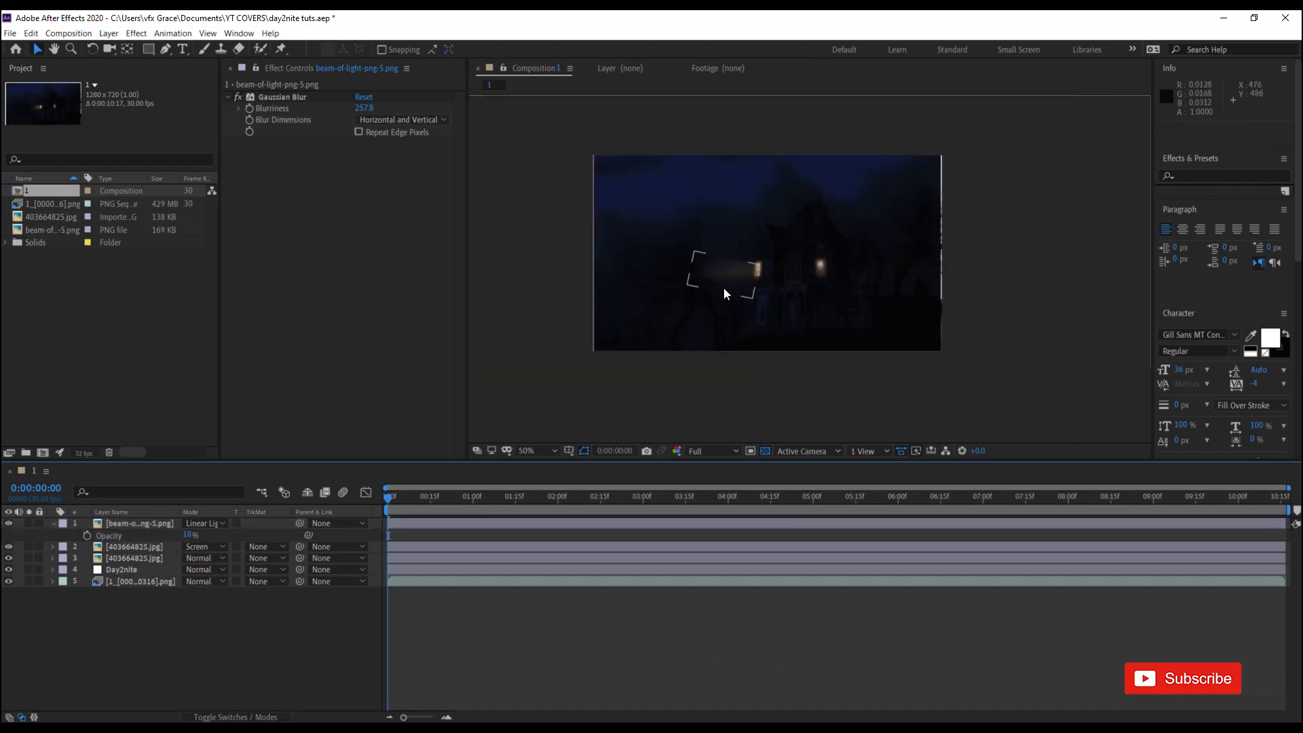
scroll(728, 286, up, 2)
scroll(657, 283, up, 2)
scroll(561, 283, down, 2)
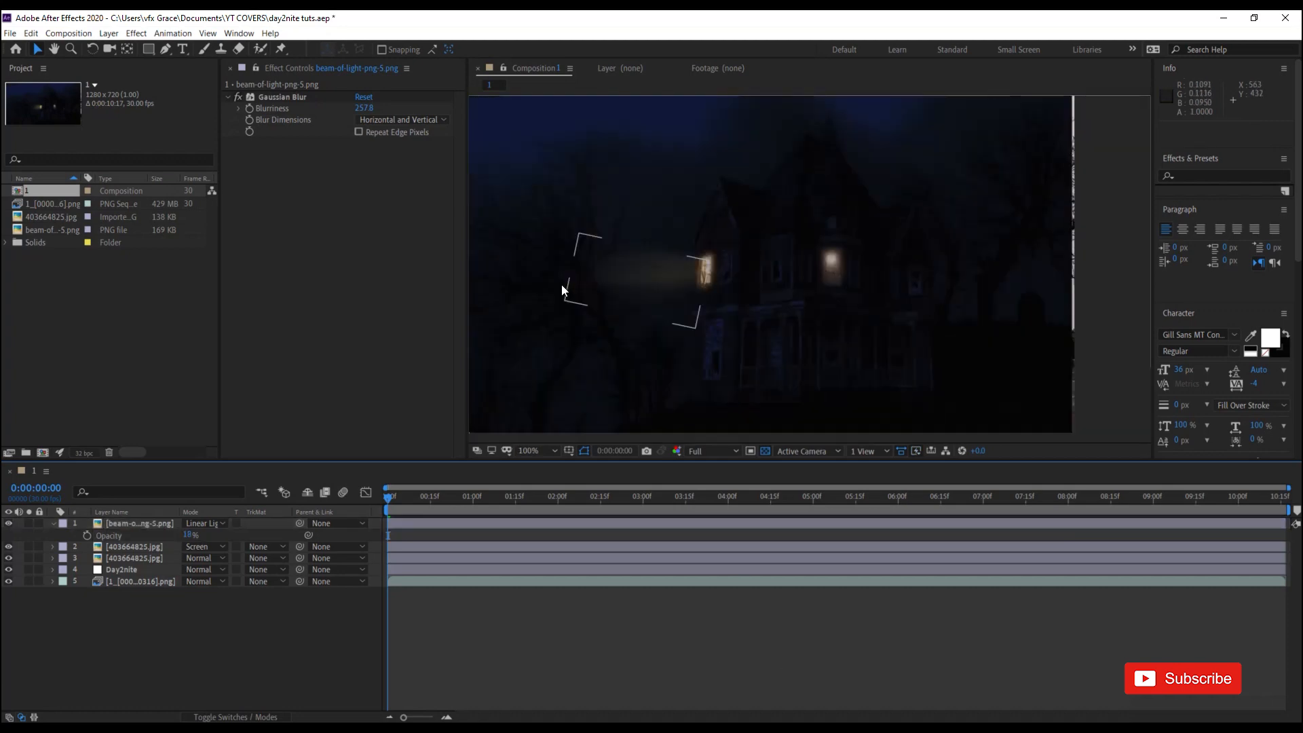
Widen the light beam, realign it with the glowing side window and rotate it to 111°.
click(638, 284)
drag(627, 316, 632, 331)
drag(655, 266, 657, 270)
key(r)
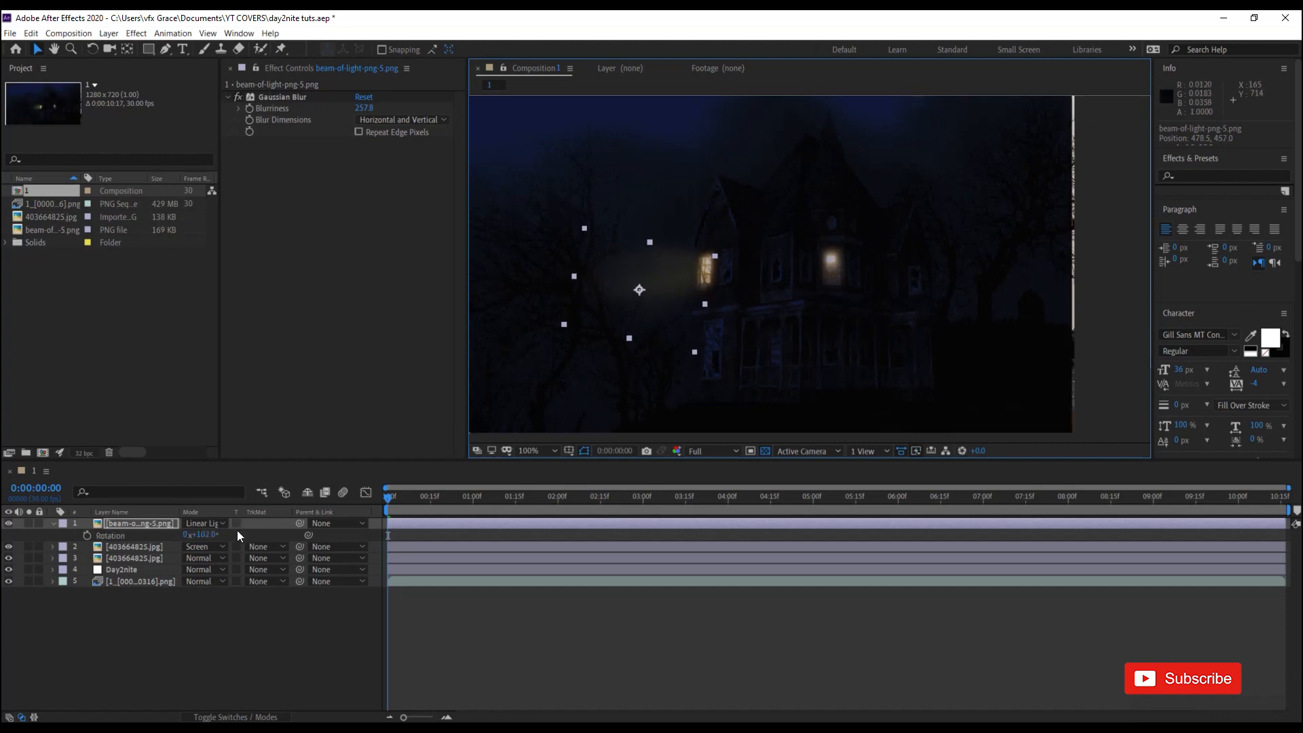
drag(213, 538, 210, 534)
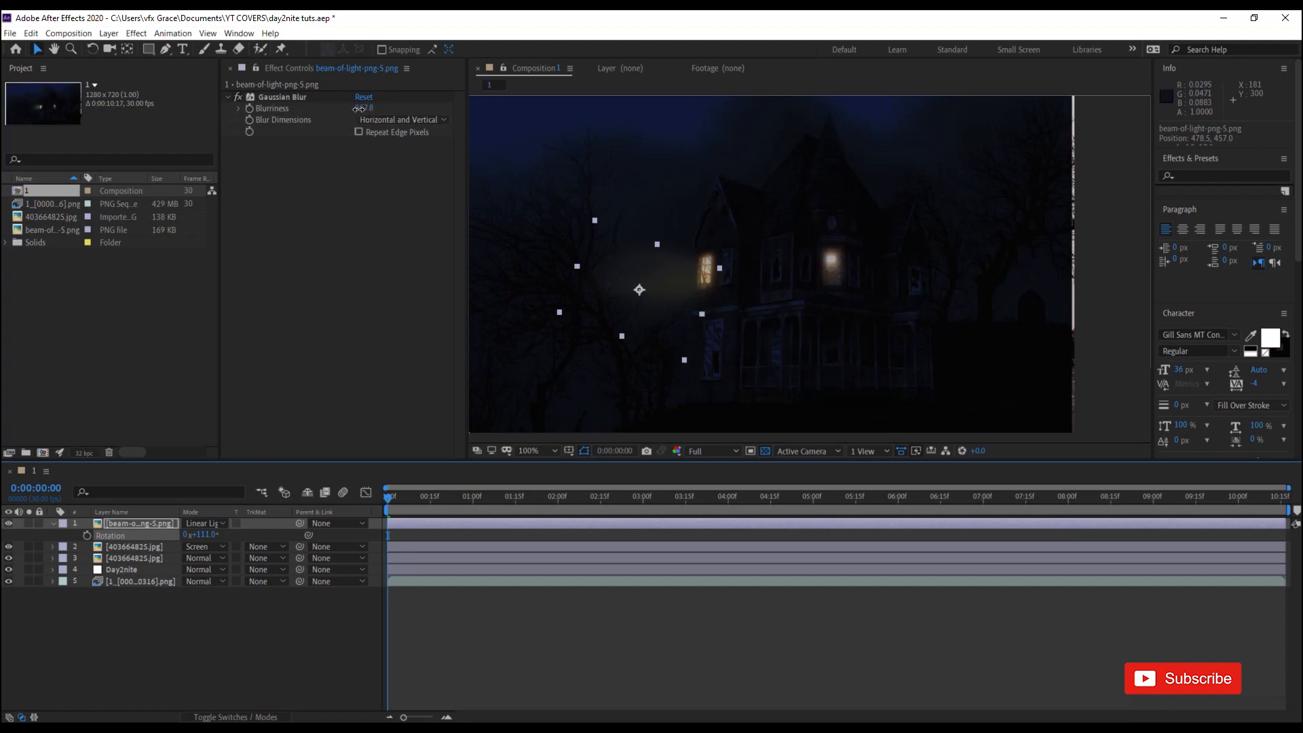
Set the light beam's Gaussian Blur blurriness to 59.4 and shift the beam up against the side window.
drag(364, 108, 0, 310)
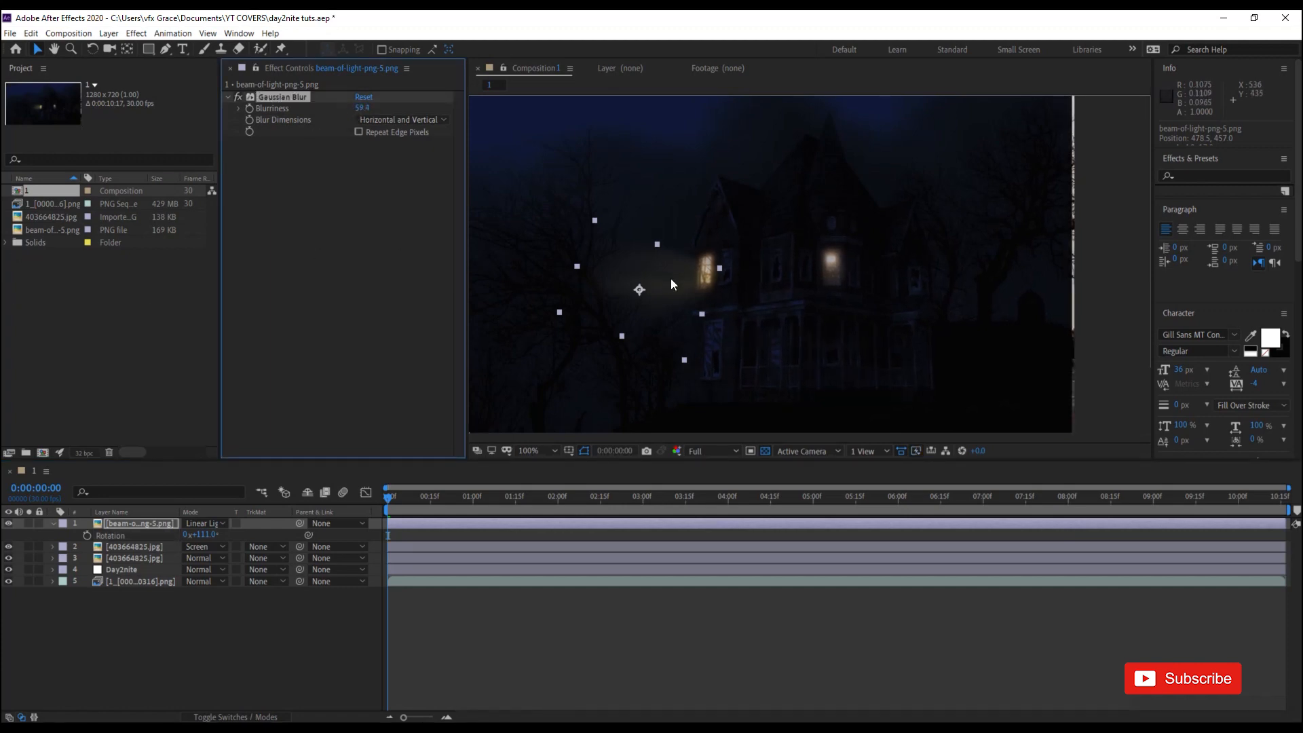
drag(672, 286, 669, 277)
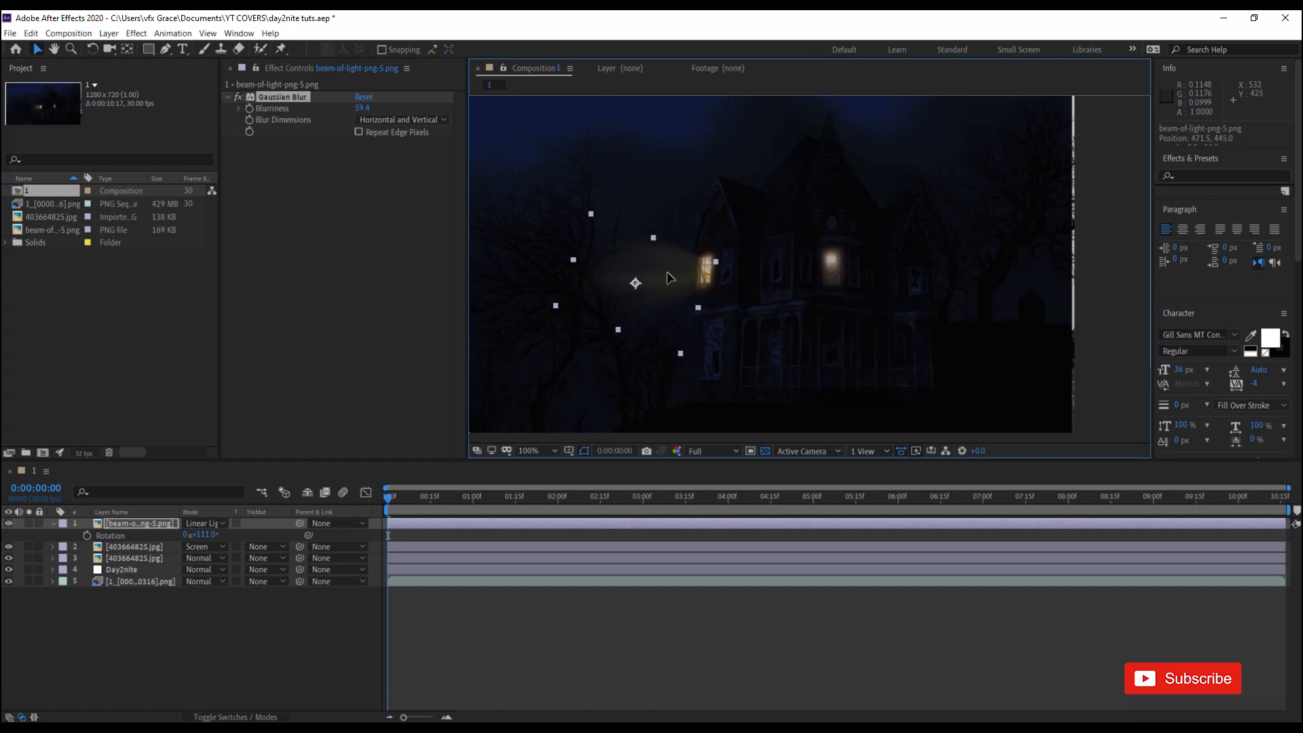
click(721, 581)
key(period)
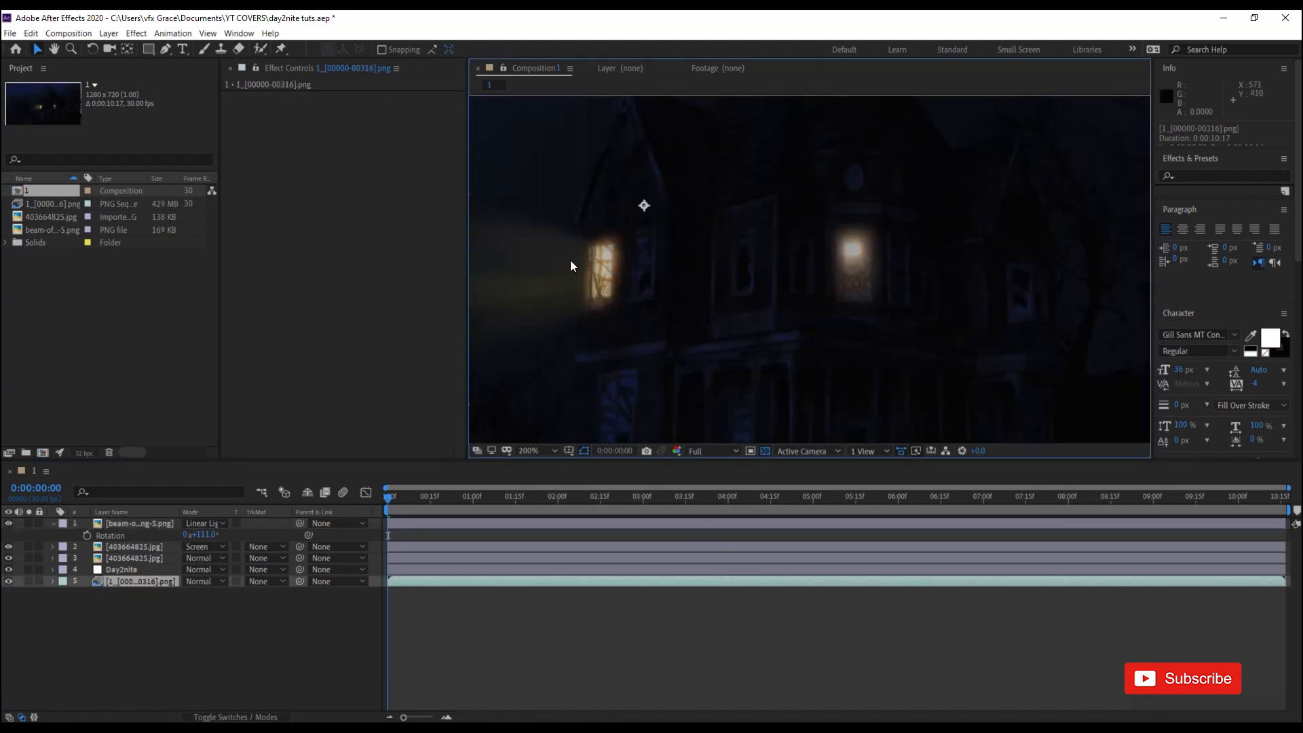
Lower the light beam layer's opacity to 8% and check it against the night scene.
click(129, 524)
key(t)
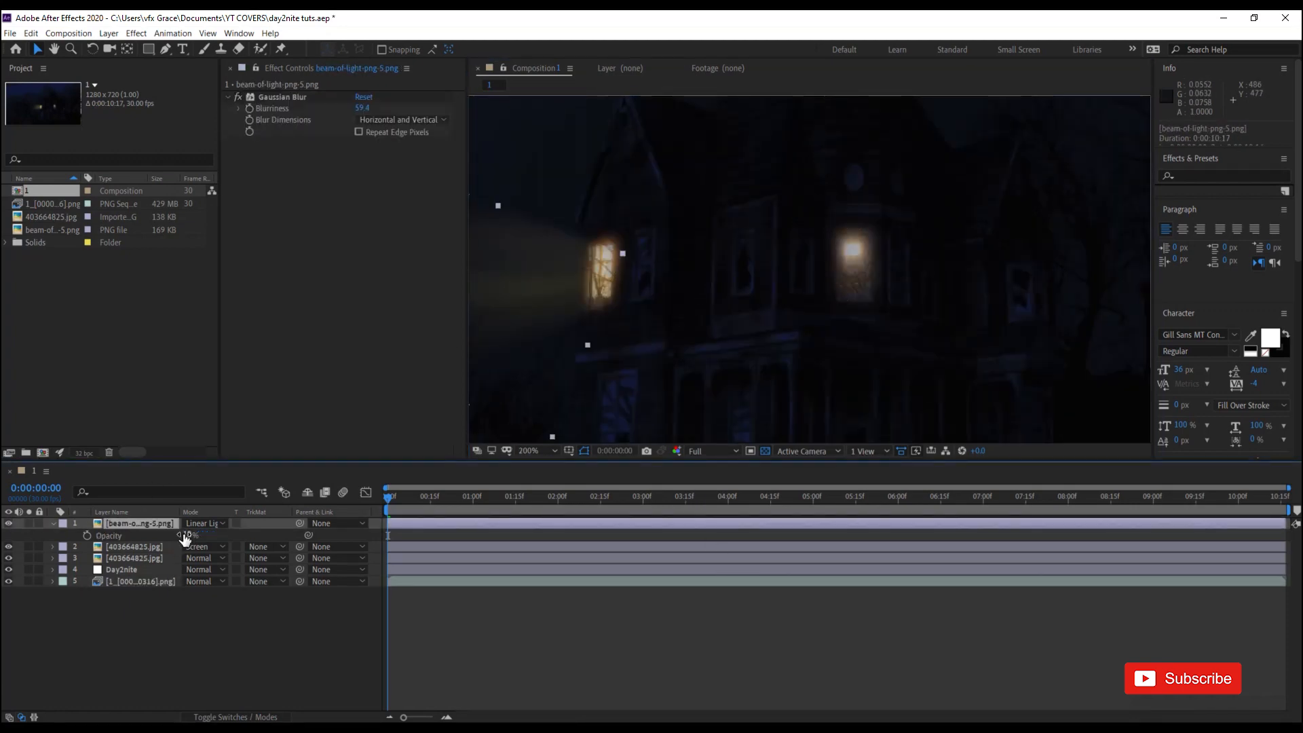
drag(187, 536, 169, 540)
scroll(712, 238, down, 2)
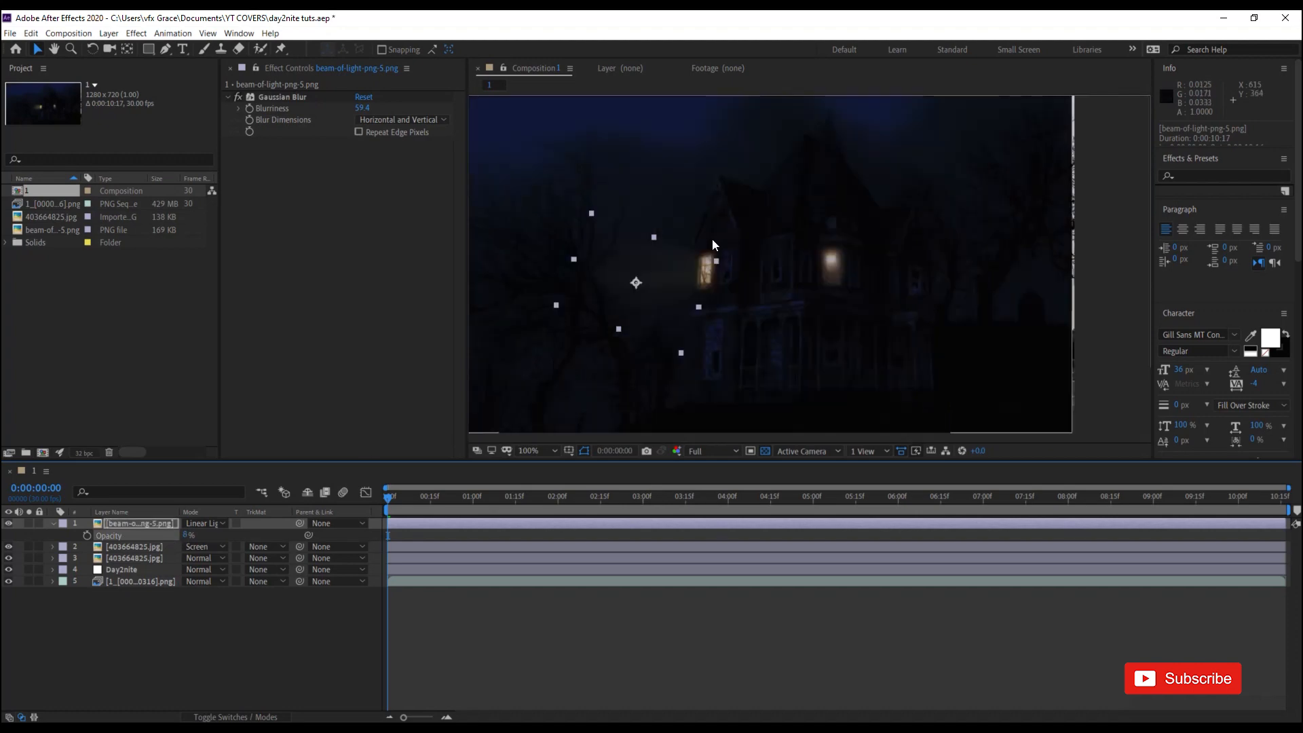
click(810, 392)
scroll(837, 327, up, 1)
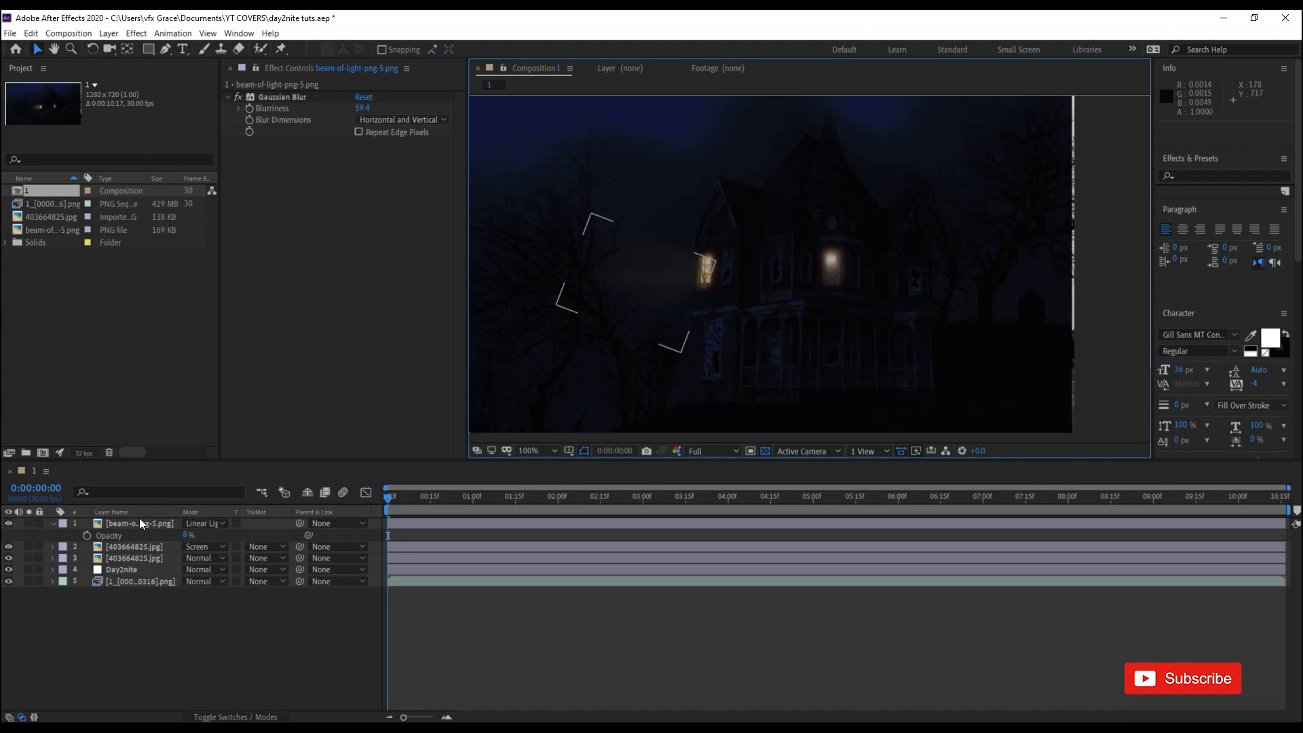
Duplicate the light beam layer and move the copy over to the glowing tower window.
click(614, 292)
key(ctrl+d)
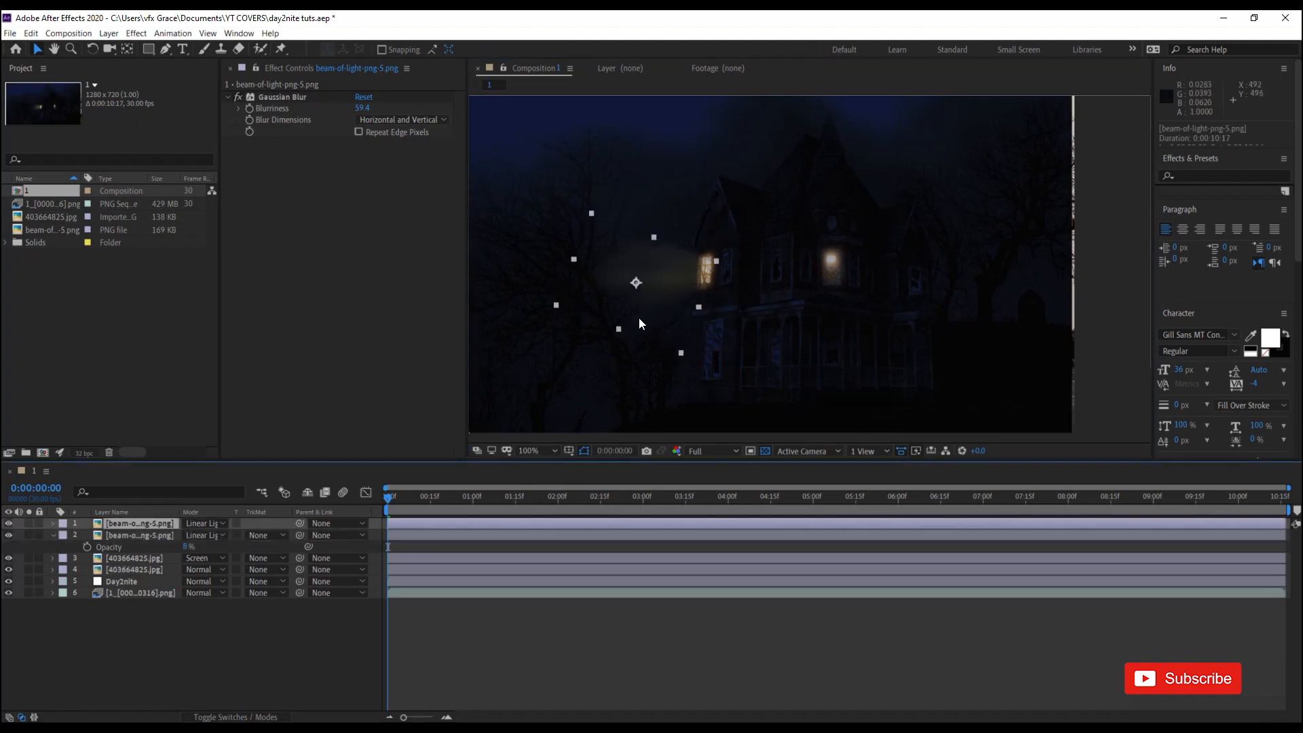
drag(678, 271, 809, 272)
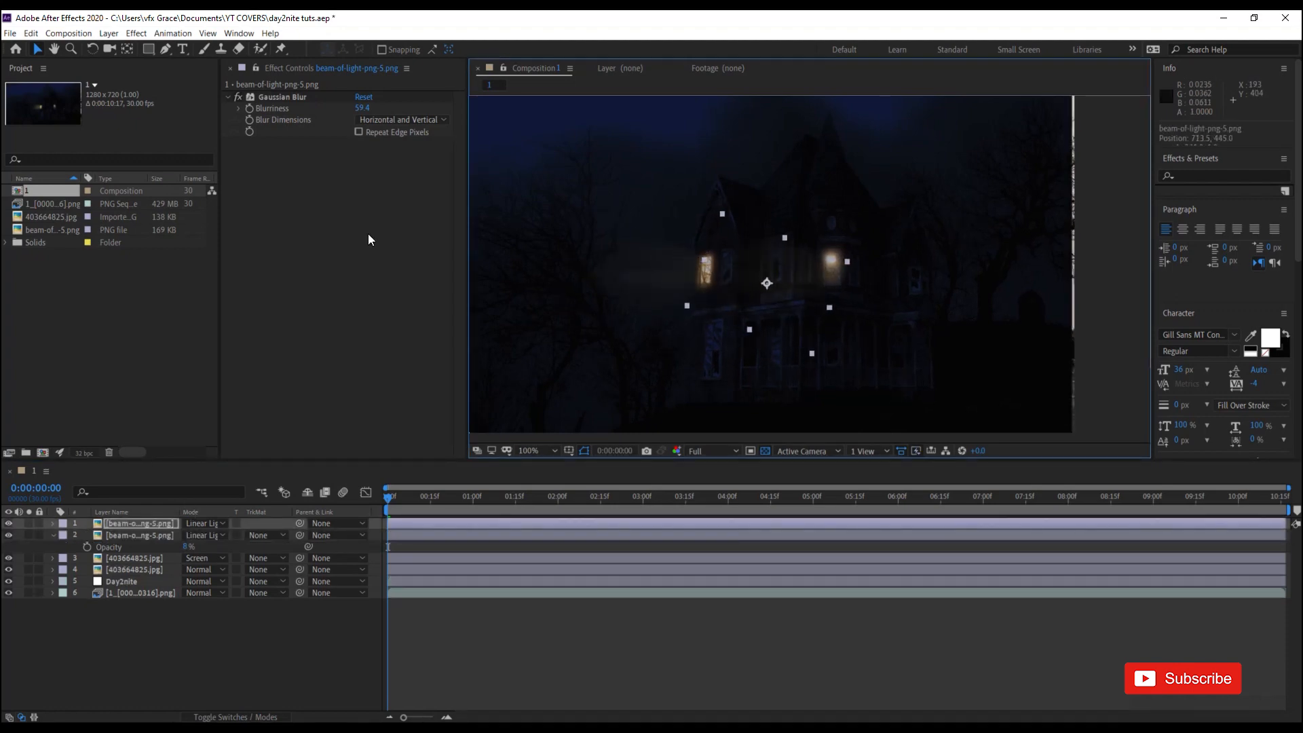
Rotate the duplicated light beam to 1x+271° and position it so it shines outward from the glowing tower window.
key(r)
drag(198, 534, 288, 584)
drag(228, 529, 553, 524)
drag(713, 321, 840, 267)
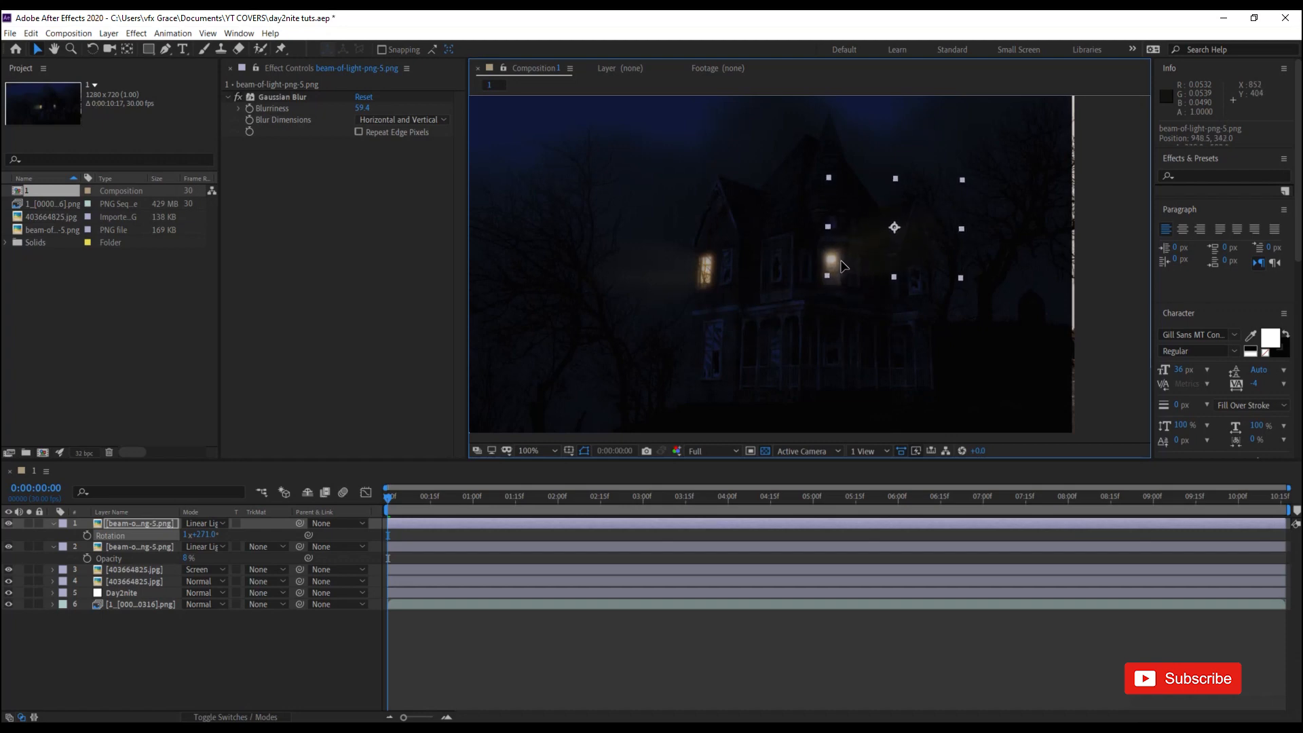
scroll(840, 274, up, 4)
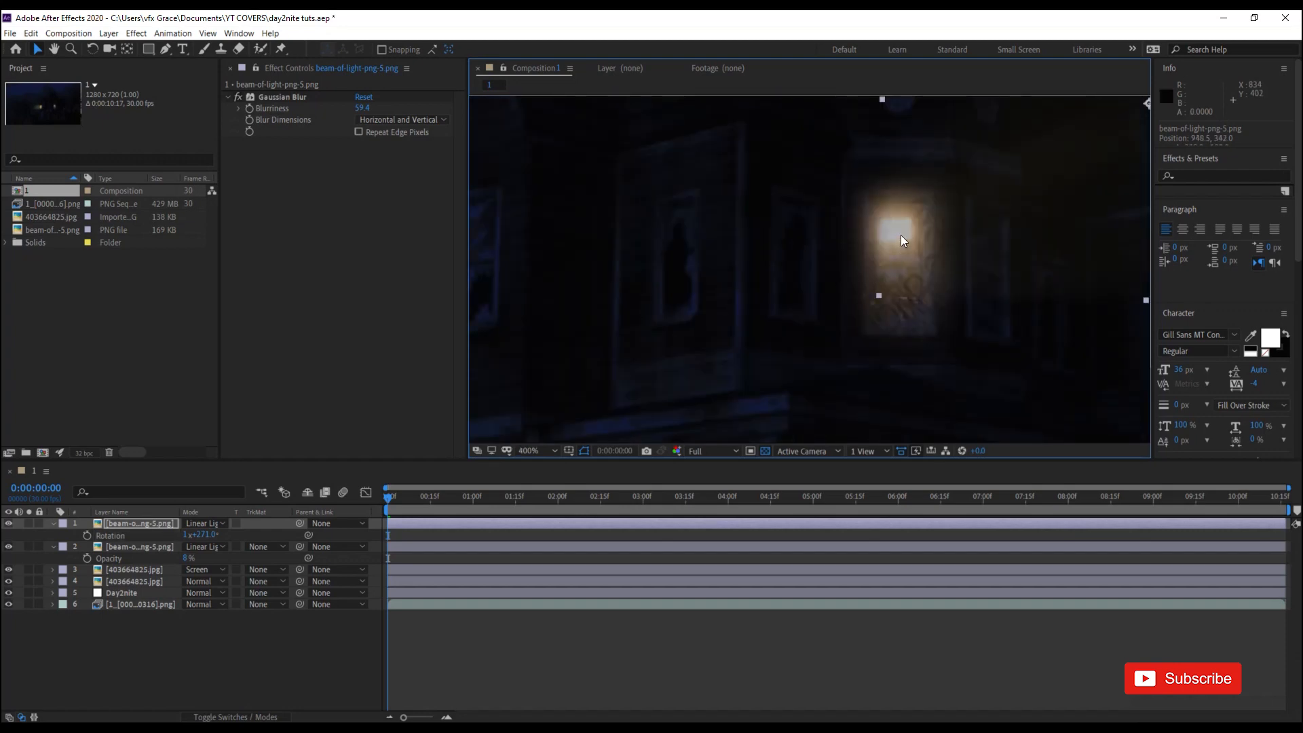
scroll(905, 371, down, 4)
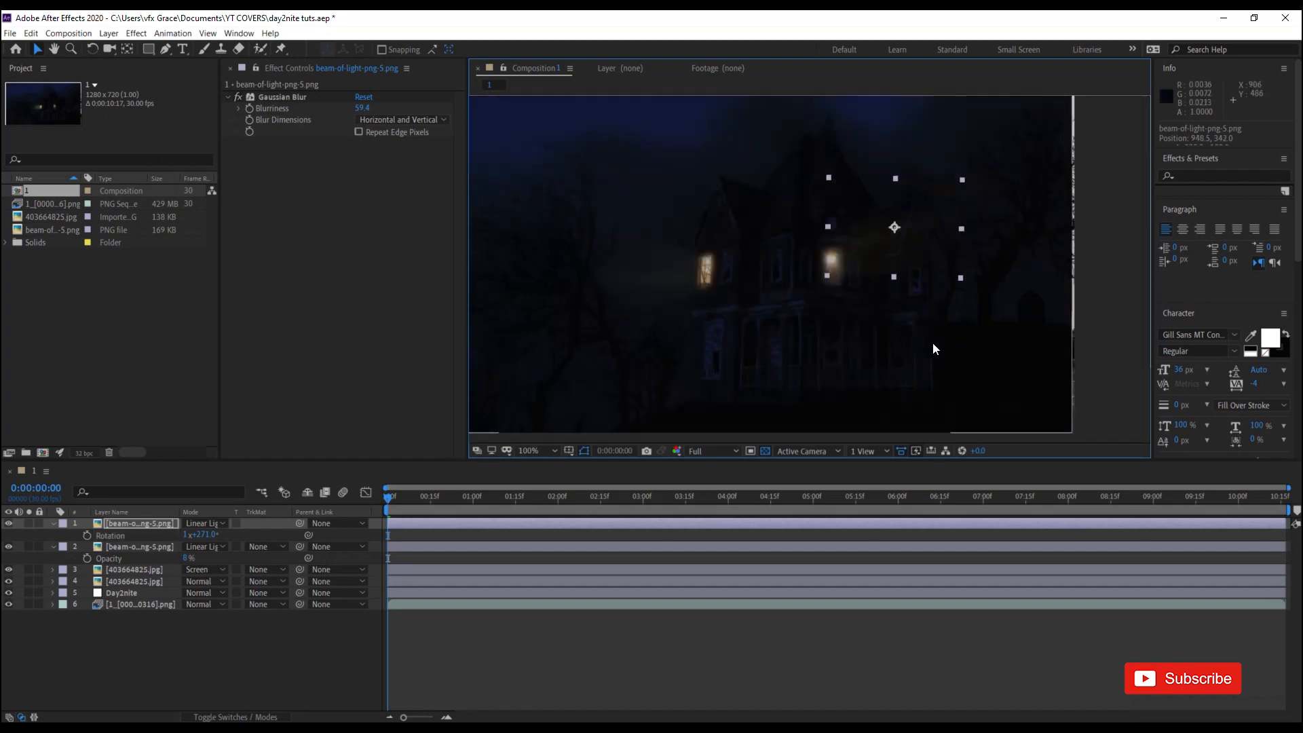
Raise the duplicated light beam layer's opacity to 20%.
click(136, 544)
click(148, 528)
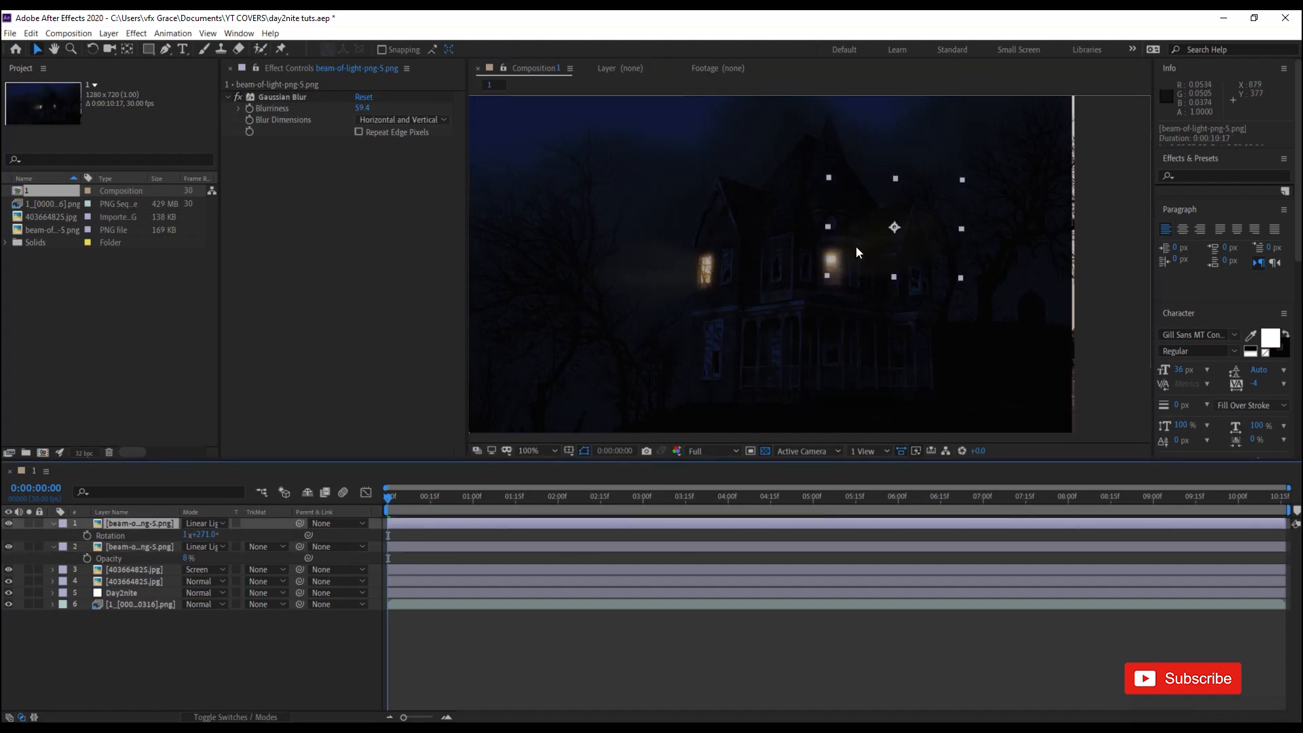
key(t)
drag(188, 535, 194, 536)
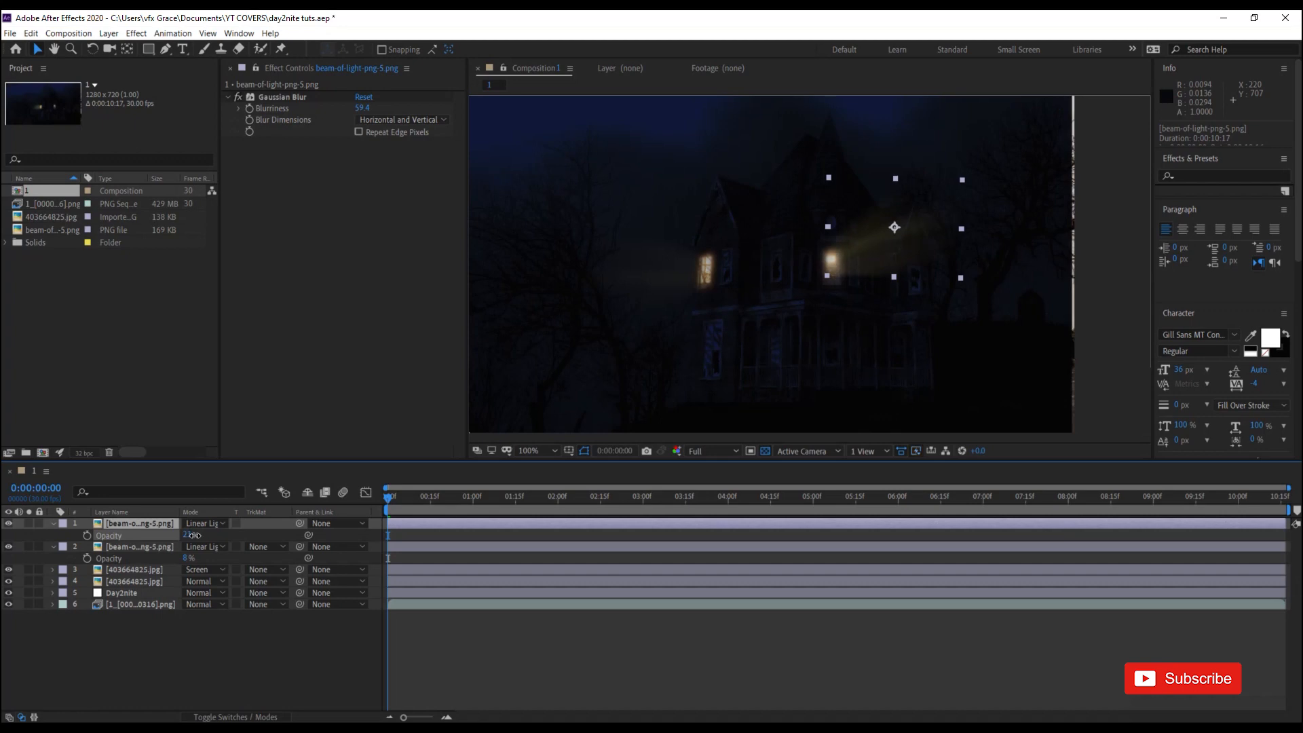
click(1084, 218)
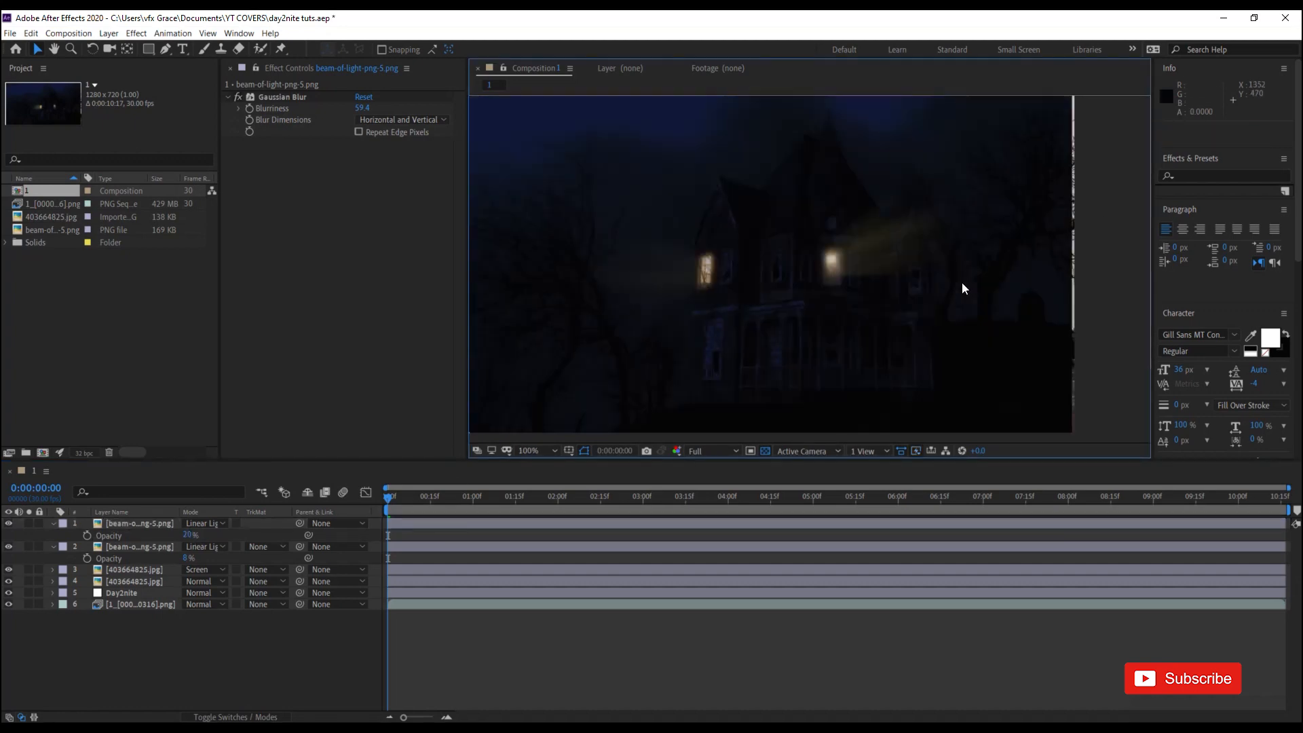
Enlarge the Day2nite adjustment layer beyond all edges of the frame so the night grade covers the whole image.
click(124, 592)
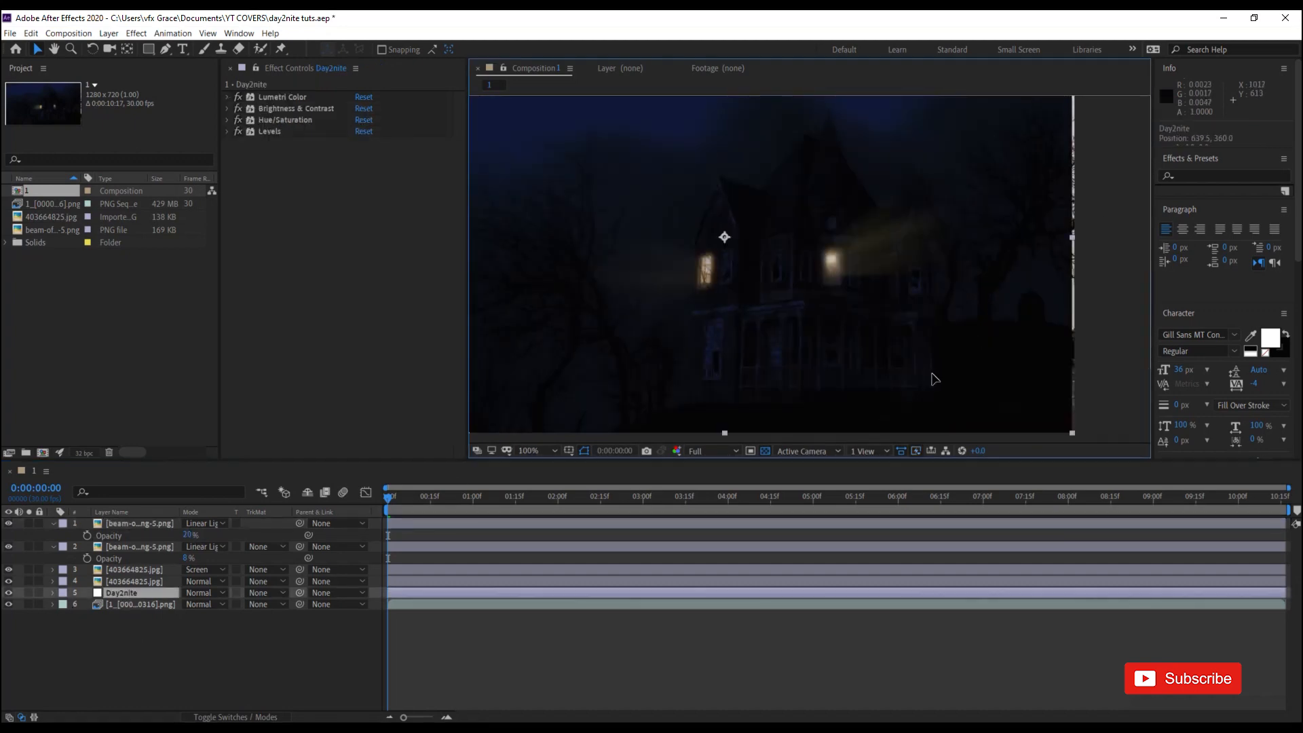
scroll(706, 375, down, 2)
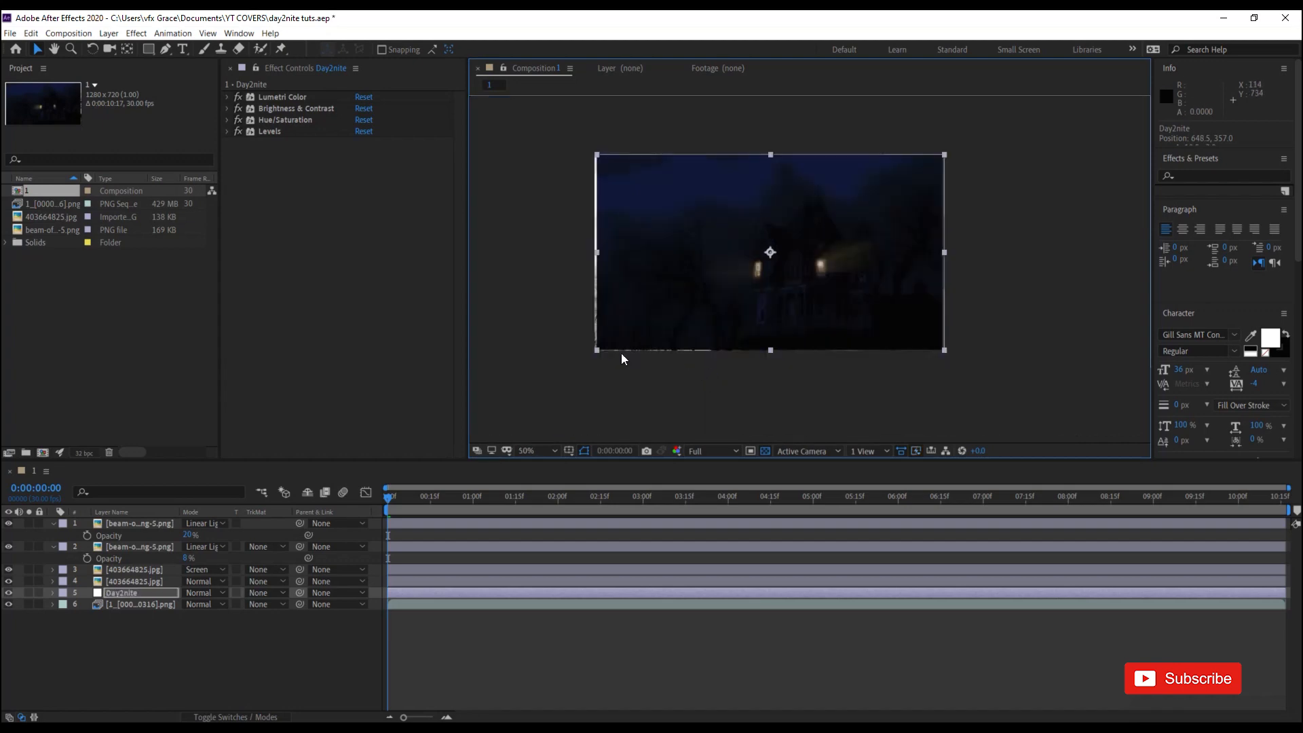
click(620, 366)
scroll(918, 323, up, 2)
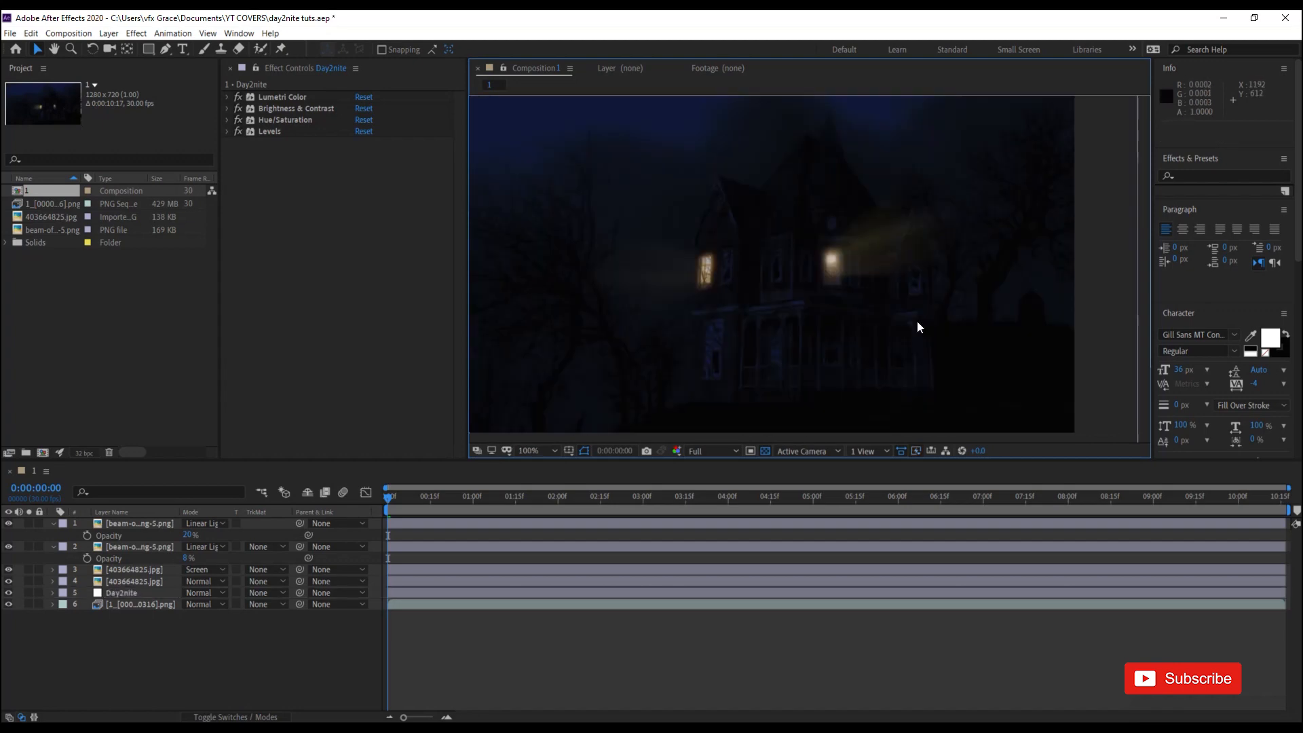
scroll(899, 331, down, 2)
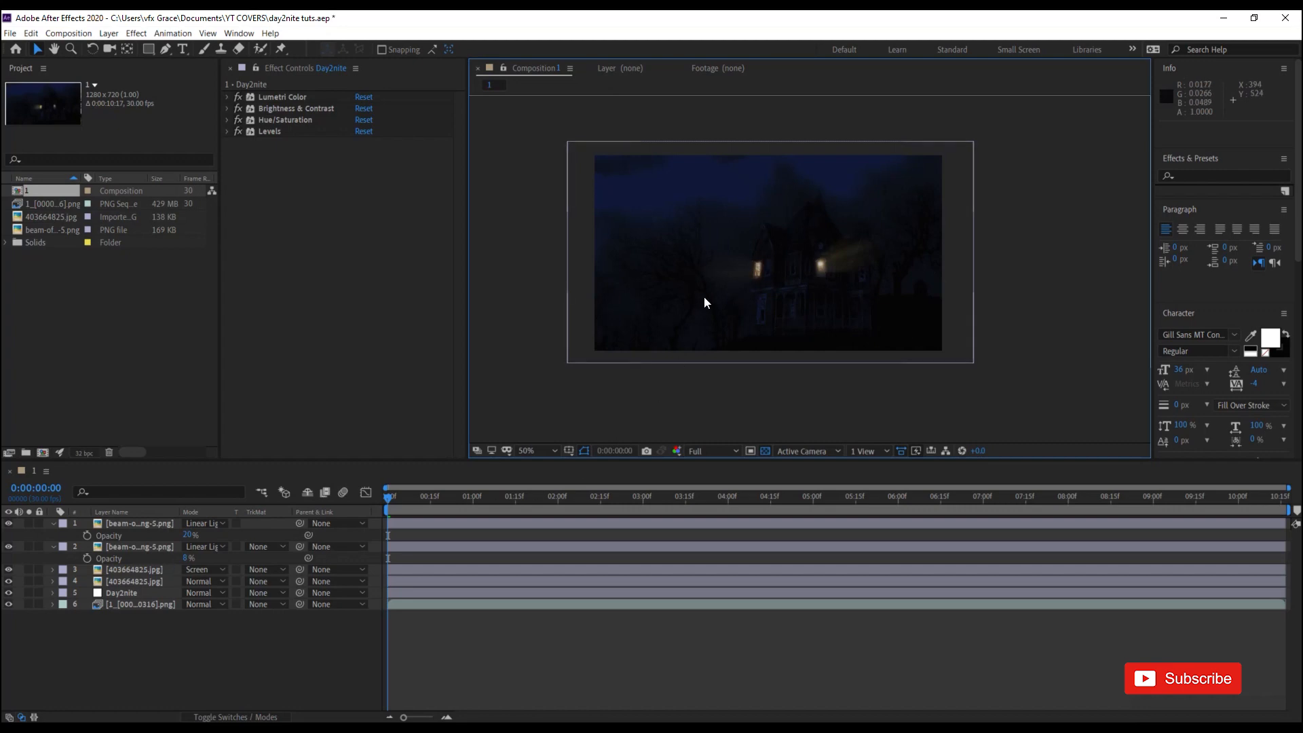
scroll(703, 296, up, 2)
Toggle the Day2nite adjustment layer's visibility to compare day and night, leaving it hidden.
click(7, 593)
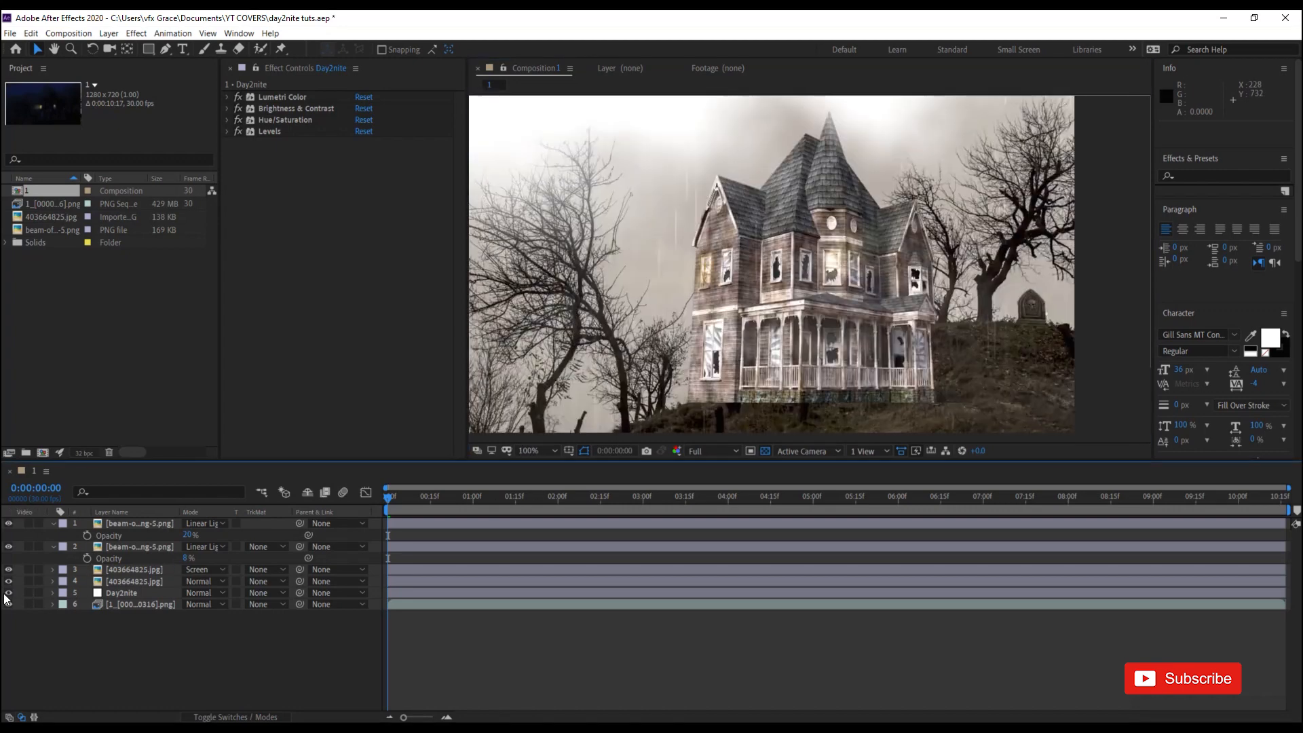
click(7, 594)
click(6, 594)
click(8, 593)
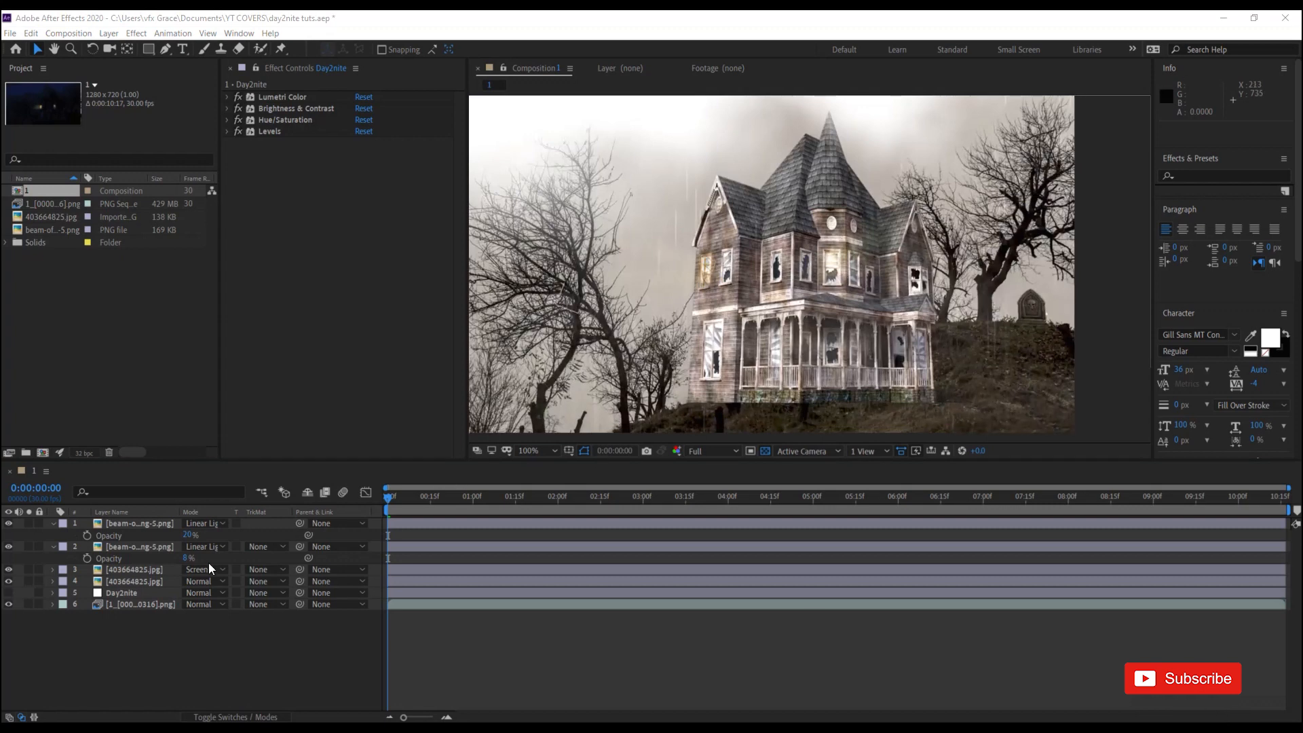
Hide both light beam layers and both 403664825.jpg window layers so only the original house footage shows.
click(133, 604)
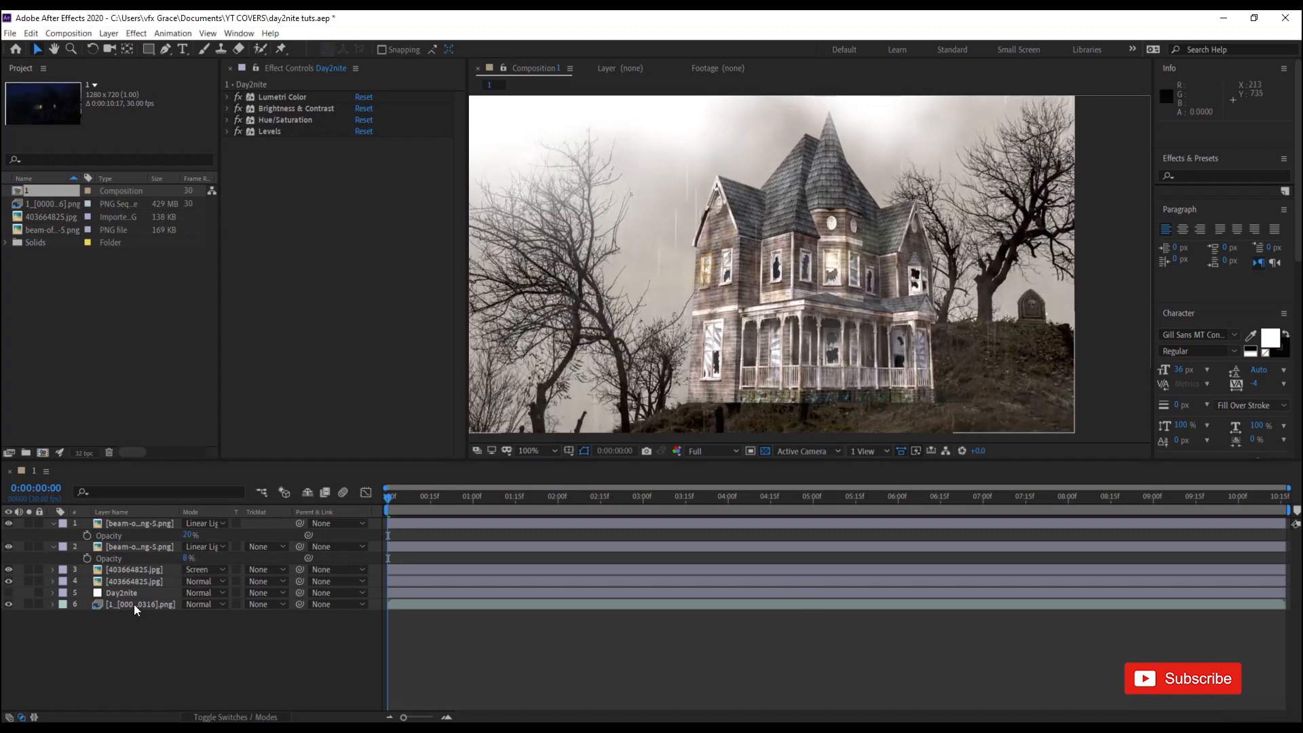
scroll(670, 314, up, 1)
click(8, 523)
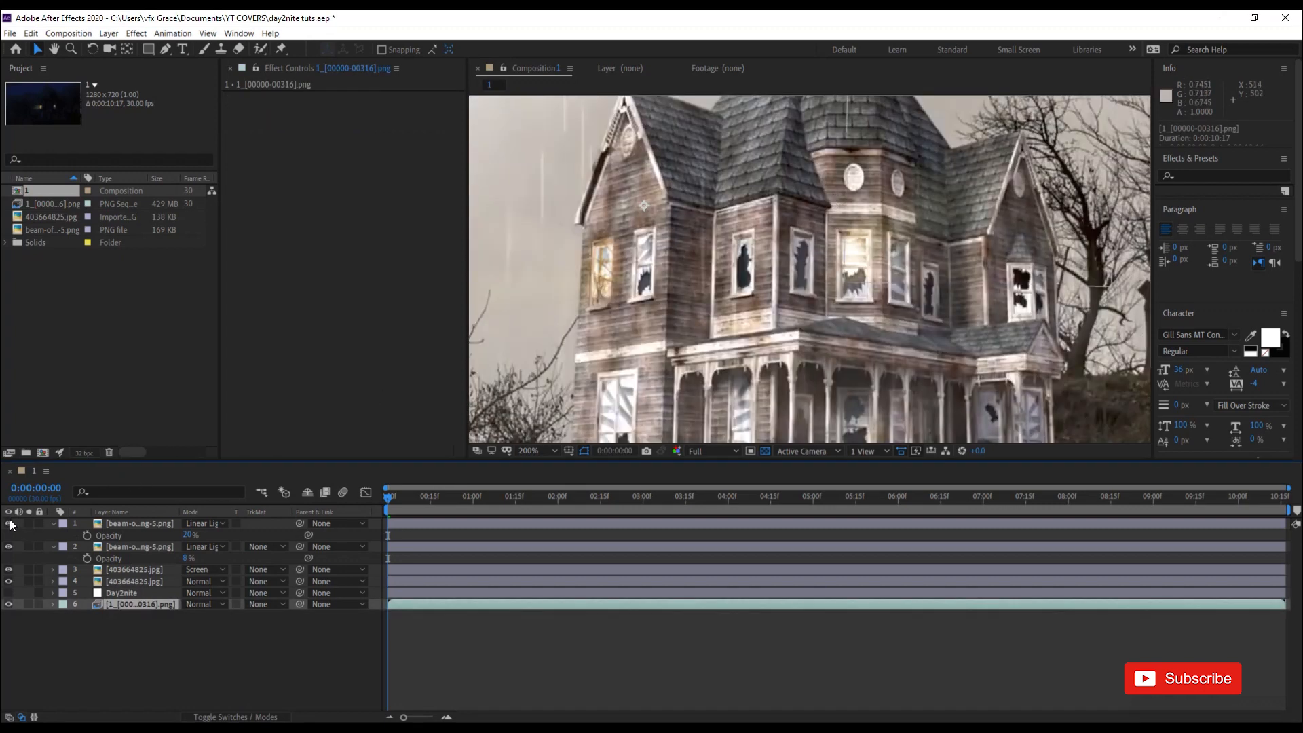
click(8, 547)
click(8, 569)
click(8, 581)
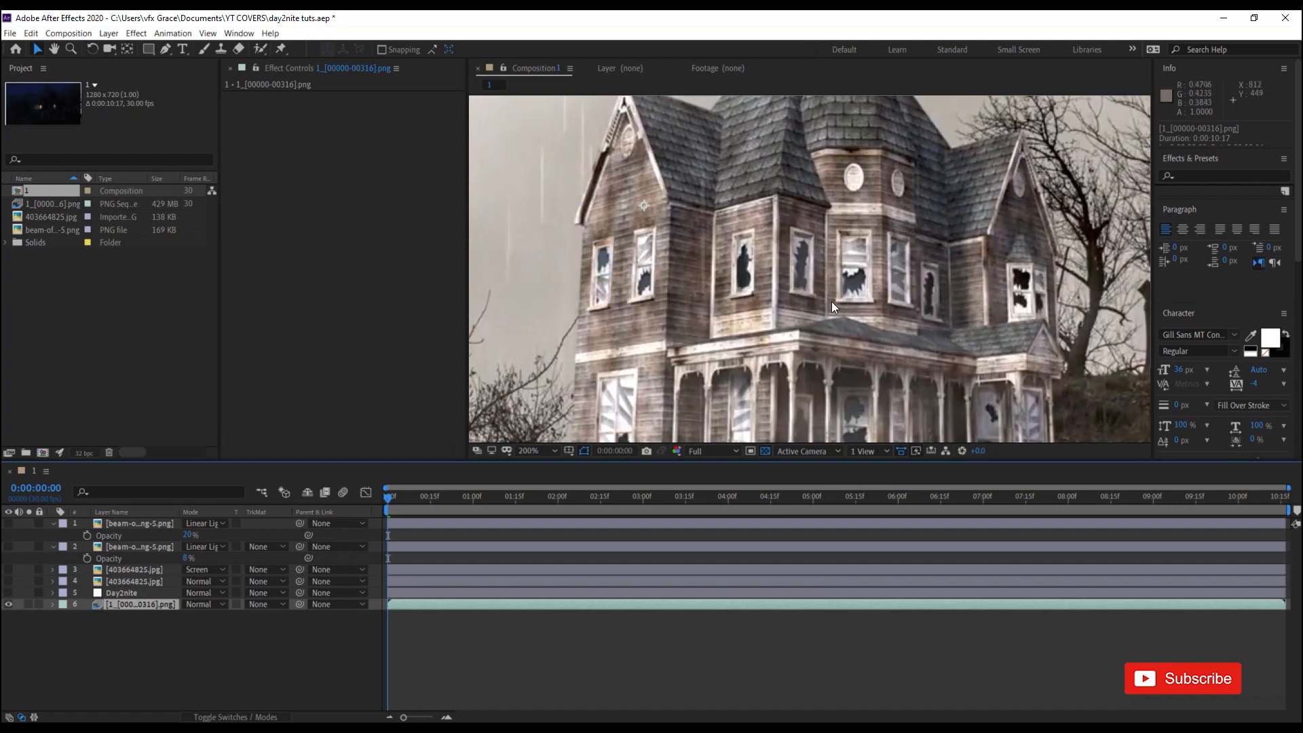
scroll(578, 196, down, 1)
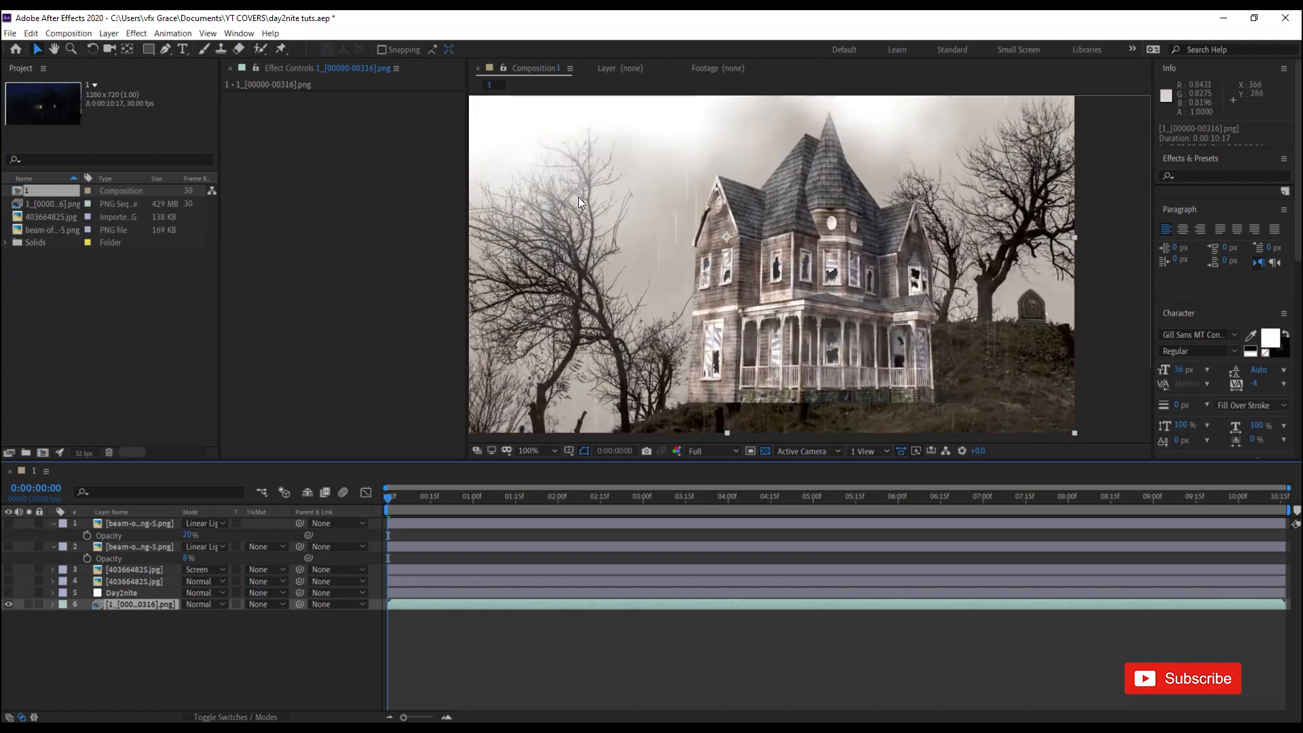
click(165, 49)
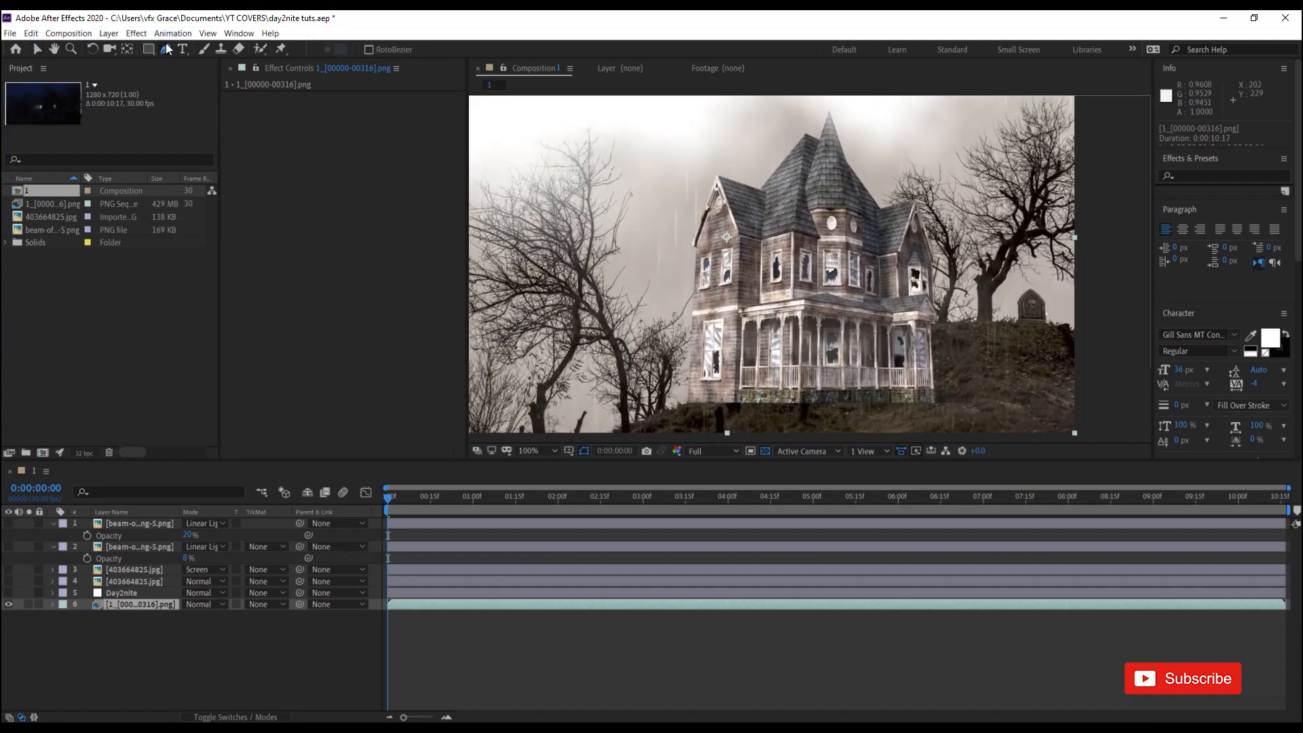
scroll(650, 219, up, 2)
scroll(637, 174, down, 1)
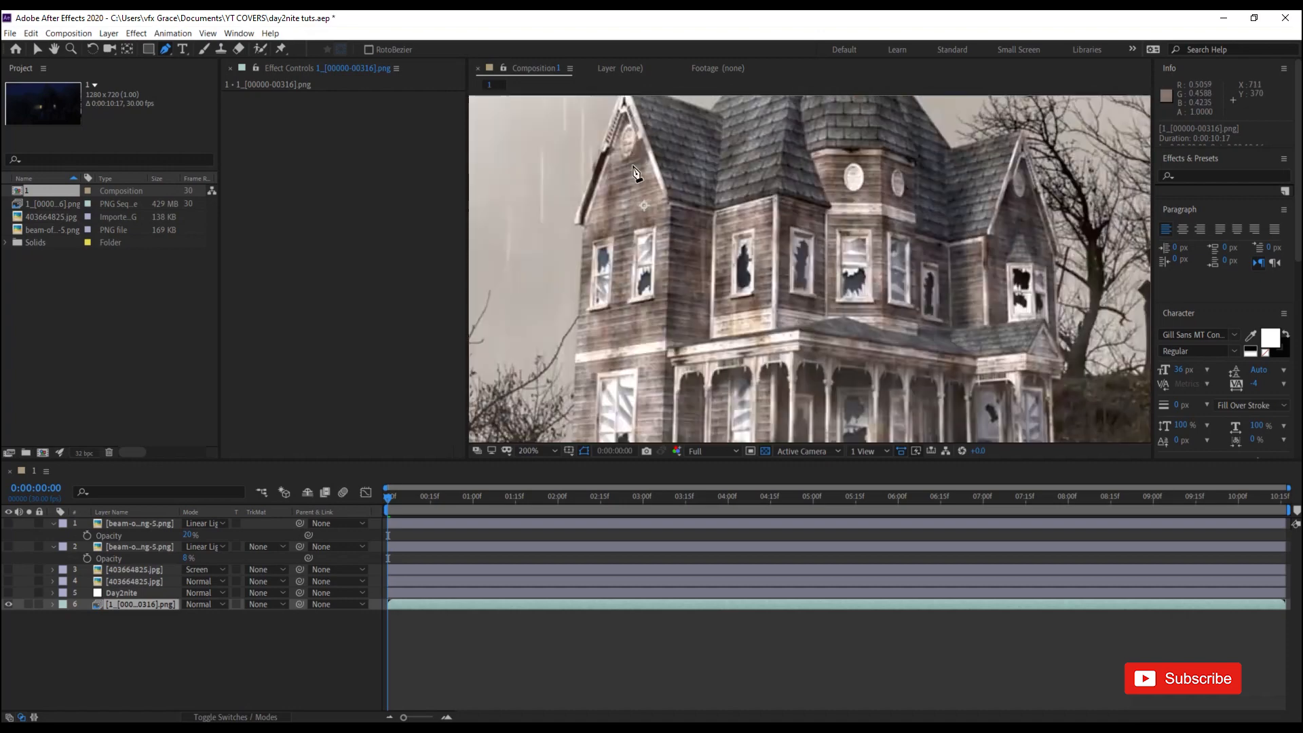
key(space)
drag(652, 141, 750, 249)
scroll(689, 275, up, 1)
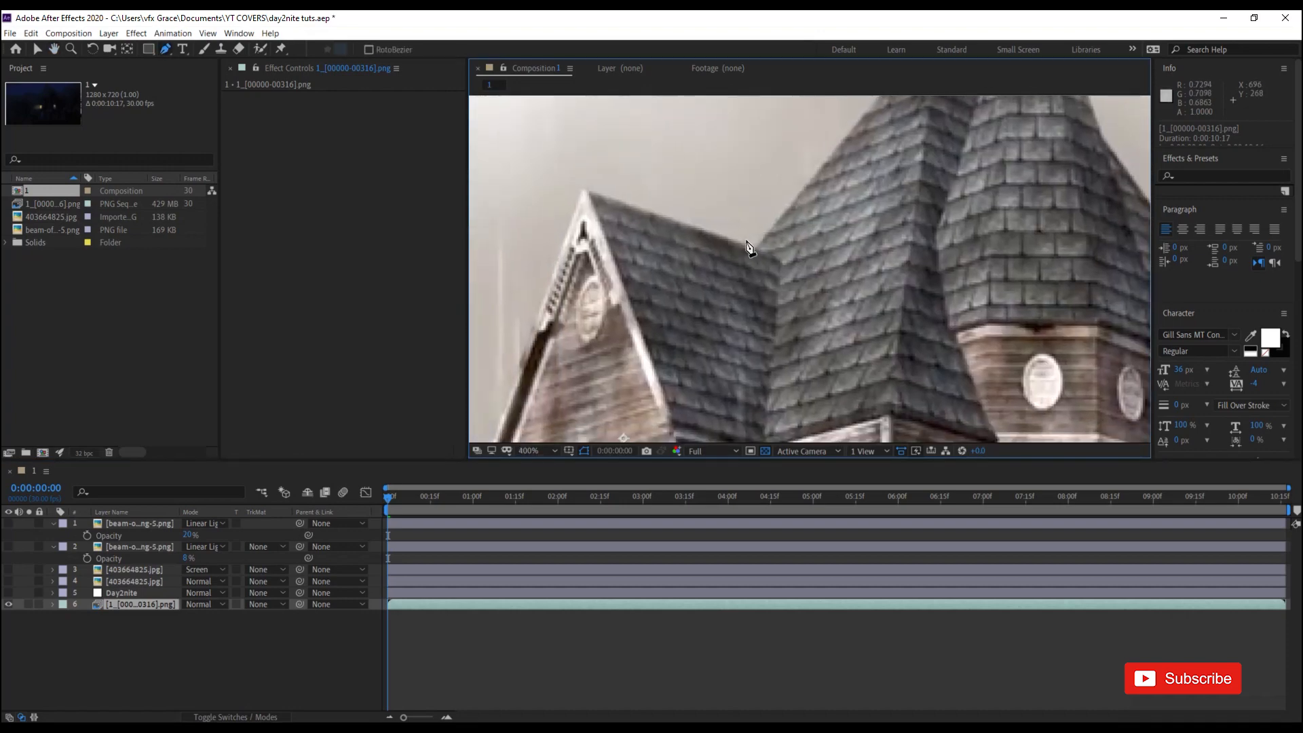
key(ctrl+d)
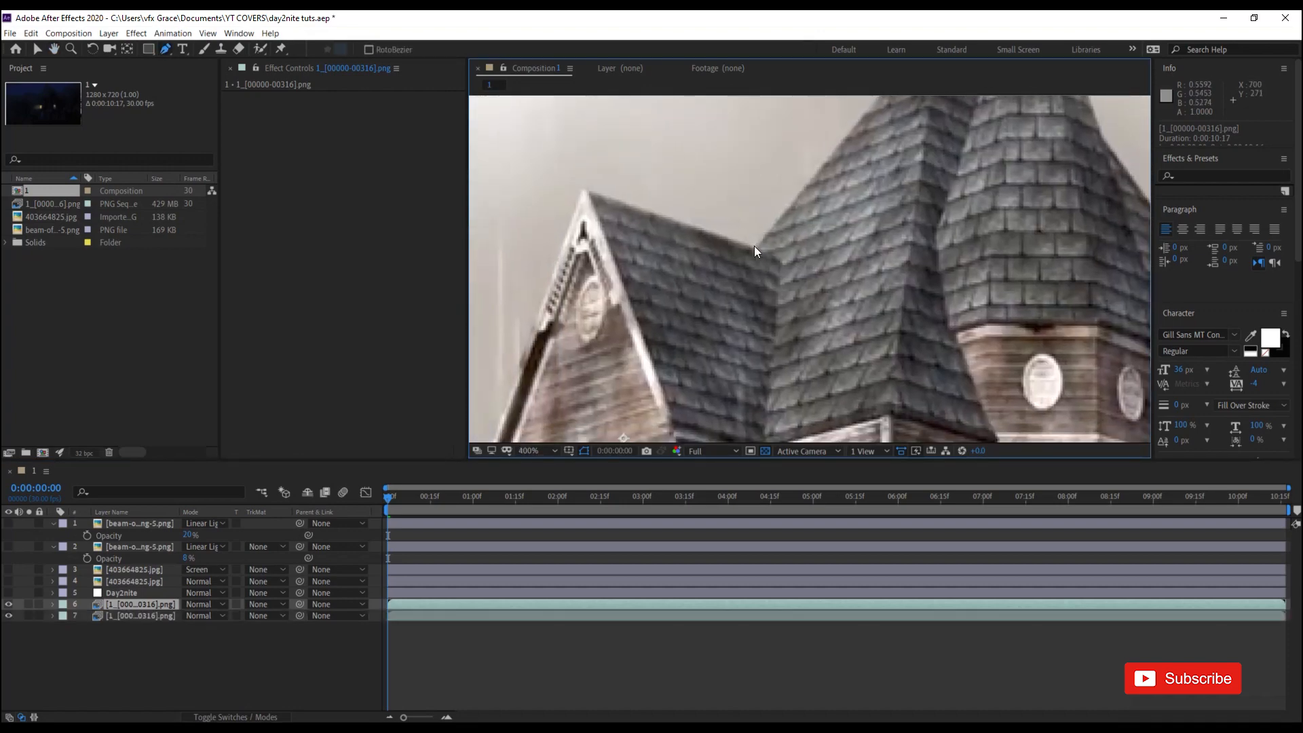
Start a mask on the duplicated footage at the roof valley, tracing over the left gable and down the house's left wall.
click(754, 245)
click(586, 192)
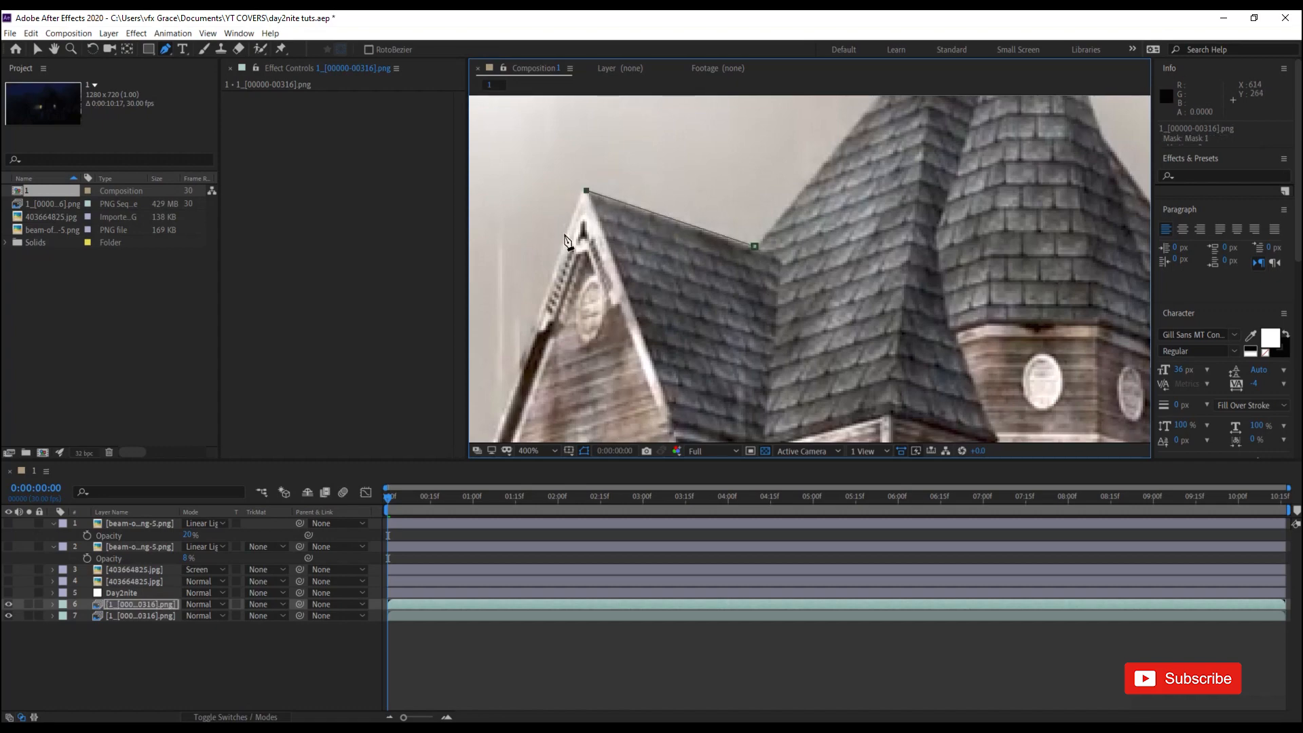
scroll(523, 373, down, 2)
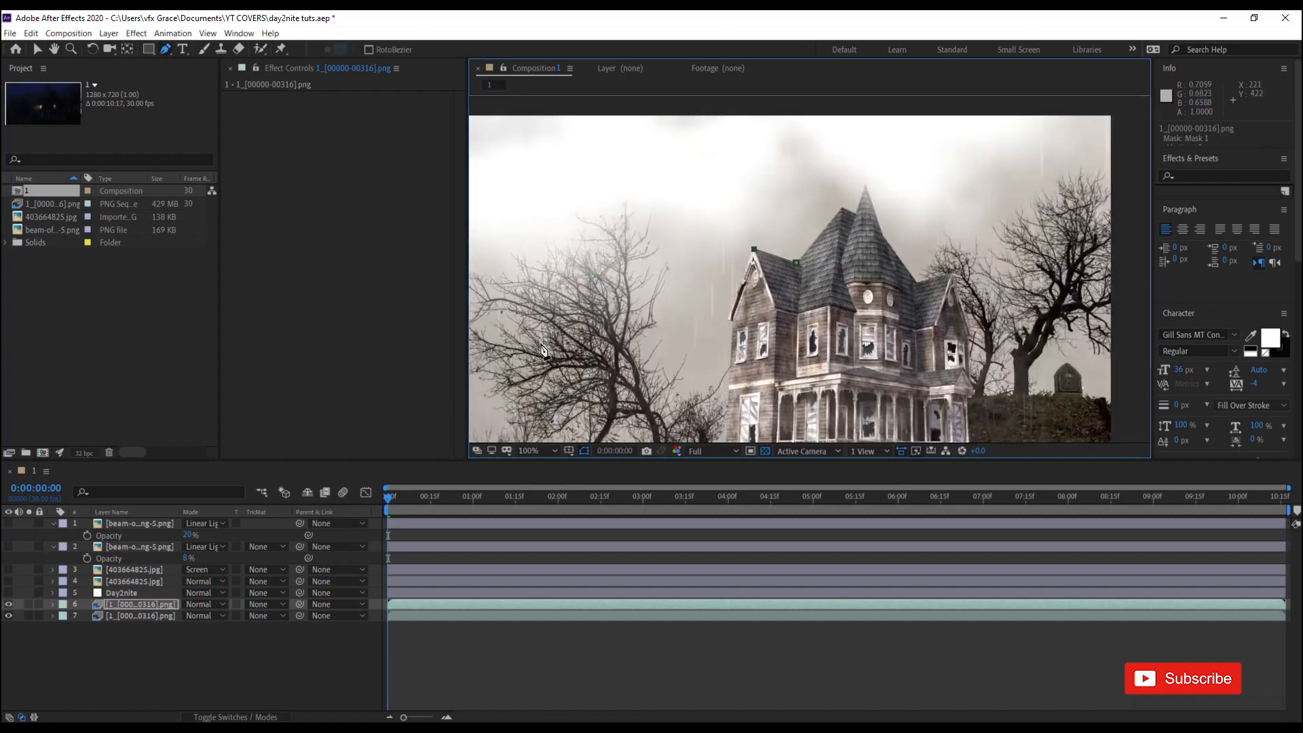
scroll(719, 309, up, 2)
click(823, 241)
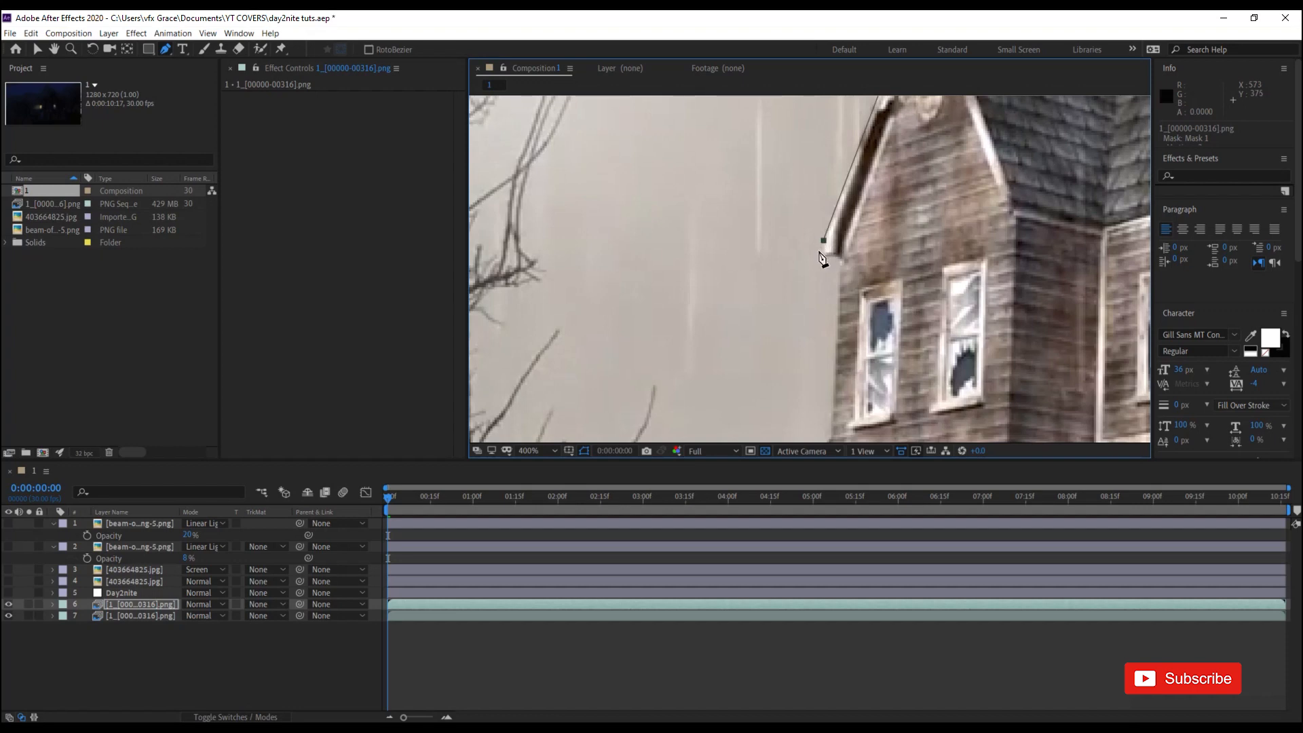
scroll(837, 264, down, 3)
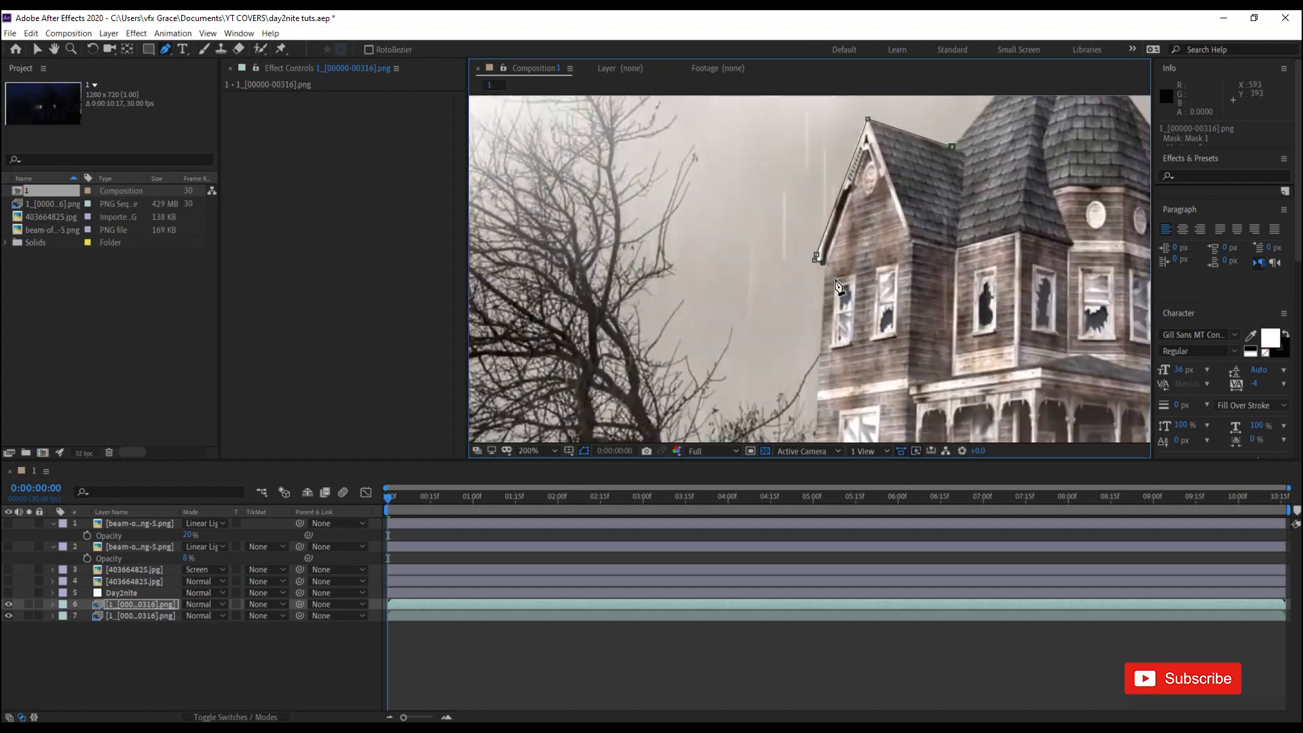
scroll(819, 370, up, 1)
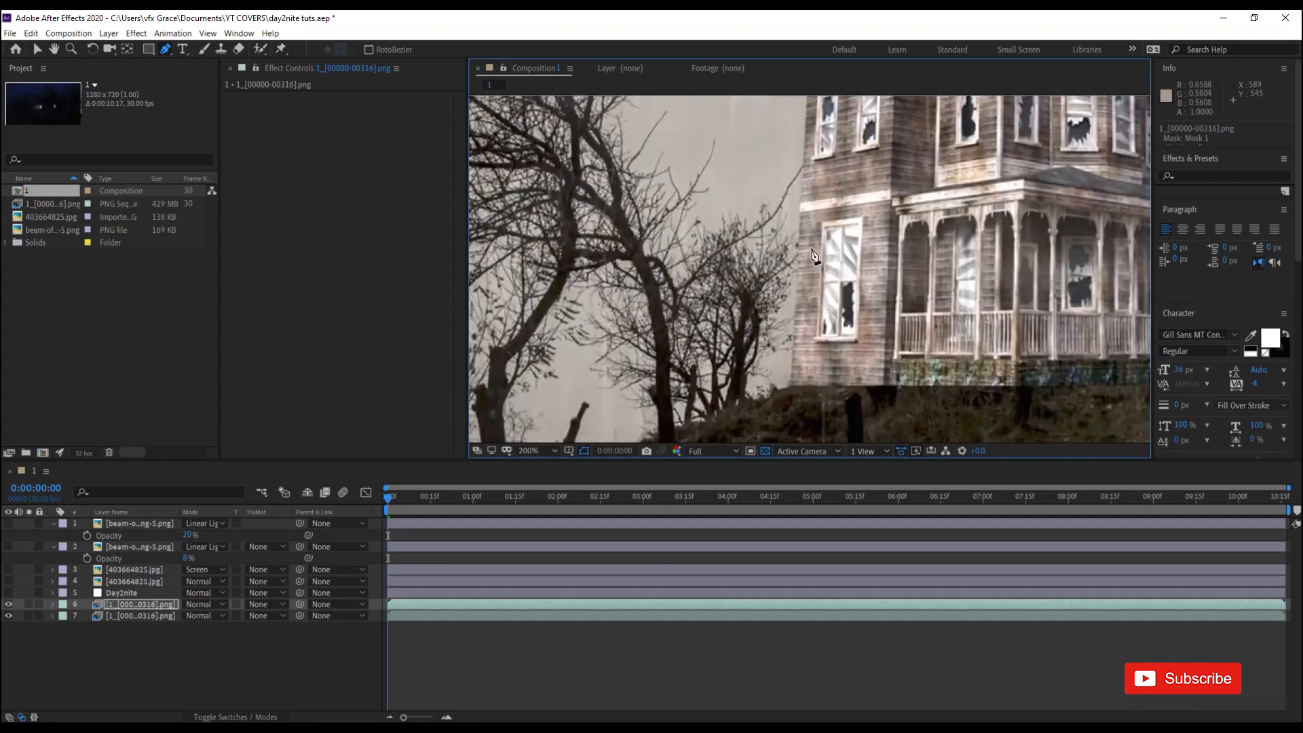
drag(875, 204, 548, 249)
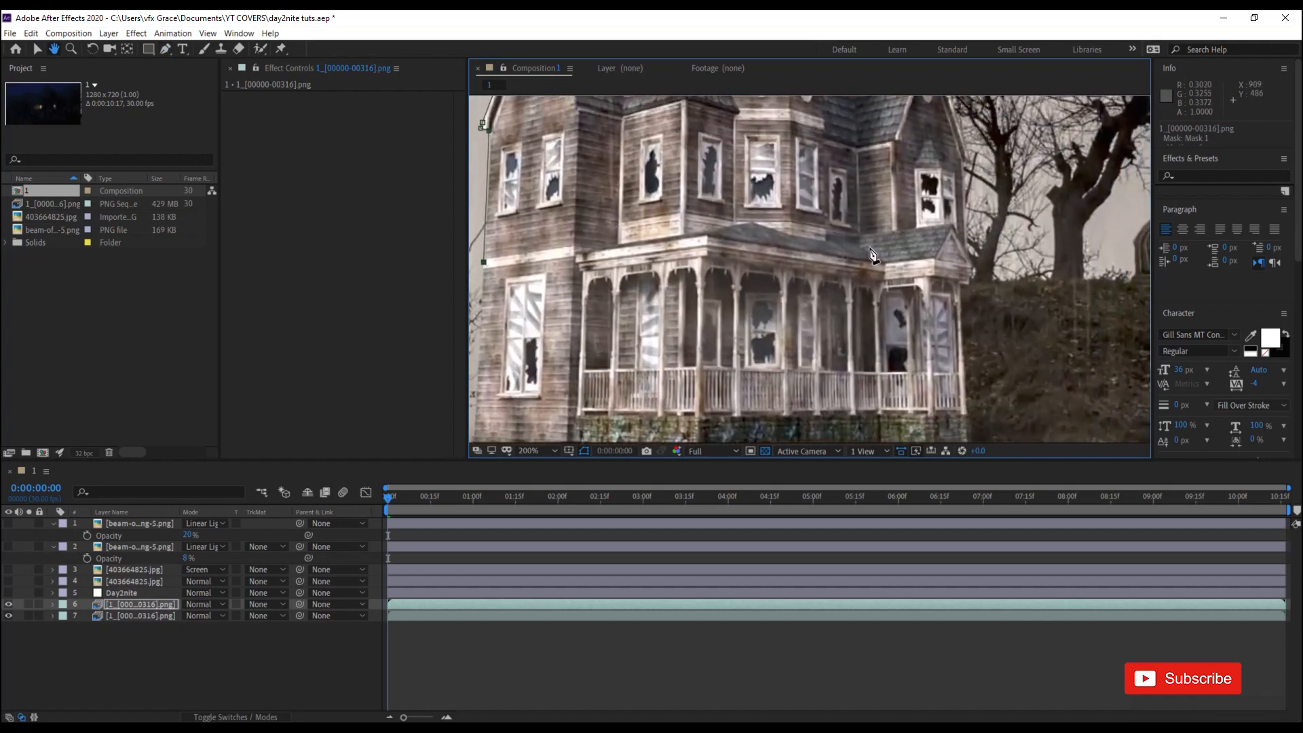
Continue the mask across to the porch roof's right end, then up the right wall and gable toward the tower roof.
click(972, 269)
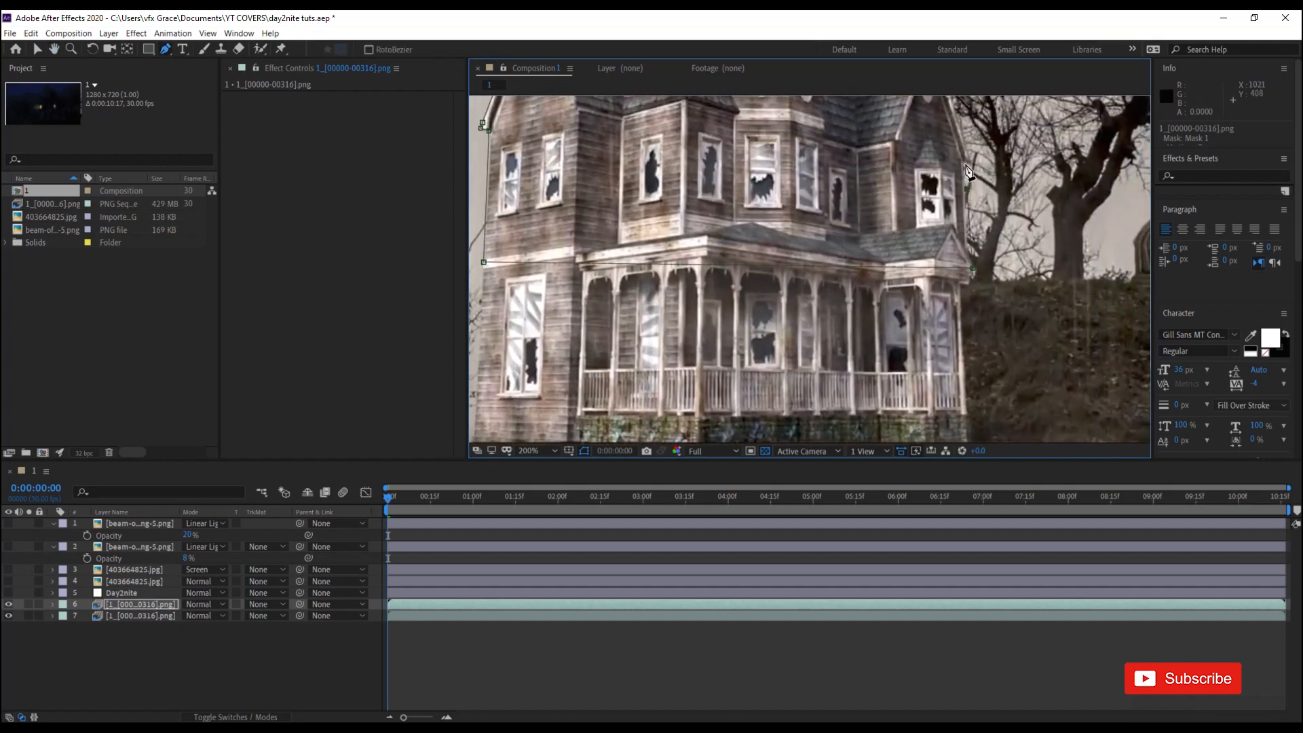
drag(968, 196, 935, 327)
click(926, 316)
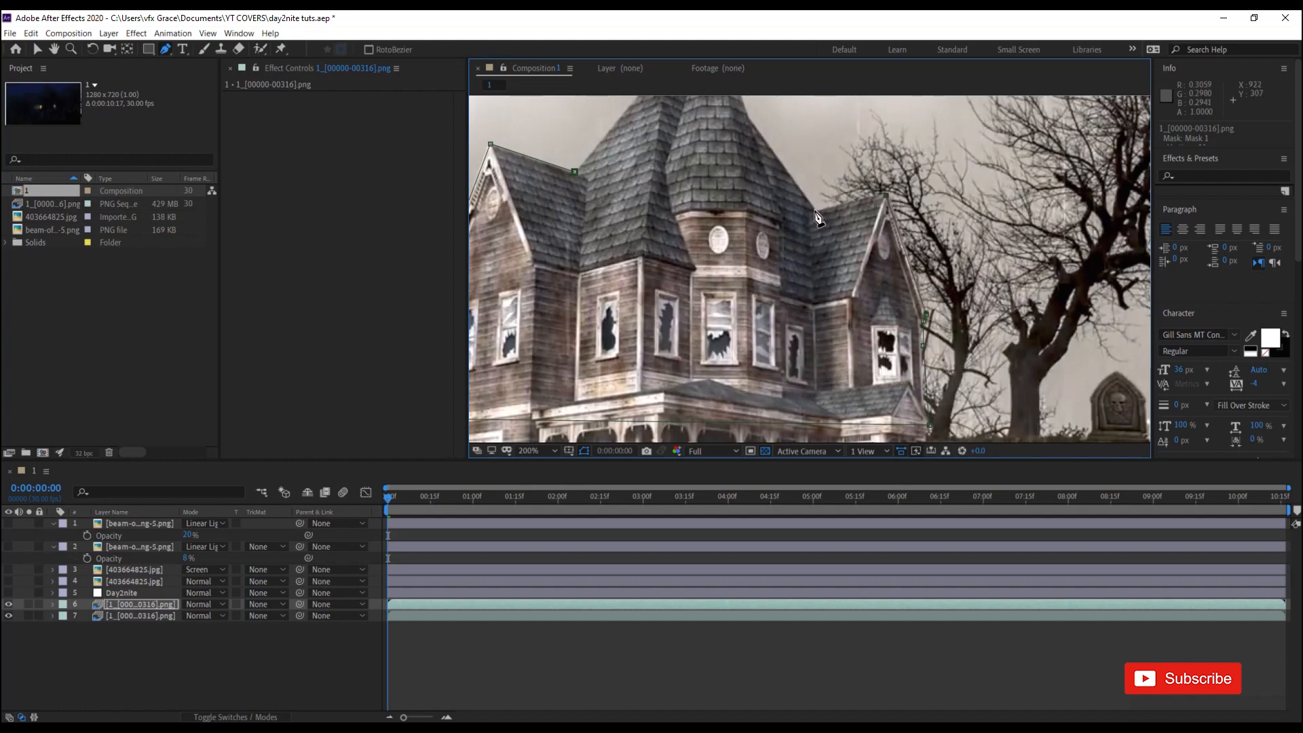
drag(767, 144, 808, 338)
scroll(777, 313, up, 2)
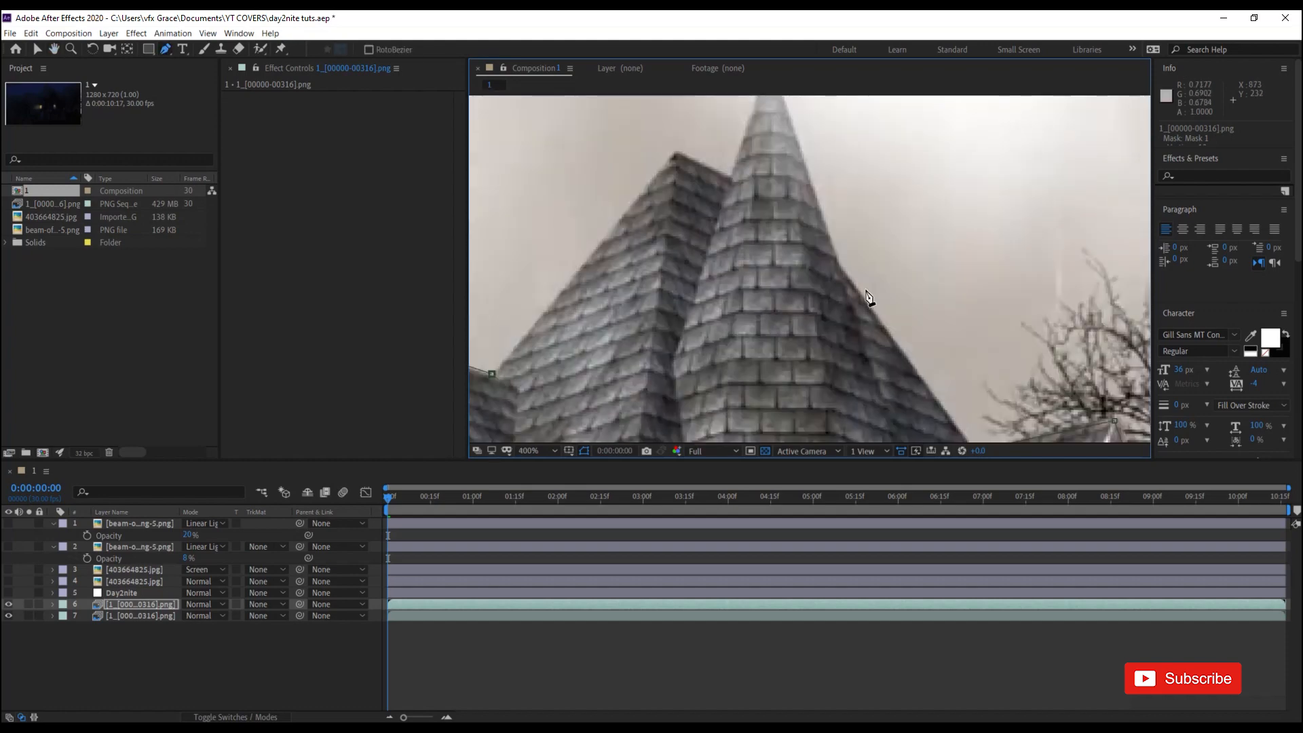
Trace the mask up to the spire tip and over the adjoining roof peak, closing it at the starting roof valley.
drag(805, 160, 756, 212)
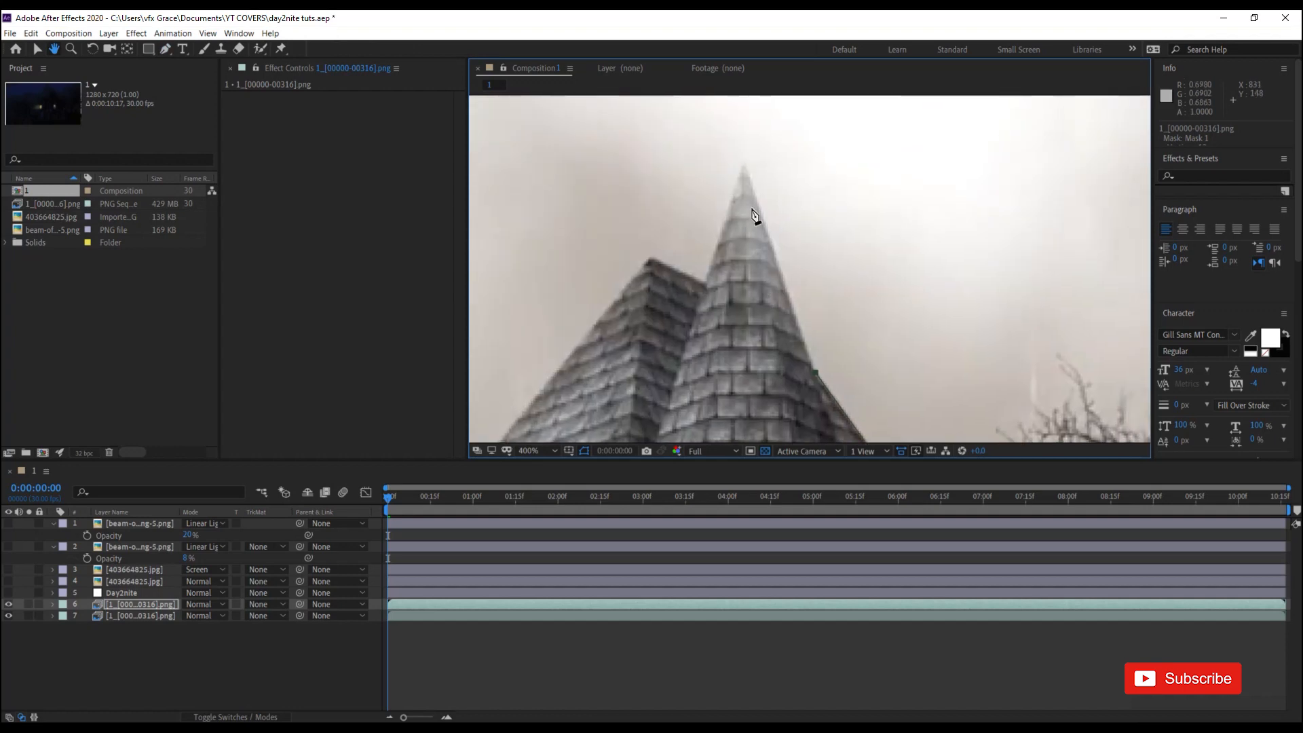
click(746, 156)
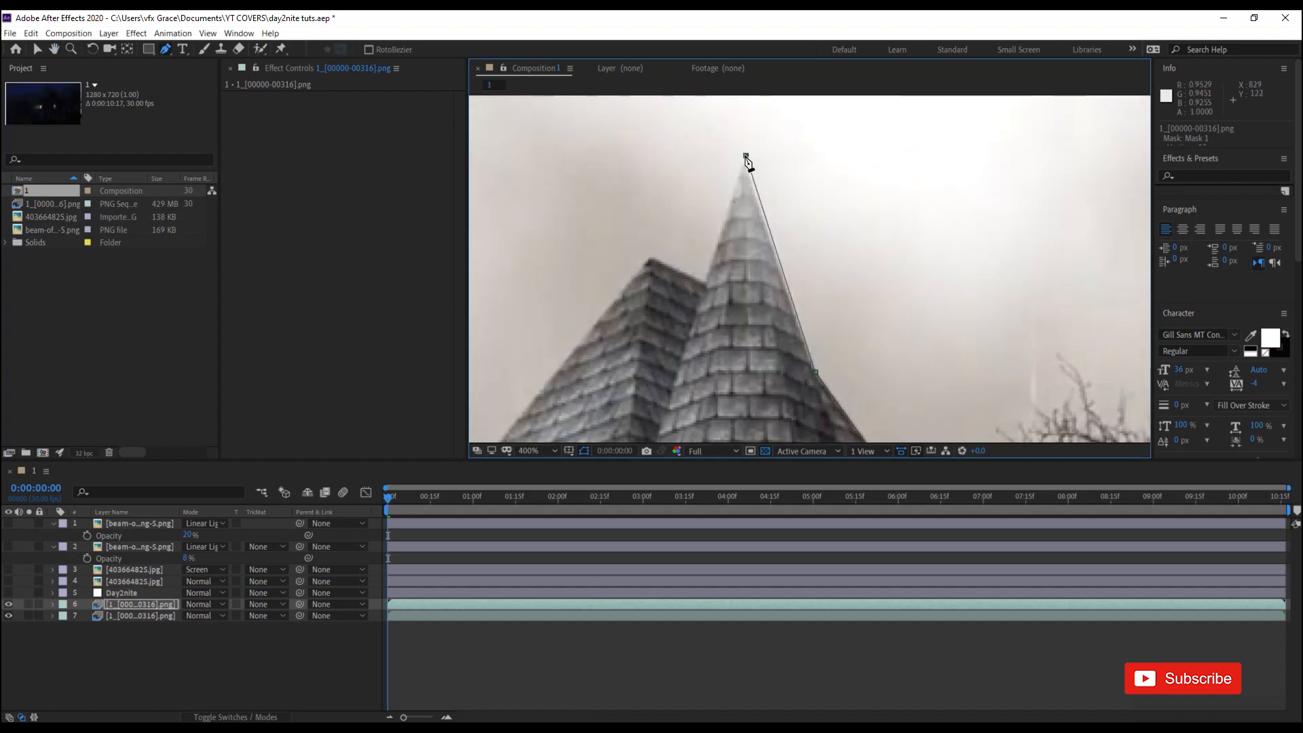
click(704, 283)
click(649, 261)
drag(644, 313, 884, 172)
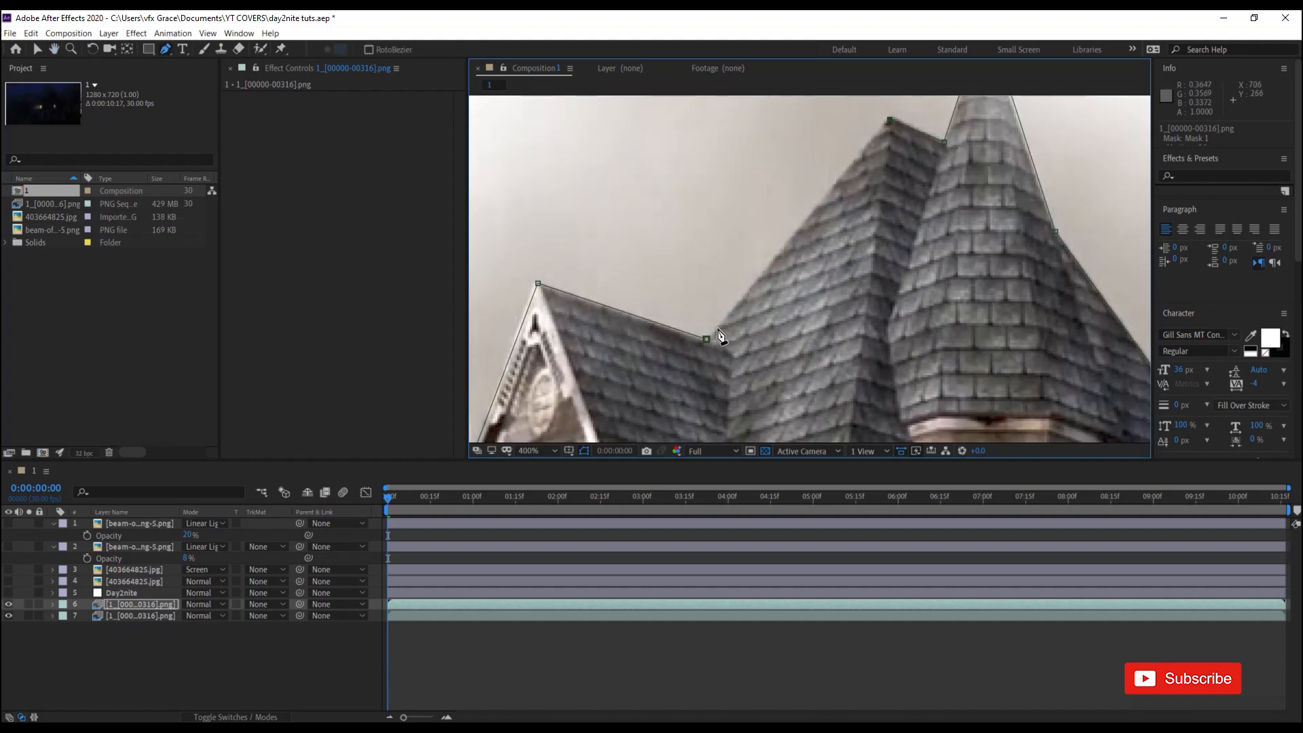
click(705, 341)
Solo the masked footage layer and check the house cutout.
scroll(729, 339, down, 2)
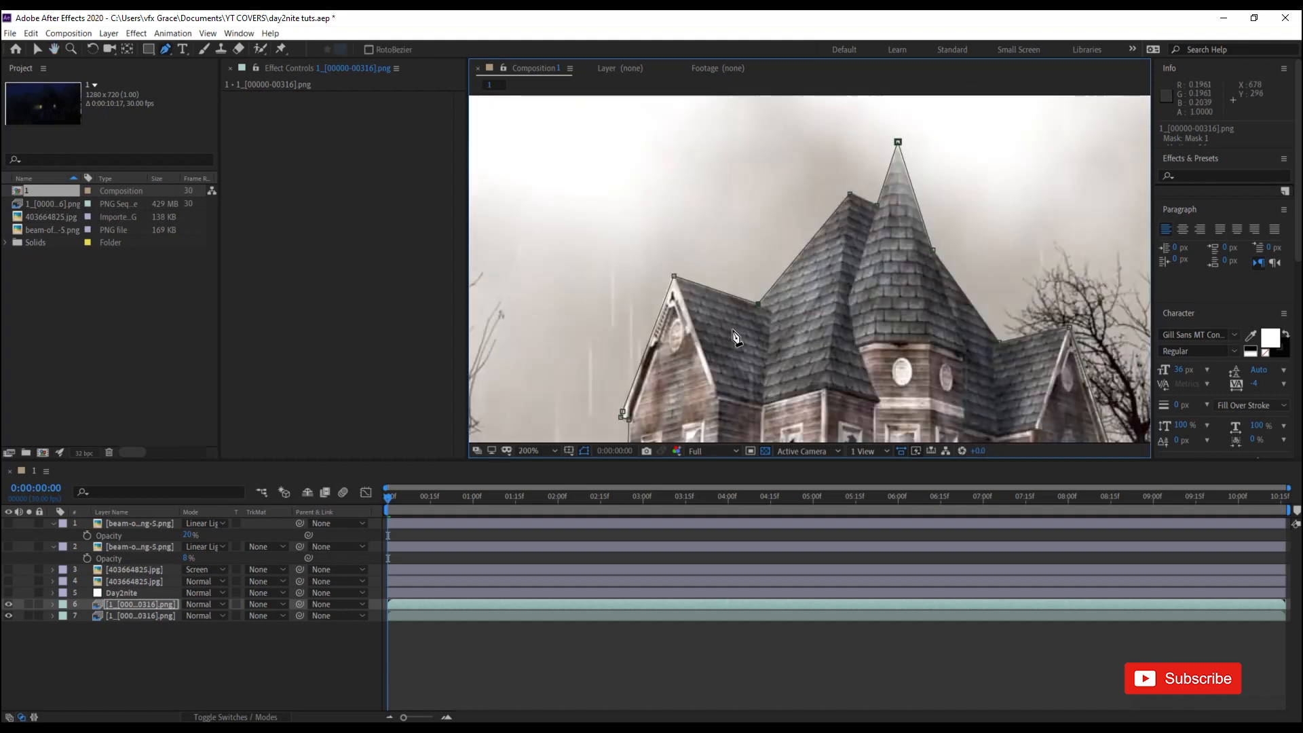
click(28, 604)
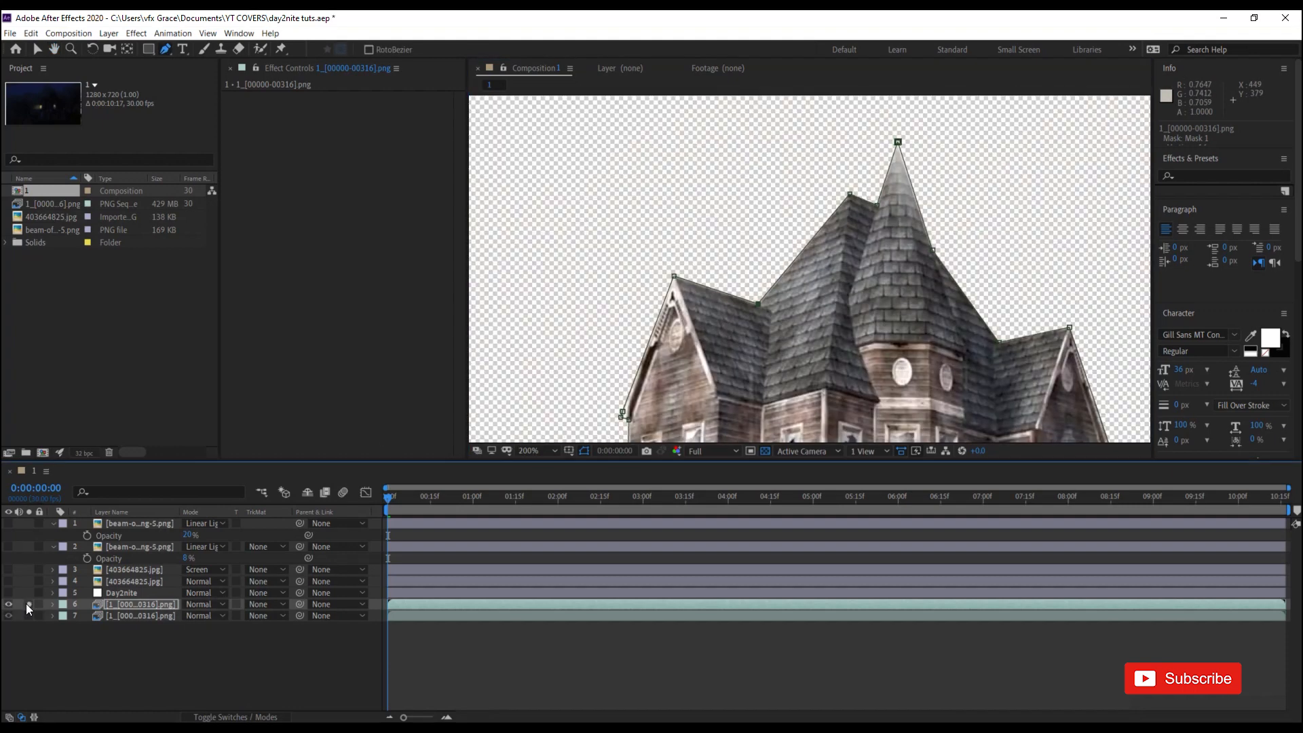
scroll(794, 346, down, 4)
scroll(795, 350, up, 2)
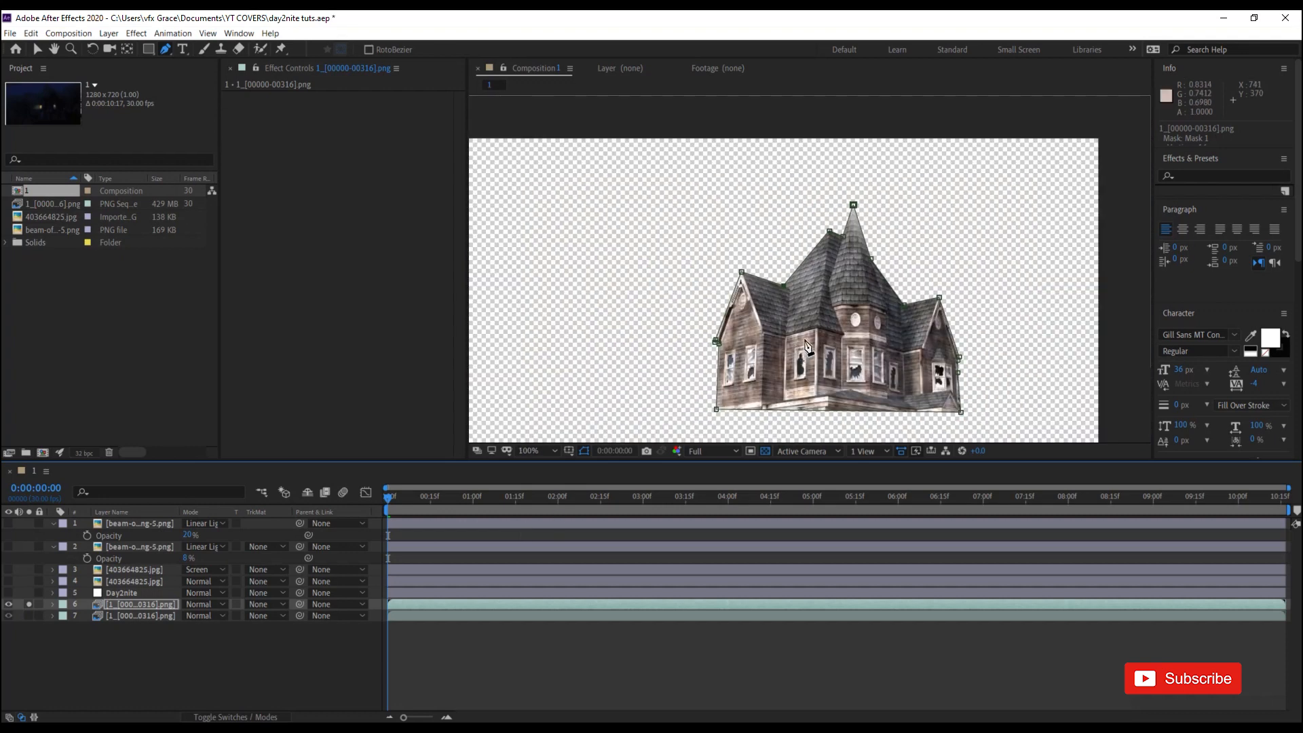
Unsolo the masked house layer and import the moon-png-no-background-15.png image into the project.
click(29, 604)
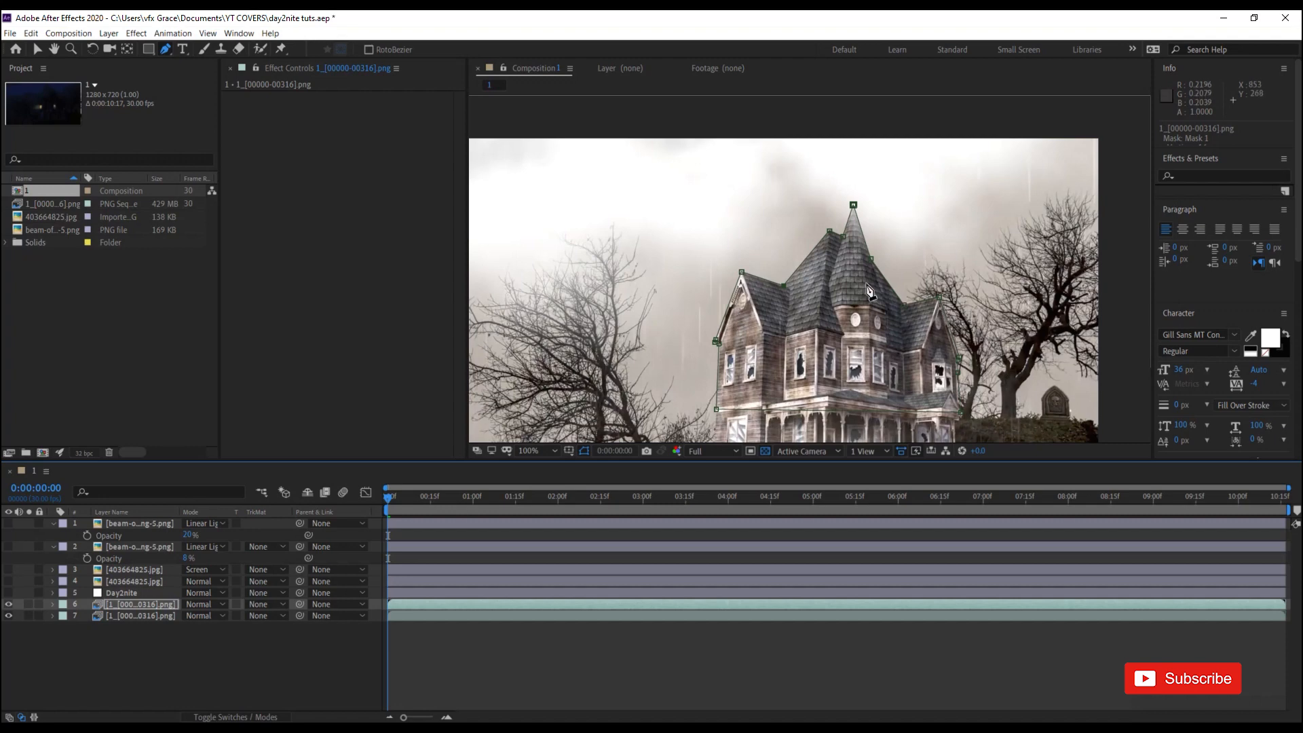
click(38, 49)
click(125, 349)
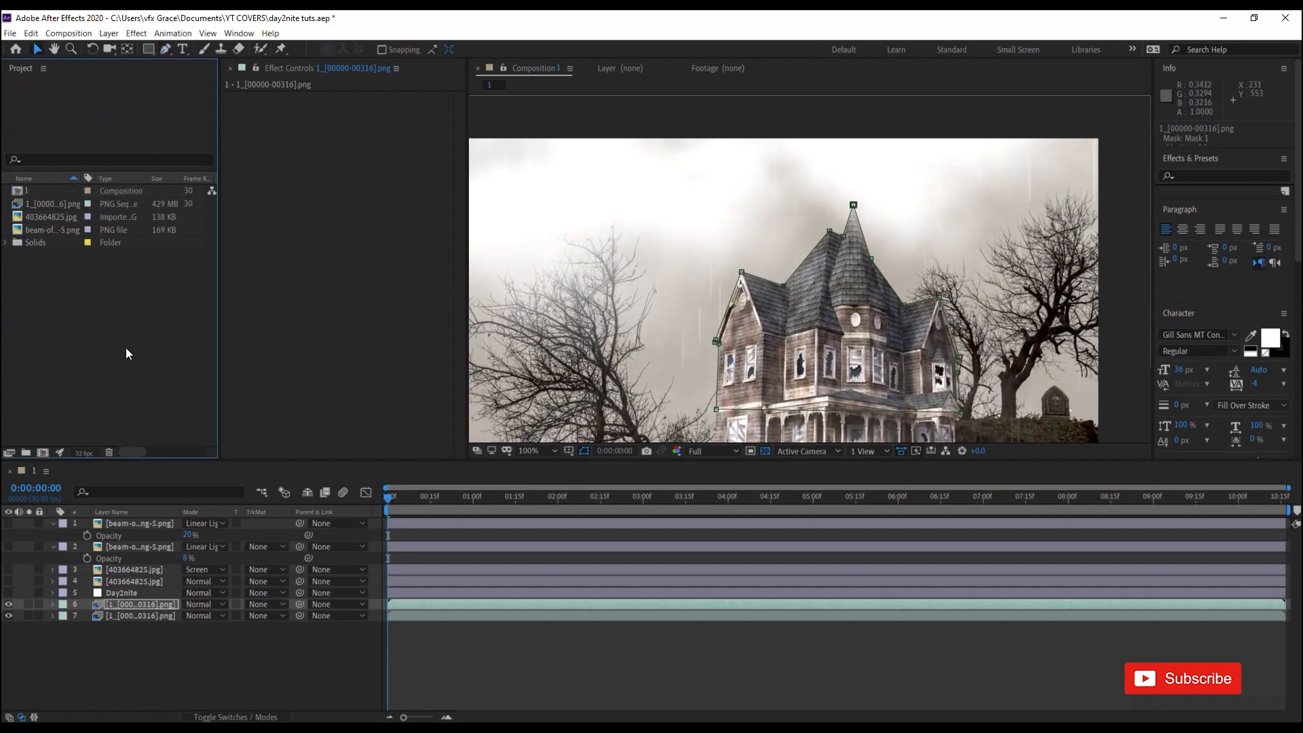
scroll(744, 339, down, 4)
click(277, 655)
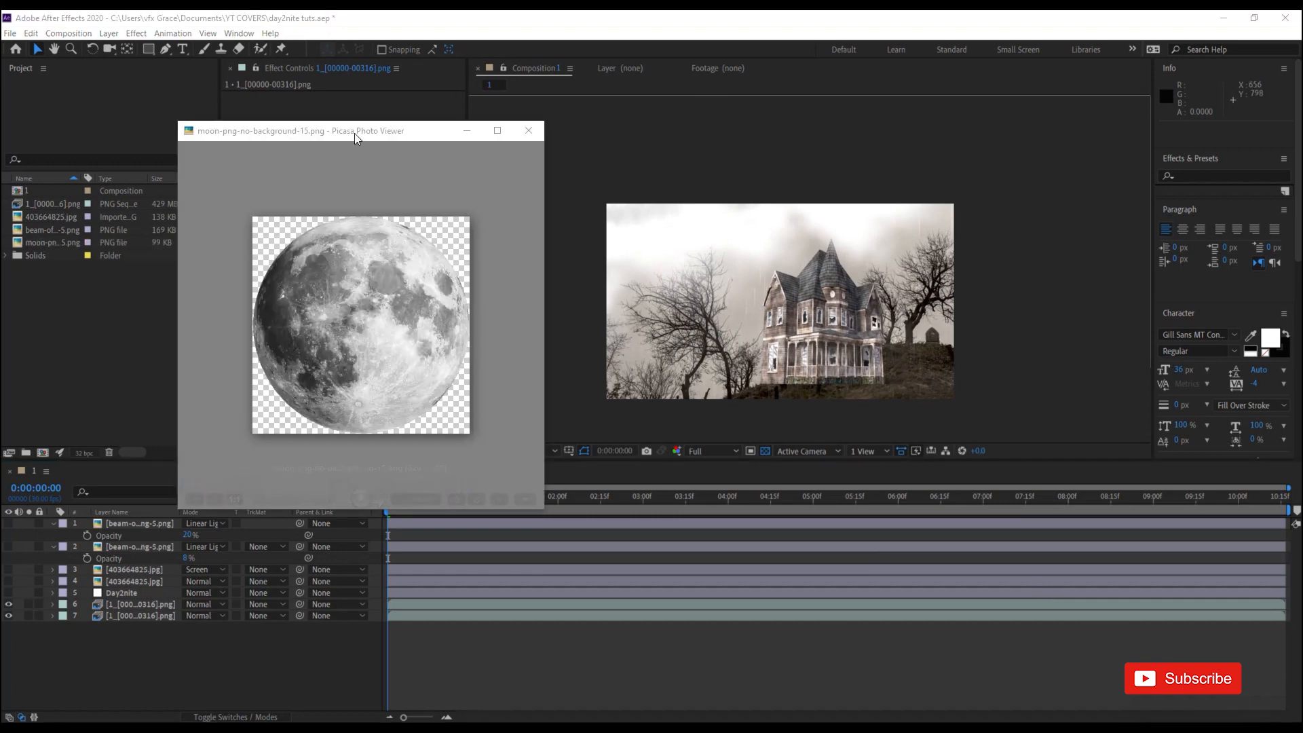
drag(354, 133, 433, 177)
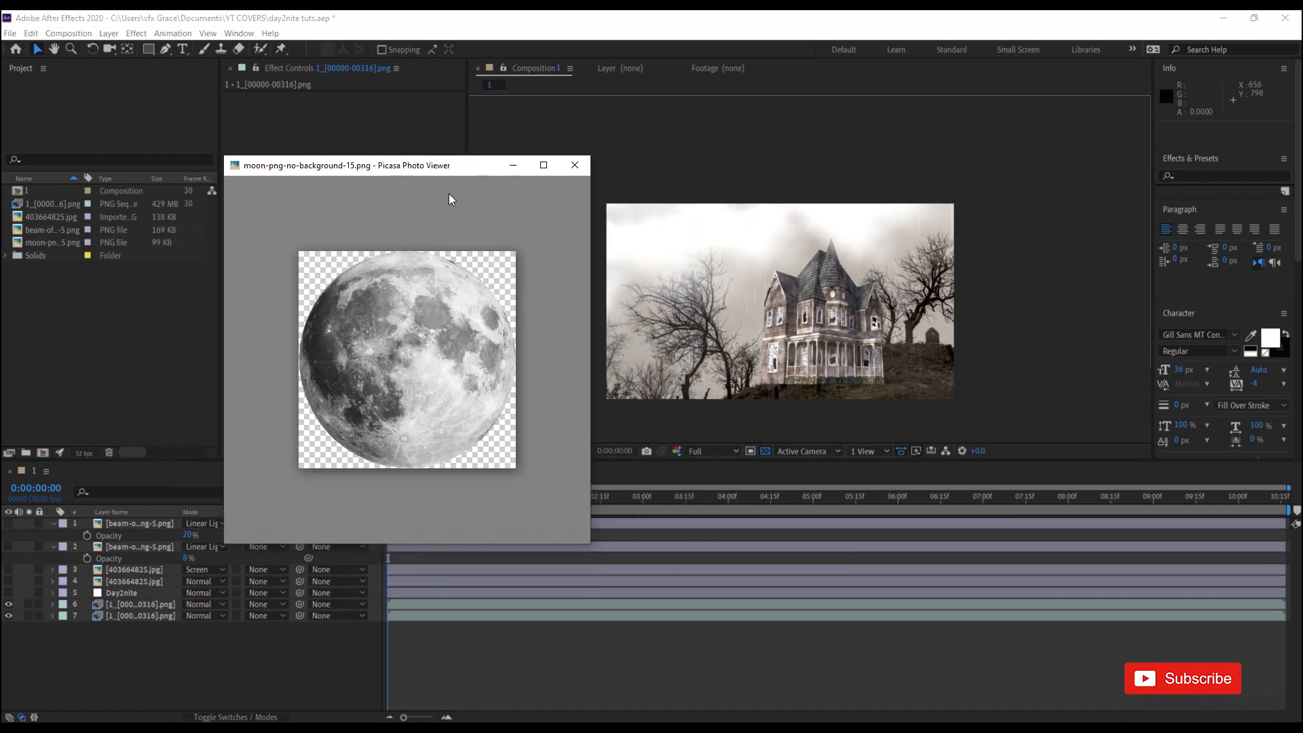
click(515, 166)
Add the moon image between the masked house layer and the original footage, positioning it behind the tower at about 792, 238.
click(54, 243)
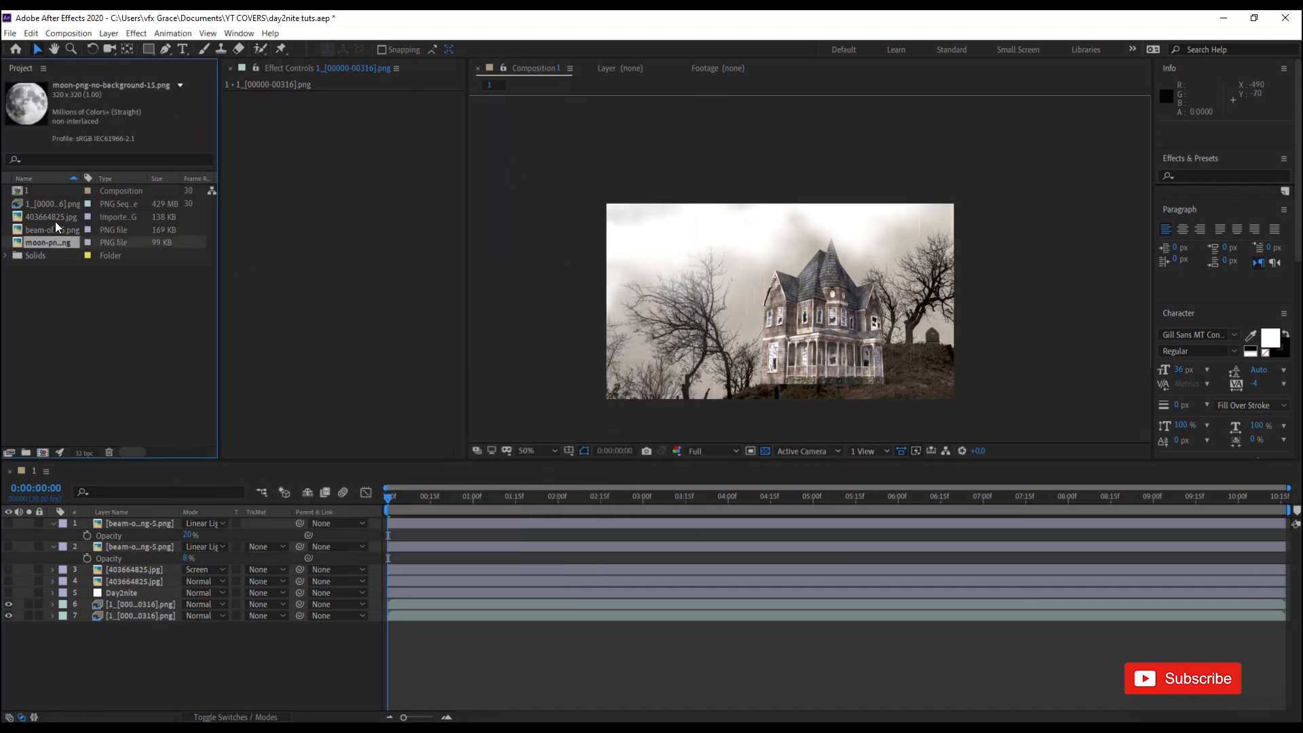
drag(52, 242, 100, 610)
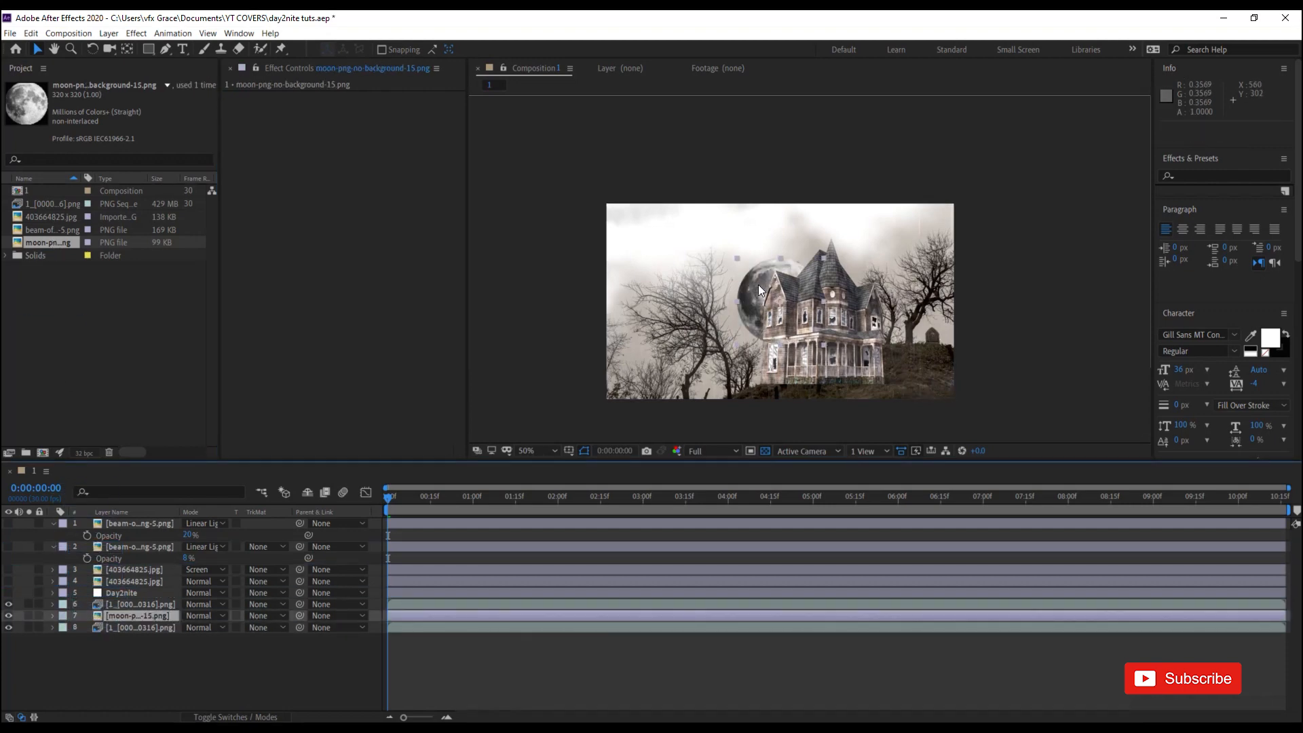
drag(758, 284, 799, 257)
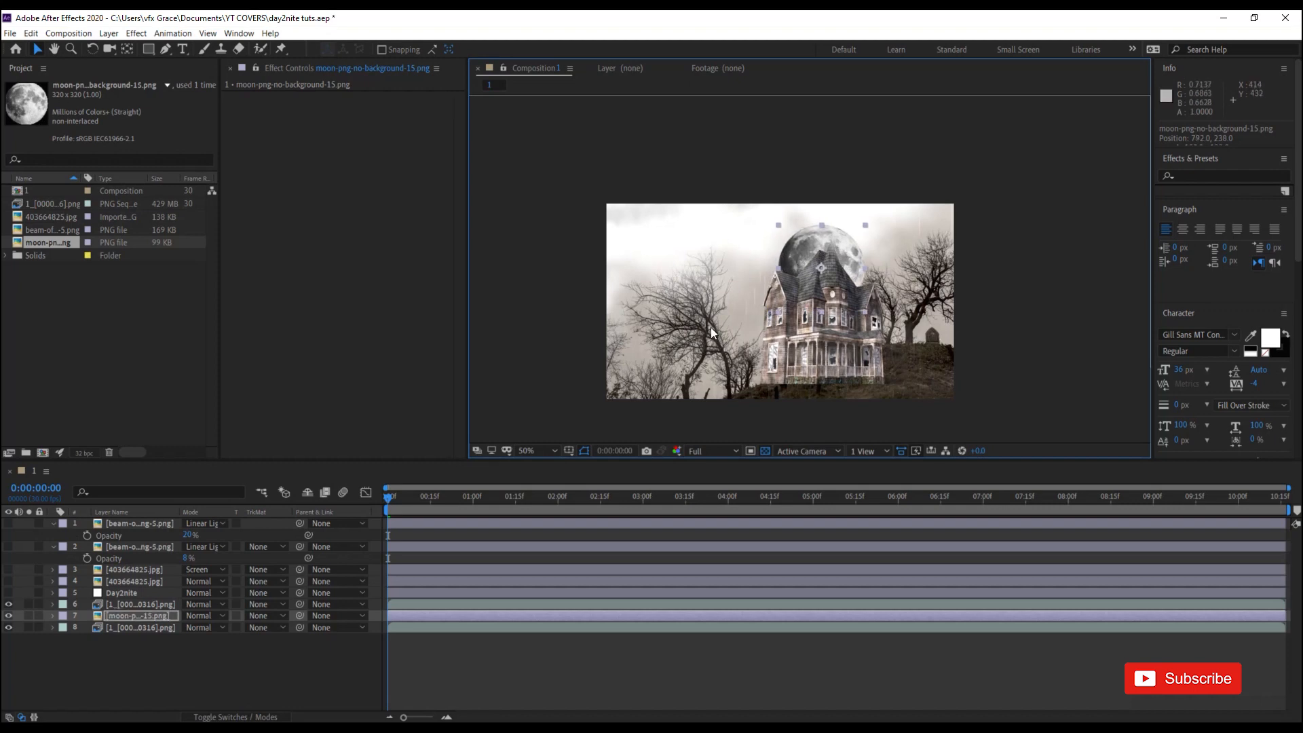
Turn visibility back on for the Day2nite layer, both window image layers and both light-beam layers.
click(8, 592)
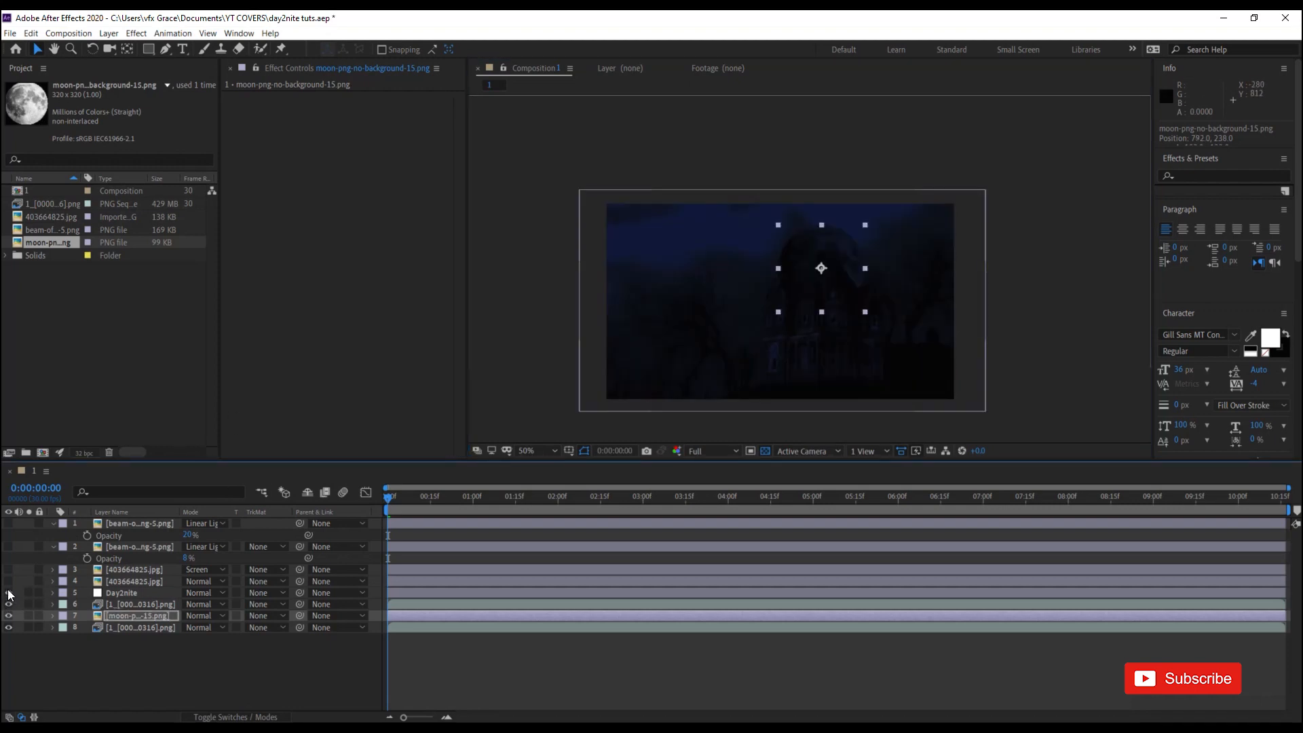
click(9, 580)
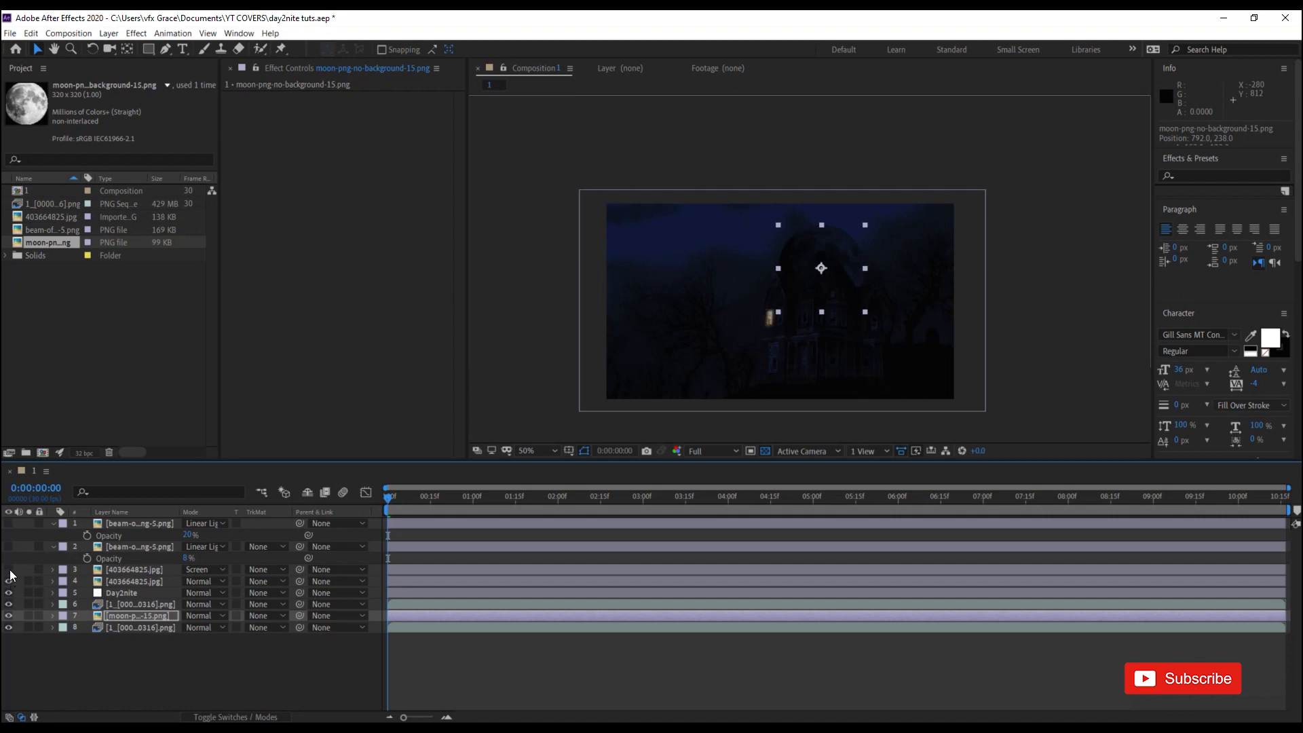
click(9, 523)
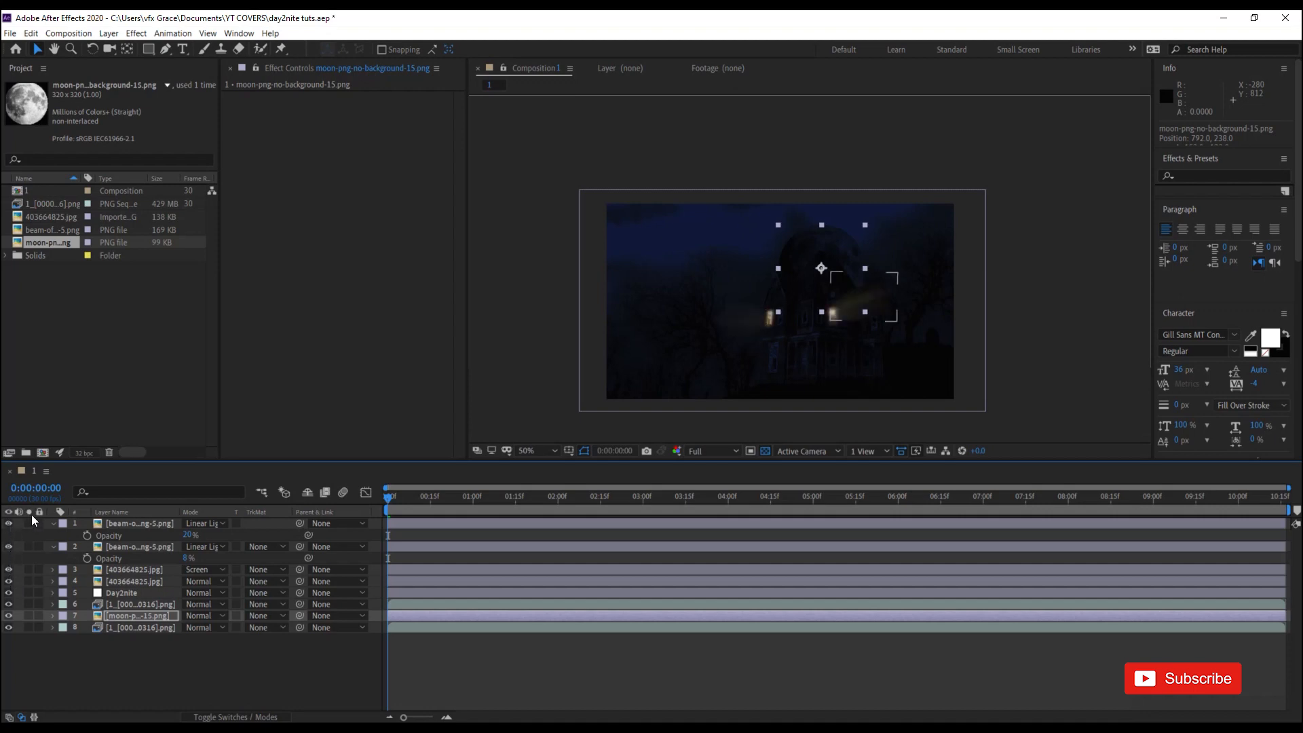
click(1064, 267)
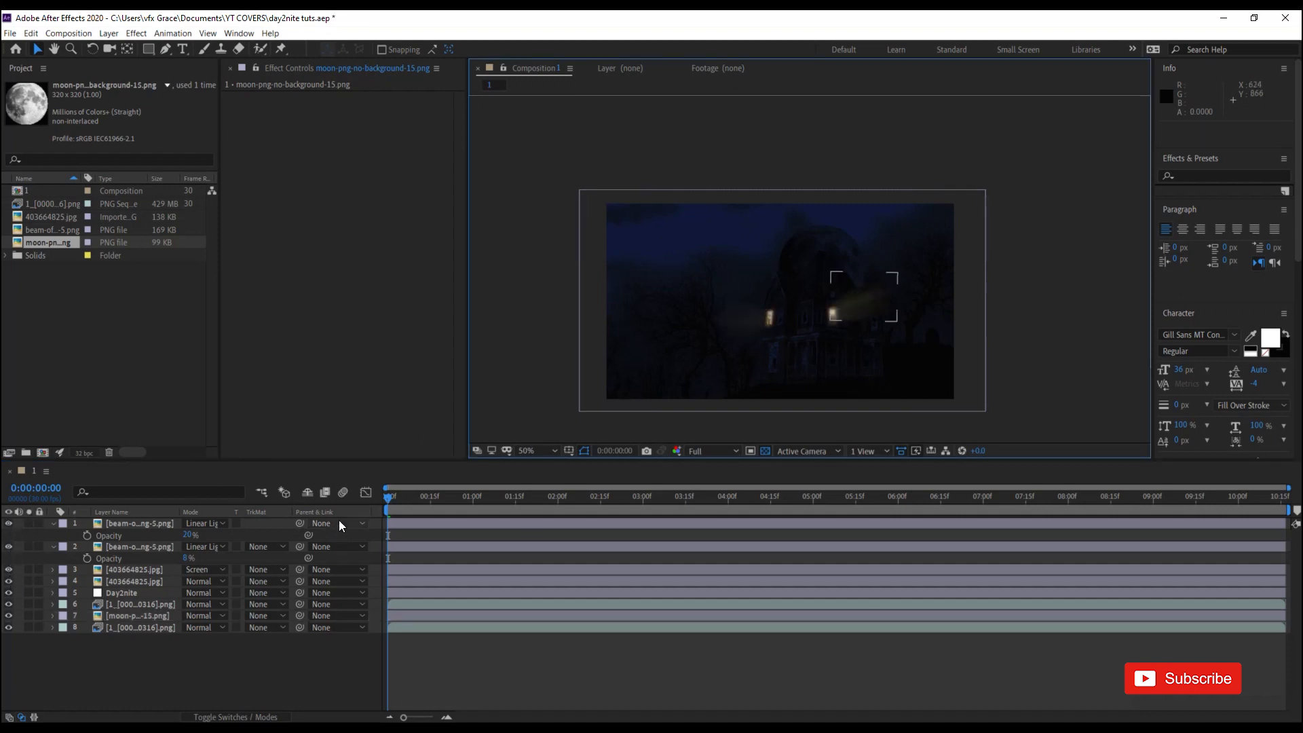
Move the moon layer up between the two light-beam layers and set its blend mode to Overlay.
click(145, 614)
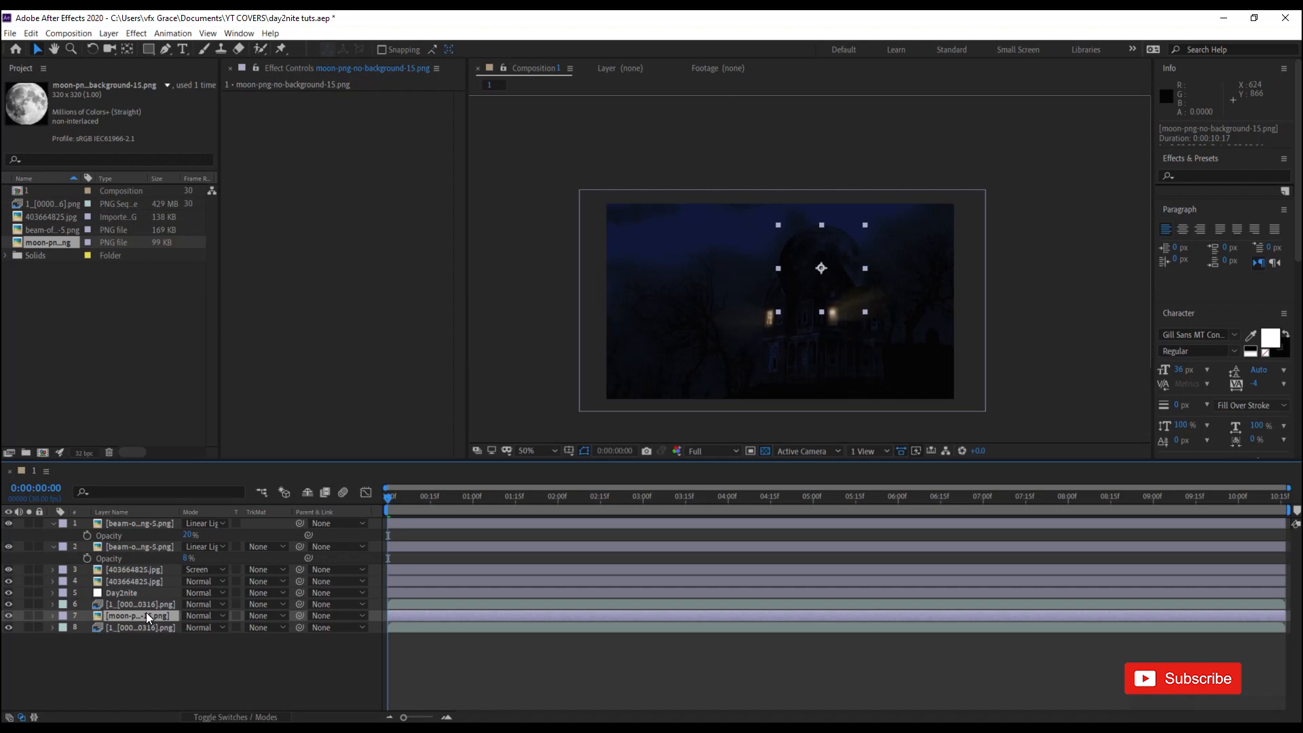
drag(149, 608, 126, 537)
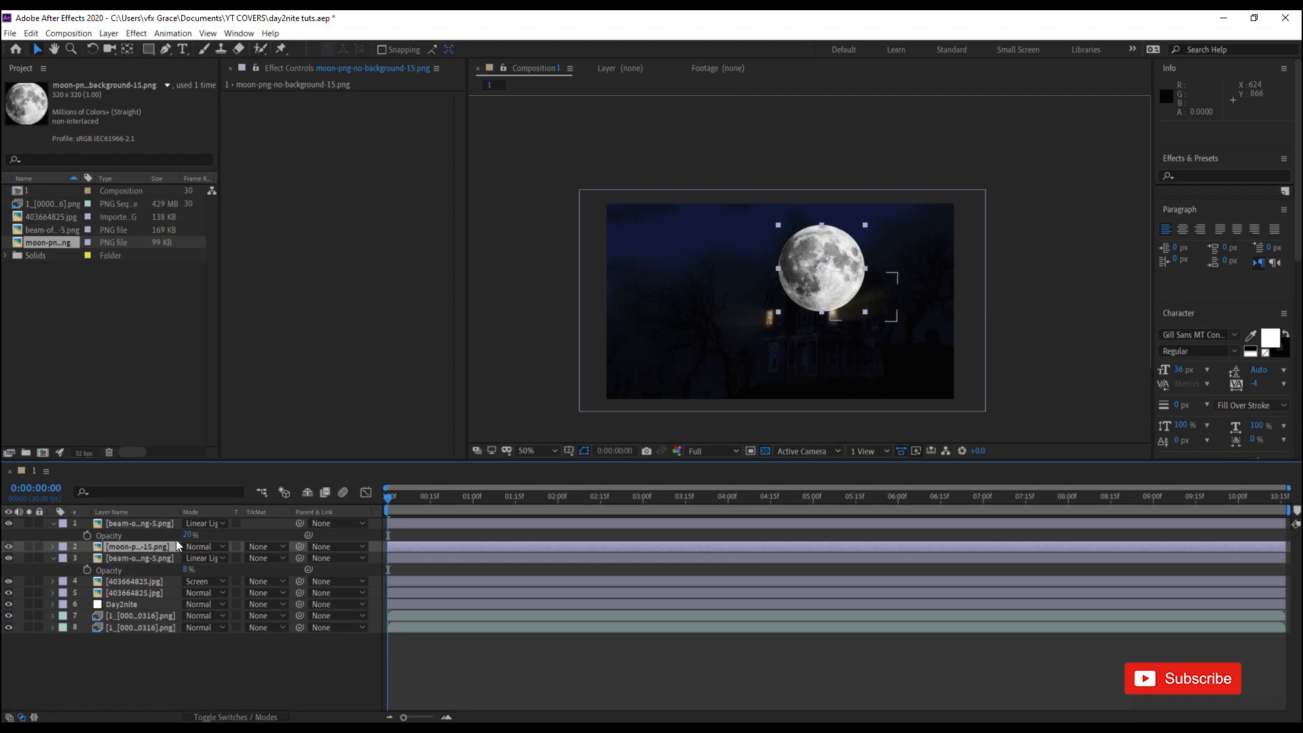
click(202, 546)
click(211, 278)
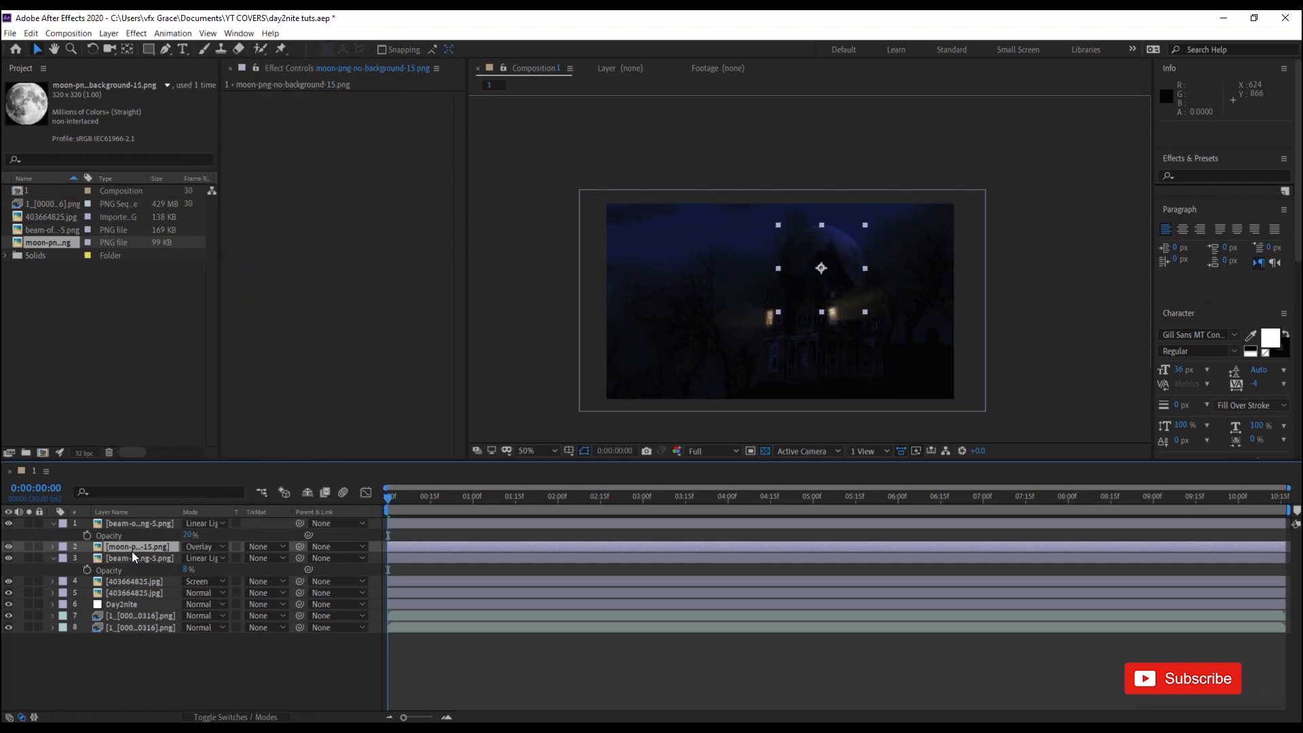
Scale up the moon layer and apply the Glow effect to it.
key(s)
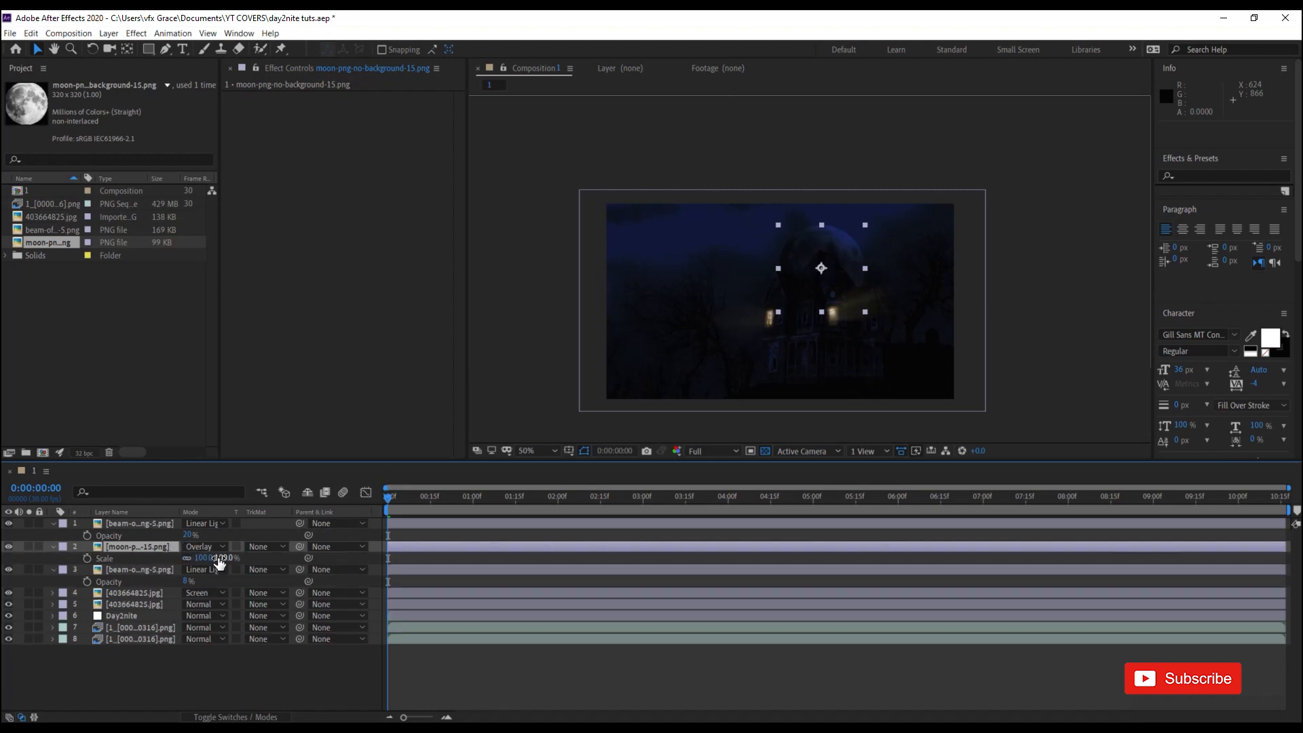
drag(218, 557, 251, 562)
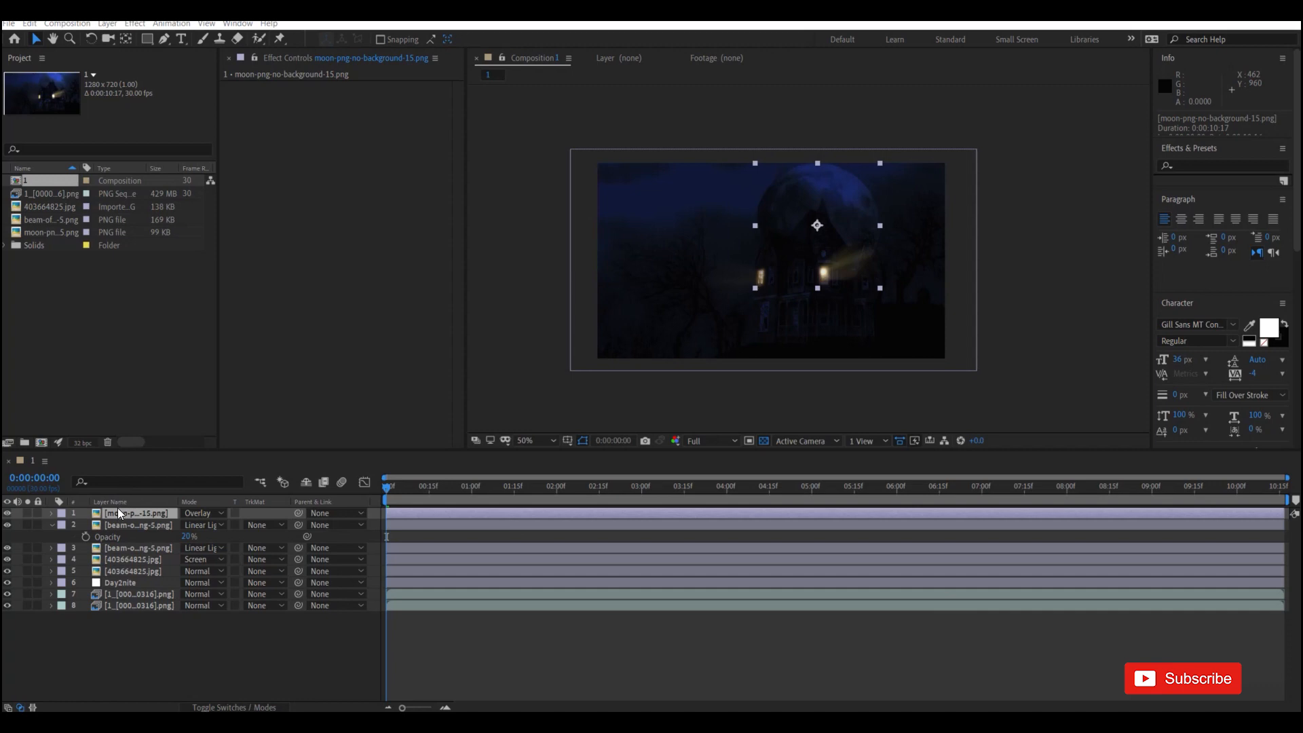
key(ctrl+space)
text(glow)
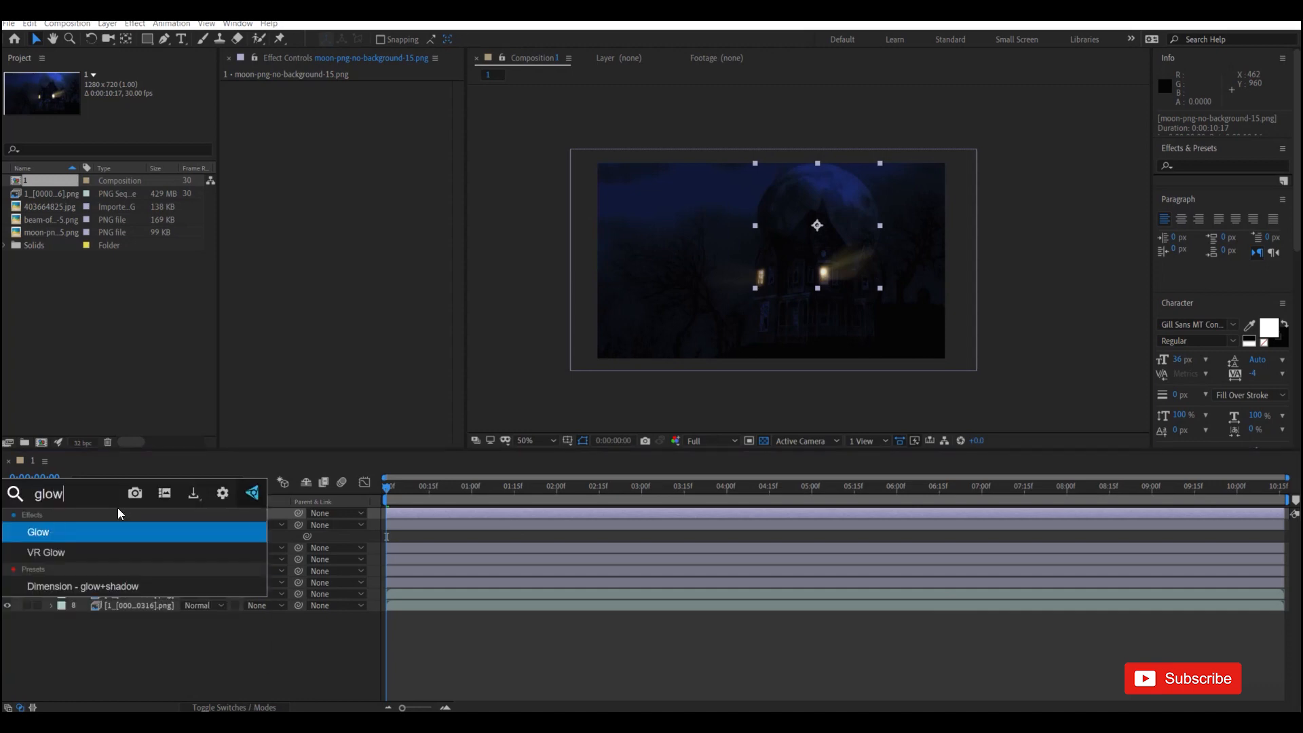
key(Return)
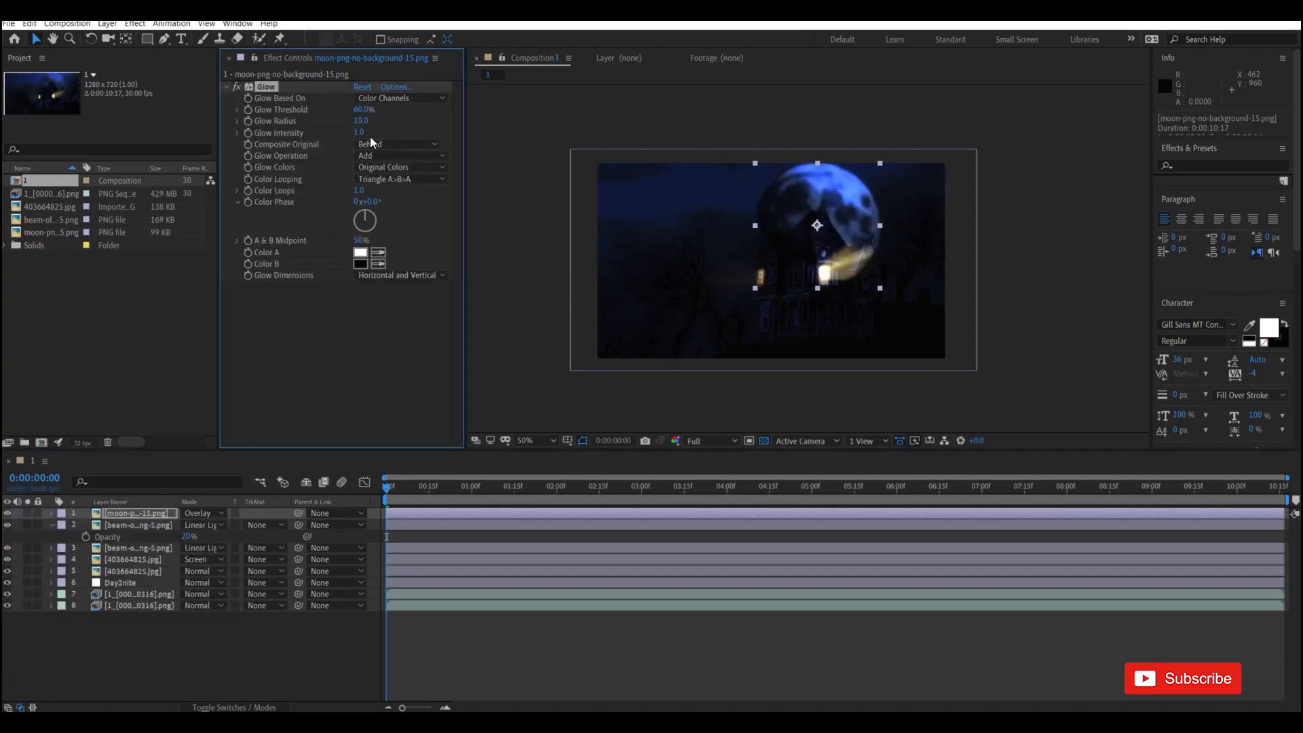
Set the moon's Glow Radius to 492 and Glow Intensity to 3.1, keeping Original Colors.
drag(360, 121, 366, 127)
click(361, 121)
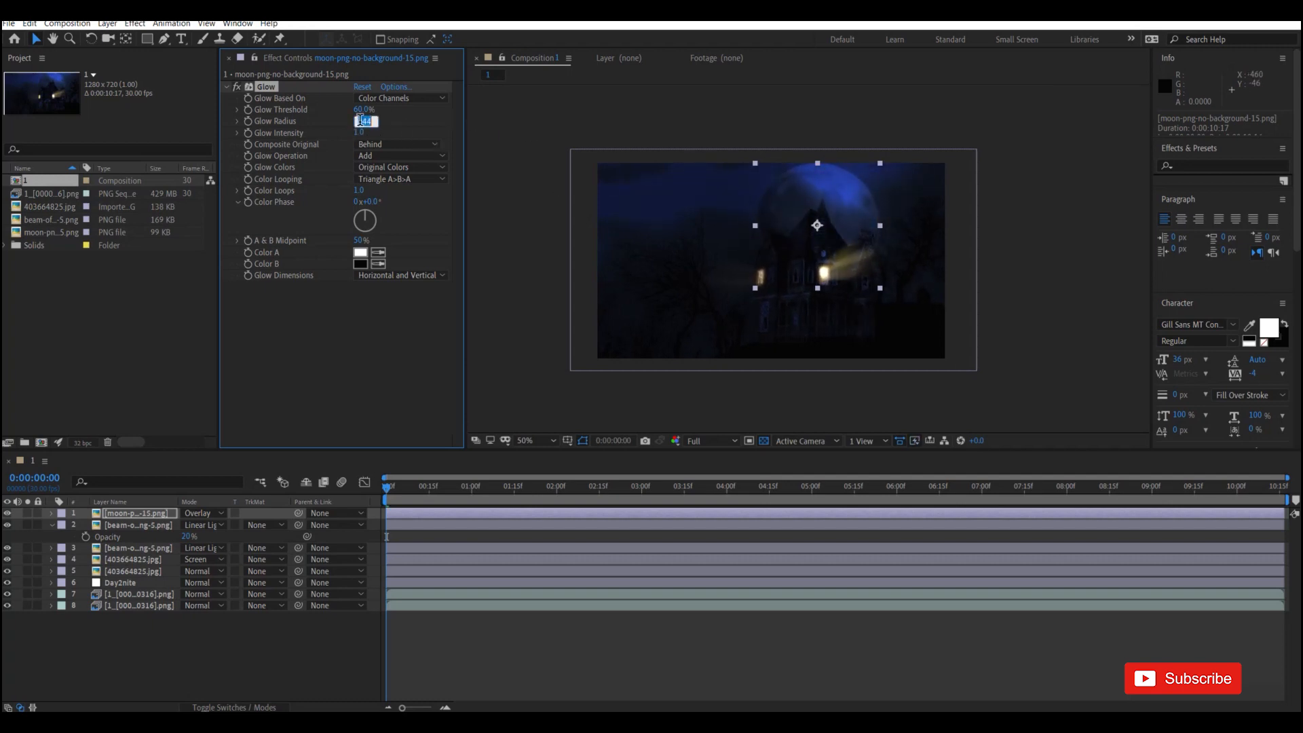
key(Return)
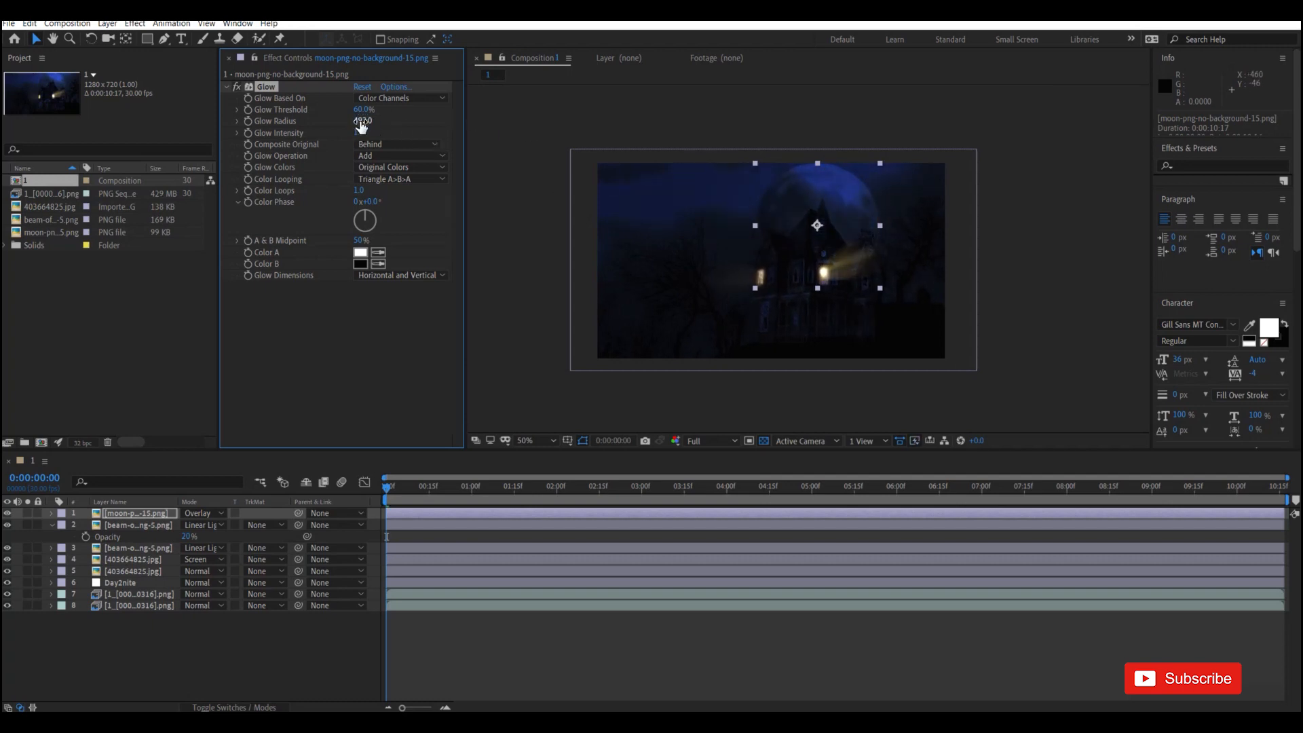
click(359, 133)
text(3)
key(Return)
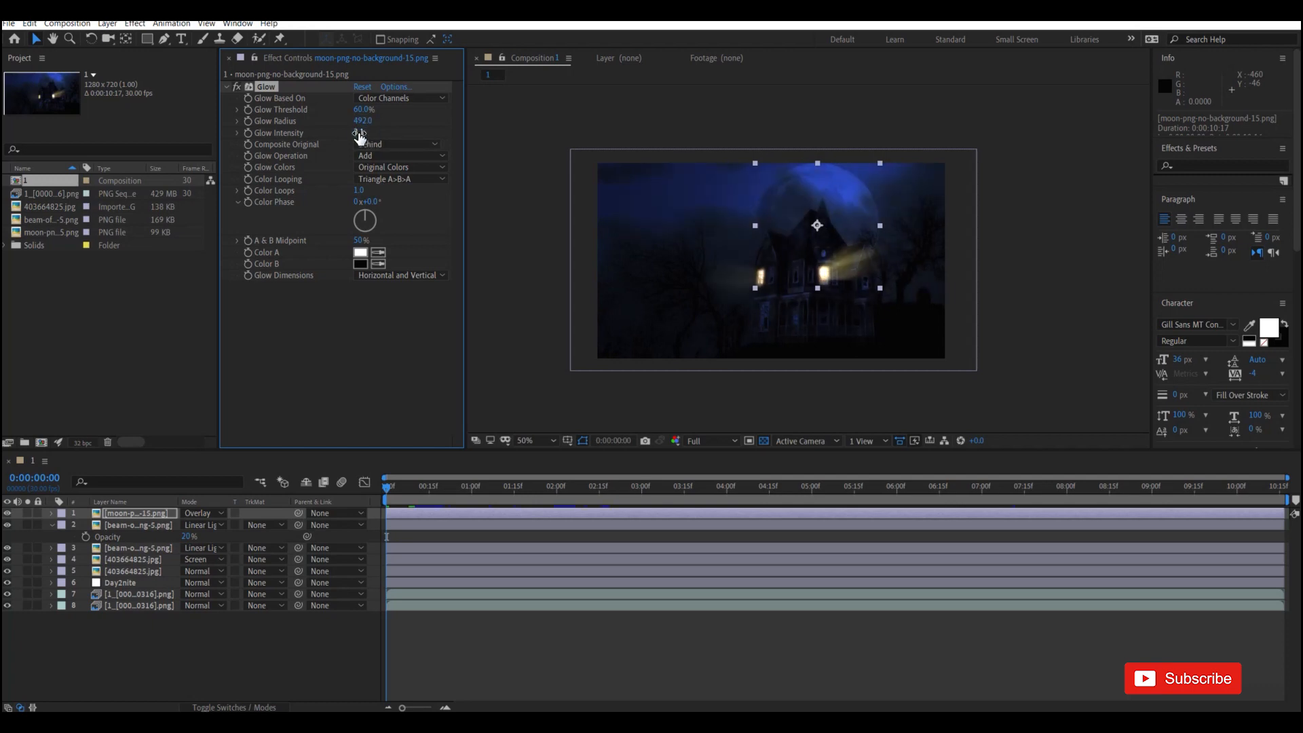
click(401, 168)
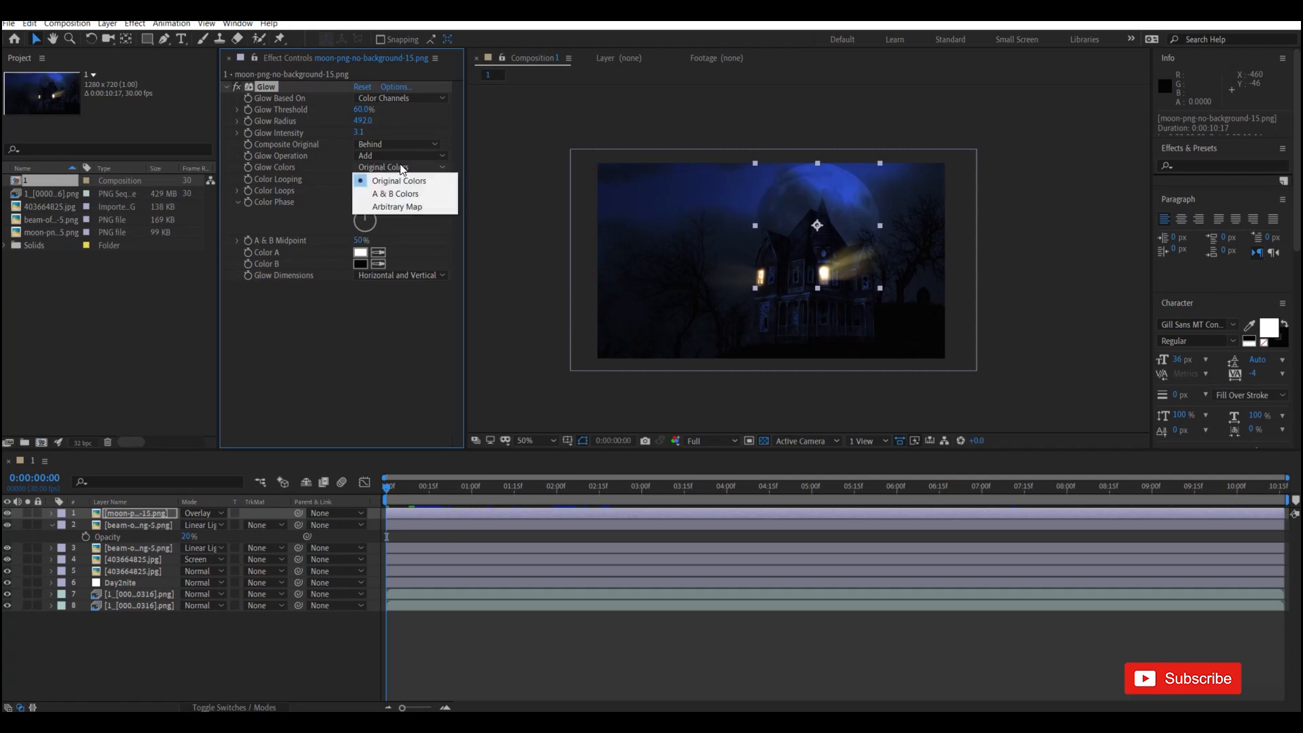
click(400, 341)
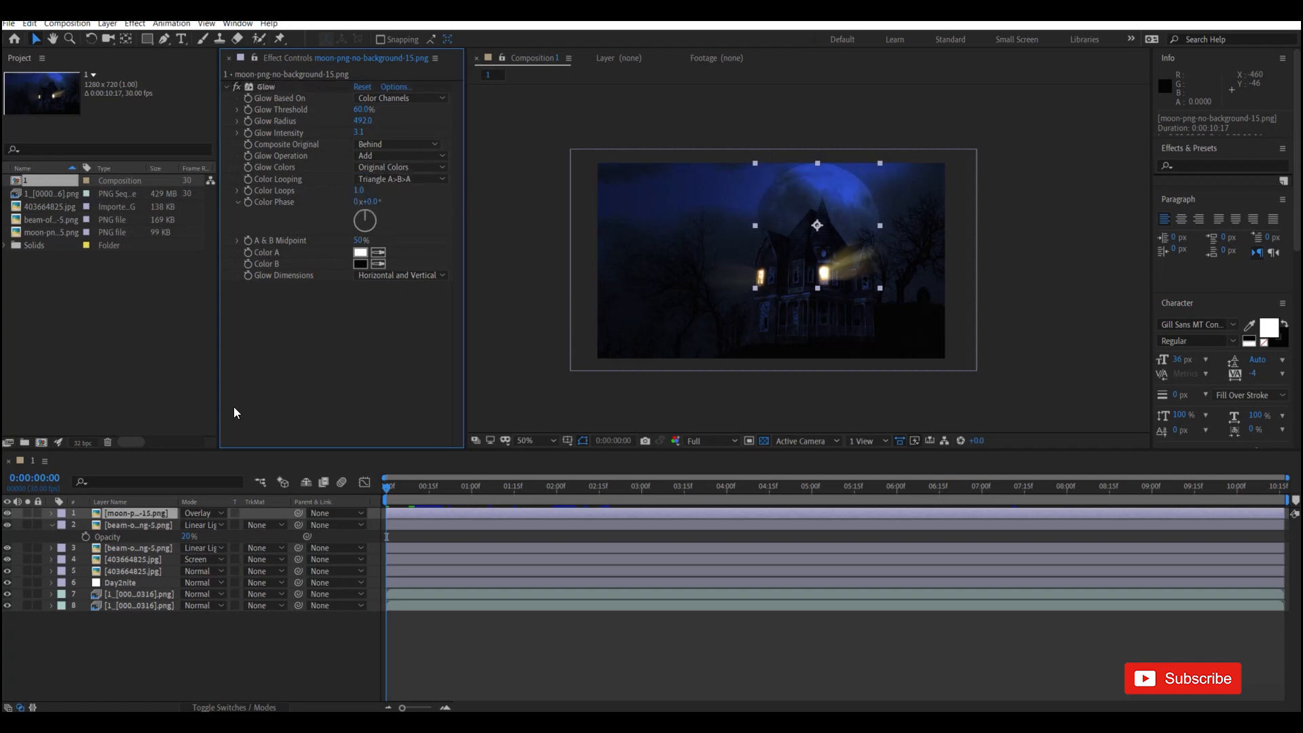
Increase the Gaussian Blur blurriness on the upper light-beam layer to about 252.3.
click(142, 515)
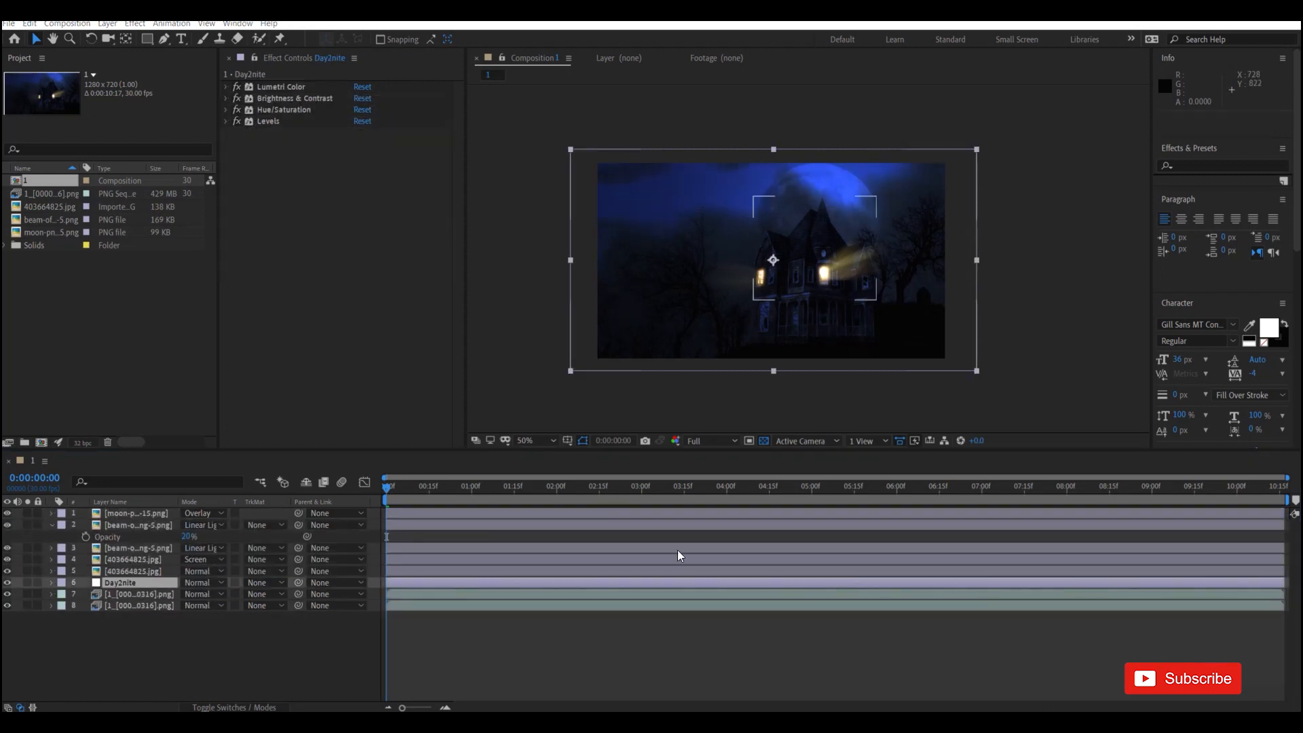
drag(386, 483, 380, 516)
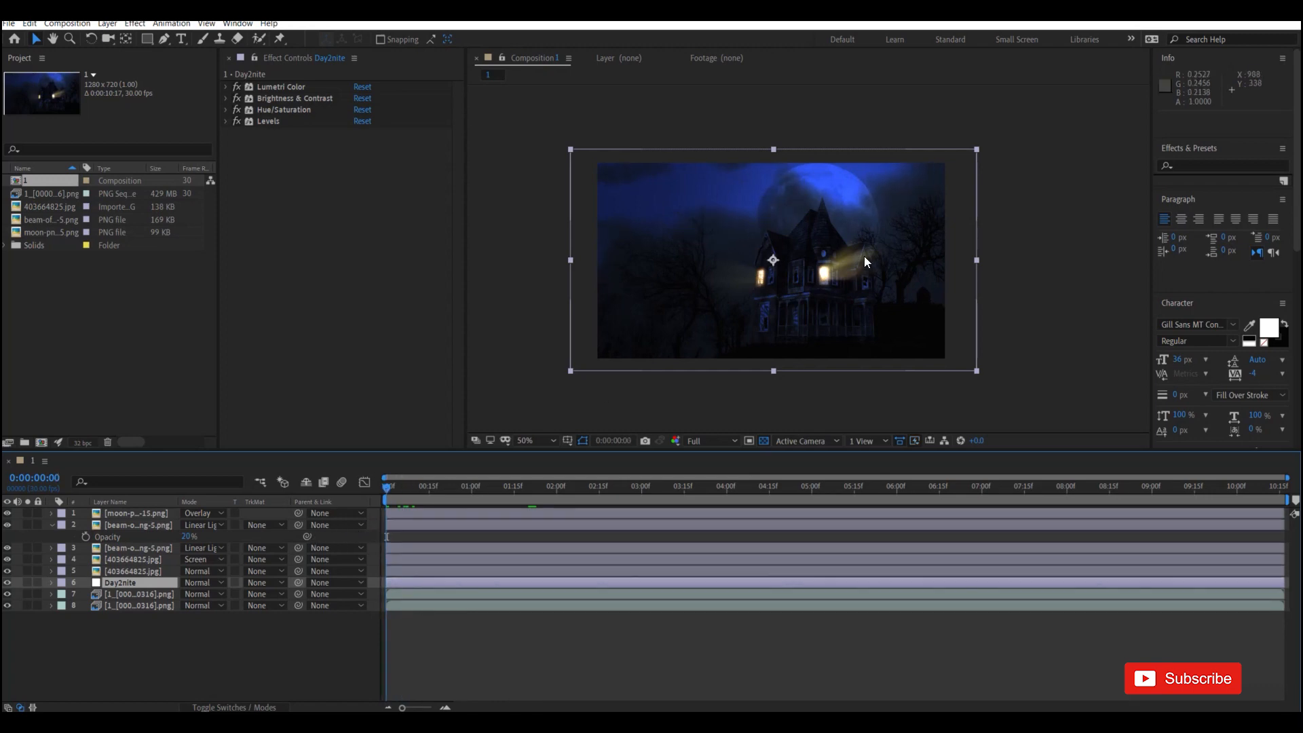
click(133, 557)
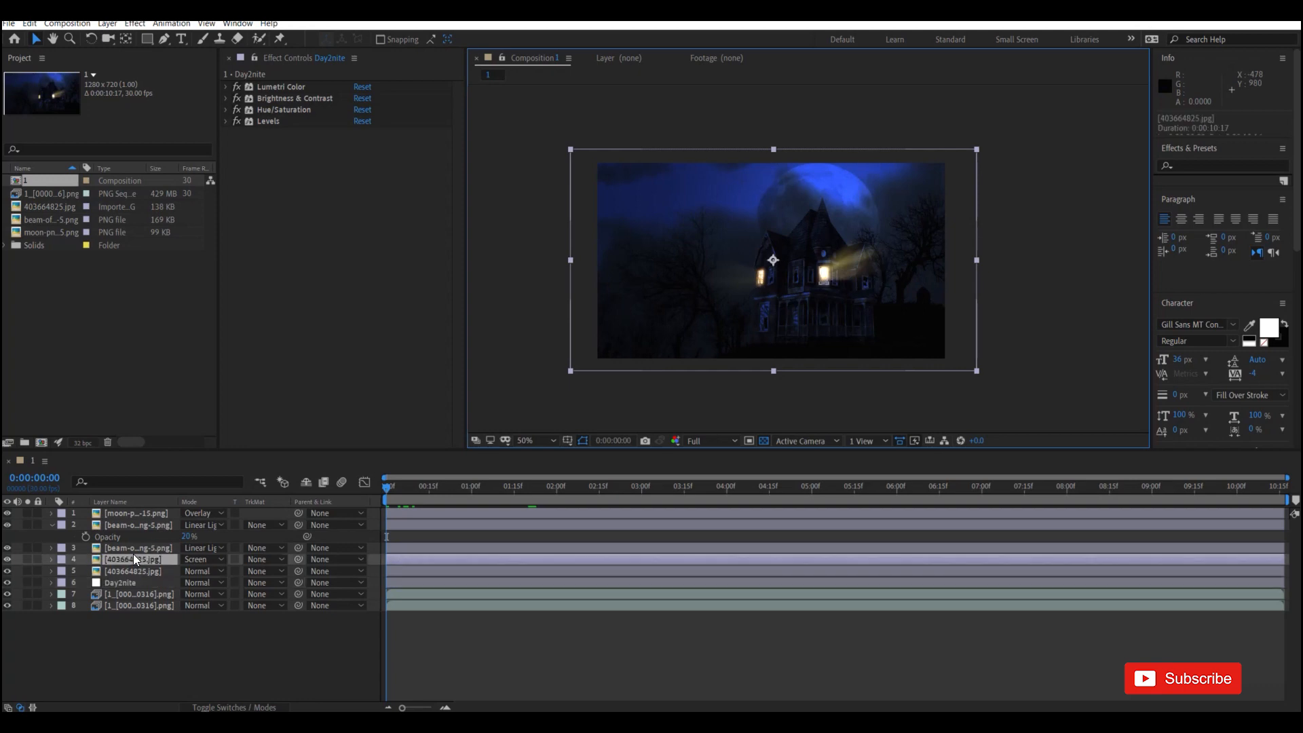
click(139, 547)
click(140, 524)
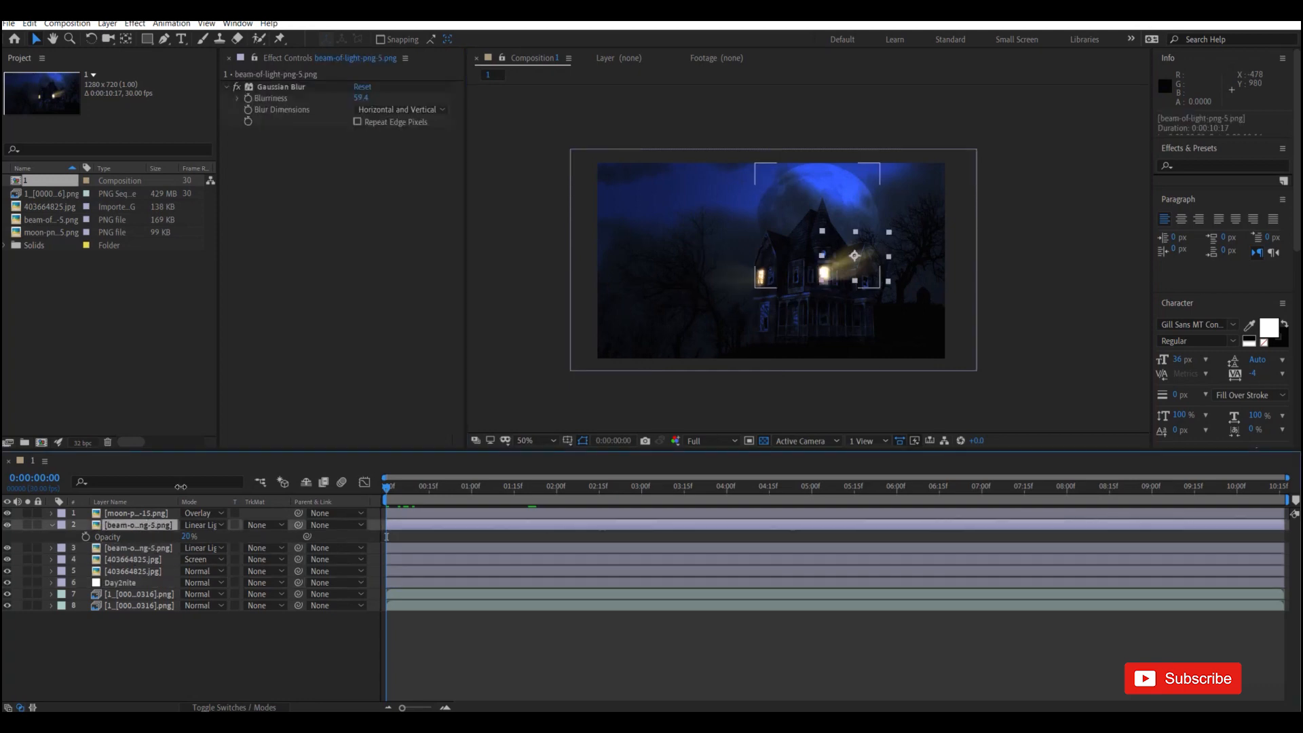
drag(364, 99, 706, 97)
drag(1135, 126, 417, 138)
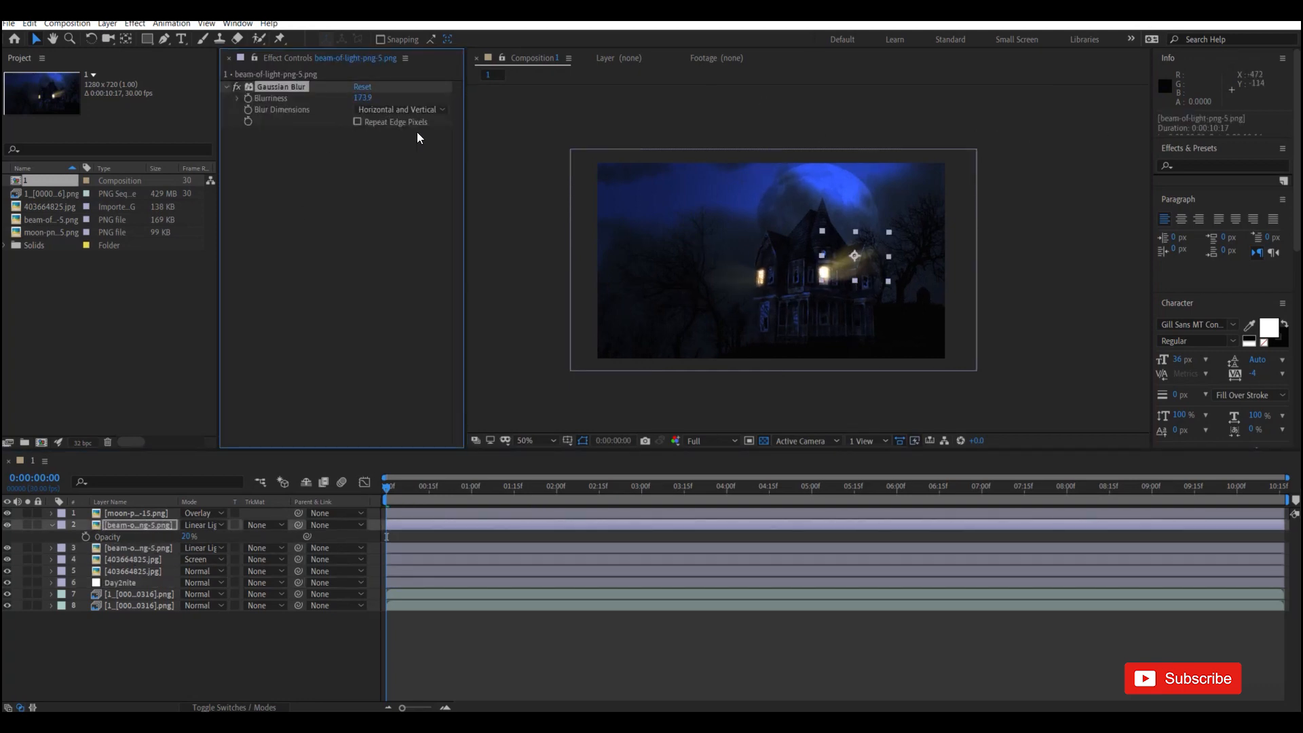
drag(366, 101, 1160, 129)
Rotate the upper light beam to 1x+285° and move it to about 954.5, 370 beside the lit tower window.
drag(184, 541, 215, 536)
key(r)
drag(848, 258, 849, 265)
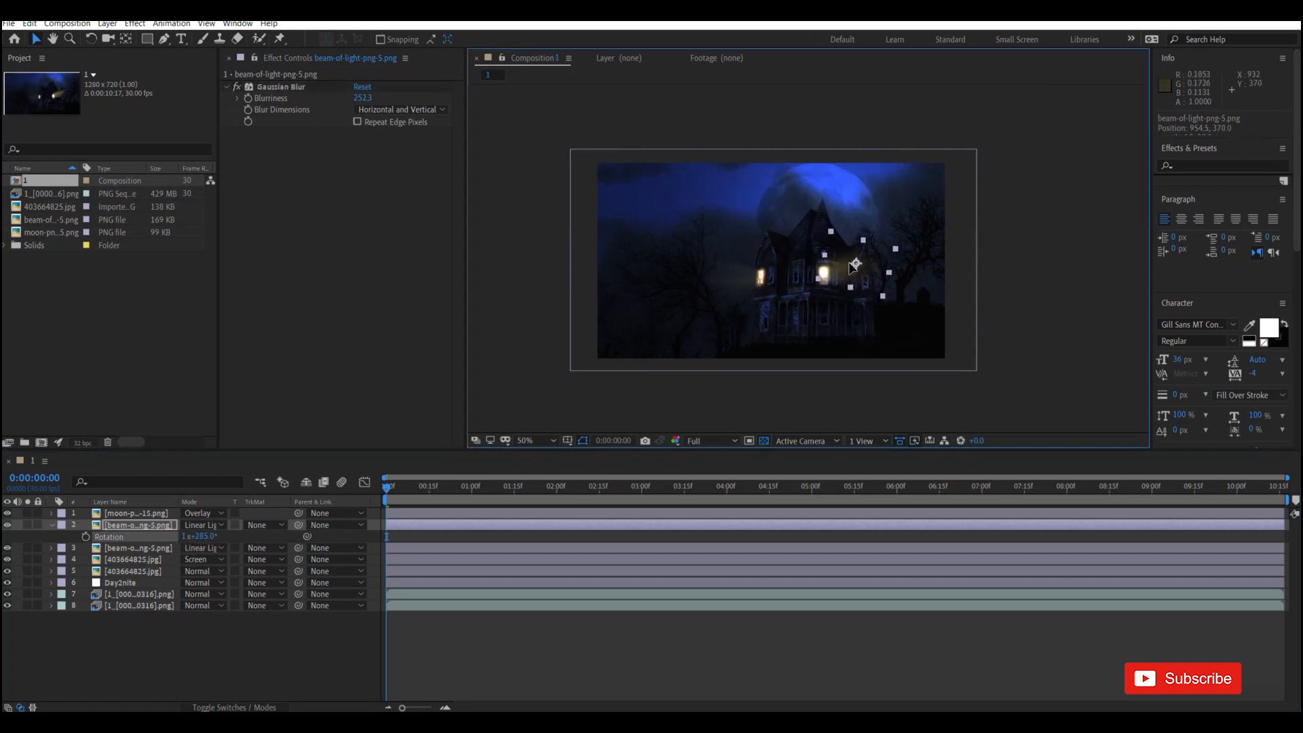
click(1075, 292)
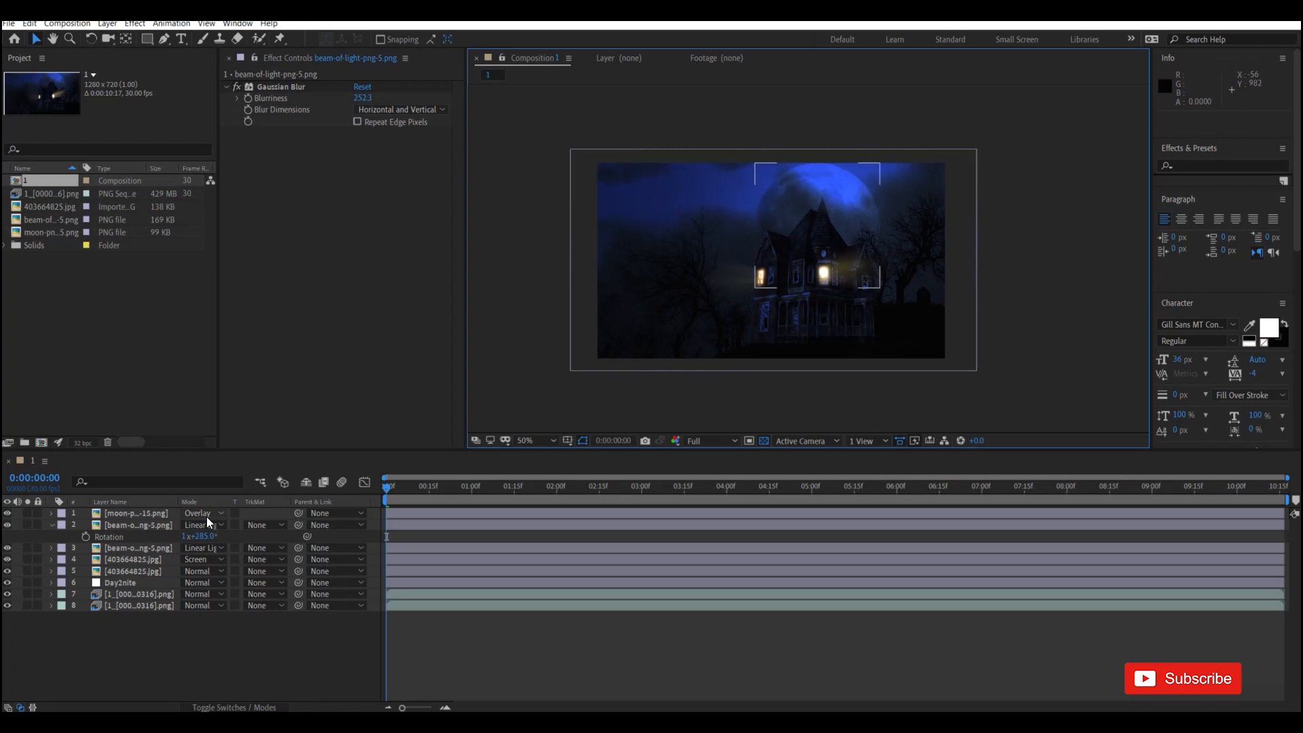
Try Linear Light on the upper 403664825.jpg window layer and set its blend mode to Overlay.
click(137, 547)
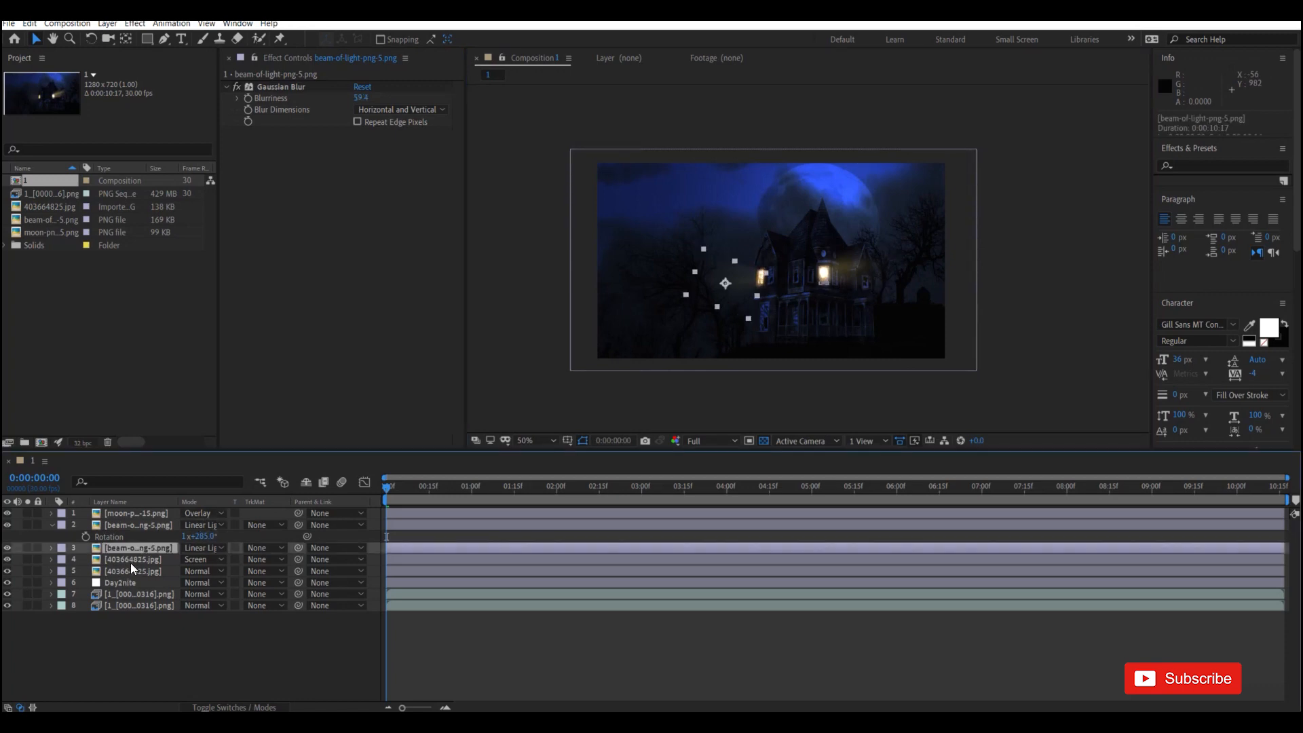
click(130, 559)
key(t)
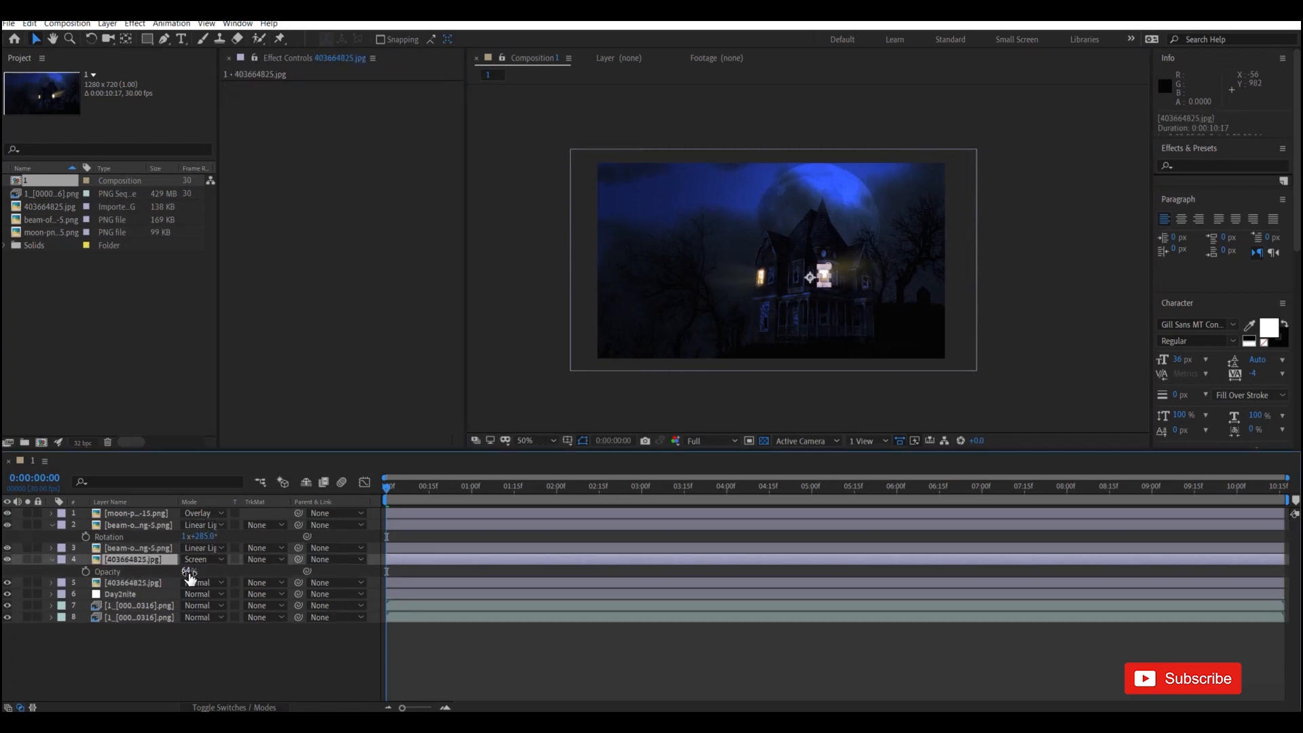
click(202, 556)
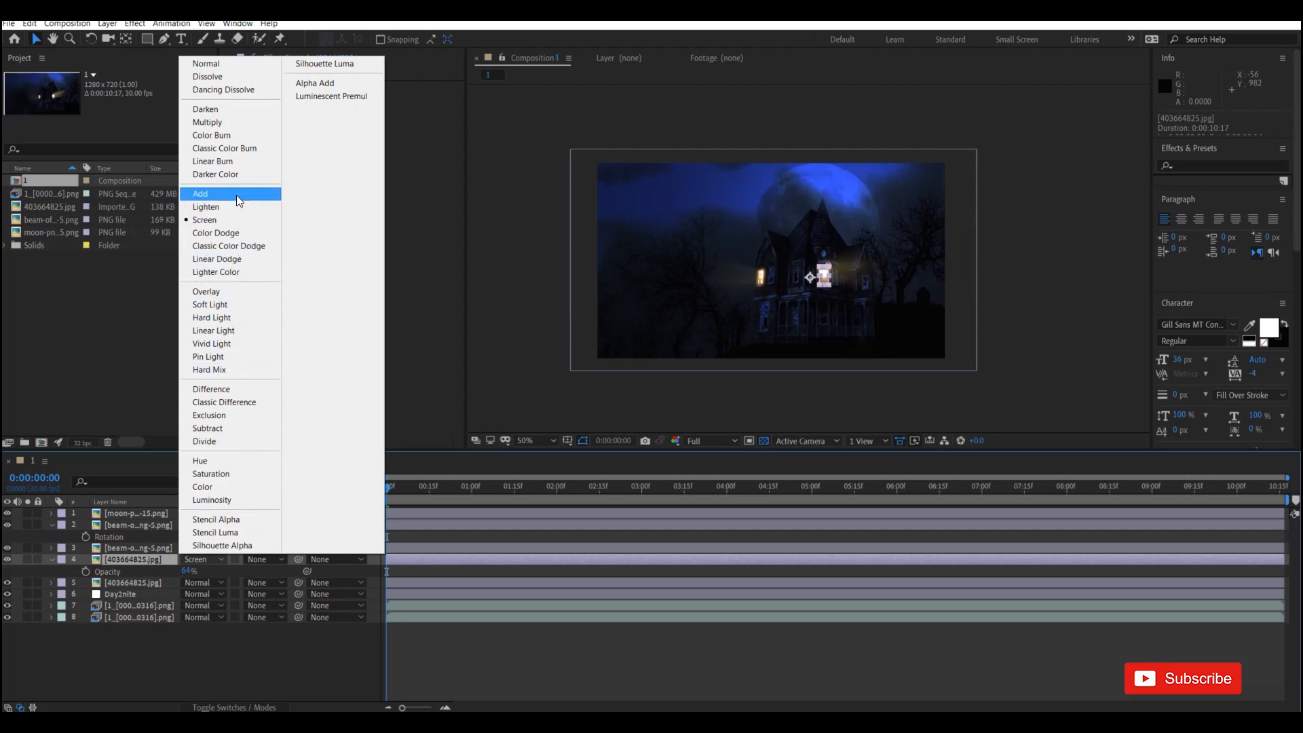
click(218, 328)
click(951, 354)
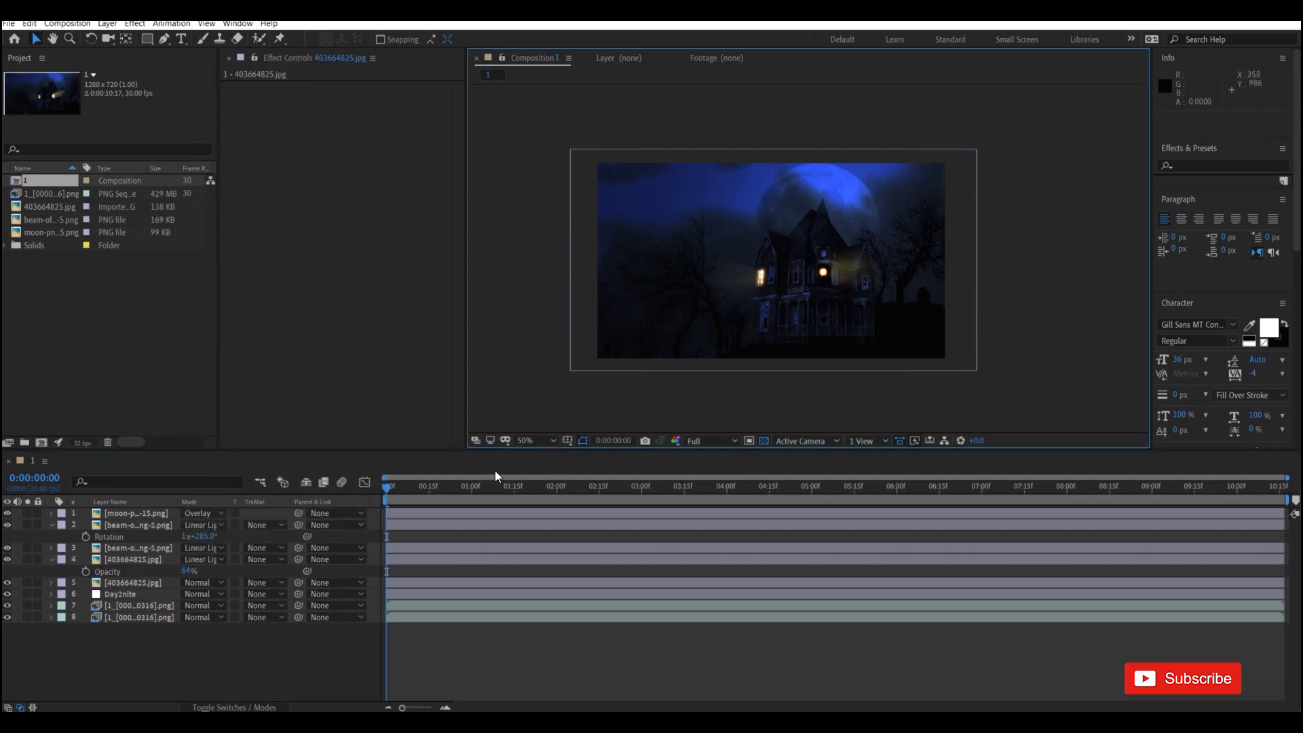
click(199, 559)
click(246, 294)
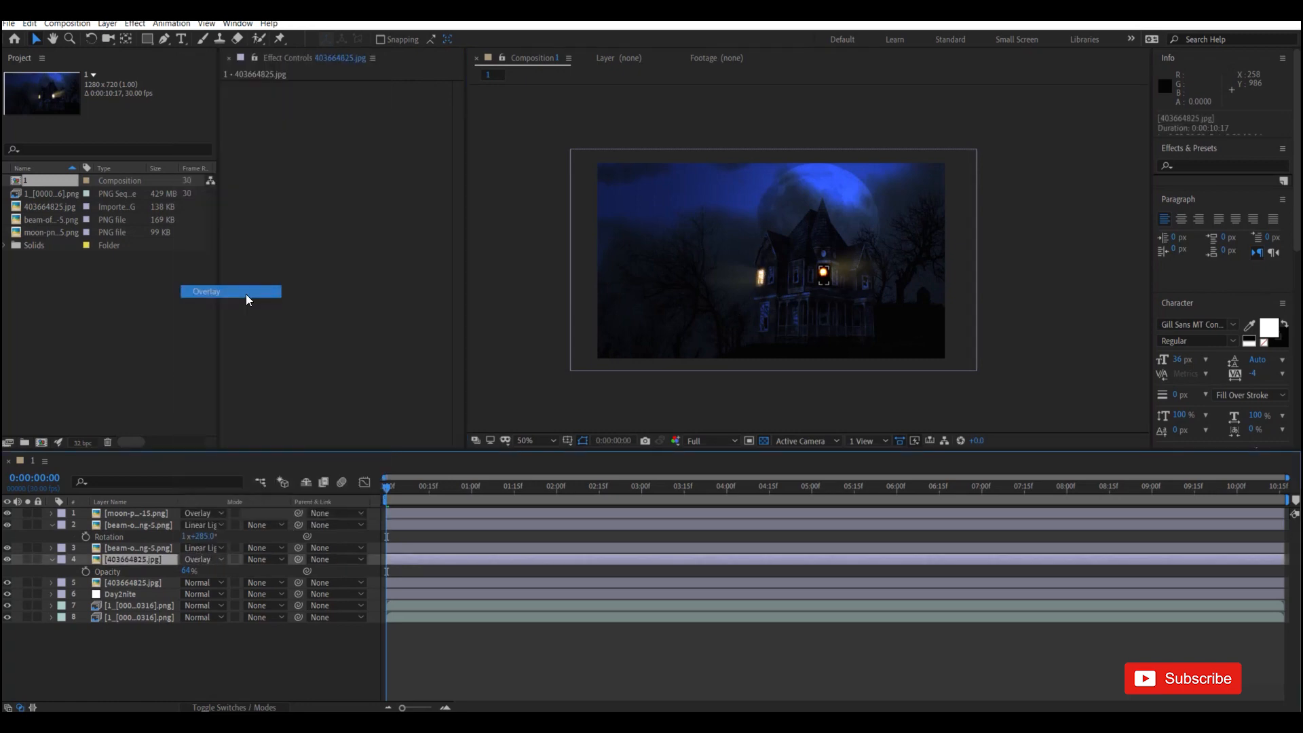
Undo the Overlay and Linear Light changes on the upper 403664825.jpg window layer and set its blend mode to Lighten.
key(ctrl+z)
key(ctrl+z)
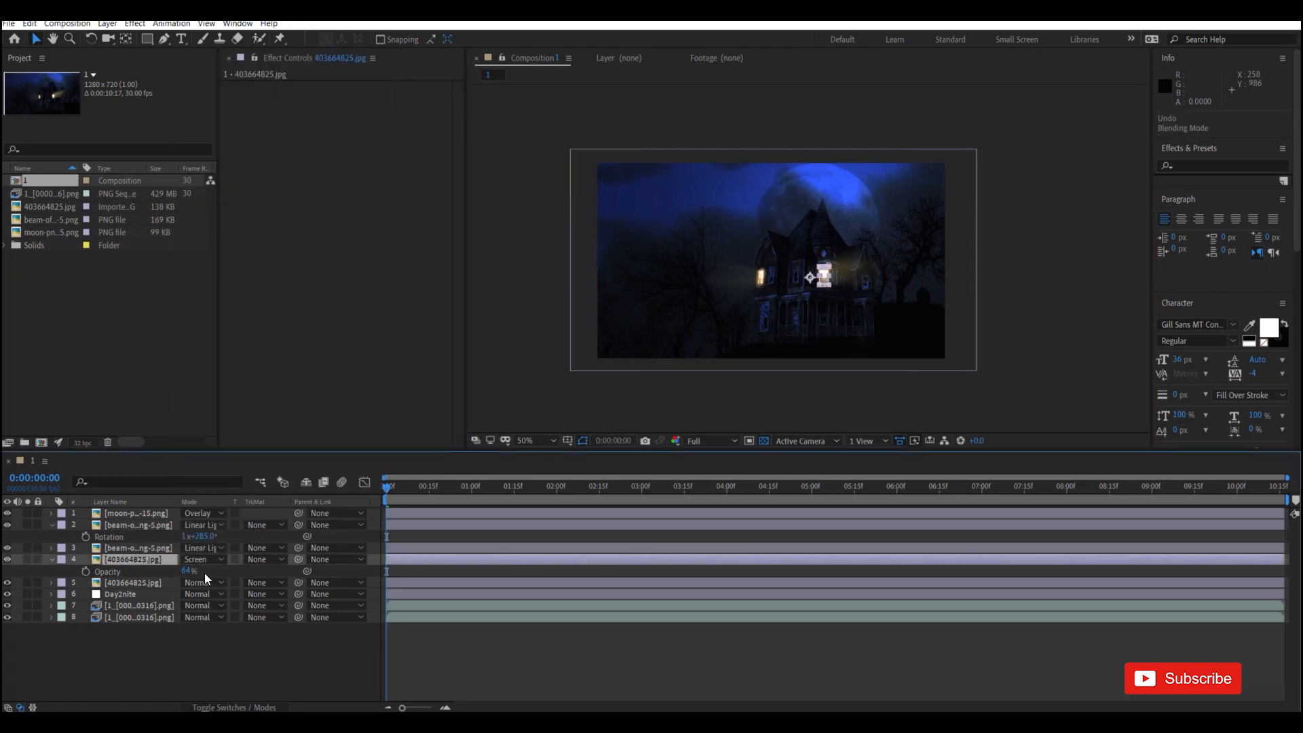
click(205, 560)
click(901, 410)
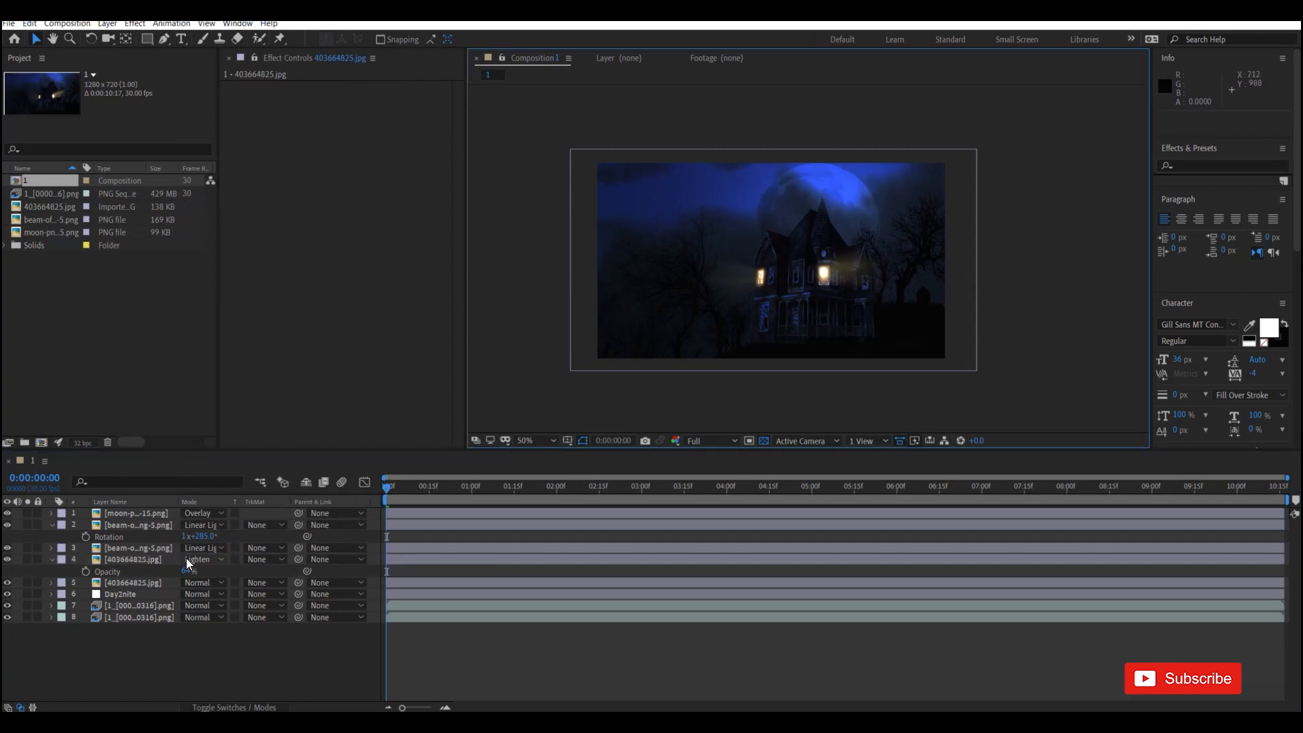
Lower the opacity of the upper 403664825.jpg window layer to 45%.
click(135, 561)
drag(188, 572, 181, 574)
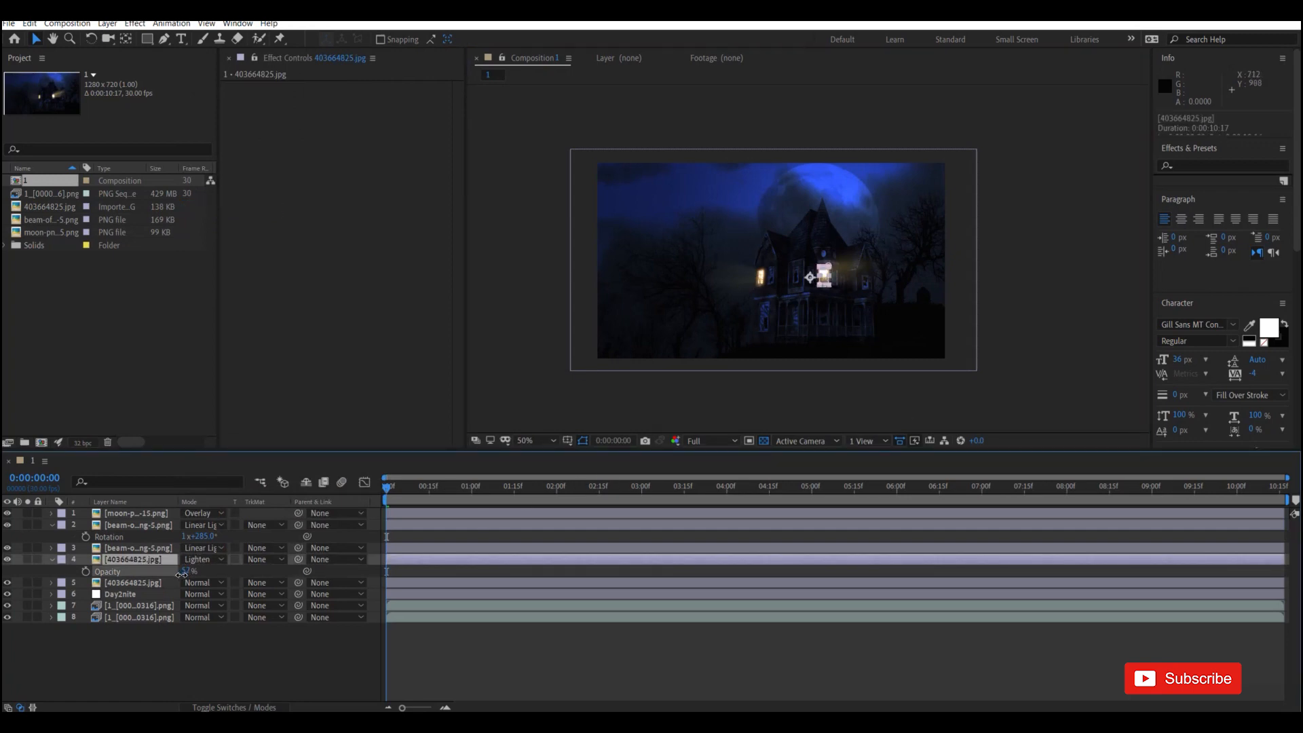
click(912, 397)
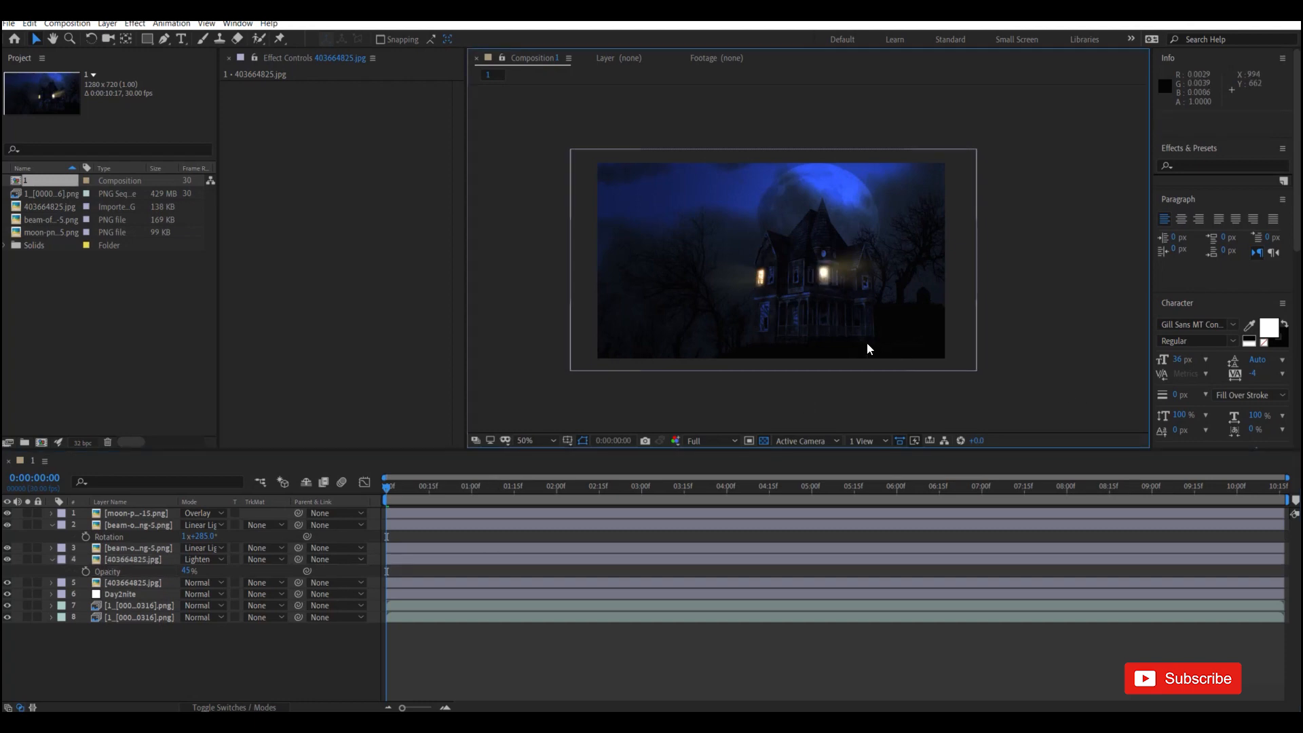
scroll(856, 324, down, 1)
scroll(855, 322, up, 1)
Delete the existing Levels effect from the Day2nite layer and apply a fresh Levels effect in its place.
click(119, 593)
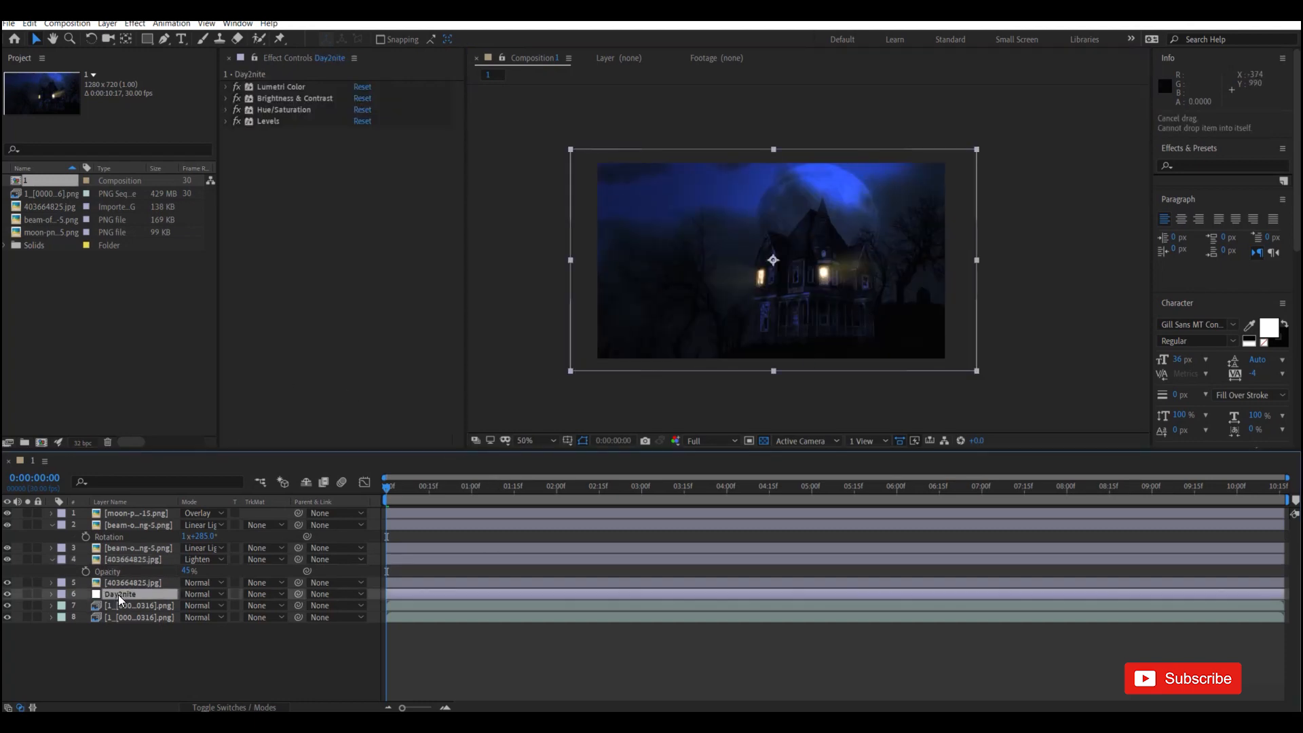
click(267, 128)
click(274, 119)
key(Delete)
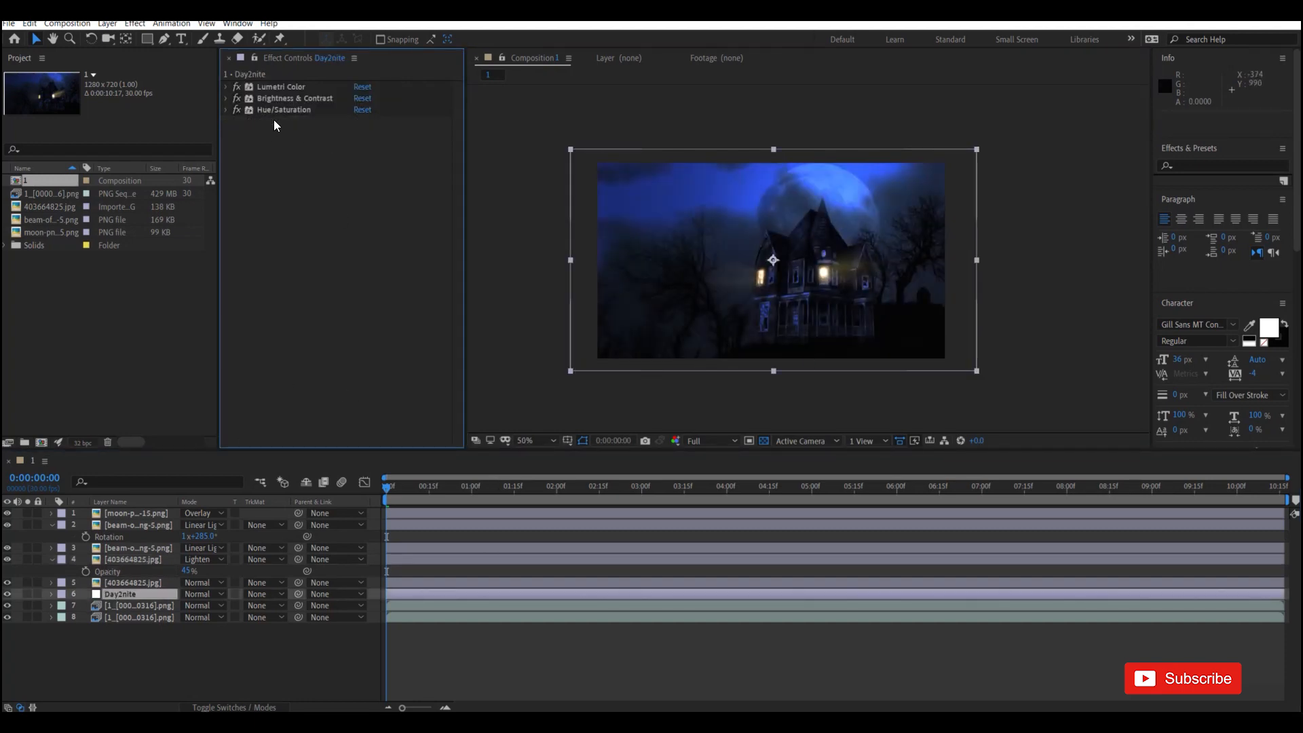
key(ctrl+space)
text(lev)
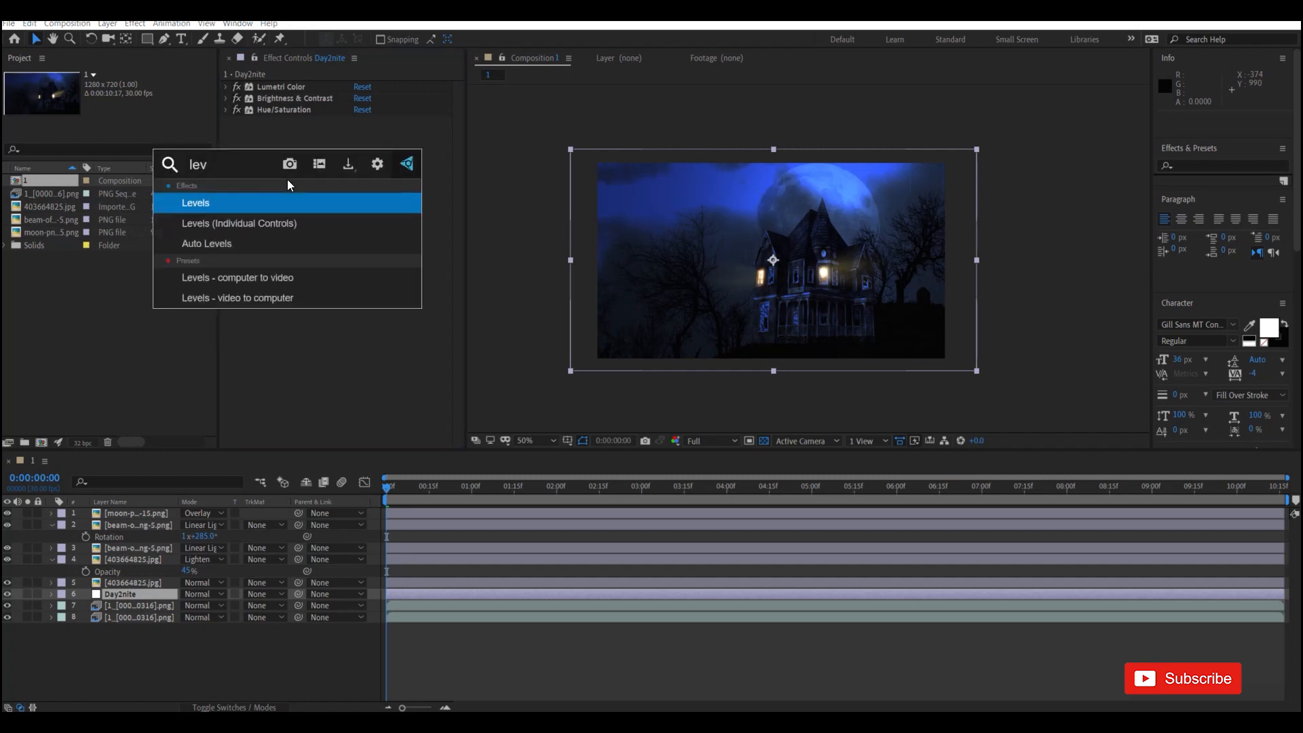
key(Return)
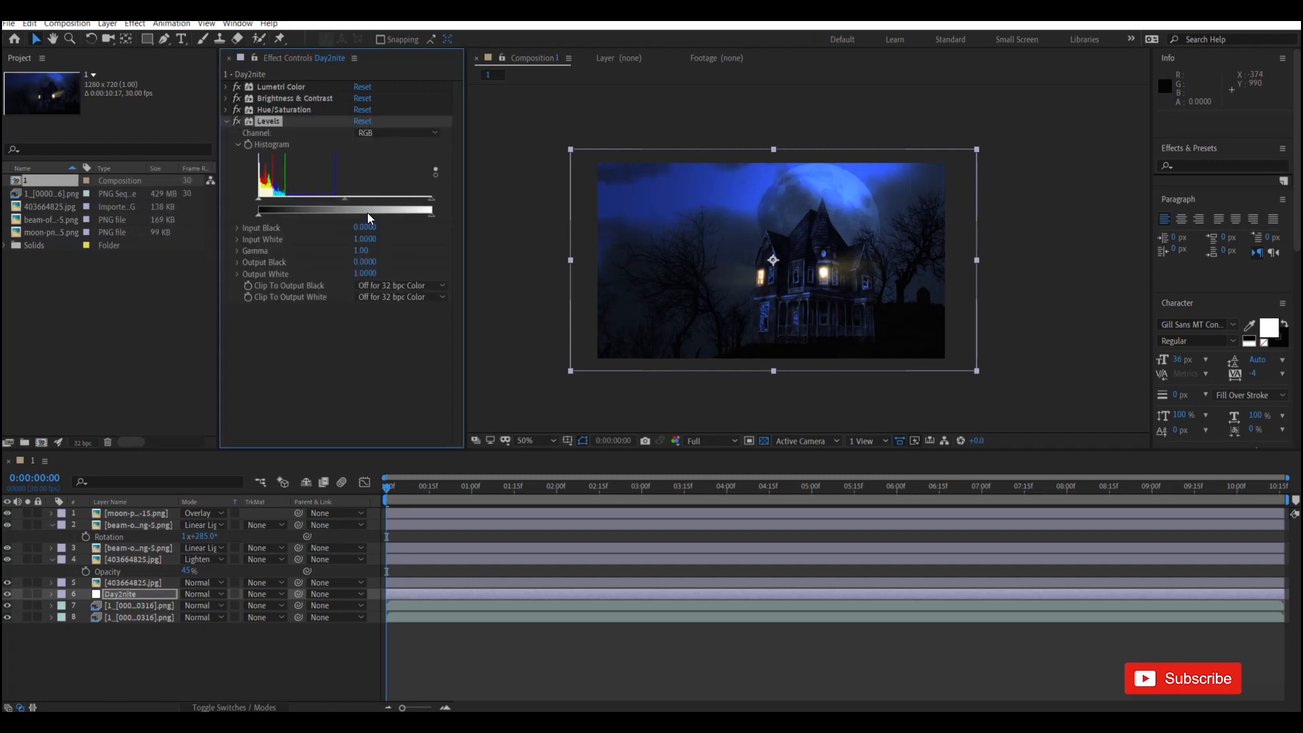
Switch Day2nite's Levels to the Blue channel and lower Blue Output White to about 0.5176.
click(396, 132)
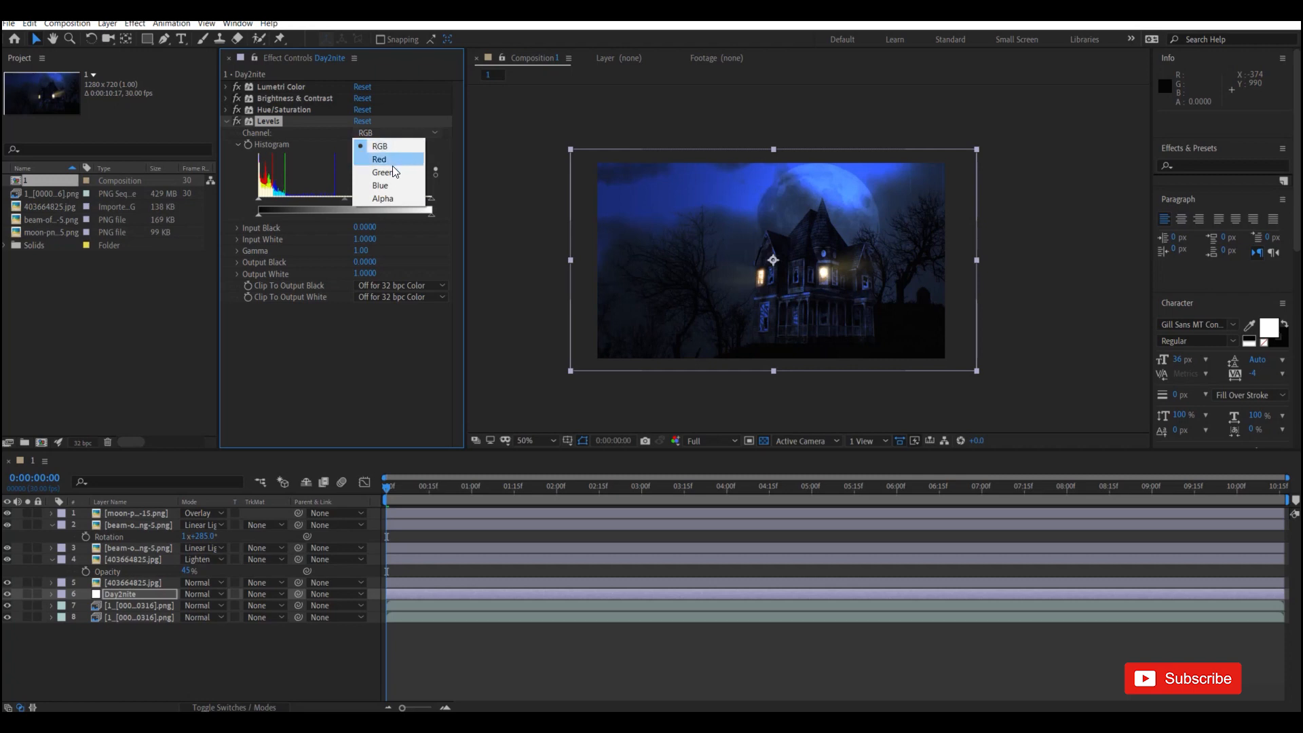
click(388, 186)
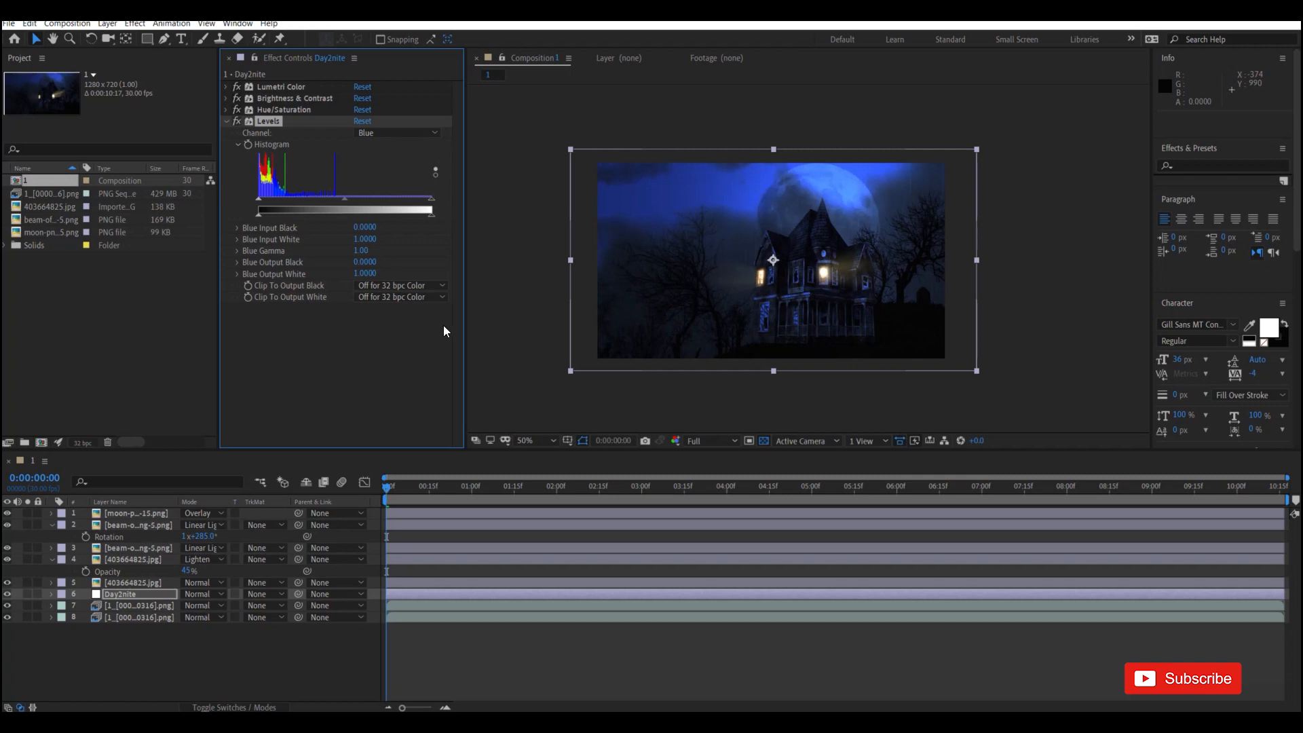
click(365, 272)
text(0.5)
key(Return)
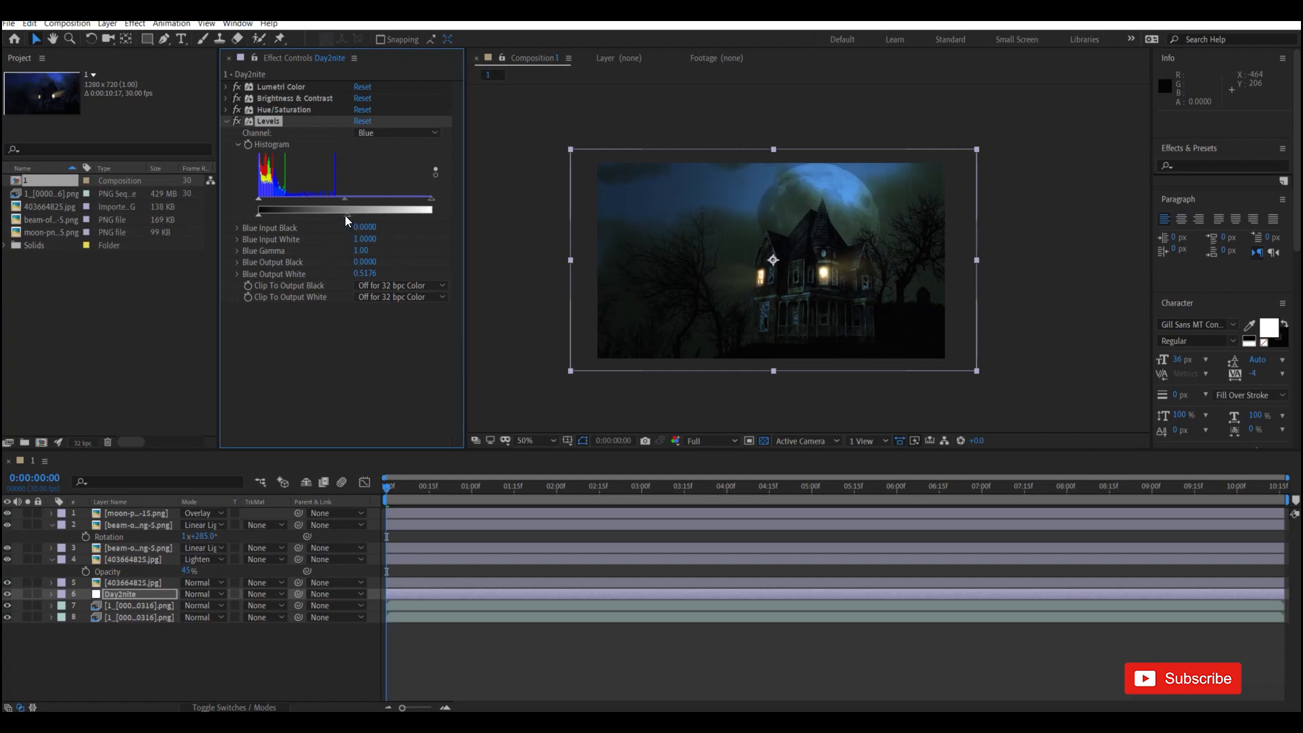
drag(346, 218, 452, 218)
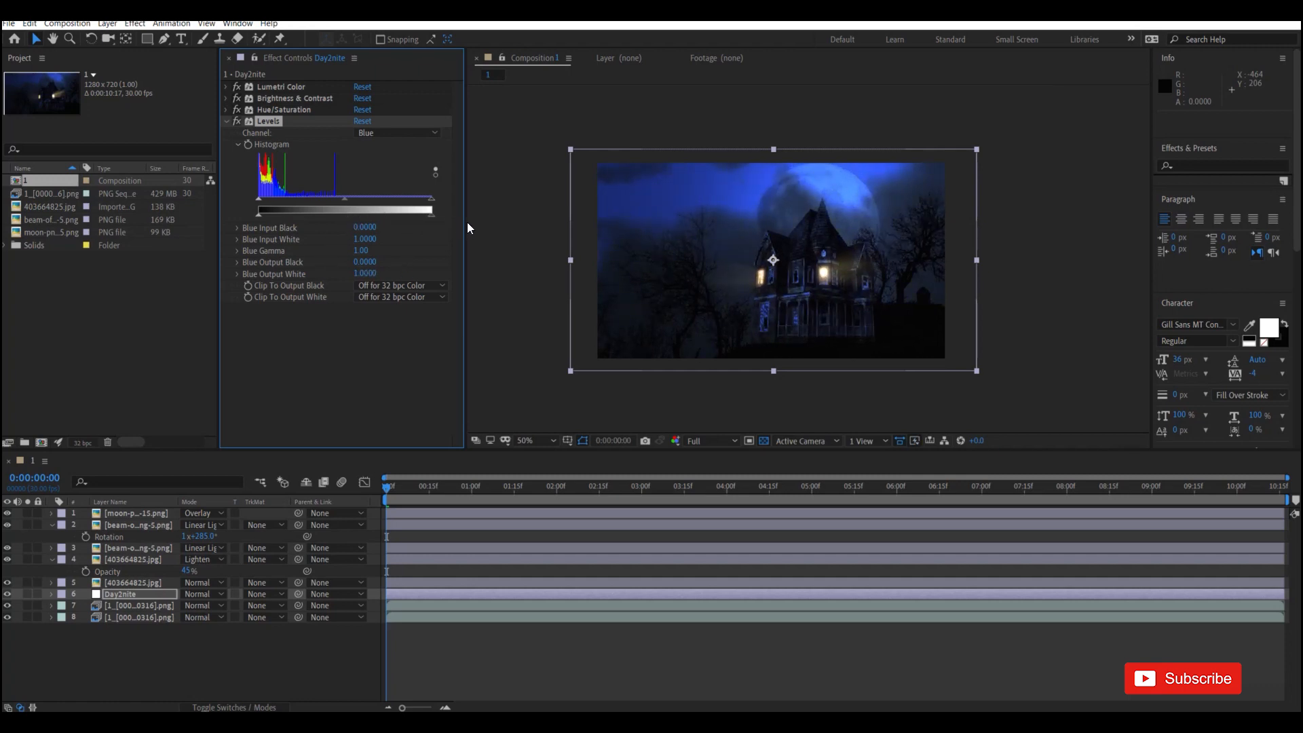
drag(364, 222, 349, 223)
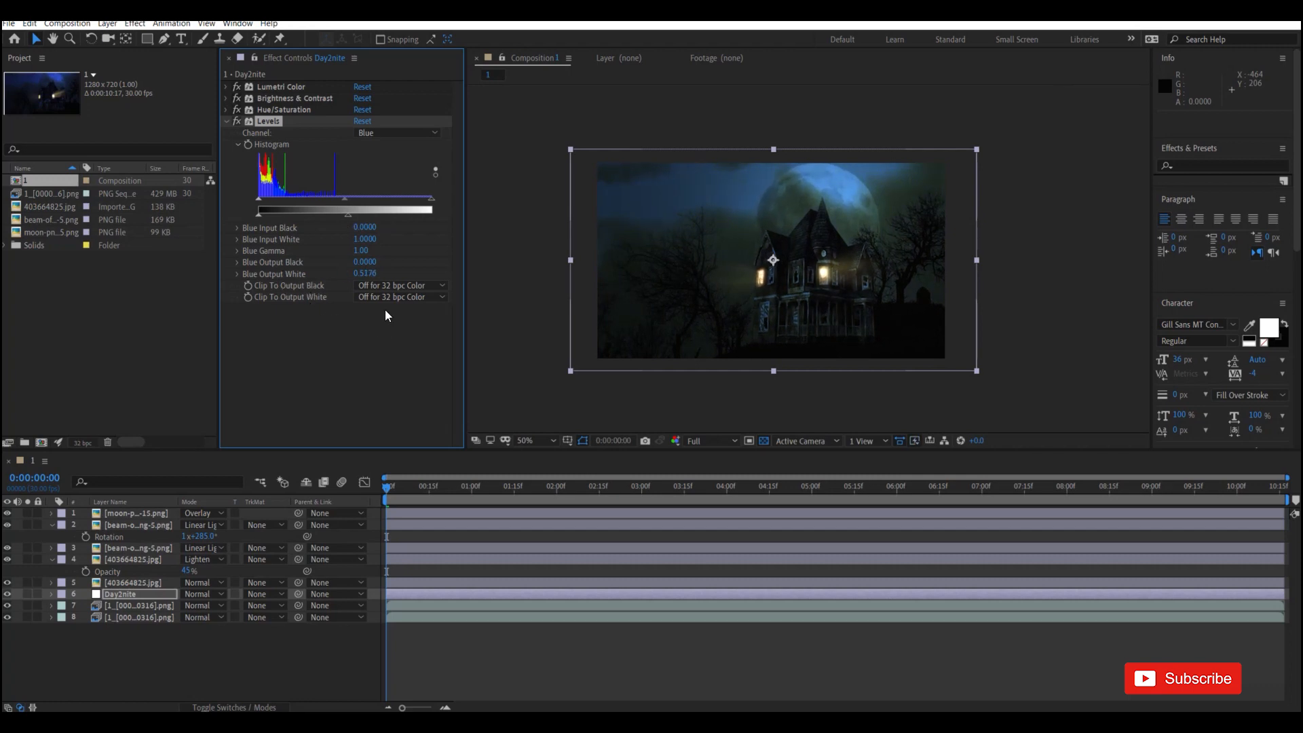
Try different Alpha Output White and Alpha Output Black levels and put them back to 1 and 0.
click(386, 133)
click(381, 197)
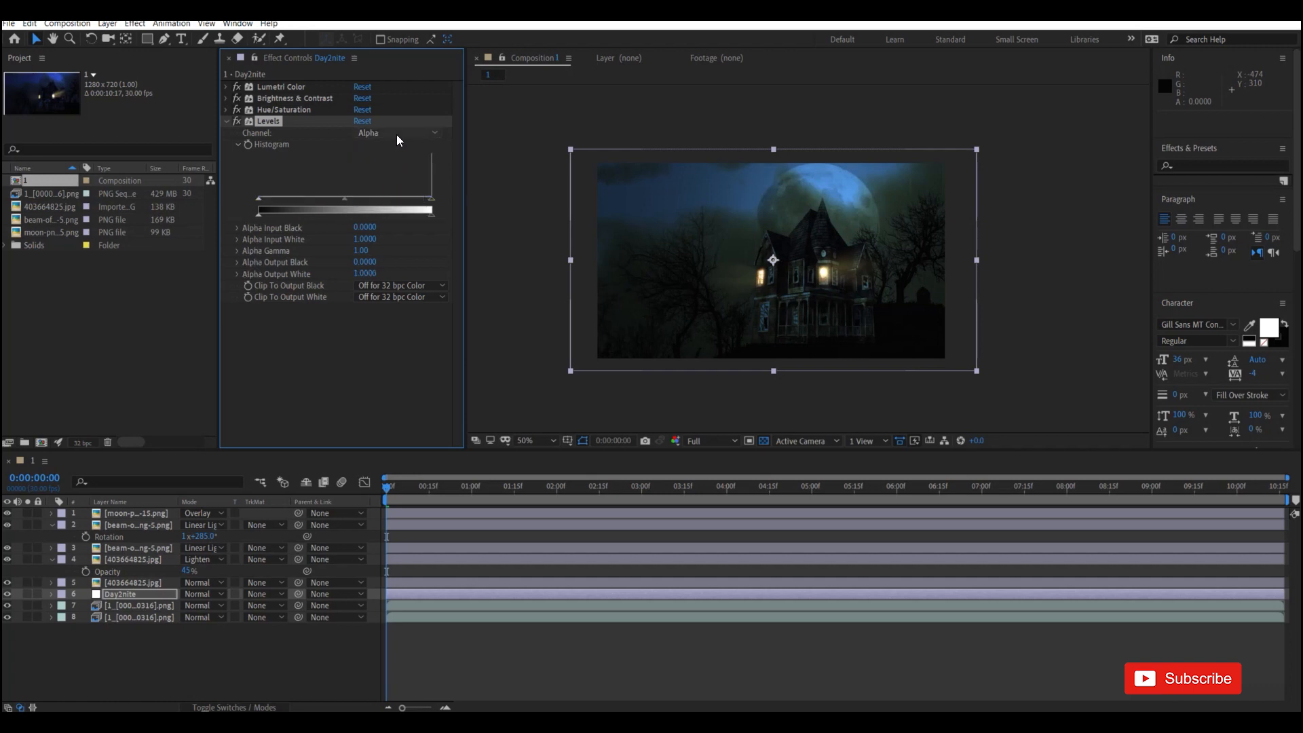
drag(431, 215, 480, 221)
drag(257, 216, 384, 220)
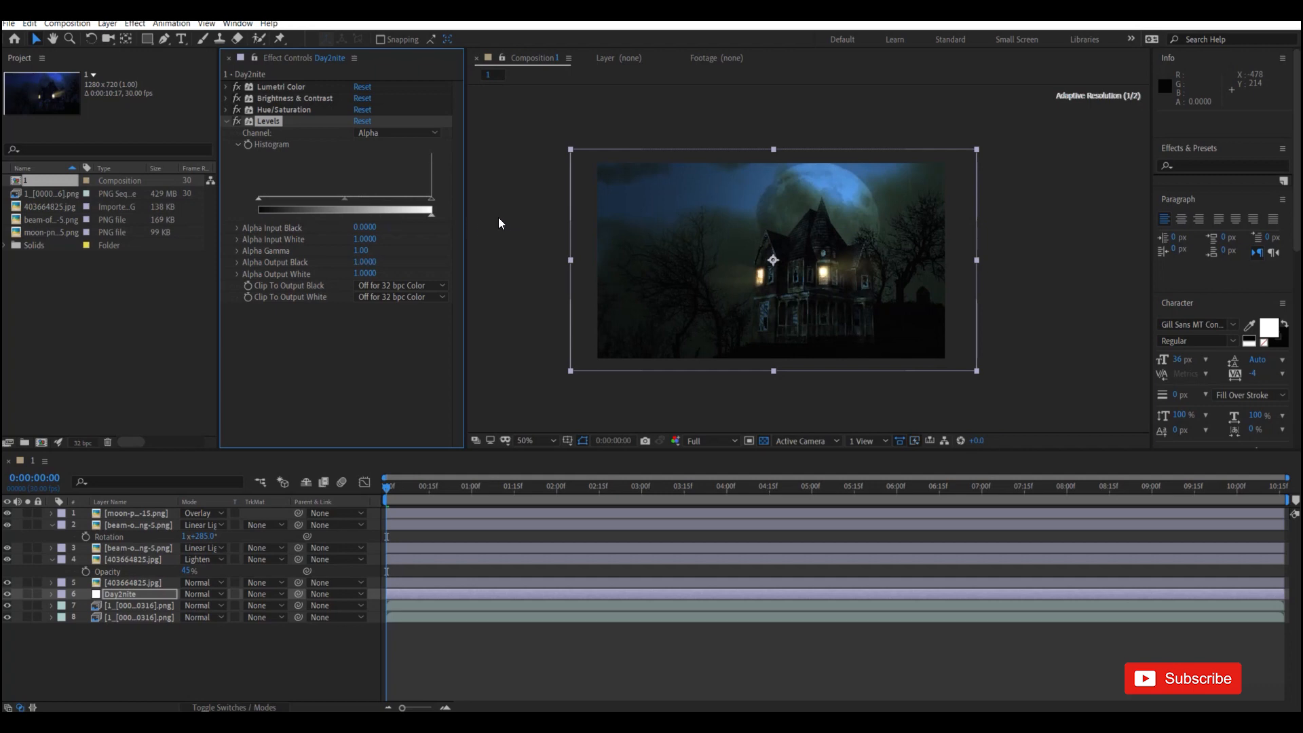
drag(498, 217, 381, 215)
drag(418, 206, 471, 201)
drag(398, 486, 438, 486)
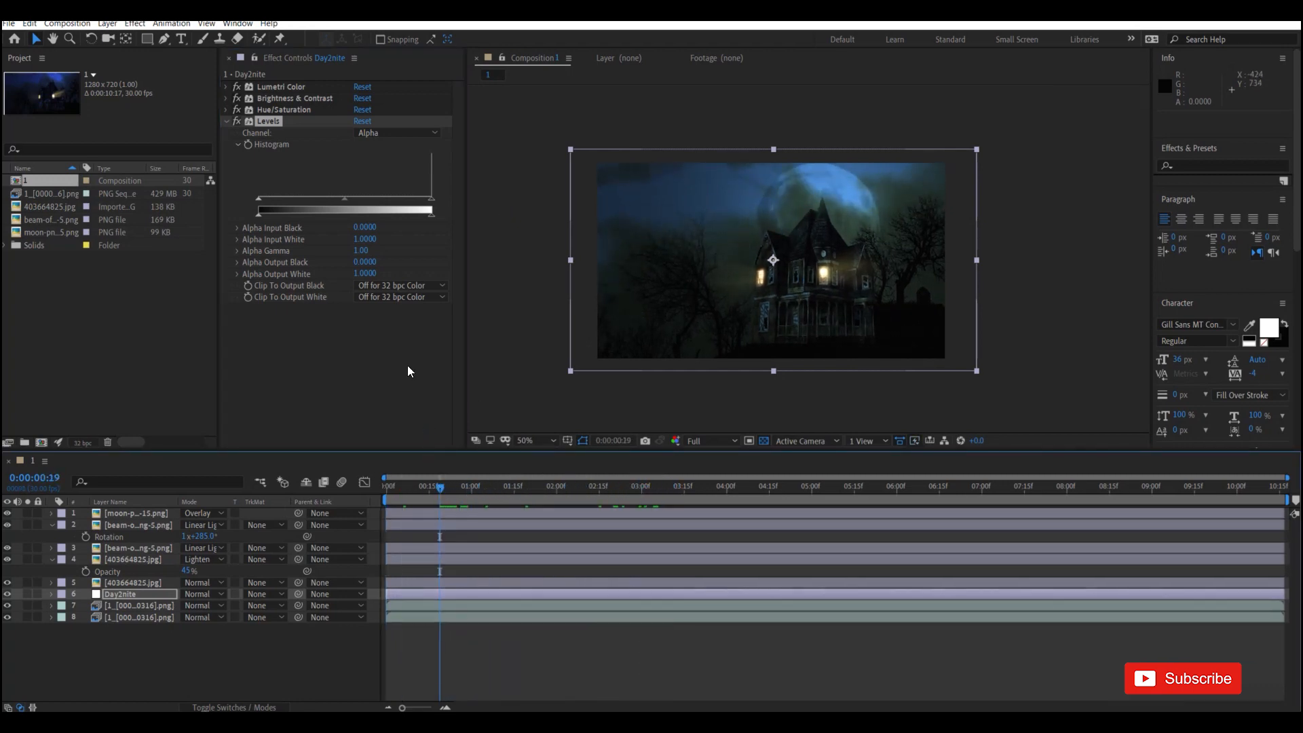
Try a changed Blue Gamma in Levels at another frame and reset Blue Gamma to 1.
click(393, 133)
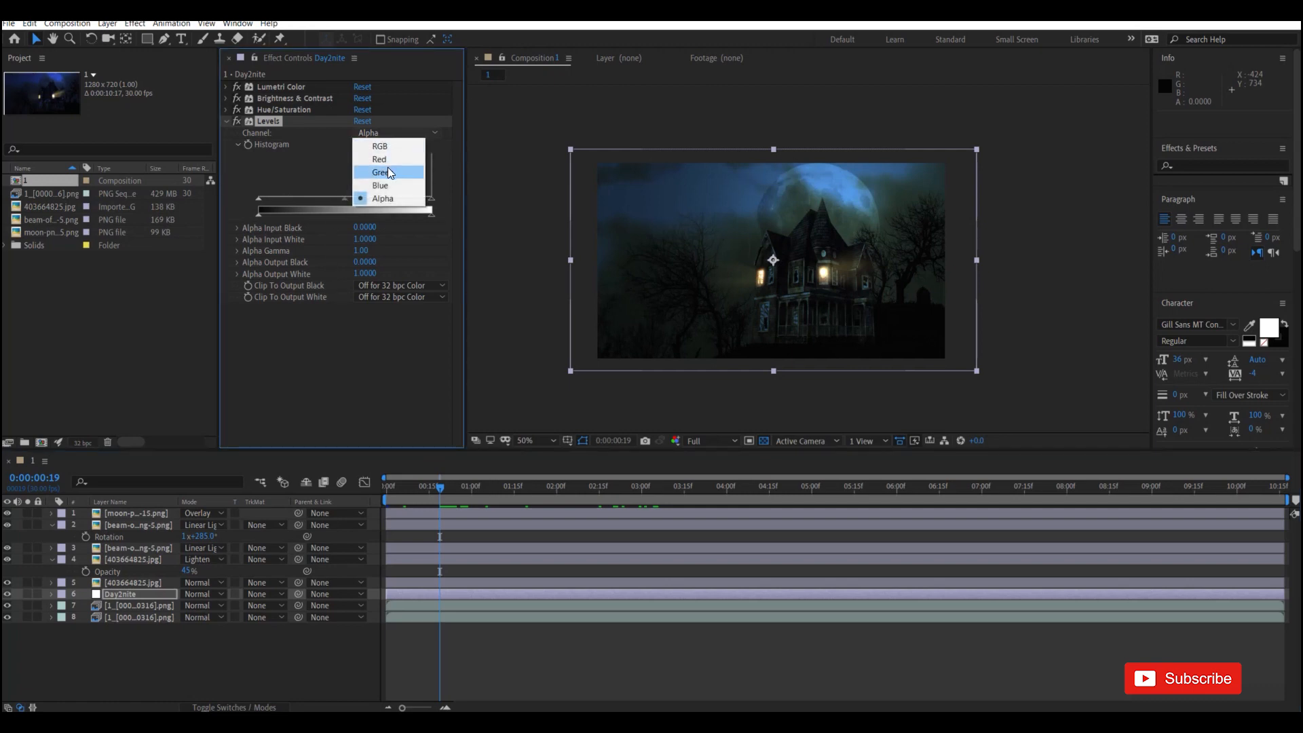
click(388, 183)
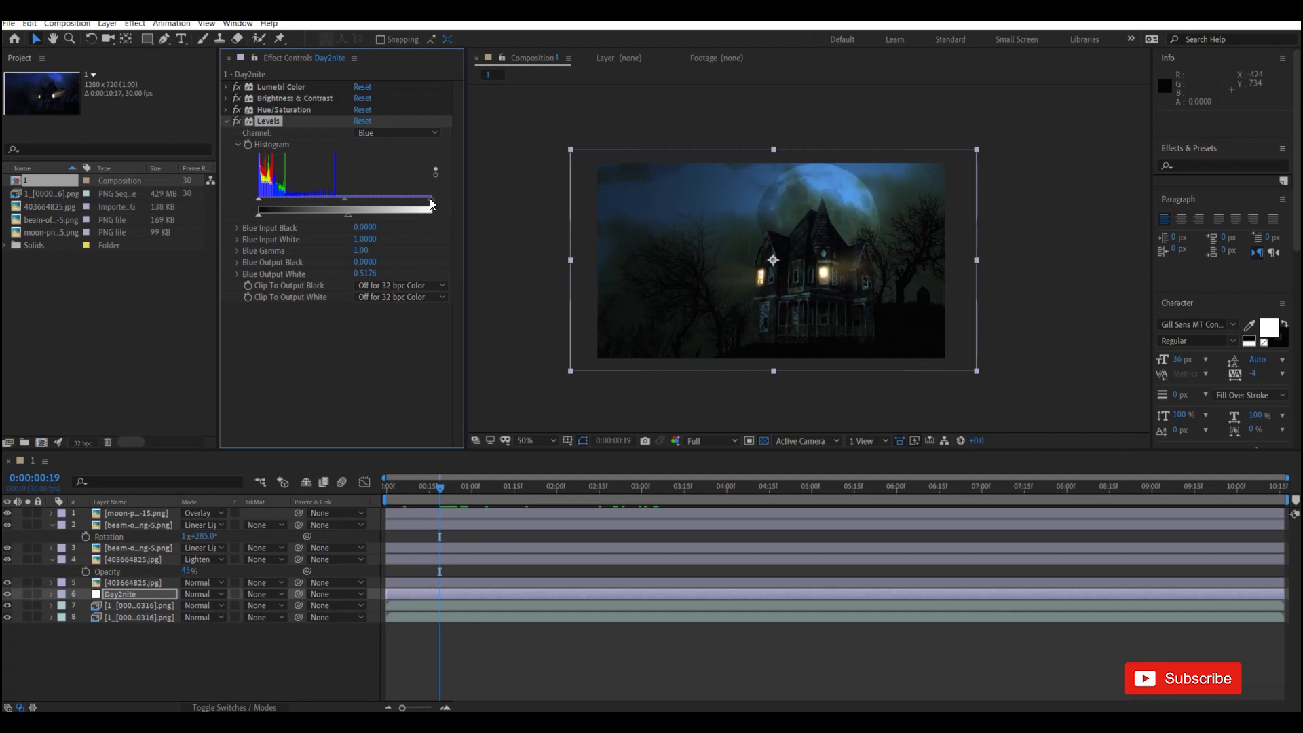
mouse_move(430, 200)
mouse_down()
mouse_move(413, 203)
mouse_move(434, 202)
mouse_up()
mouse_move(344, 199)
mouse_down()
mouse_move(391, 209)
mouse_move(352, 209)
mouse_up()
drag(414, 488, 570, 489)
click(361, 250)
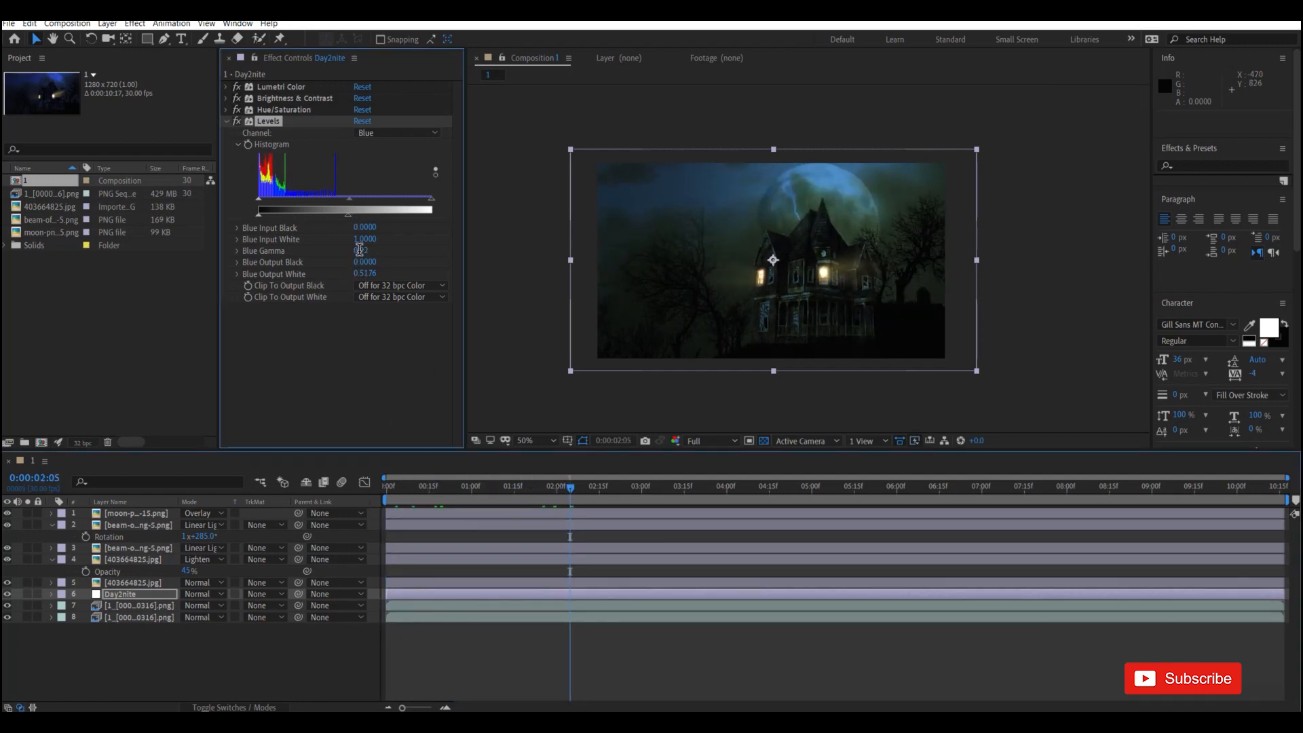
text(1)
key(Return)
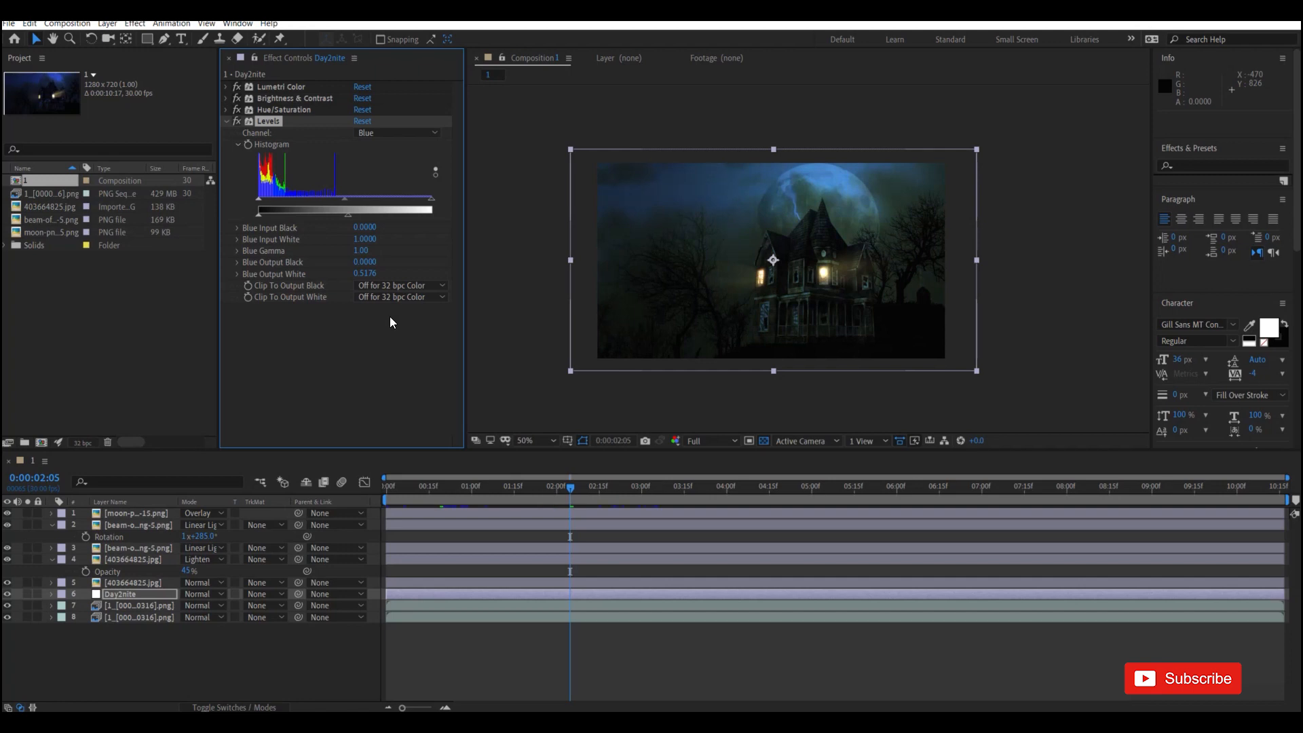
Go back to the first frame, return the Levels channel to RGB and collapse the effect.
drag(419, 491, 381, 498)
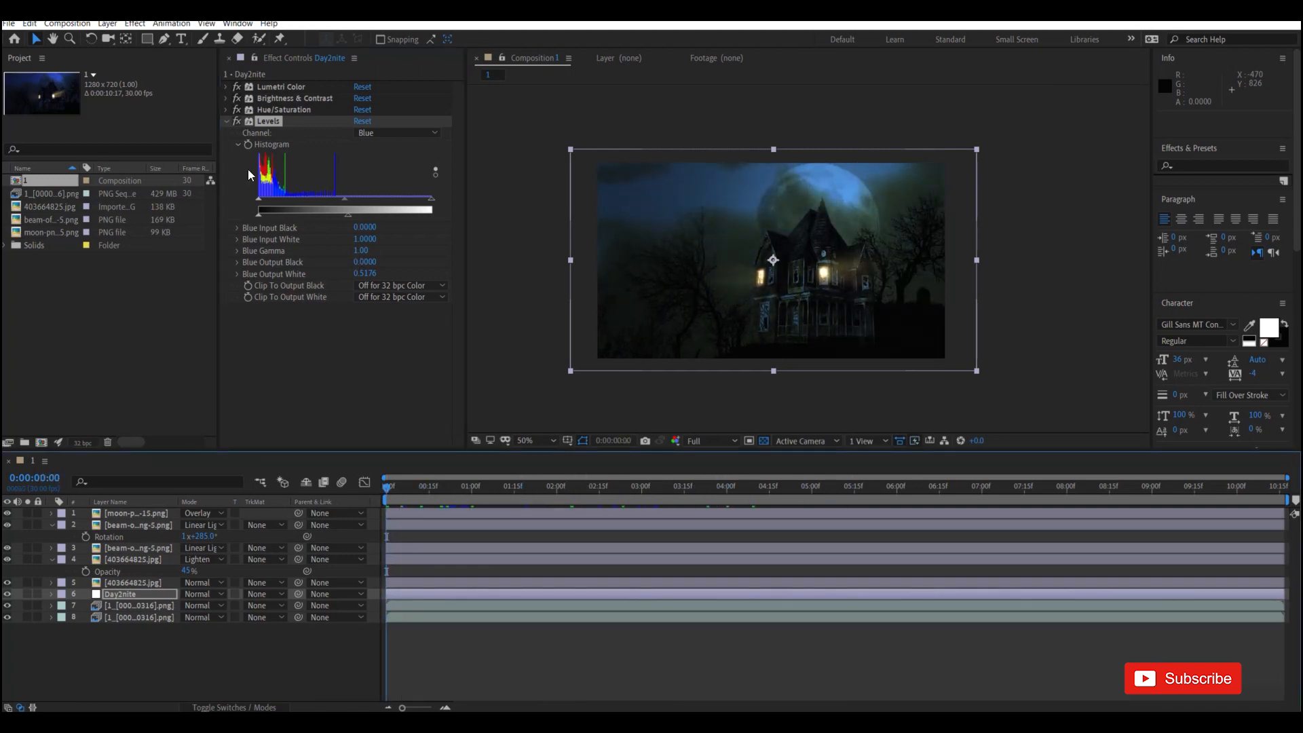
click(388, 131)
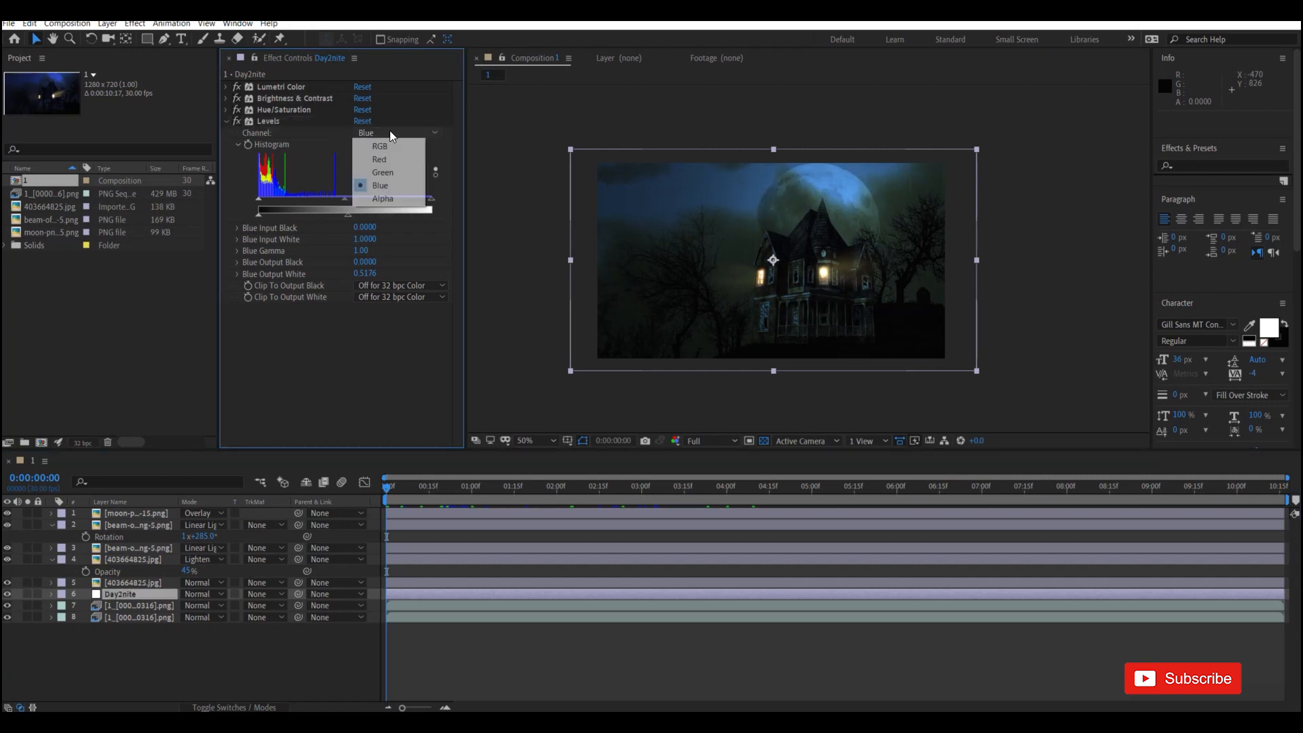
click(385, 143)
click(225, 122)
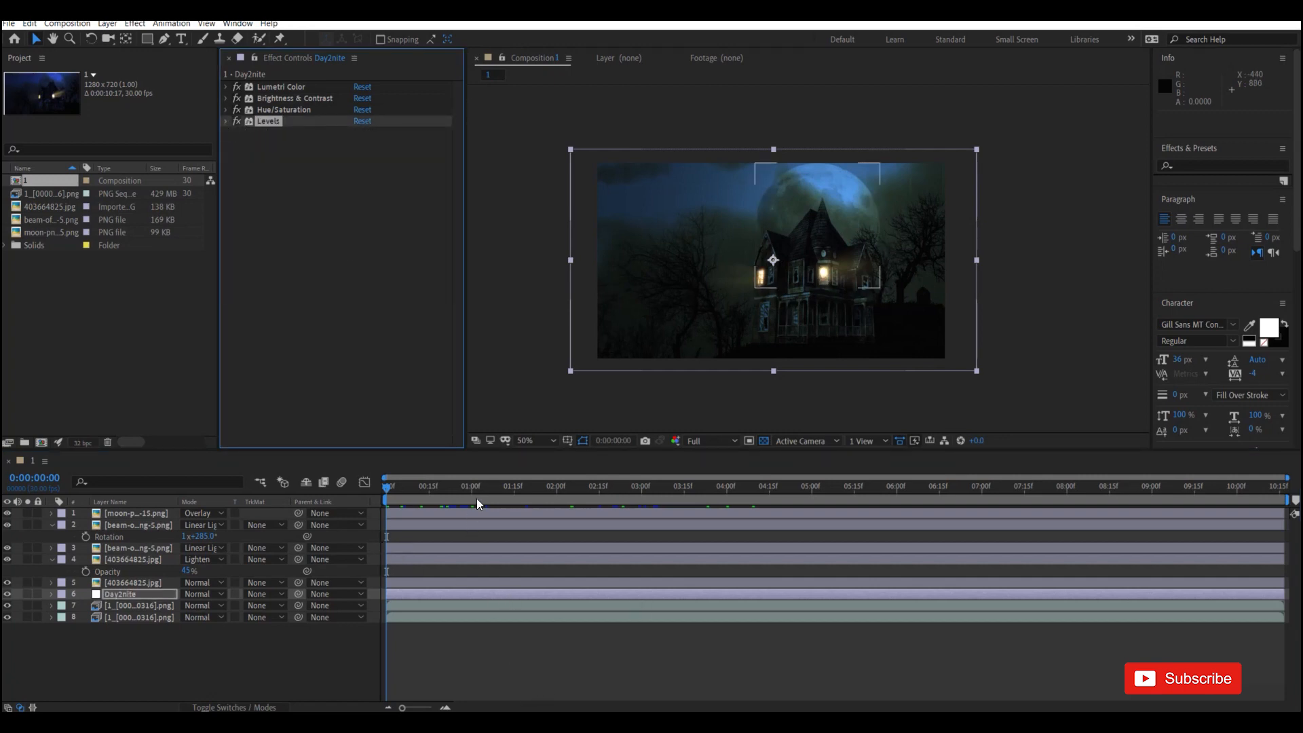
Preview the graded night scene from the first frame and return to the start of the composition.
key(space)
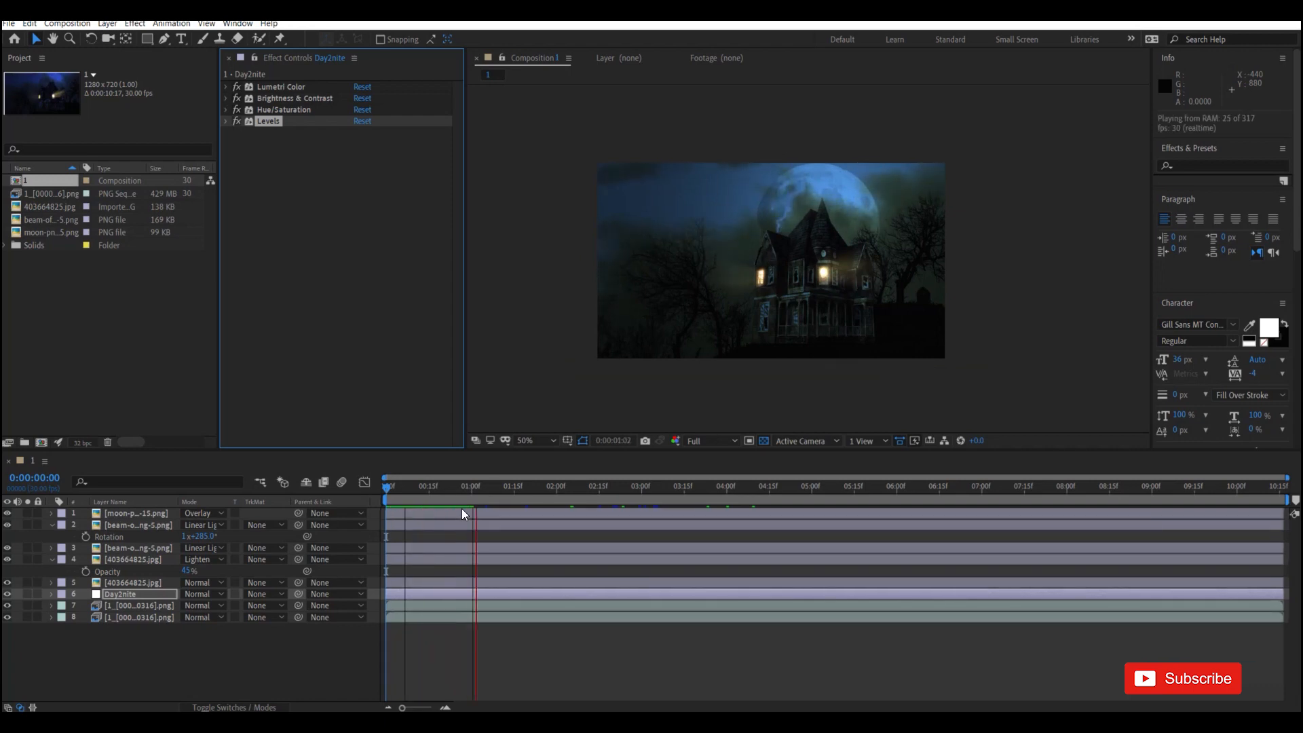
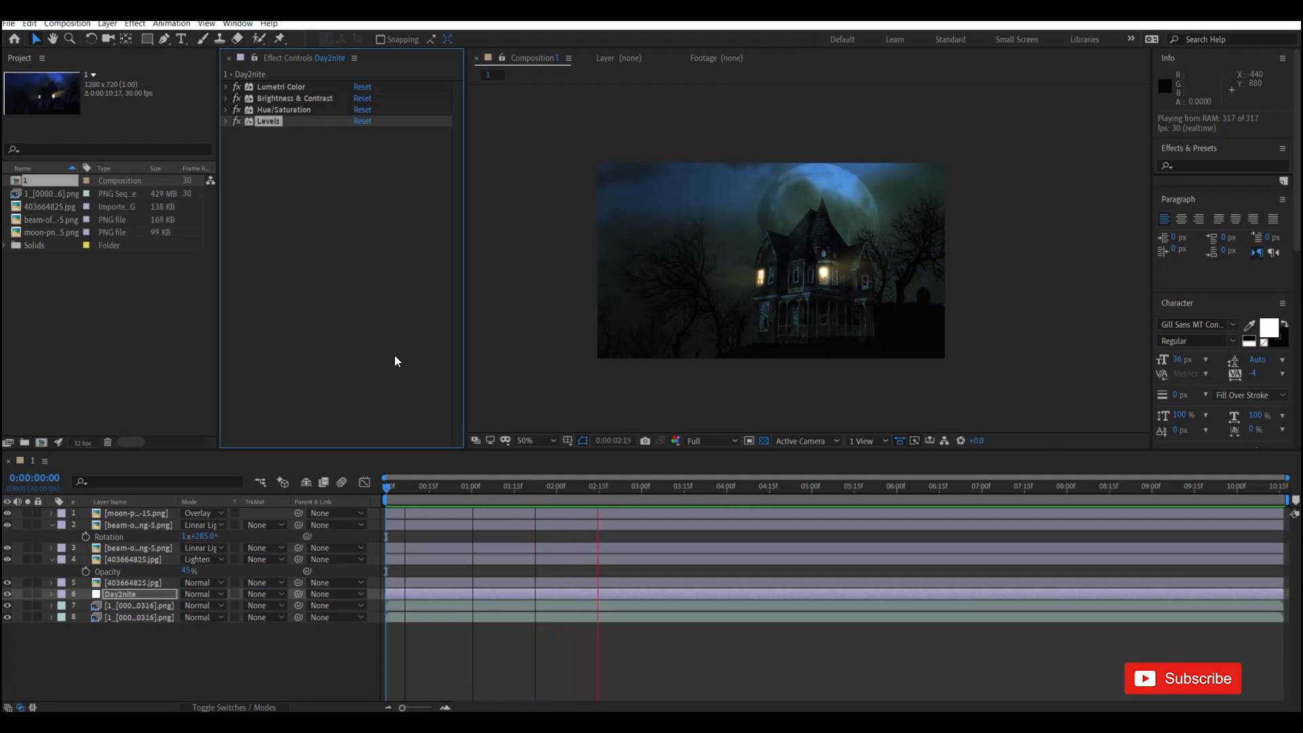
key(space)
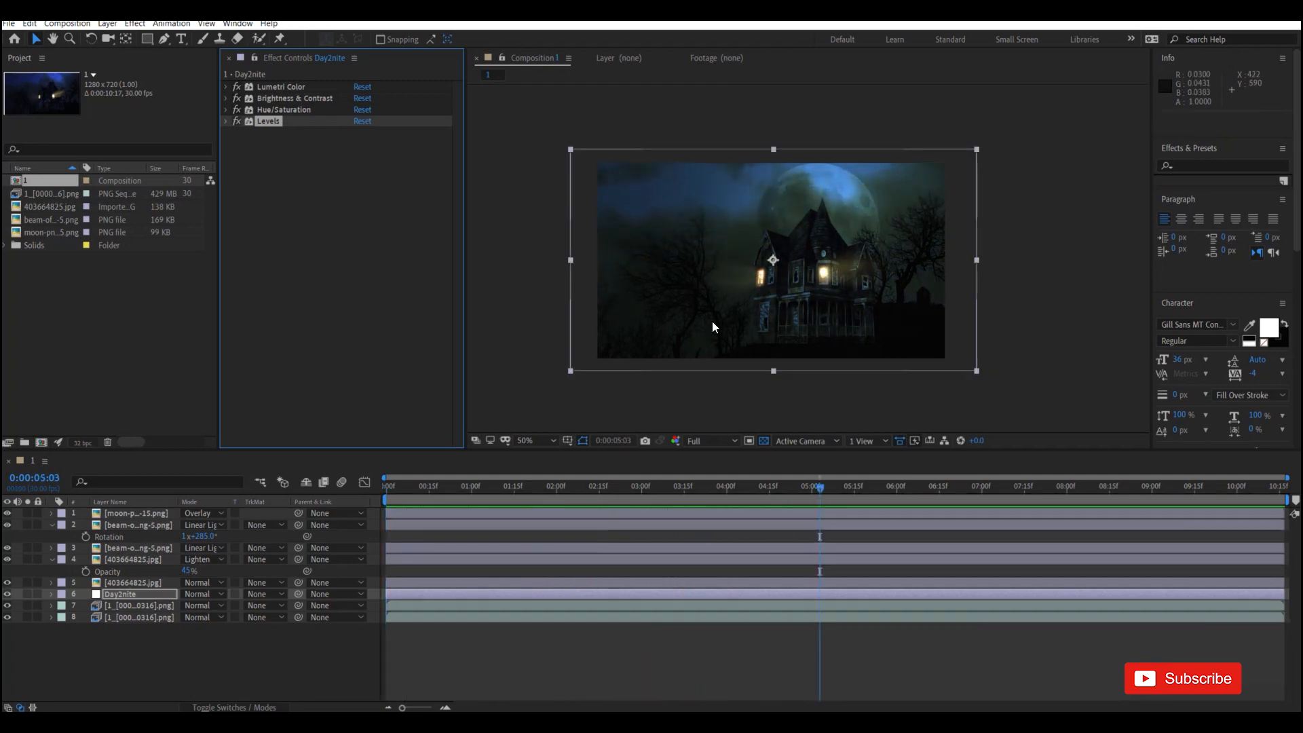
key(Home)
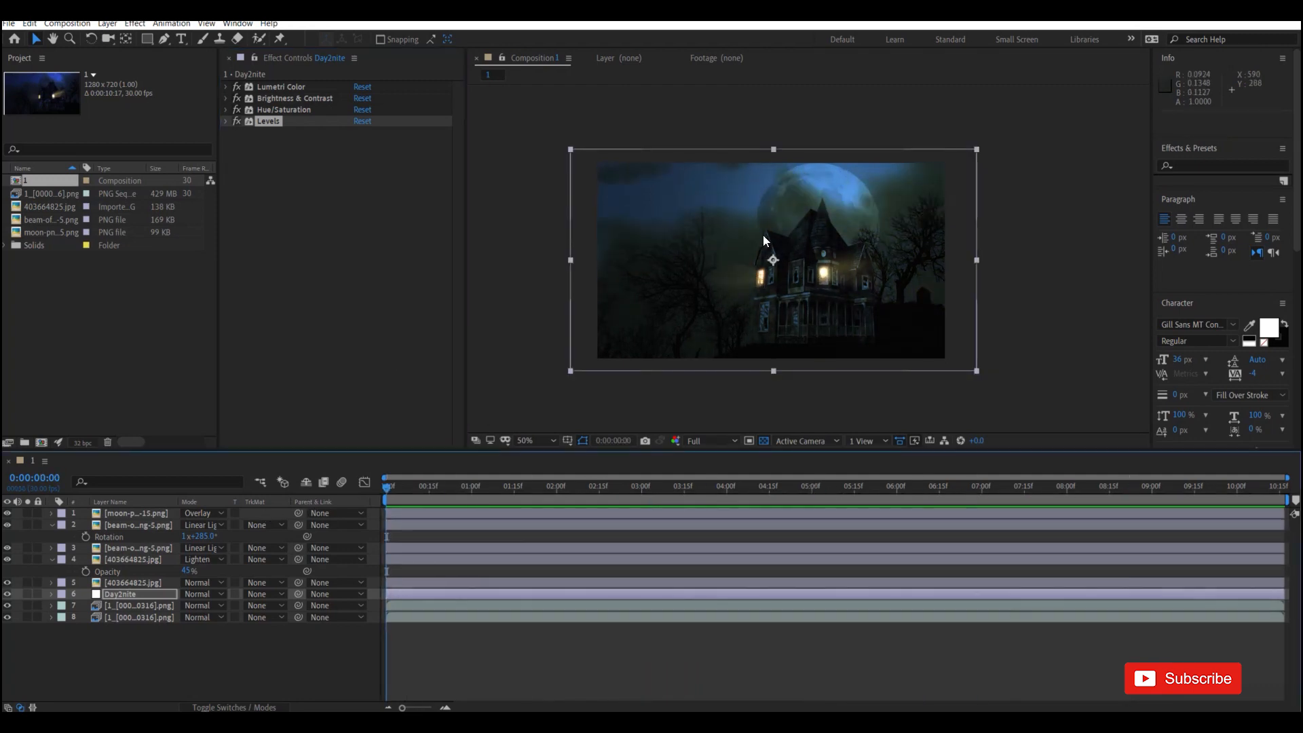
Try moving the moon sideways to the other end of the house roof and undo the move.
click(814, 196)
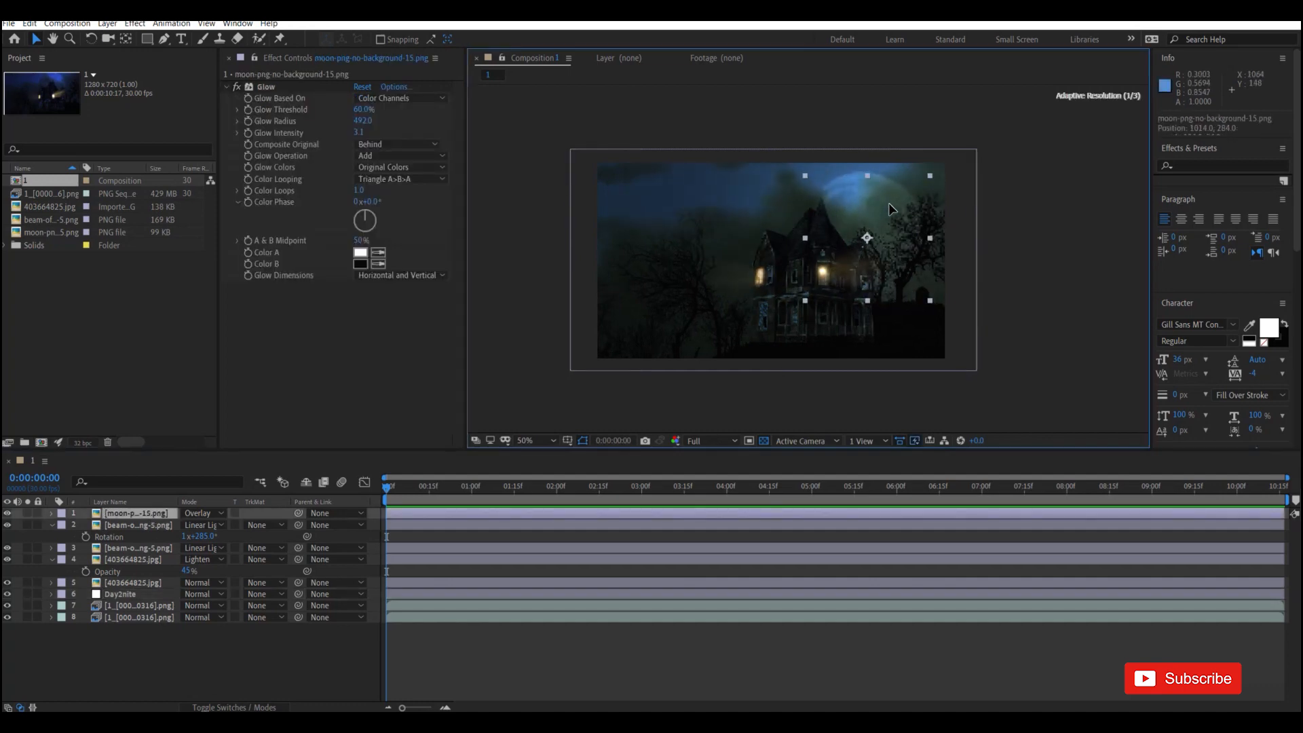
drag(849, 207, 788, 211)
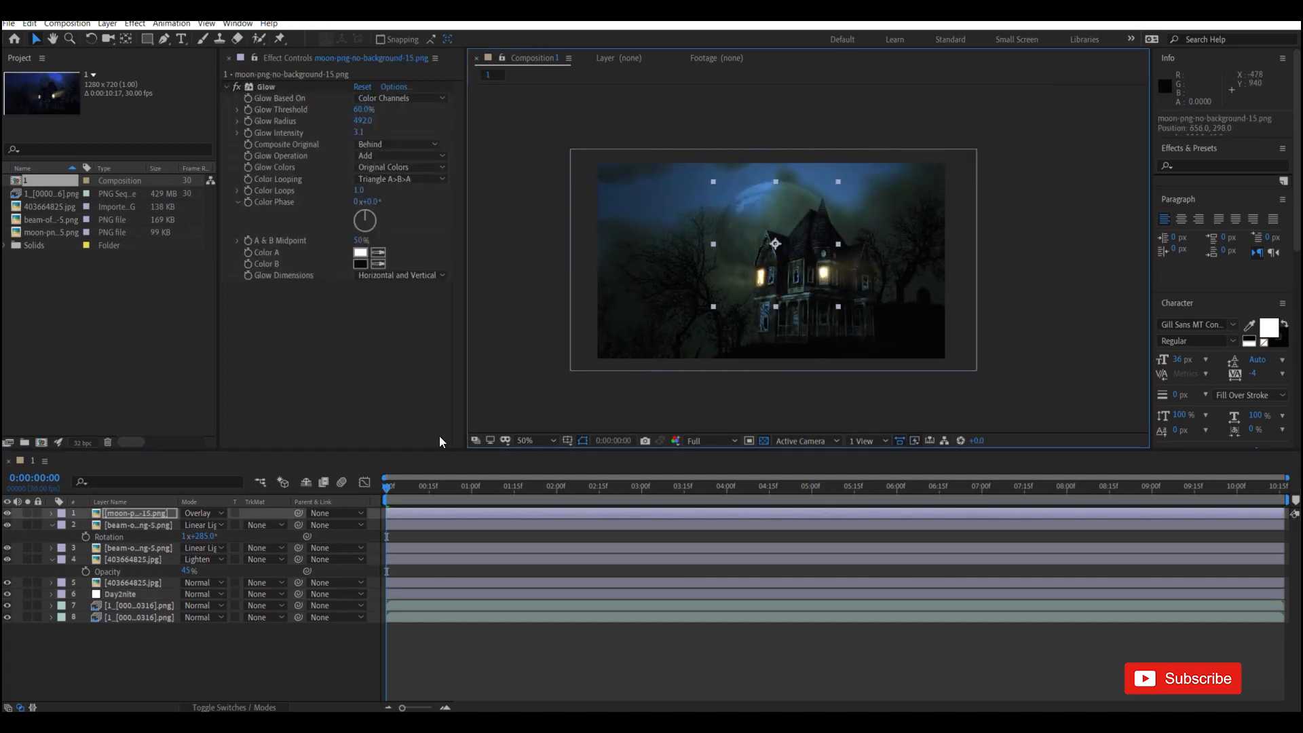
key(ctrl+z)
Scale the moon layer to 110% and reposition it behind the house's tower roof.
drag(823, 192, 828, 203)
key(s)
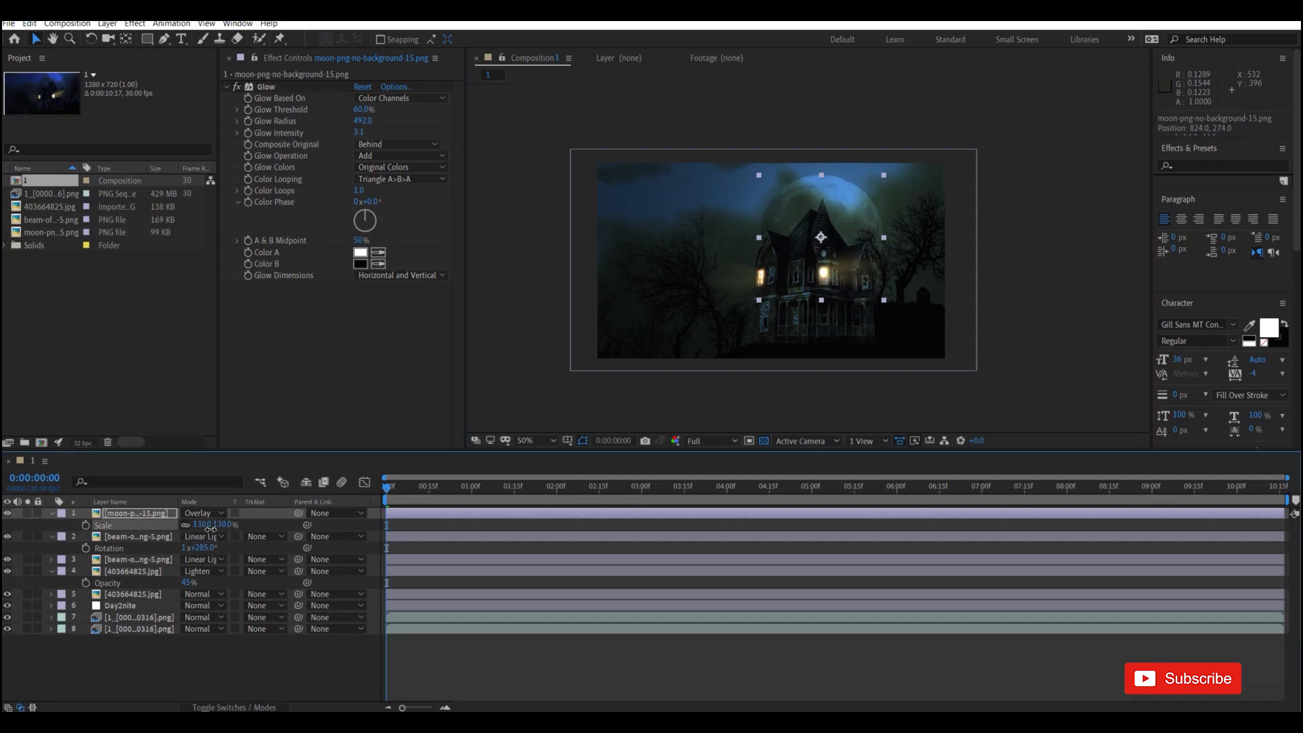
drag(210, 529, 197, 529)
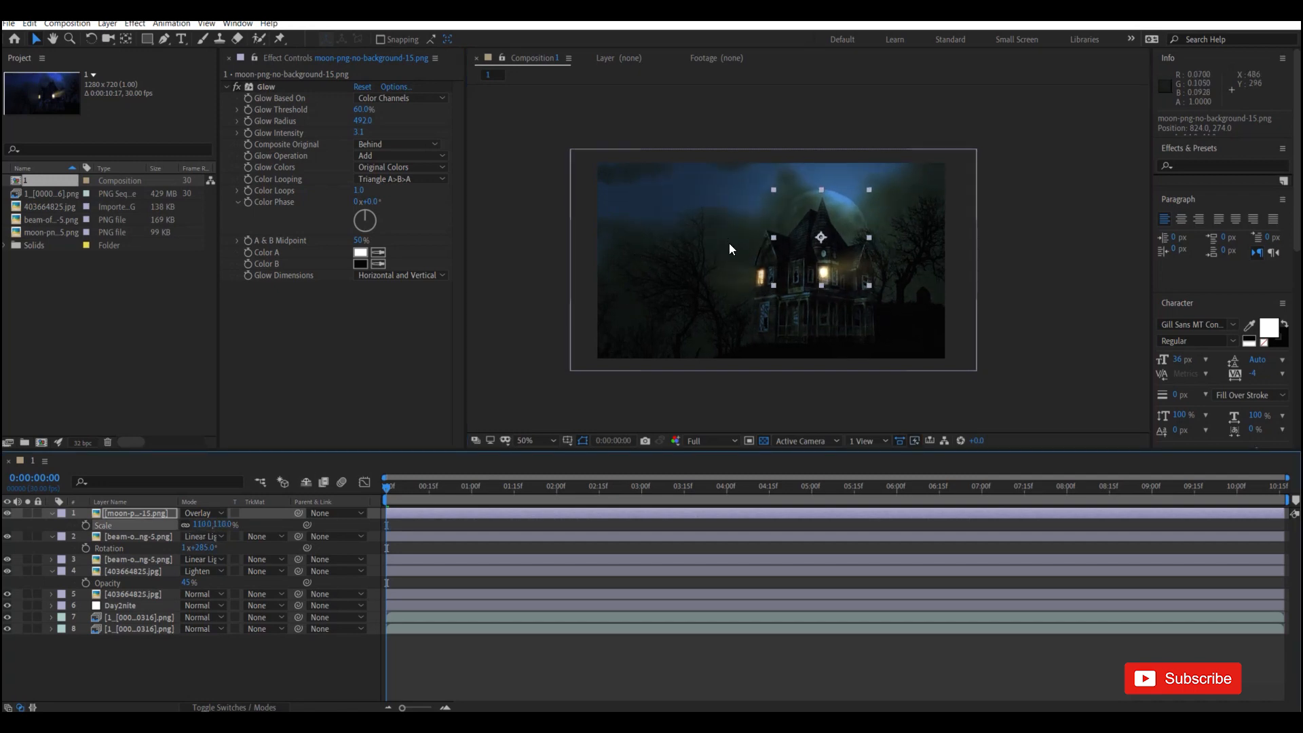
drag(798, 211, 795, 203)
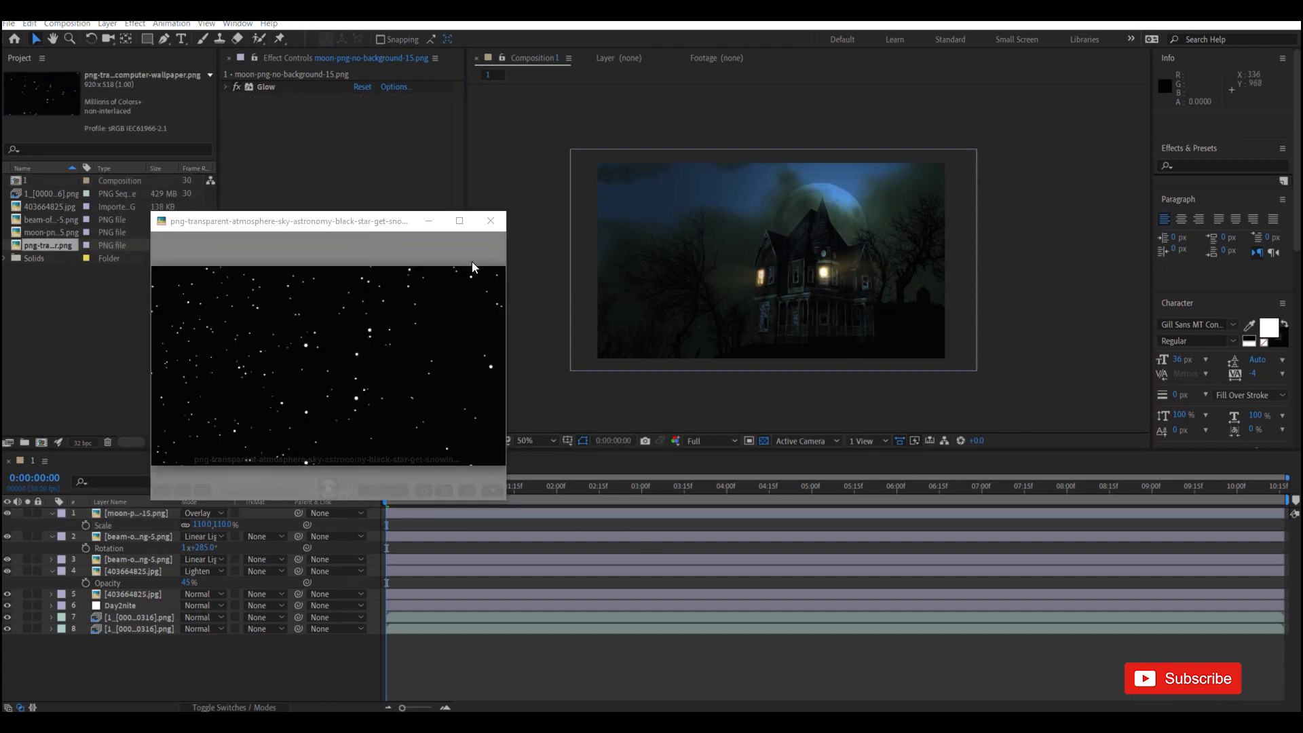
Close the starfield PNG preview, add the image between the two house sequence layers and move it to about 566, 226.
drag(323, 219, 389, 186)
click(557, 188)
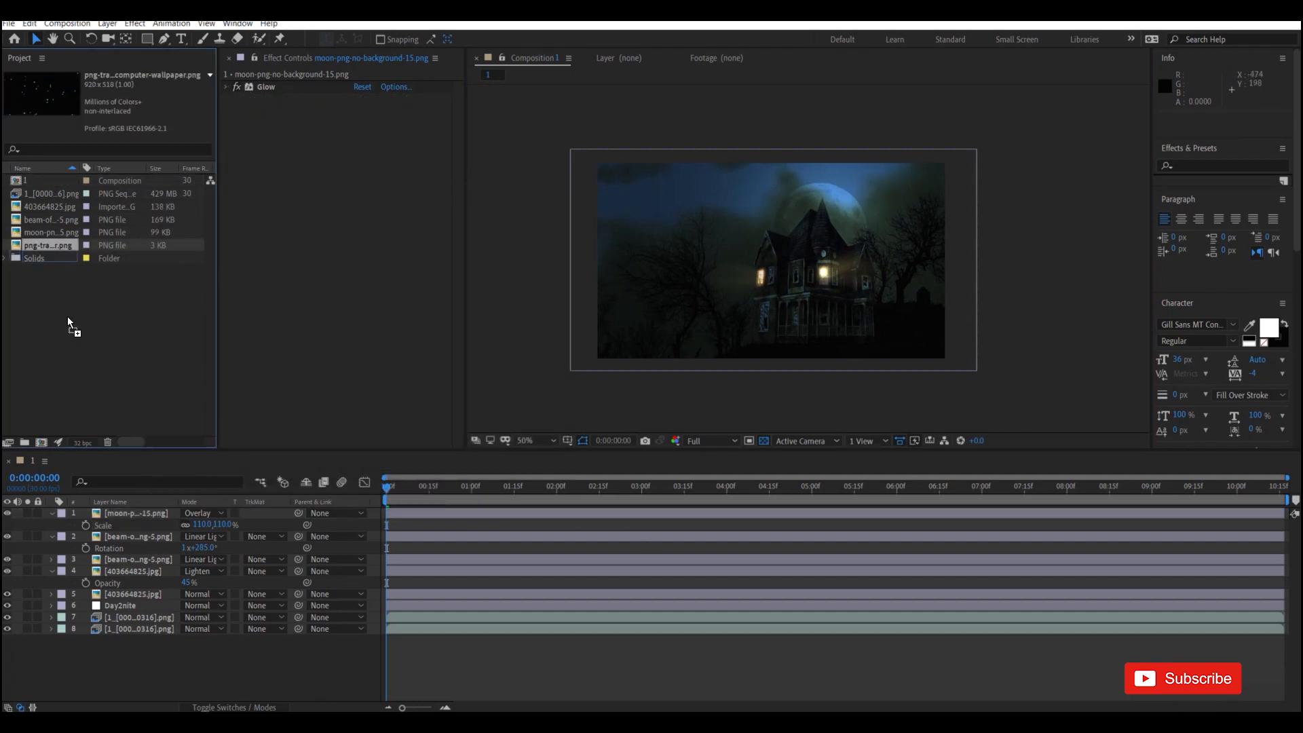
drag(48, 245, 127, 632)
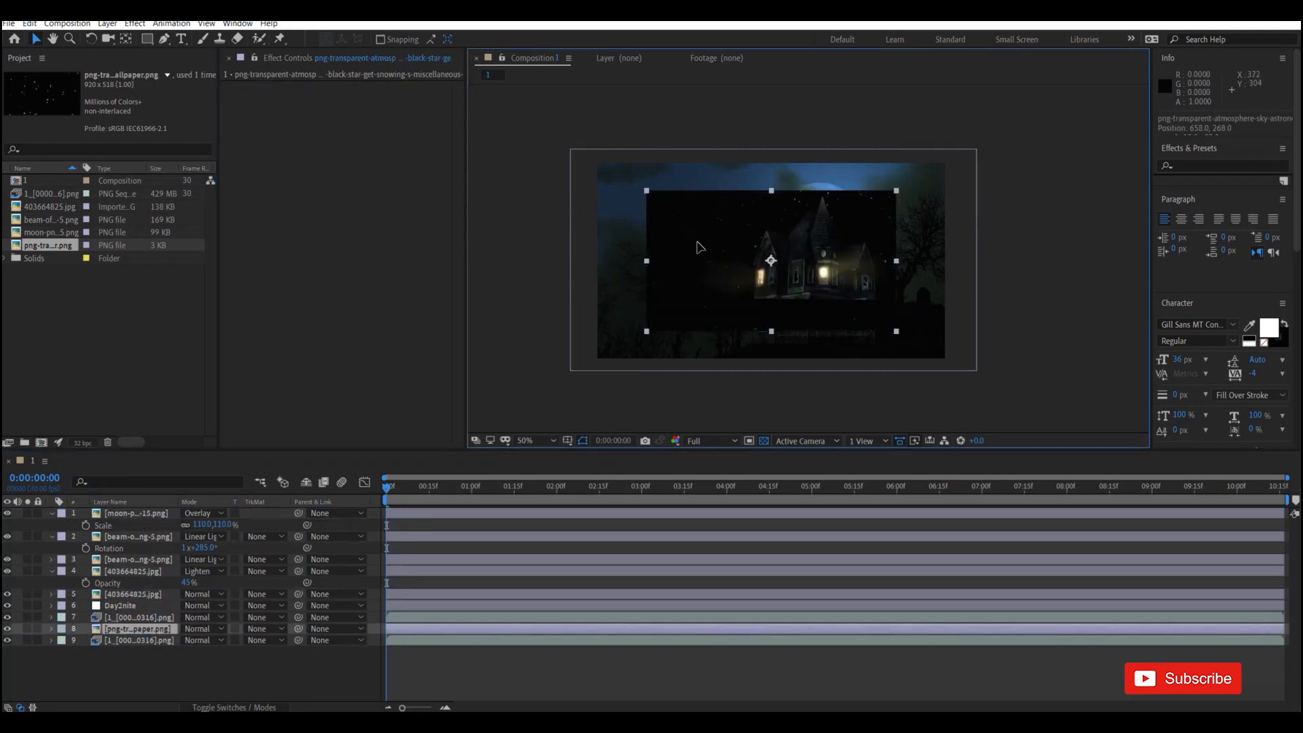
drag(692, 273, 671, 237)
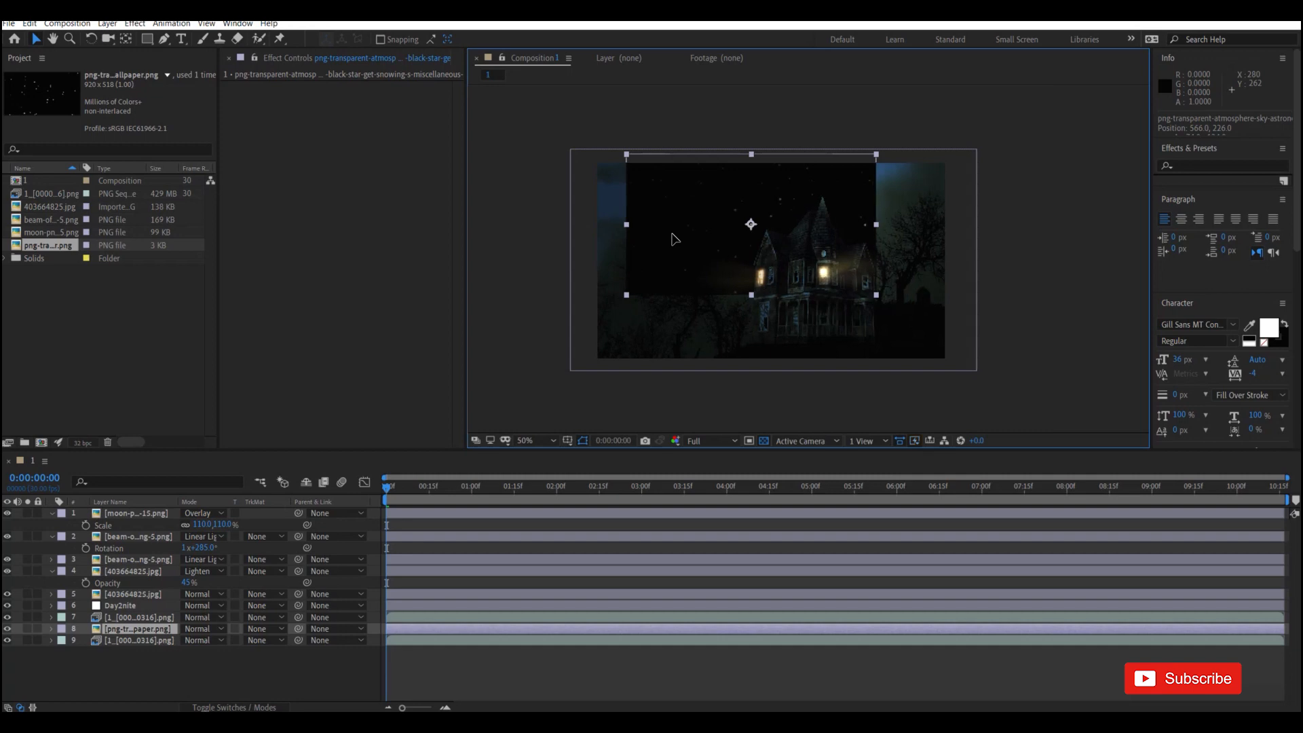
Set the starfield layer's blend mode to Add and scale it up to 139%.
click(203, 628)
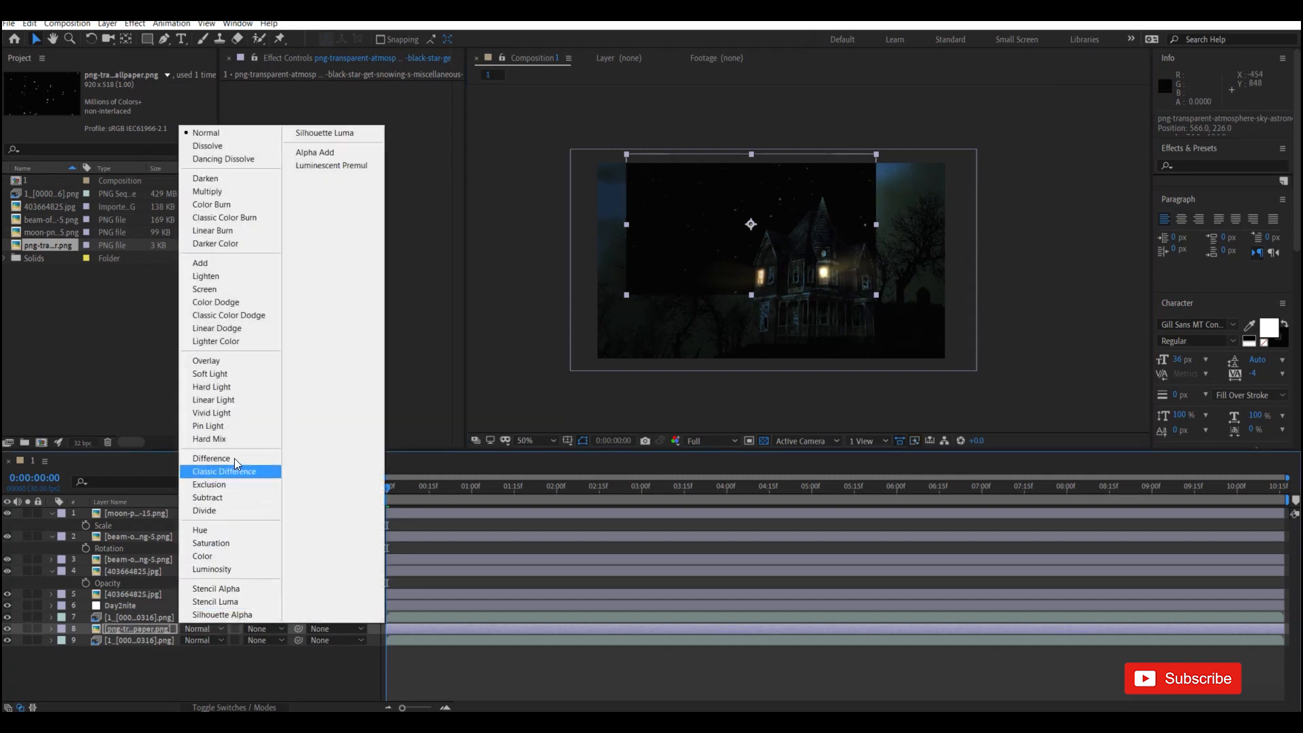
click(229, 263)
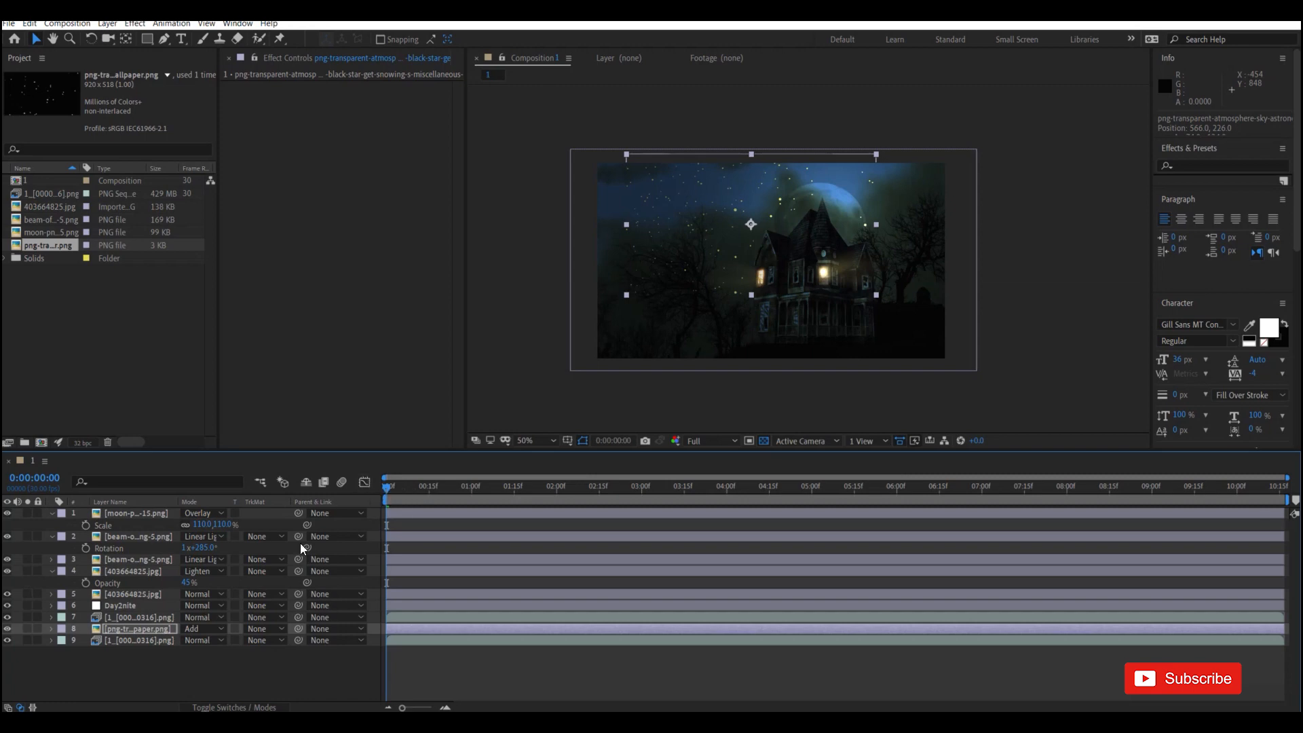
key(s)
drag(224, 640, 253, 640)
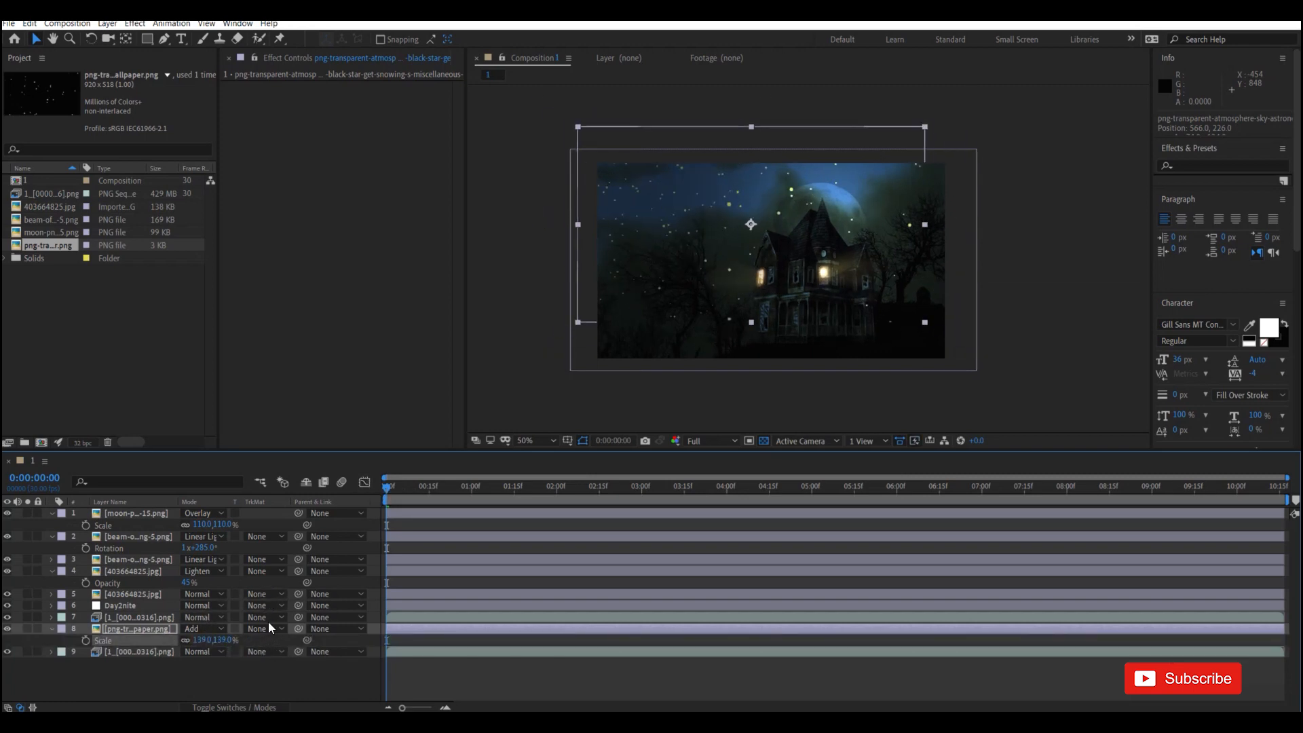
Position the starfield layer in the upper sky at about 528, 128 and scale it to about 94% wide by 73% high.
drag(641, 270, 649, 208)
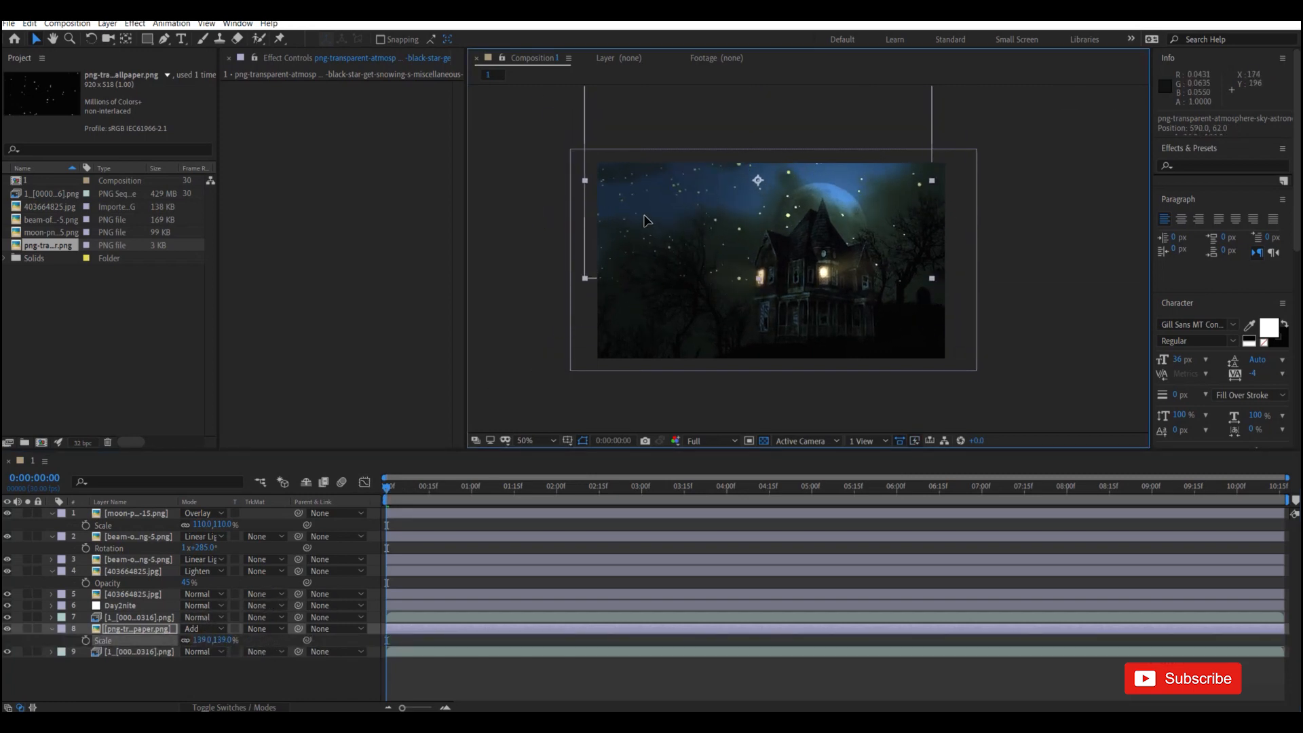
drag(221, 640, 176, 641)
drag(753, 199, 737, 226)
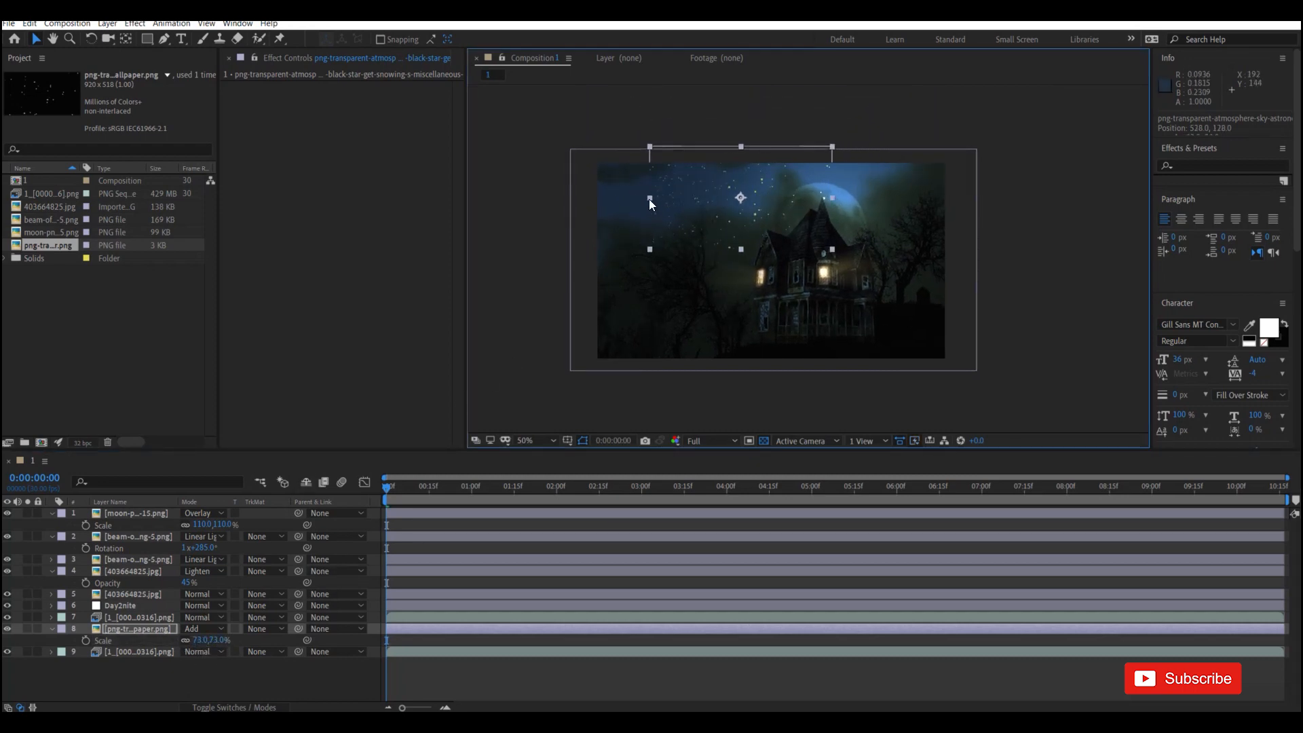
drag(648, 198, 620, 198)
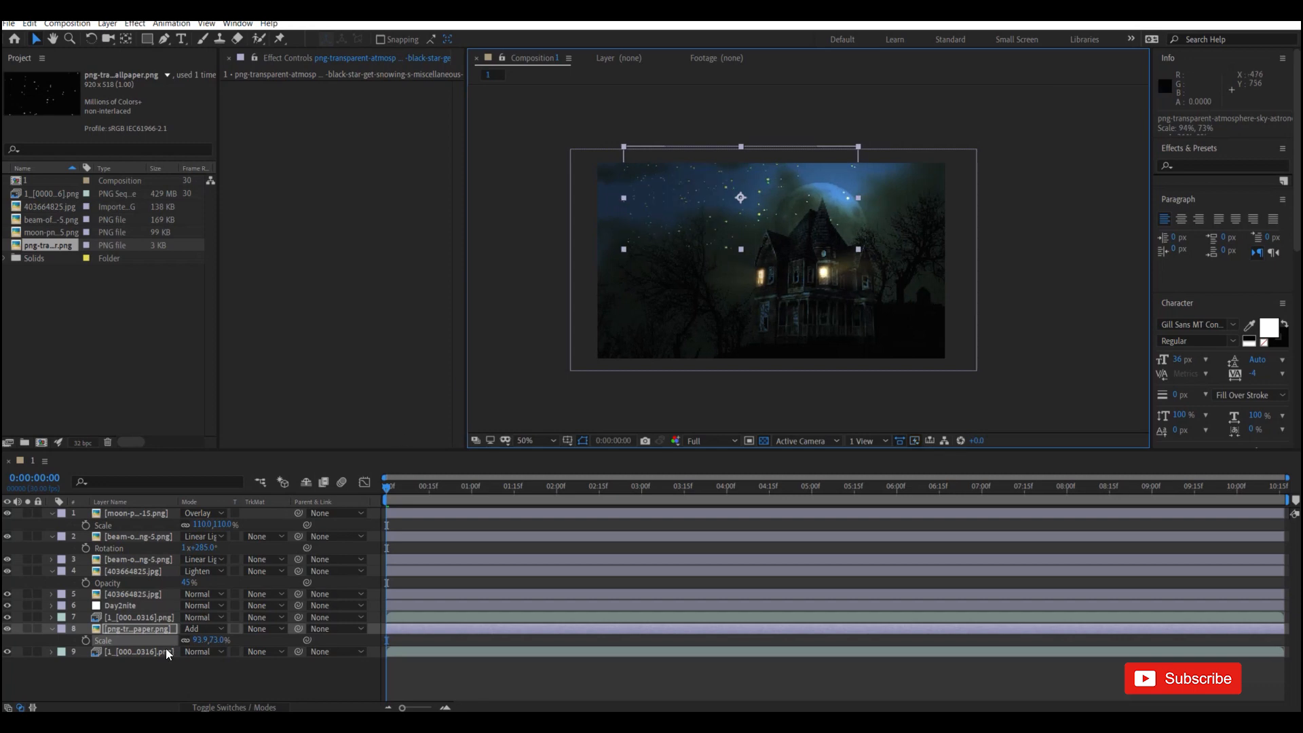
Lower the starfield layer's opacity to 18%.
key(t)
drag(195, 638, 155, 661)
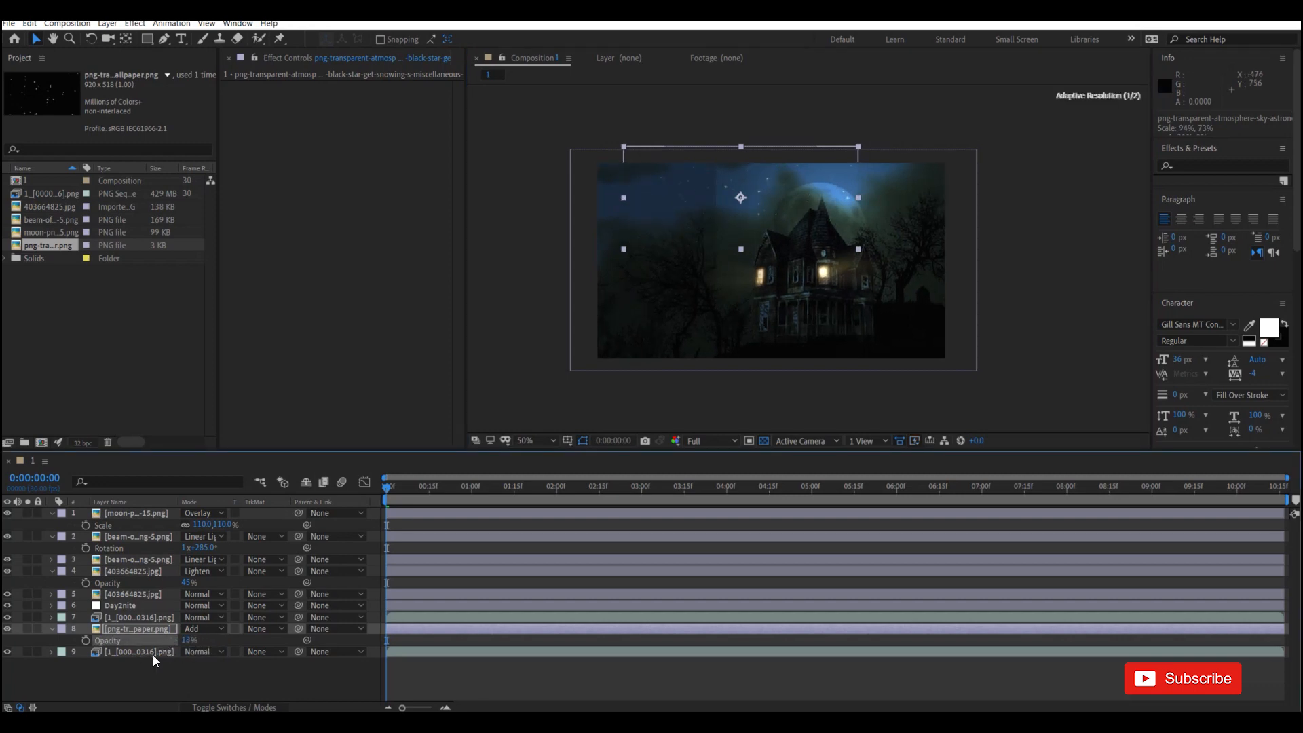
click(1068, 214)
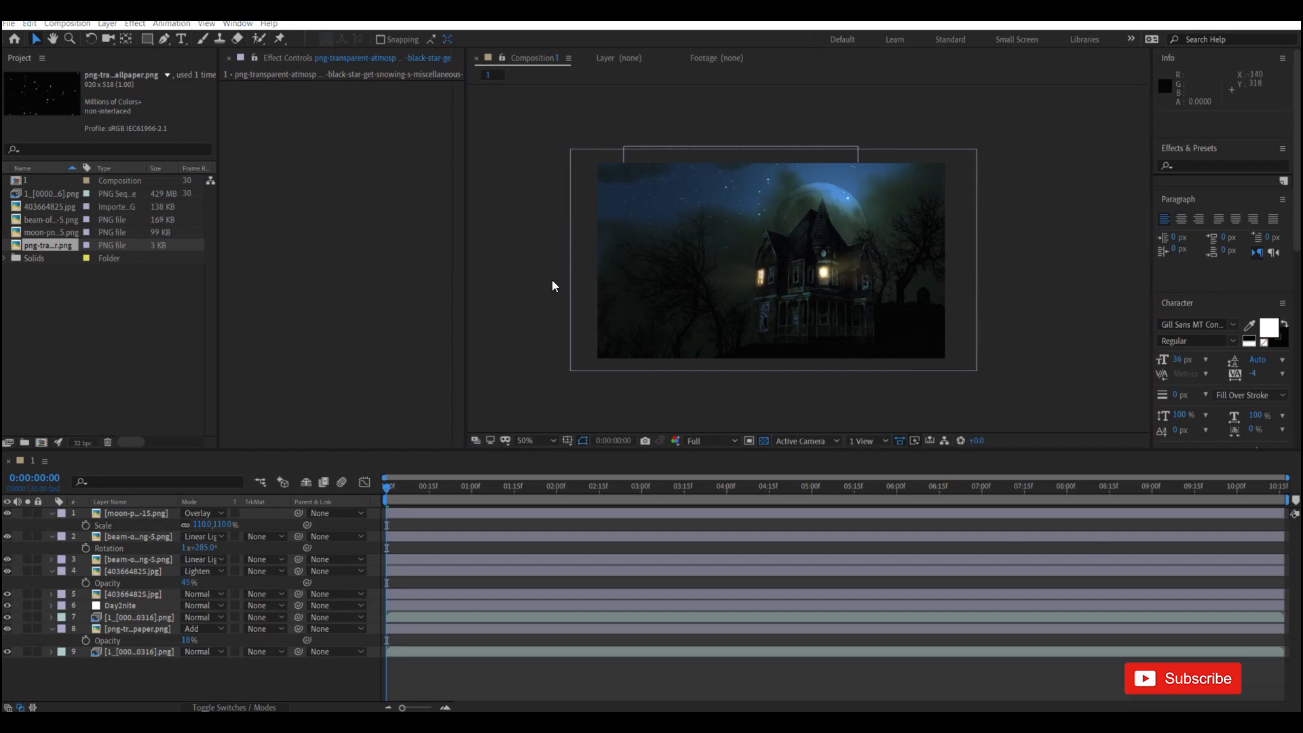
Apply Gaussian Blur to the starfield layer with a blurriness of 6.1.
click(133, 629)
key(ctrl+space)
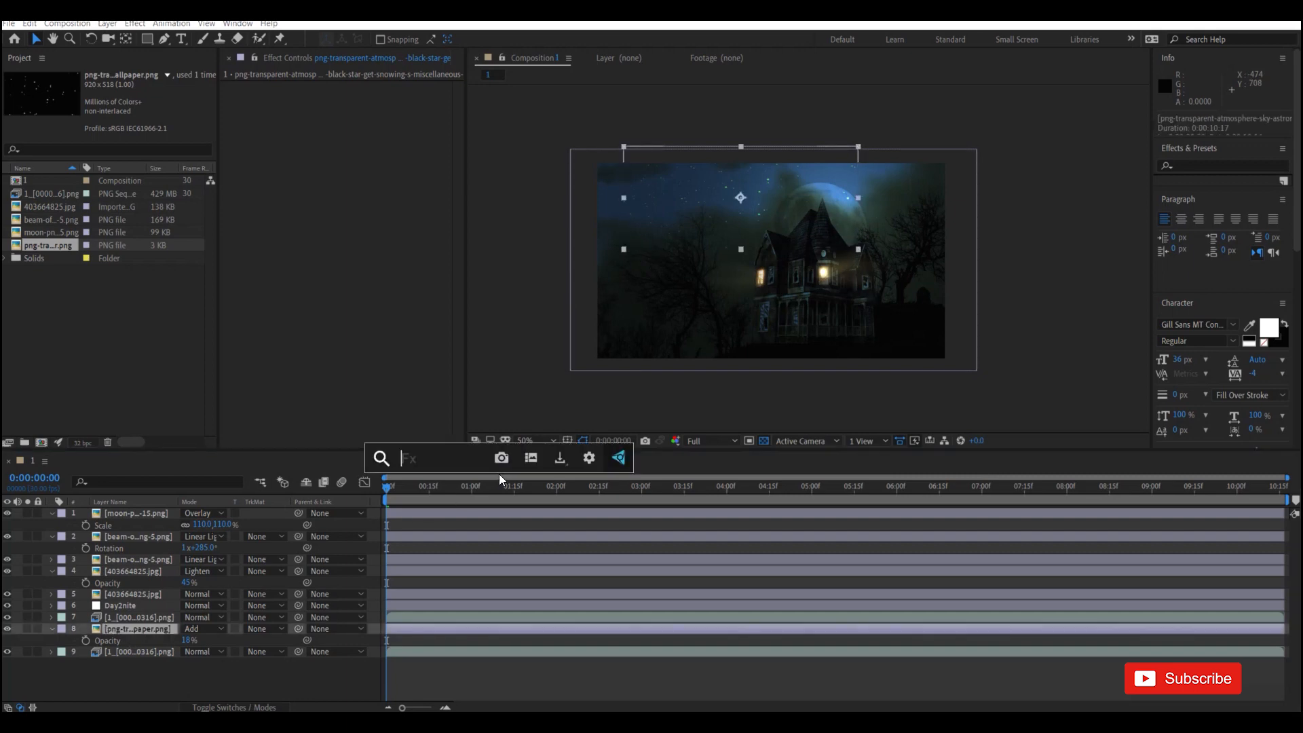
text(g)
key(Return)
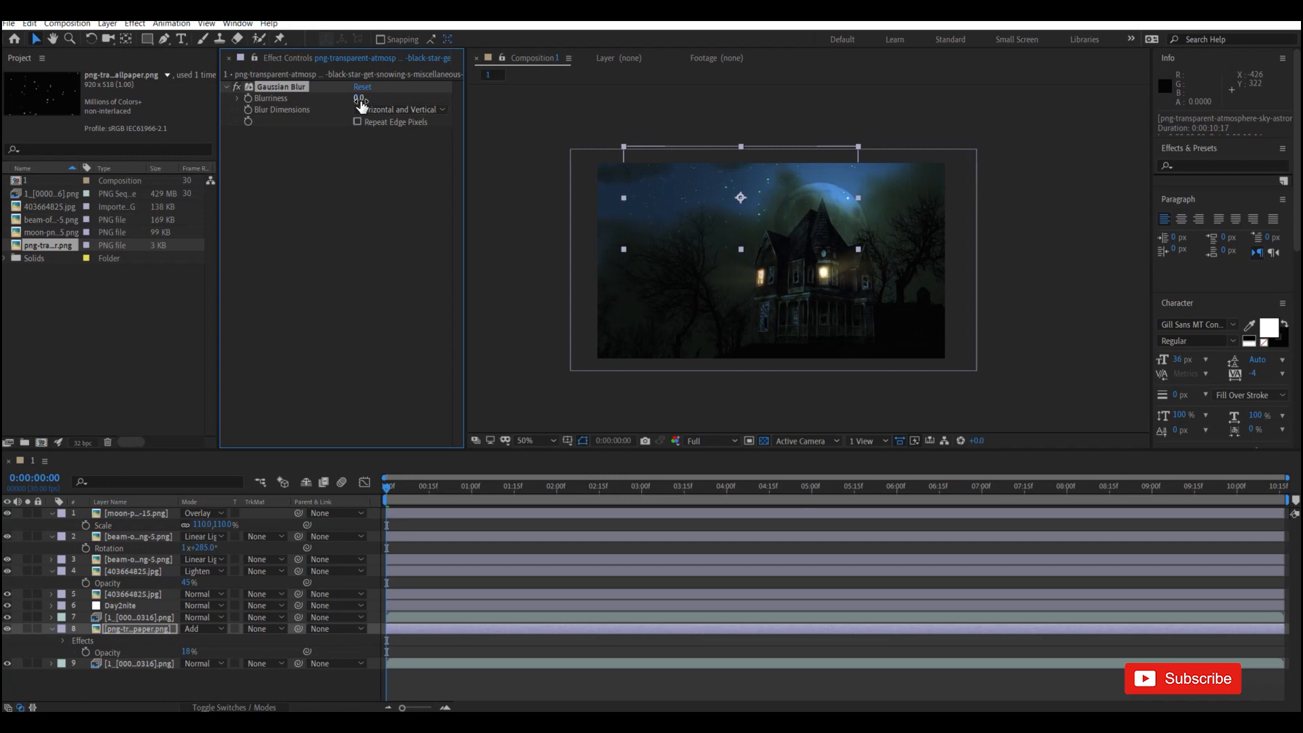
drag(359, 98, 282, 136)
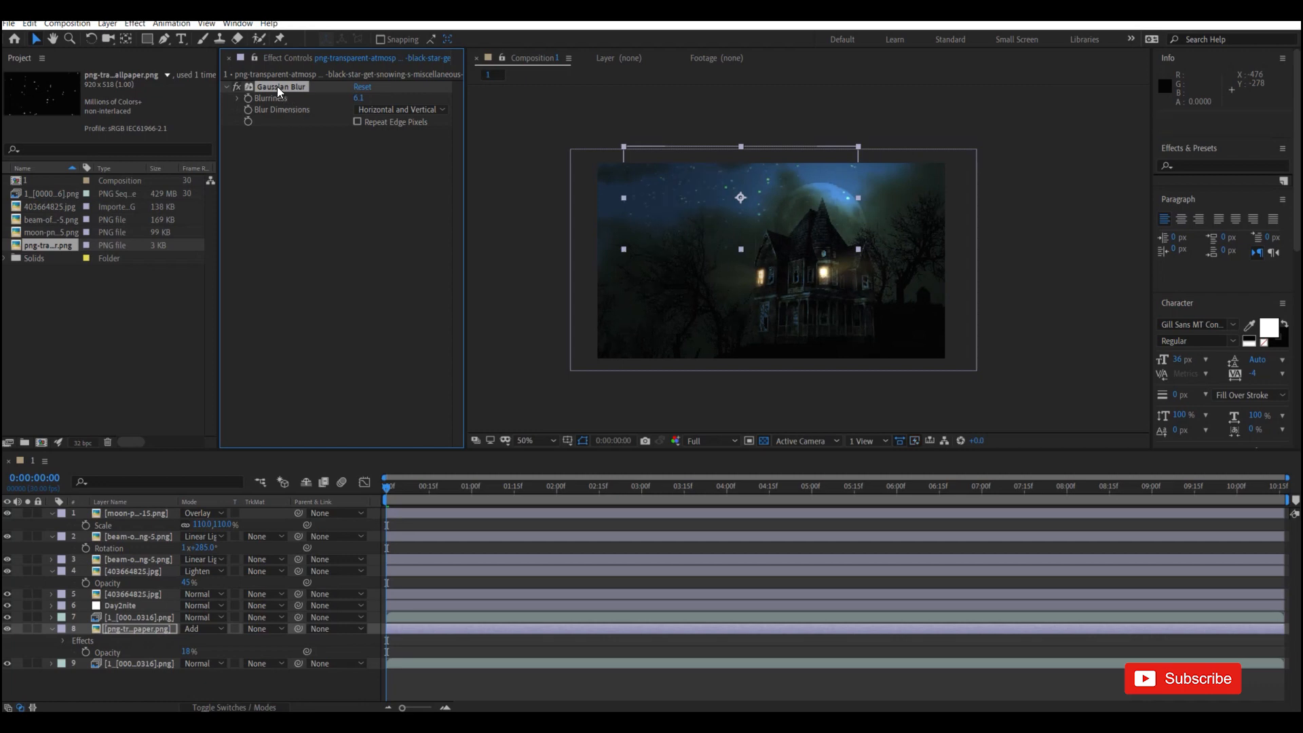
Add a Glow effect to the starfield layer with threshold 52.9%, radius 49 and intensity 2.0.
key(ctrl+space)
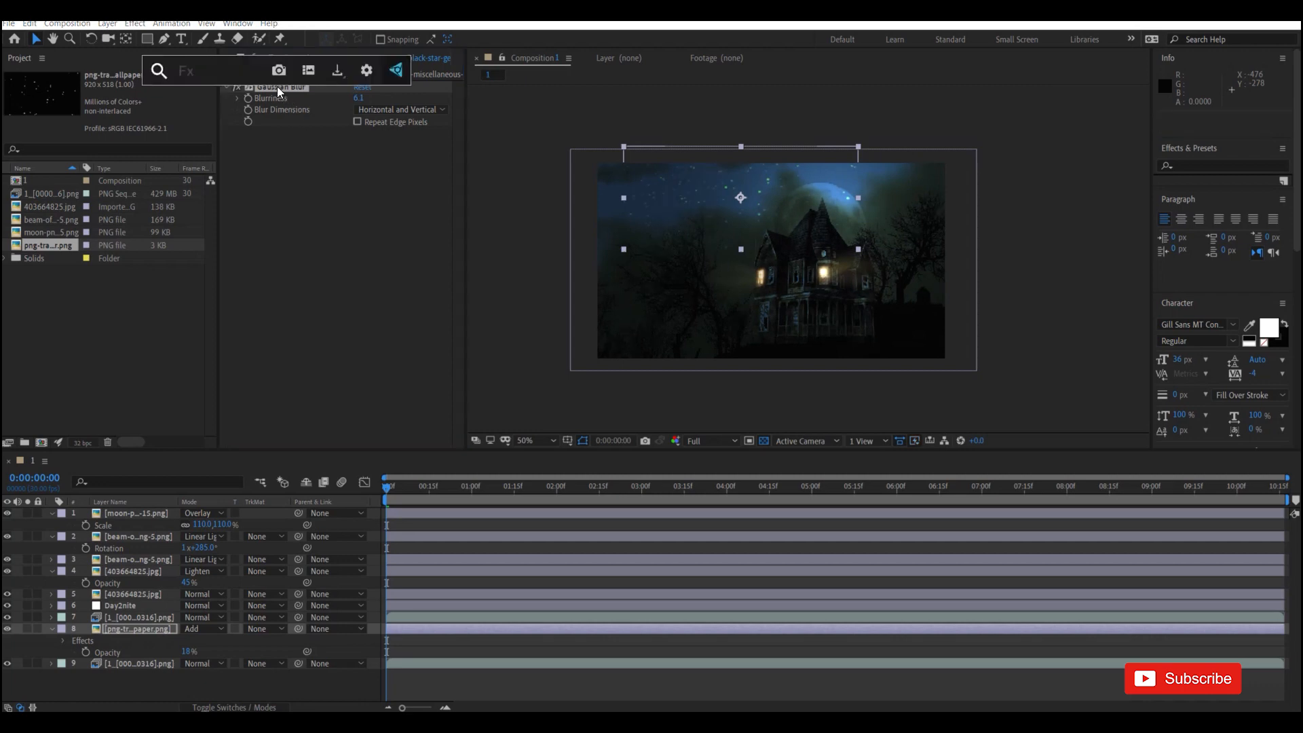
text(glo)
click(234, 110)
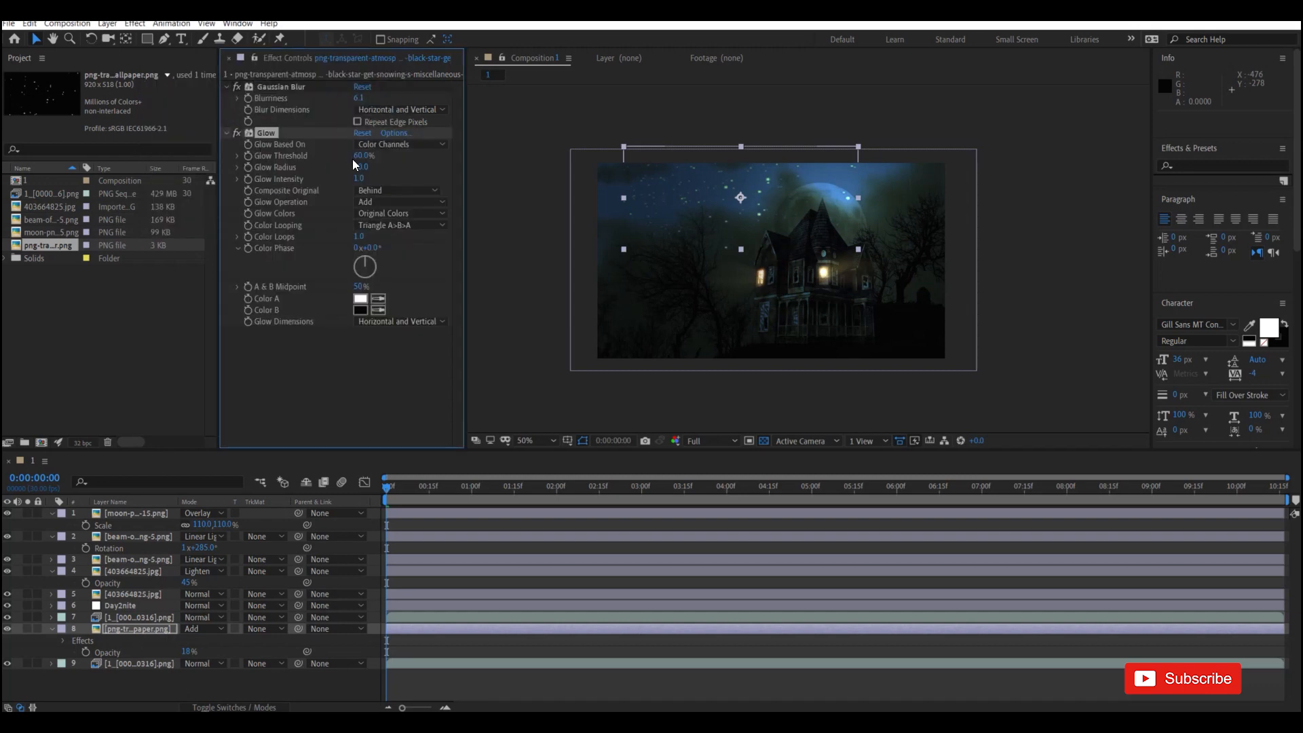
mouse_move(357, 167)
mouse_down()
mouse_move(356, 196)
mouse_move(475, 176)
mouse_move(383, 154)
mouse_move(410, 150)
mouse_move(373, 166)
mouse_up()
click(672, 100)
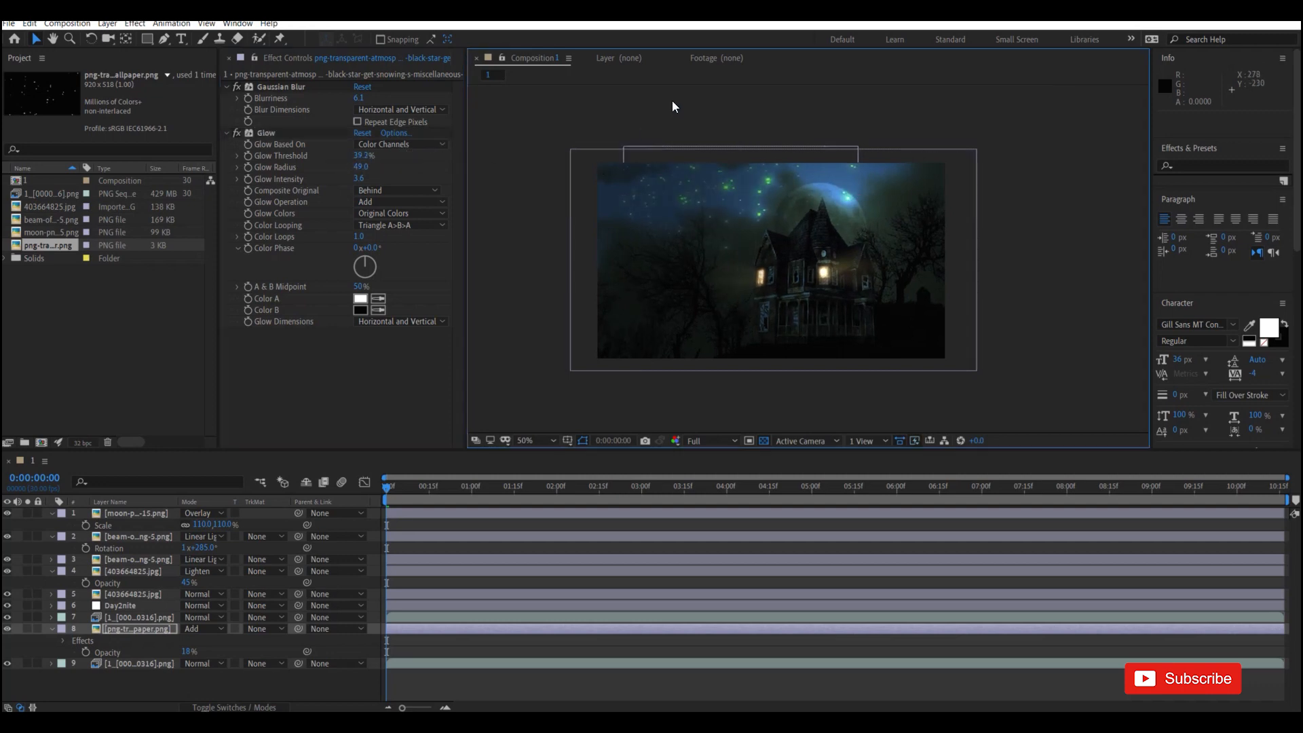
drag(360, 161, 382, 159)
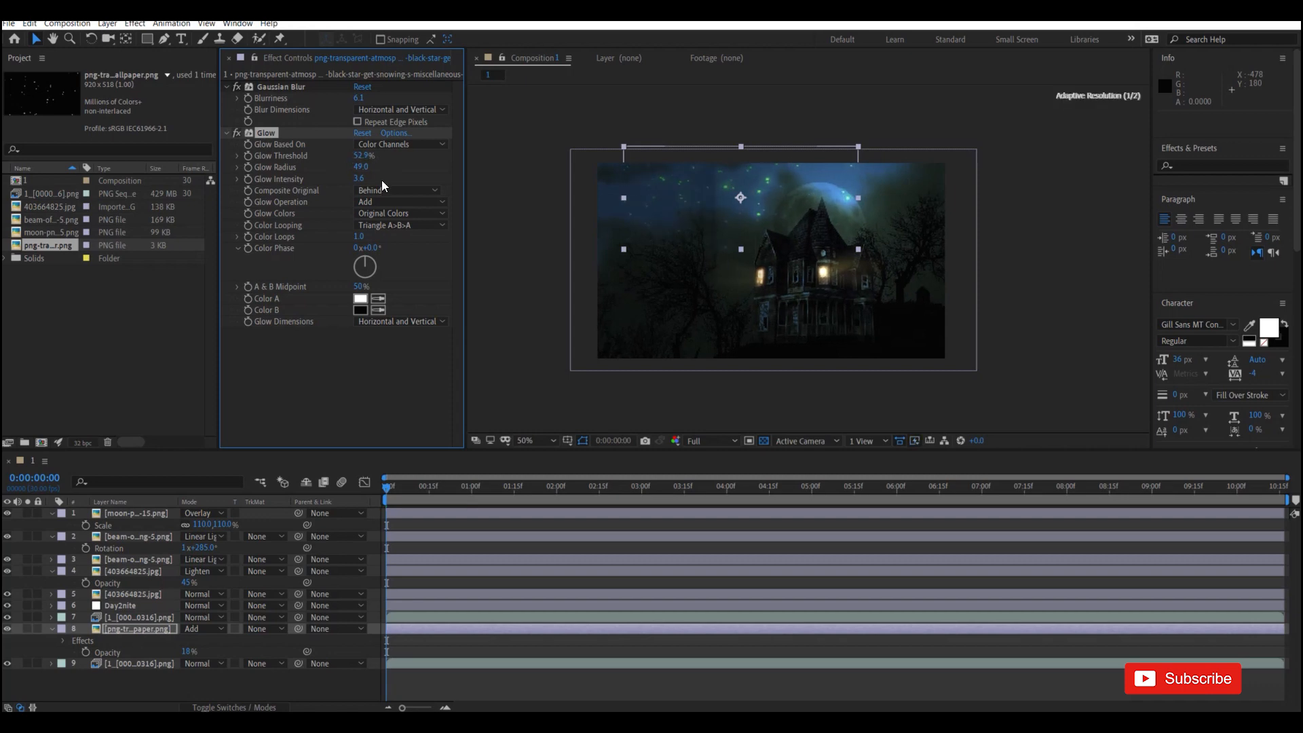
click(359, 179)
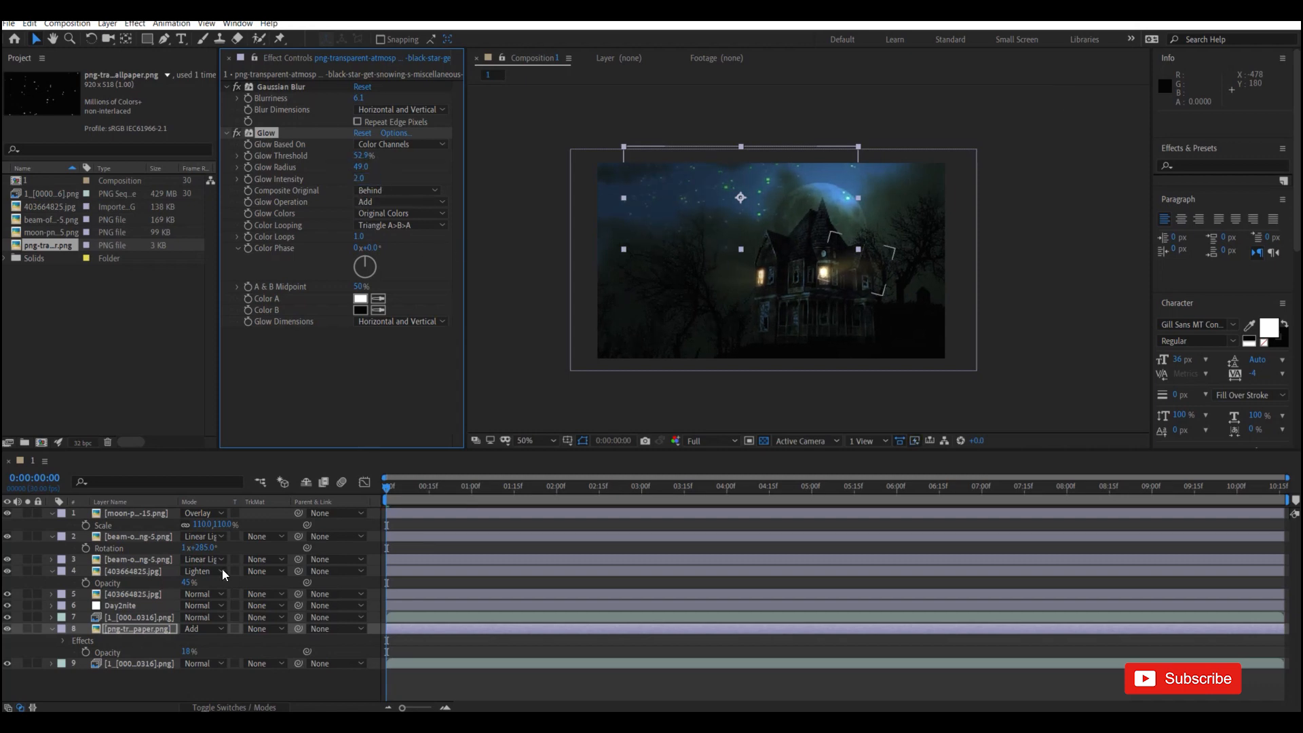
Readjust the starfield layer's opacity to 15%, judging the stars at 0:00:02:22.
drag(191, 653, 179, 657)
click(704, 399)
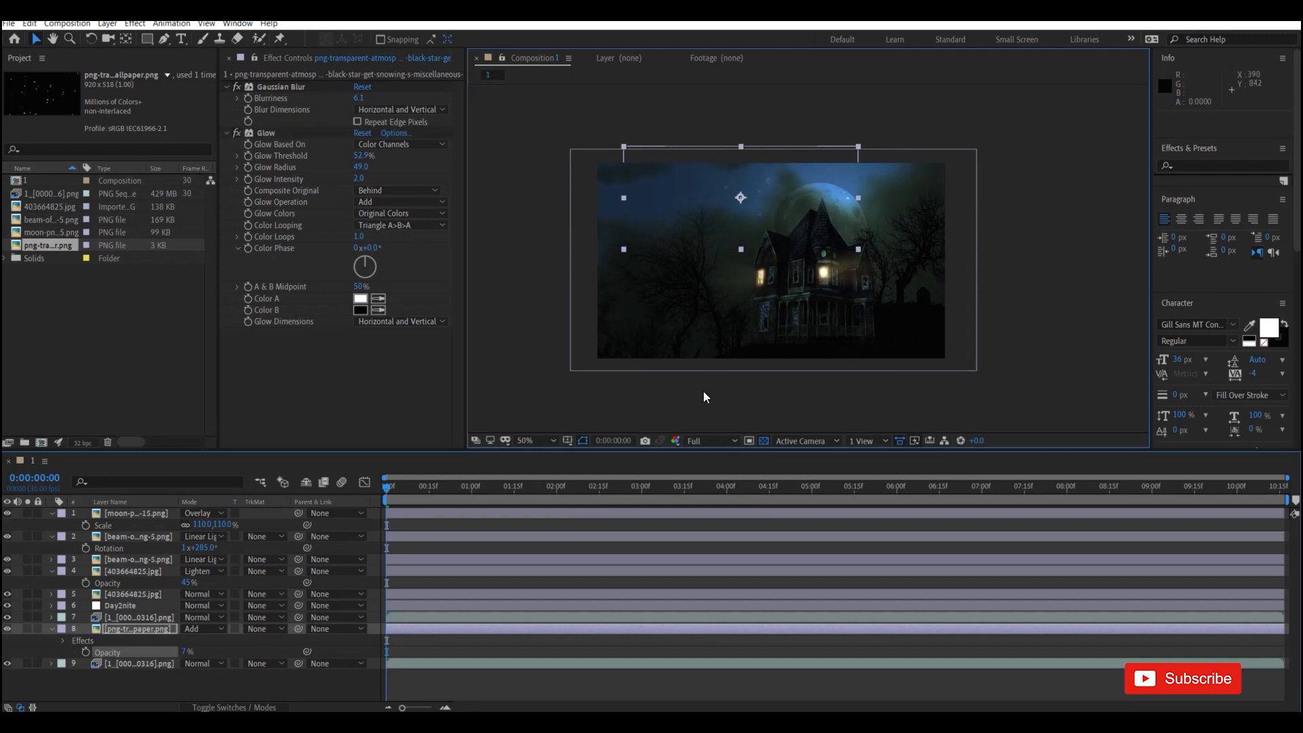
click(719, 444)
drag(386, 487, 632, 471)
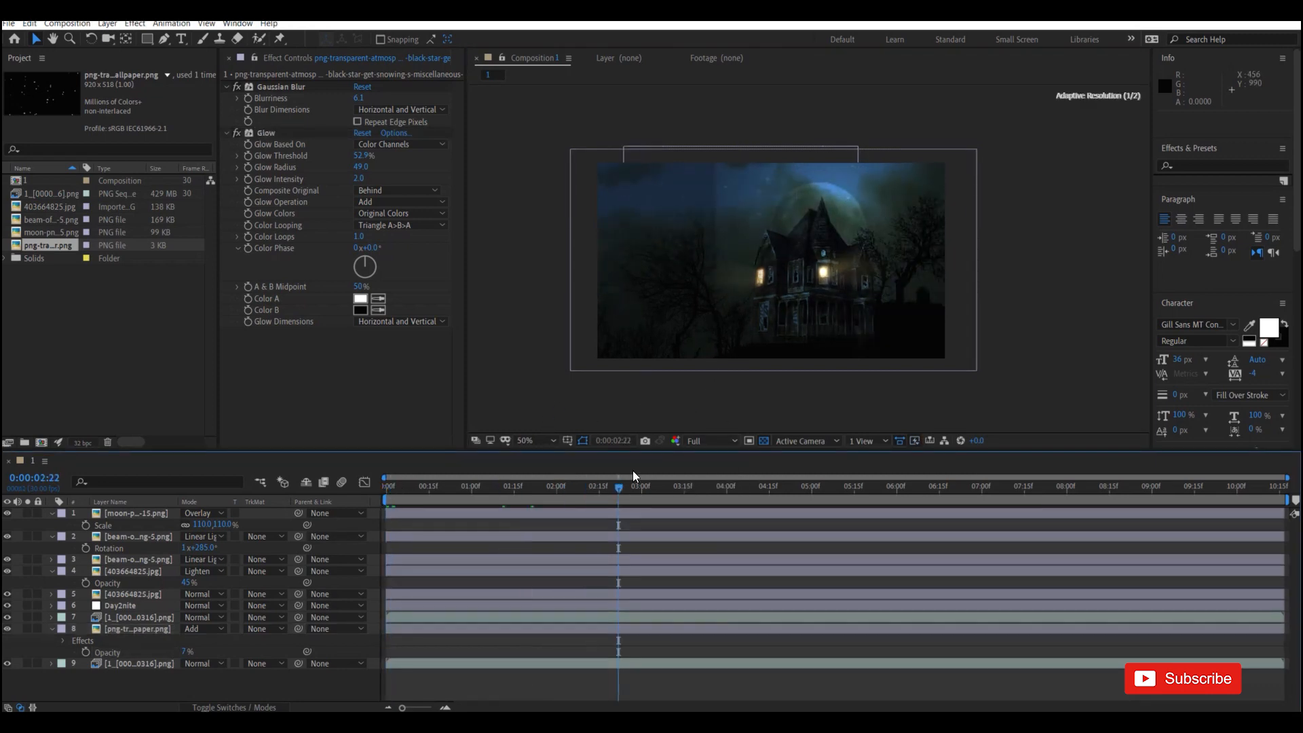
click(726, 182)
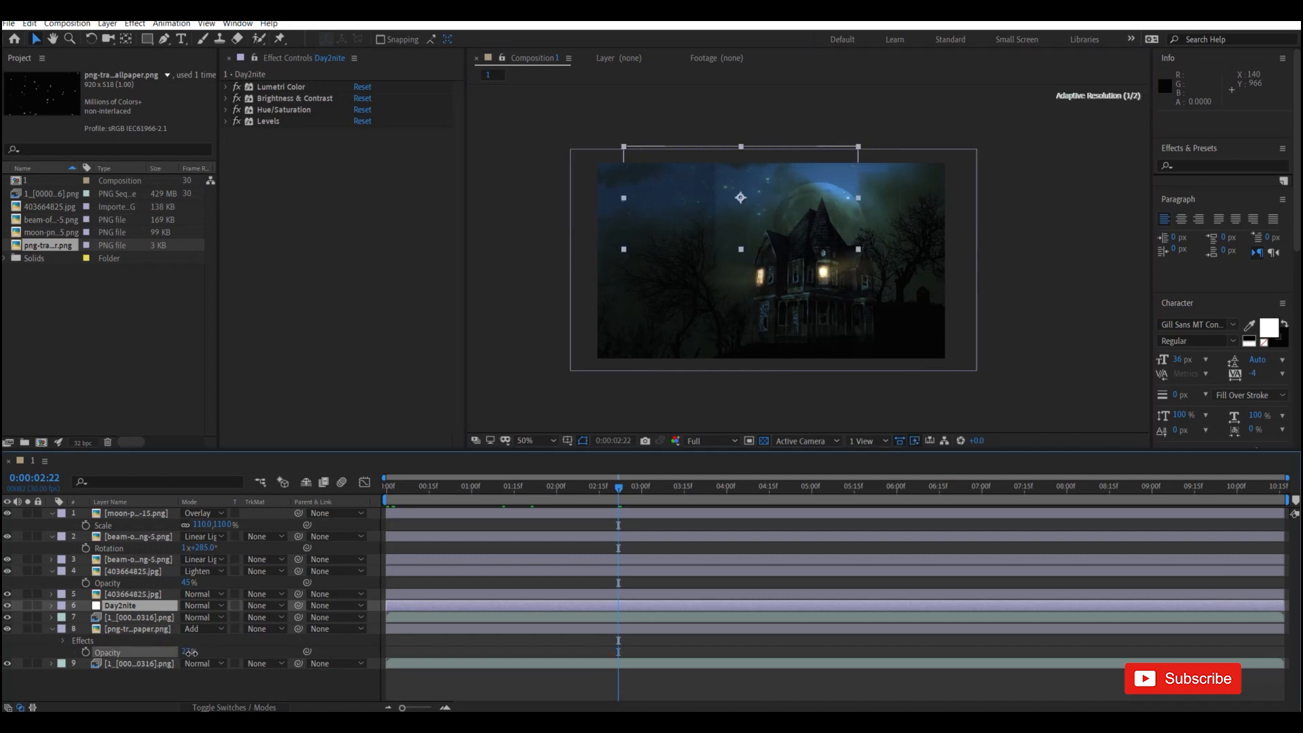
drag(193, 652, 211, 652)
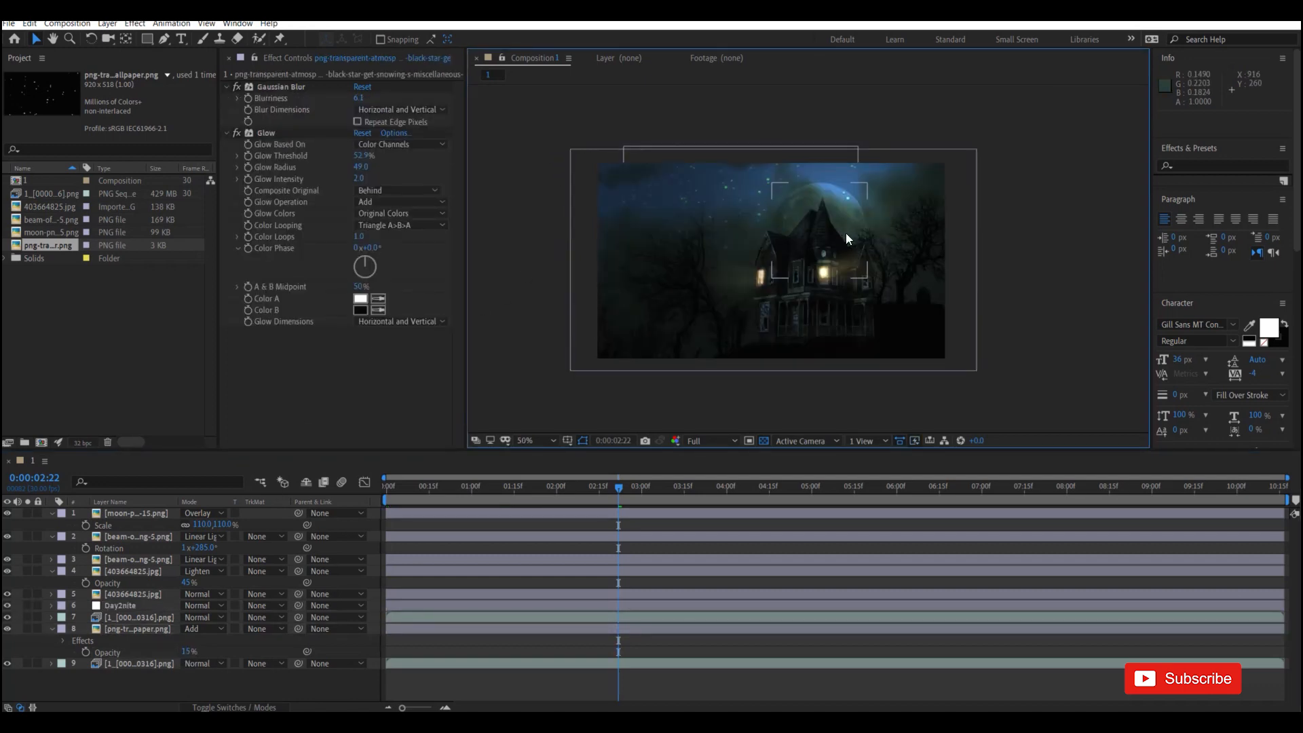
Try shifting the Lumetri Color midtones of the Day2nite layer toward green and undo the change.
click(731, 178)
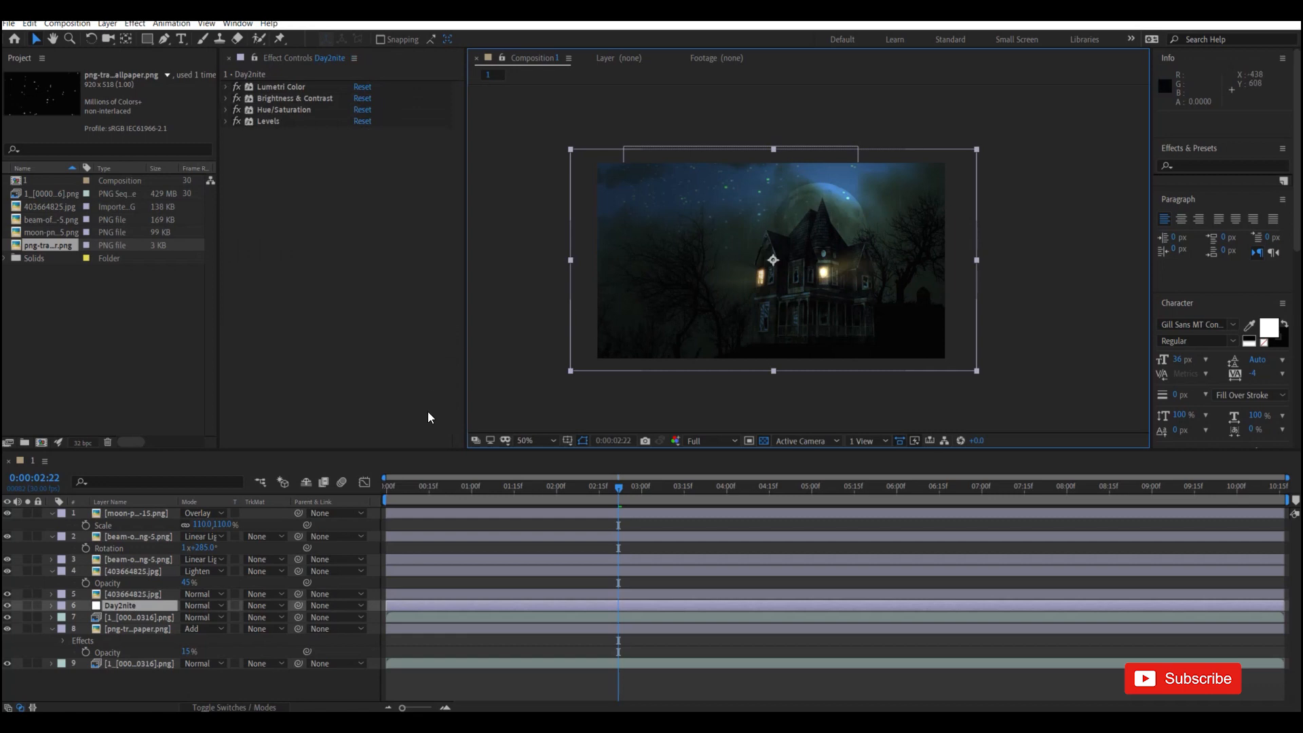
click(141, 595)
click(135, 607)
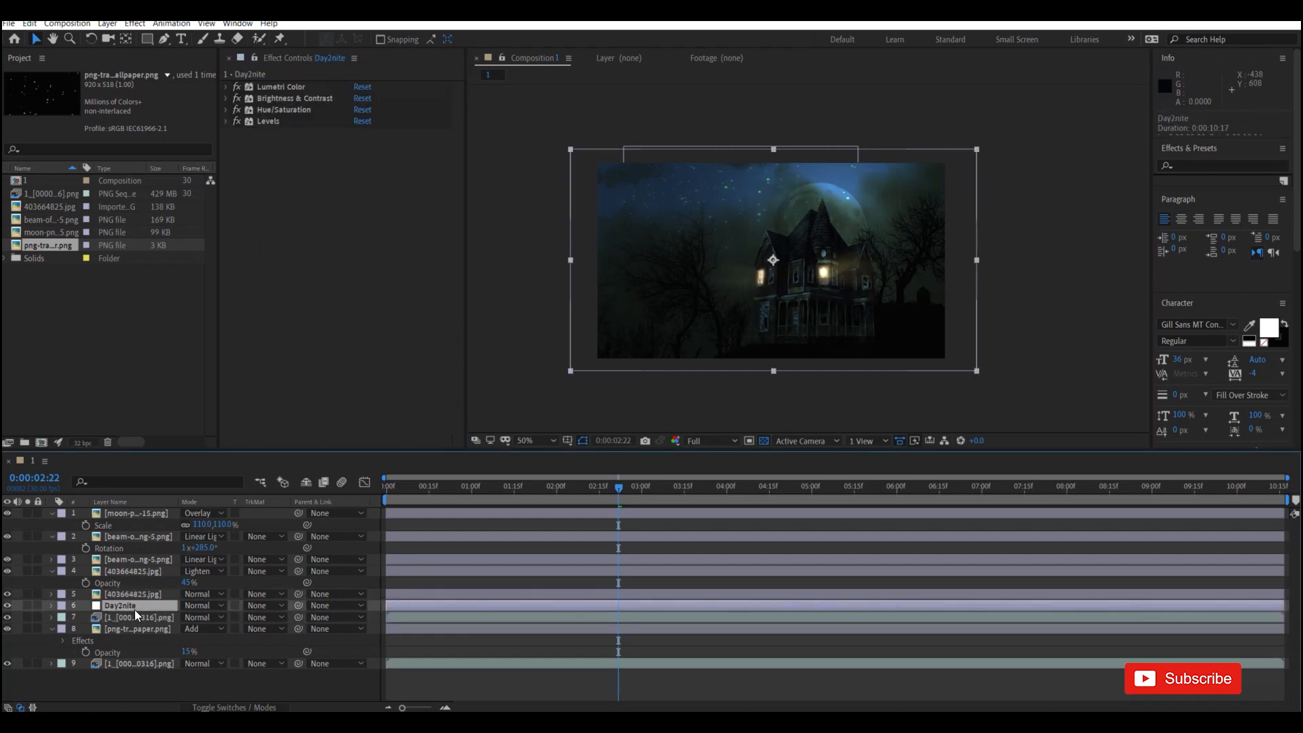
click(225, 88)
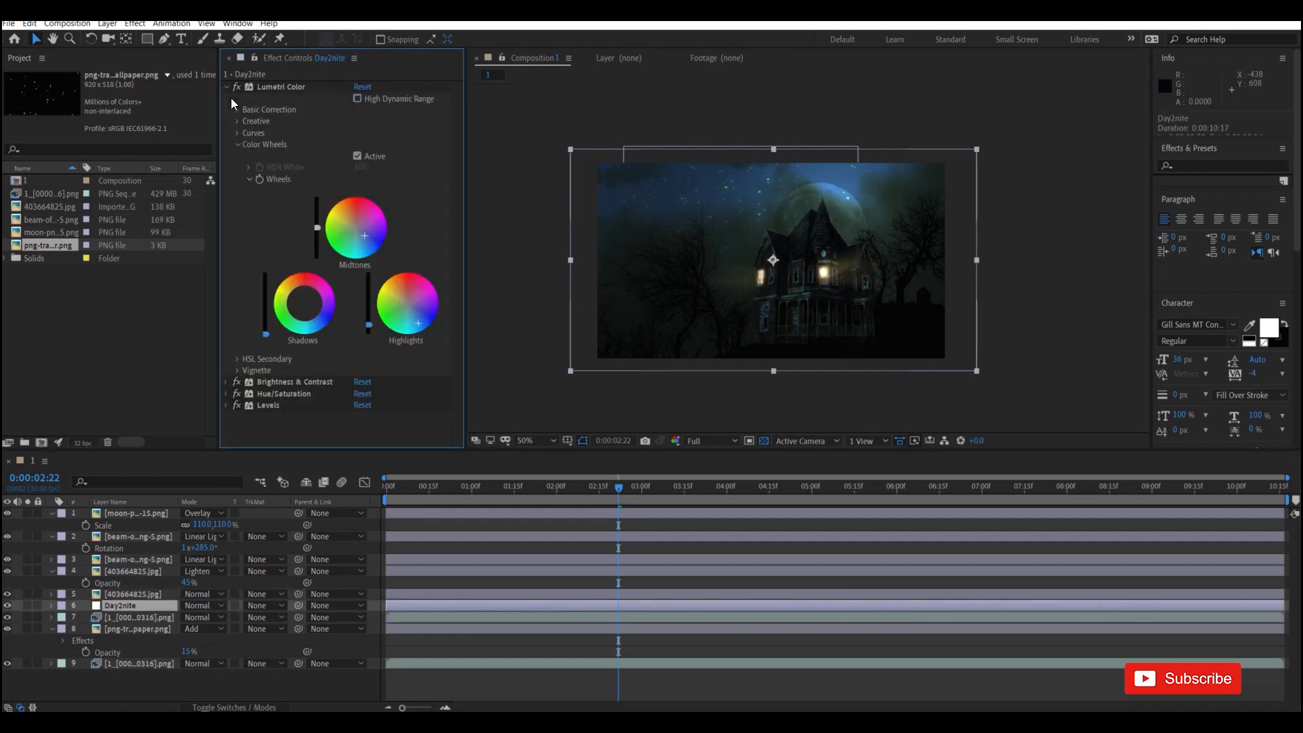
click(346, 247)
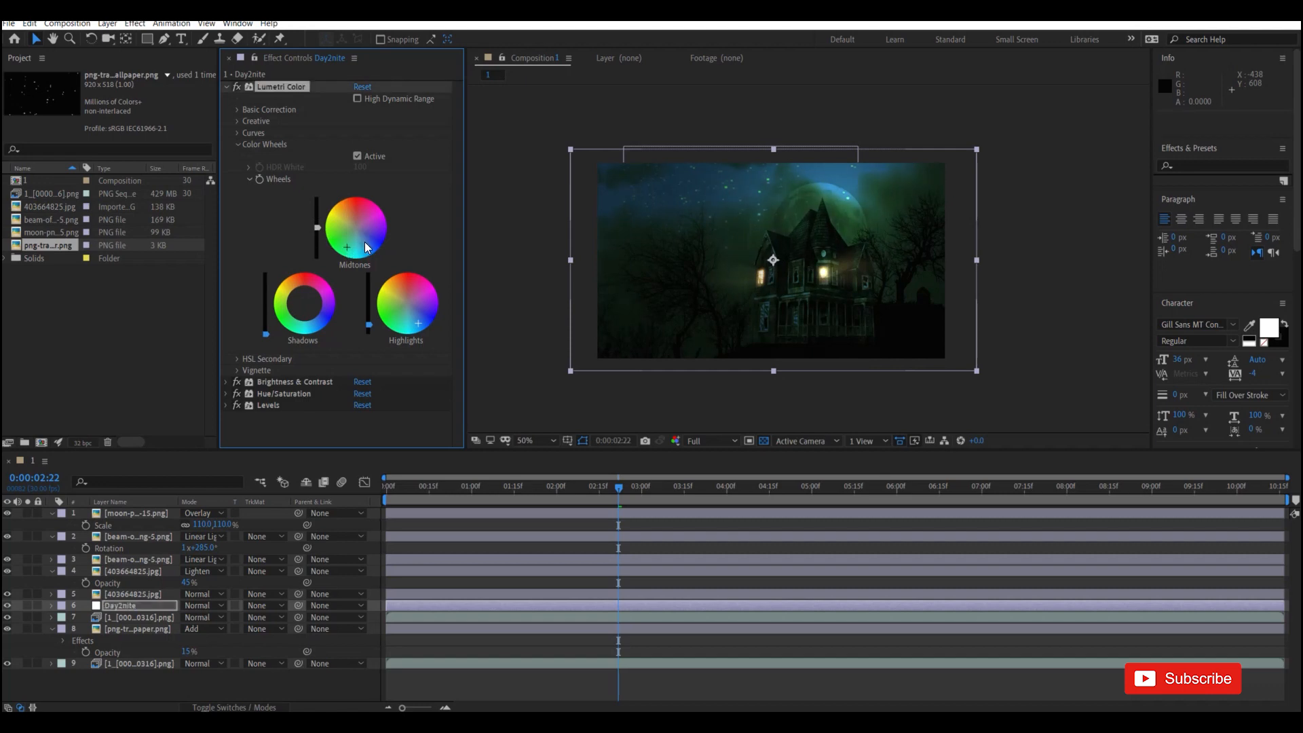
key(ctrl+z)
Shift the Day2nite layer's Lumetri highlights wheel closer to its centre for a less saturated blue-cyan tint.
drag(410, 323, 414, 320)
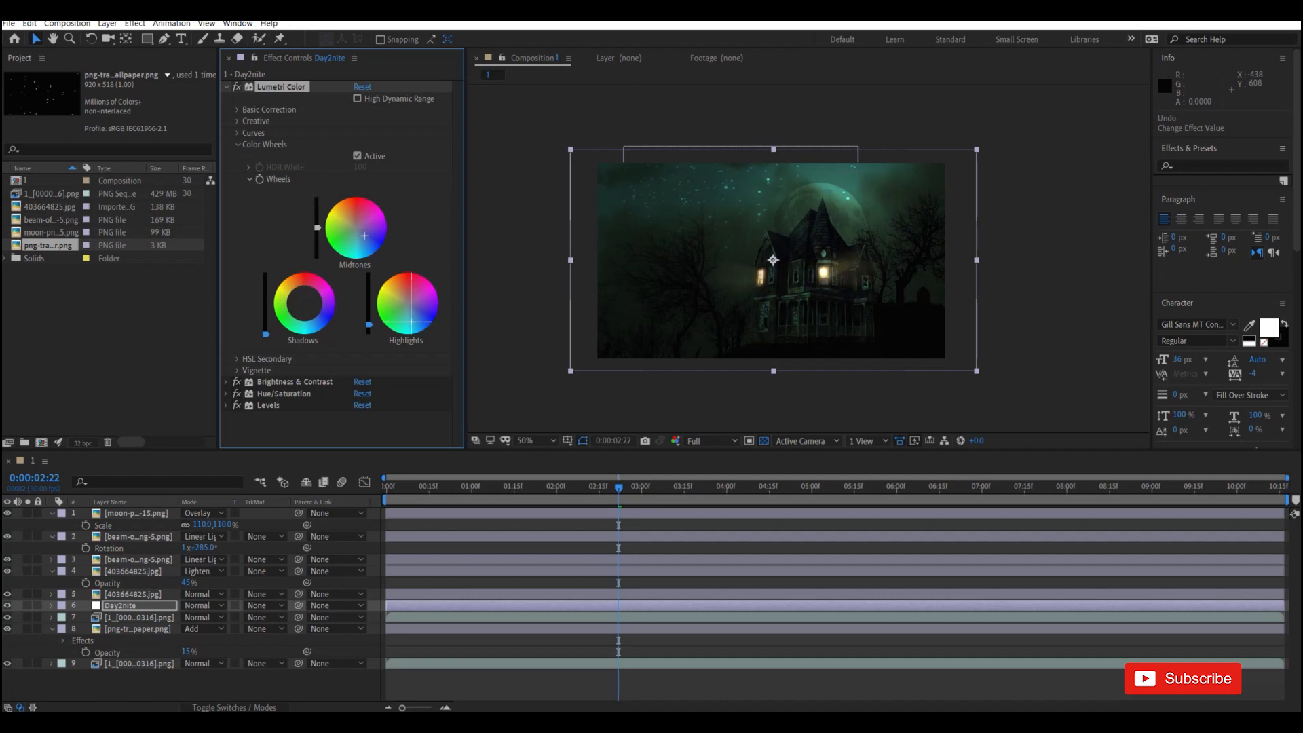
drag(412, 319, 413, 319)
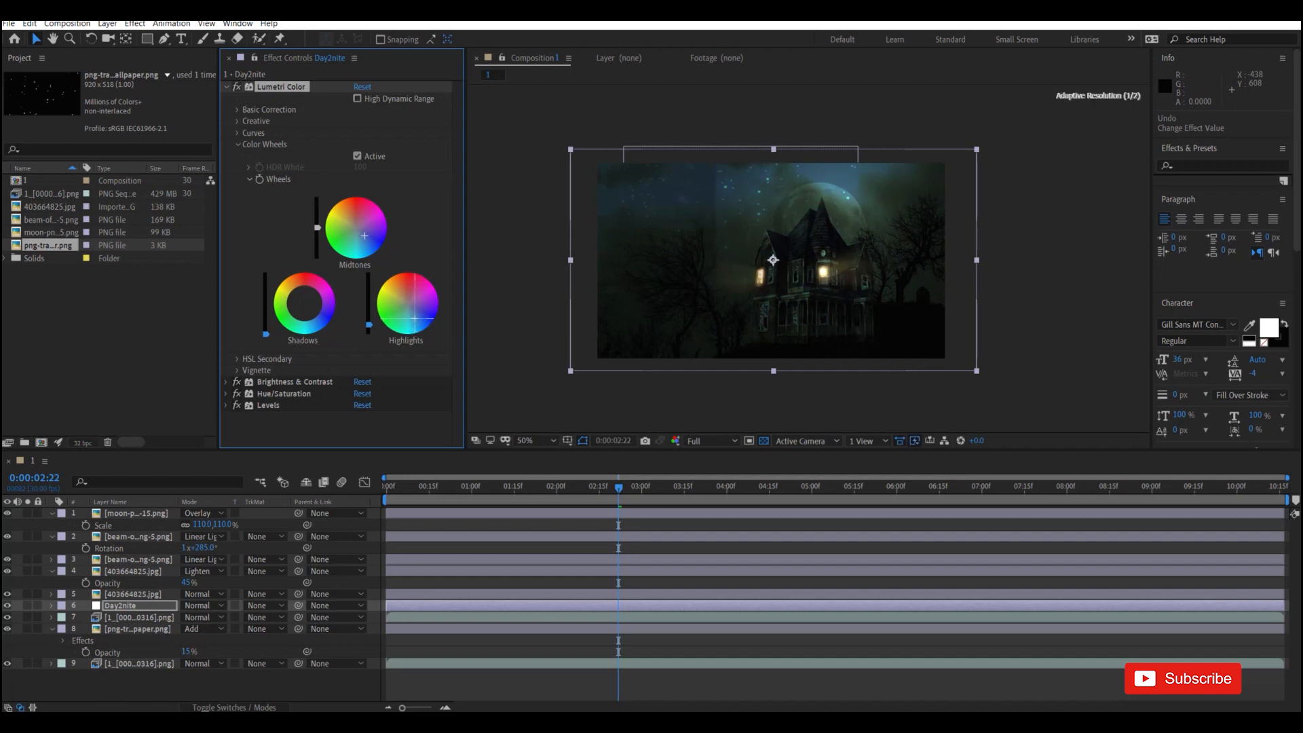
drag(413, 318, 414, 318)
Preview the scene from the first frame to 0:00:00:23 and nudge the Day2nite highlights tint slightly toward blue.
drag(402, 487, 279, 501)
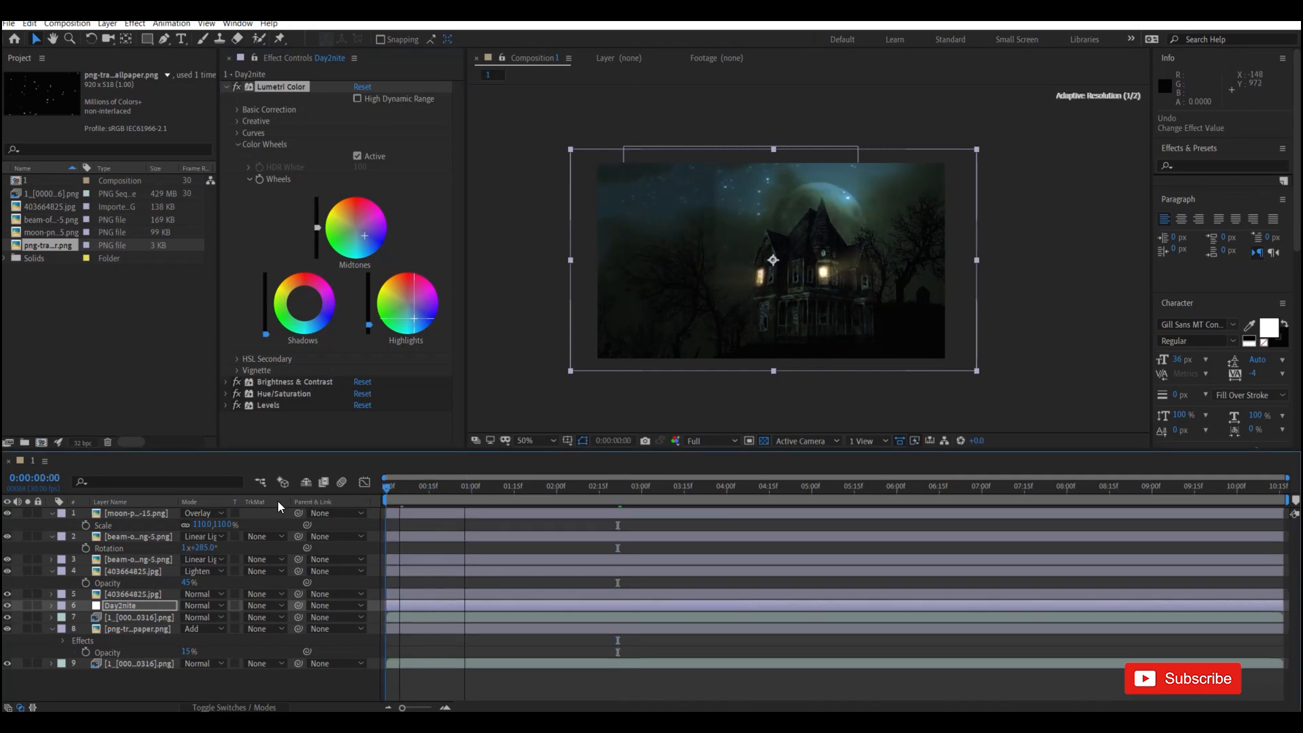
key(space)
key(space)
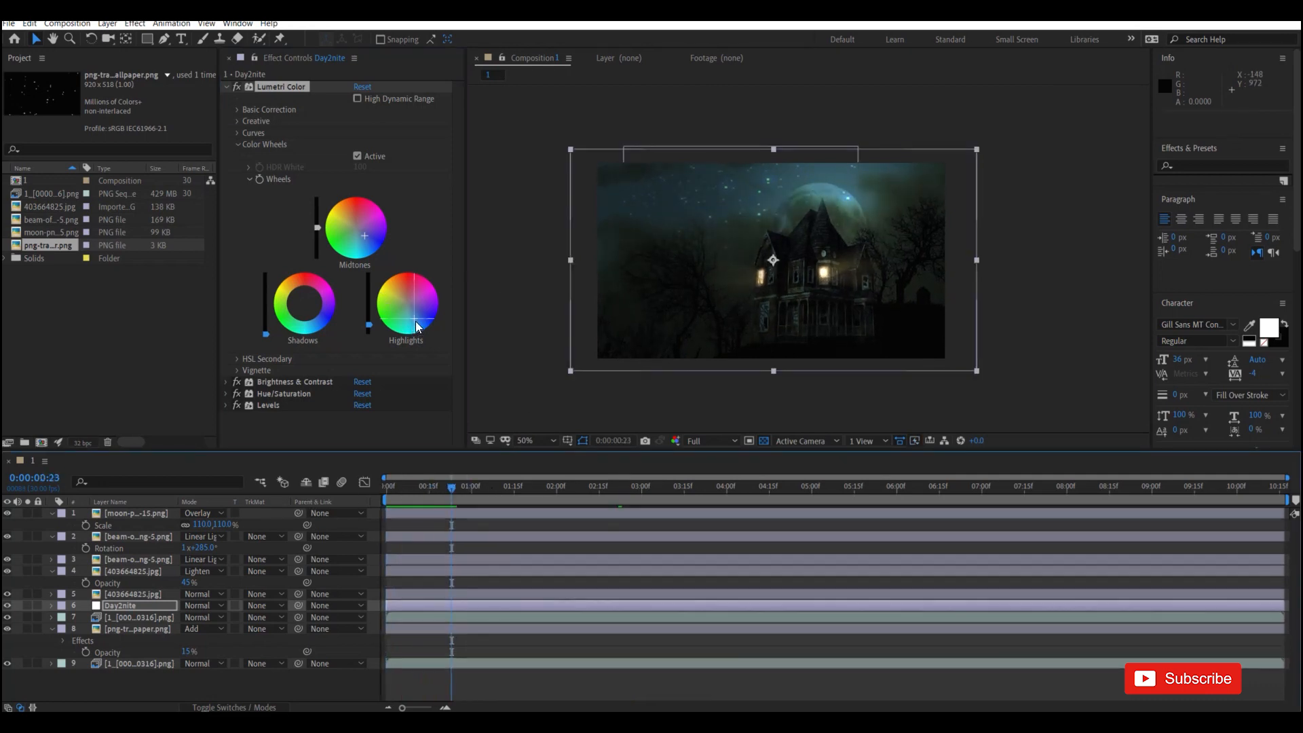
drag(413, 318, 415, 319)
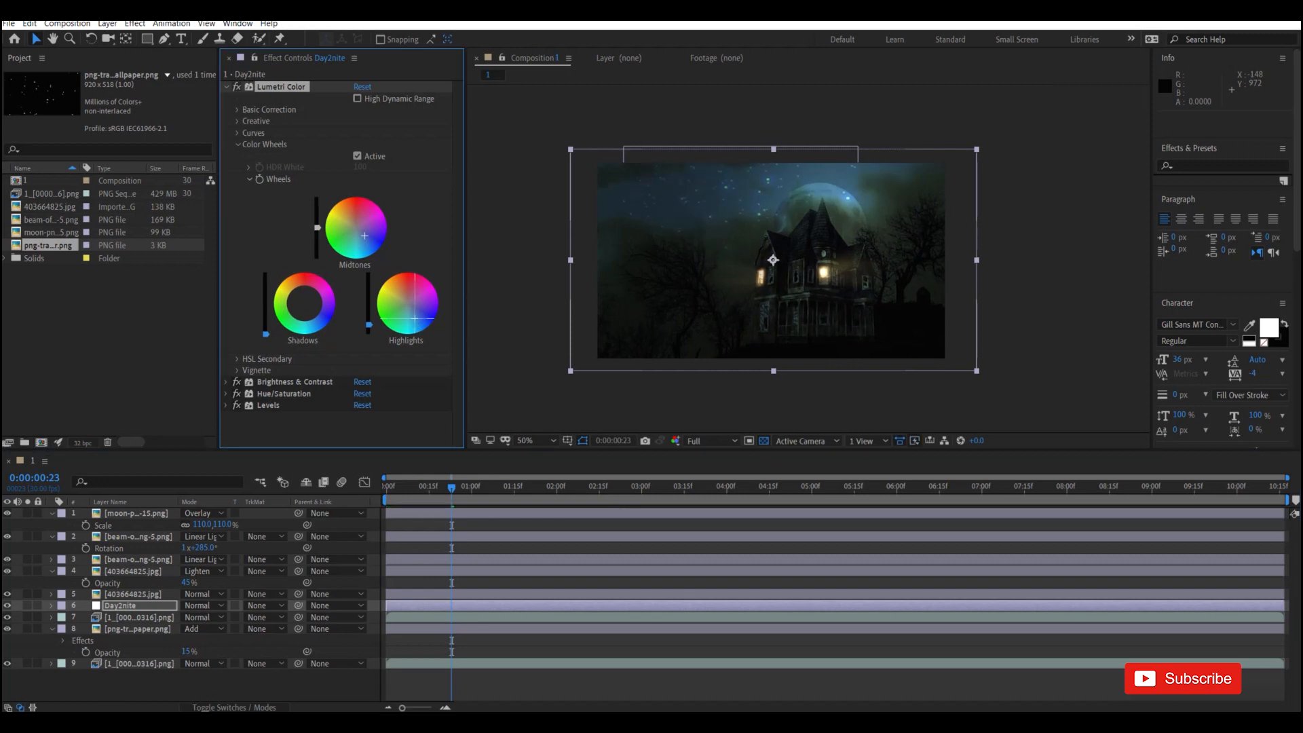
Play the regraded scene up to 0:00:03:18 and inspect the house, moon and stars at 100% magnification.
key(space)
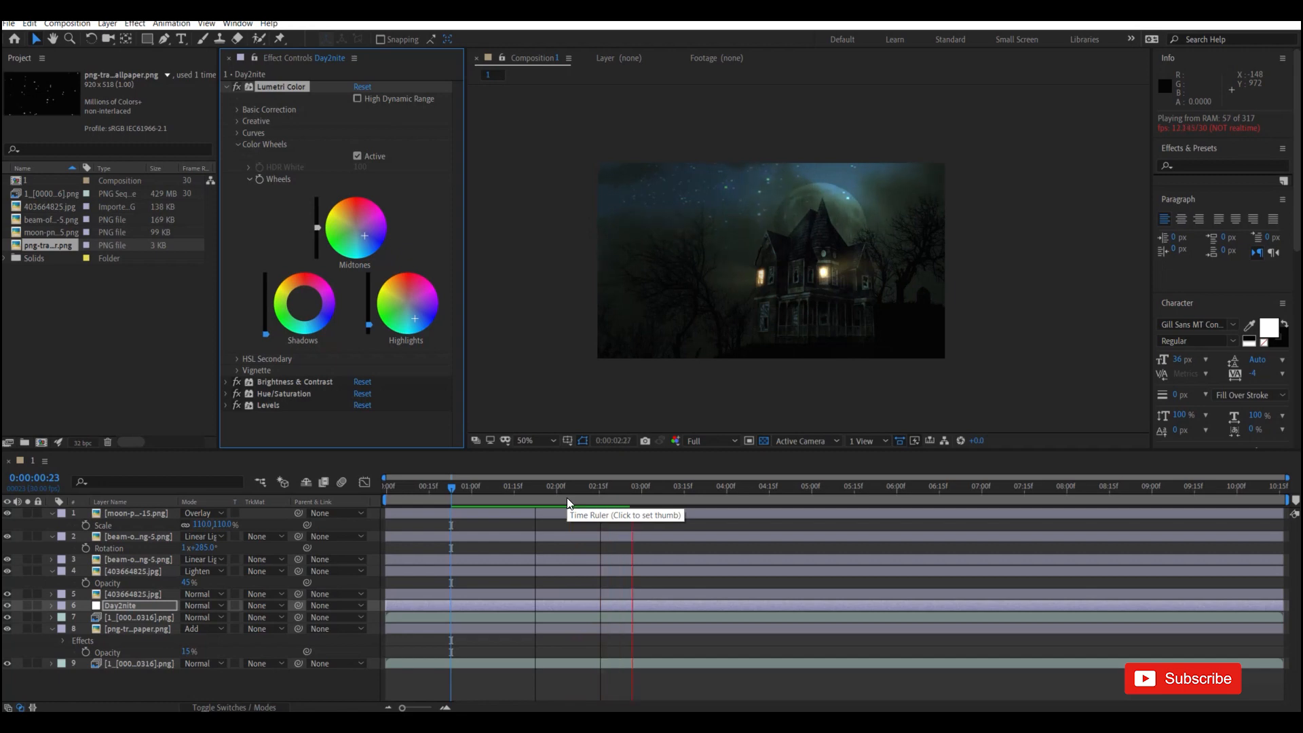
key(space)
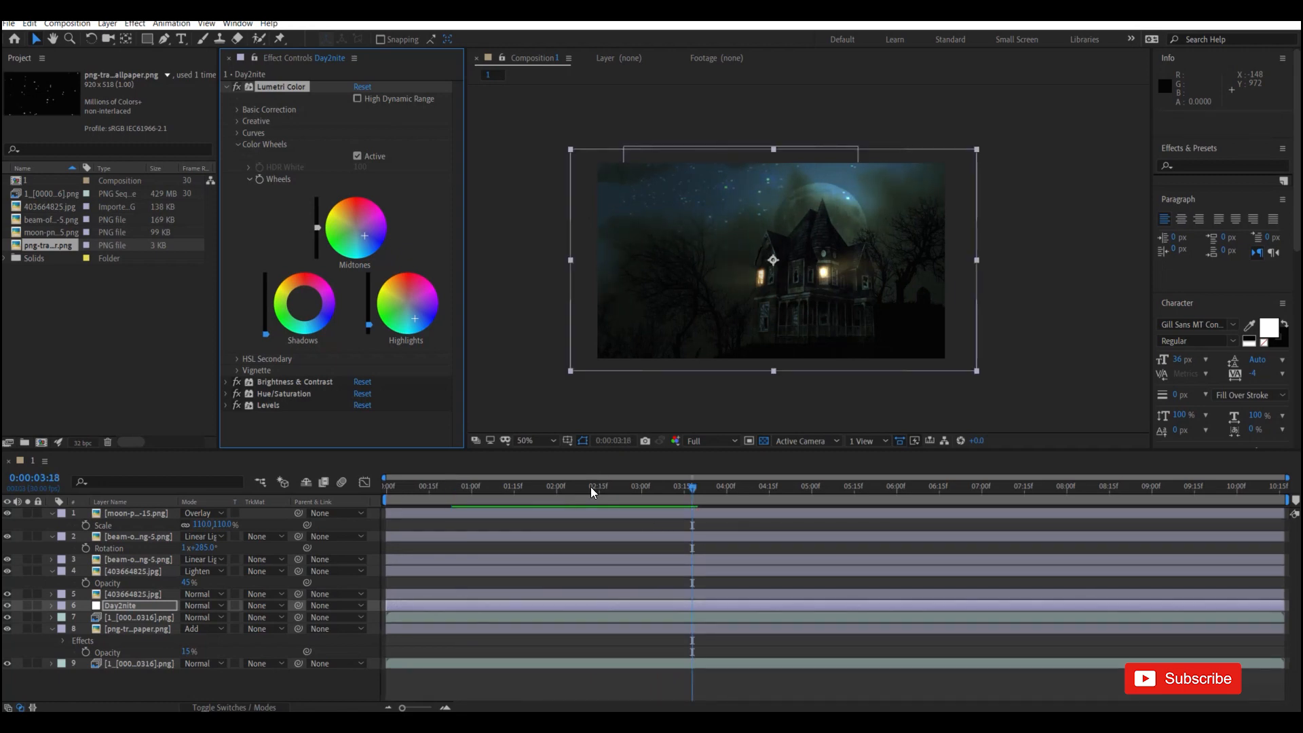
key(period)
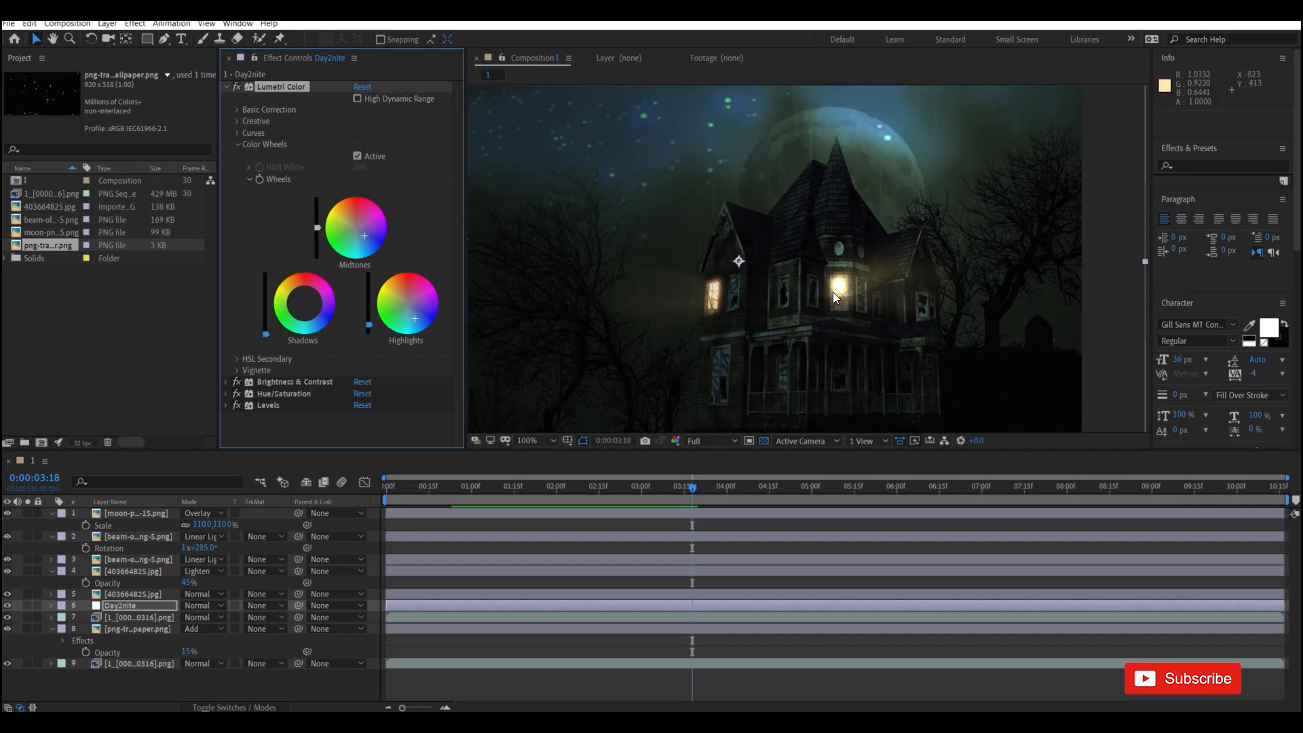
key(comma)
Move the moon layer to about 782, 232 behind the house's tower roof.
drag(829, 199, 844, 200)
key(ctrl+z)
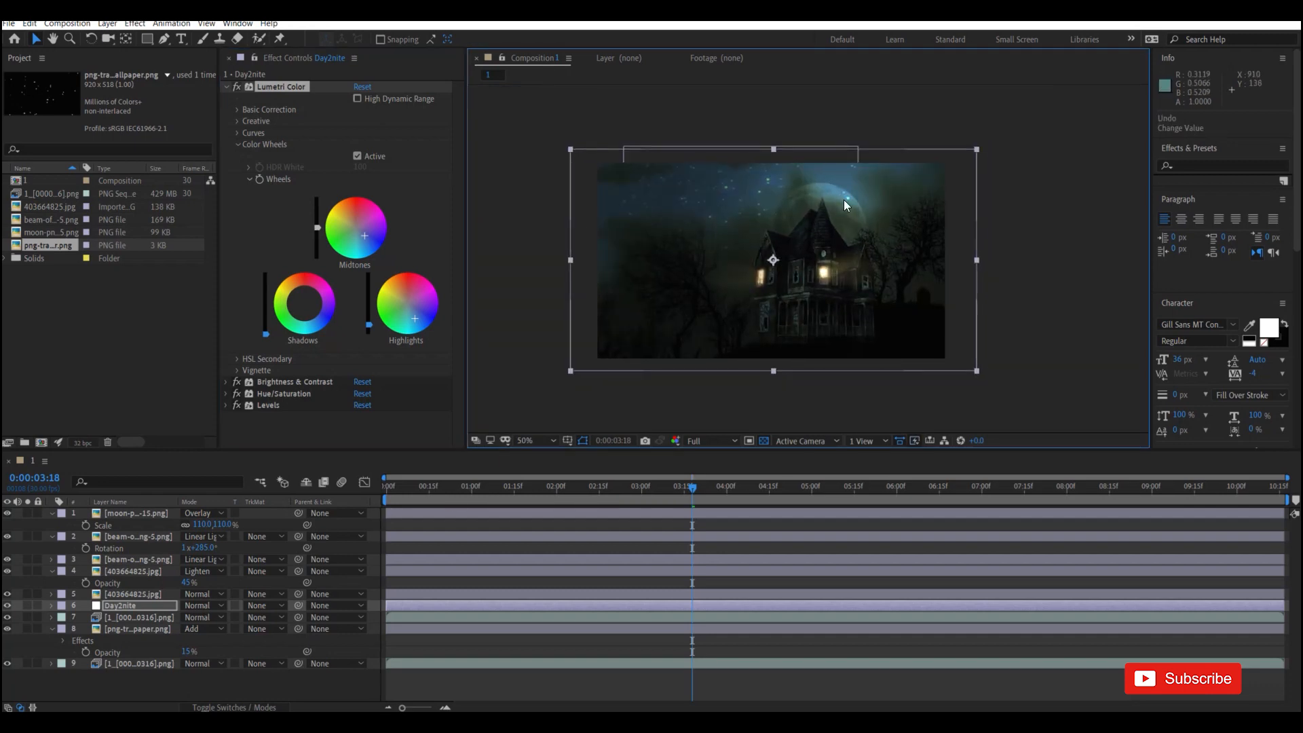
click(136, 513)
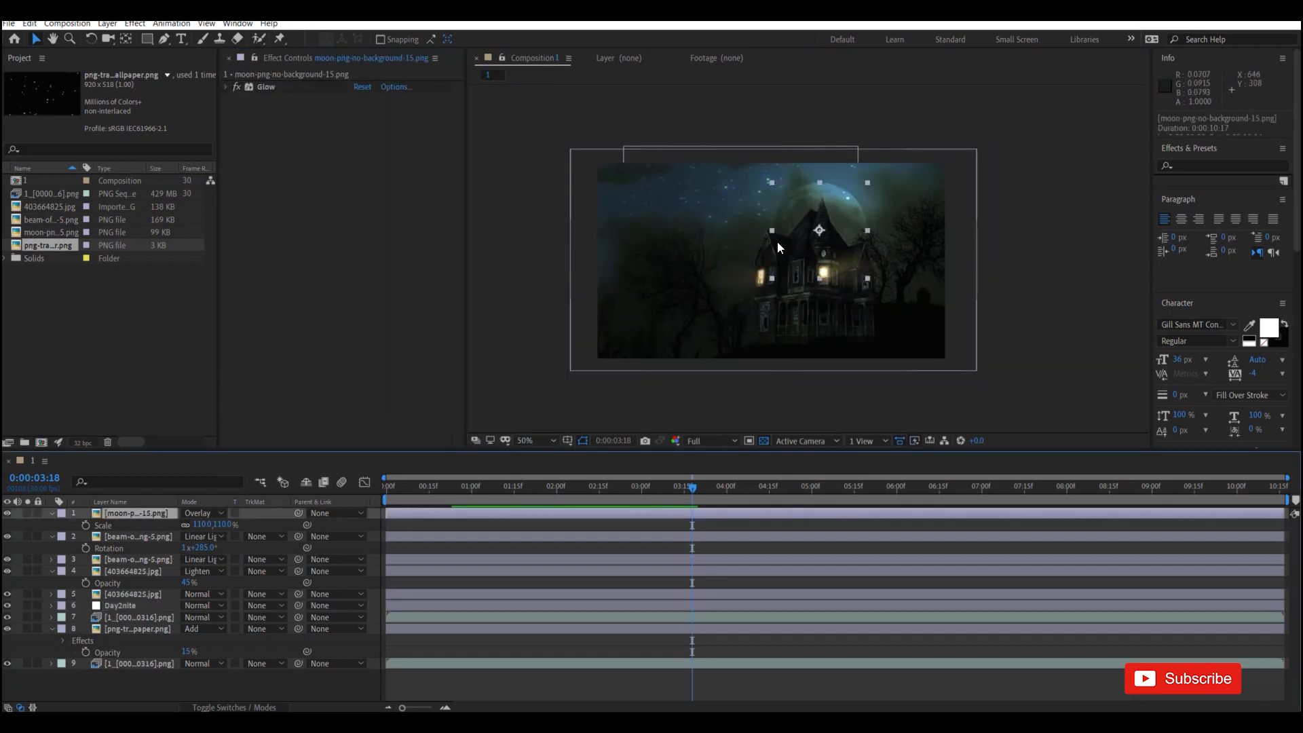
mouse_move(839, 195)
mouse_down()
mouse_move(850, 195)
mouse_move(817, 197)
mouse_move(829, 198)
mouse_move(827, 217)
mouse_move(822, 204)
mouse_up()
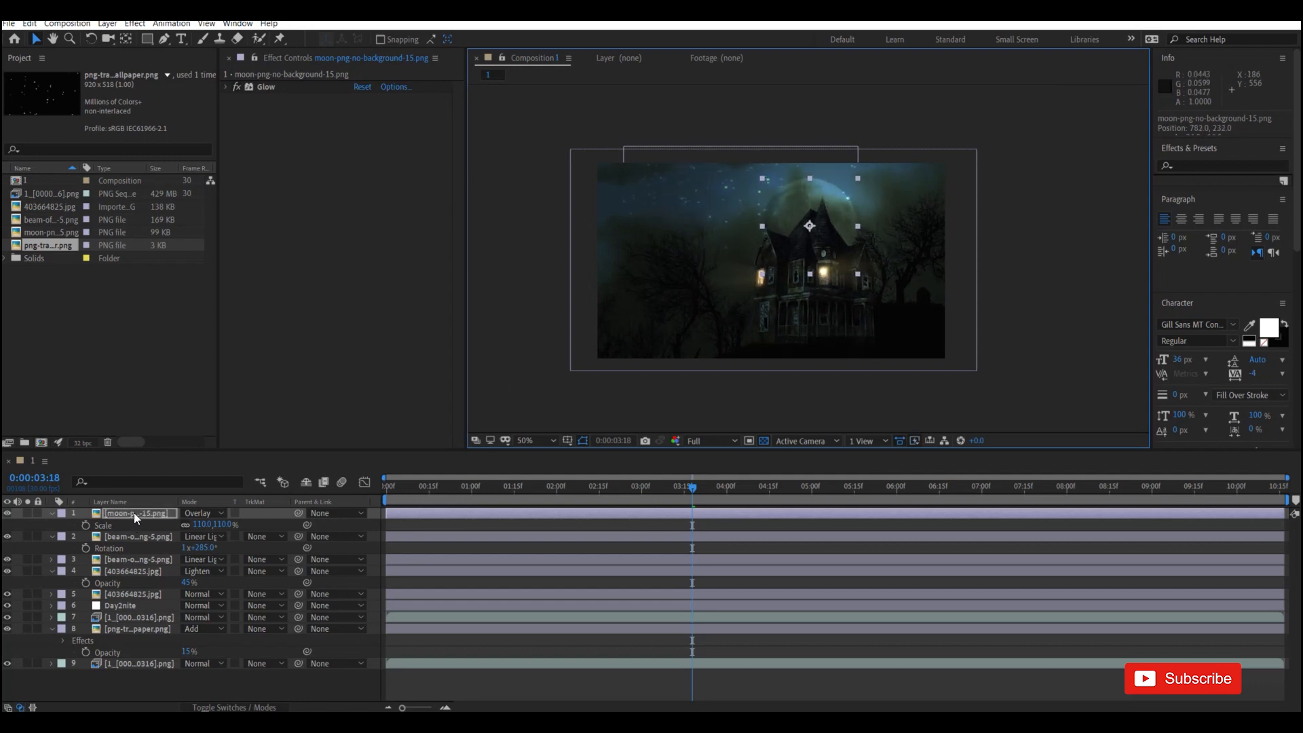
Try placing the moon layer directly below the duplicate house footage layer, and undo the reordering.
drag(133, 512, 129, 624)
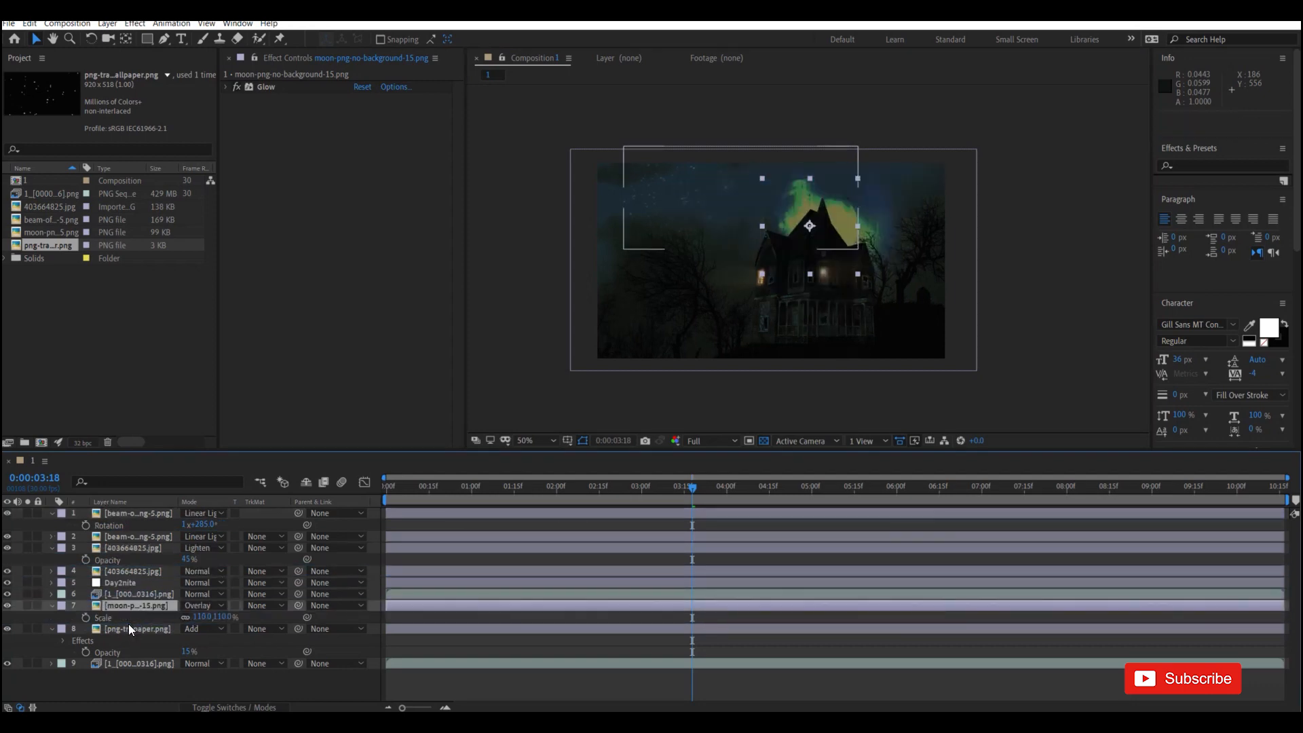
key(ctrl+z)
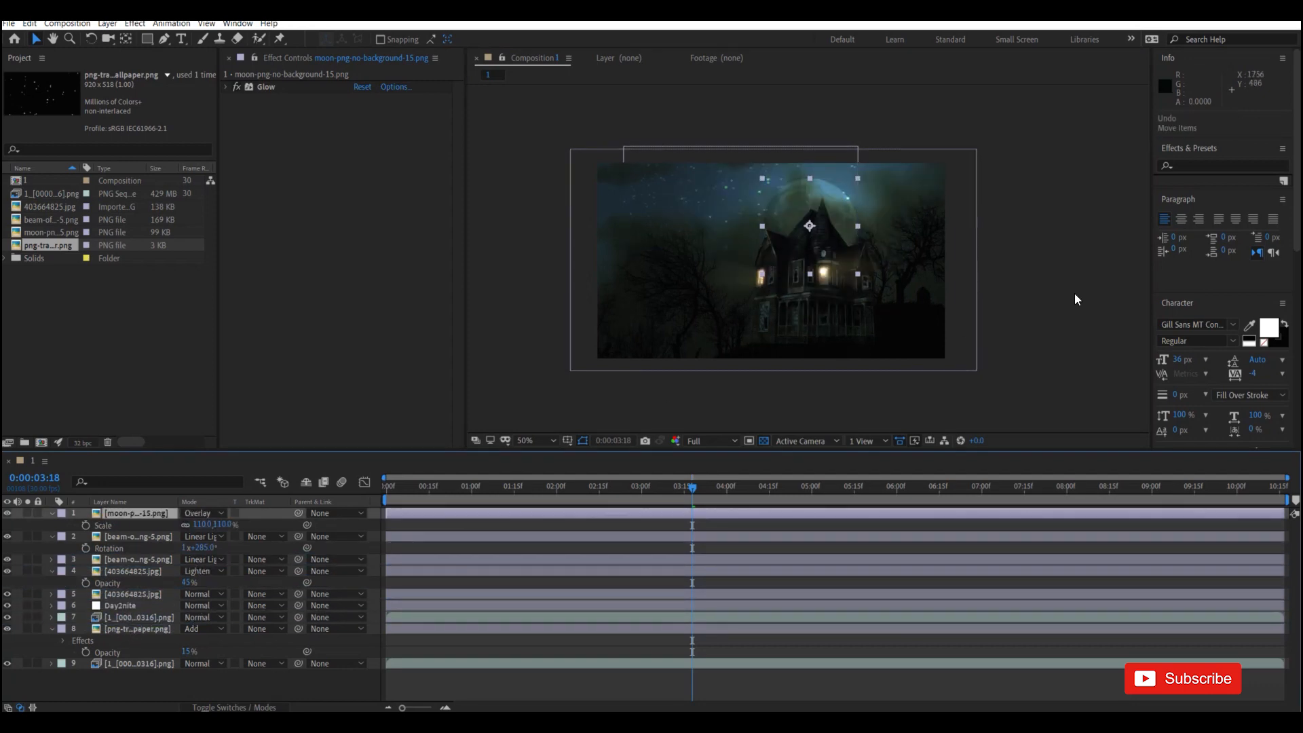
Set the second layer's light beam opacity to 32%, and stretch and move it outward from the lit tower window to about 1038.5, 388.
click(136, 535)
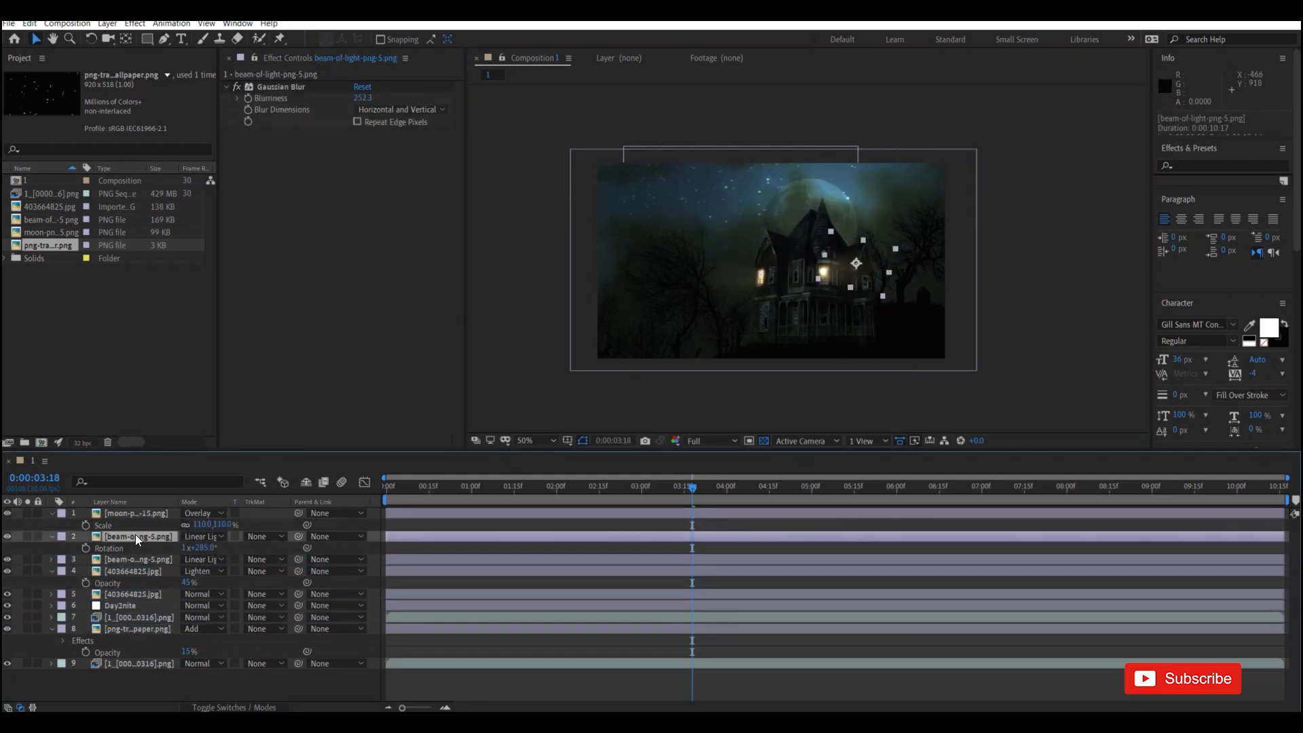
key(t)
drag(185, 548, 197, 549)
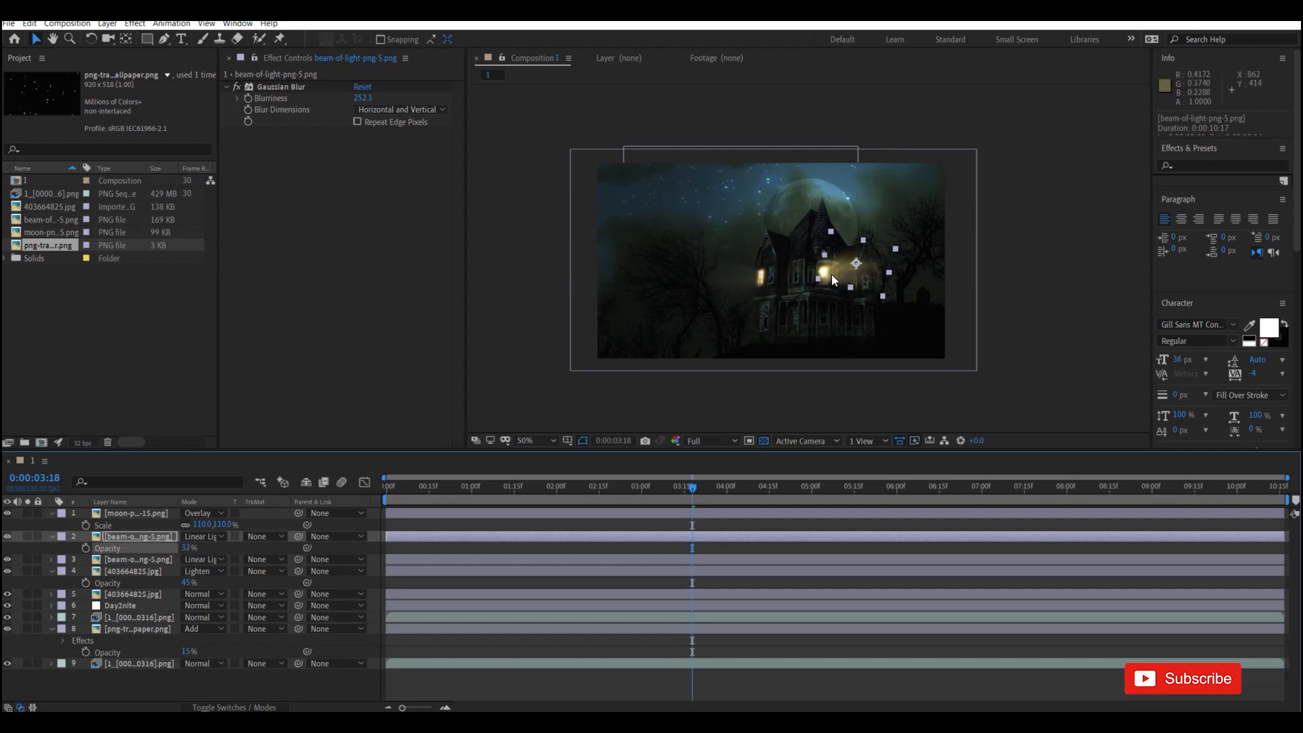
drag(836, 273, 917, 277)
drag(815, 262, 833, 267)
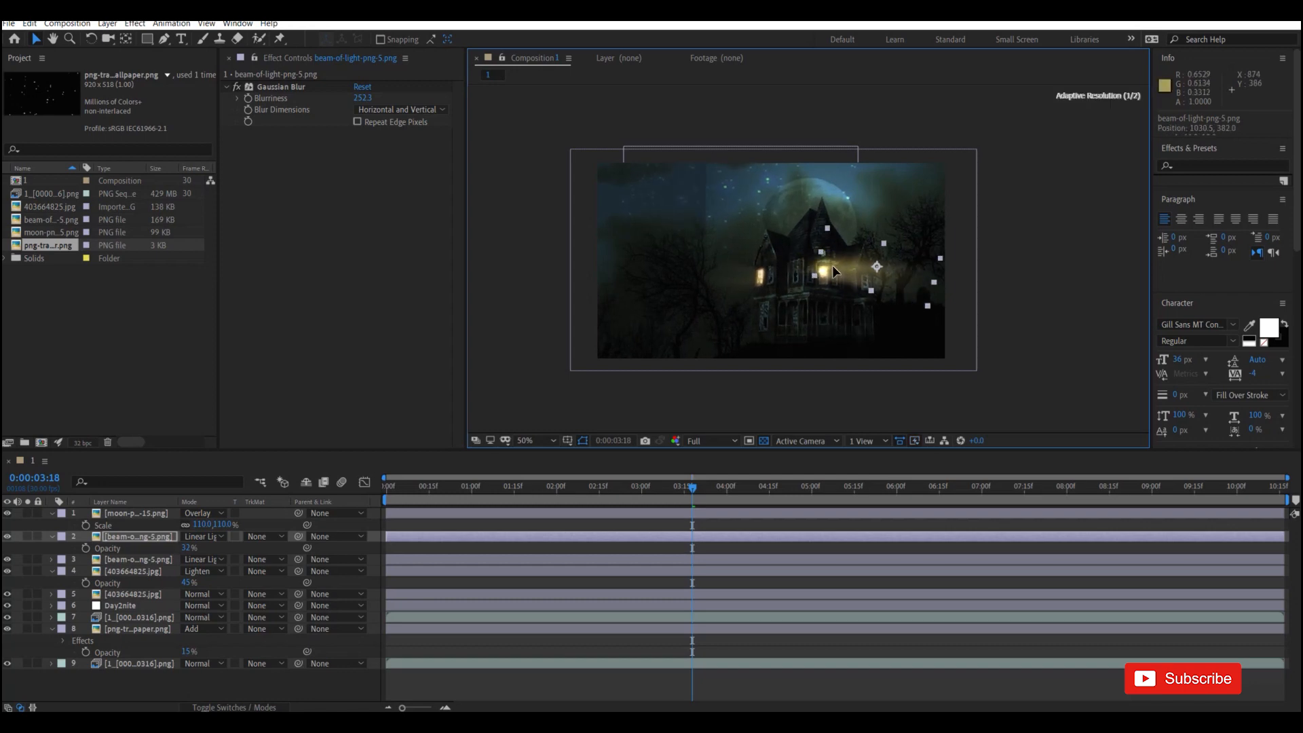
click(1027, 263)
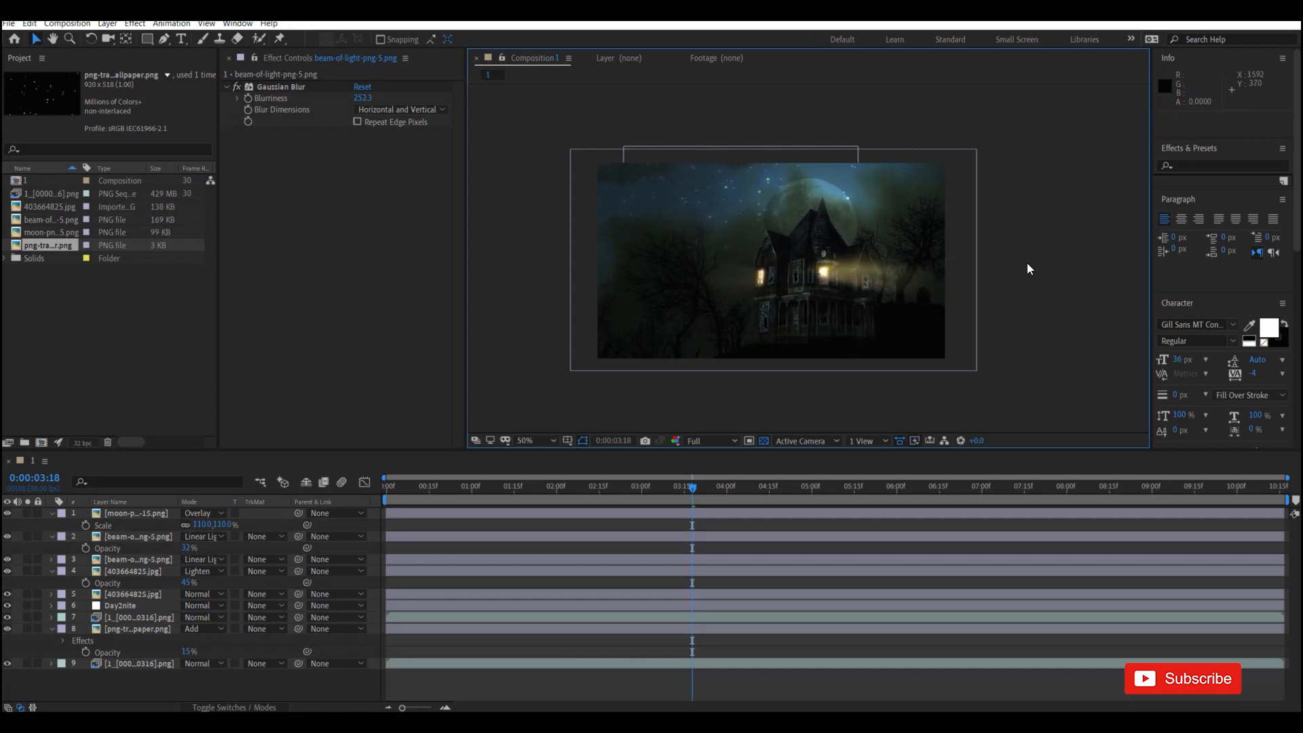
click(889, 279)
drag(938, 281, 859, 279)
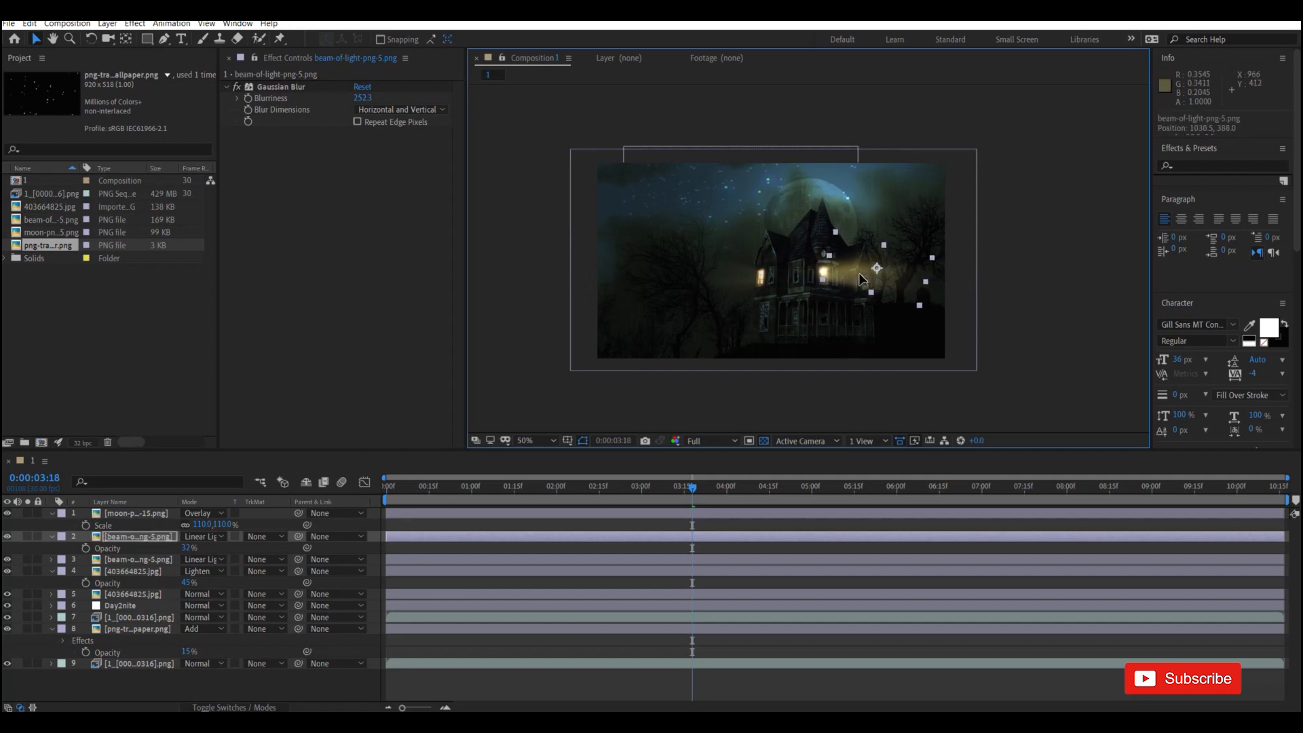
click(1055, 249)
Scrub to 0:00:03:08 and raise the window light beam's Gaussian Blur blurriness to about 341.8.
drag(682, 482, 621, 486)
click(664, 482)
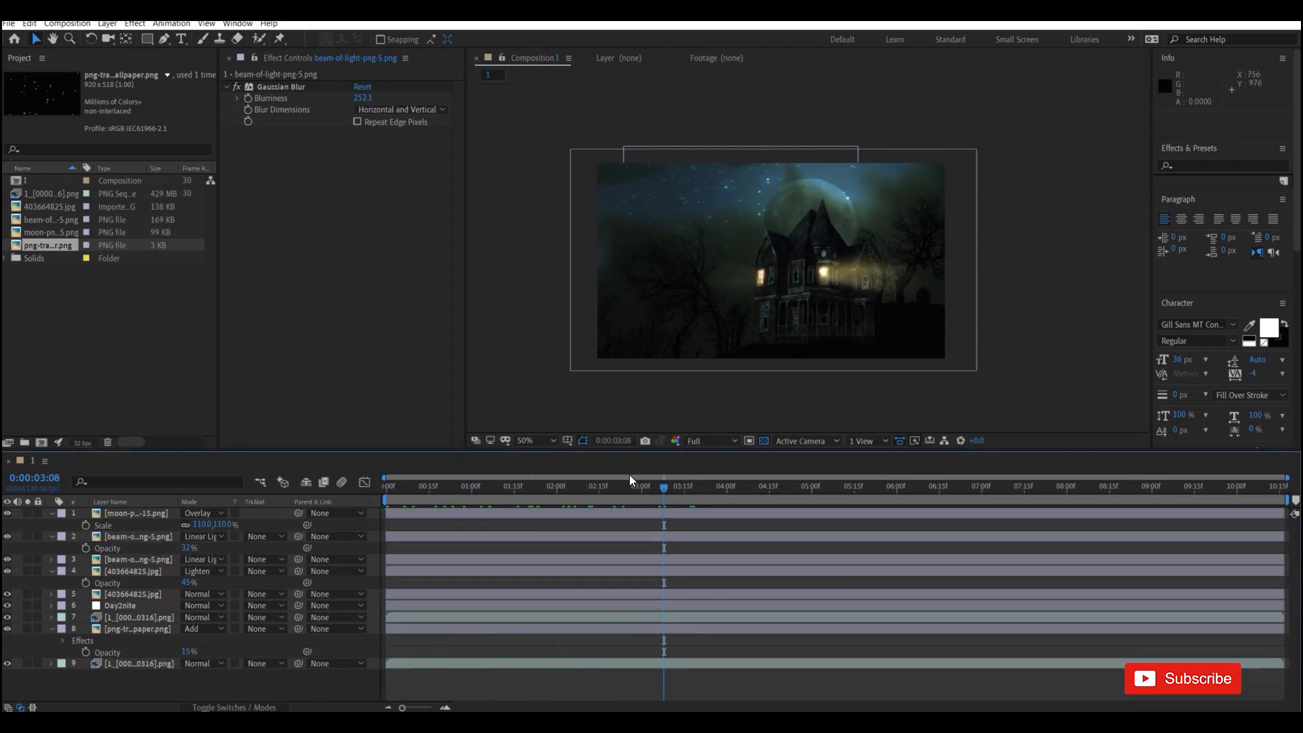
click(865, 285)
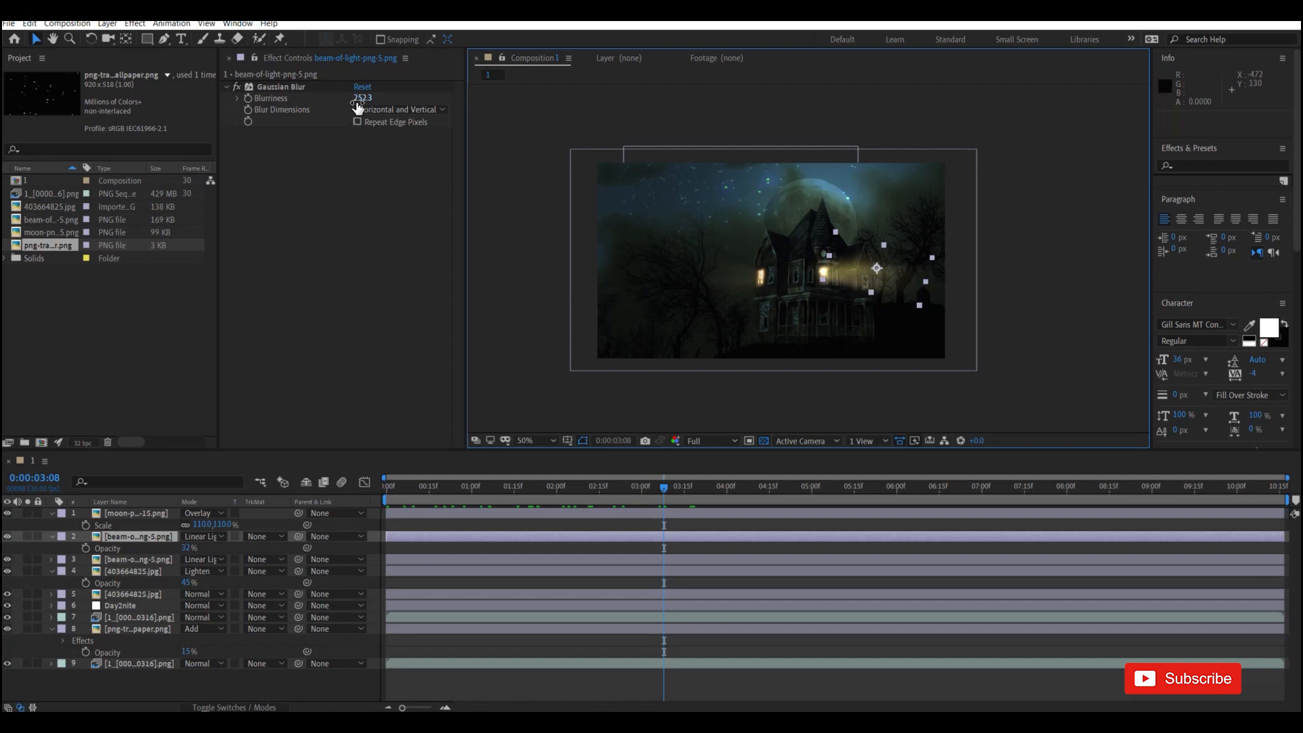
drag(362, 98, 759, 117)
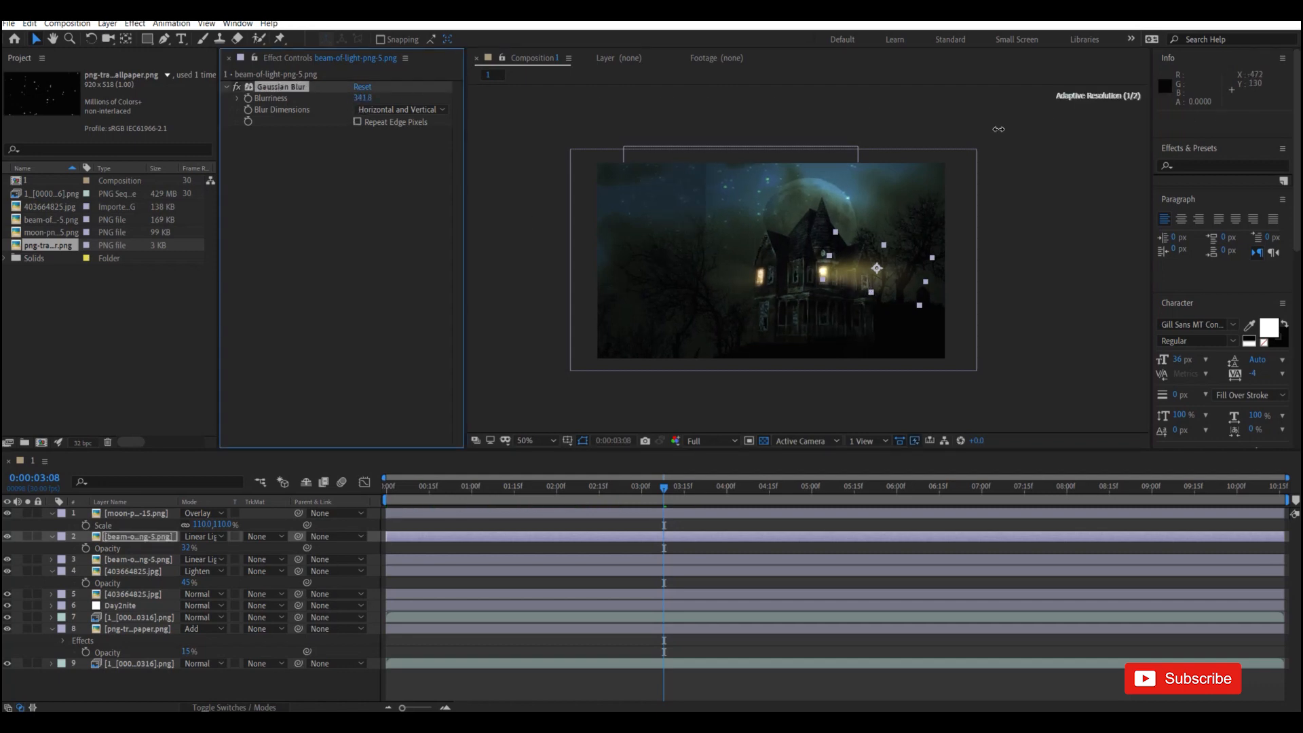
Reshape the beam slightly taller, move it to about 1042.5, 374 and lower its opacity to 20%.
click(882, 243)
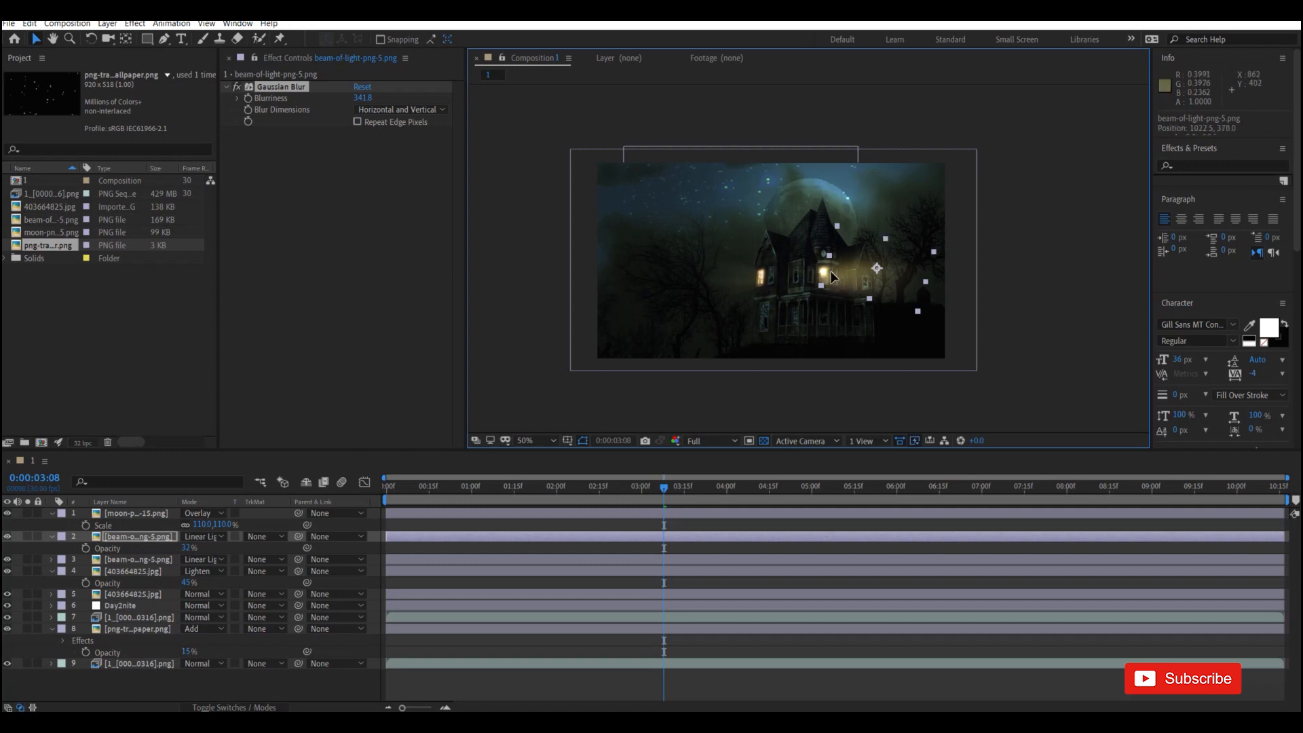
drag(832, 274, 835, 270)
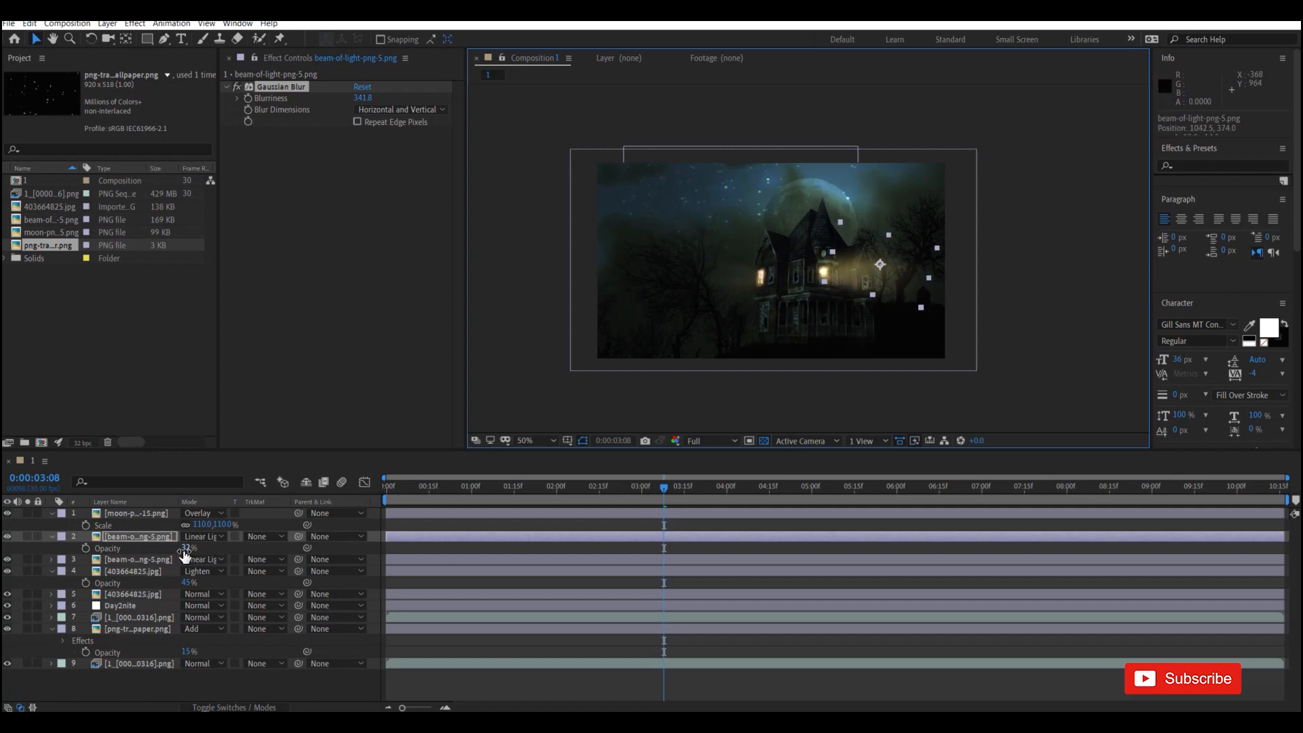
drag(189, 547, 176, 551)
click(752, 407)
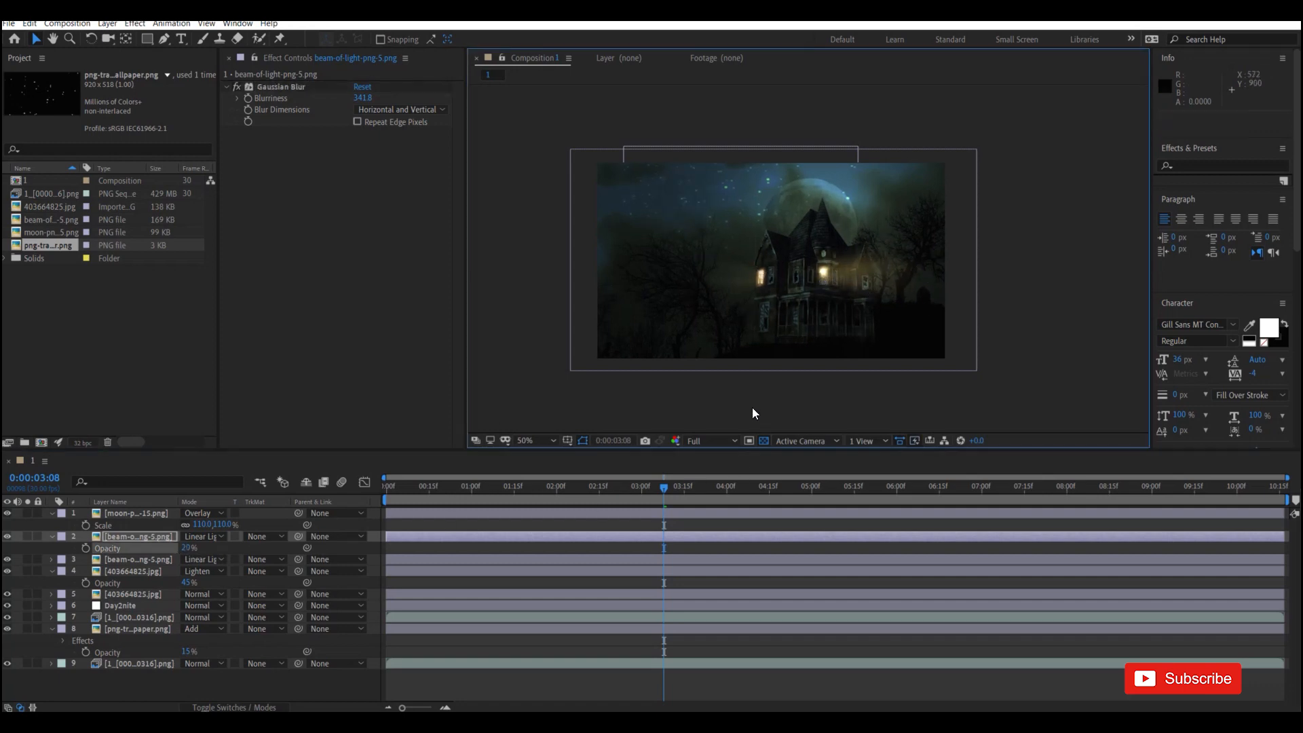
Return to the first frame and compare the scene with the duplicate house footage layer hidden and shown.
drag(664, 488, 239, 534)
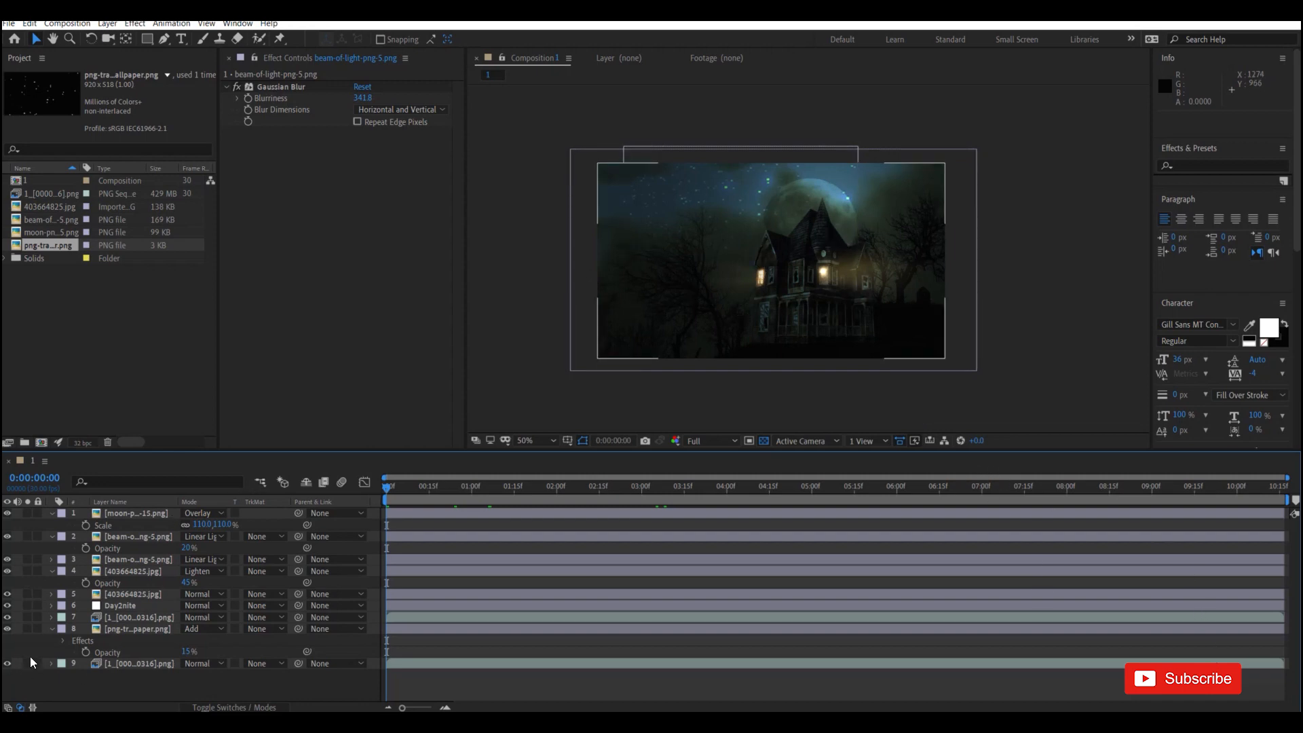
click(51, 631)
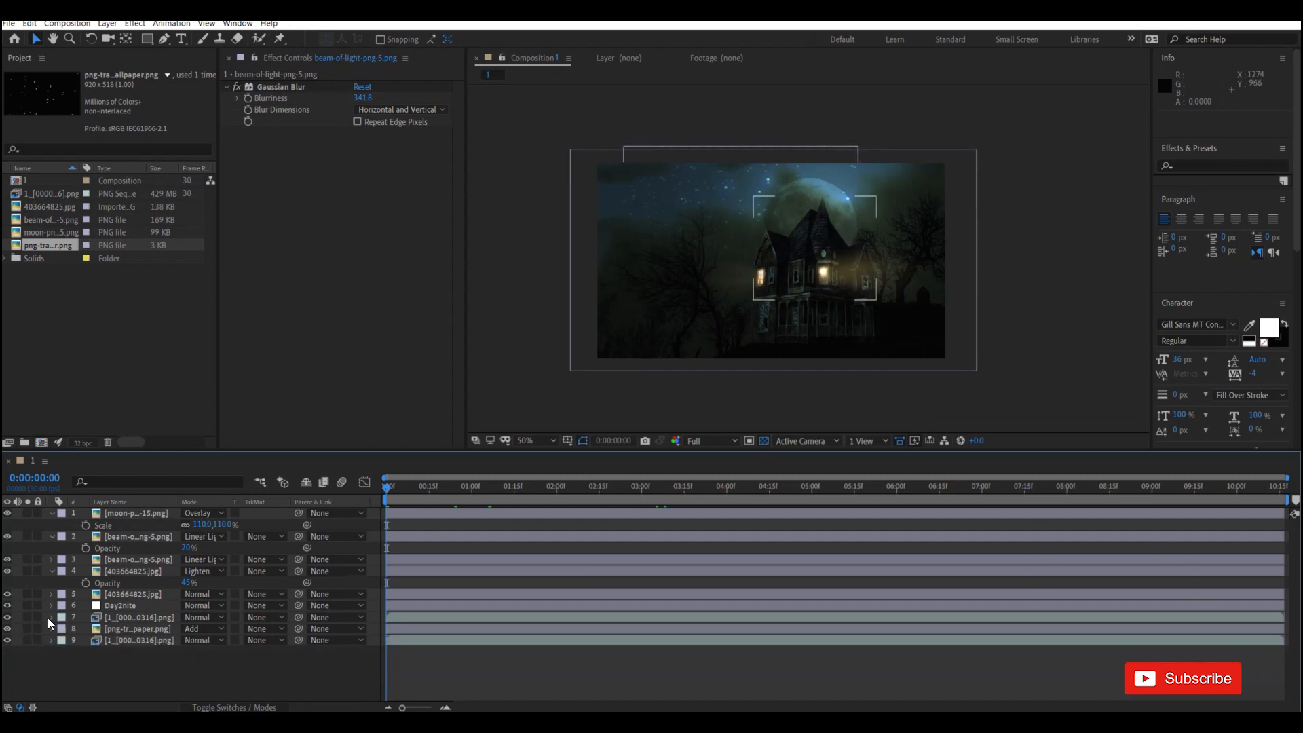
click(114, 618)
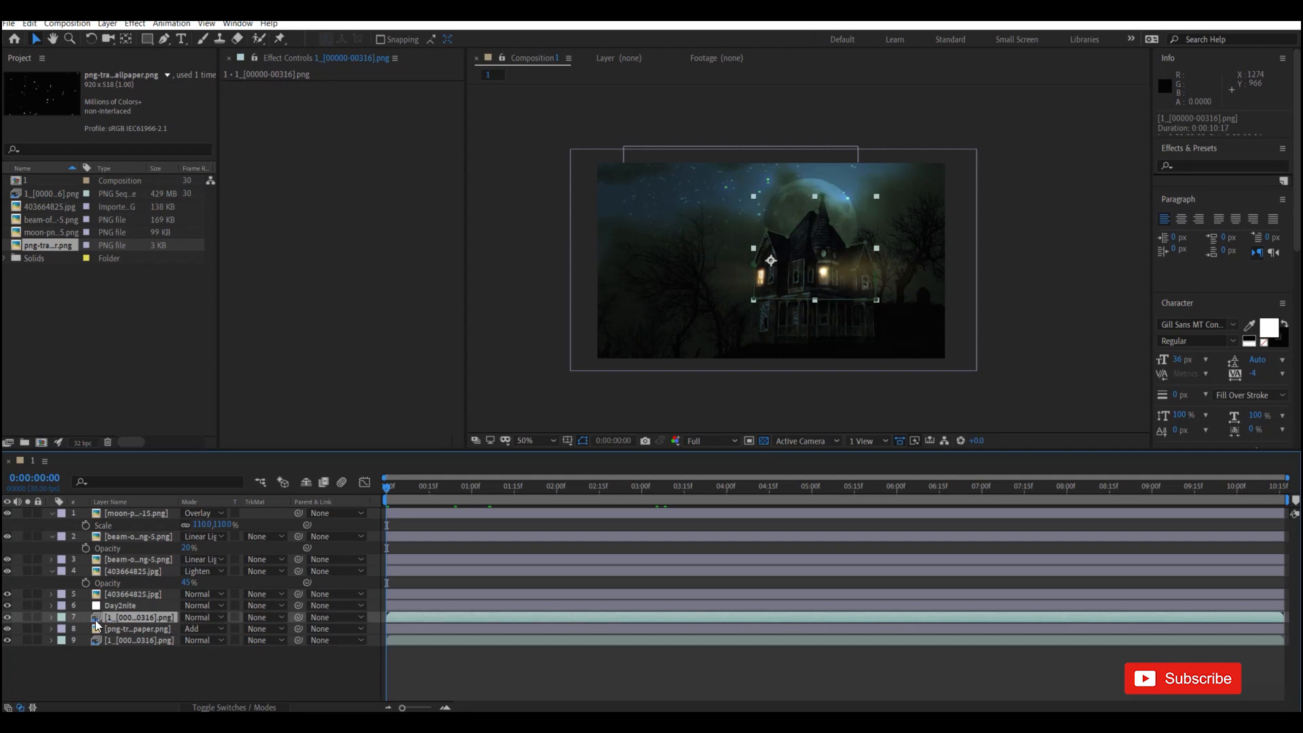
click(8, 618)
click(6, 619)
click(7, 618)
click(7, 619)
click(7, 618)
click(6, 619)
click(7, 619)
click(7, 619)
click(744, 197)
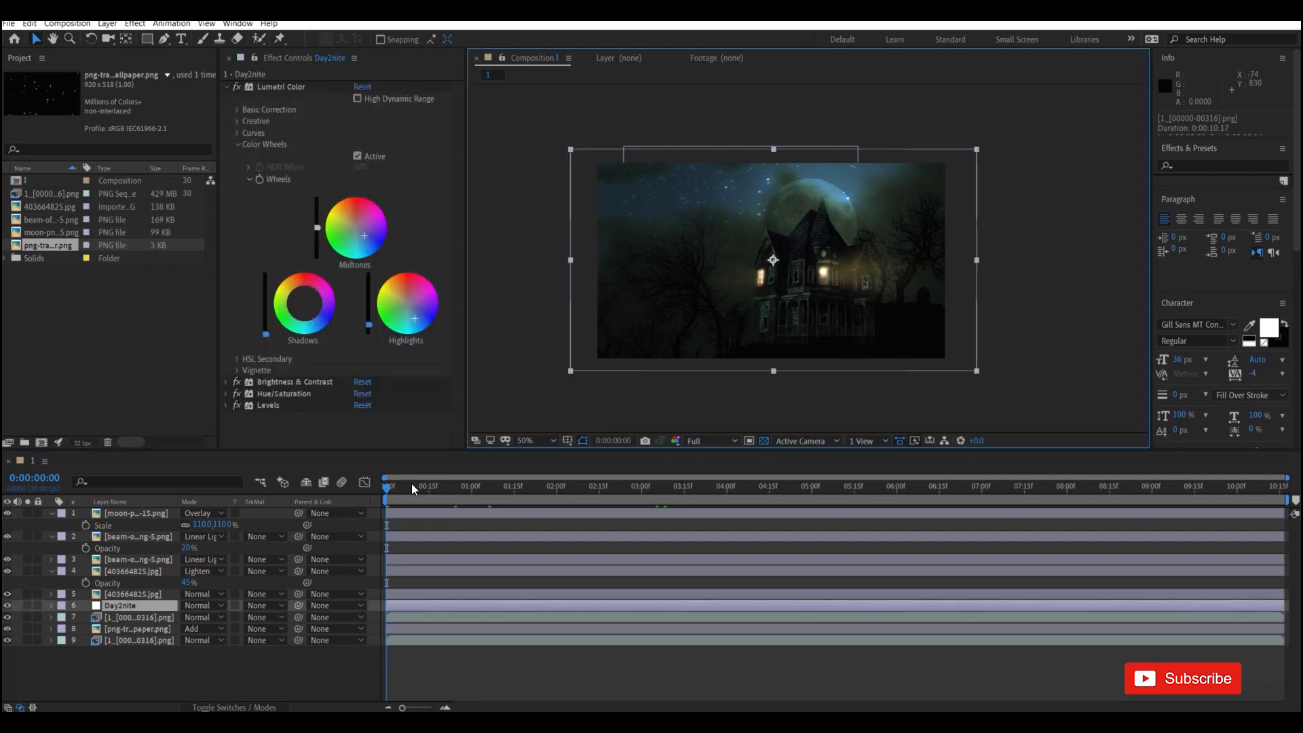
Enlarge the starfield layer over the sky, keeping its original position.
click(117, 616)
click(120, 628)
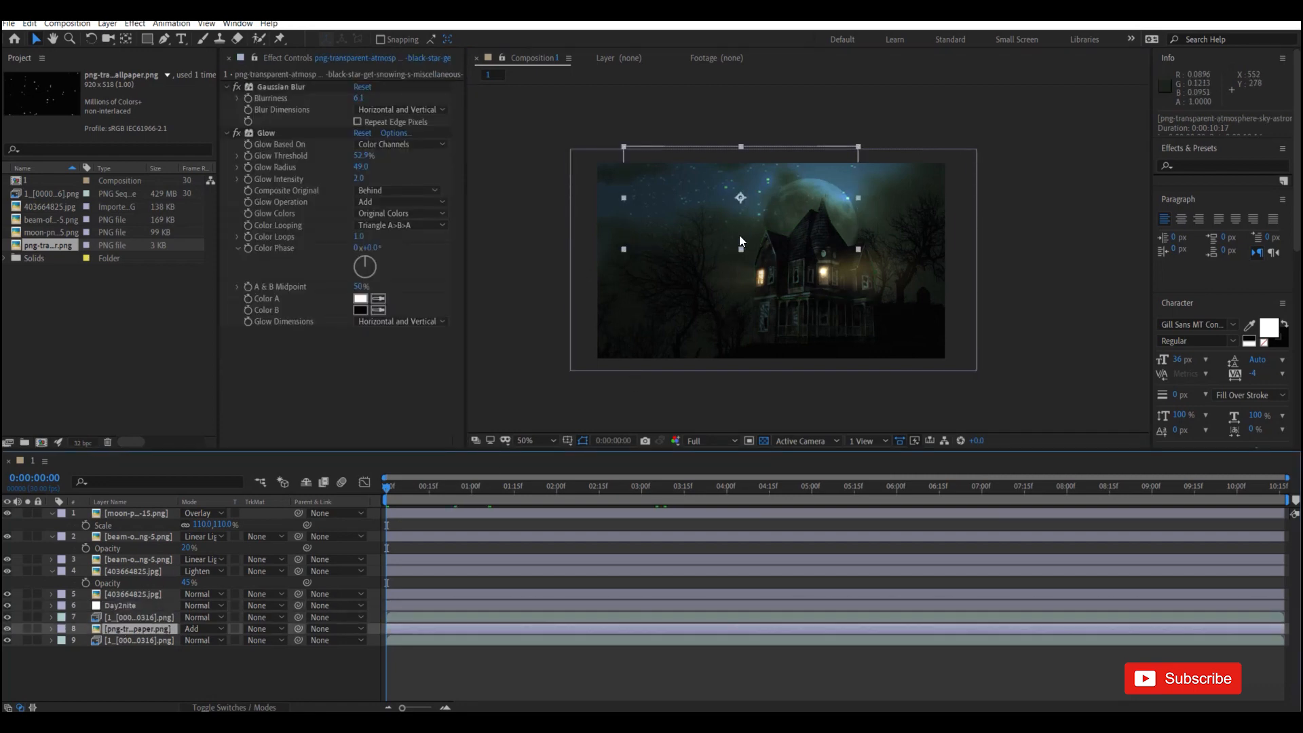
drag(738, 253, 743, 266)
drag(856, 201, 885, 197)
drag(743, 210, 750, 249)
click(692, 397)
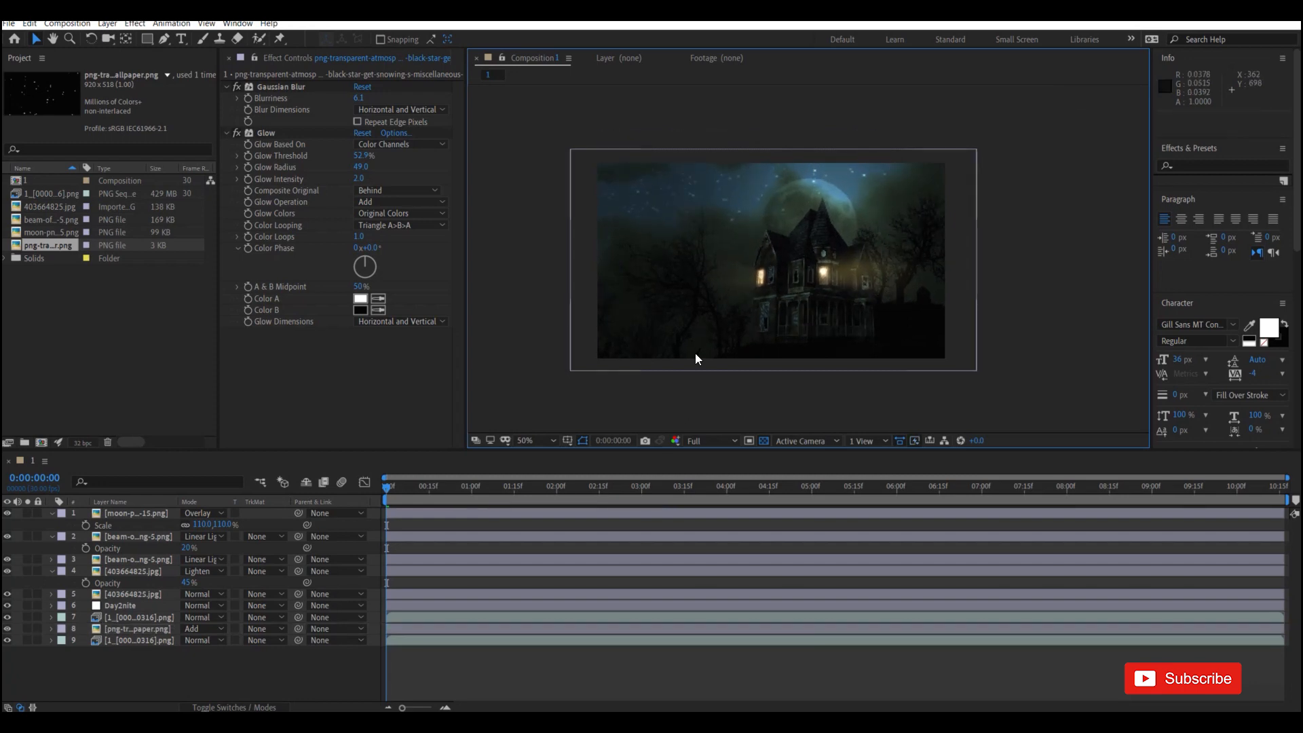
click(707, 228)
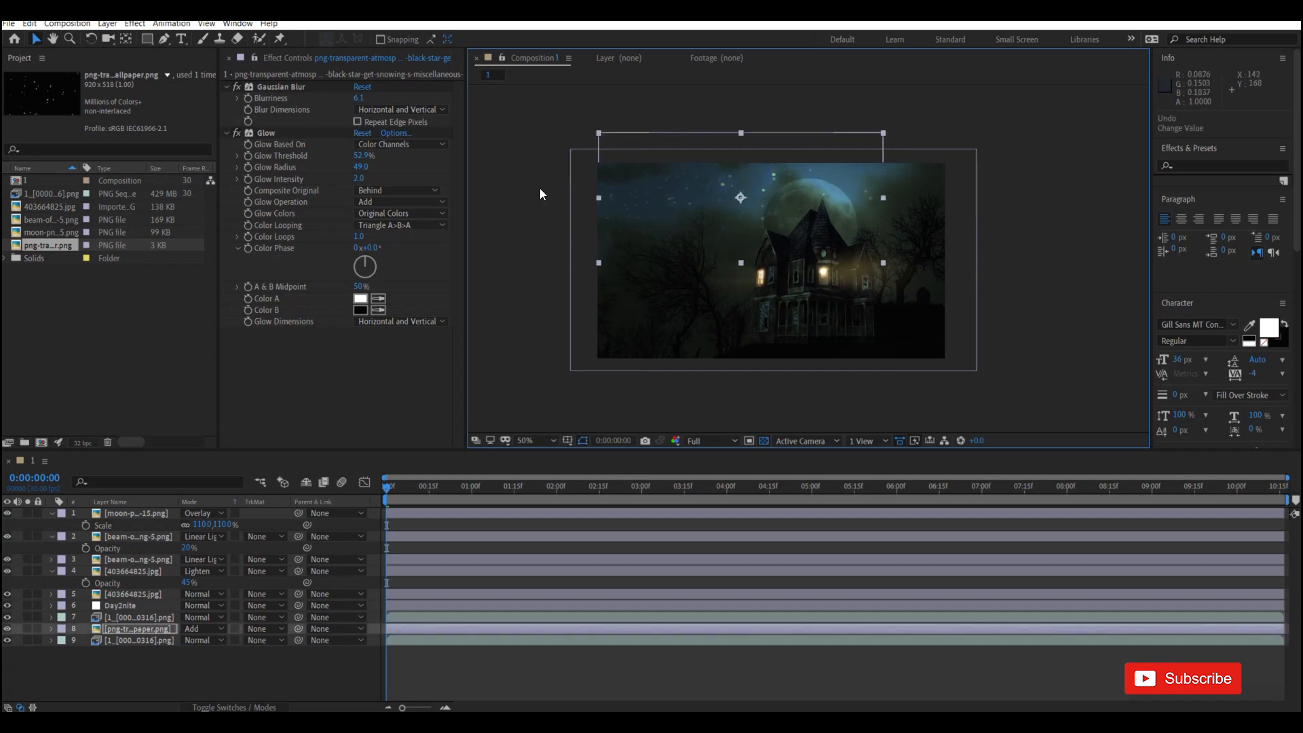
Reorder the starfield's effects so Gaussian Blur follows Glow, and check the scene at 0:00:01:24.
drag(299, 90, 303, 332)
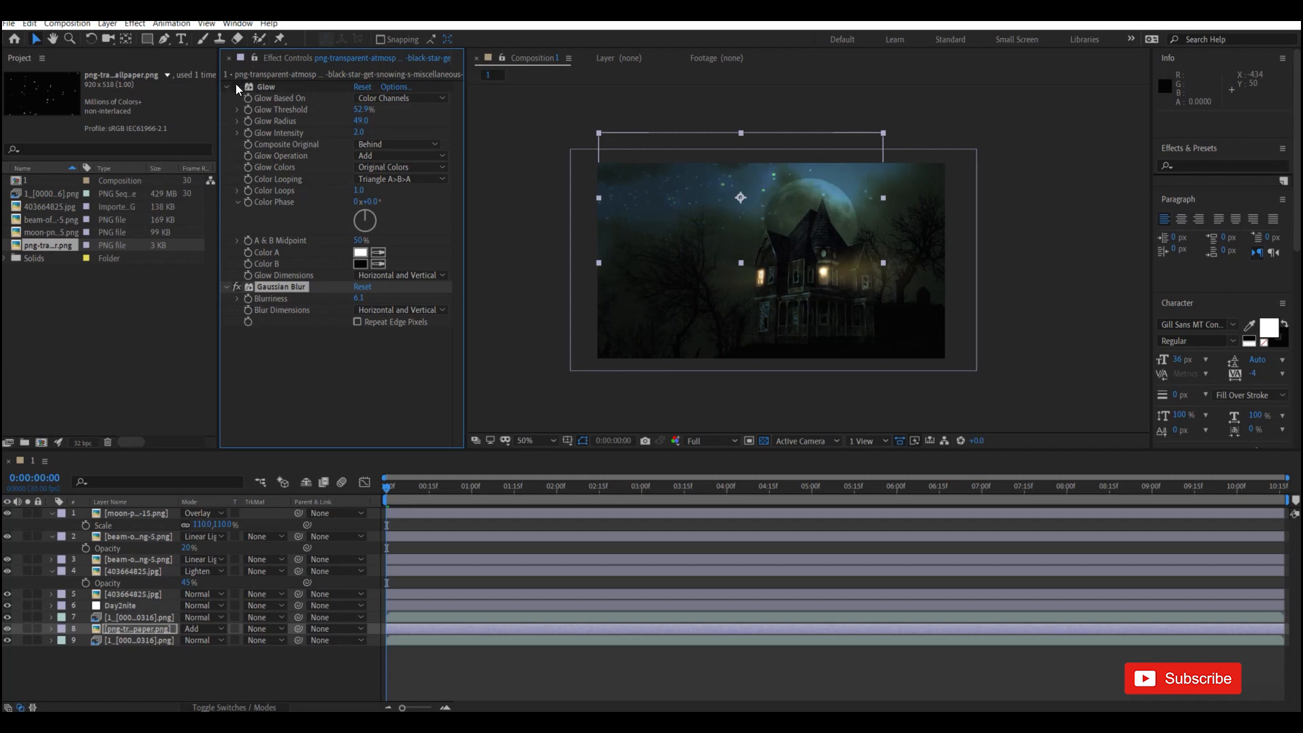
drag(466, 474, 539, 486)
click(589, 369)
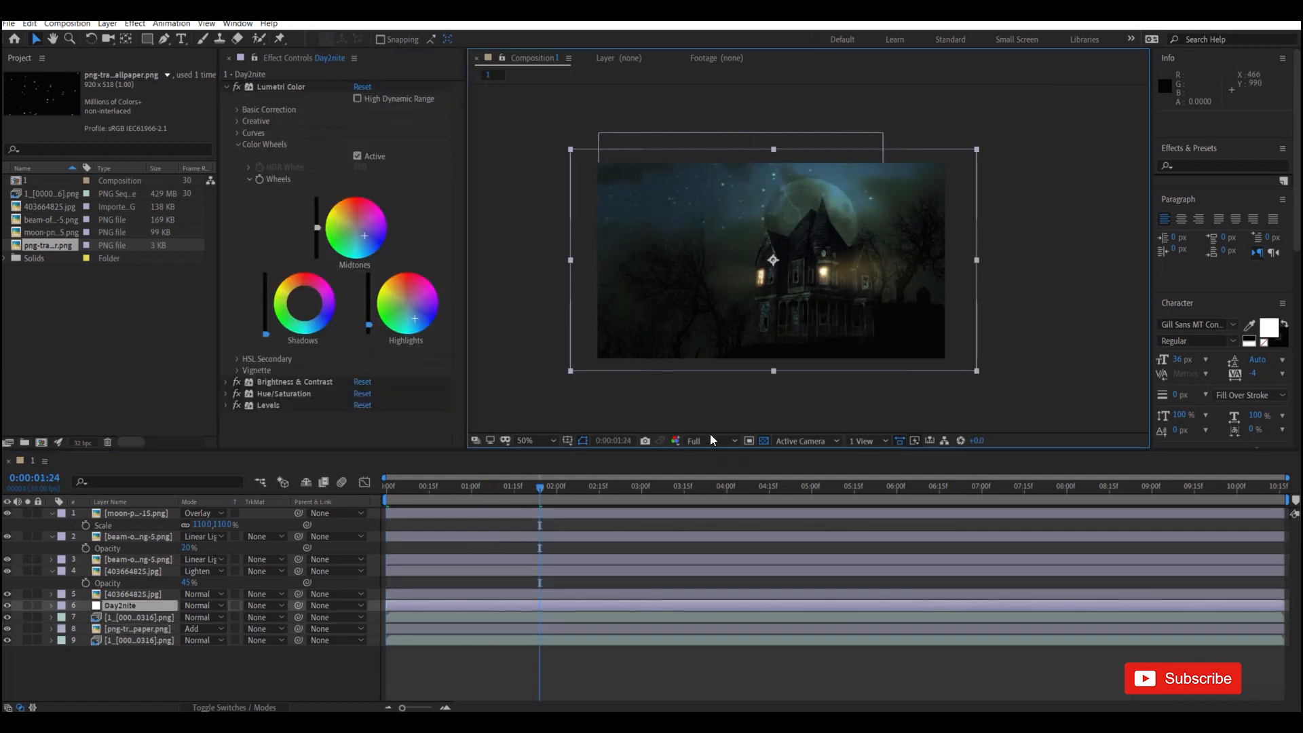
click(129, 618)
key(s)
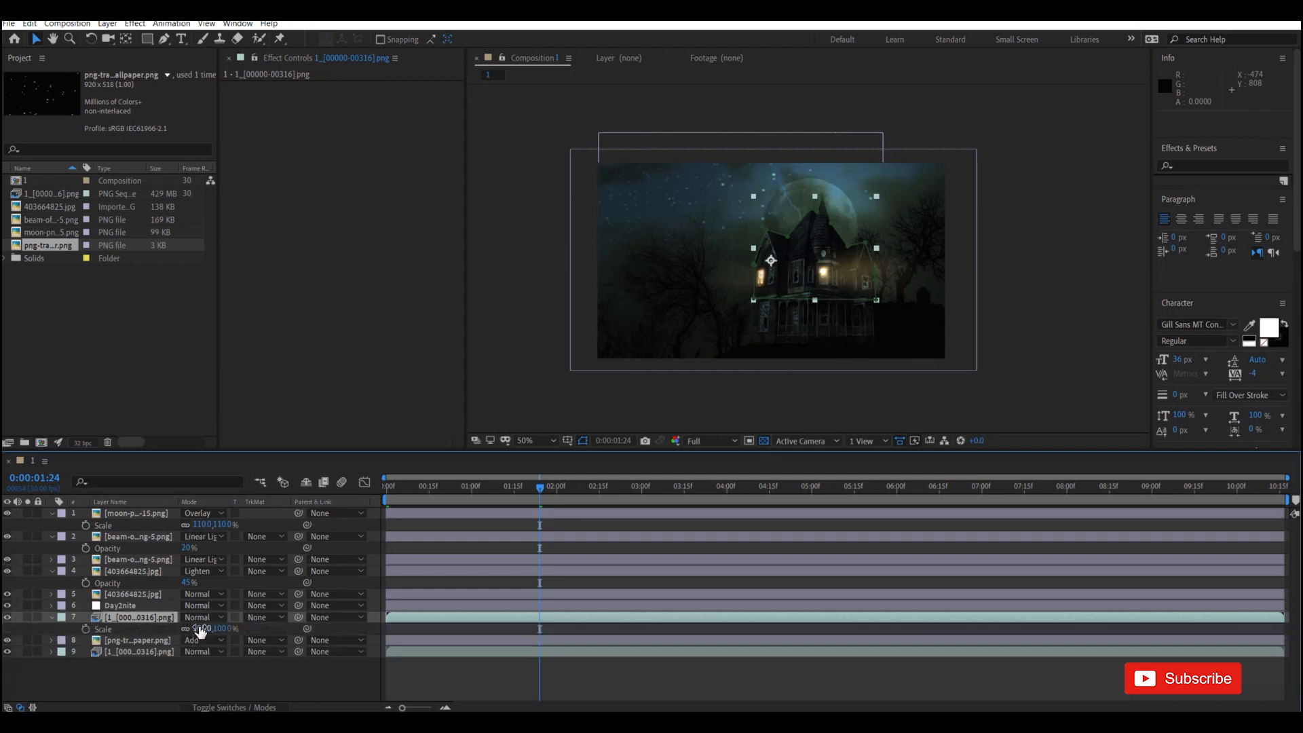
drag(226, 629, 205, 641)
key(ctrl+z)
Scale the starfield layer down to about 75.6 by 61.3%.
click(144, 642)
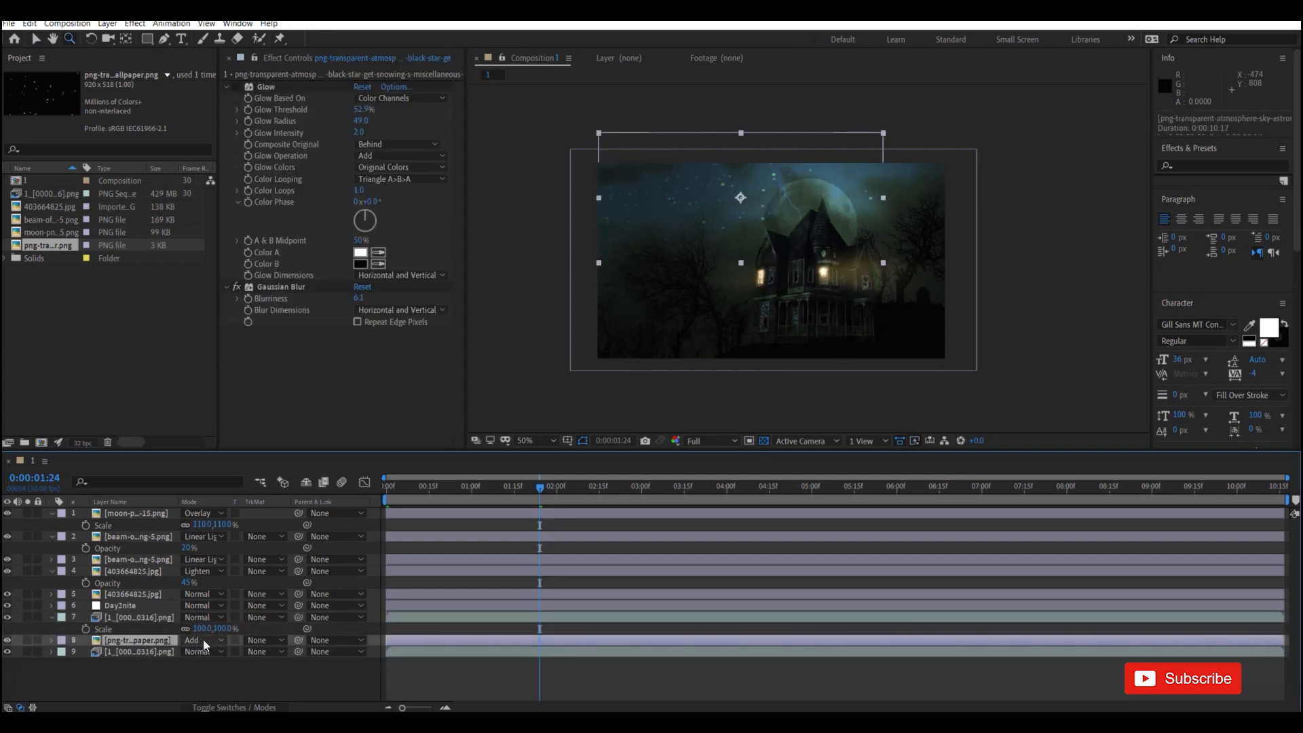
key(s)
mouse_move(202, 651)
mouse_down()
mouse_move(219, 661)
mouse_move(208, 660)
mouse_up()
click(1078, 159)
scroll(612, 287, down, 2)
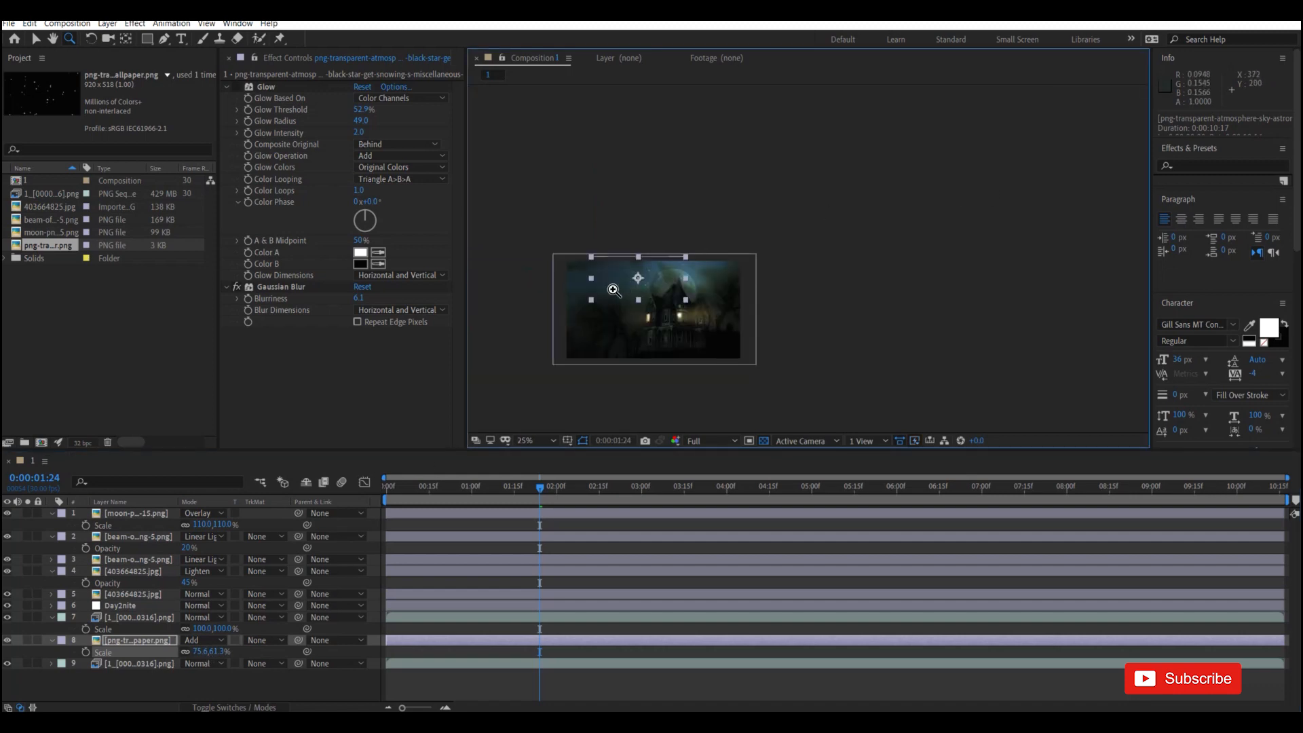
scroll(600, 293, up, 1)
drag(584, 281, 909, 170)
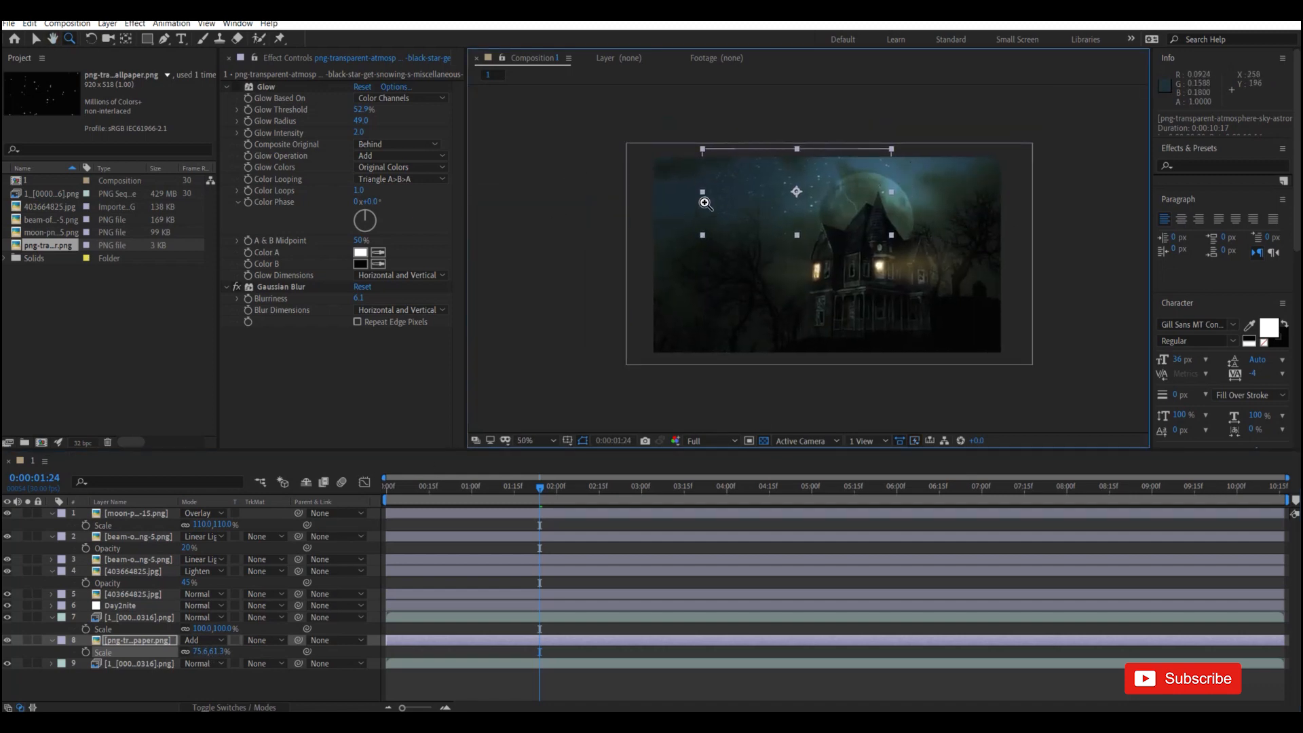
click(36, 40)
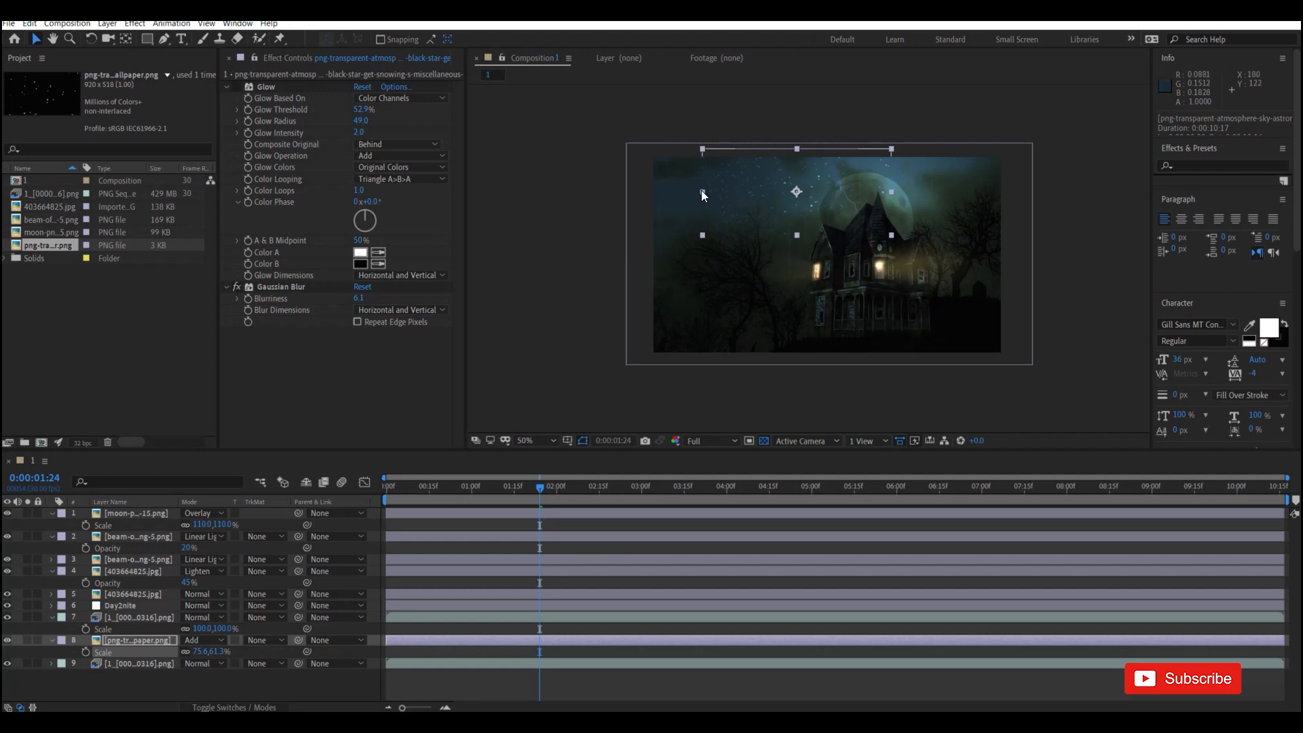
drag(701, 191, 611, 193)
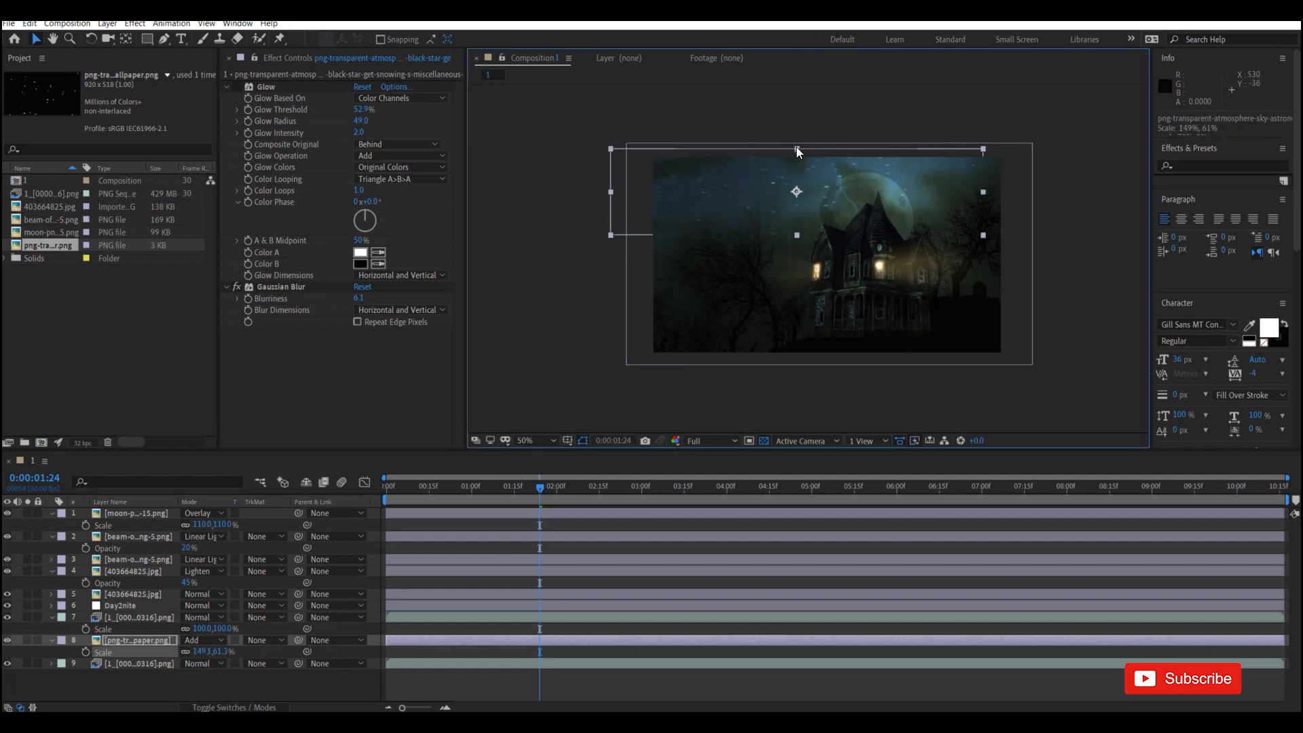
drag(797, 149, 797, 103)
drag(789, 196, 794, 140)
click(1093, 190)
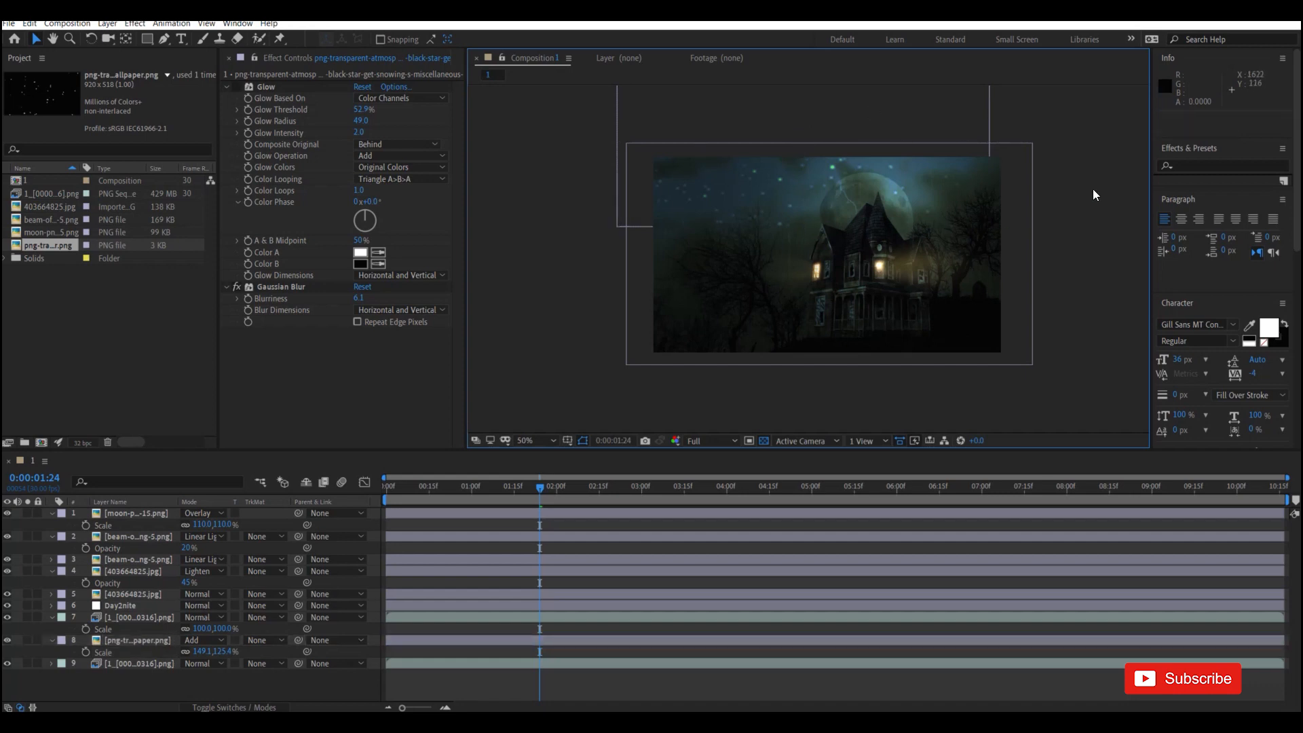
key(ctrl+z)
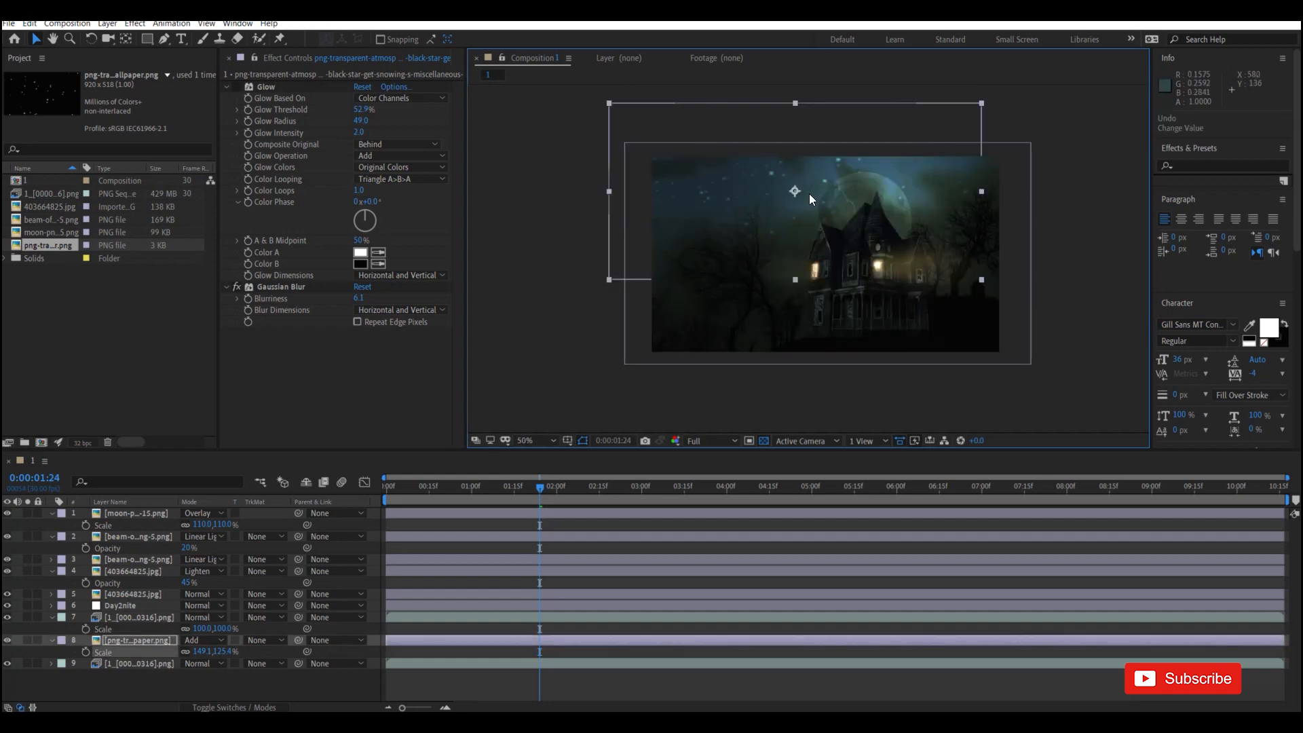
key(ctrl+z)
key(ctrl+z)
Stretch the starfield layer to about 114.3 by 79.8% so it reaches the frame's left edge.
drag(701, 238, 652, 247)
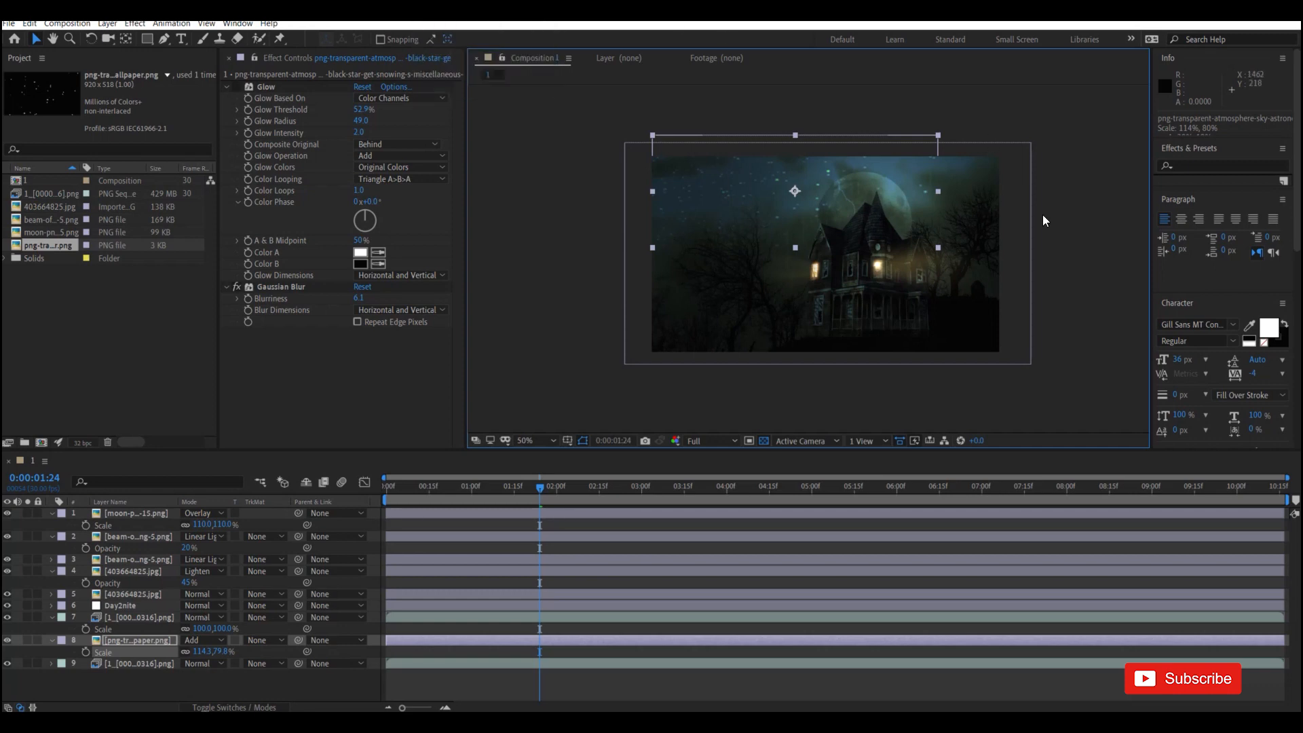
click(1089, 134)
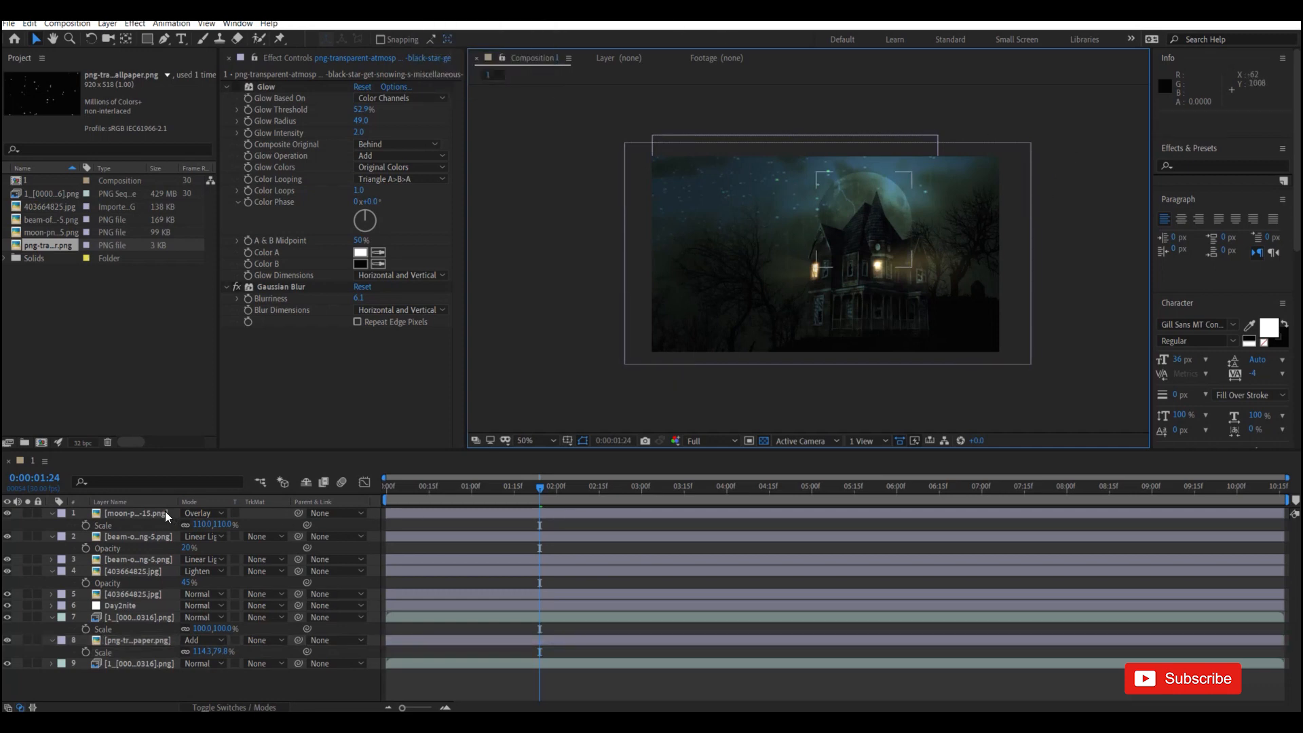
Pre-compose all nine layers into a new composition named "all", moving all attributes into it.
click(129, 502)
click(132, 515)
shift+click(144, 662)
right_click(144, 662)
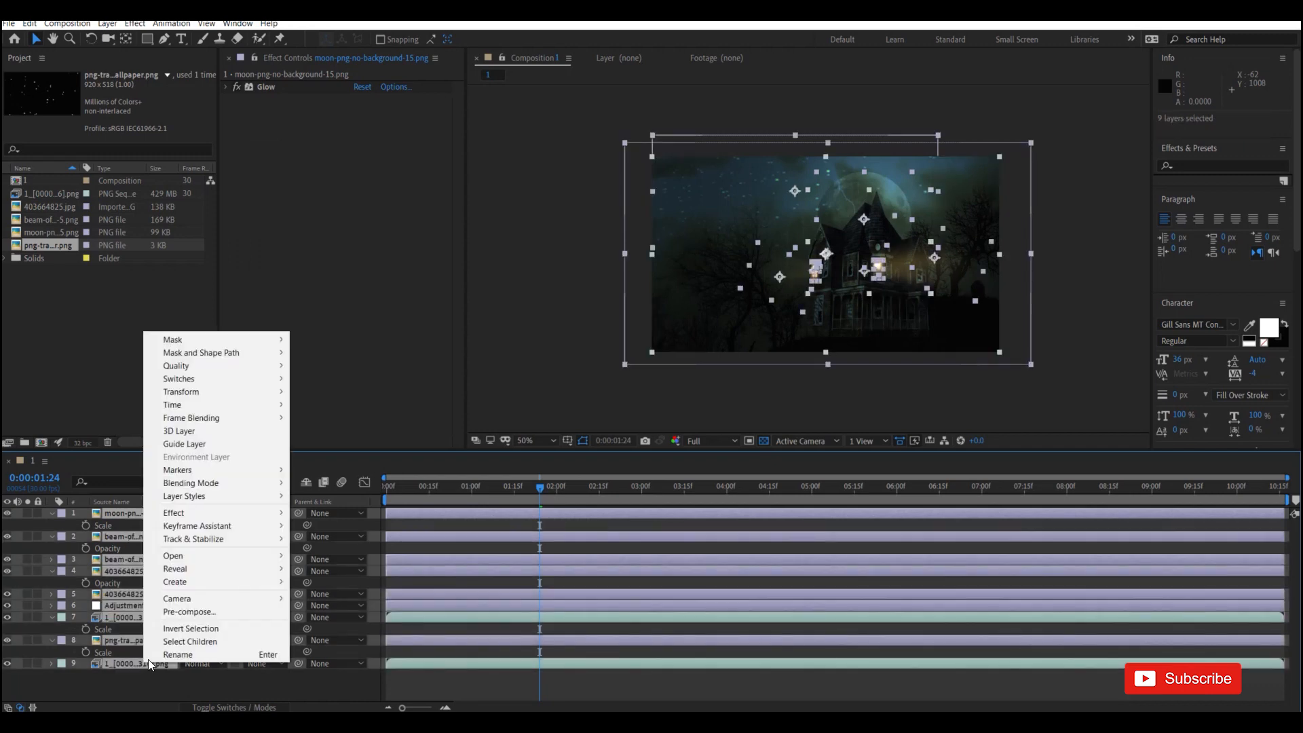
click(187, 612)
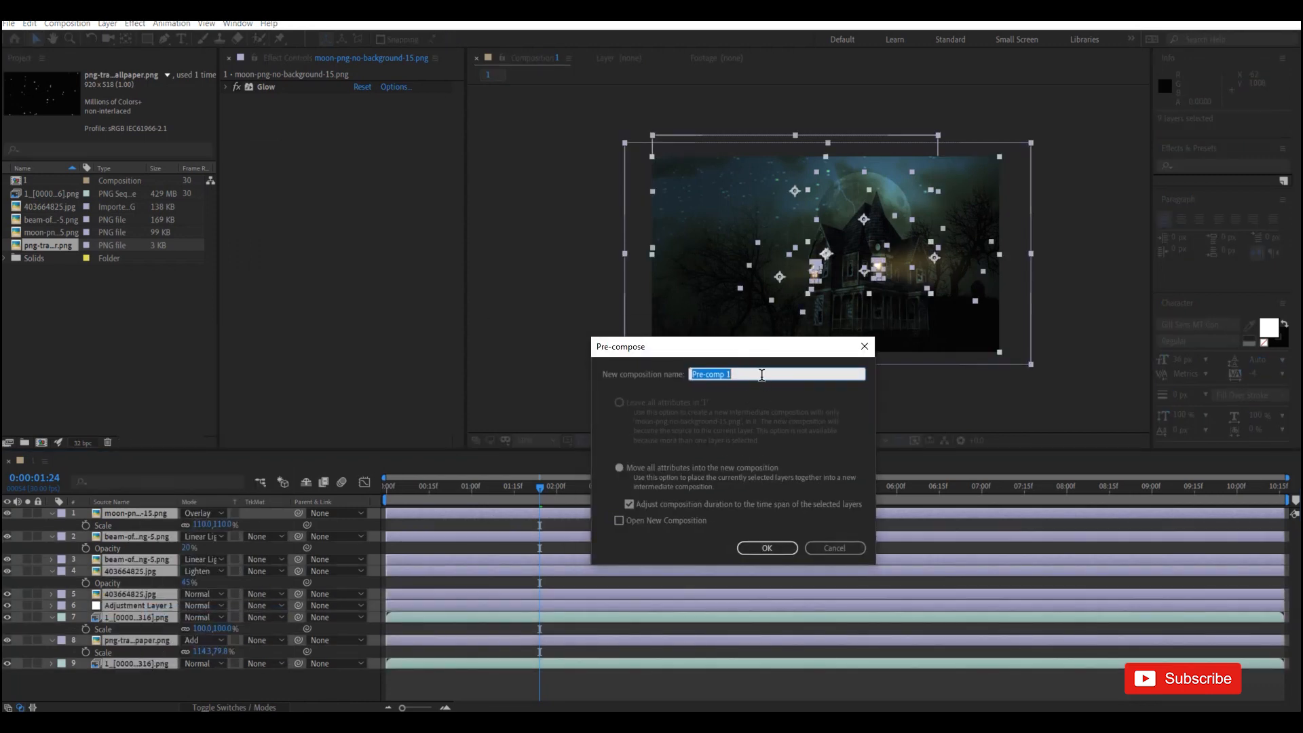
text(all)
key(Return)
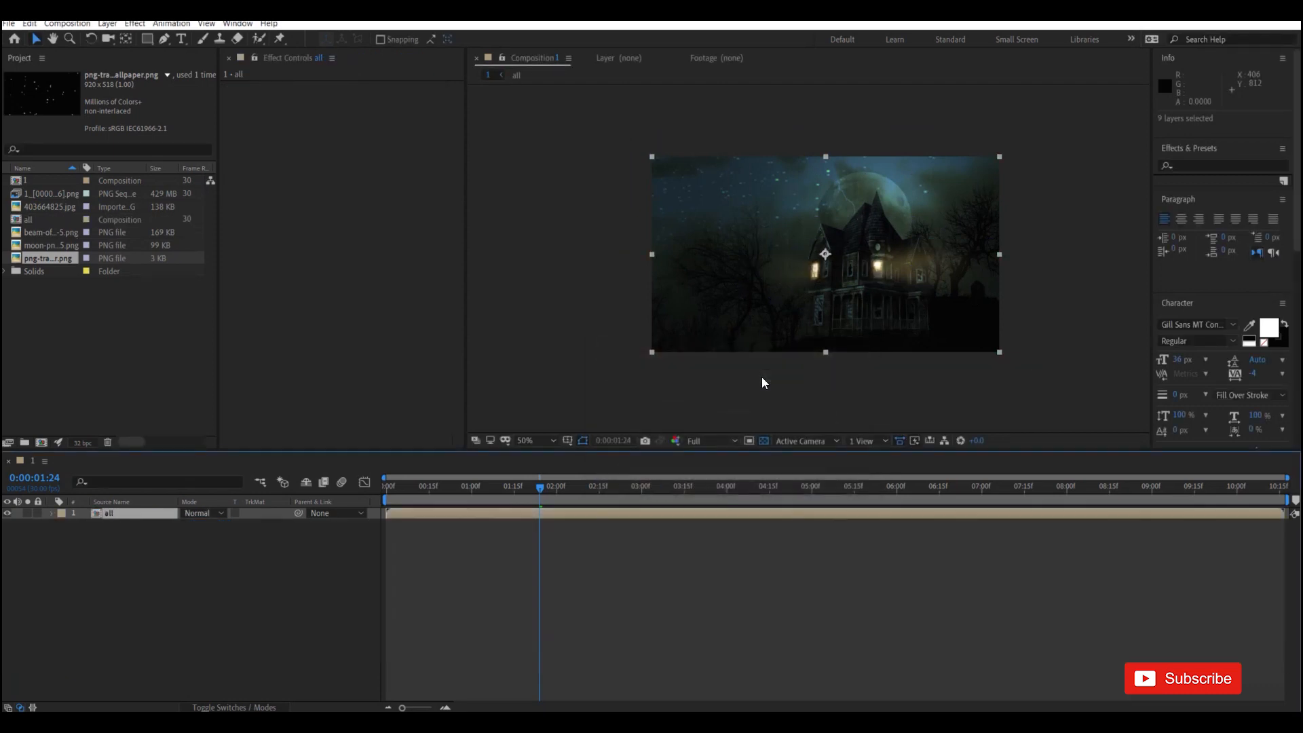
Add a null object at the start of the composition, above the "all" layer.
scroll(761, 377, up, 2)
scroll(767, 386, down, 1)
click(788, 395)
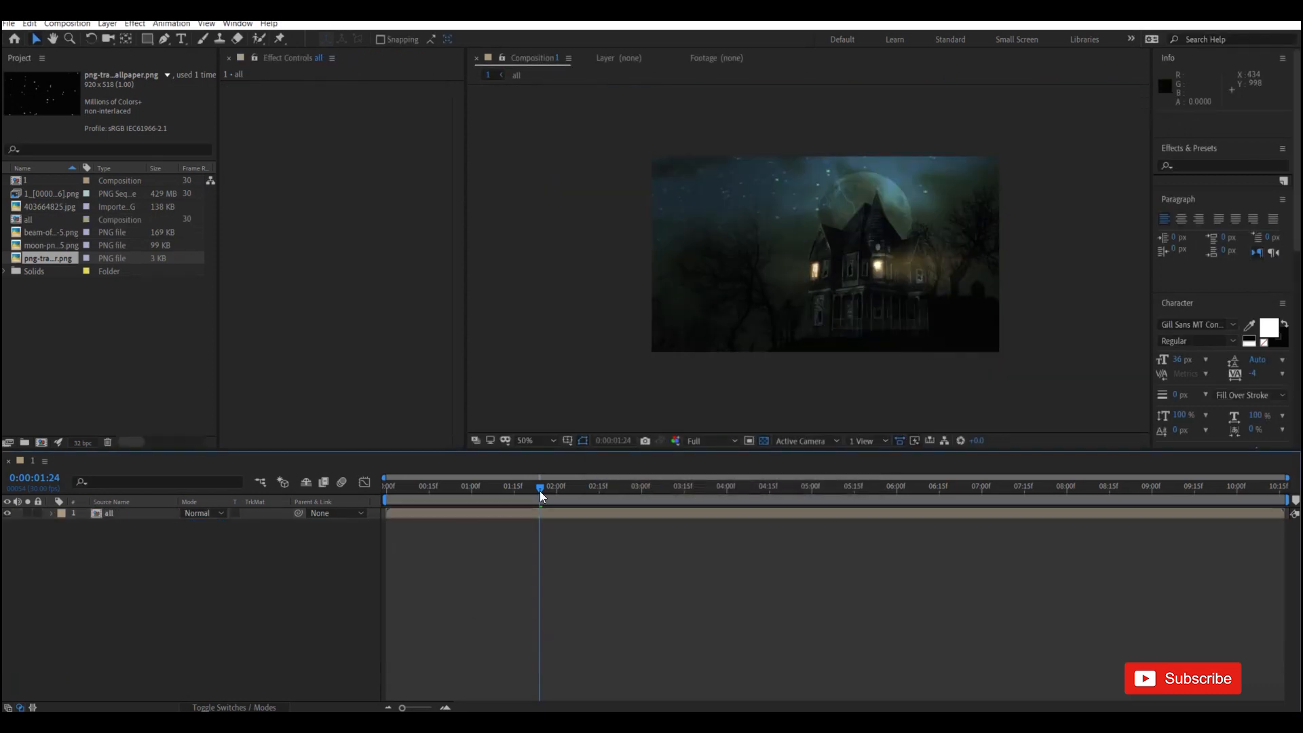
drag(539, 488, 263, 575)
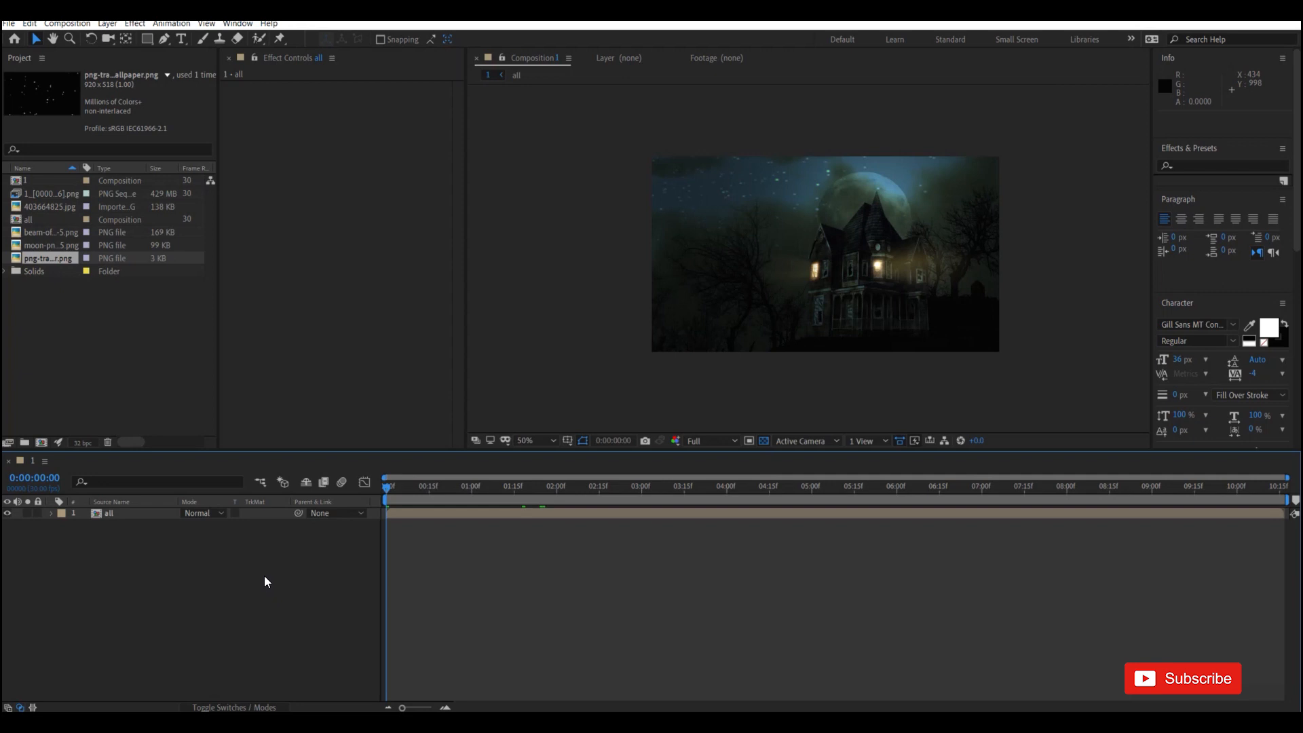
right_click(265, 577)
mouse_move(404, 583)
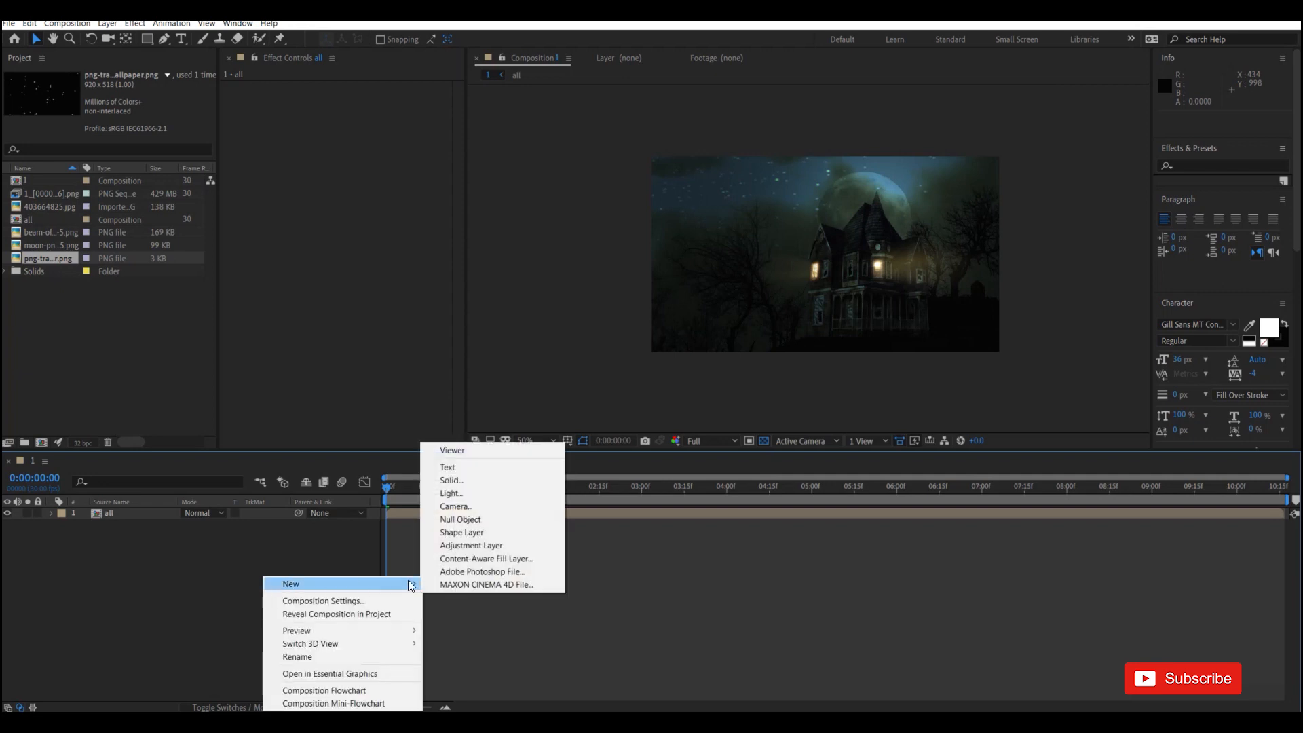
click(460, 519)
Rename the null layer "CAMERA SHAKE".
double_click(121, 512)
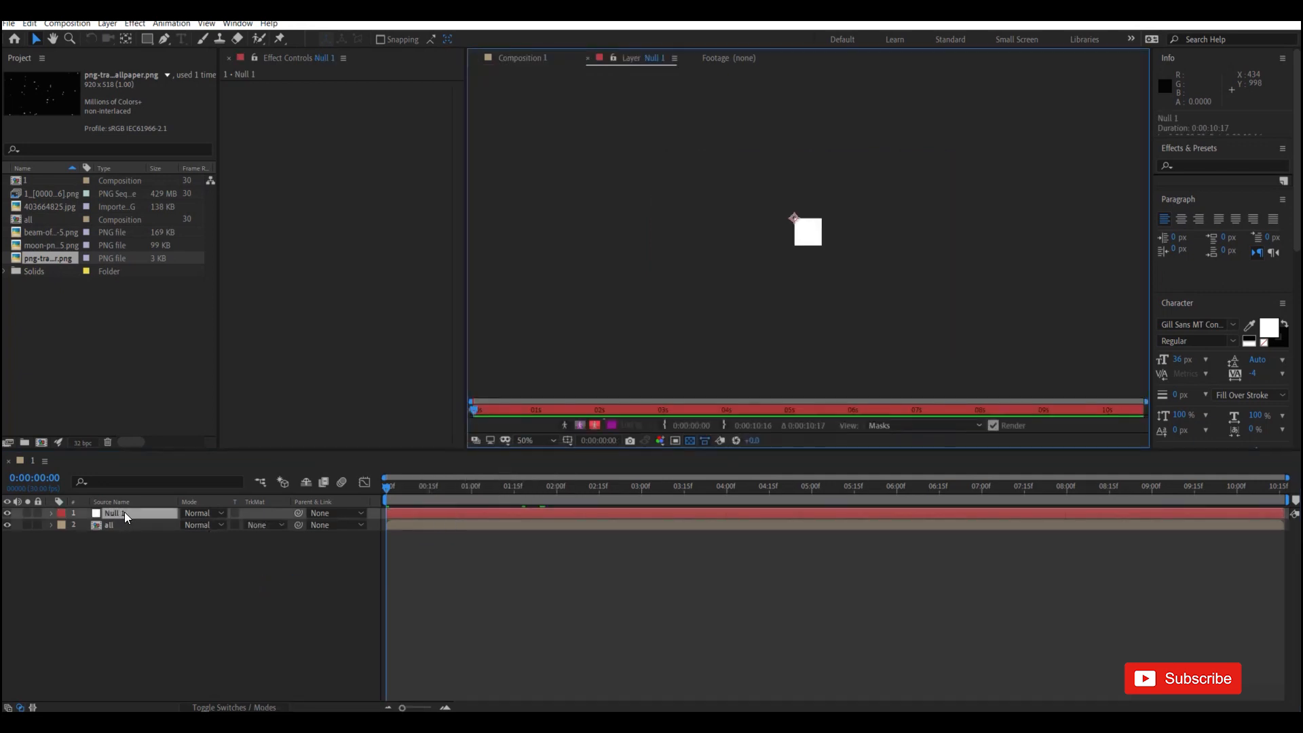
key(Tab)
click(530, 386)
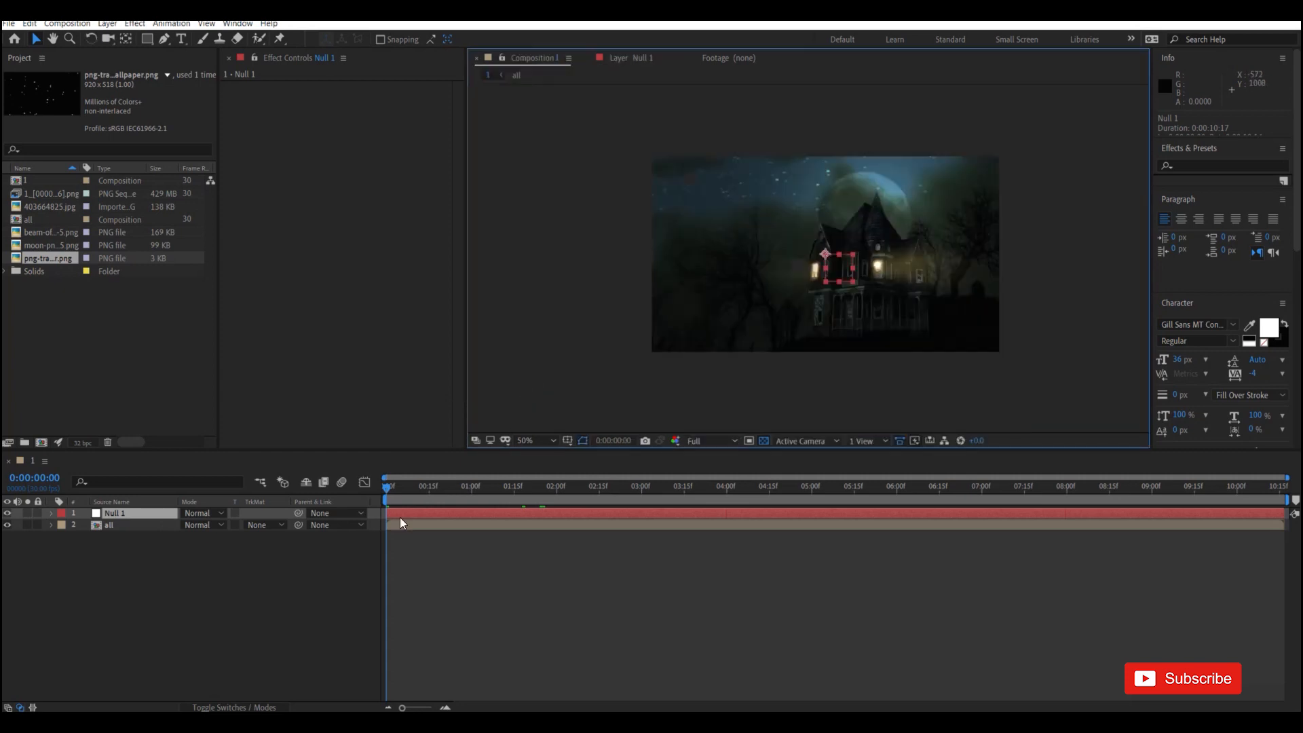
right_click(117, 510)
click(148, 502)
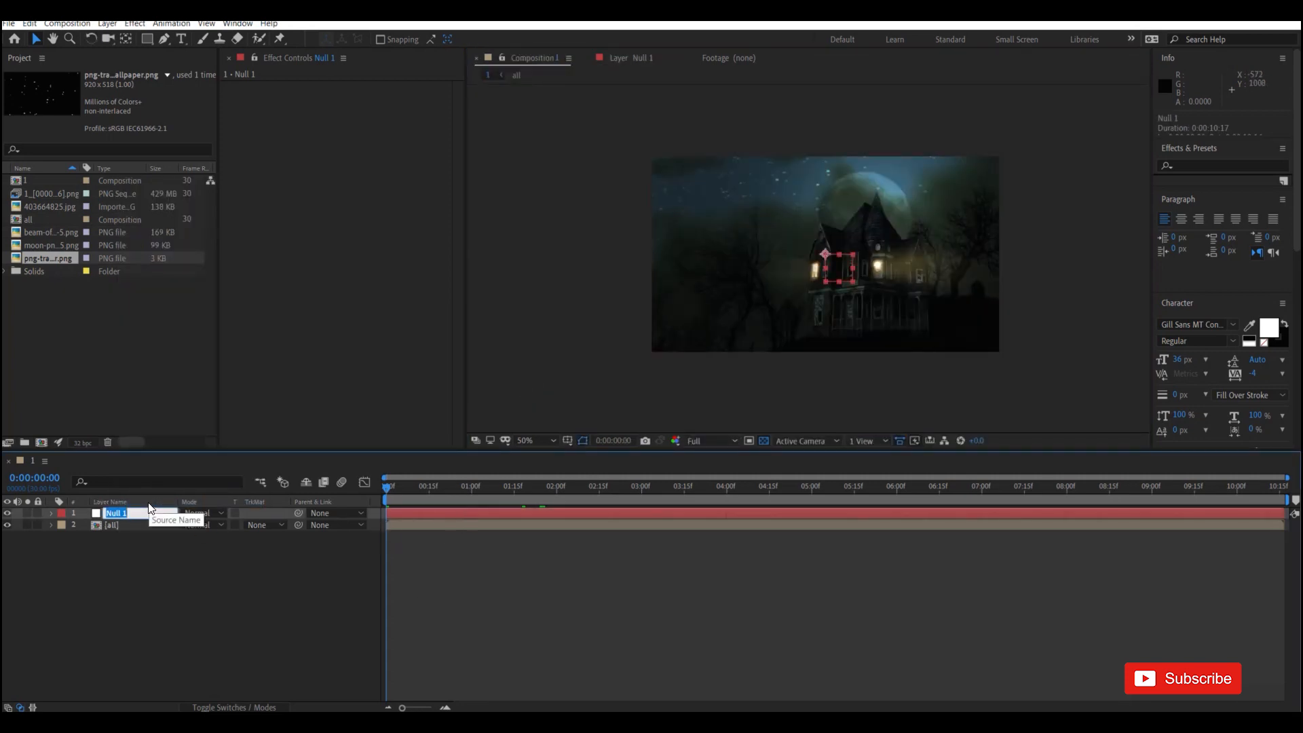
text(CAMERA SHAKE)
key(Return)
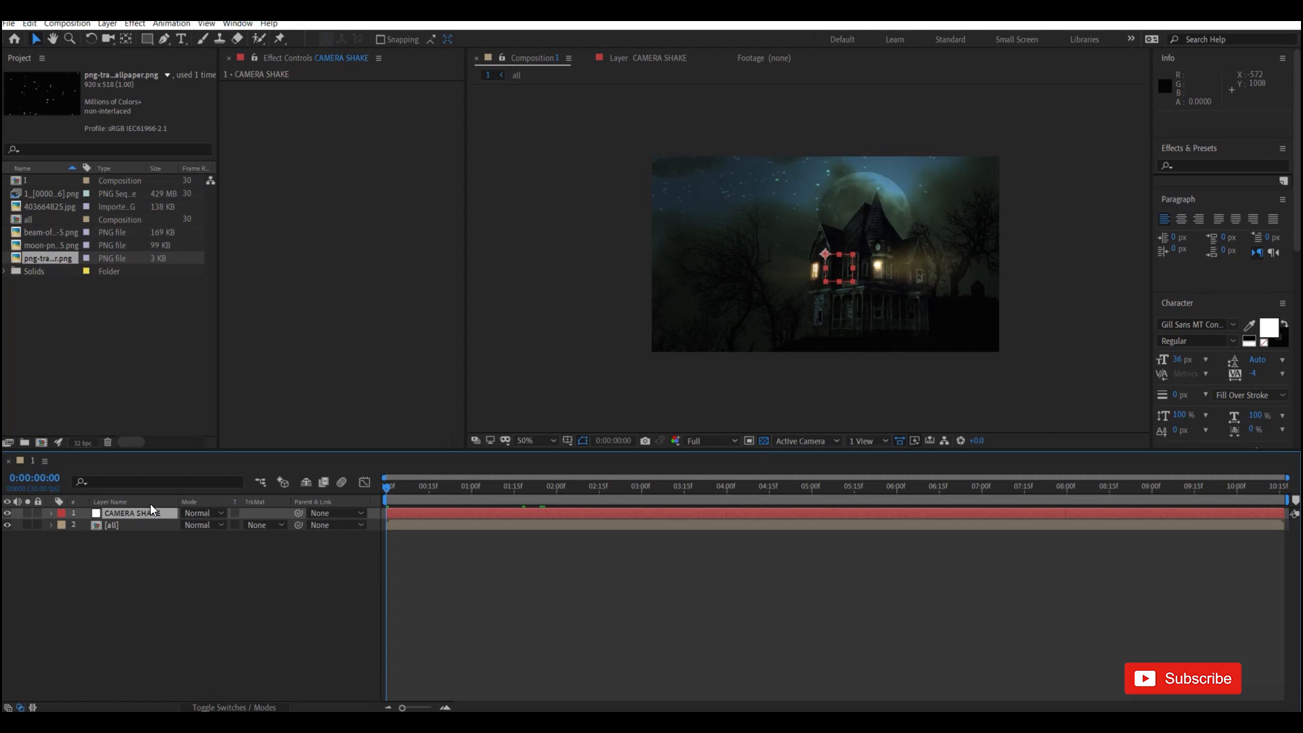
Apply the 24mm_LightMovement_1080 preset to the CAMERA SHAKE null.
key(ctrl+space)
text(24)
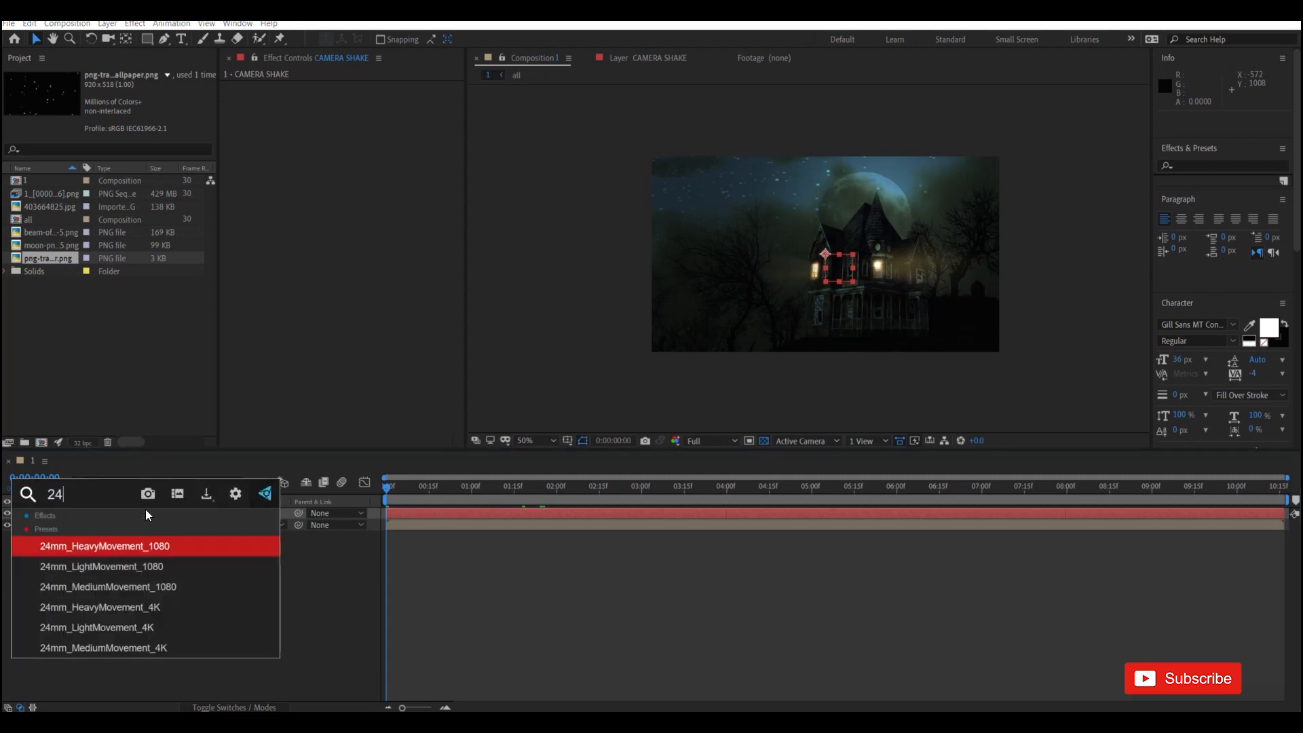
click(144, 566)
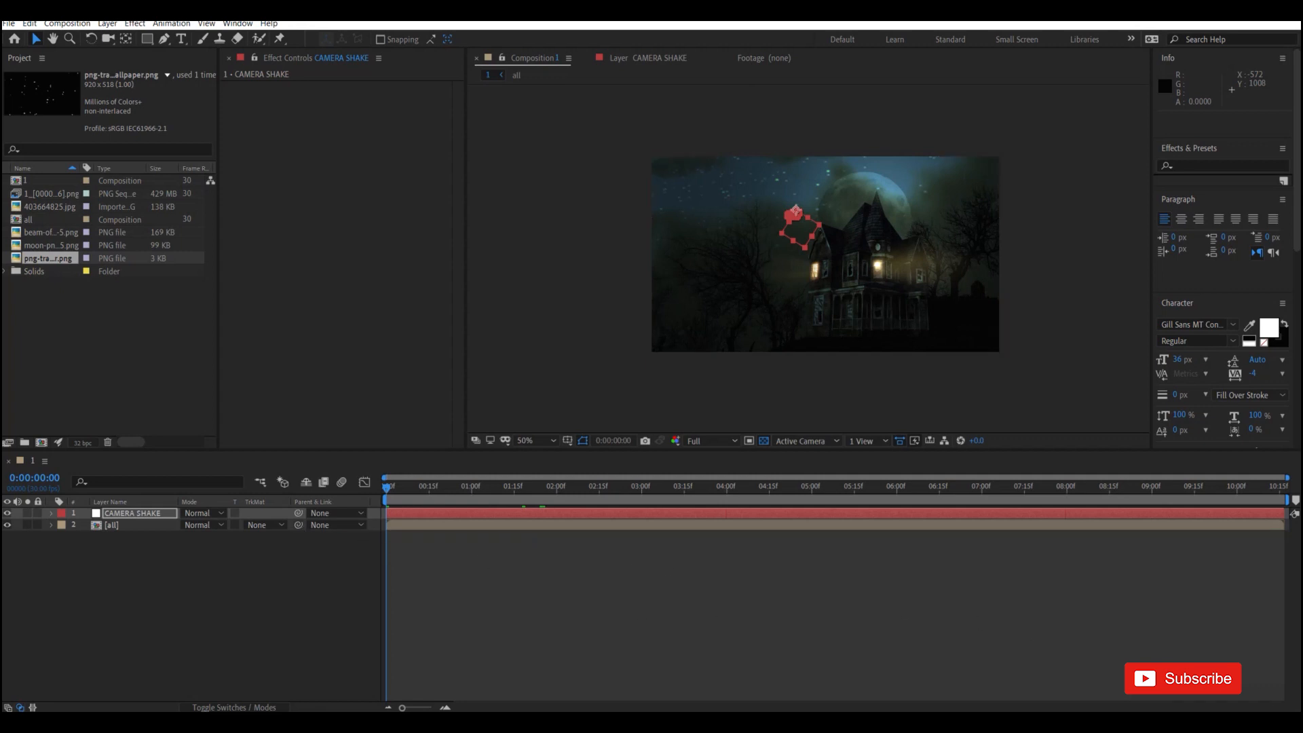
Show the Scale properties of both layers and parent the "all" layer to the CAMERA SHAKE null.
key(s)
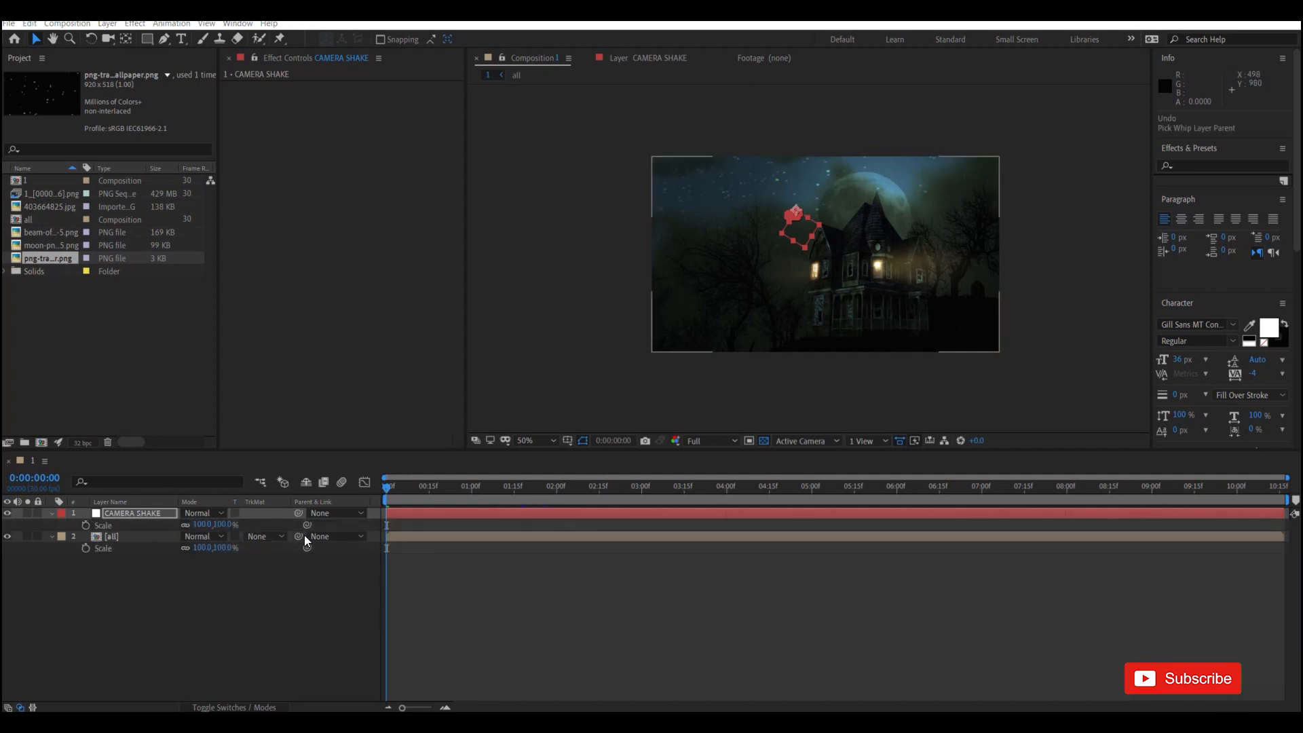
drag(299, 536, 143, 512)
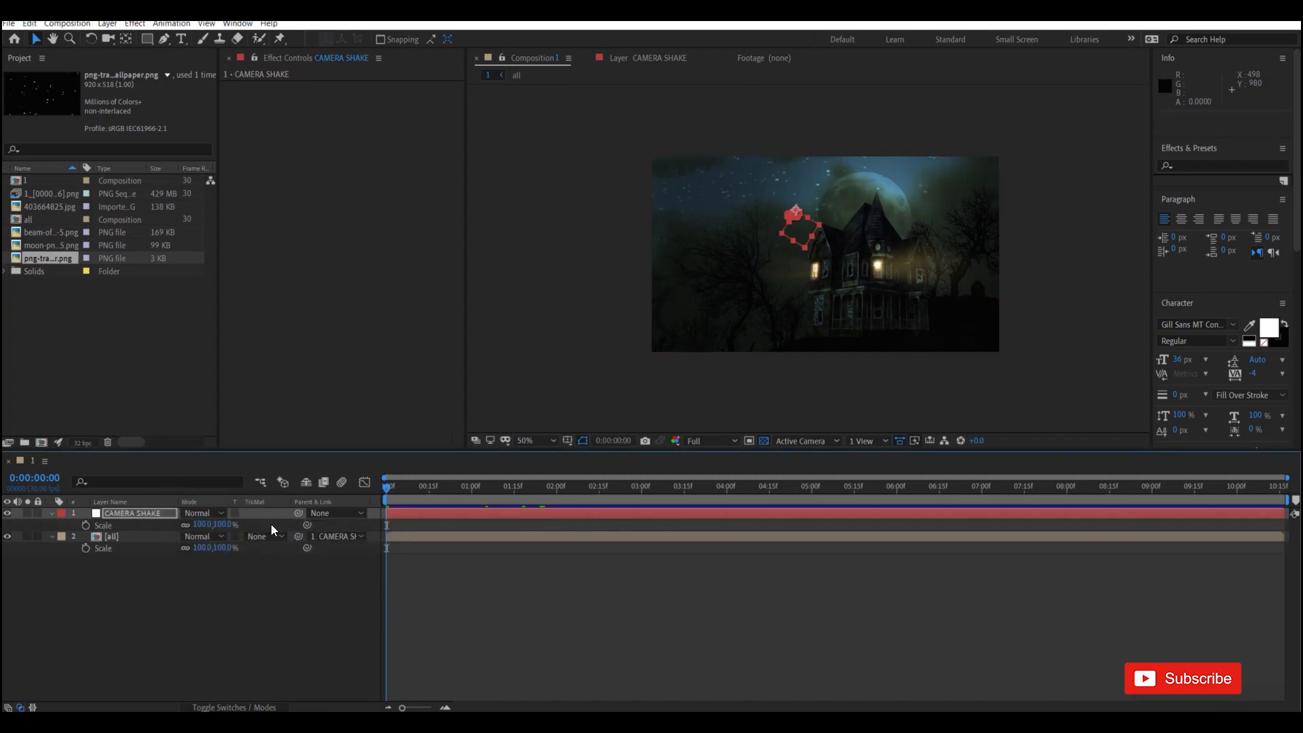
mouse_move(376, 489)
mouse_down()
mouse_move(490, 504)
mouse_move(368, 498)
mouse_up()
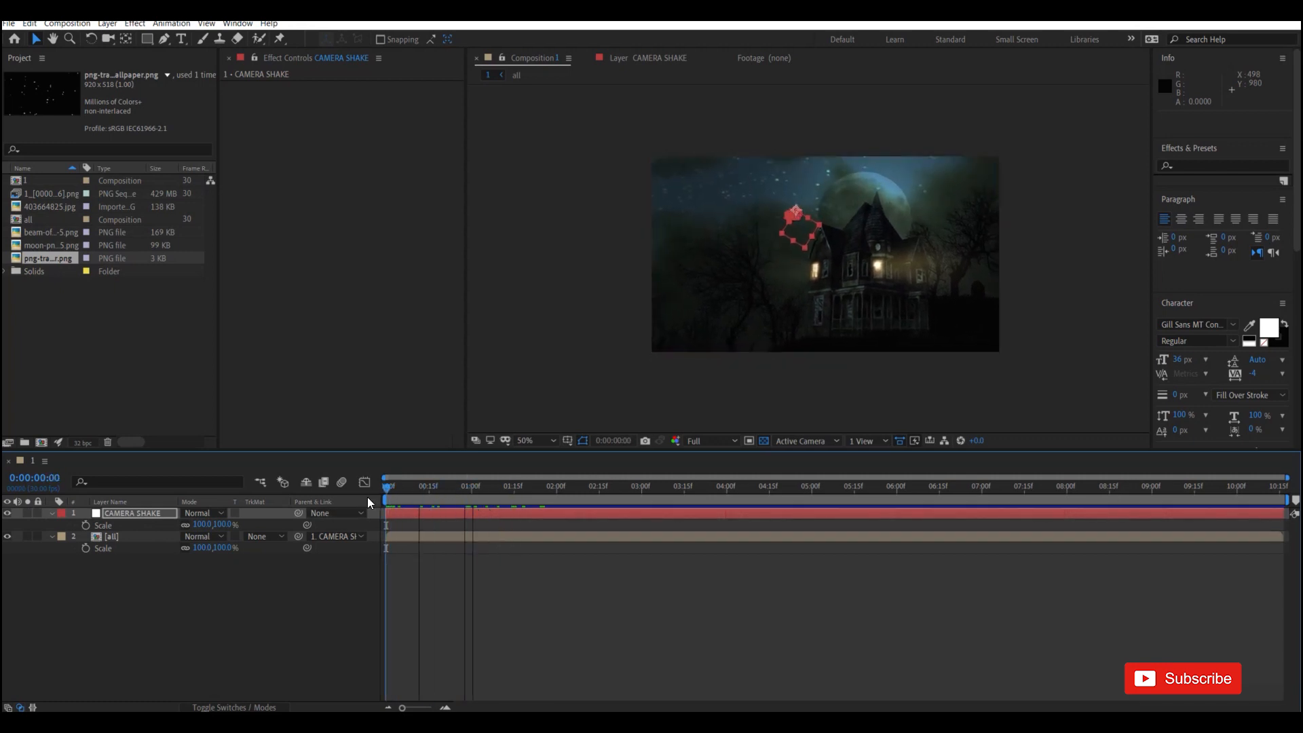
click(158, 596)
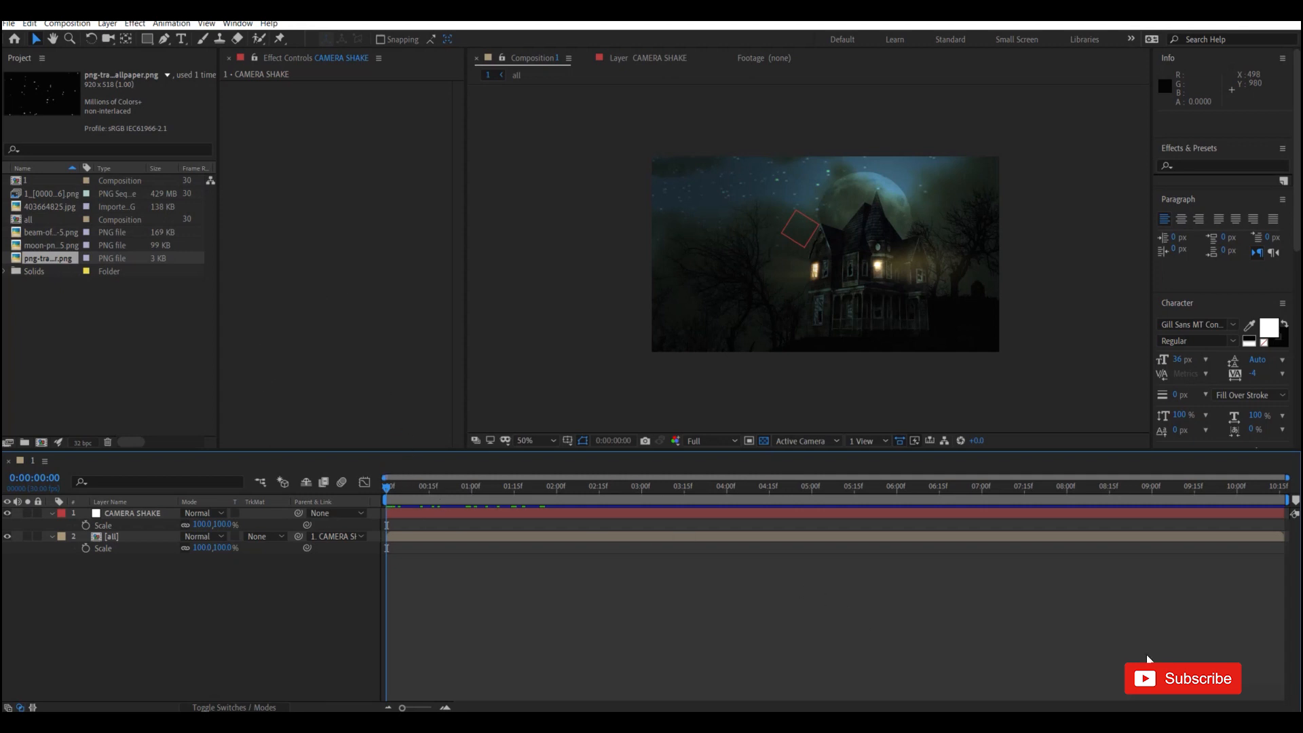
Paste the black letterbox solid with CC Jaws on top and set its Completion to 81% and Width to 18.3.
key(ctrl+v)
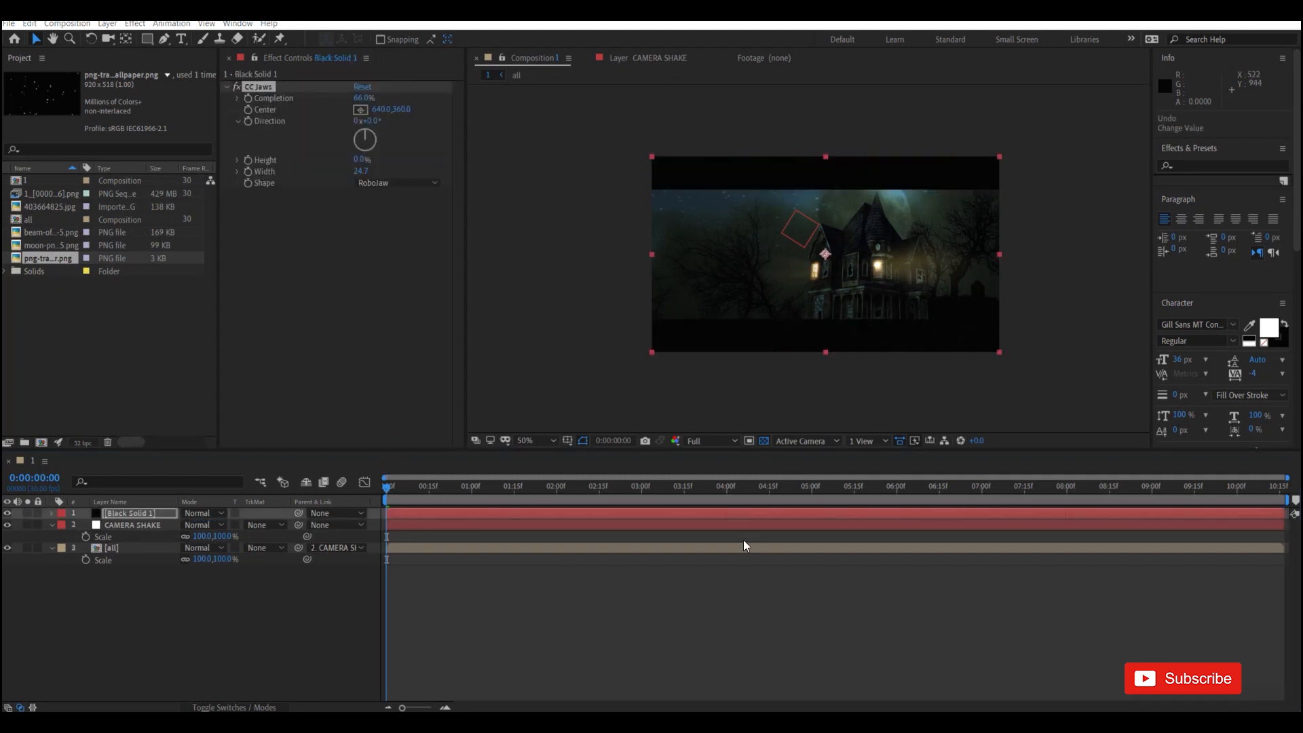
click(8, 516)
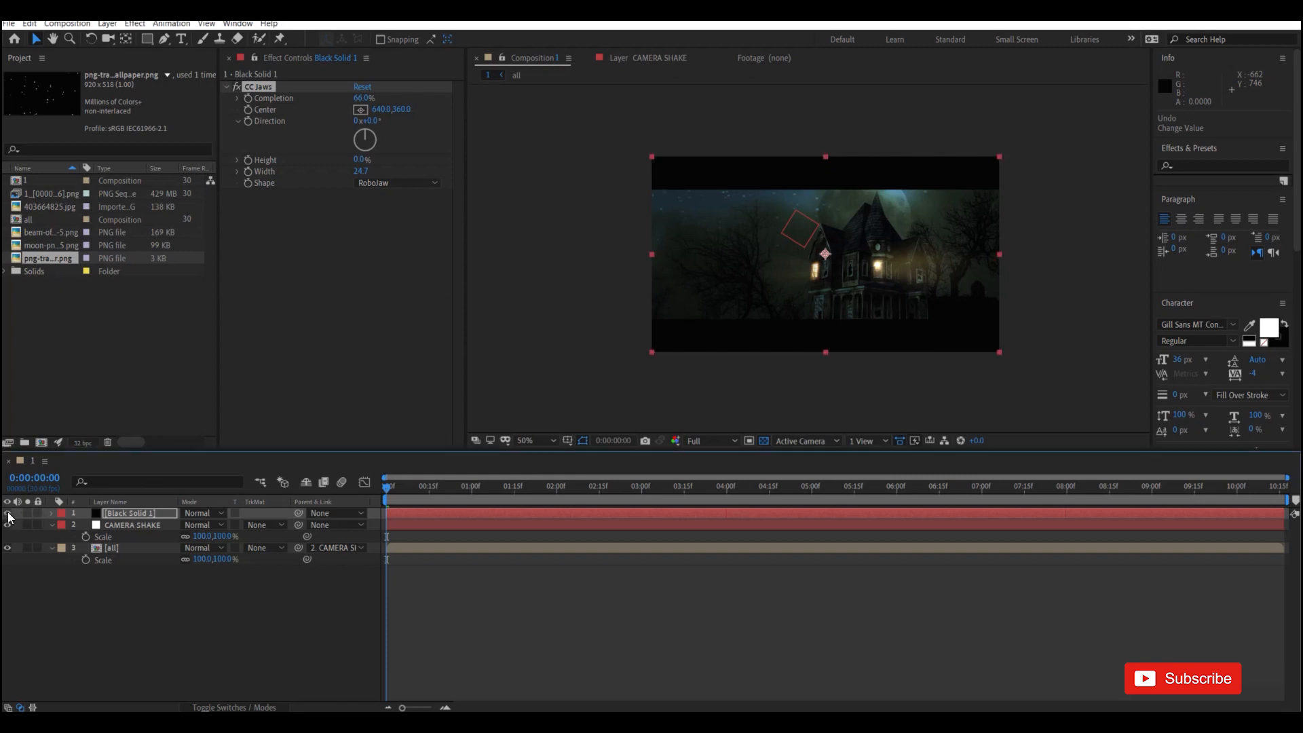
drag(360, 175, 396, 171)
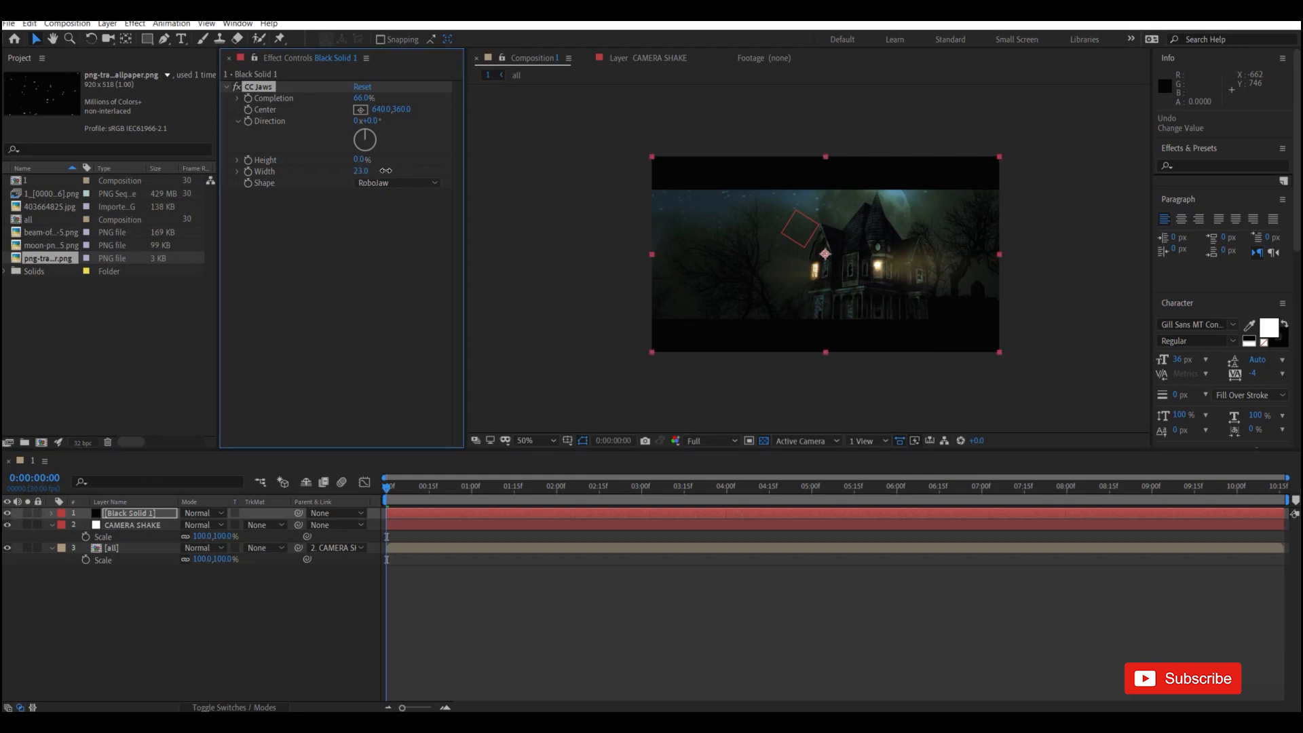
drag(360, 103, 375, 103)
drag(362, 162, 338, 163)
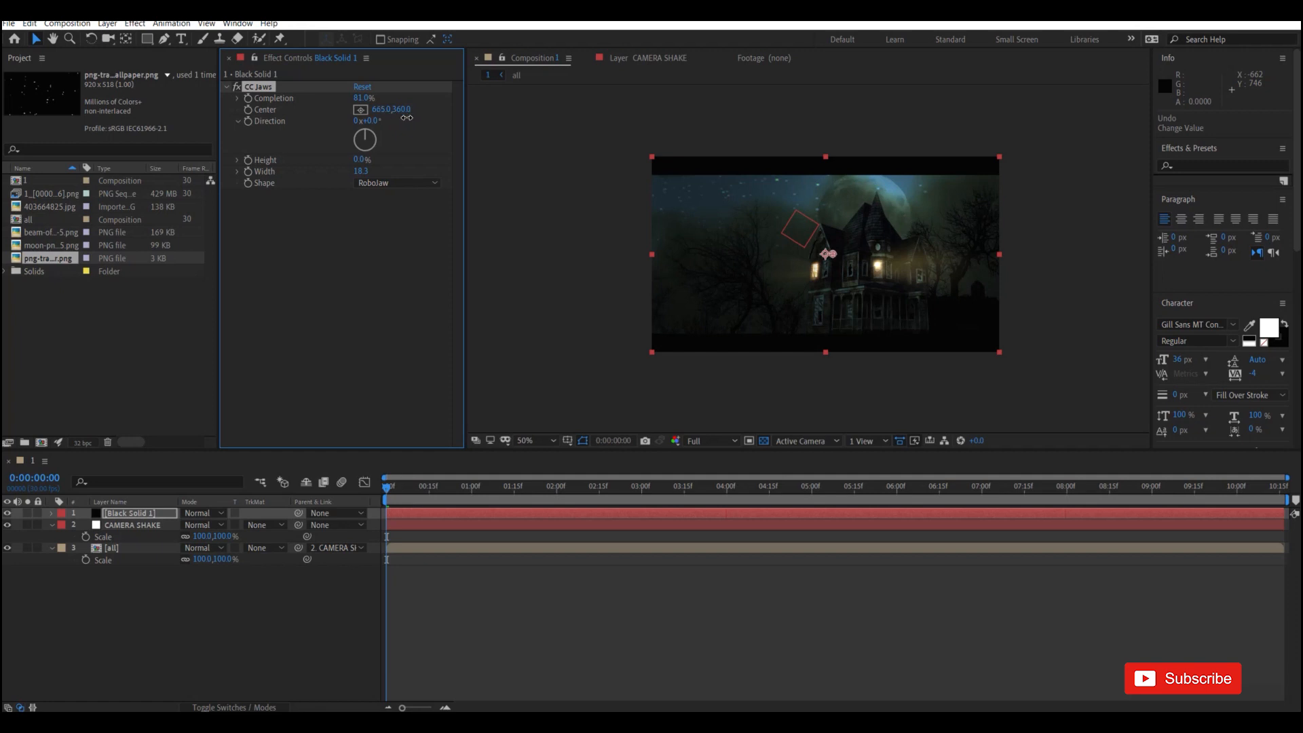
Scale the "all" layer up to 106% so it covers the frame edges exposed by the shake.
key(space)
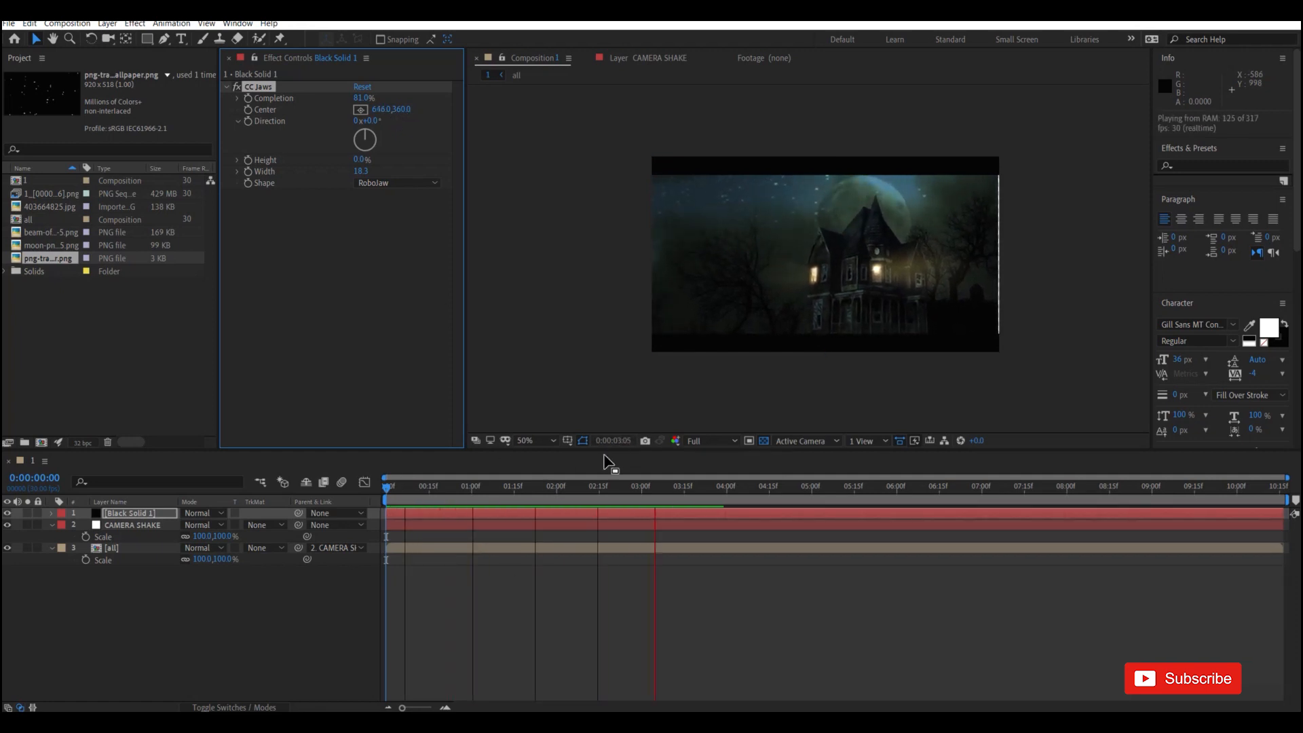
click(147, 548)
drag(229, 567, 233, 568)
click(462, 609)
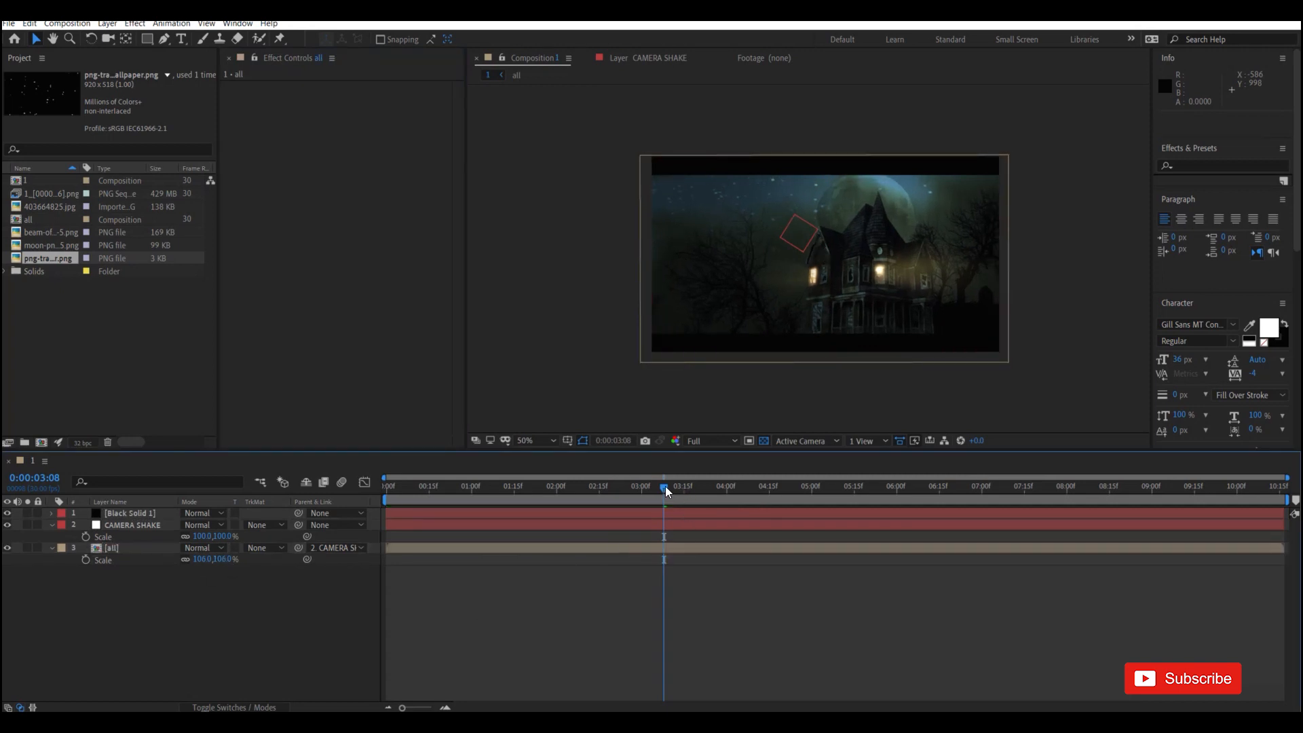
key(space)
key(Home)
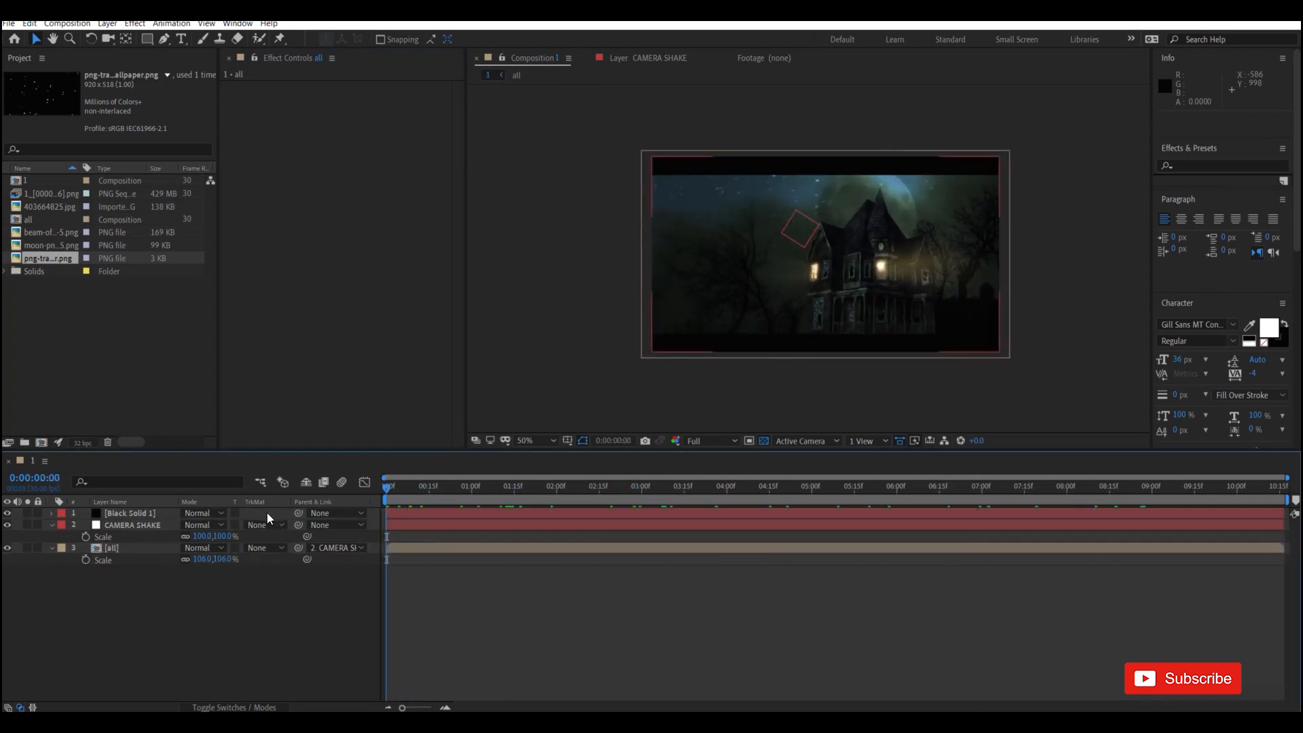
Try thickening the letterbox bars by lowering the black solid's CC Jaws Completion.
click(140, 525)
click(138, 512)
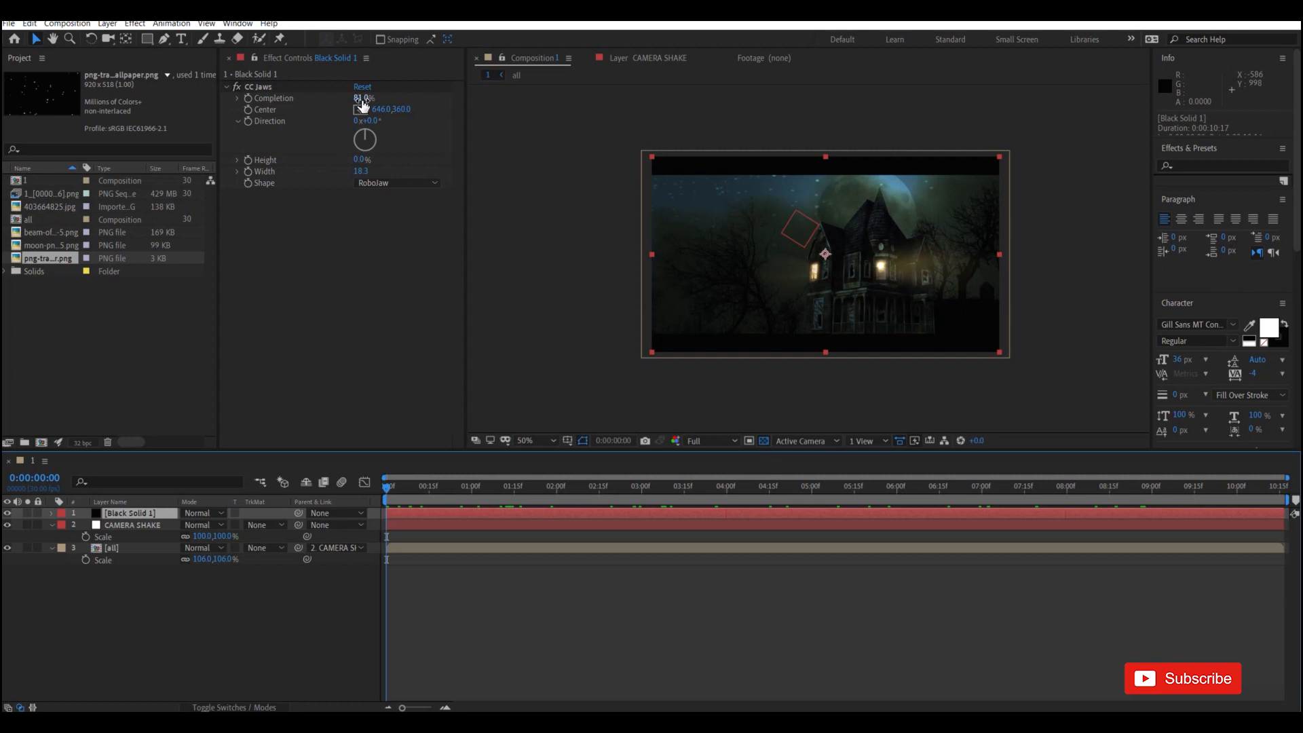
drag(363, 102, 373, 119)
click(538, 325)
drag(756, 254, 769, 273)
key(ctrl+z)
Try resizing the "all" layer to about 103.8 by 92.1% and repositioning it, and preview the shake.
click(141, 549)
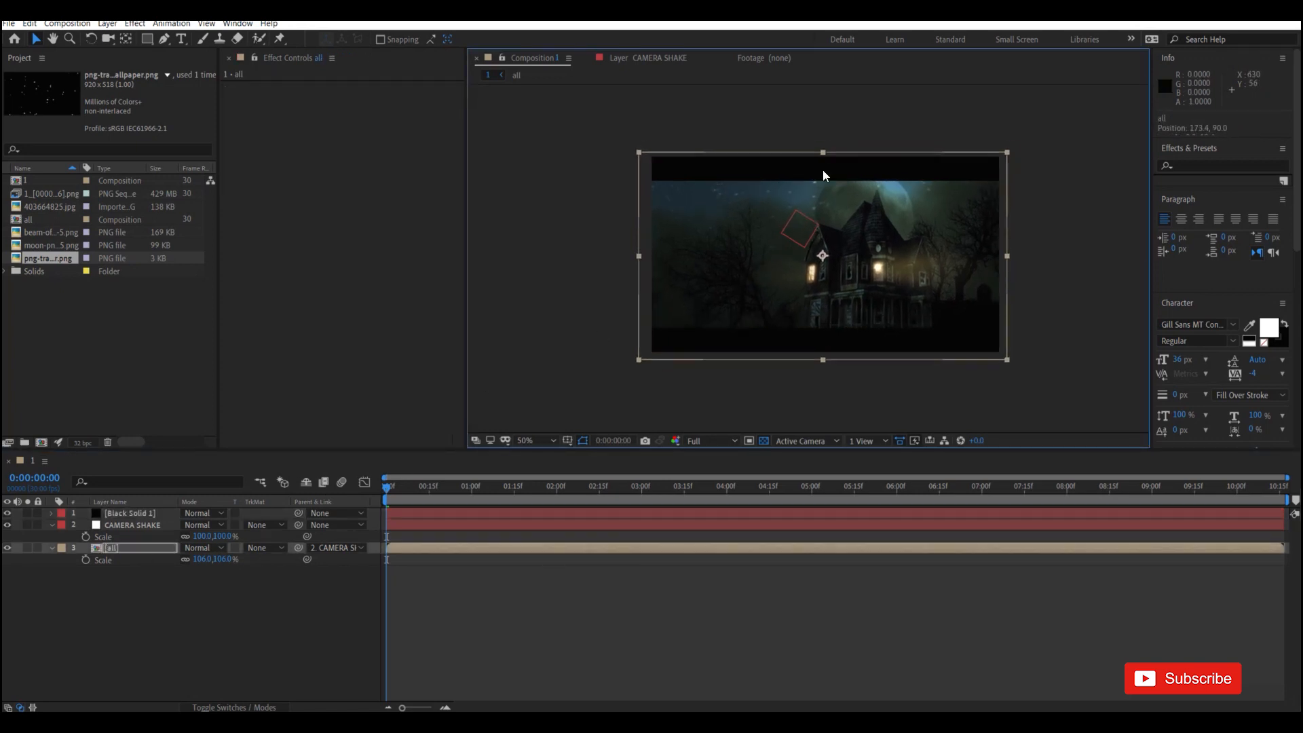
drag(823, 152, 825, 164)
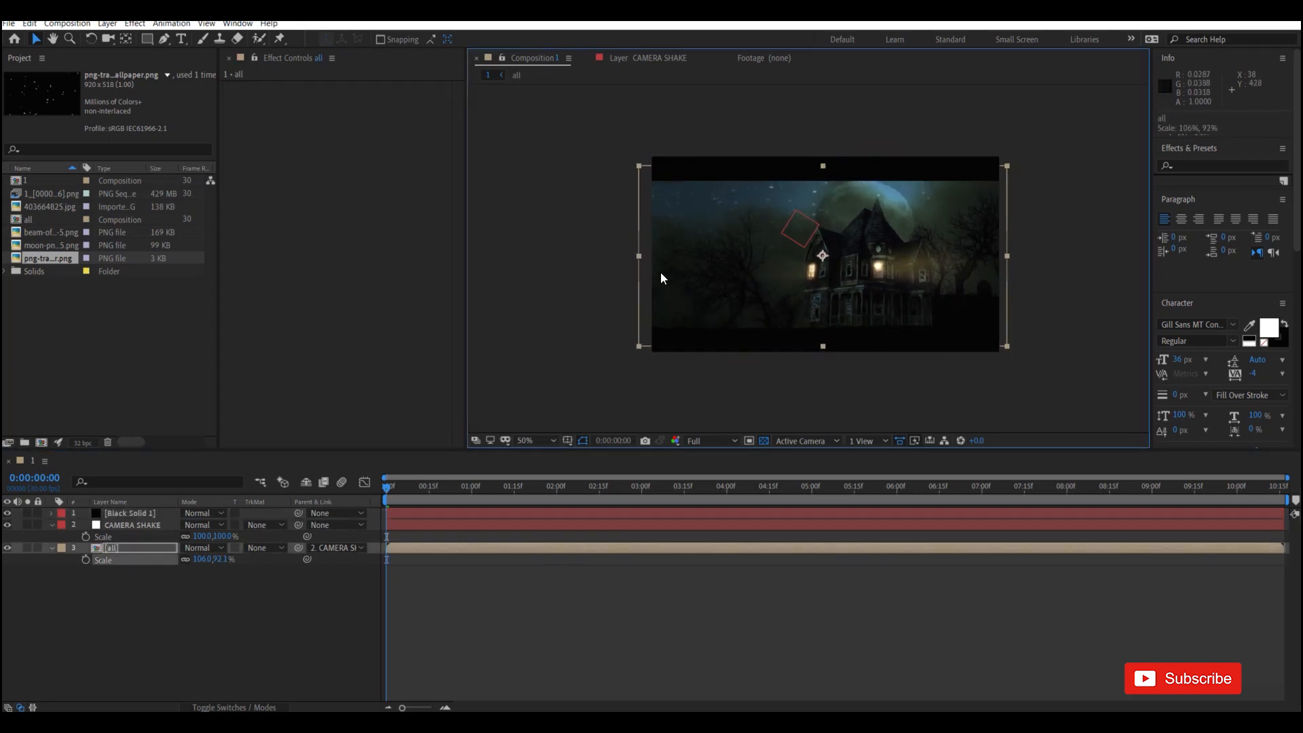
drag(638, 256, 646, 257)
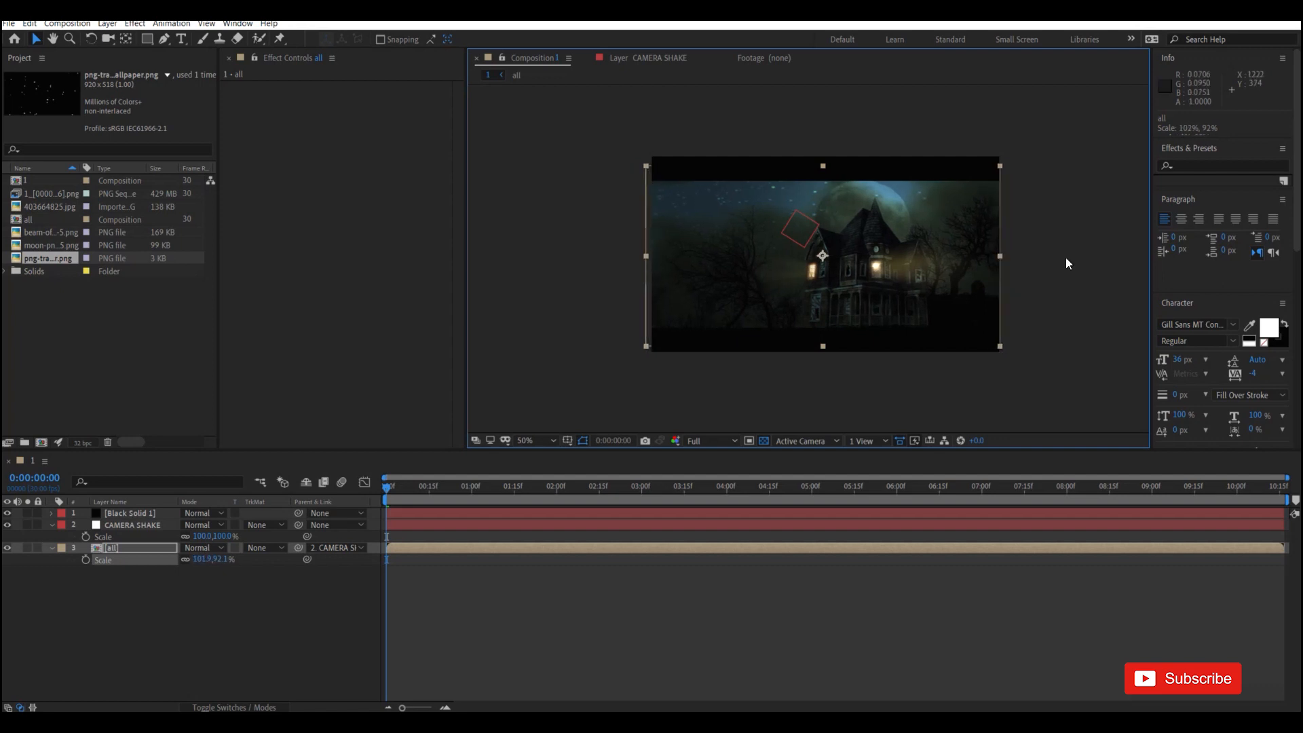
drag(1002, 257, 936, 255)
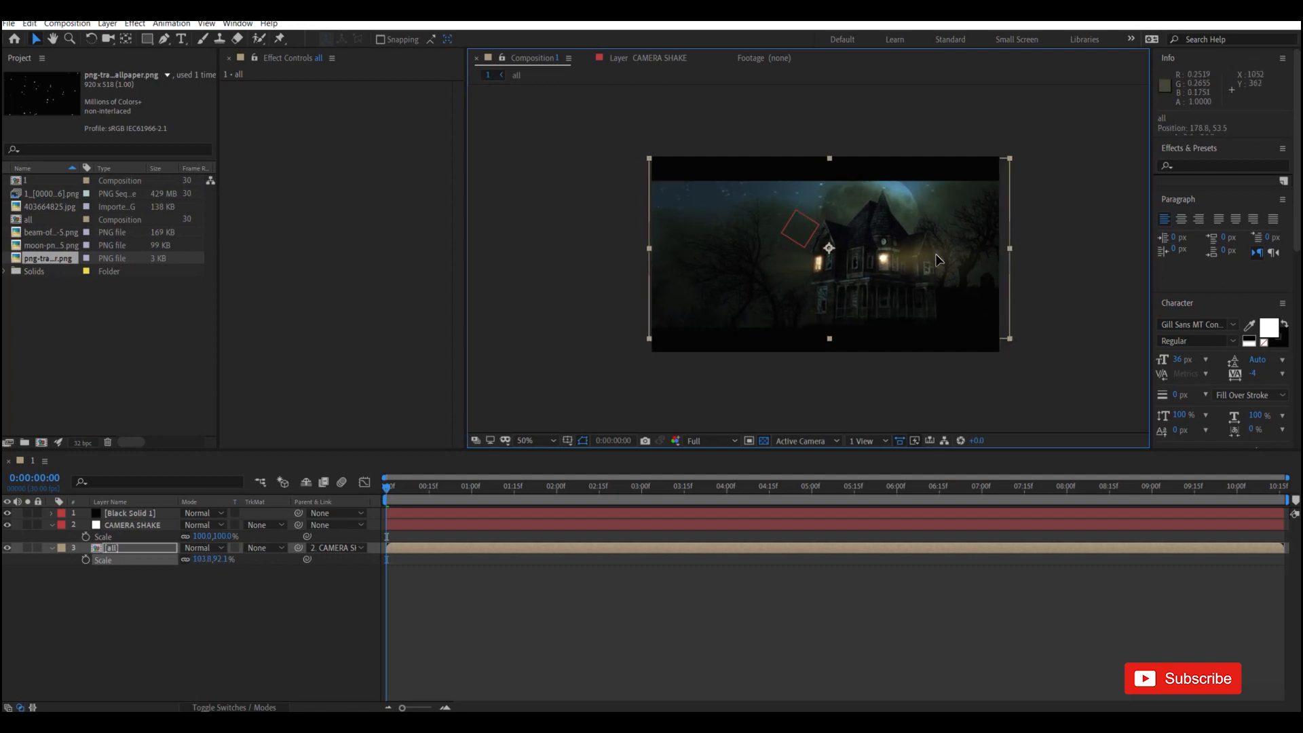
key(space)
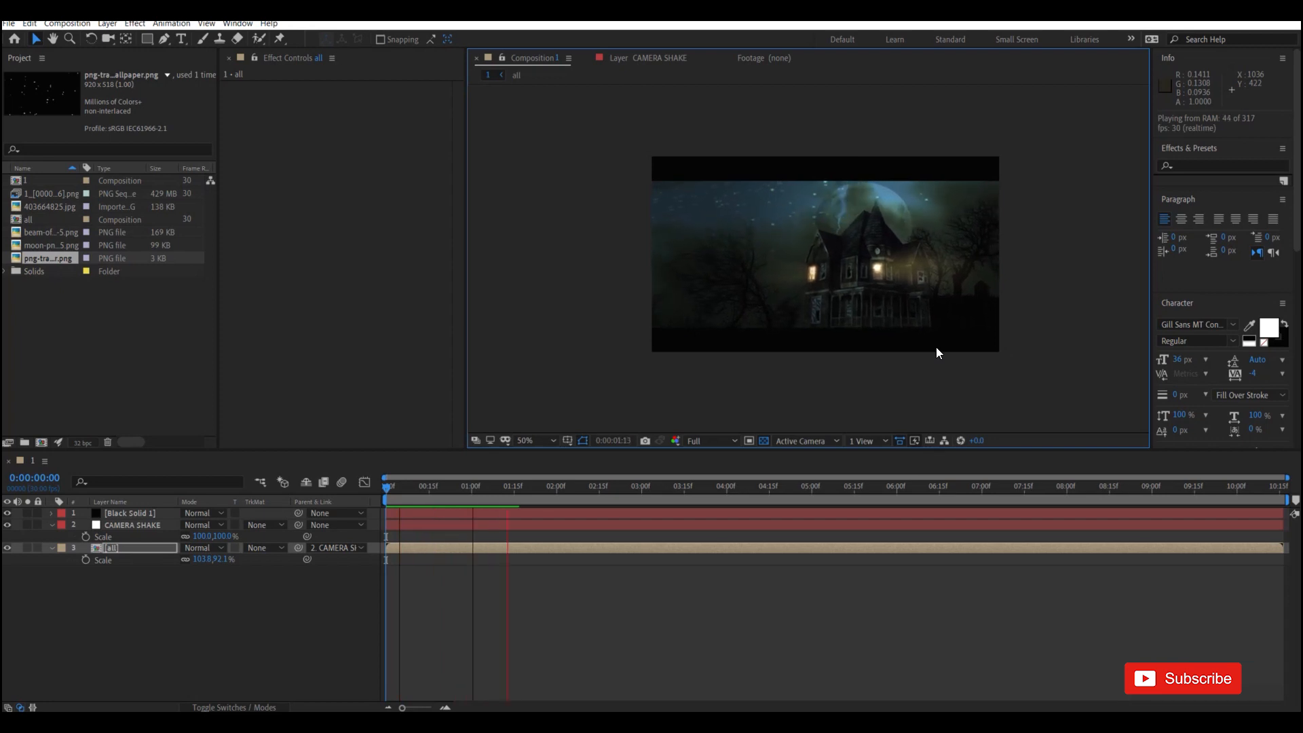
key(space)
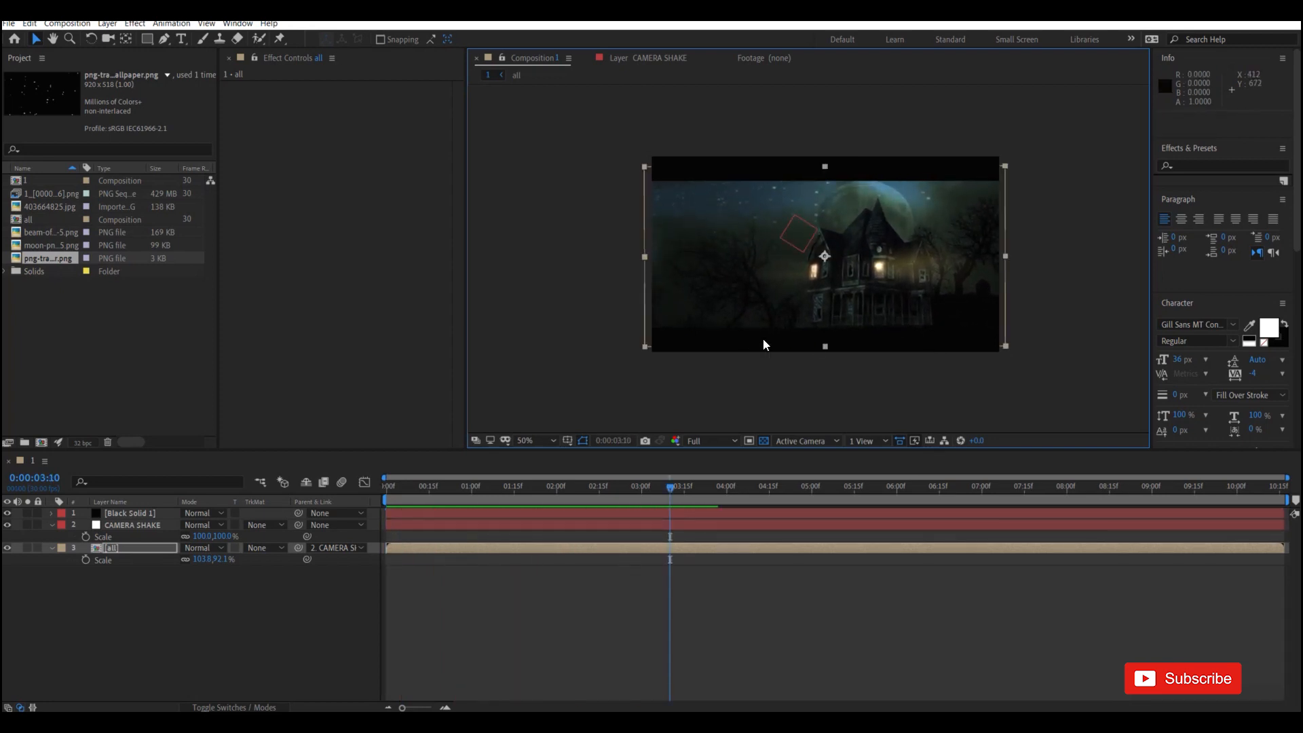
Undo the resizing and repositioning of the "all" layer and the letterbox change, returning to the first frame.
key(ctrl+z)
key(ctrl+z)
key(ctrl+z)
key(ctrl+z)
key(Home)
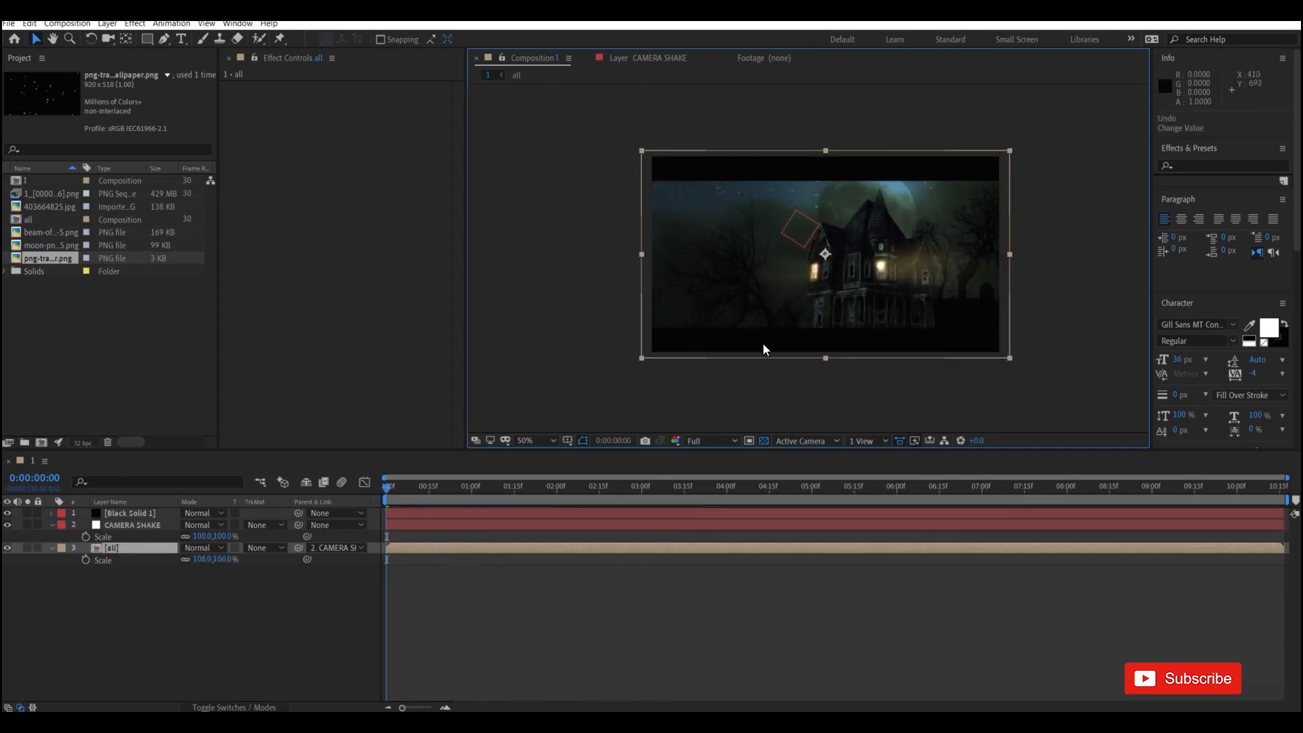
key(KP_1)
Preview the camera shake and compare the scene with the black letterbox solid hidden and shown.
key(space)
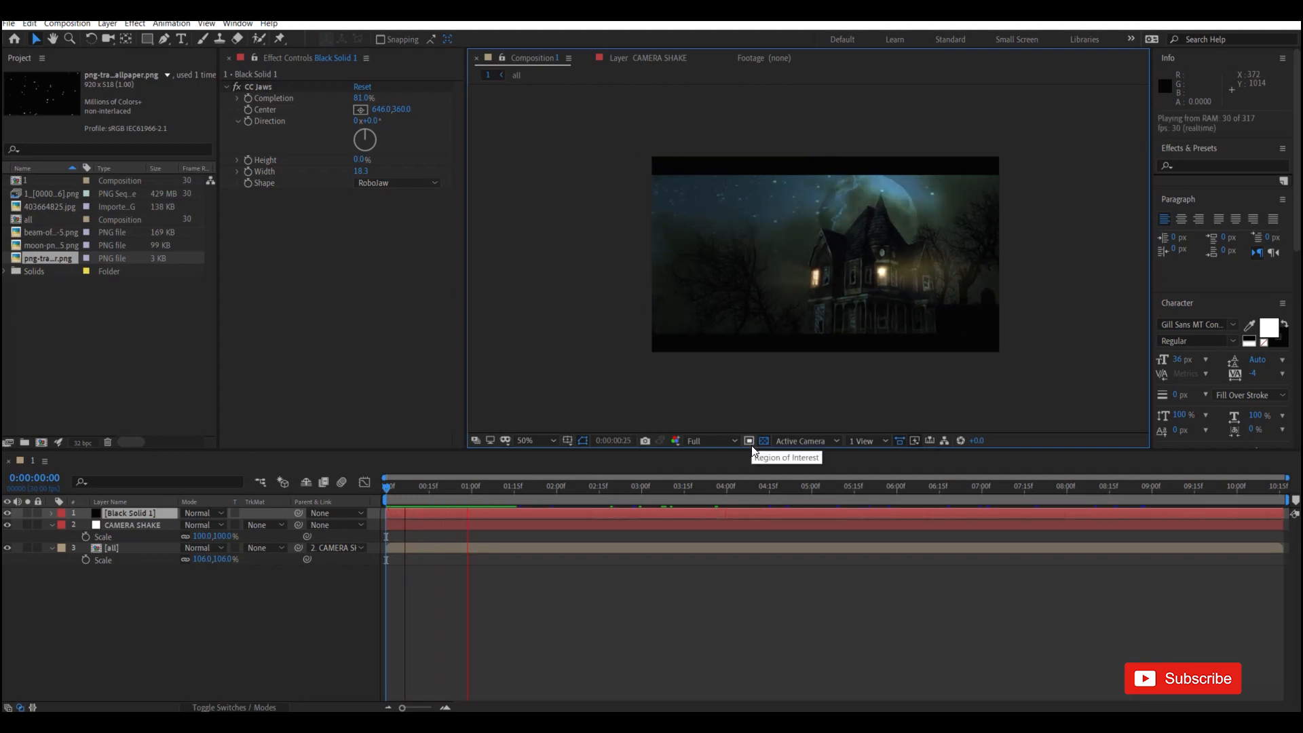
key(space)
click(8, 513)
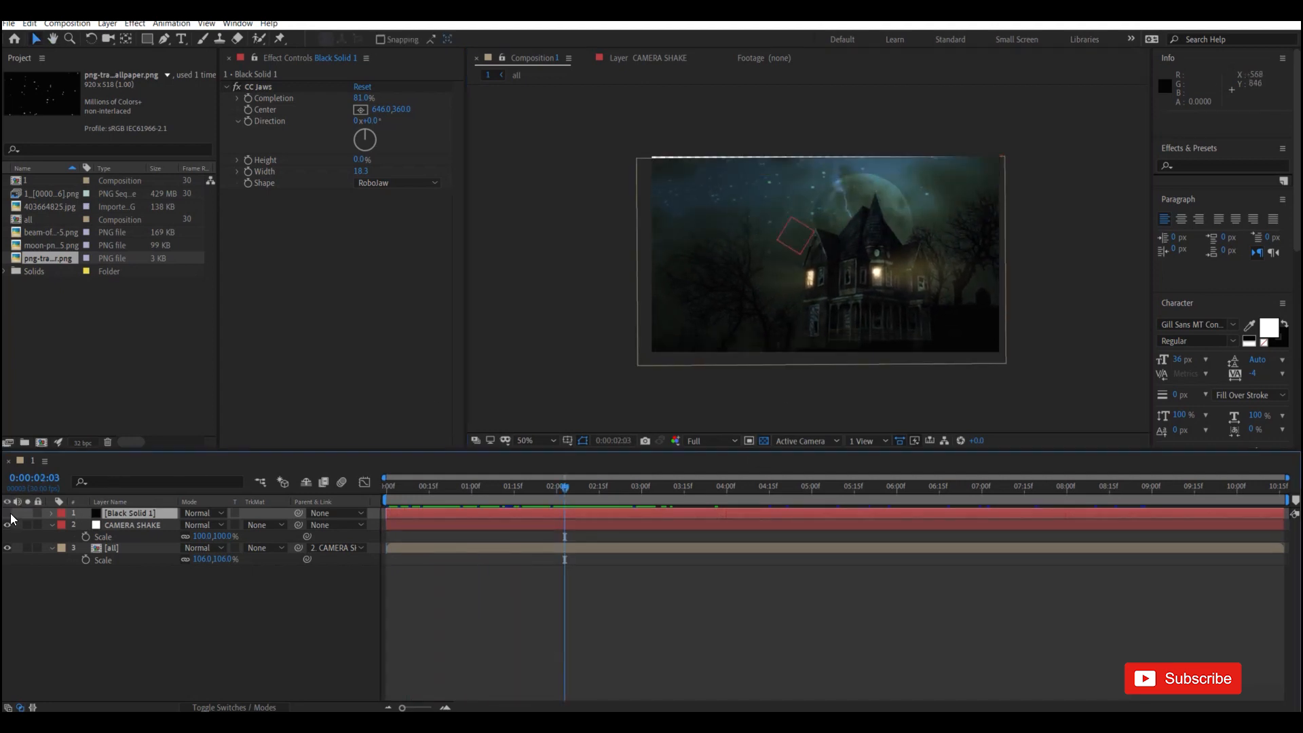
click(8, 514)
click(7, 513)
click(8, 513)
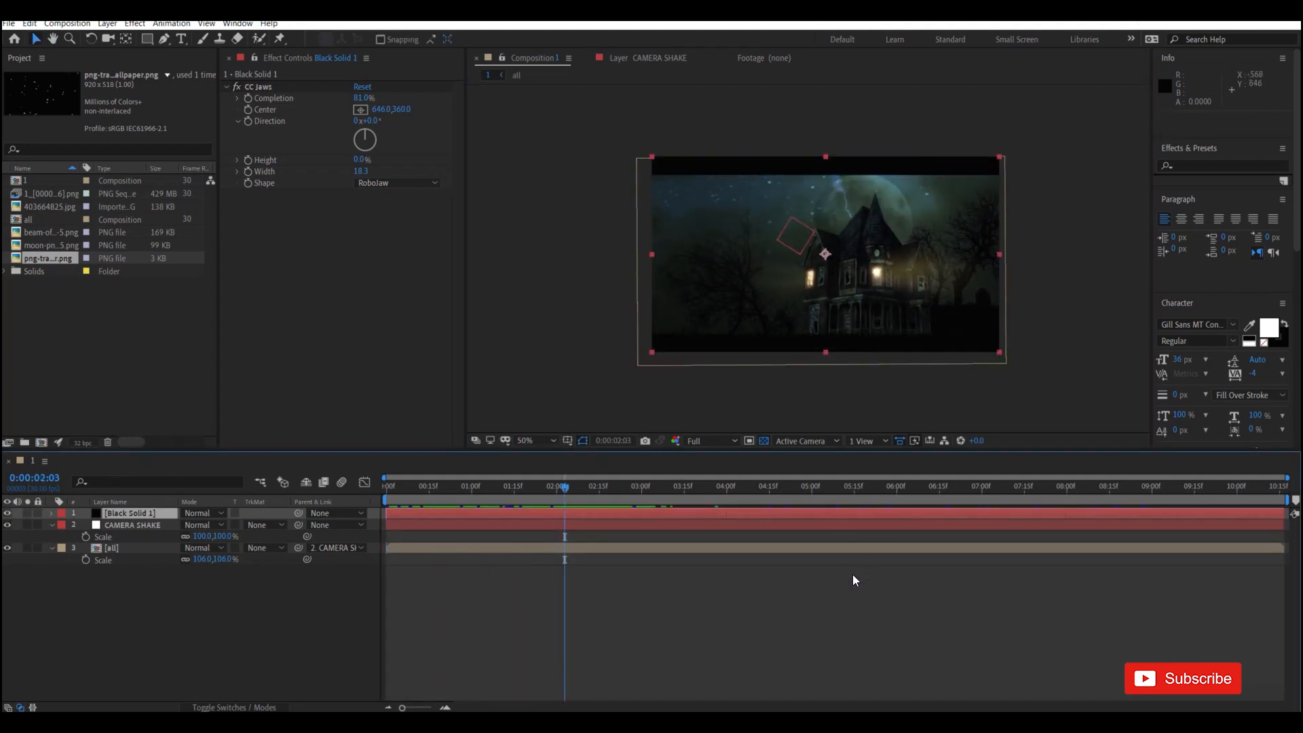
key(space)
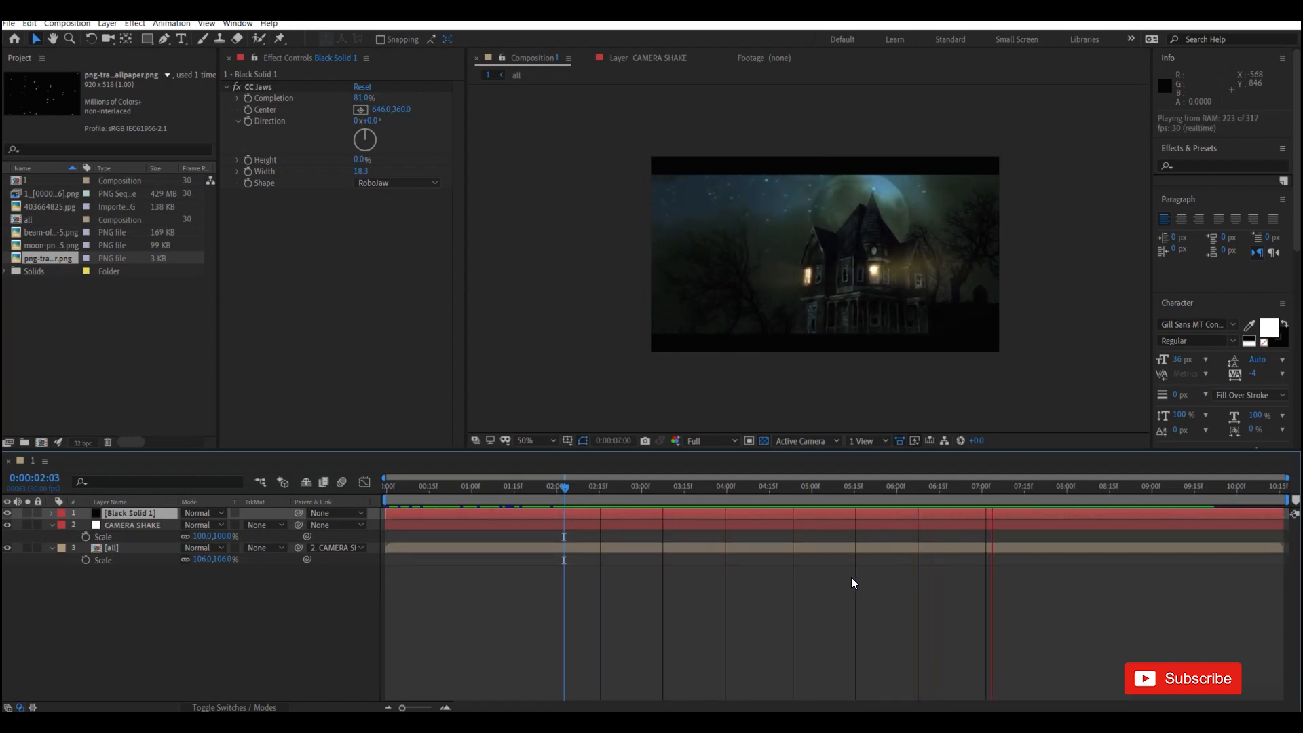
click(786, 517)
Keyframe the "all" layer's Scale from 106% at 0:00:00:00 to a larger value near the composition's end, and preview the push-in.
drag(1011, 487, 372, 534)
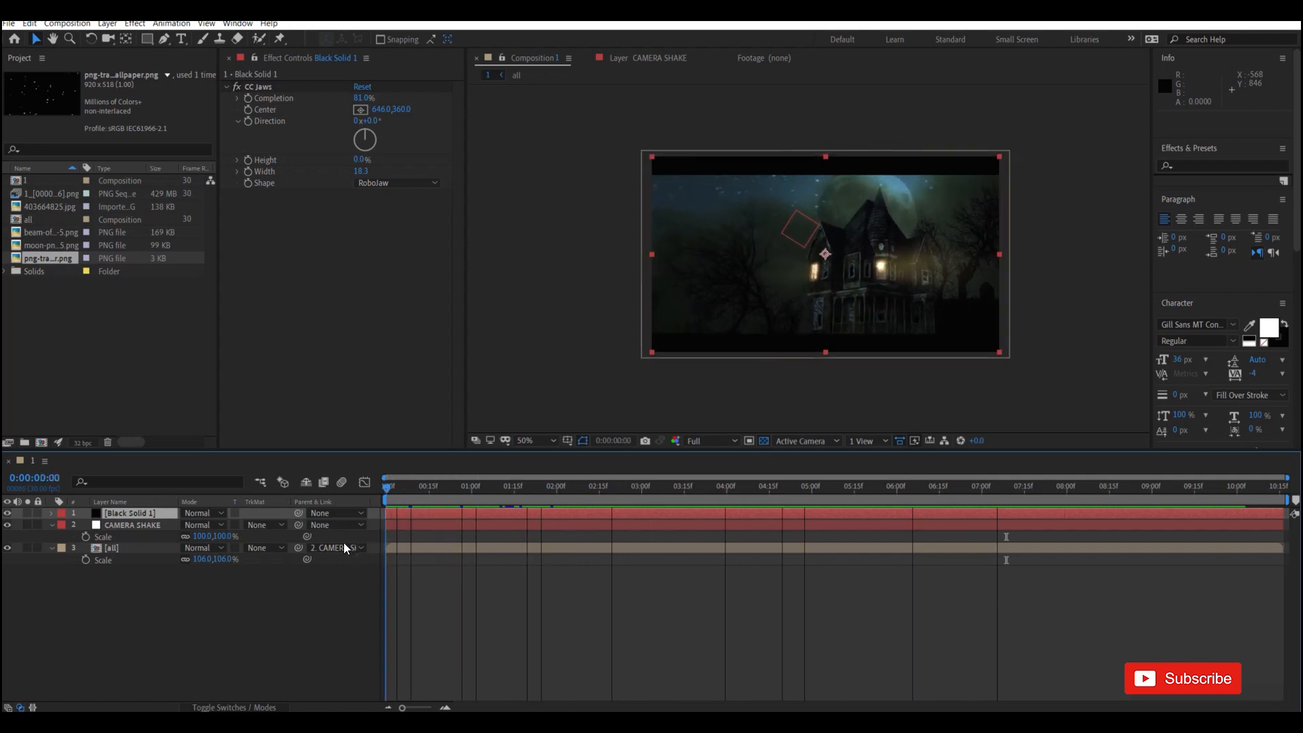
click(86, 561)
drag(390, 487, 1279, 488)
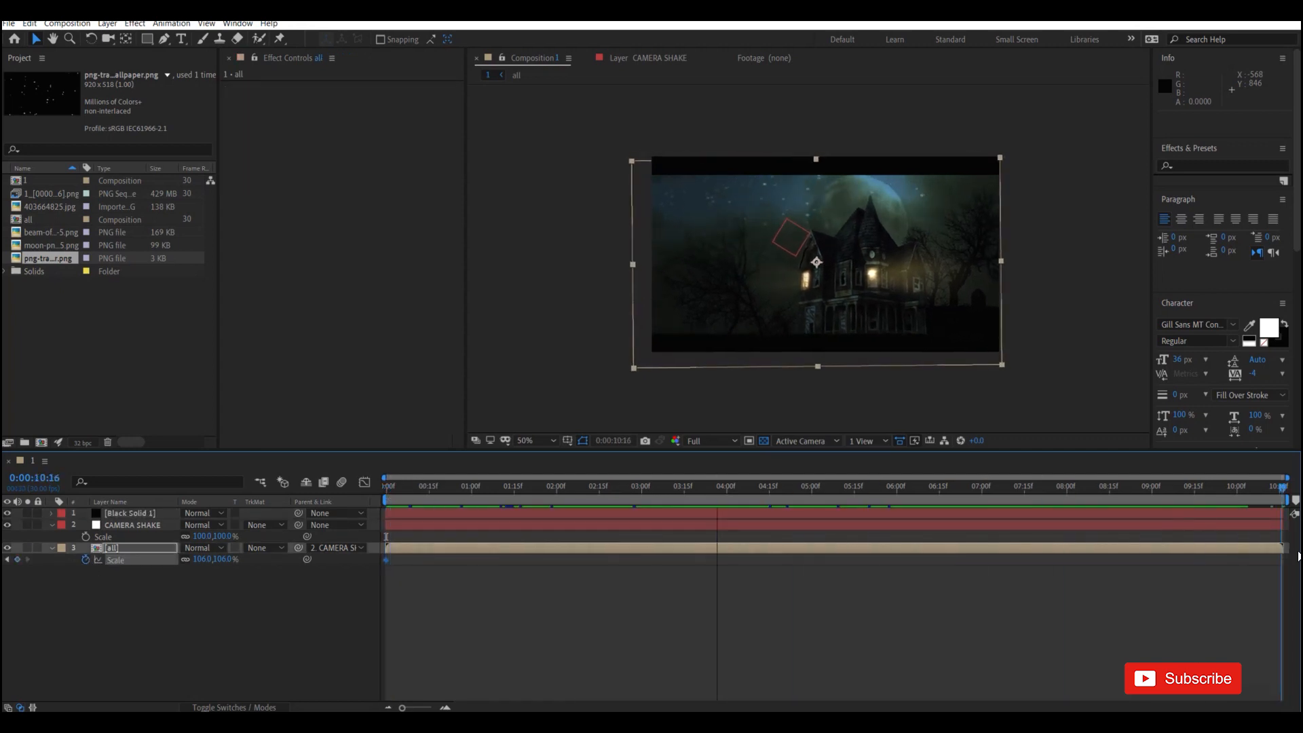
drag(230, 560, 253, 562)
drag(428, 486, 333, 501)
key(space)
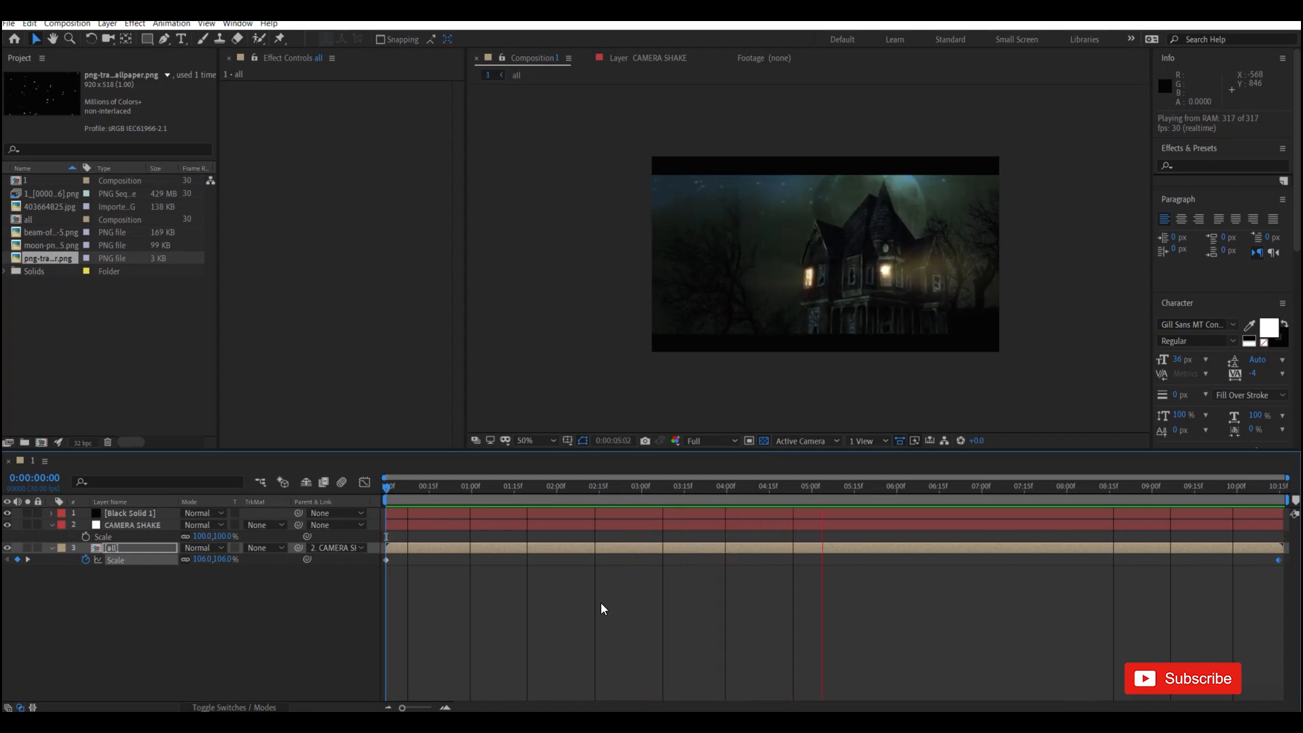
Remove the "all" layer's CAMERA SHAKE parent and preview the push-in without the shake.
key(space)
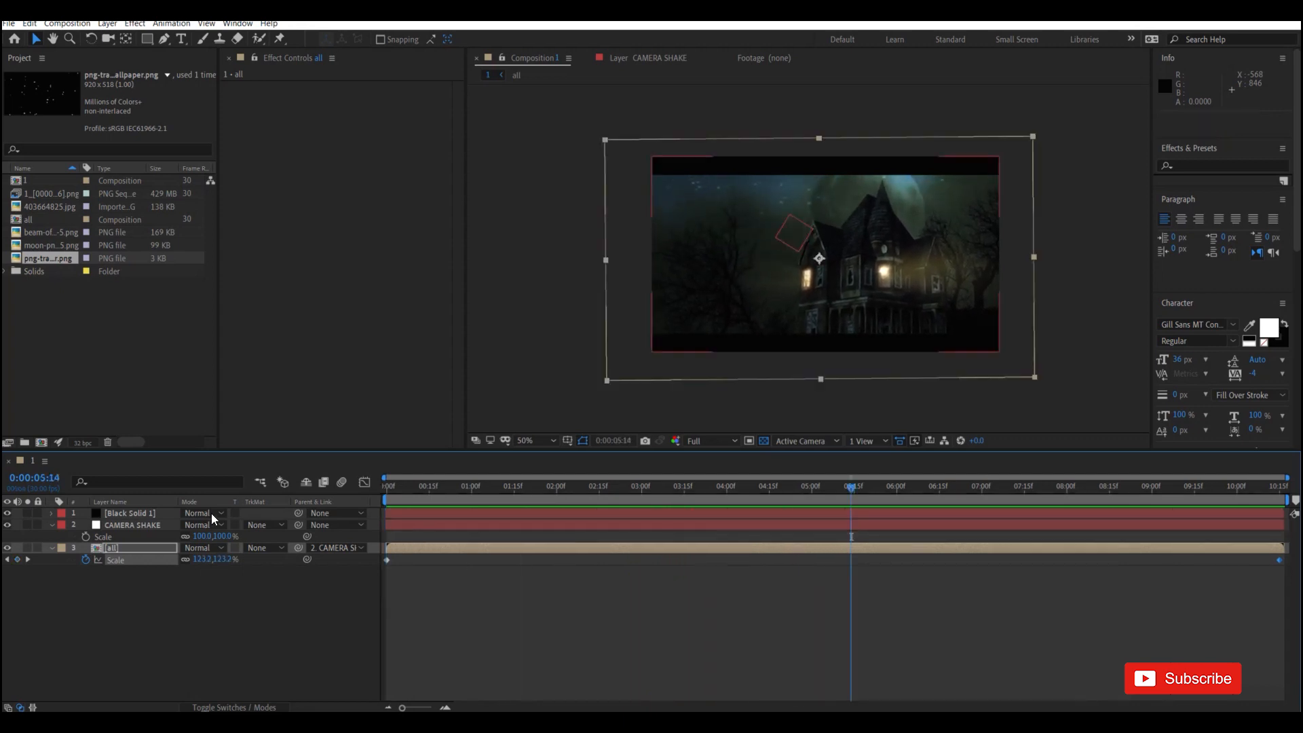
click(320, 545)
click(329, 558)
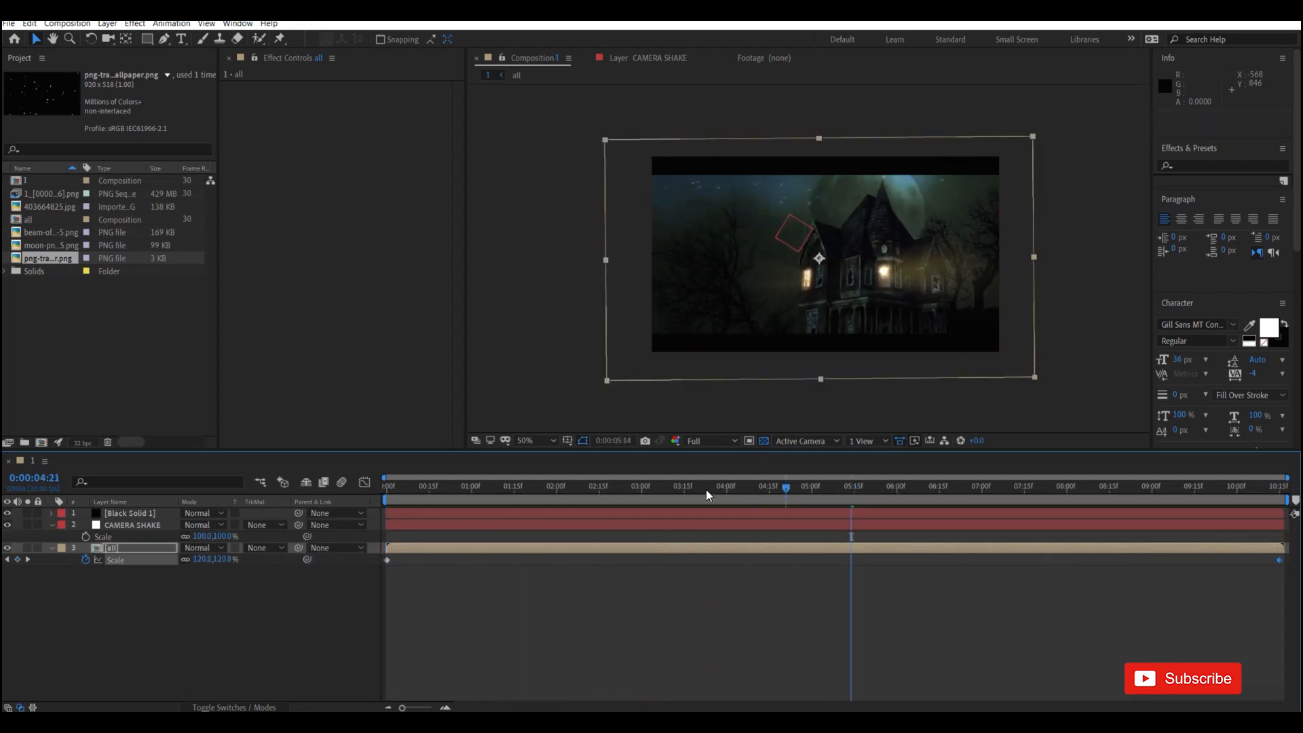
key(space)
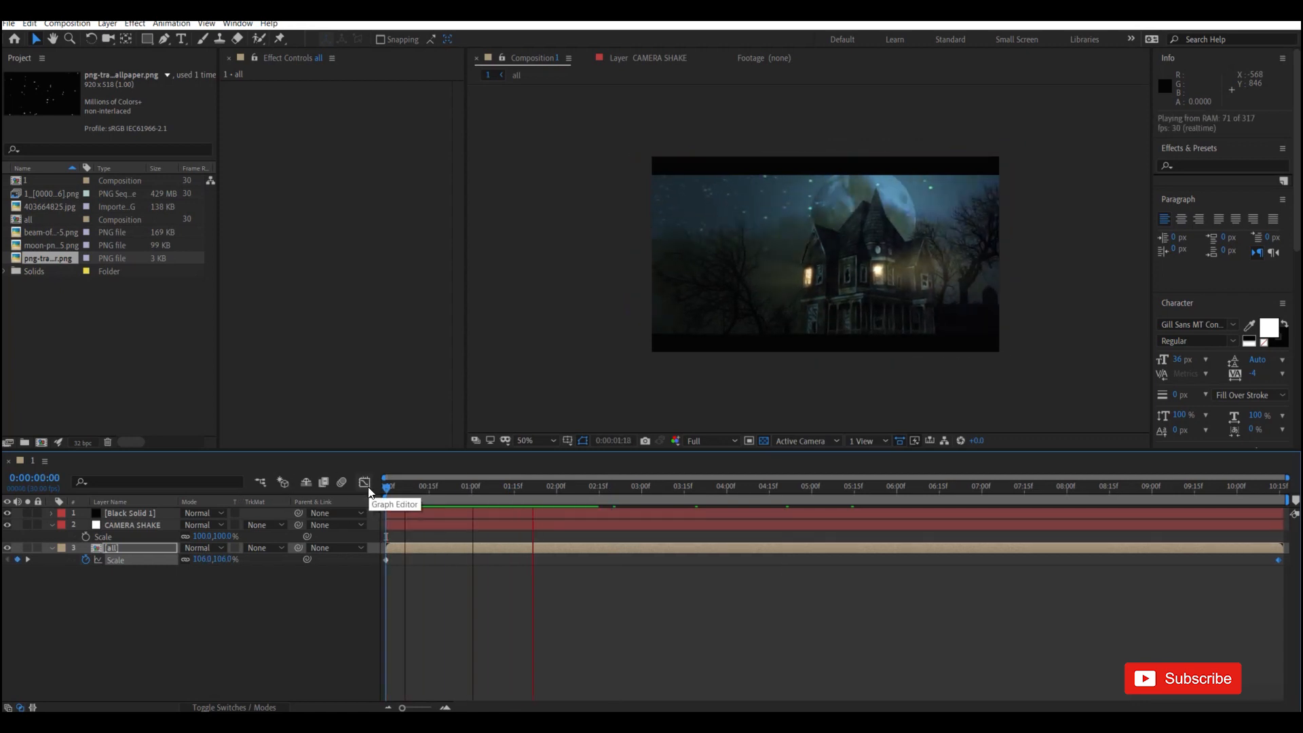
key(space)
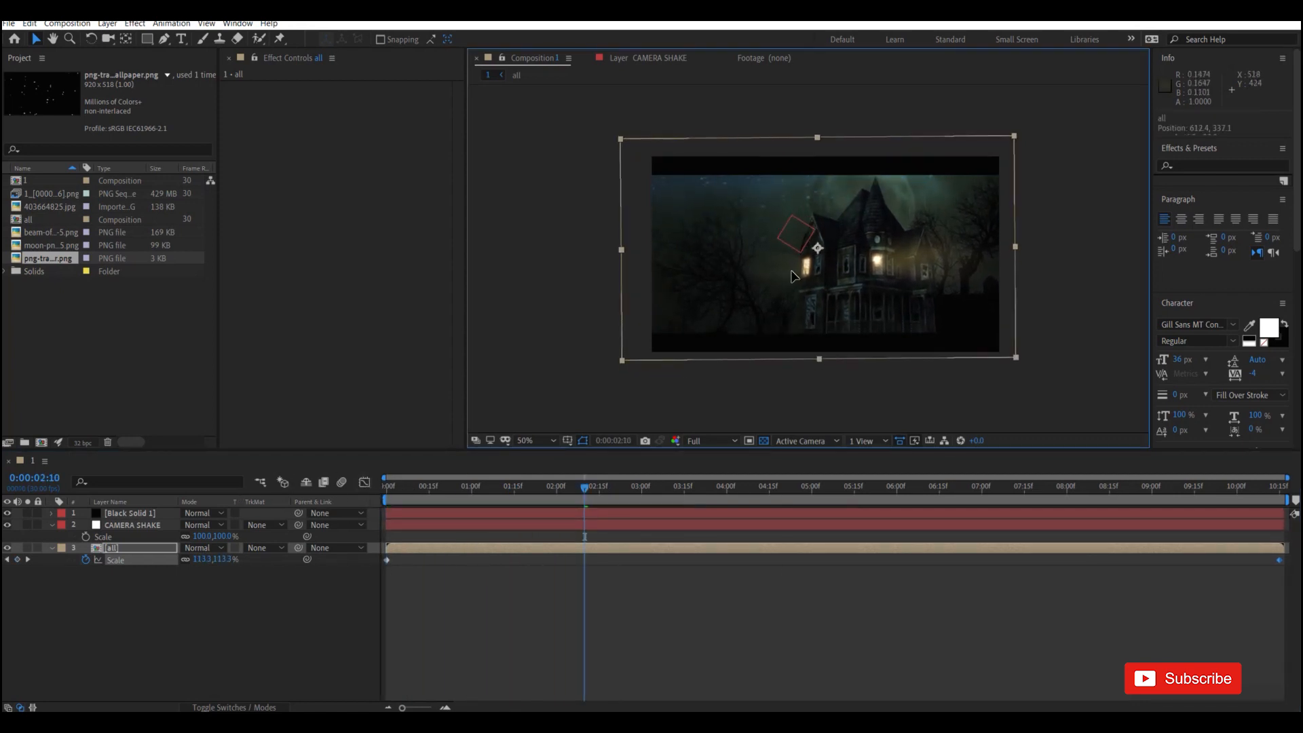
Move the "all" layer up in the frame at 0:00:02:10 to a position of about 622, 259, and preview the new framing.
drag(791, 271, 794, 250)
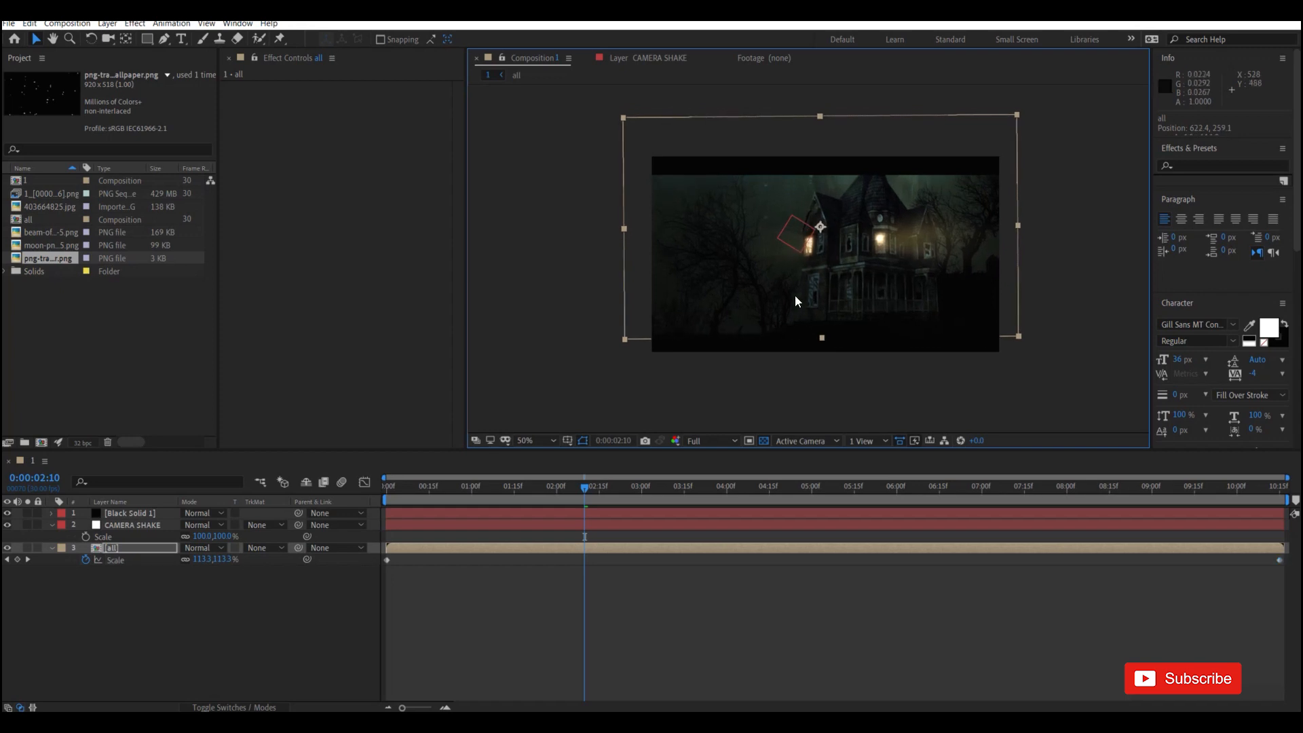
key(space)
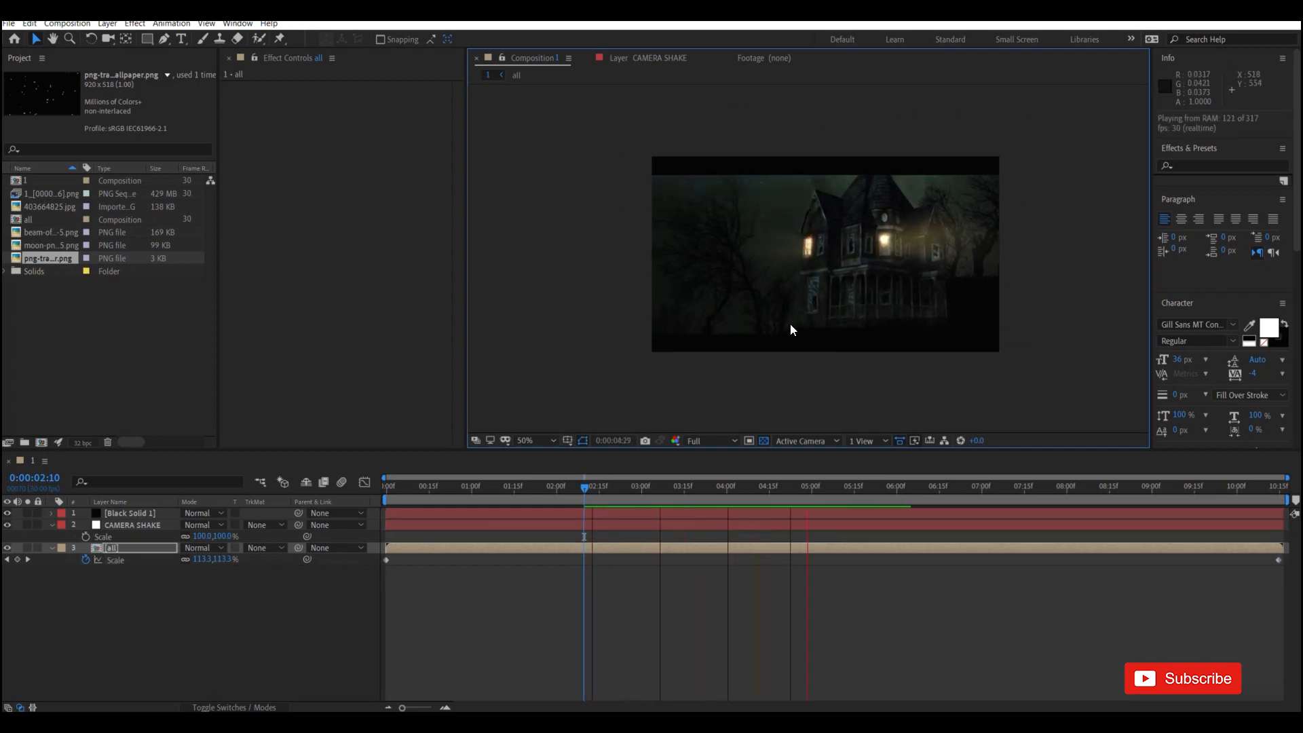
key(space)
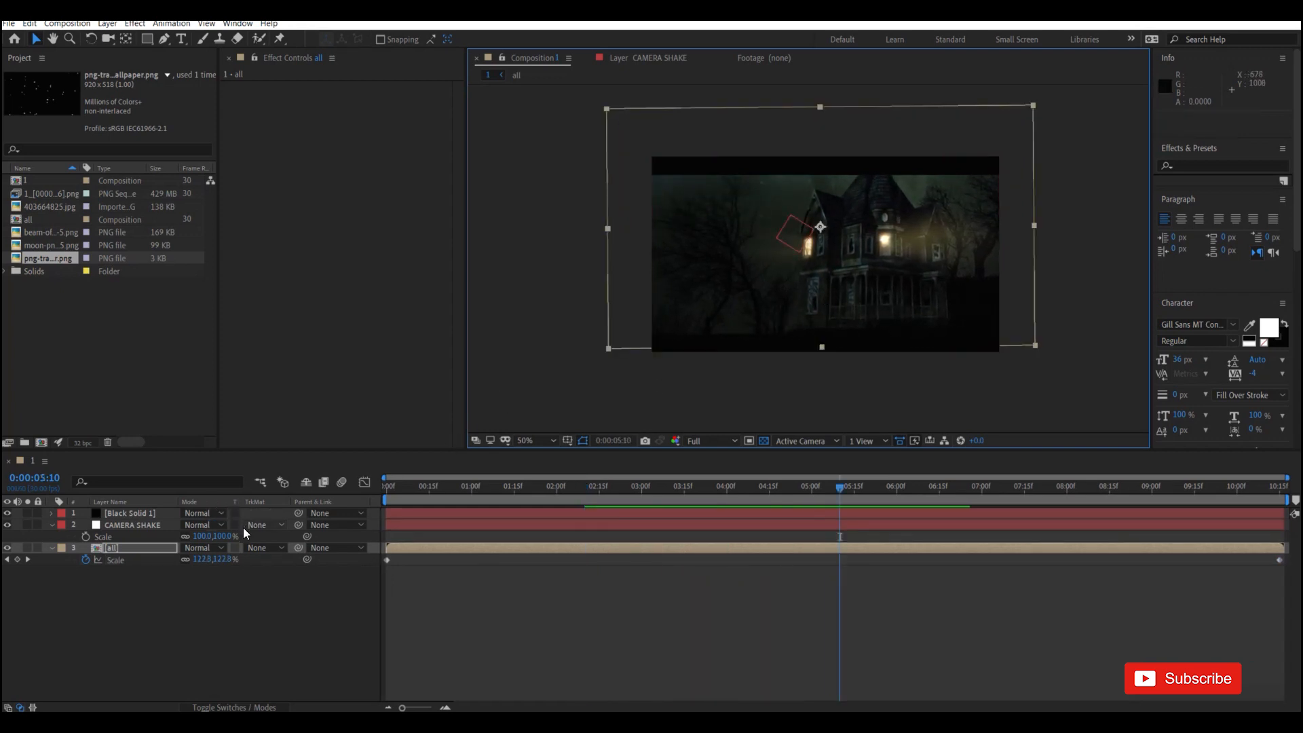
Parent the "all" layer to CAMERA SHAKE again and preview the shake combined with the push-in.
click(326, 547)
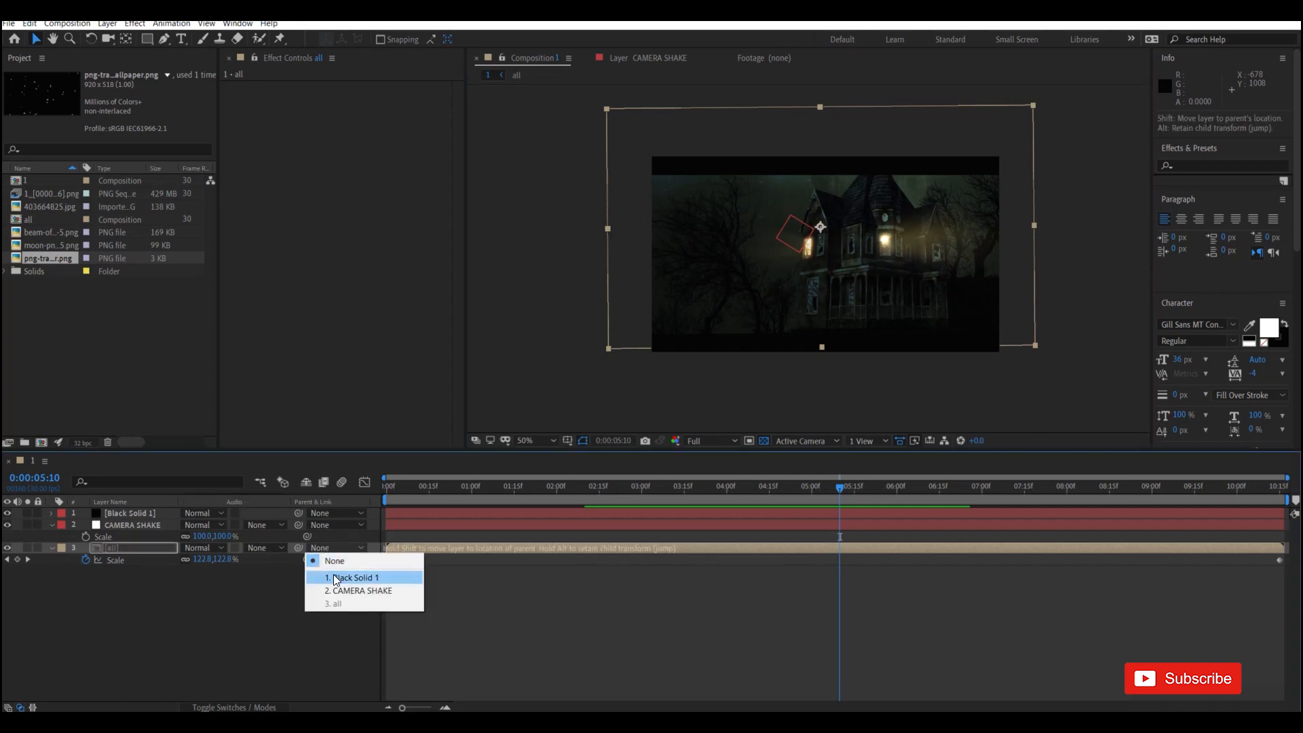
click(335, 588)
key(space)
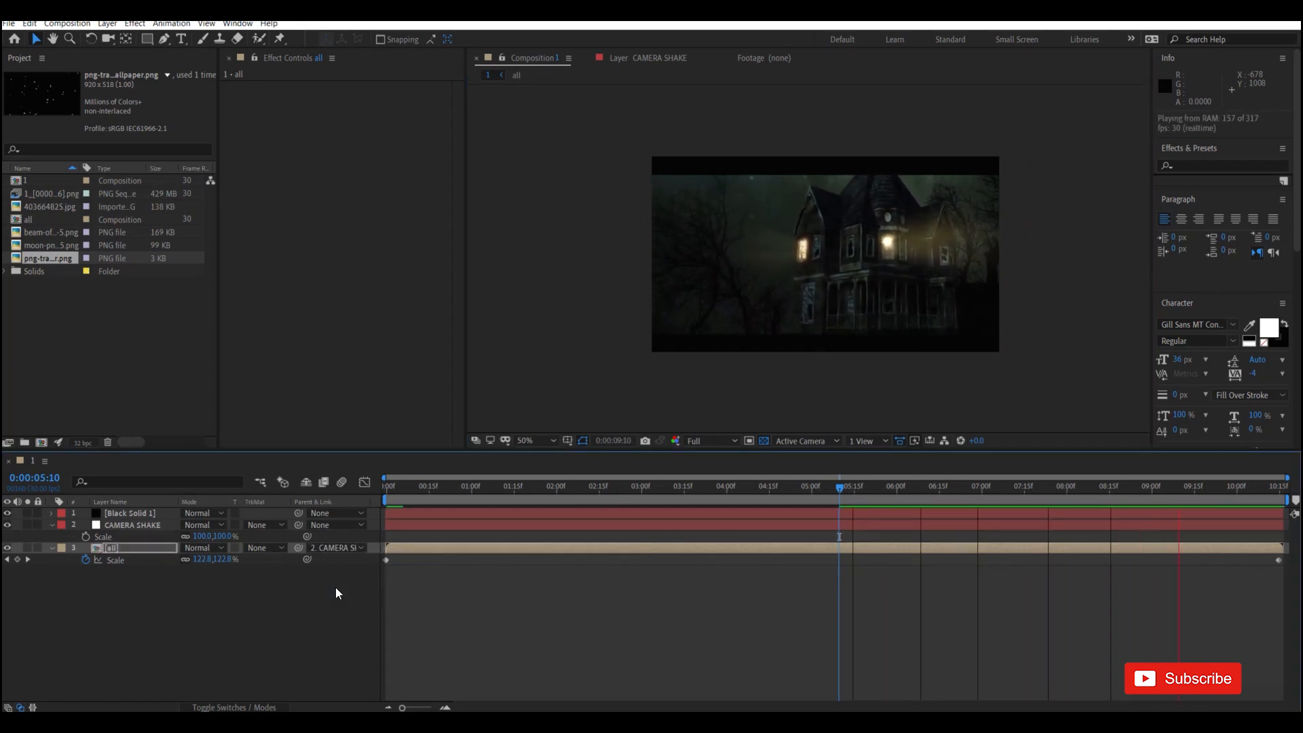
key(space)
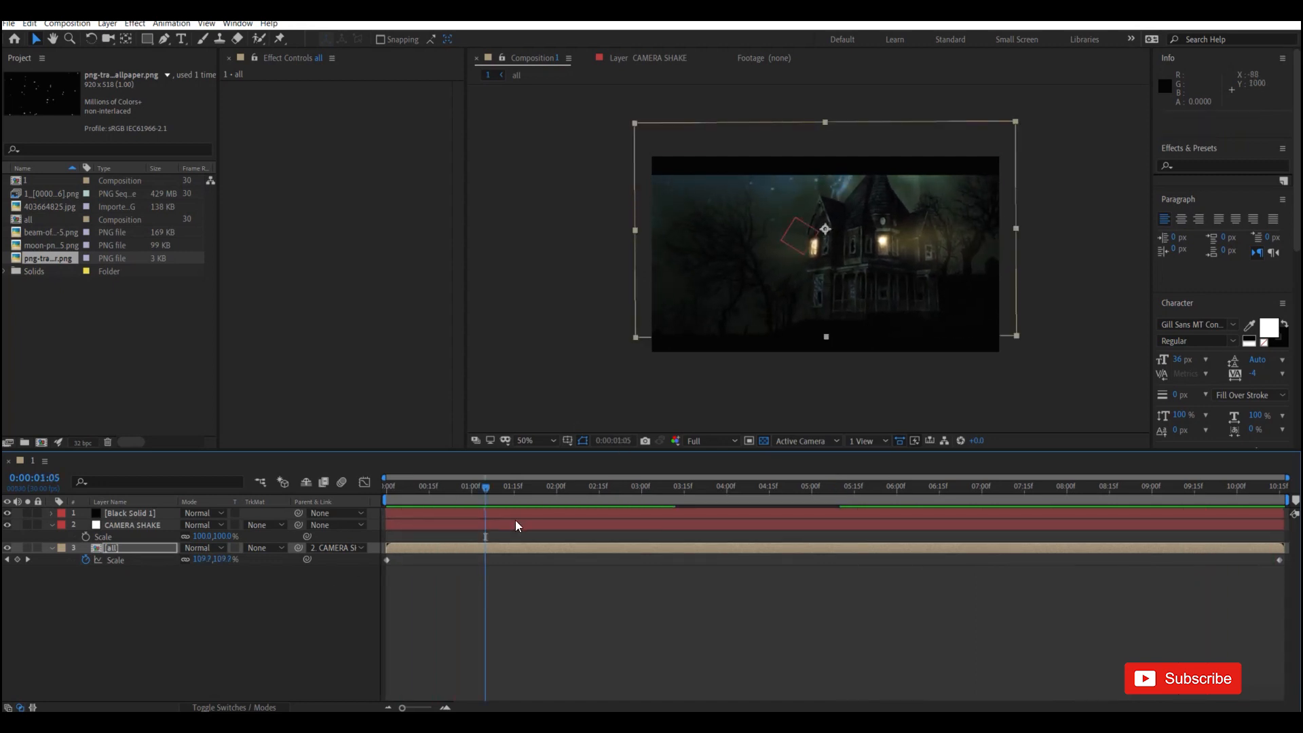
Lower the "all" layer slightly at the first frame to a position of about 150, 12, and preview the composition.
key(Home)
drag(666, 313, 667, 325)
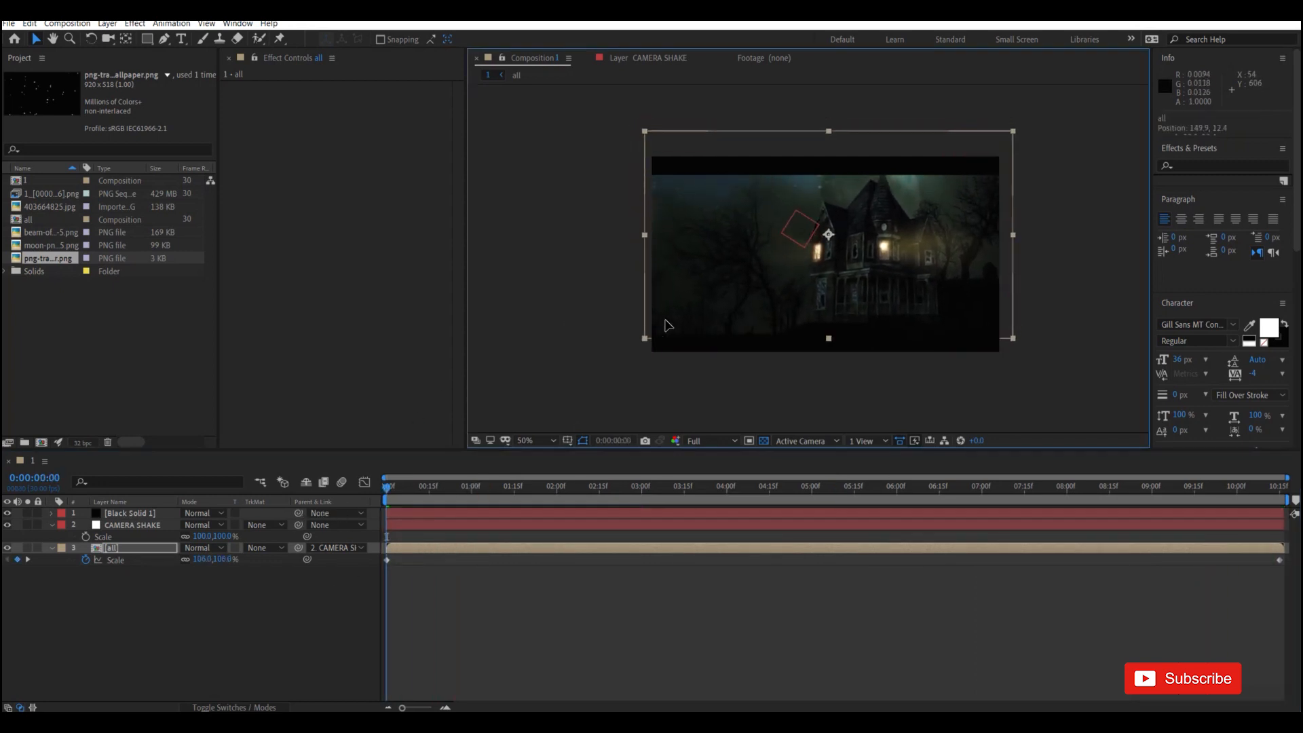
key(space)
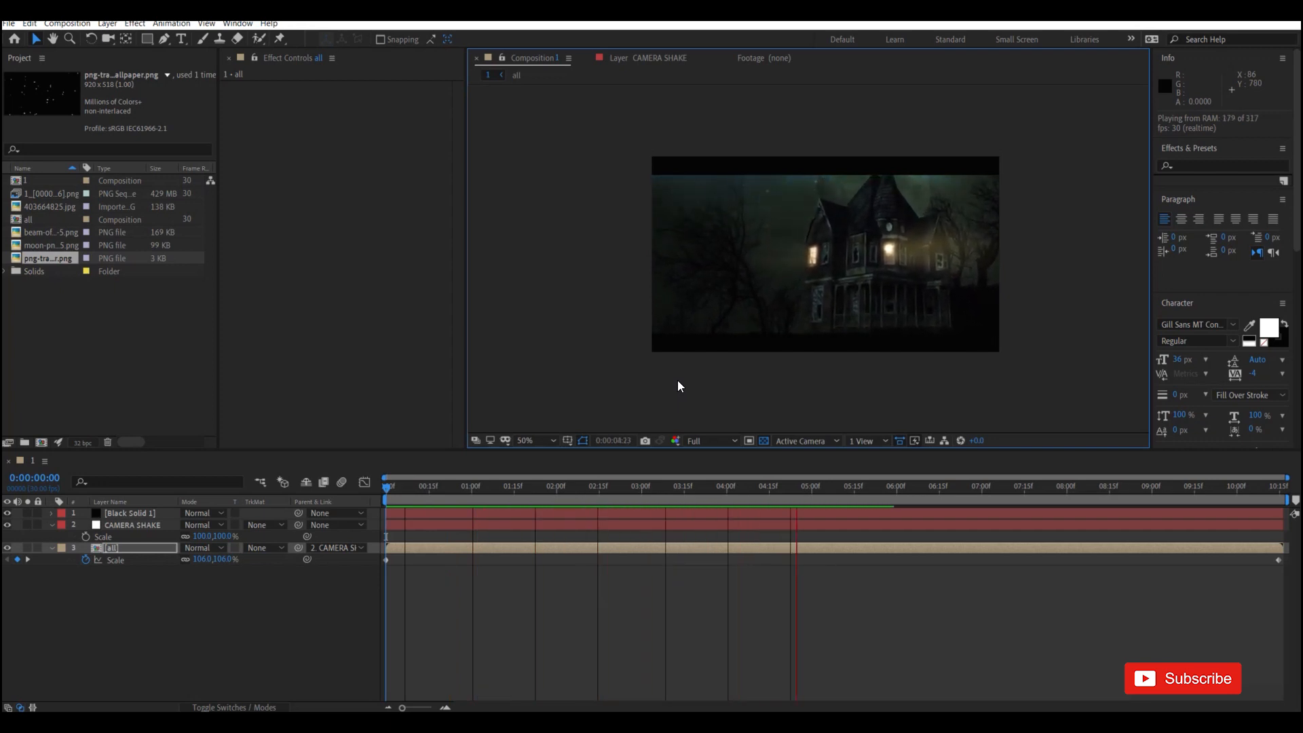
key(space)
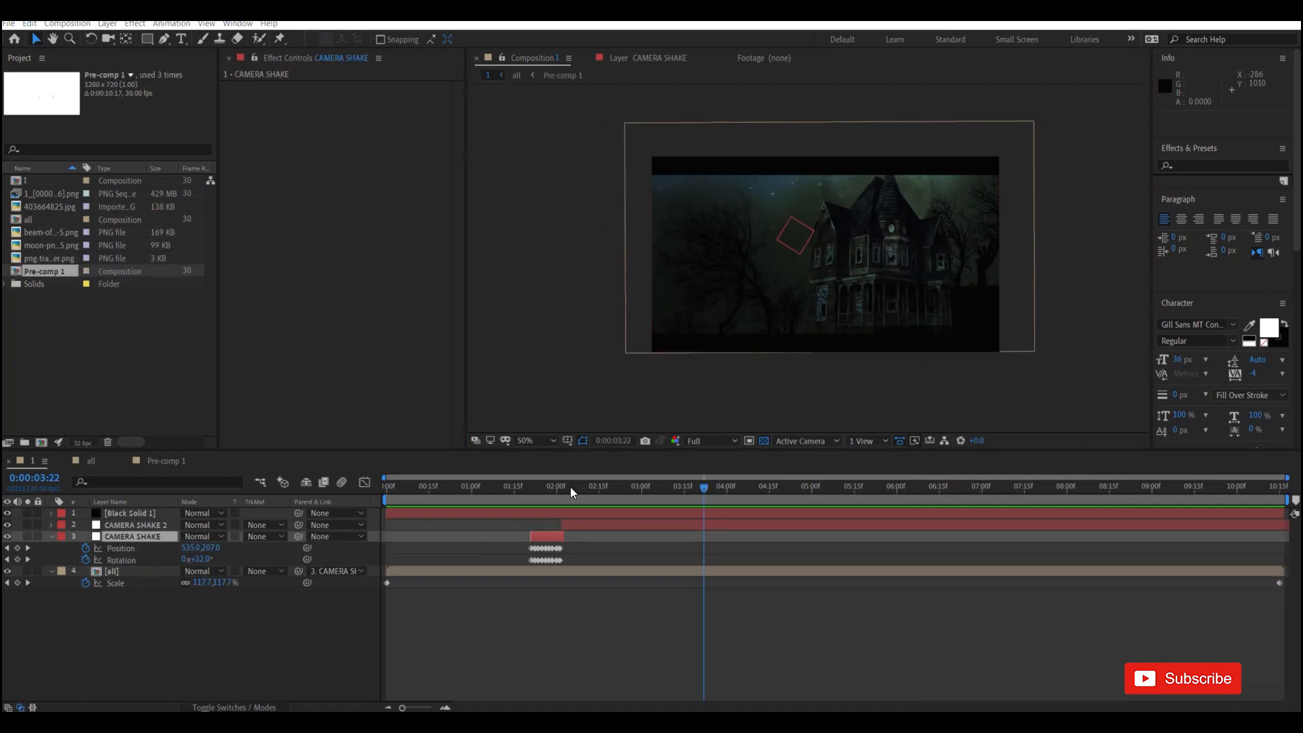
Preview composition 1 around the short CAMERA SHAKE segment and its Position and Rotation keyframes.
drag(570, 486, 504, 507)
key(space)
key(space)
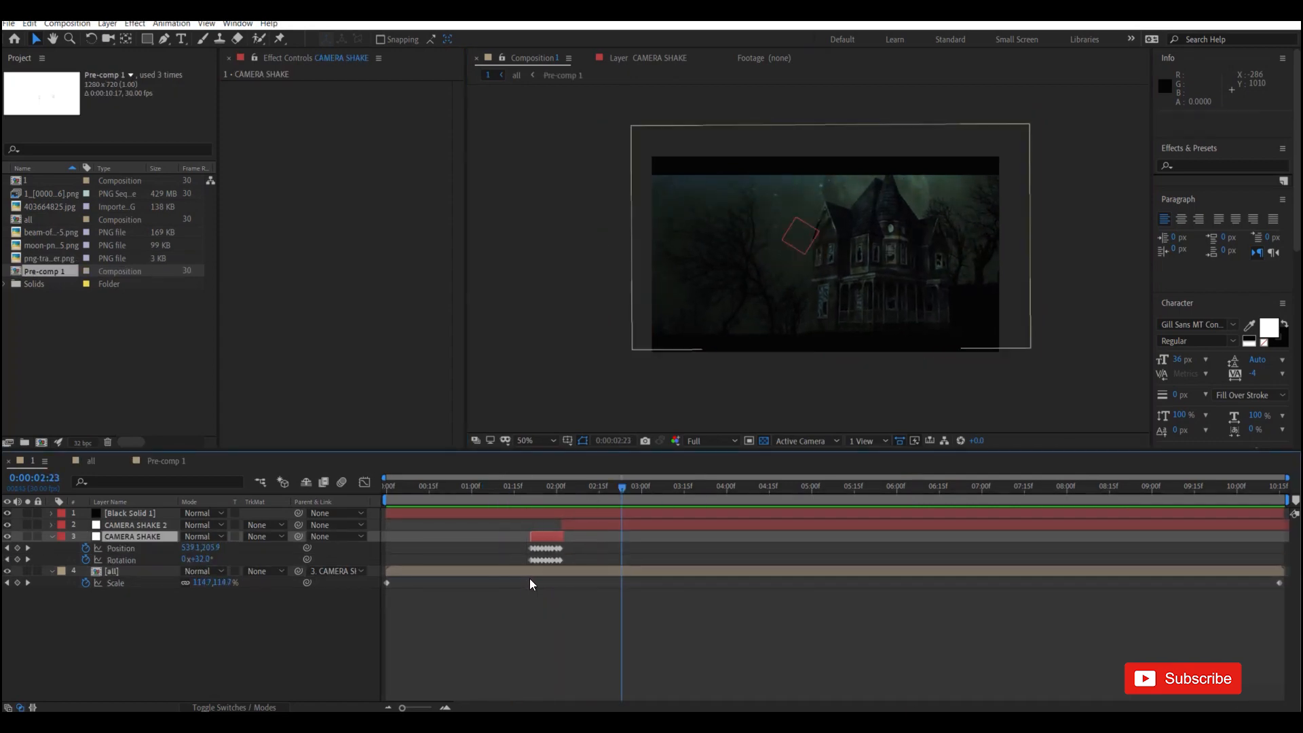
Inspect Pre-comp 1 with the window lights, and review its flickering copies and Opacity keyframes in the "all" composition.
click(164, 460)
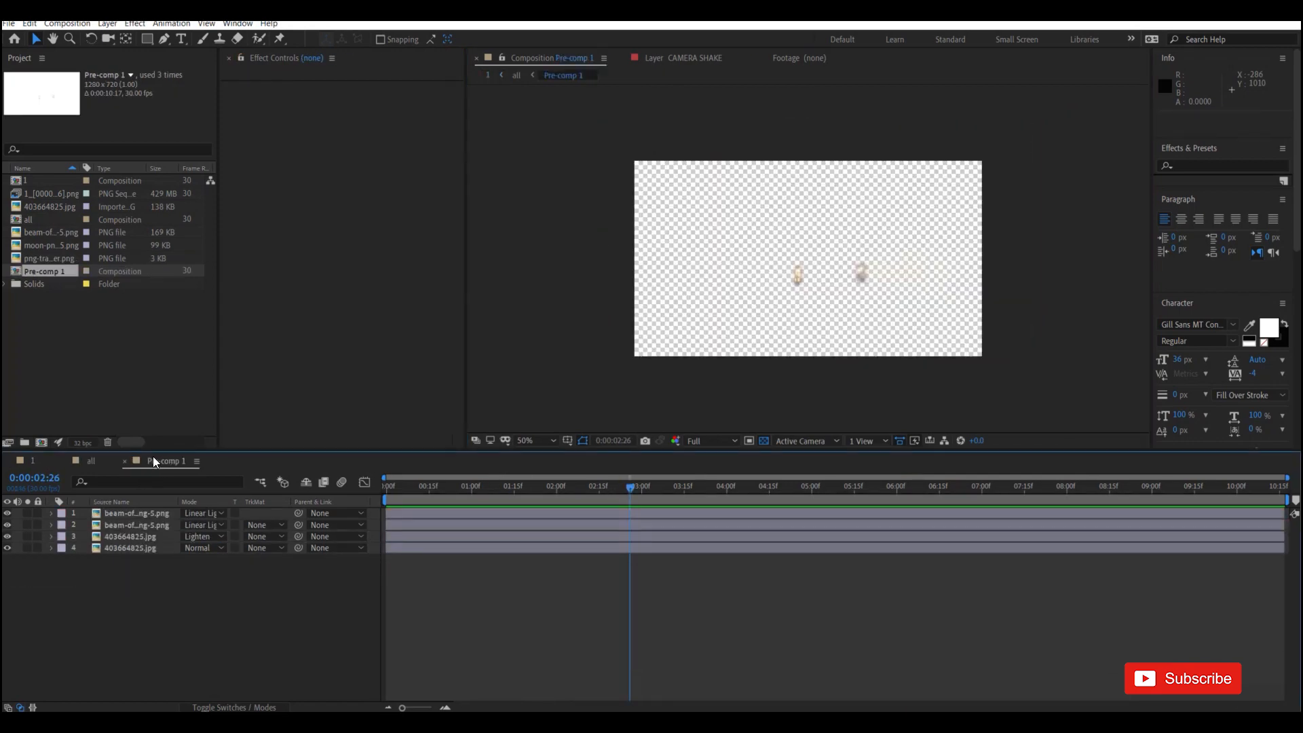
click(82, 462)
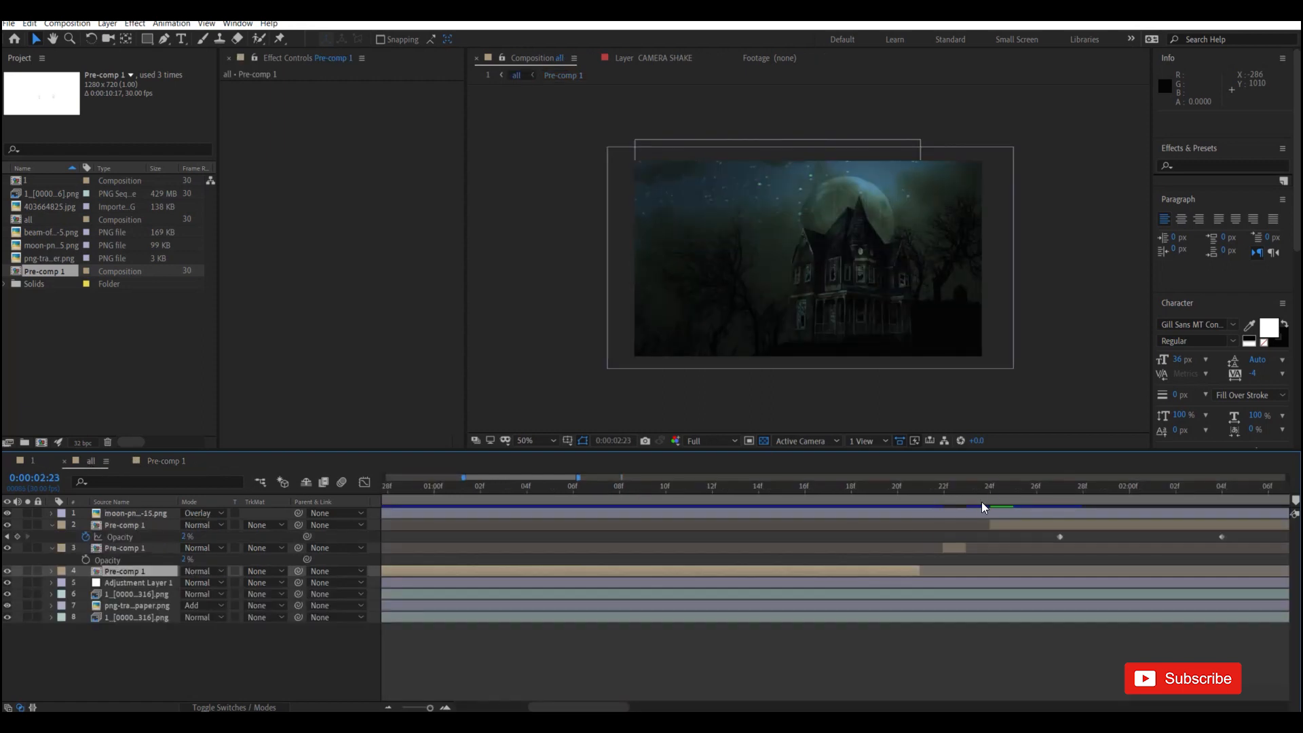
drag(981, 505, 1238, 561)
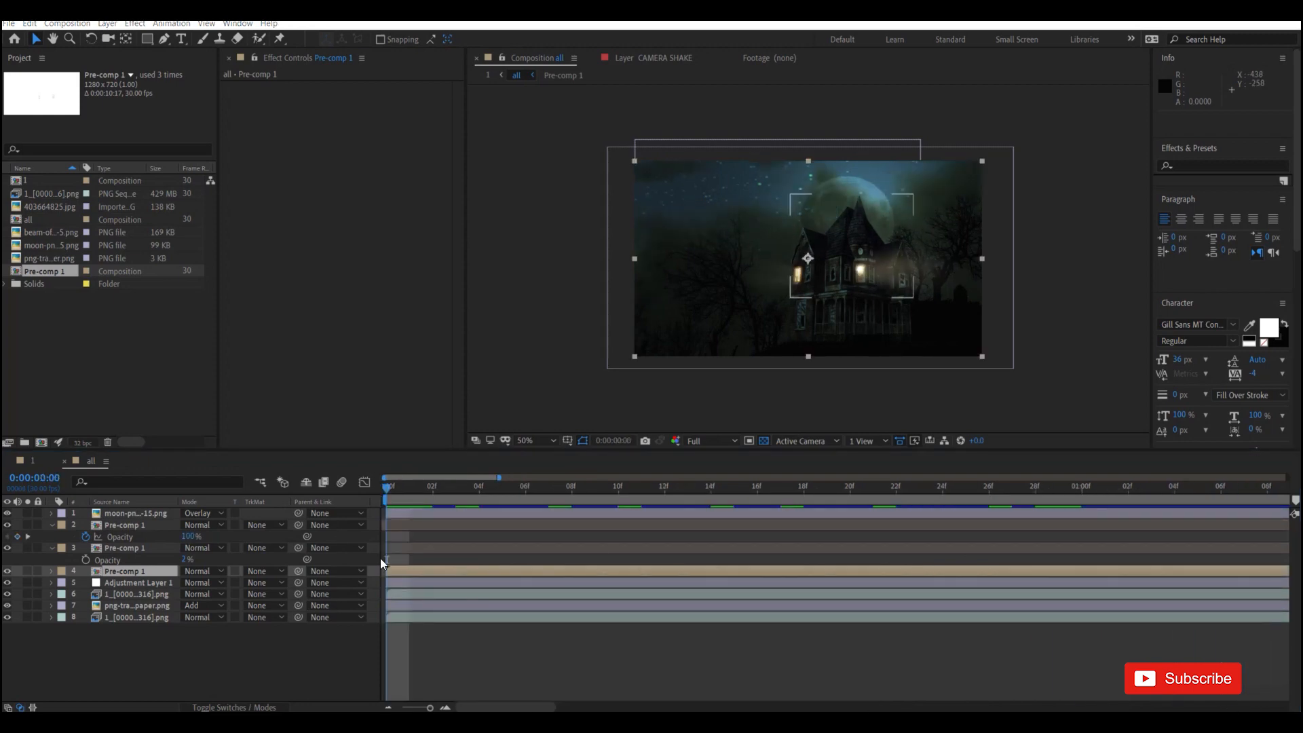